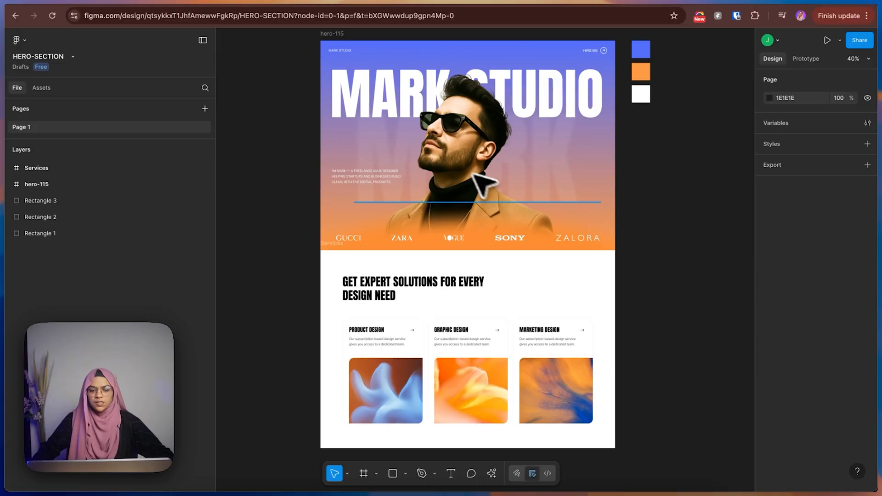
# Examine the portfolio design's nav, headline, subtitle and service cards, plus the colour swatches beside the hero frame.
pyautogui.scroll(3, 317, 239)
pyautogui.scroll(2, 320, 260)
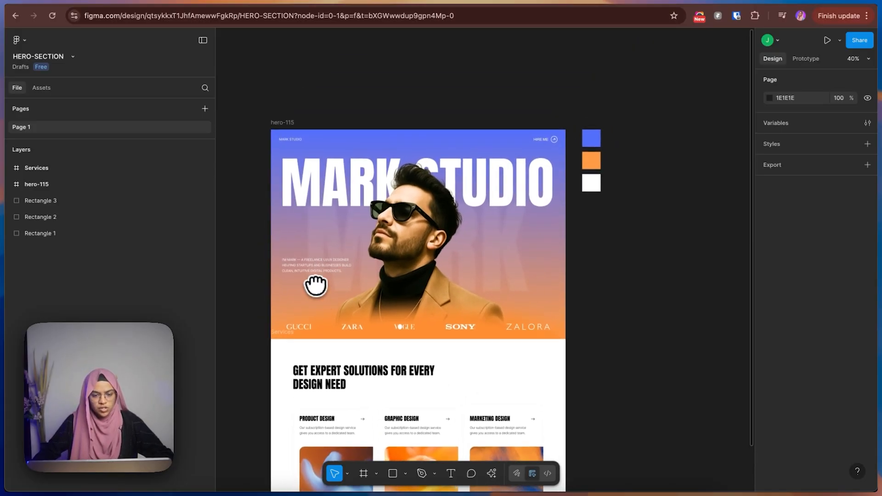
pyautogui.click(299, 142)
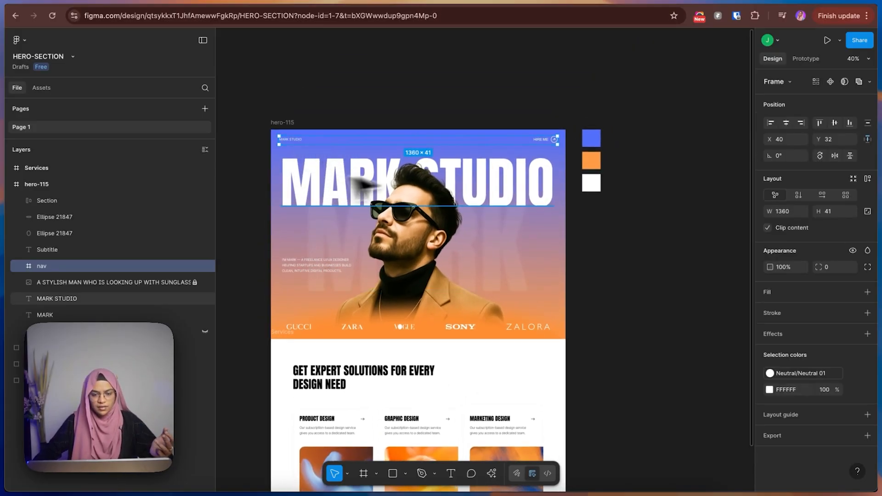
pyautogui.click(390, 186)
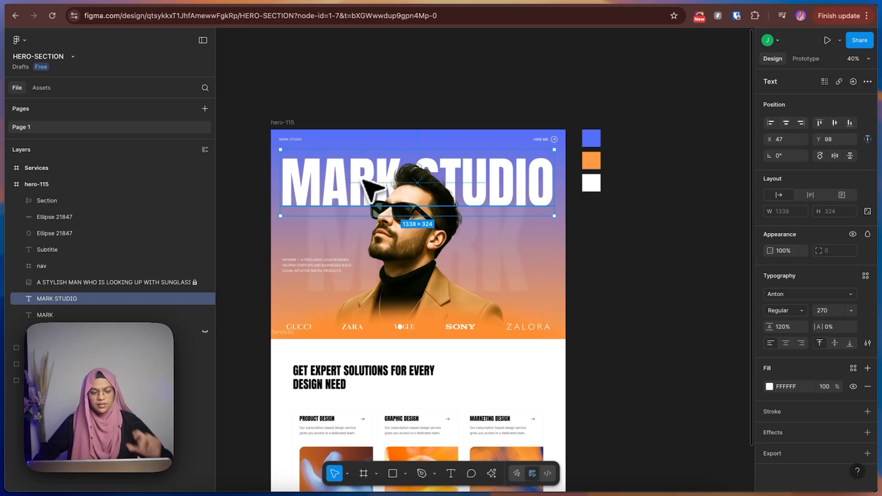
pyautogui.click(324, 265)
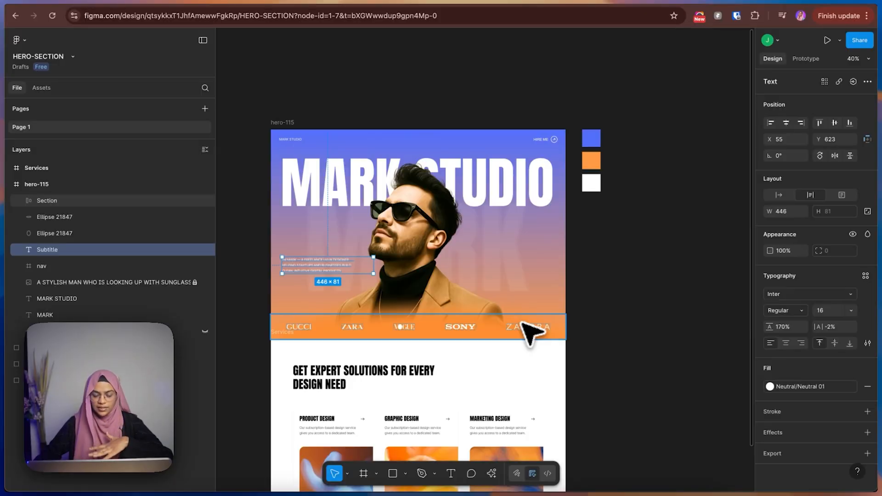
pyautogui.scroll(-3, 459, 384)
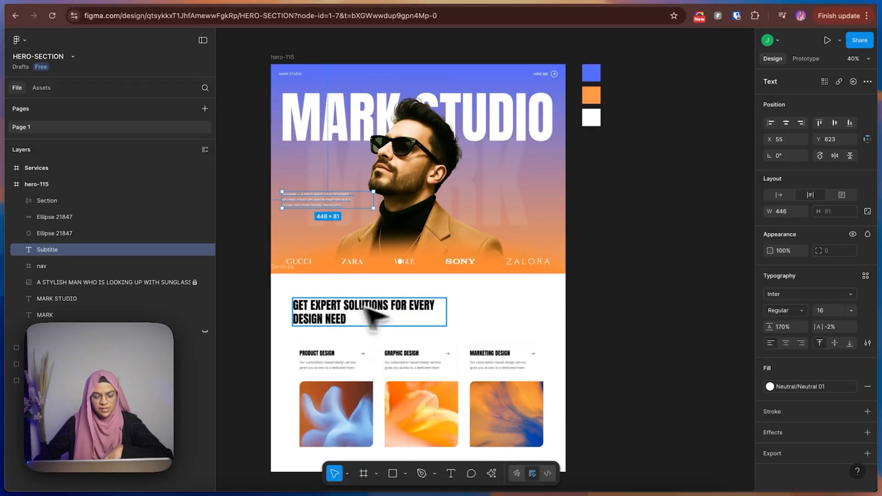
pyautogui.click(329, 411)
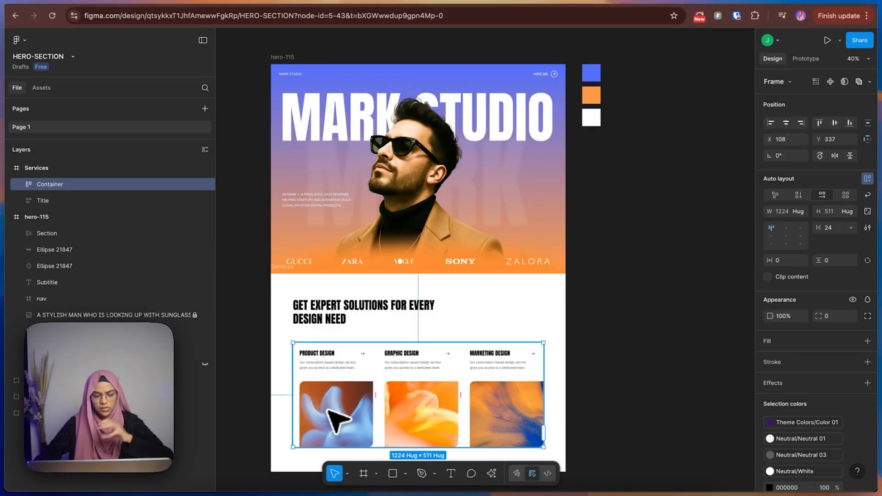
pyautogui.click(605, 260)
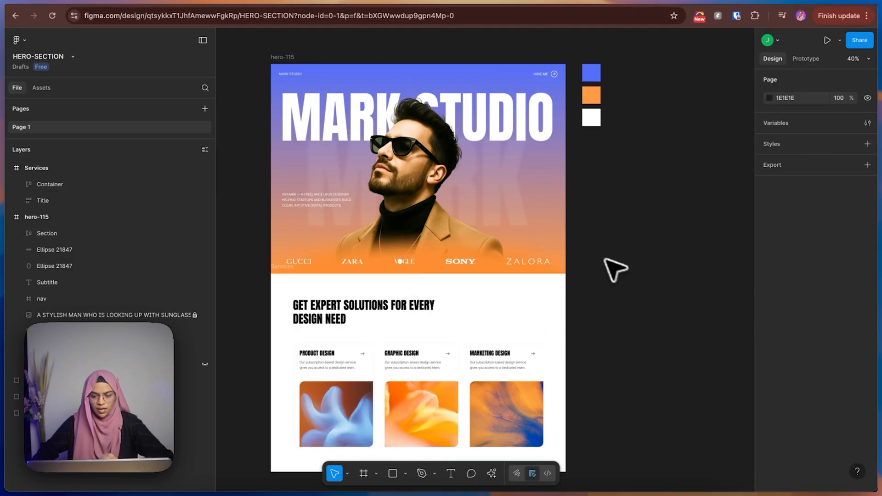
pyautogui.scroll(3, 605, 260)
pyautogui.hscroll(1, 605, 259)
pyautogui.click(563, 176)
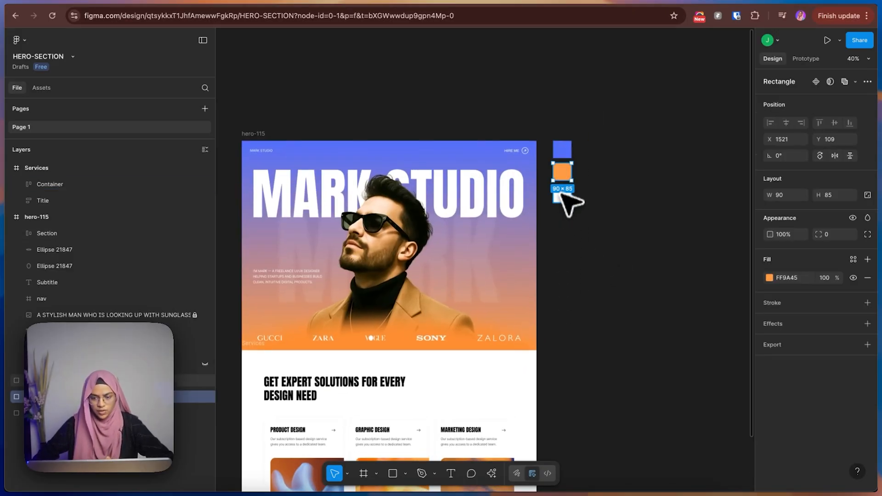
pyautogui.click(561, 195)
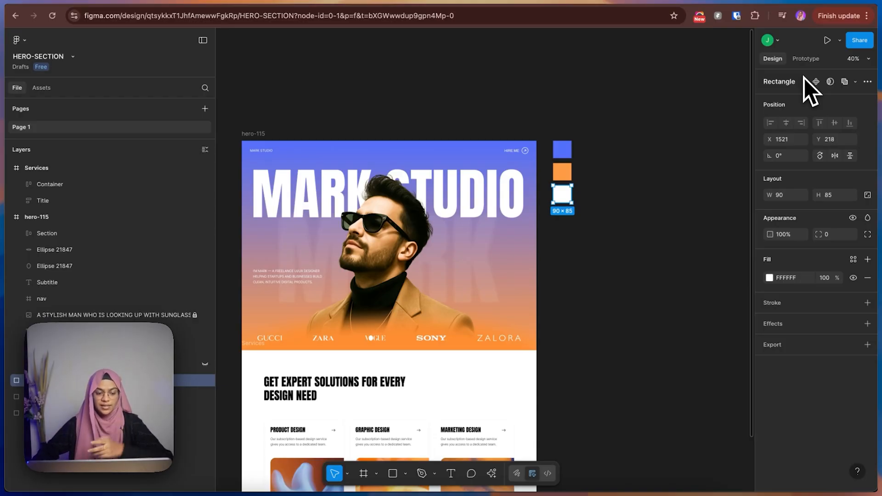
# Switch to Framer and rename the untitled project as Portfolio-Sample-Project, keeping it in its current folder.
pyautogui.click(800, 1)
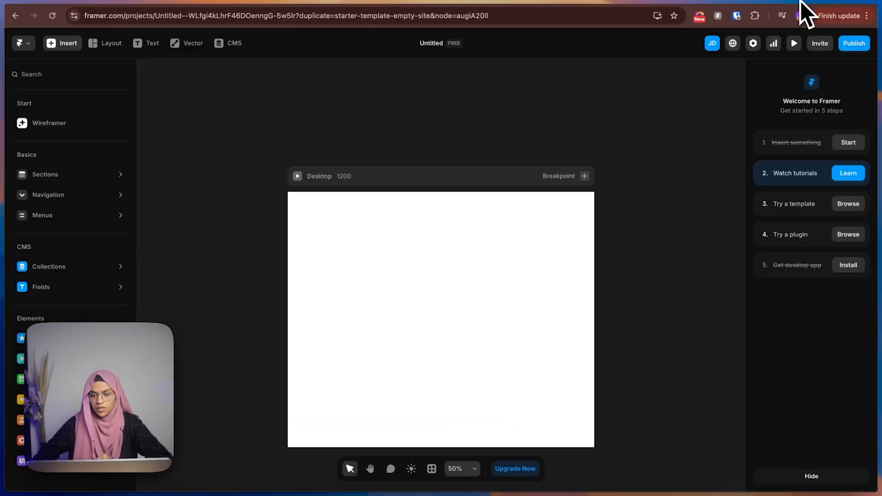
pyautogui.click(293, 125)
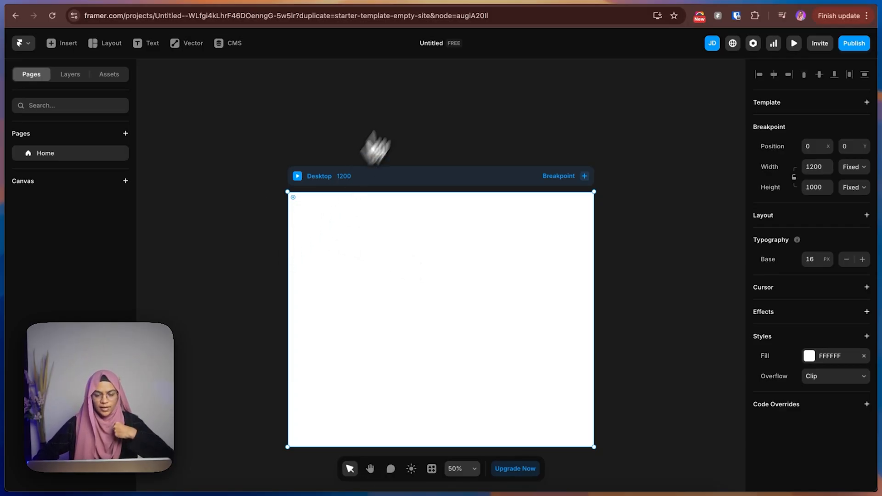
pyautogui.click(429, 48)
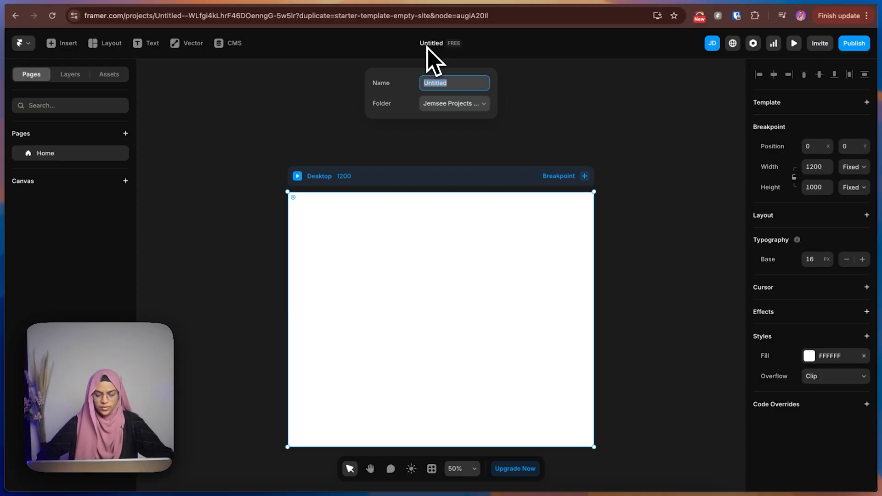
pyautogui.write('Portfolio')
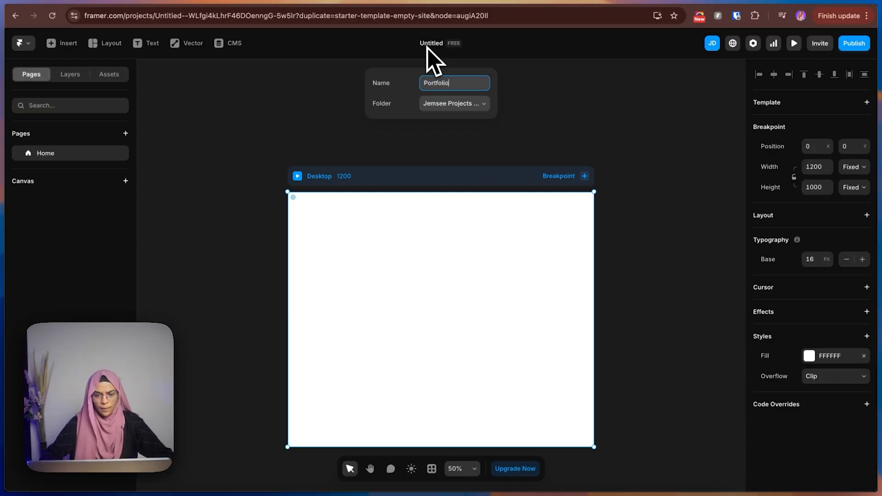
pyautogui.write('-Sample-')
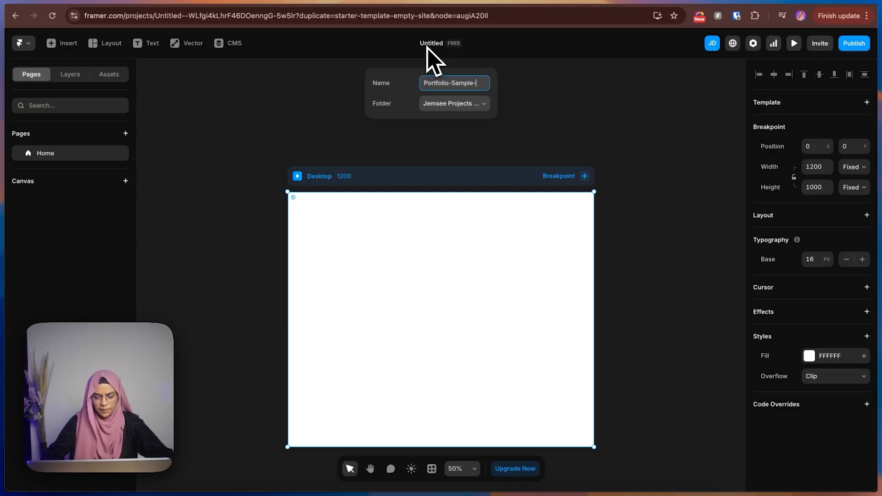
pyautogui.write('Project')
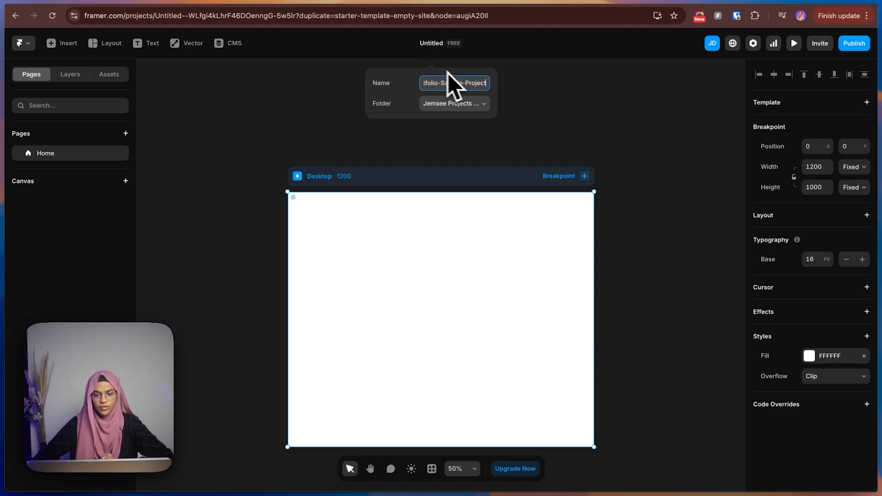
pyautogui.click(450, 106)
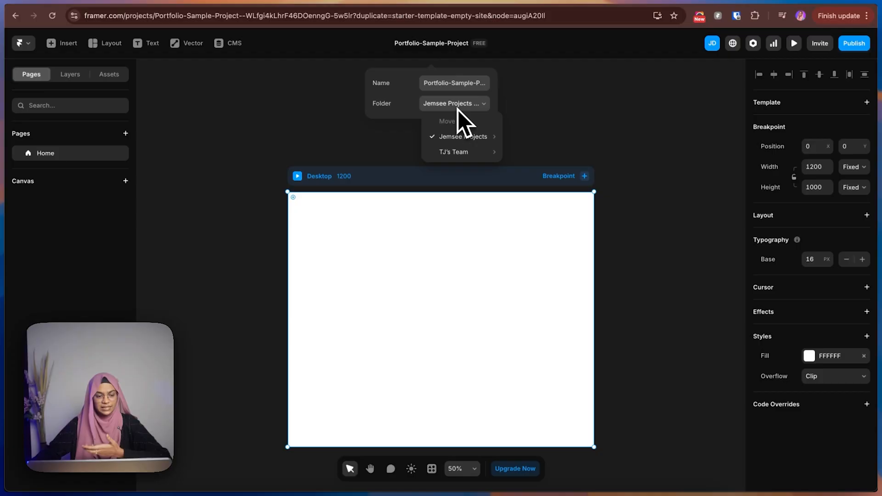
pyautogui.click(460, 106)
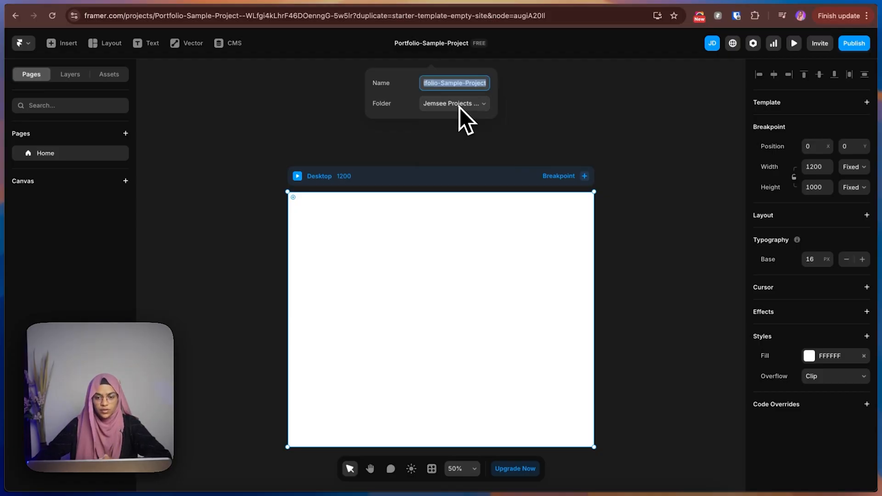
pyautogui.click(540, 119)
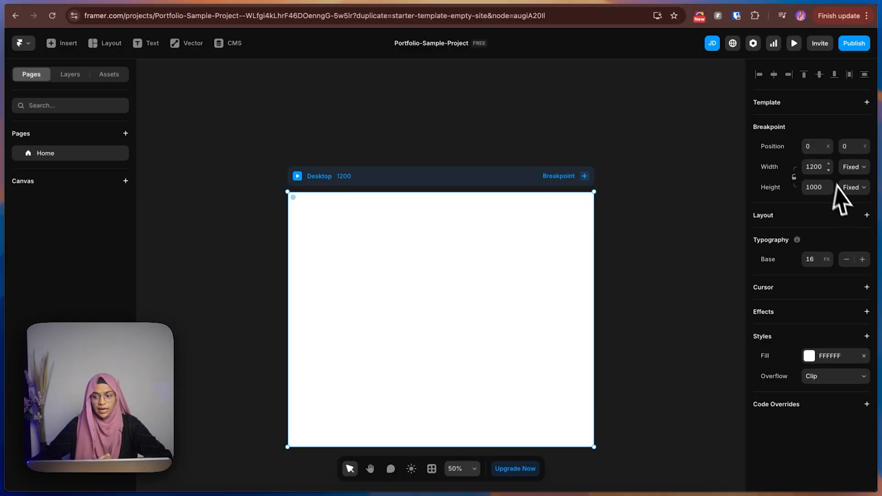
# Set the Desktop breakpoint's width to 1440.
pyautogui.click(818, 168)
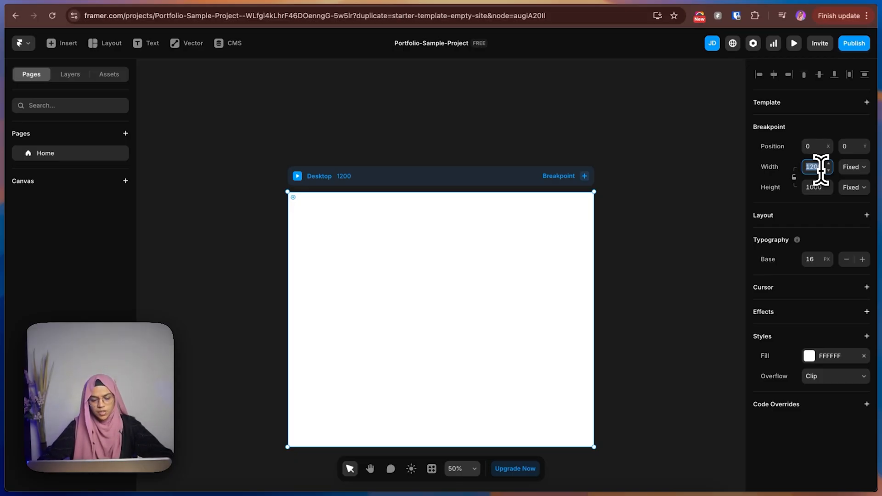
pyautogui.write('1440')
pyautogui.press('Return')
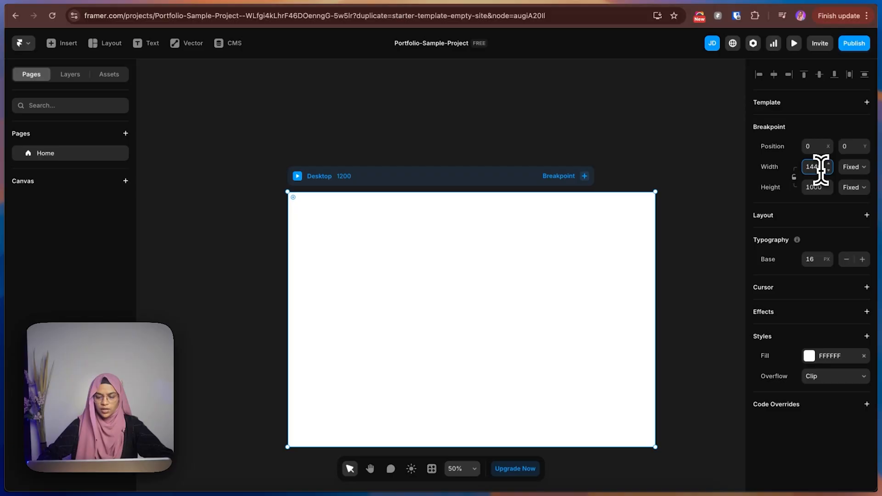
pyautogui.click(490, 148)
pyautogui.click(374, 169)
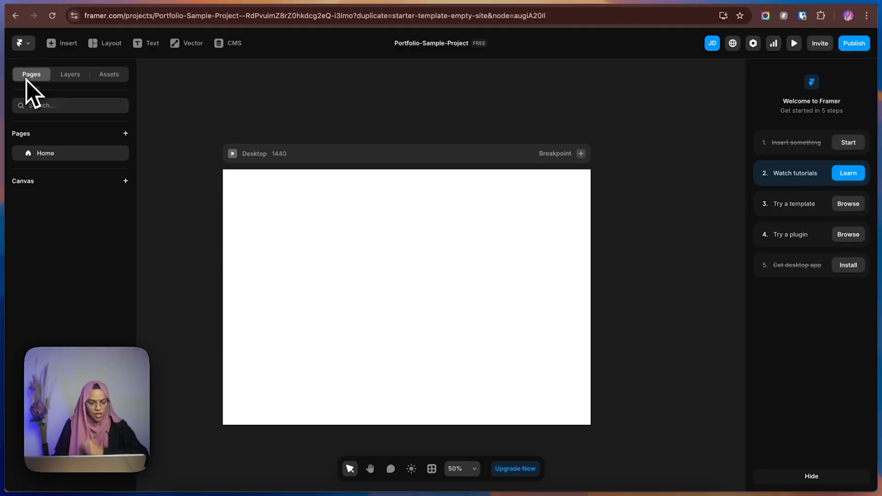
# Examine the new page types, the Home page's layers, and the text, code and CMS style options in the project's assets.
pyautogui.click(126, 134)
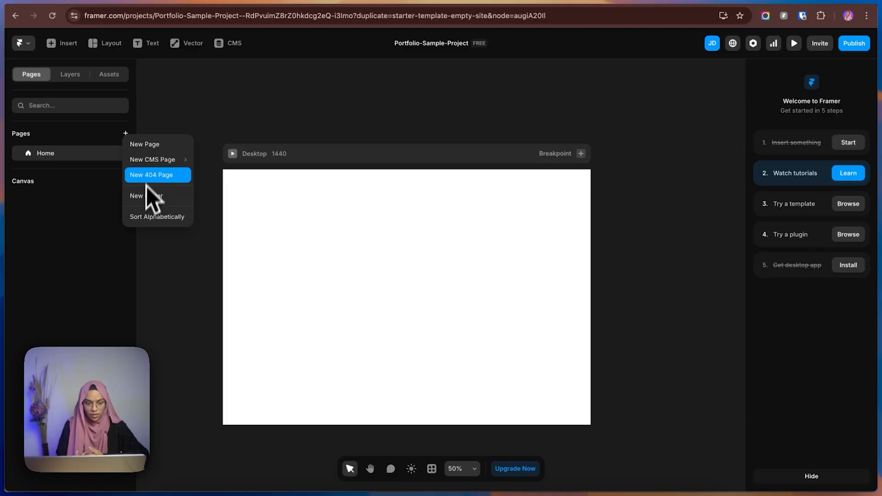
pyautogui.moveTo(150, 157)
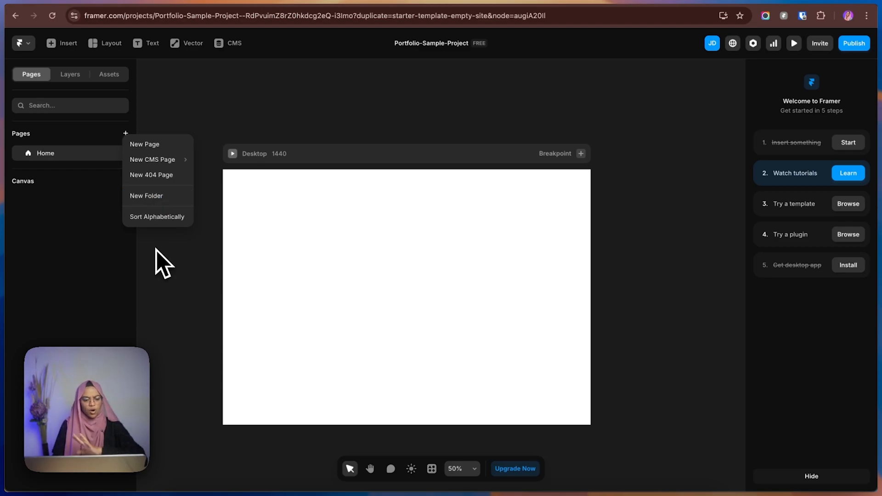
pyautogui.click(70, 75)
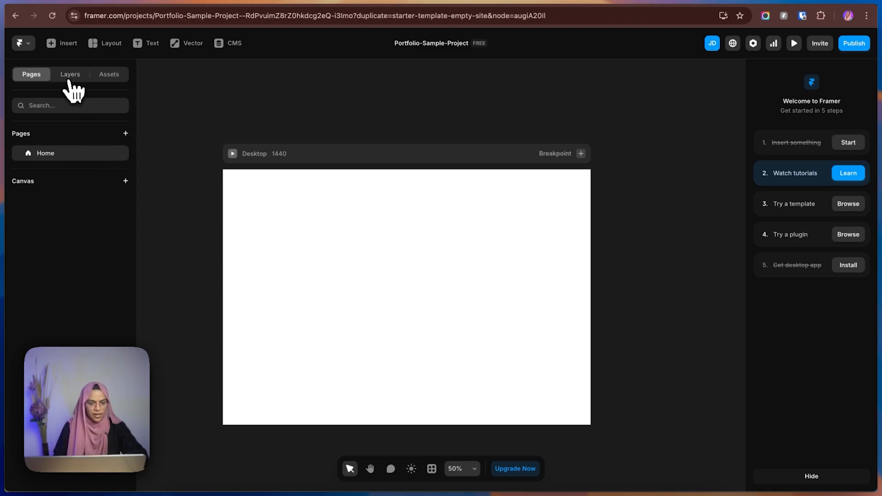
pyautogui.click(48, 156)
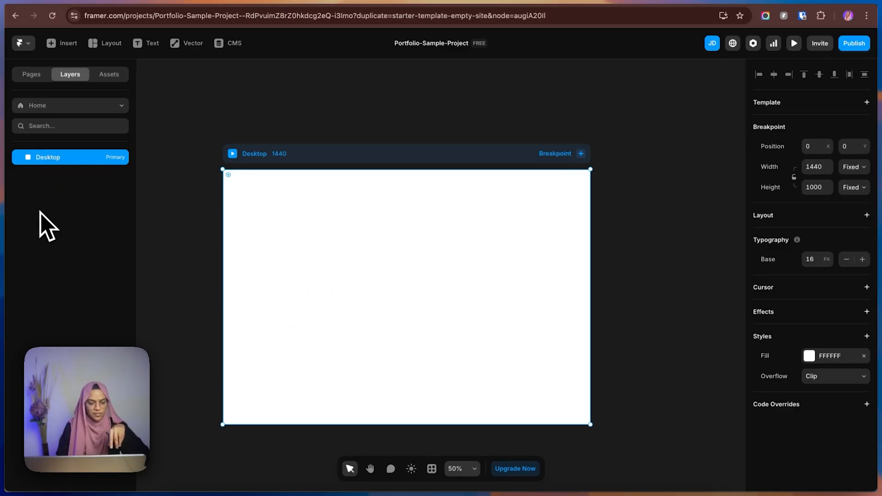
pyautogui.click(109, 75)
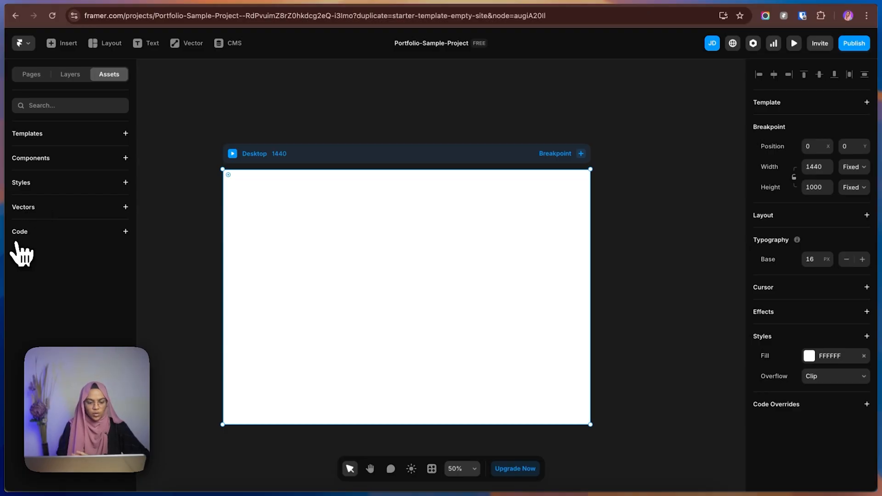
pyautogui.rightClick(40, 189)
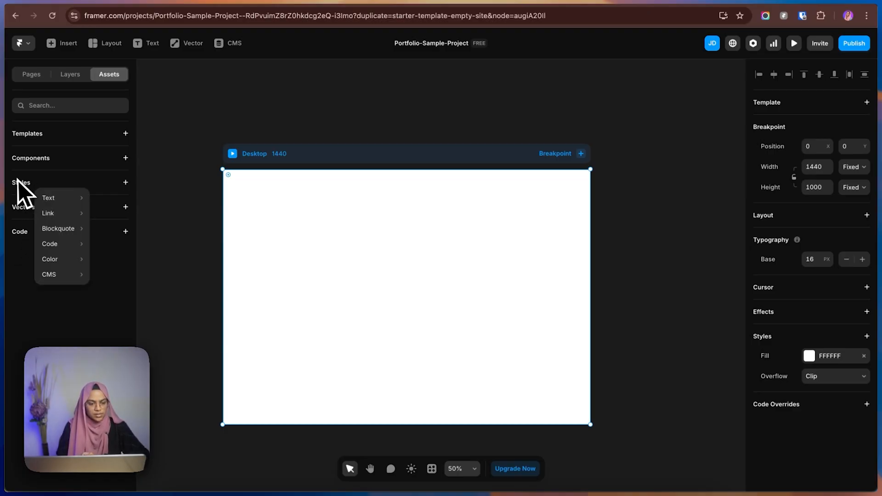
pyautogui.click(126, 182)
pyautogui.moveTo(135, 192)
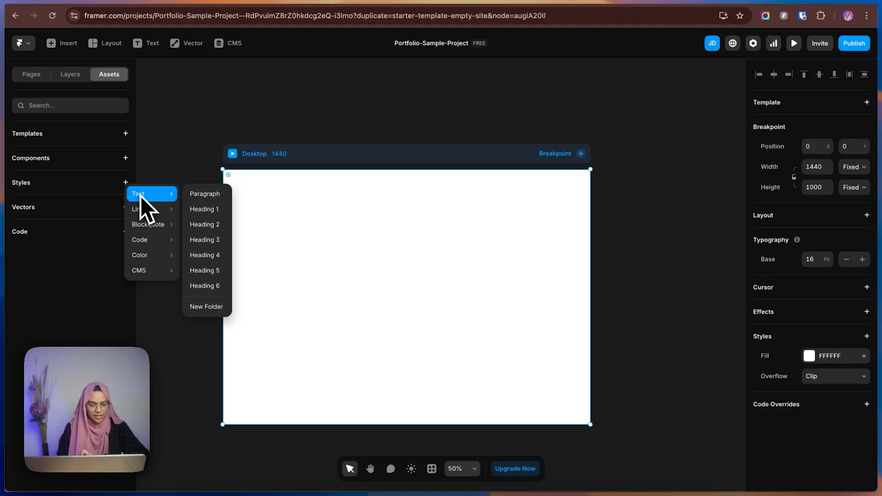
pyautogui.moveTo(146, 246)
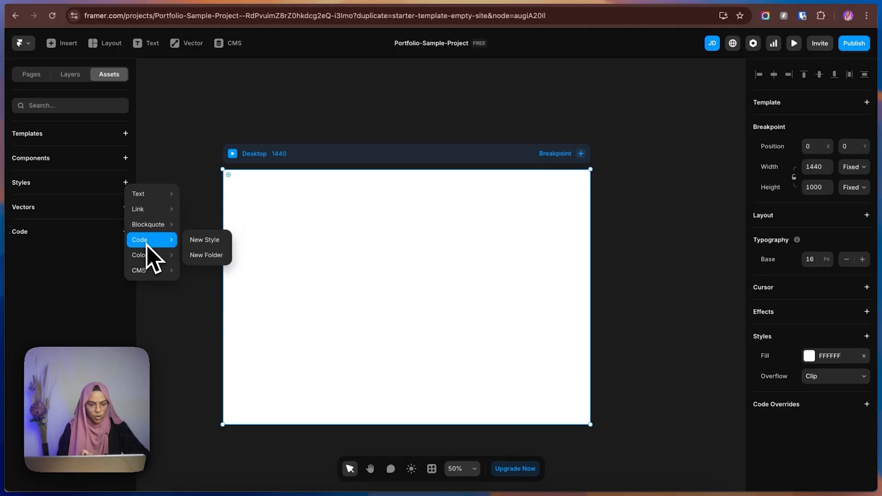
pyautogui.moveTo(143, 271)
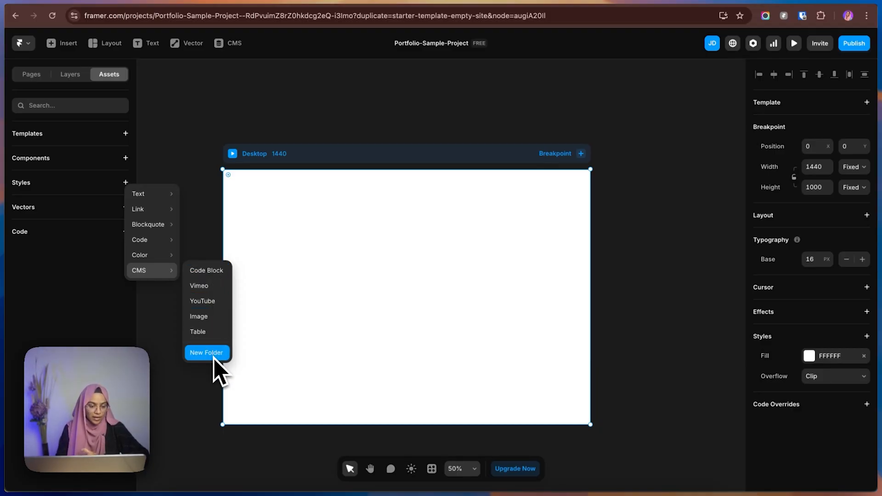
pyautogui.click(167, 161)
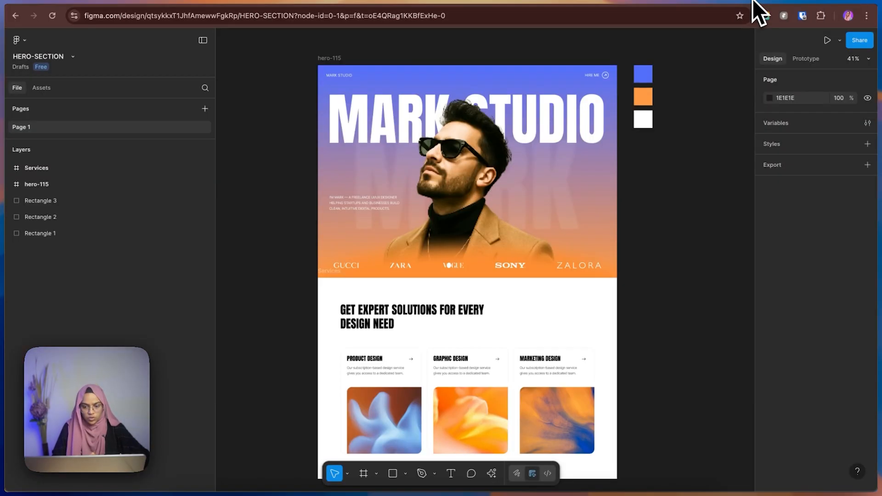
# Switch to Figma and copy the hex fill code 5370FC from the blue swatch beside the hero frame.
pyautogui.scroll(2, 600, 297)
pyautogui.click(563, 191)
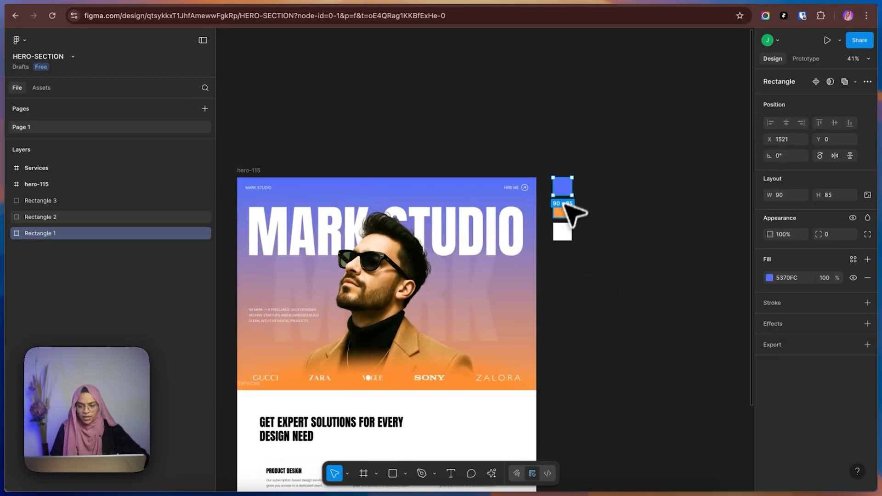
pyautogui.click(563, 213)
pyautogui.click(563, 230)
pyautogui.click(567, 186)
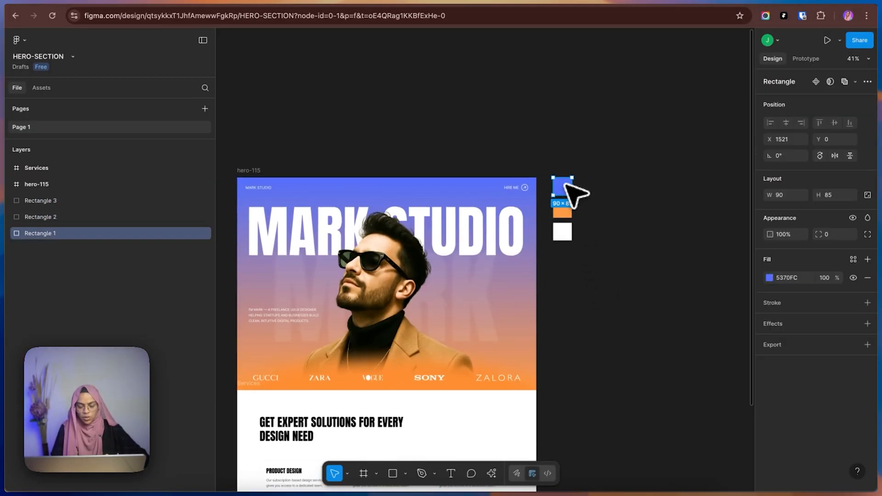
pyautogui.scroll(-3, 571, 191)
pyautogui.scroll(4, 571, 191)
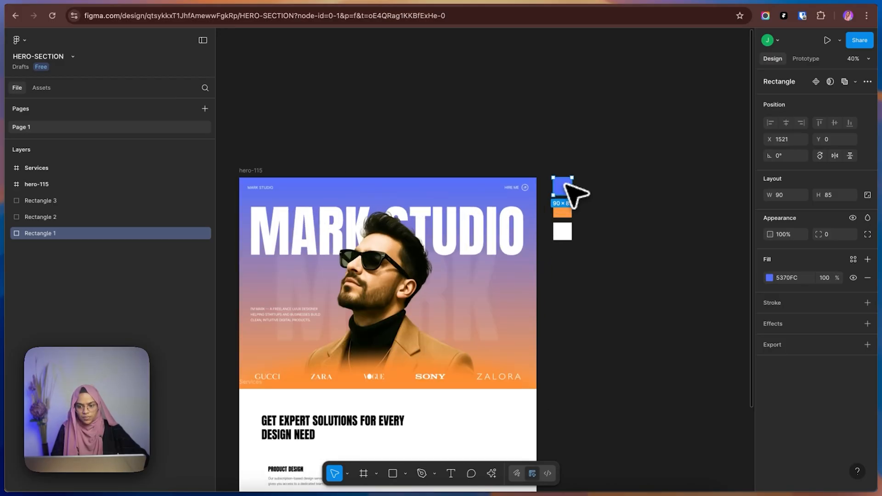
pyautogui.click(799, 279)
pyautogui.press('super+c')
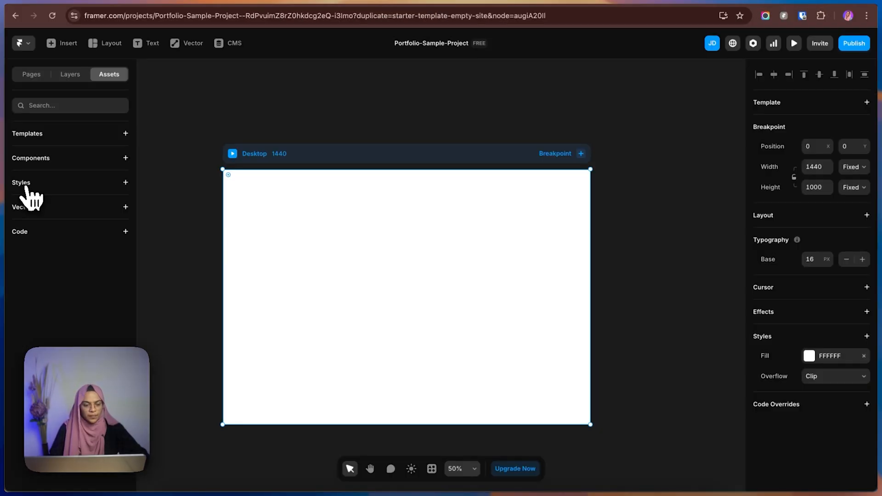
# Create a color style named Blue using the copied hex value 5370FC.
pyautogui.click(125, 182)
pyautogui.moveTo(134, 193)
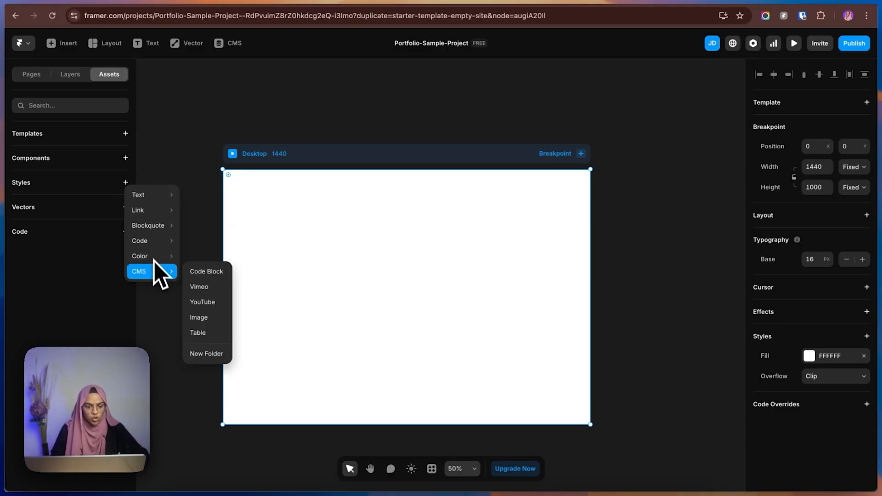
pyautogui.moveTo(151, 256)
pyautogui.click(205, 256)
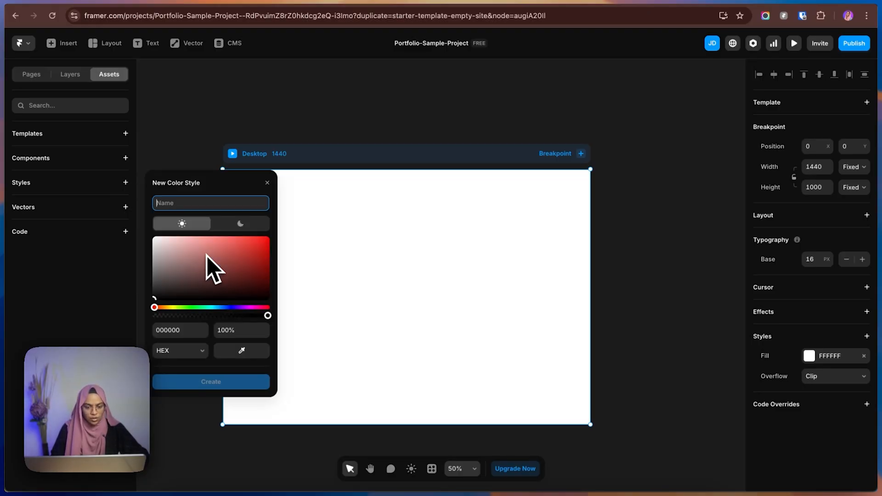
pyautogui.click(183, 329)
pyautogui.press('super+v')
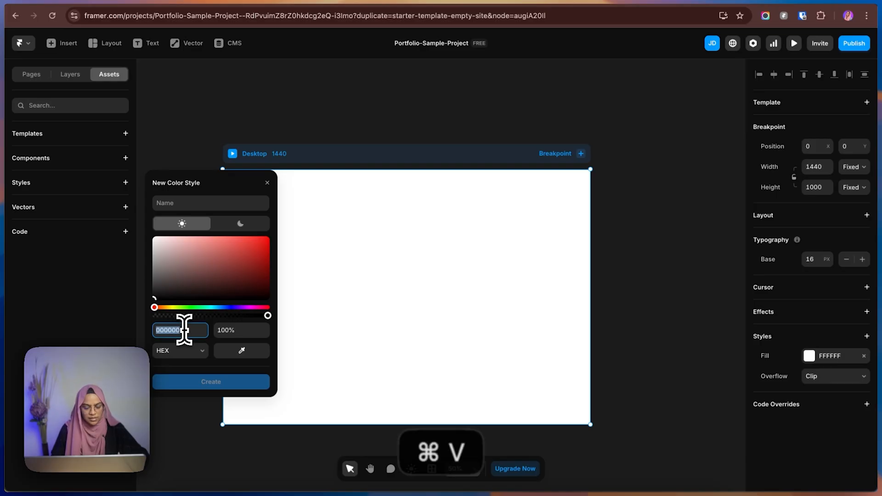
pyautogui.click(181, 203)
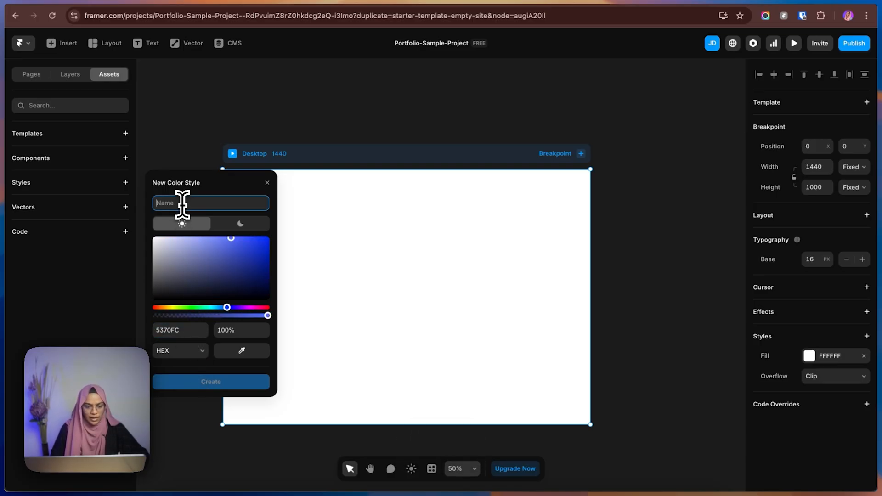
pyautogui.write('Blue')
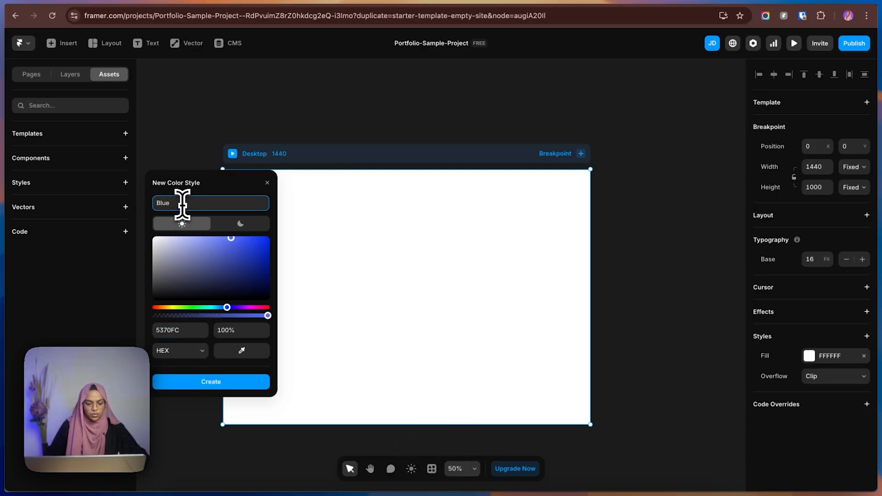
pyautogui.click(196, 383)
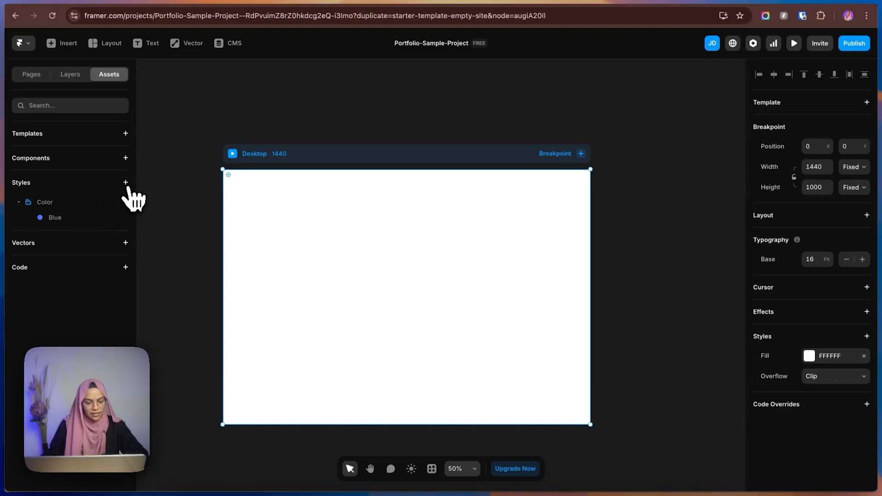
# Switch to Figma and copy the hex fill code FF9A45 from the orange swatch beside the hero frame.
pyautogui.click(725, 14)
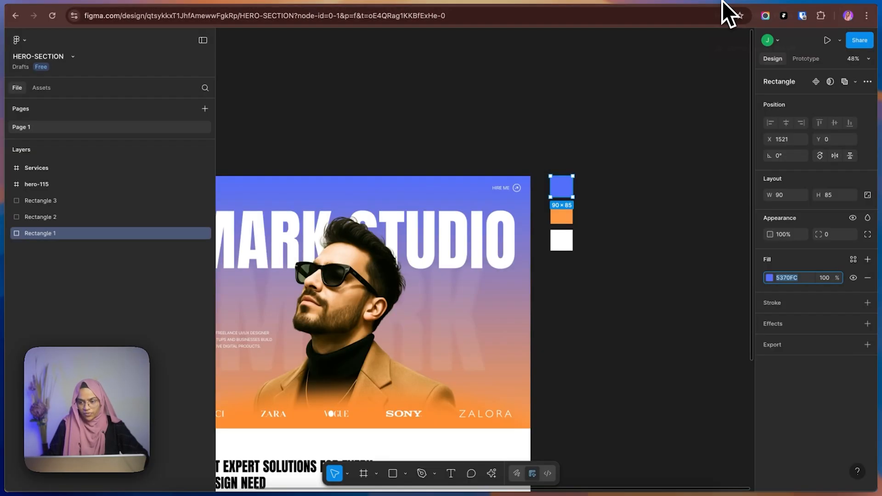
pyautogui.click(565, 214)
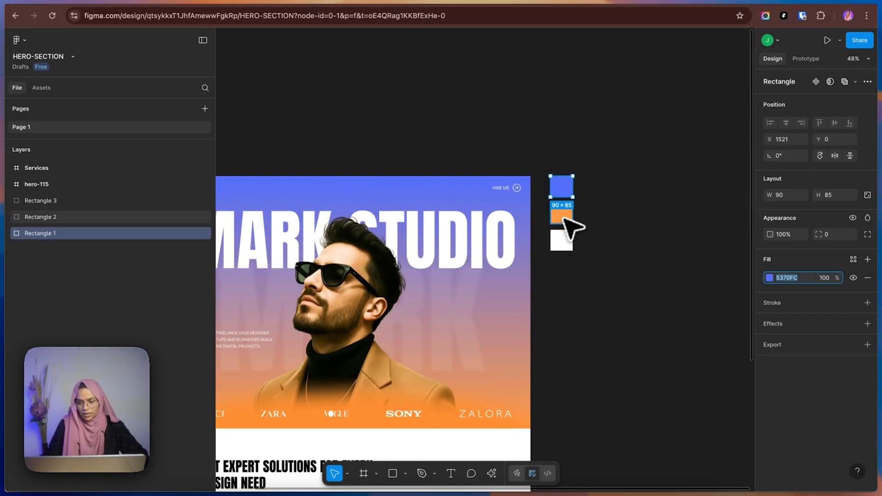
pyautogui.click(802, 279)
pyautogui.press('super+c')
# Switch to Framer and create a color style named Orange using the copied hex value FF9A45.
pyautogui.click(787, 7)
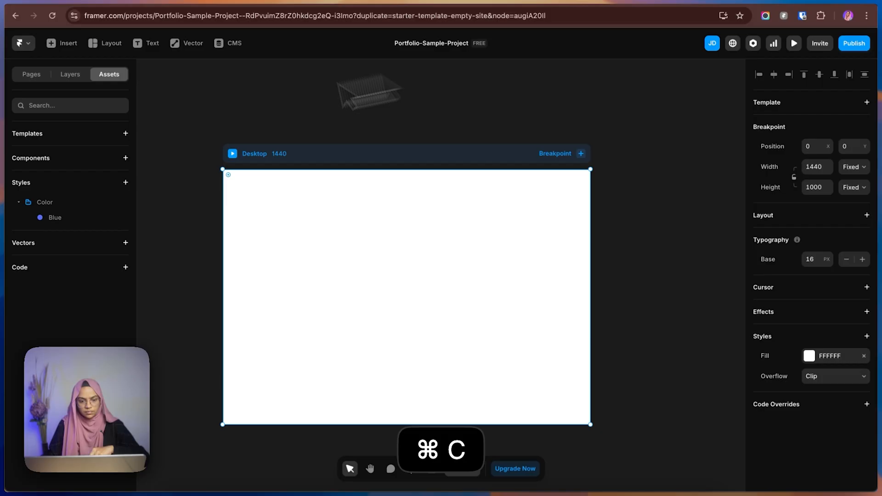
pyautogui.click(126, 182)
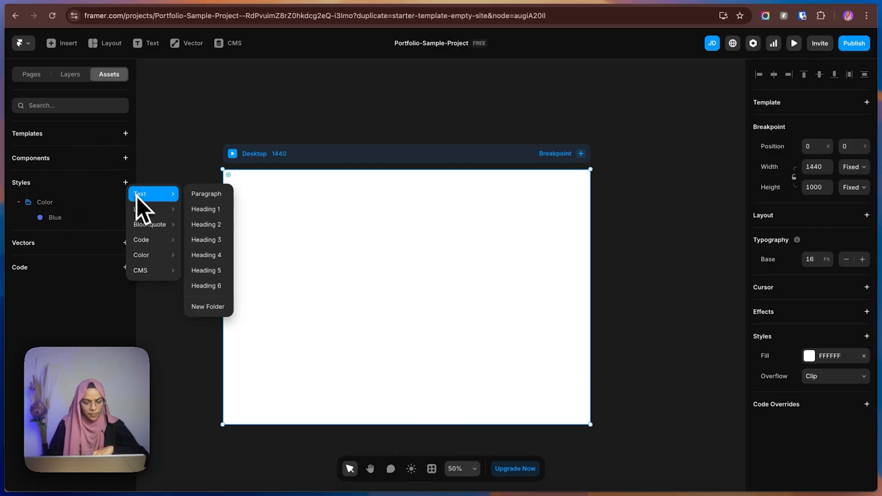
pyautogui.click(195, 259)
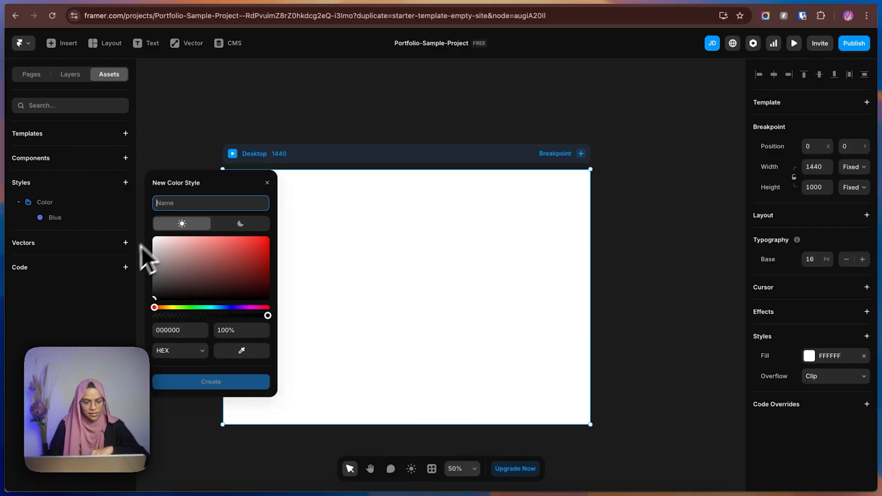
pyautogui.write('Orange')
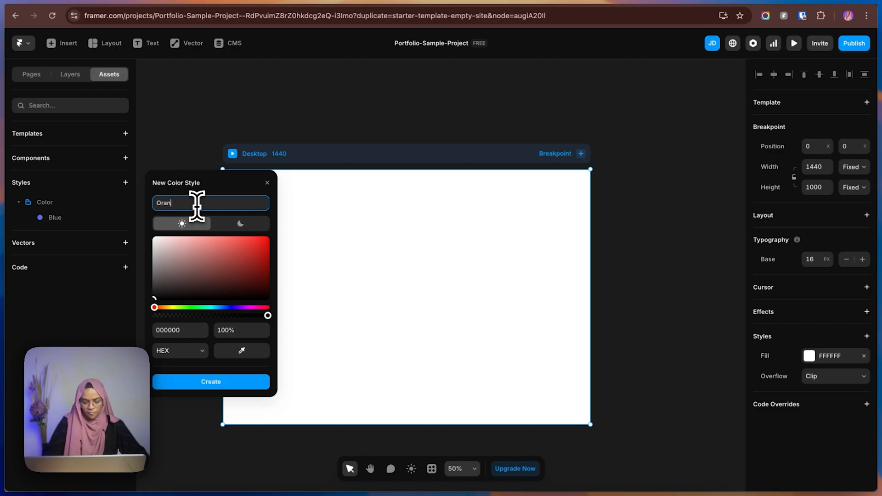
pyautogui.click(188, 330)
pyautogui.press('cmd+v')
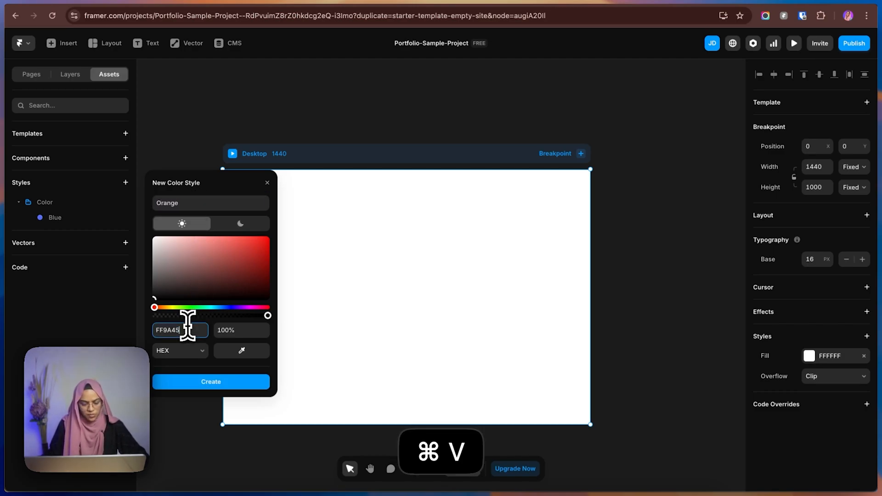
pyautogui.click(177, 370)
pyautogui.click(194, 381)
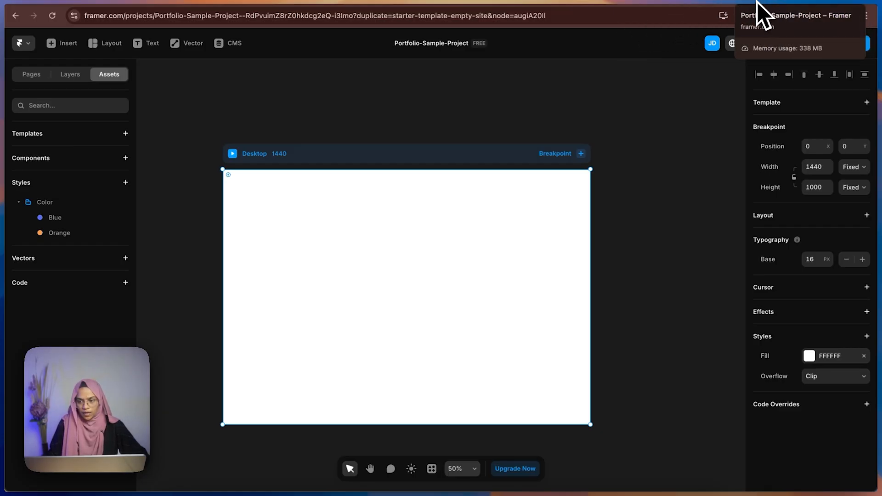
# Check the white swatch's fill in Figma, and create a color style named White with hex FFFFFF in Framer.
pyautogui.click(729, 4)
pyautogui.click(560, 243)
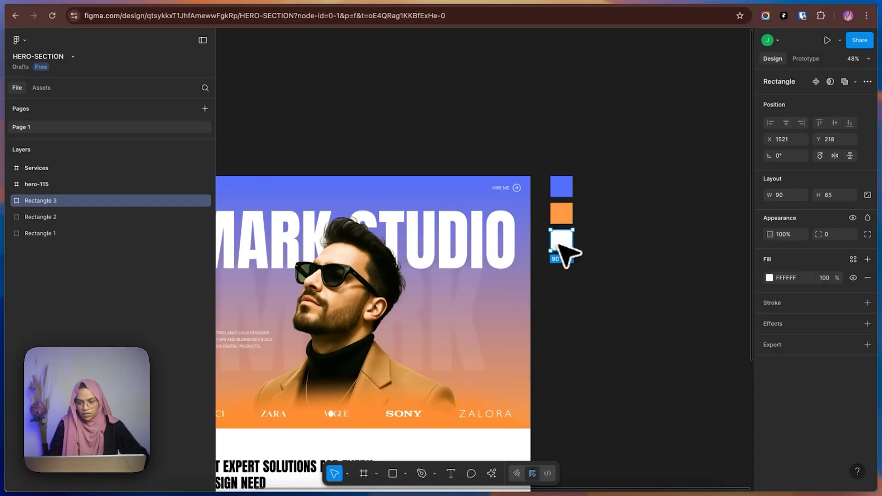
pyautogui.click(778, 6)
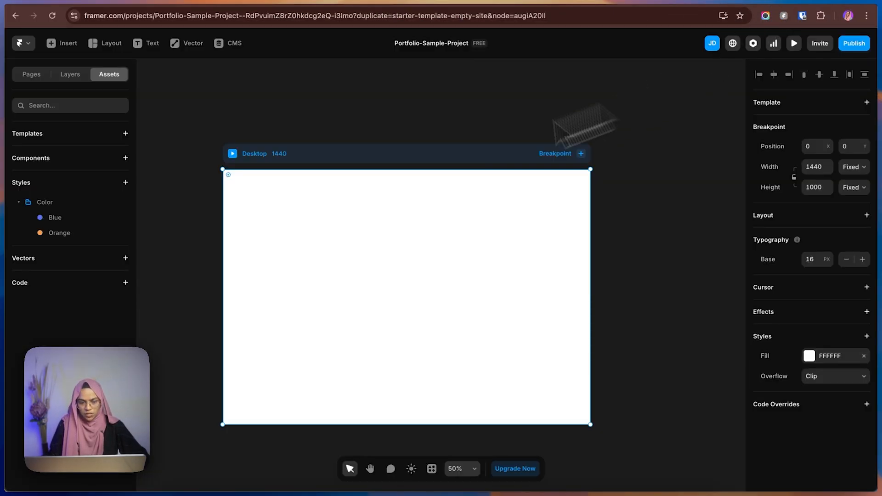
pyautogui.click(126, 183)
pyautogui.moveTo(140, 255)
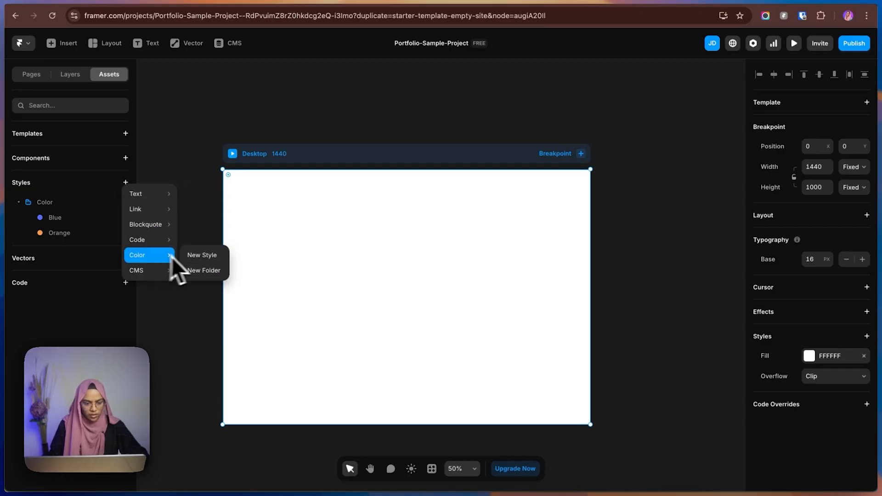
pyautogui.click(193, 254)
pyautogui.write('W')
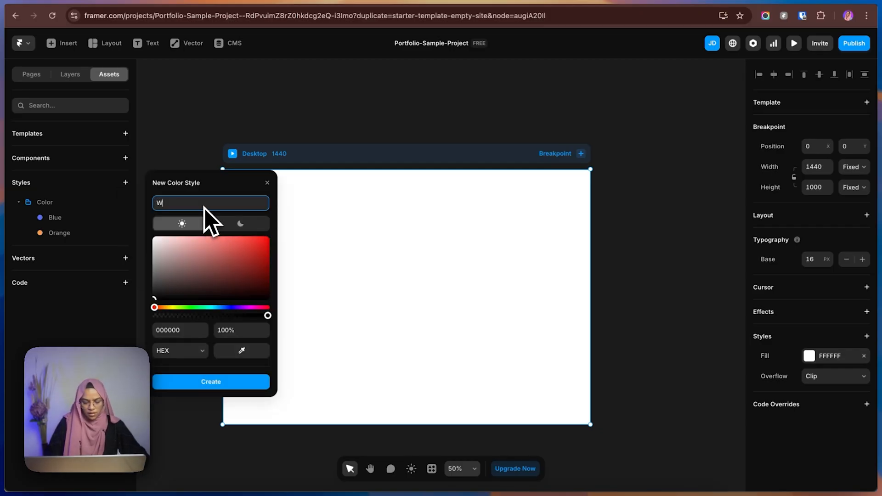
pyautogui.write('hite')
pyautogui.click(154, 237)
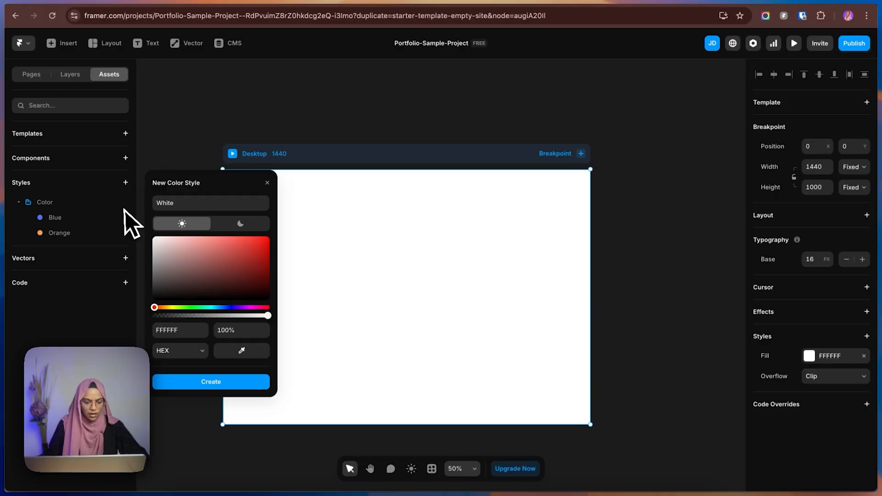
pyautogui.click(212, 385)
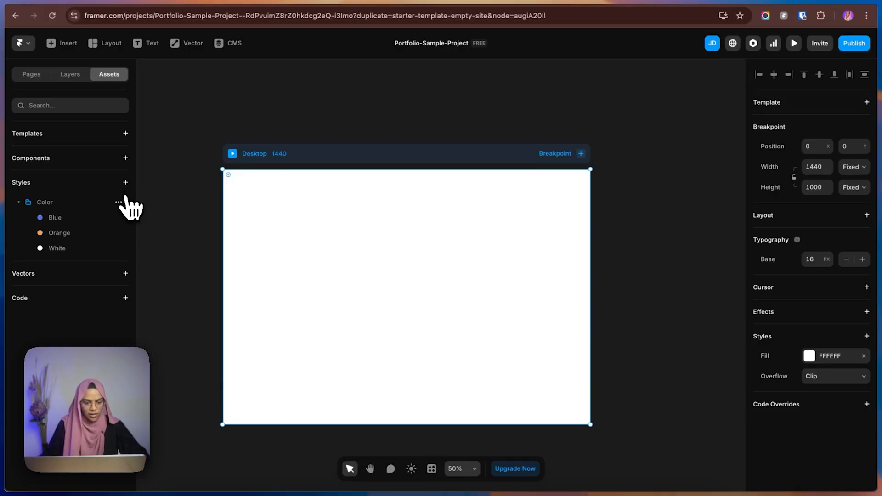
# Add a color style named Black with hex 000000 to the Color styles folder.
pyautogui.click(119, 202)
pyautogui.click(131, 219)
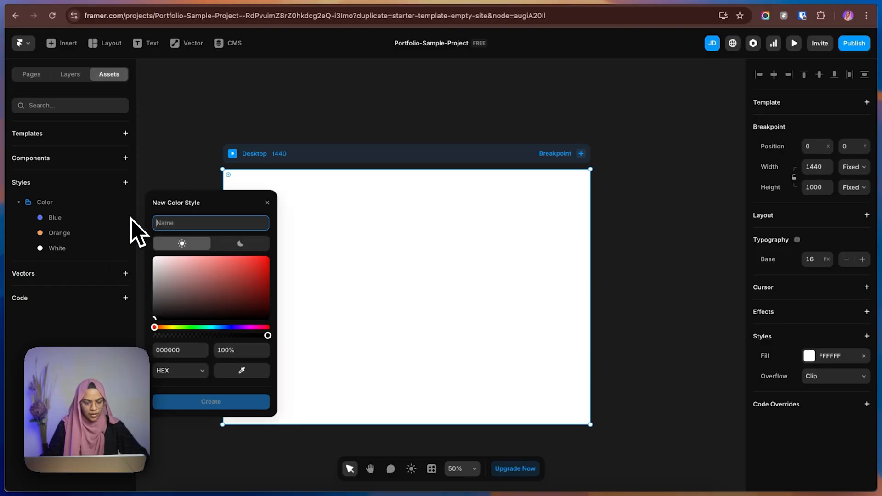
pyautogui.write('B')
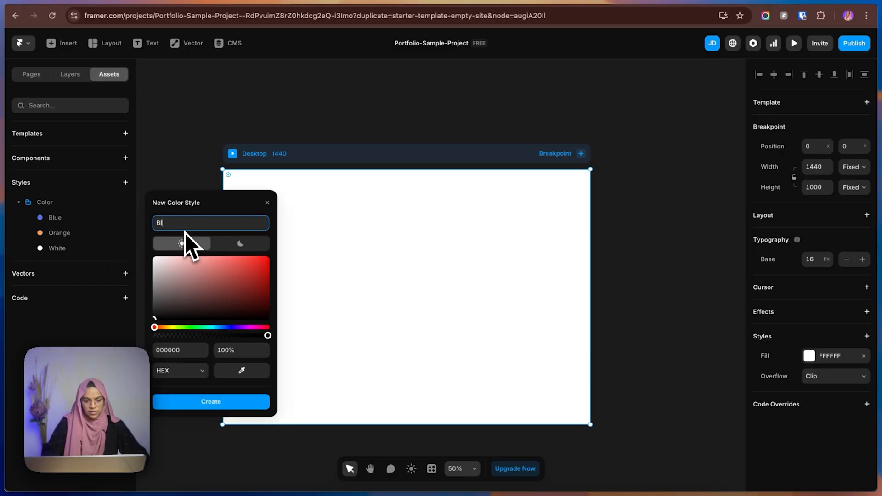
pyautogui.write('lack')
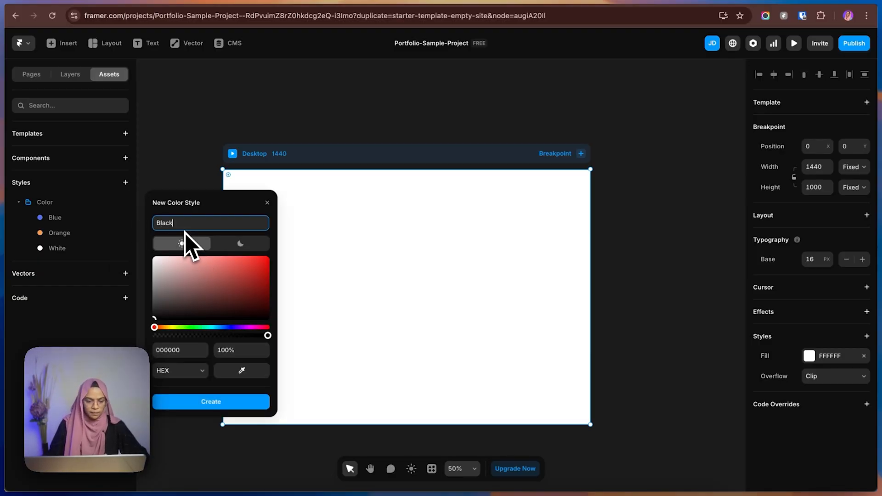
pyautogui.click(208, 401)
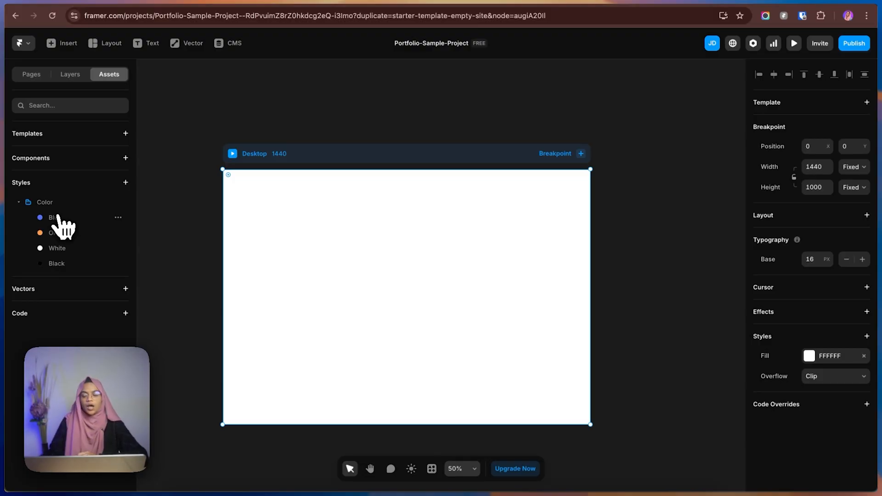
# Switch to Figma and inspect the typography settings of the large MARK STUDIO title in the hero frame.
pyautogui.click(728, 3)
pyautogui.click(666, 300)
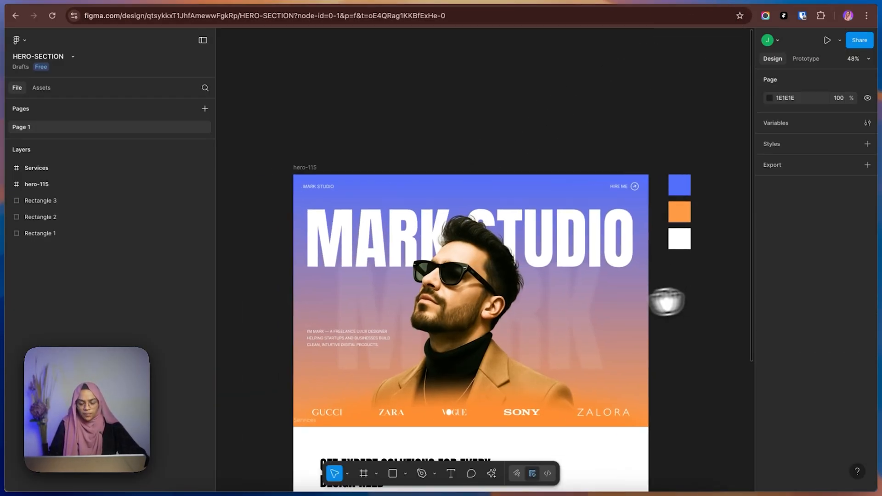
pyautogui.click(365, 238)
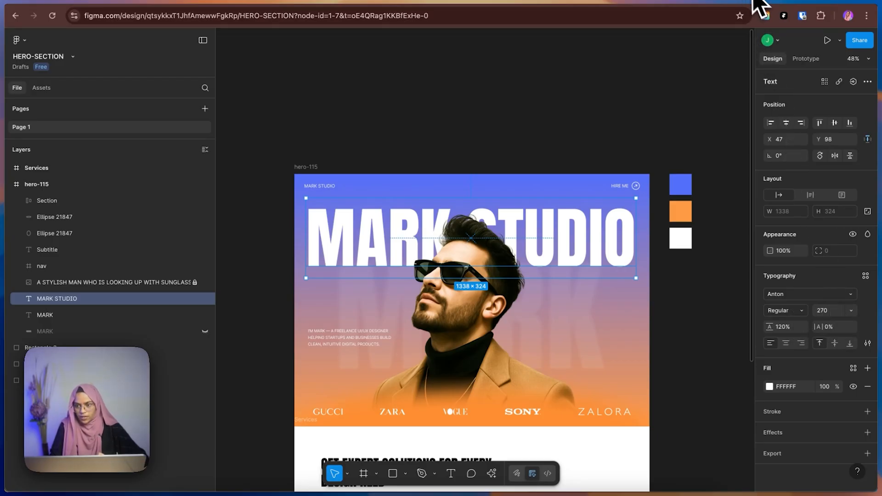
# Switch to Framer and add a Heading 1 text style to the project's styles.
pyautogui.click(780, 13)
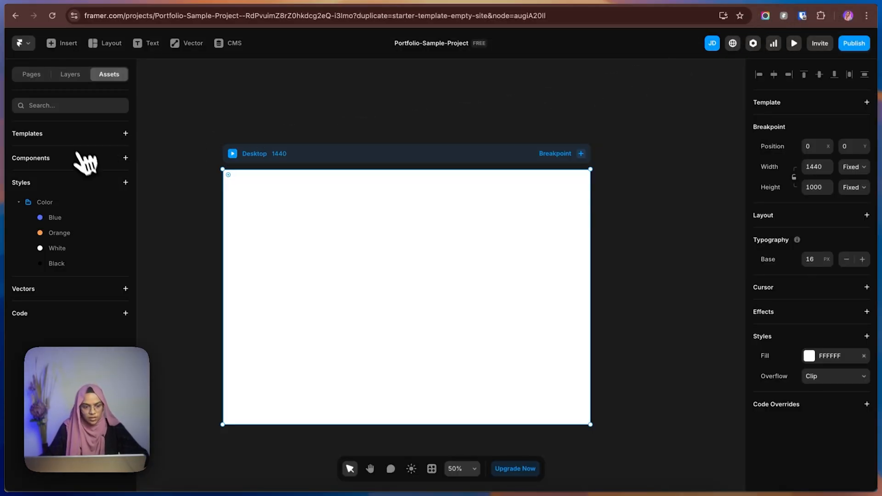
pyautogui.click(125, 183)
pyautogui.moveTo(133, 193)
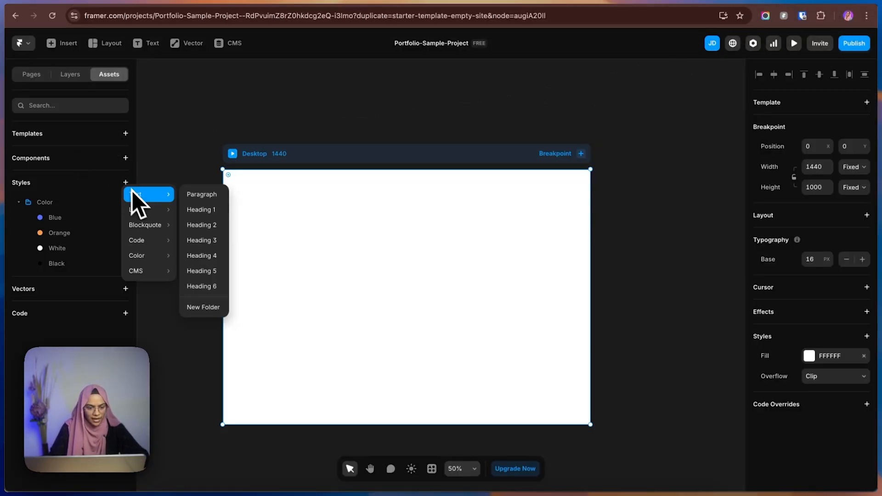
pyautogui.click(204, 210)
pyautogui.click(178, 249)
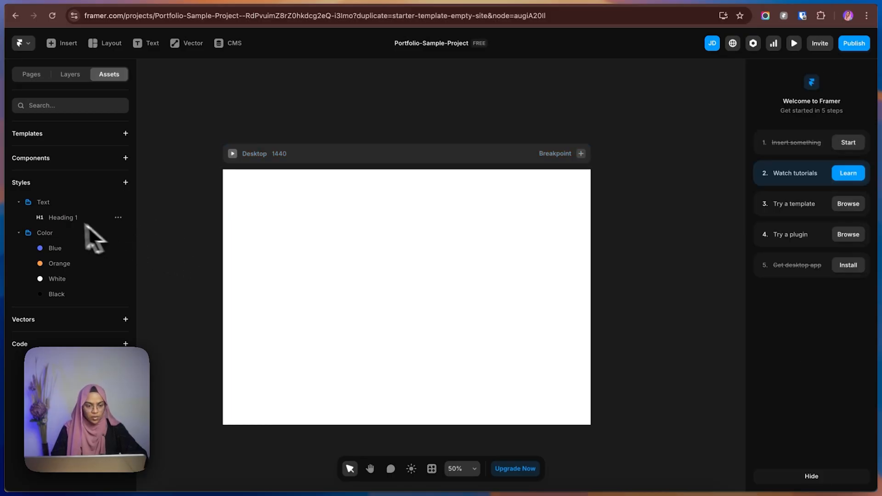
# Set the Heading 1 style's font to Anton and its color to the White color style.
pyautogui.click(59, 219)
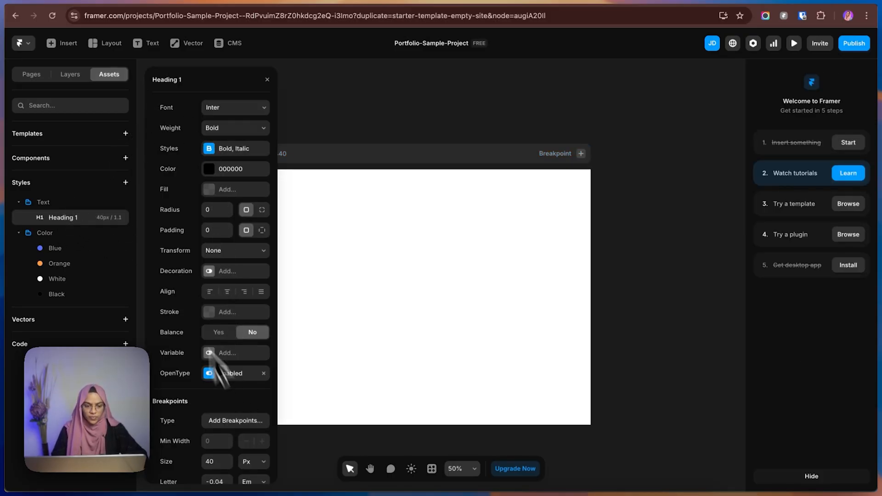
pyautogui.click(222, 108)
pyautogui.write('ant')
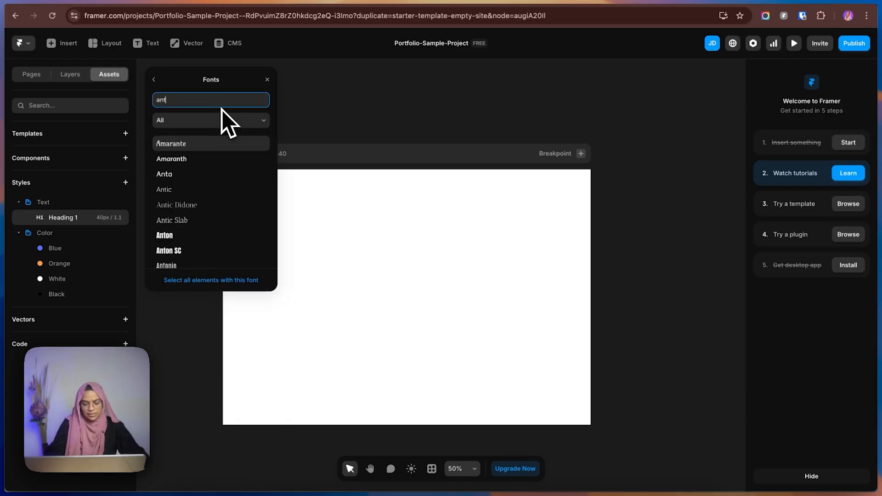
pyautogui.scroll(-2, 180, 243)
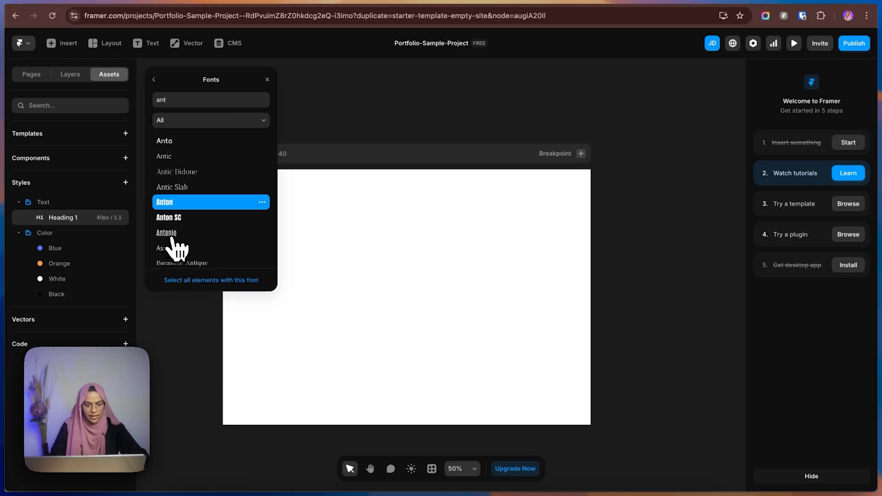
pyautogui.click(154, 80)
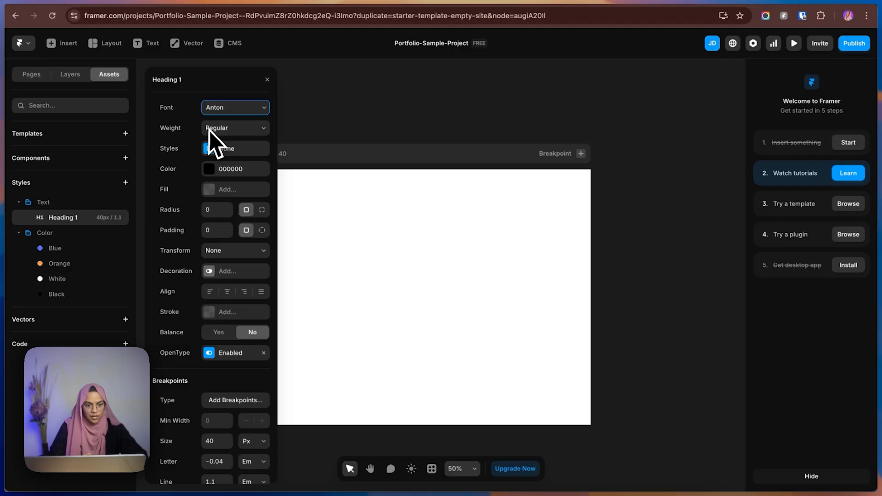
pyautogui.click(211, 170)
pyautogui.click(187, 295)
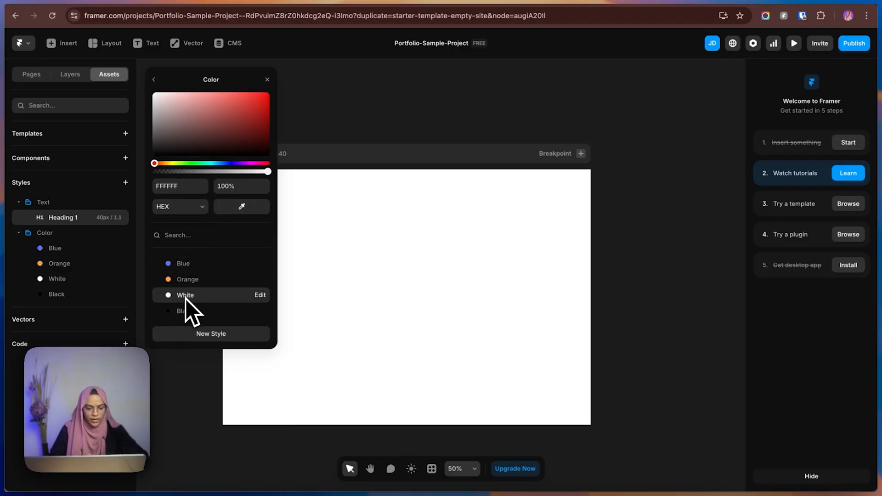
pyautogui.click(154, 80)
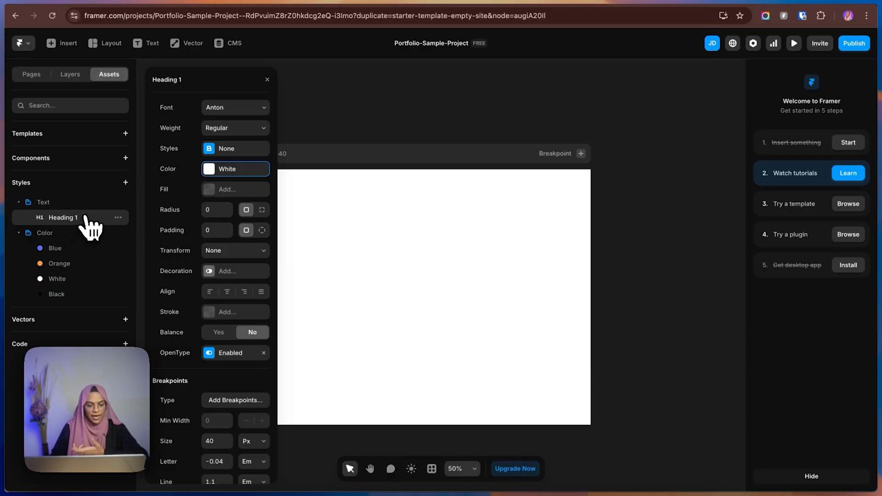
# Set the Heading 1 text style's font size to 270 px.
pyautogui.moveTo(83, 218); pyautogui.dragTo(298, 251)
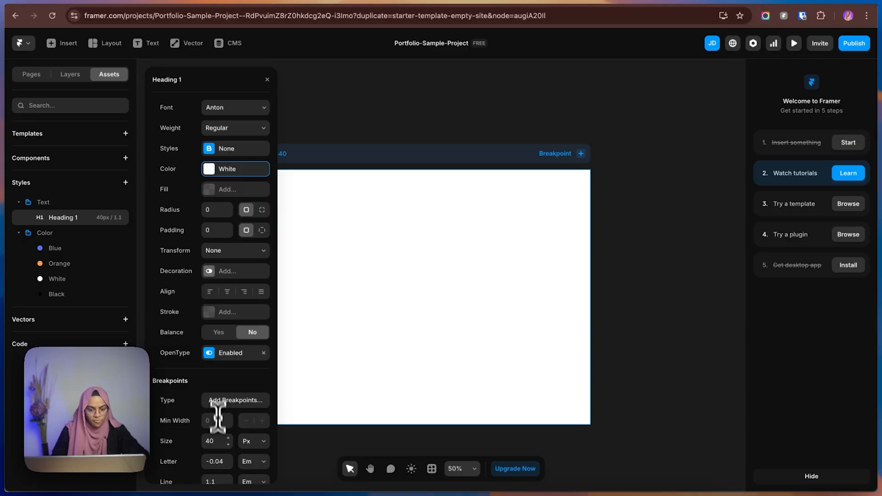
pyautogui.click(219, 442)
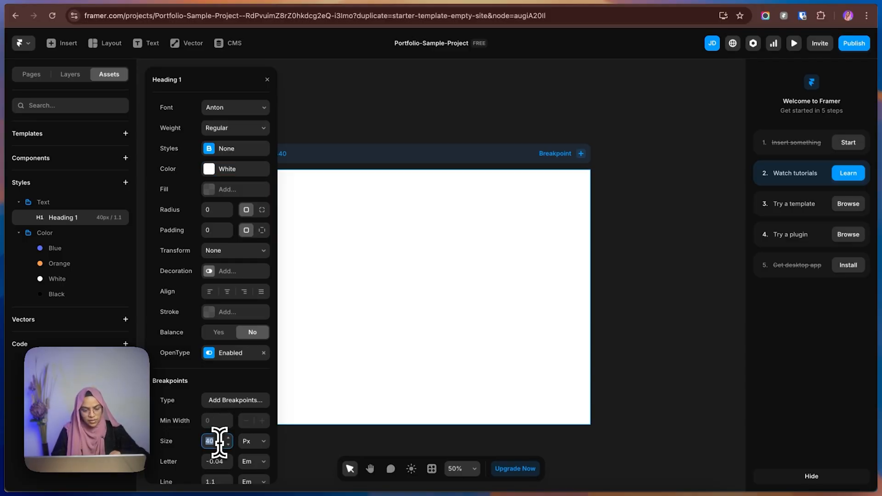
pyautogui.write('270')
pyautogui.press('Return')
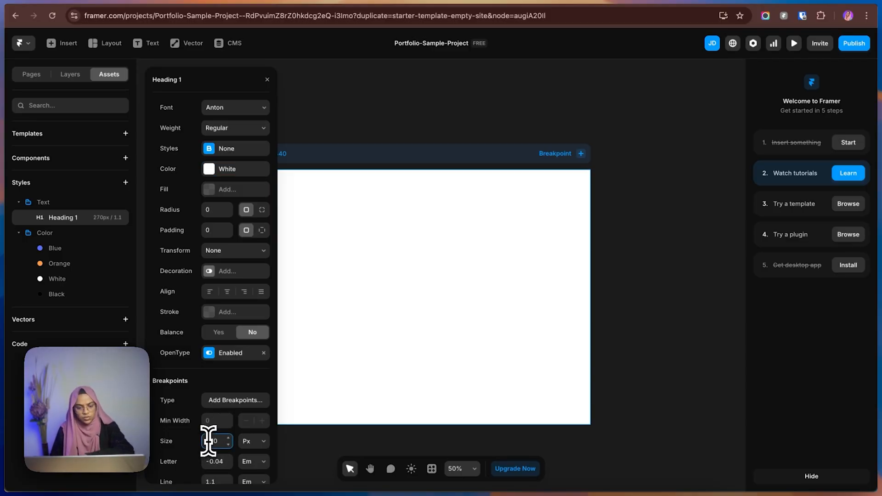
pyautogui.scroll(-2, 205, 416)
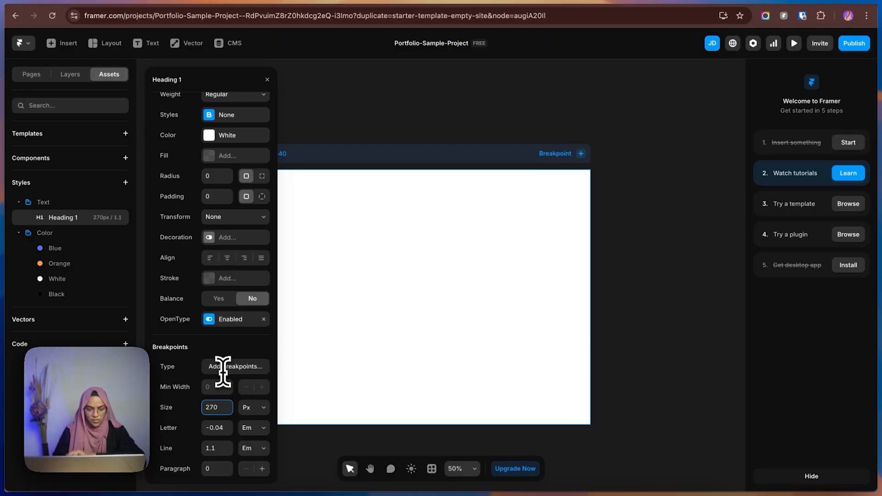
pyautogui.scroll(2, 215, 193)
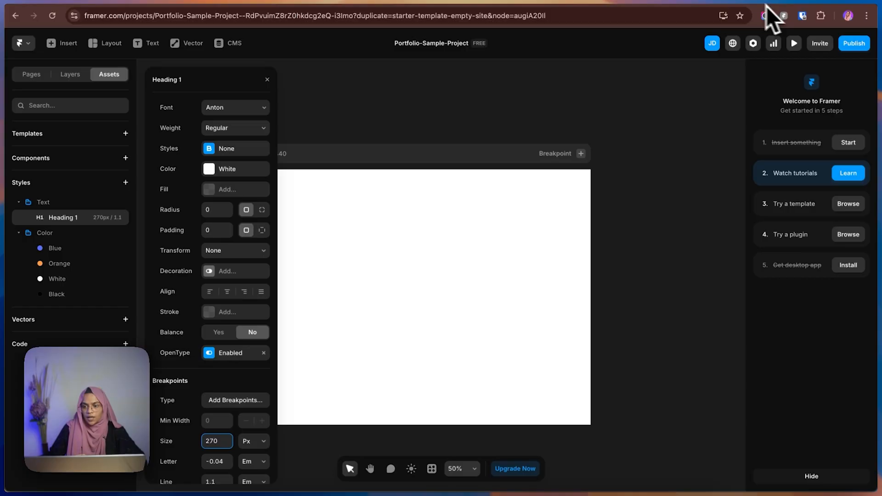
# Switch to Figma and inspect the properties of the Services section's title and the large MARK STUDIO title.
pyautogui.click(730, 6)
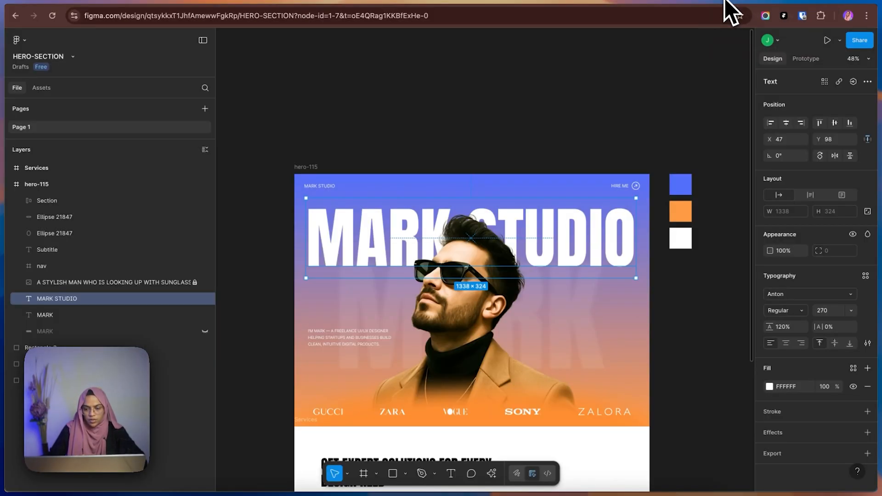
pyautogui.scroll(-5, 399, 379)
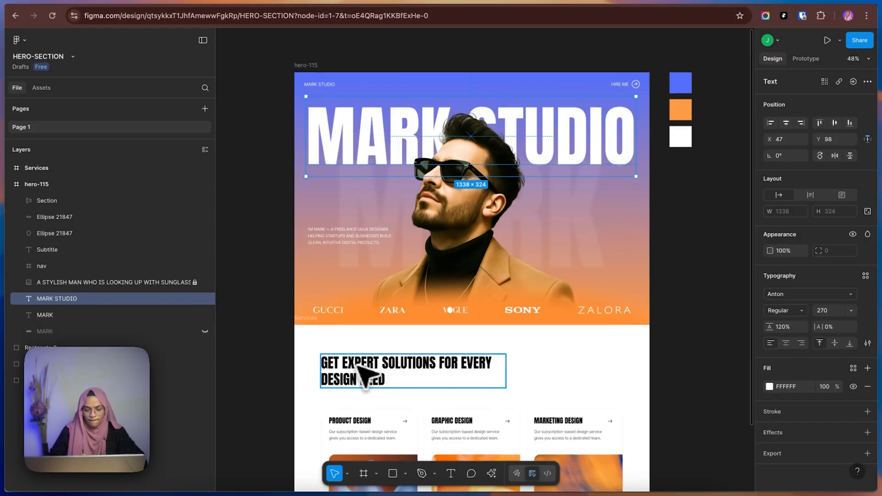
pyautogui.click(351, 368)
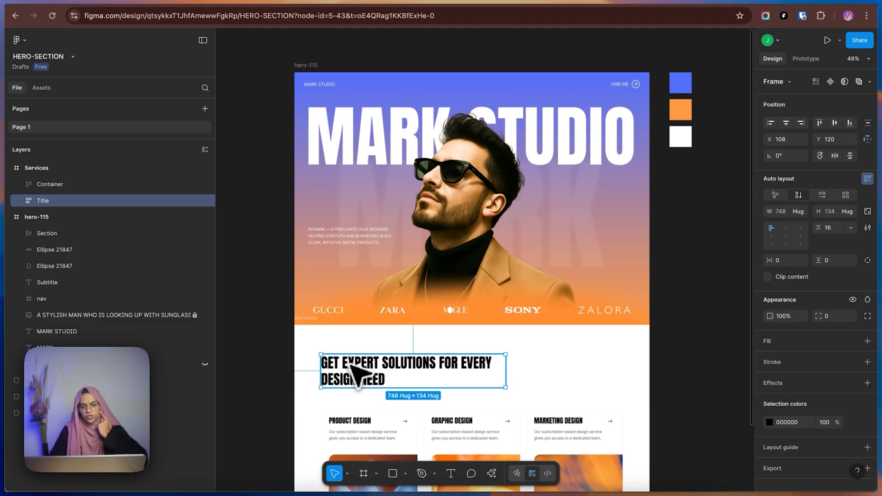
pyautogui.click(776, 4)
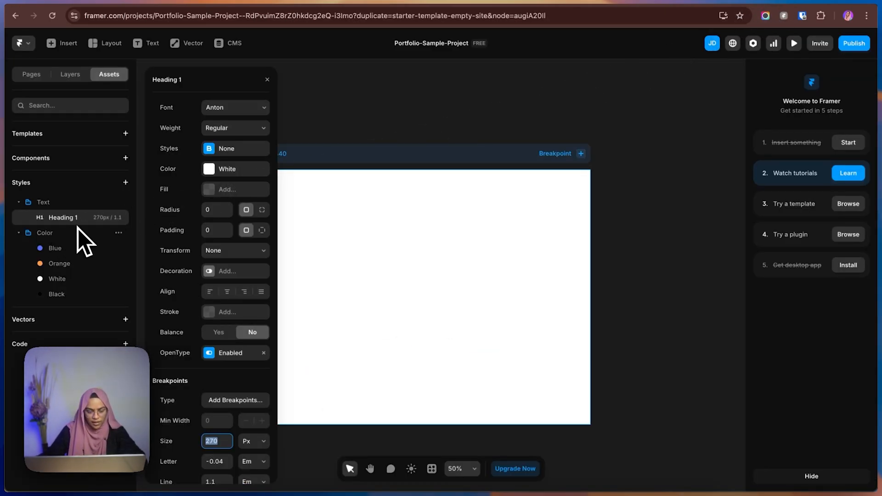
pyautogui.click(728, 5)
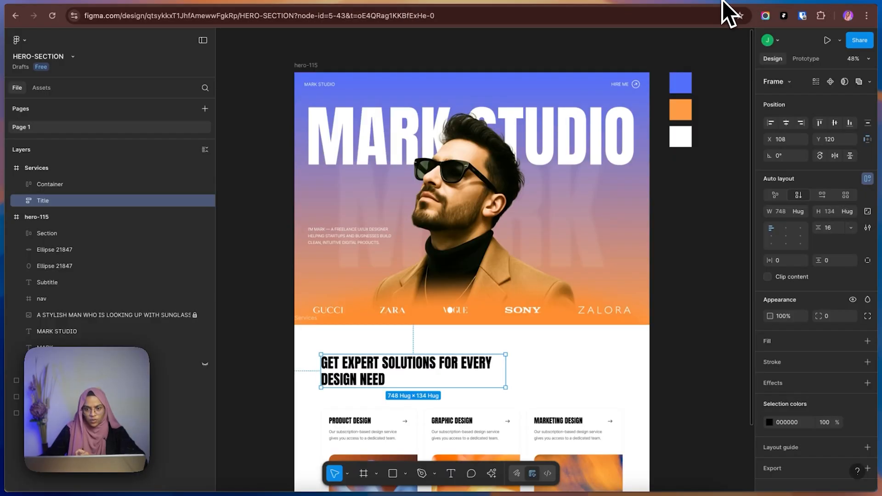
pyautogui.click(389, 148)
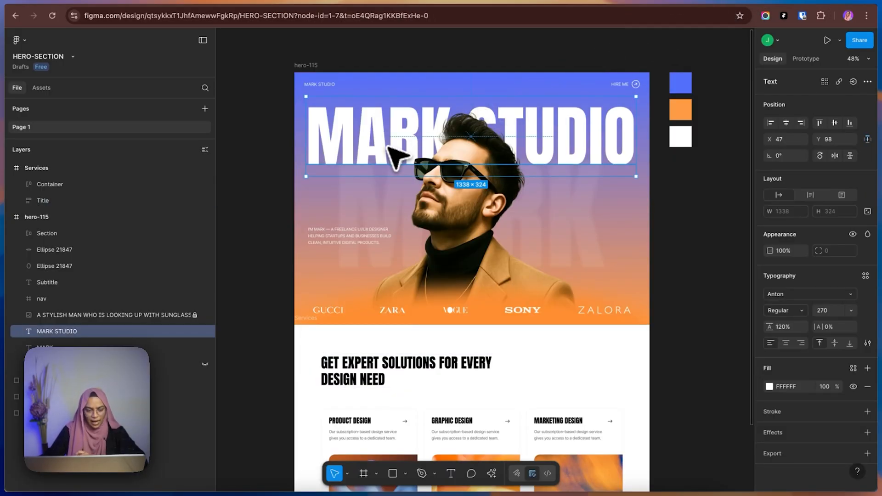
# Switch to Framer and set the Heading 1 style's text transform to Uppercase.
pyautogui.click(780, 5)
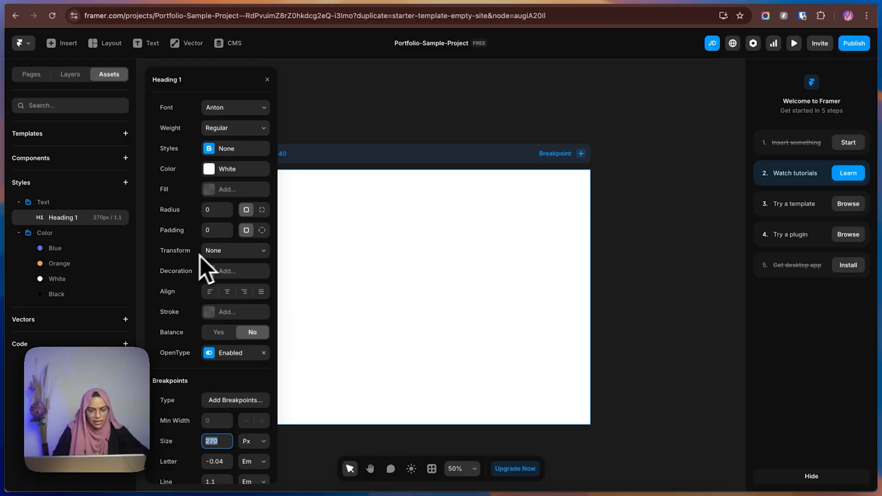
pyautogui.click(207, 252)
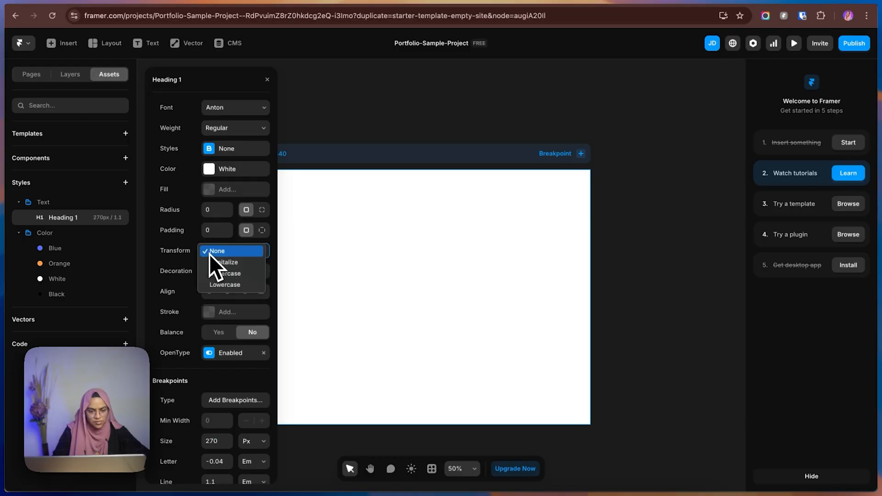
pyautogui.click(224, 277)
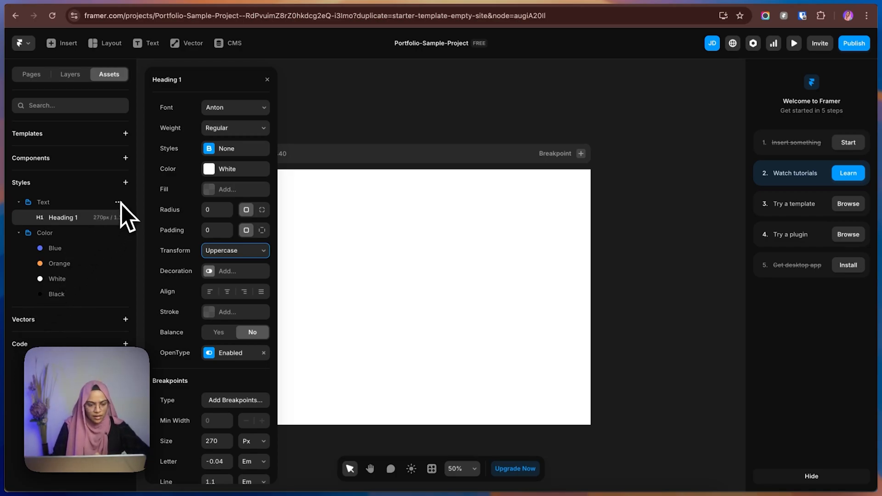
# Add a Heading 2 style to the Text styles folder.
pyautogui.click(118, 202)
pyautogui.moveTo(128, 220)
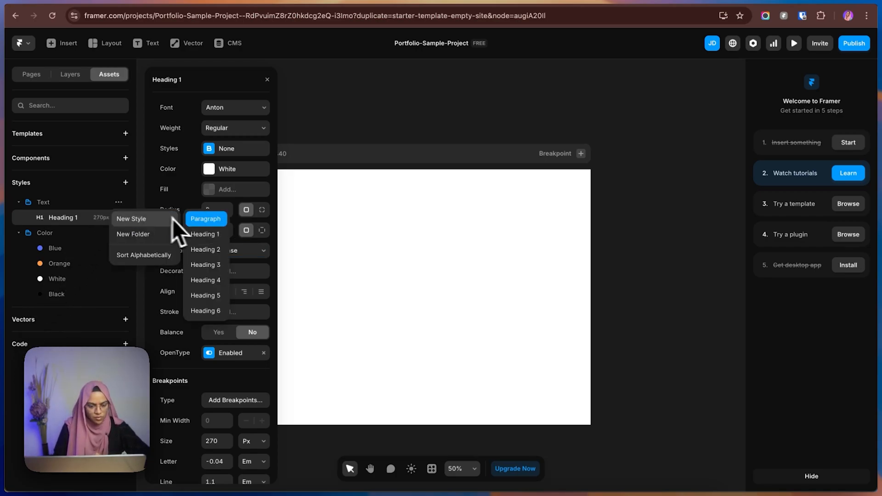
pyautogui.click(212, 248)
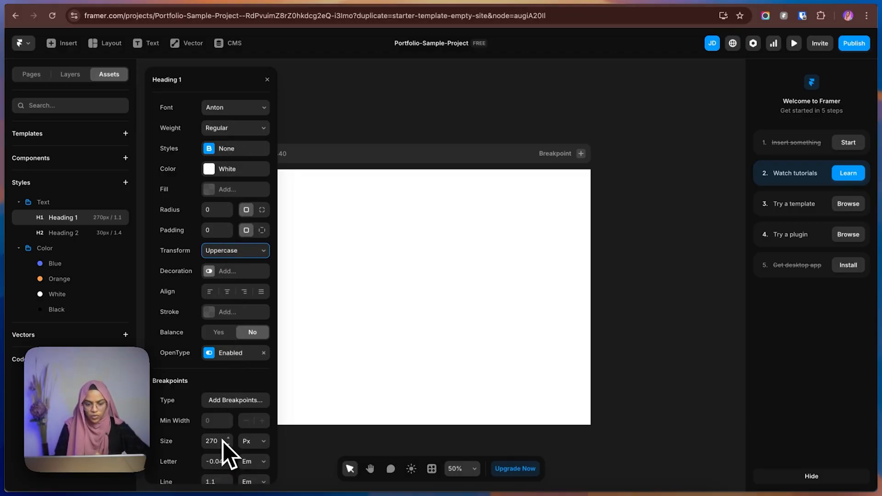
# Check the Services title's typography in Figma, and set the Heading 2 style's font to Anton in Framer.
pyautogui.click(720, 1)
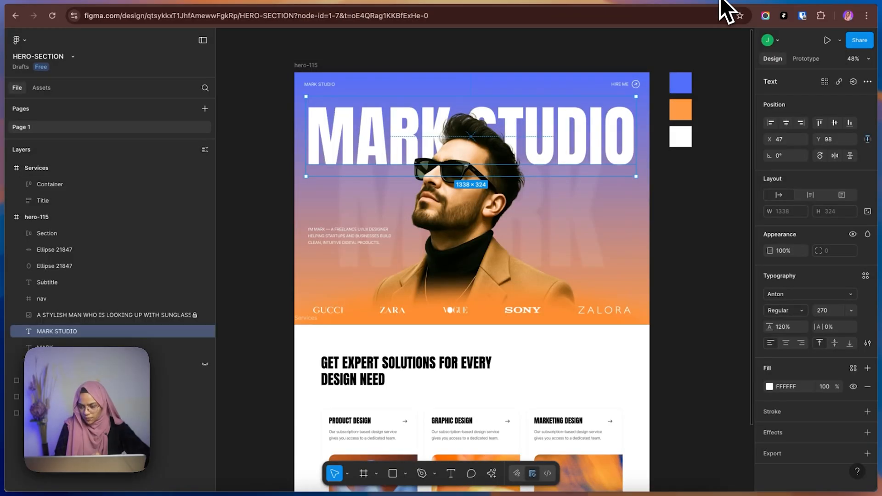
pyautogui.doubleClick(391, 366)
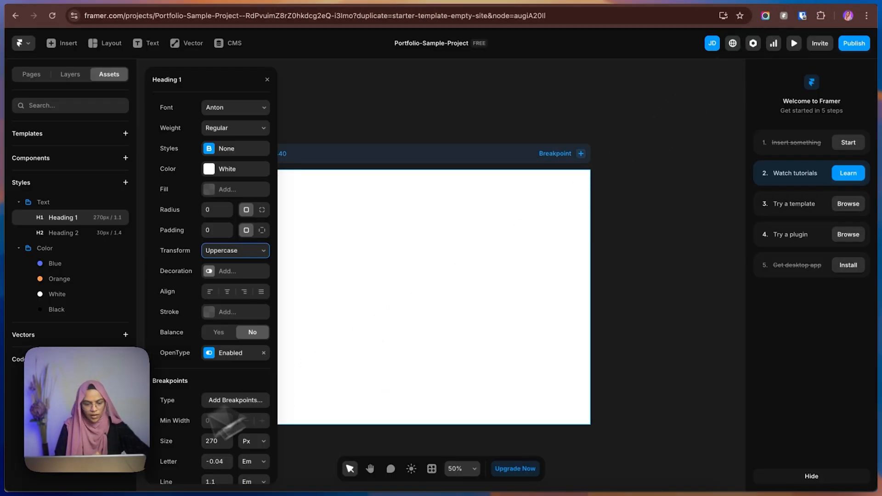
pyautogui.click(46, 233)
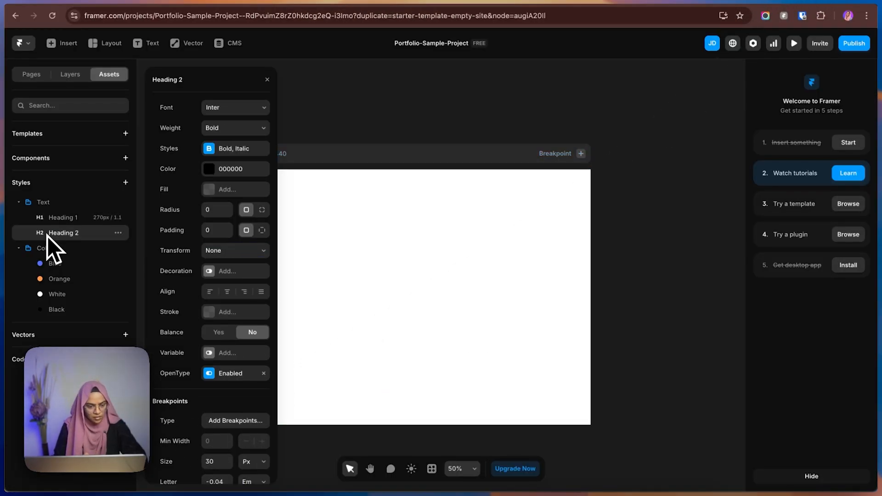
pyautogui.click(237, 108)
pyautogui.write('anto')
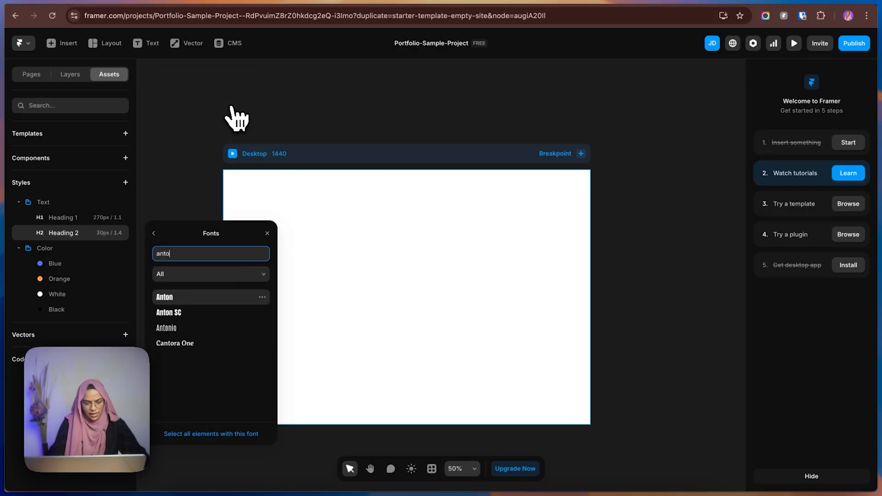
pyautogui.click(186, 298)
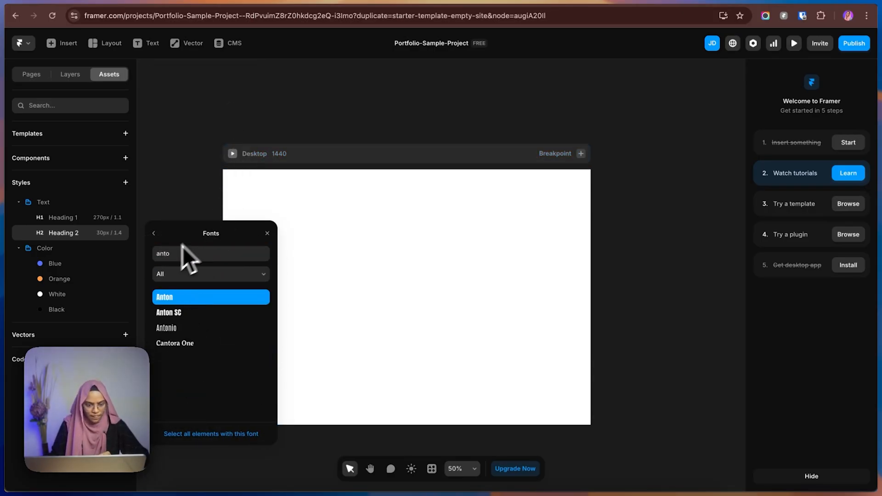
pyautogui.click(154, 234)
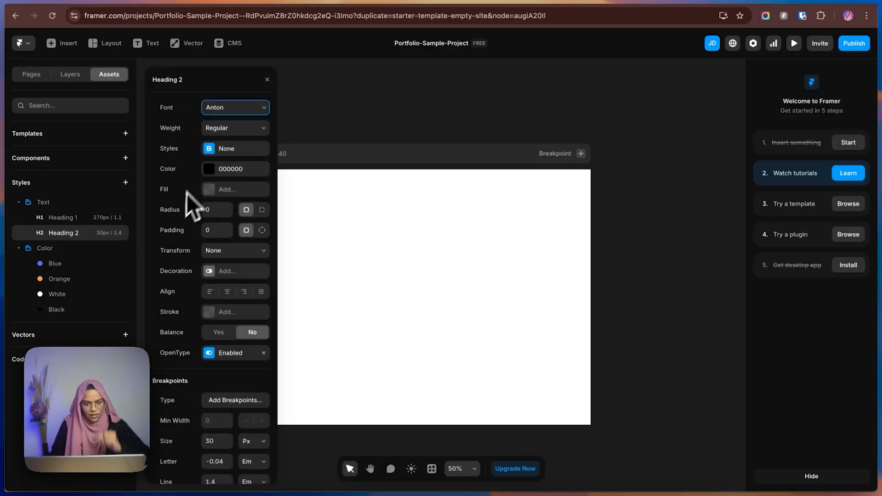
# Give the Heading 2 style an Uppercase transform, a 56 px size and -0.01 em letter spacing.
pyautogui.click(230, 250)
pyautogui.click(229, 273)
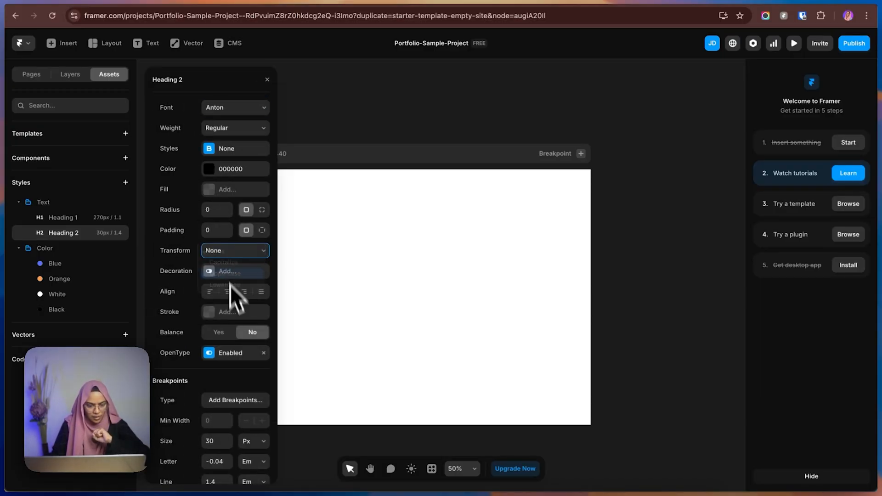
pyautogui.click(216, 442)
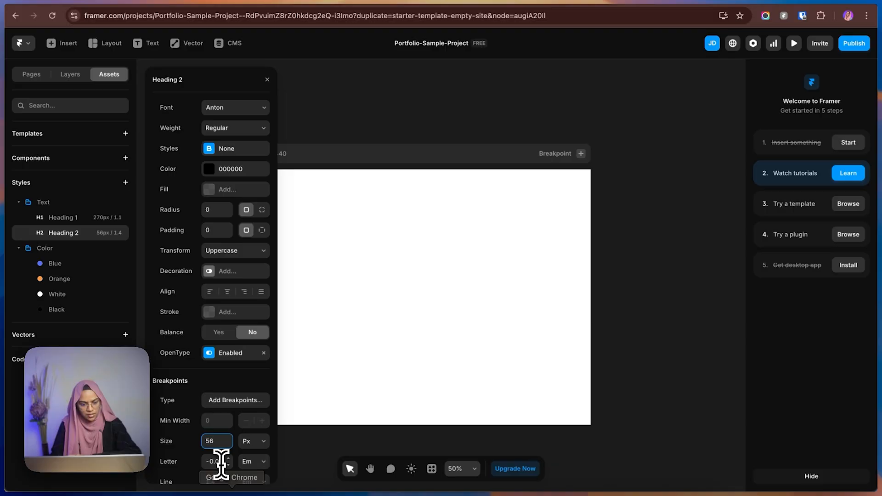
pyautogui.click(221, 461)
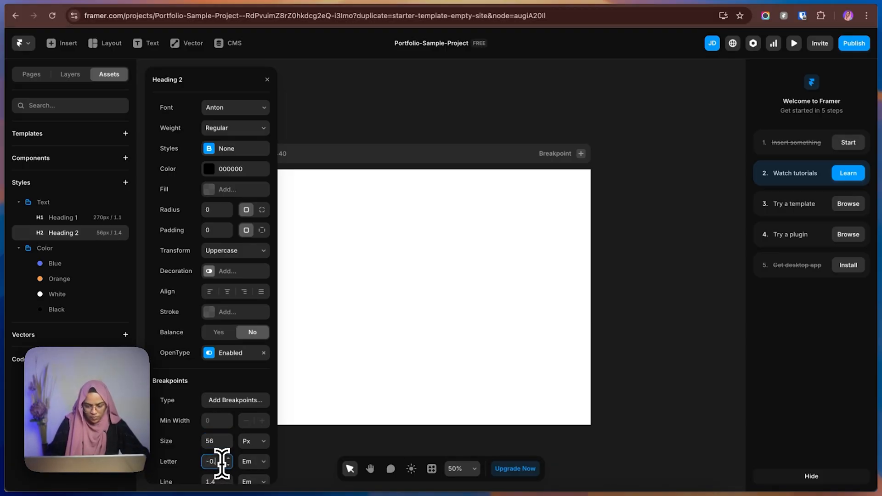
pyautogui.write('-0.01')
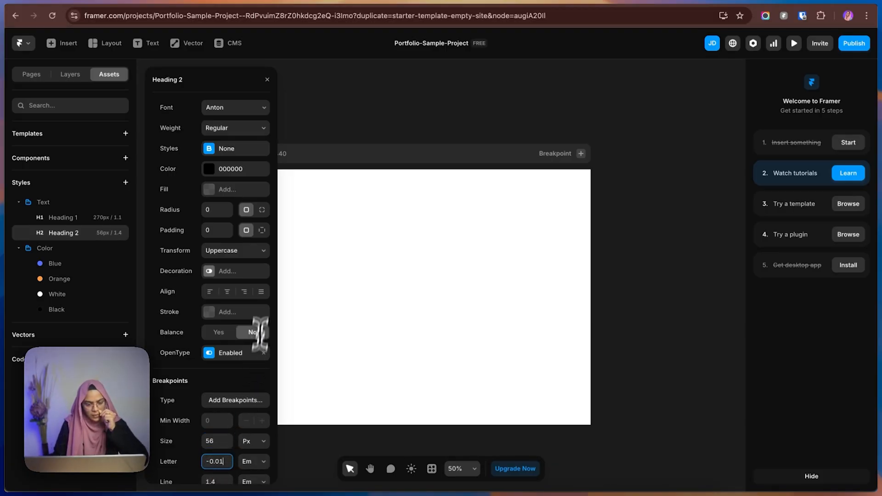
# Apply the White color style to the Heading 2 text style and close its settings.
pyautogui.click(229, 170)
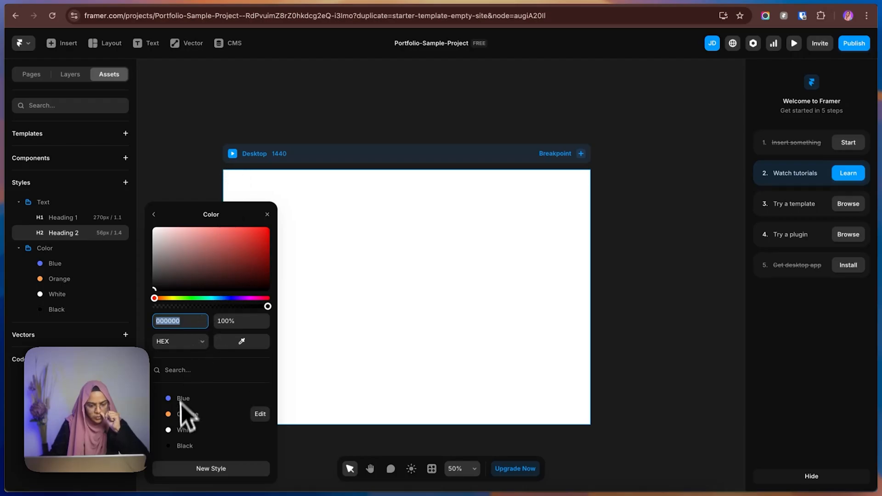
pyautogui.click(186, 431)
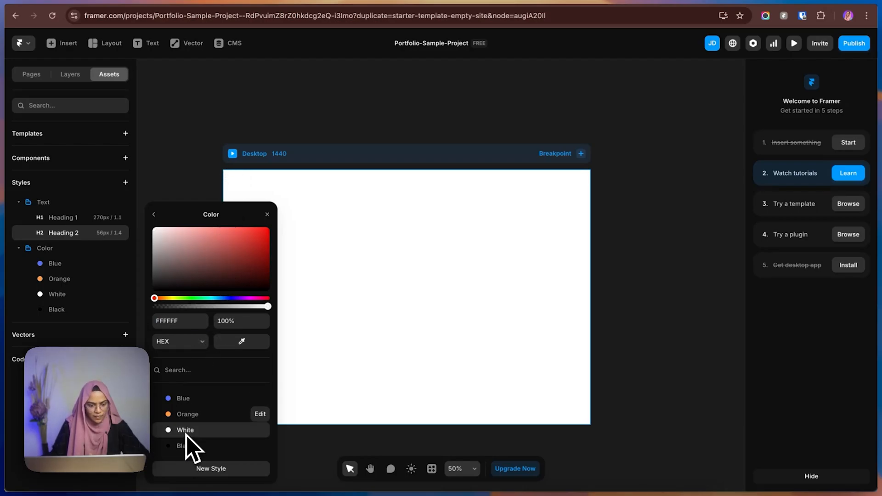
pyautogui.click(153, 214)
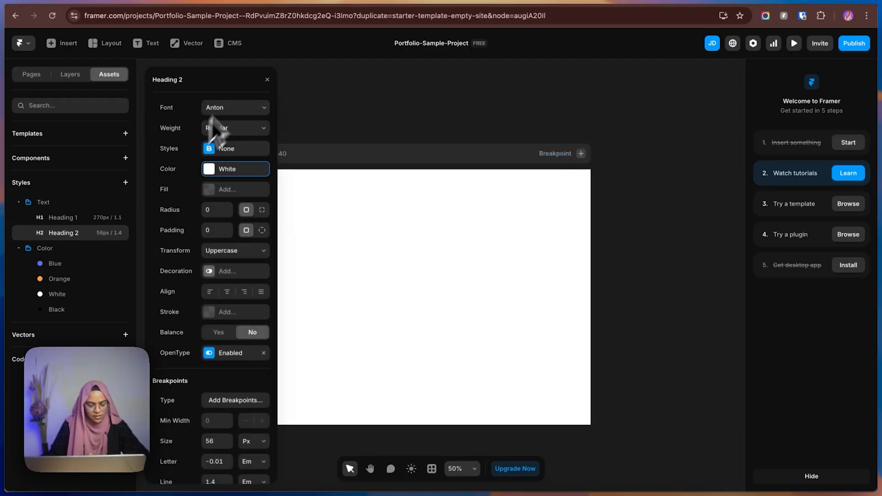
pyautogui.click(266, 82)
# Switch to Figma and inspect the typography settings of the Product Design card title in the Services section.
pyautogui.click(728, 1)
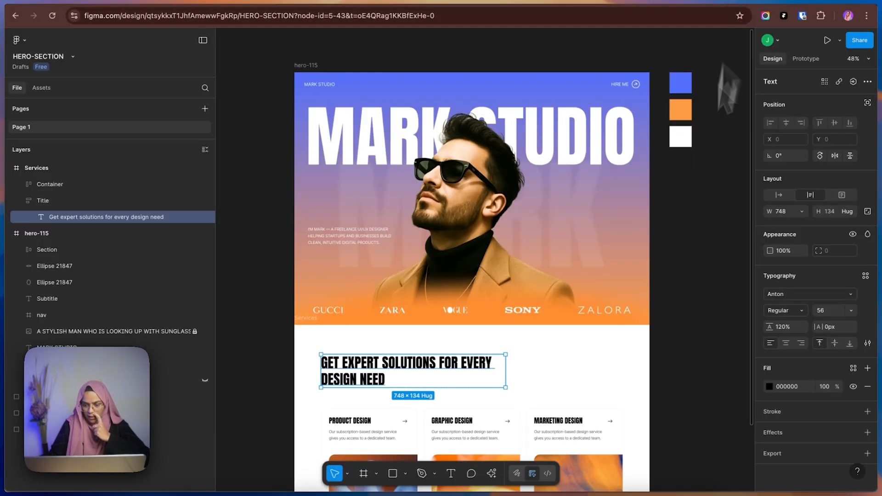
pyautogui.doubleClick(357, 419)
pyautogui.doubleClick(357, 420)
pyautogui.doubleClick(357, 419)
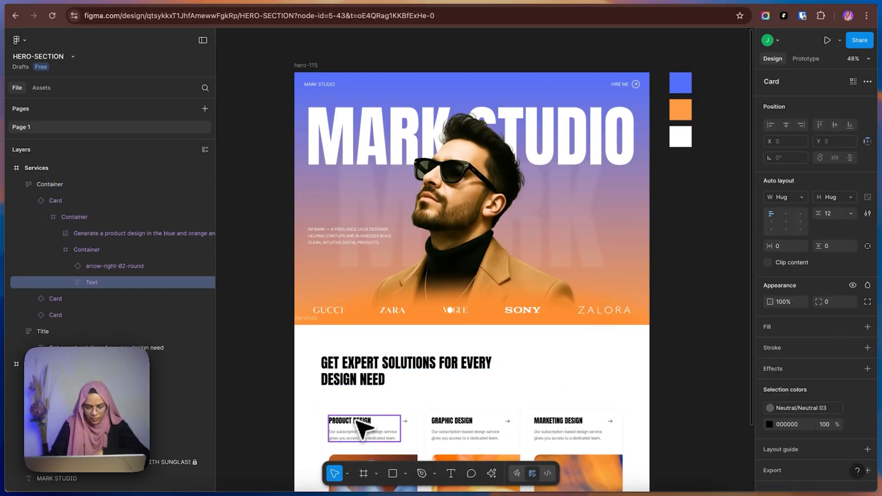
pyautogui.doubleClick(356, 420)
pyautogui.doubleClick(357, 420)
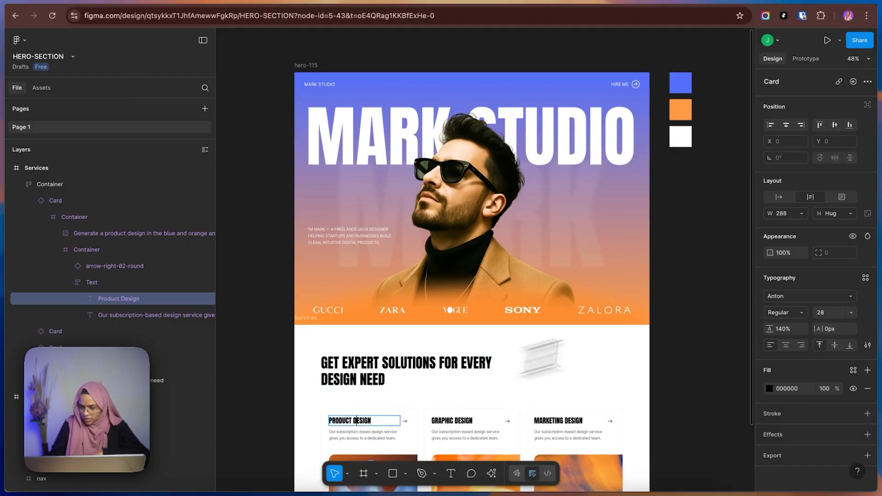
# Switch back to Framer, add a Heading 3 text style and set its size to 28 px.
pyautogui.click(779, 1)
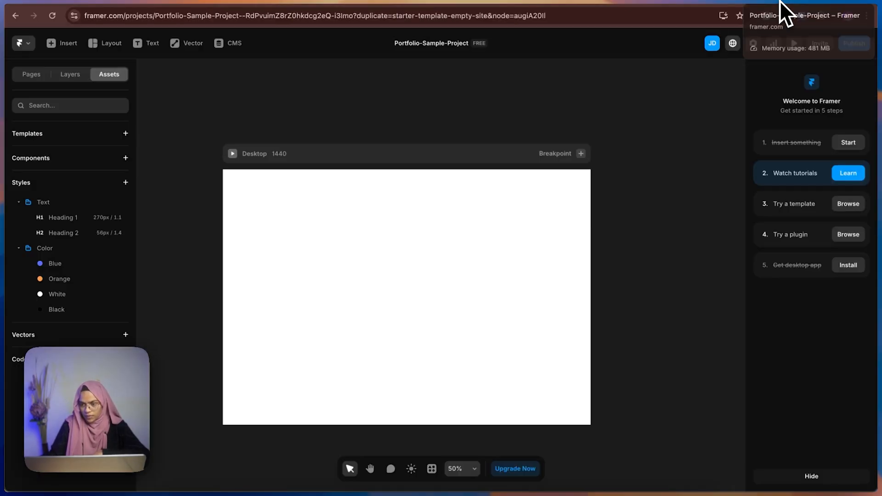
pyautogui.click(121, 216)
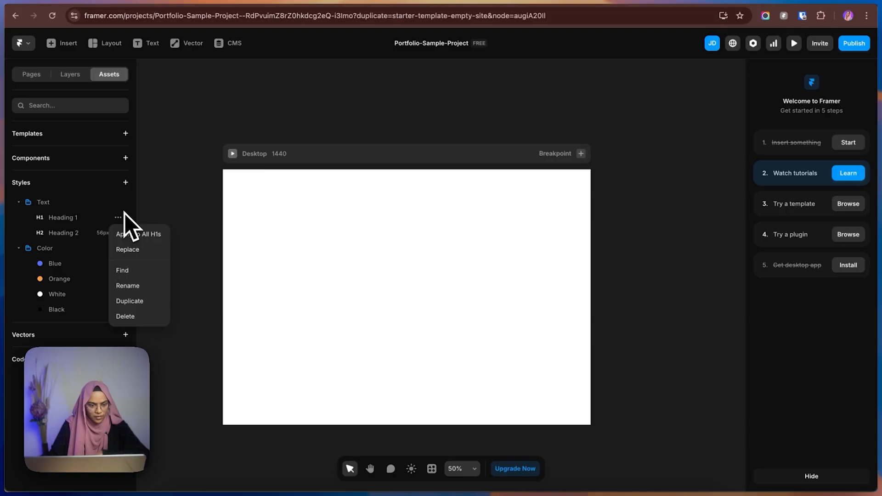
pyautogui.click(119, 202)
pyautogui.moveTo(133, 219)
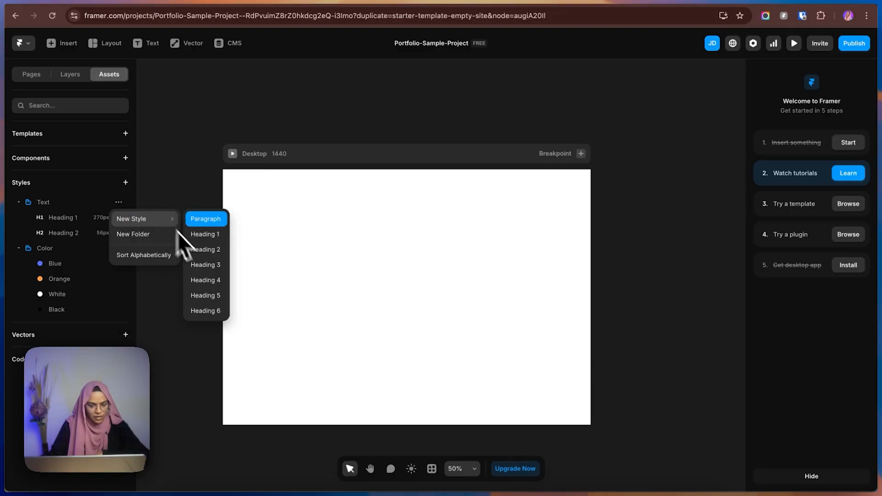
pyautogui.click(199, 265)
pyautogui.click(88, 254)
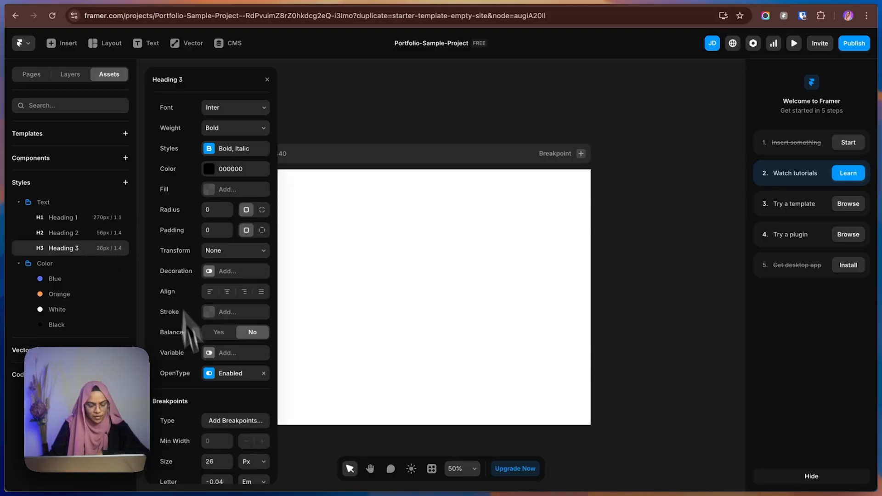
pyautogui.click(213, 460)
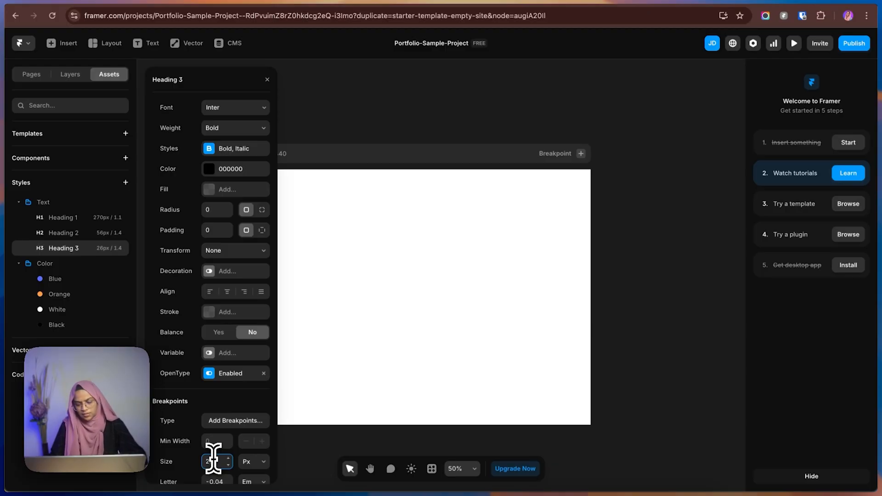
pyautogui.write('28')
pyautogui.press('Return')
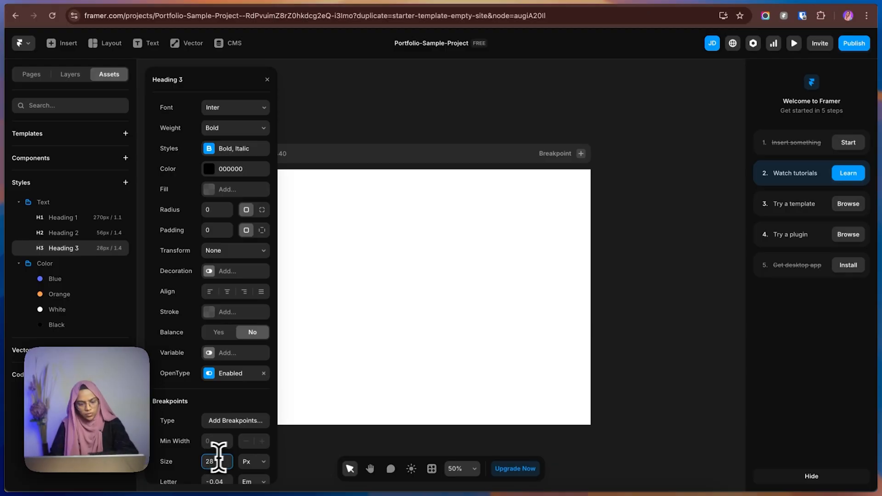
# Set the Heading 3 style's font to Anton and apply the White color style to it.
pyautogui.click(220, 110)
pyautogui.write('anto')
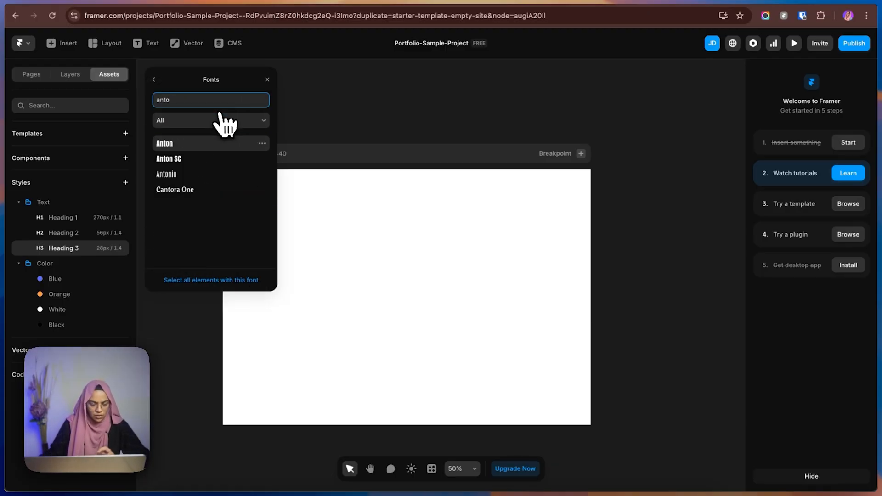
pyautogui.click(183, 144)
pyautogui.click(155, 79)
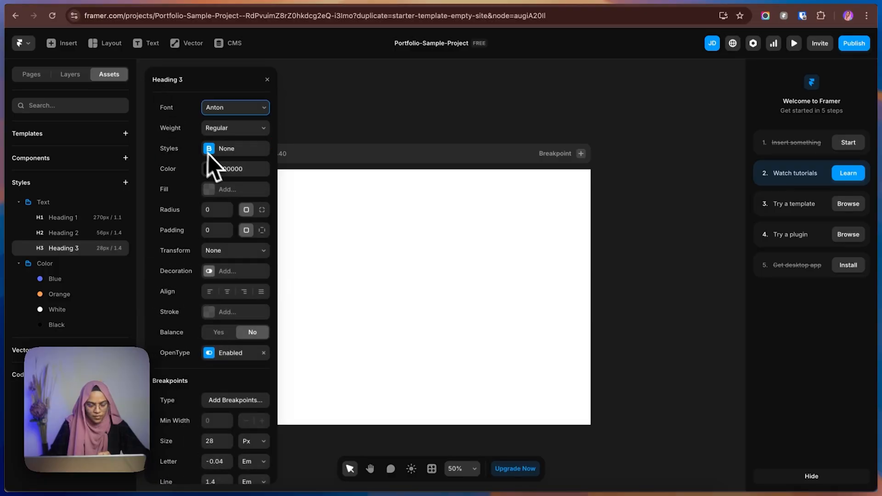
pyautogui.click(220, 171)
pyautogui.click(183, 298)
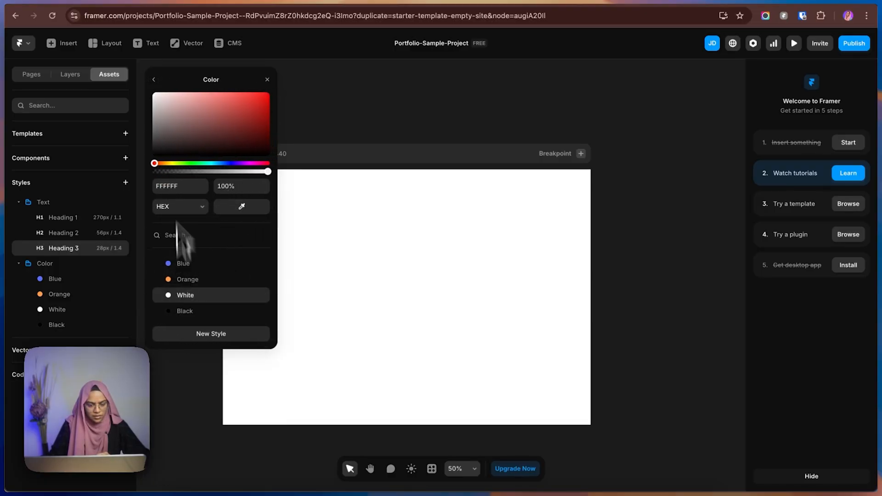
pyautogui.click(154, 79)
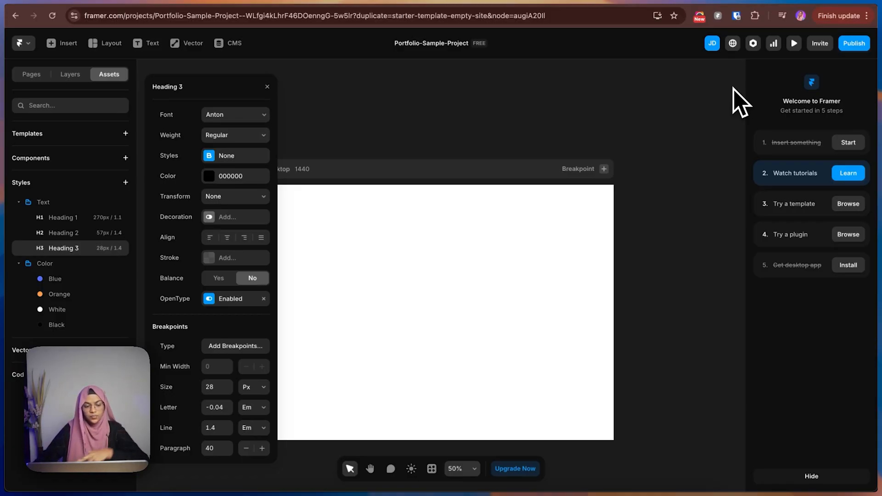
# Switch to Figma and inspect the typography settings of the description paragraph in the hero section.
pyautogui.click(778, 0)
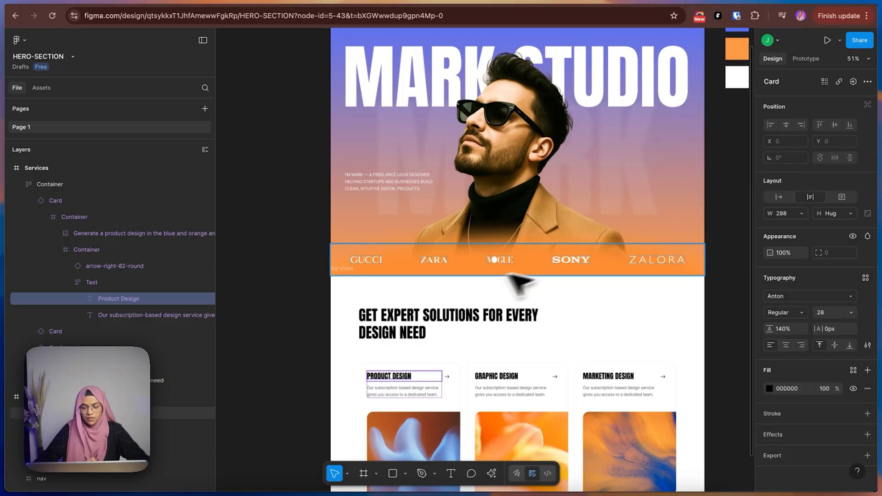
pyautogui.click(301, 298)
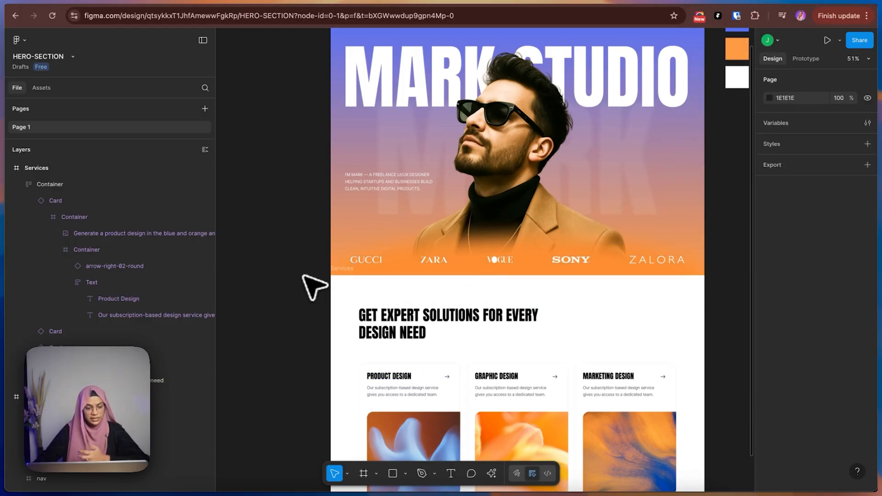
pyautogui.click(388, 190)
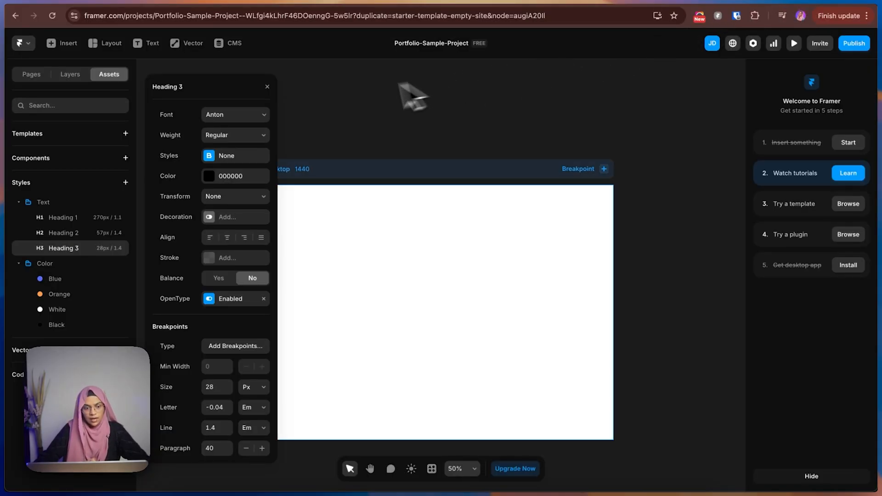
# Close the Heading 3 settings in Framer and create a paragraph text style named Para Large.
pyautogui.click(267, 87)
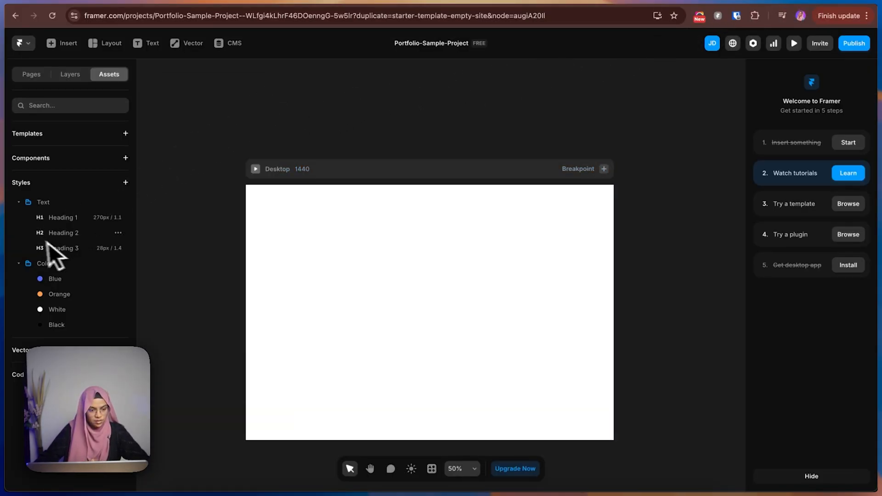
pyautogui.click(126, 182)
pyautogui.moveTo(138, 194)
pyautogui.click(187, 194)
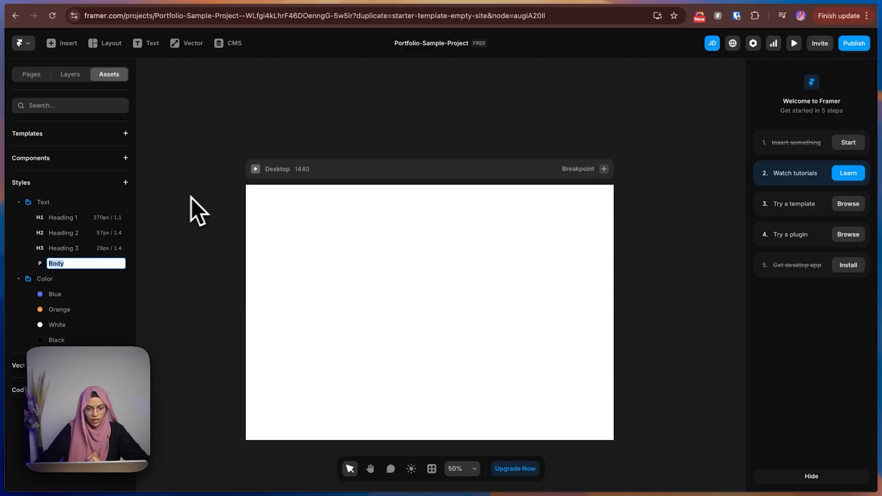
pyautogui.doubleClick(71, 264)
pyautogui.click(69, 264)
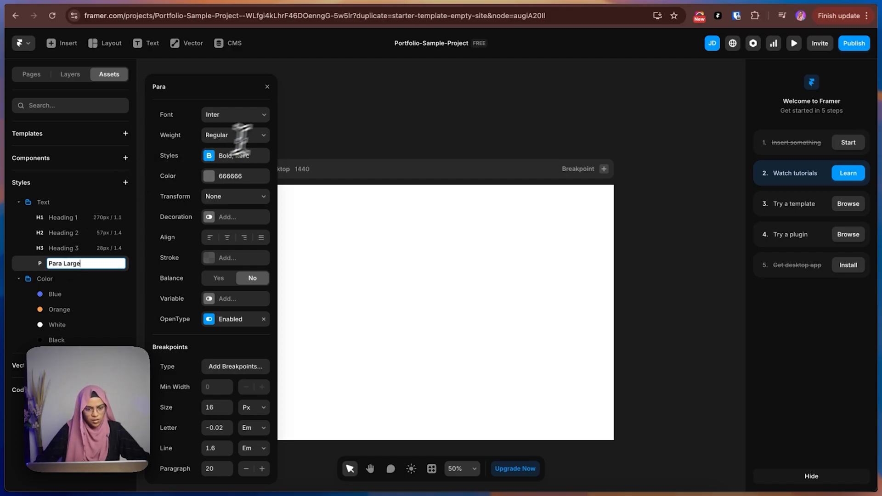
pyautogui.press('Return')
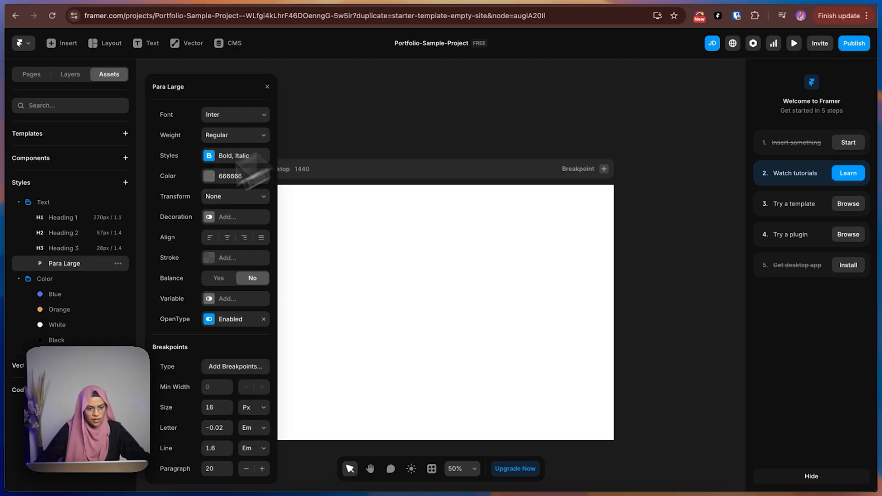
# Apply the White color style to the Para Large text style and close its settings.
pyautogui.click(208, 177)
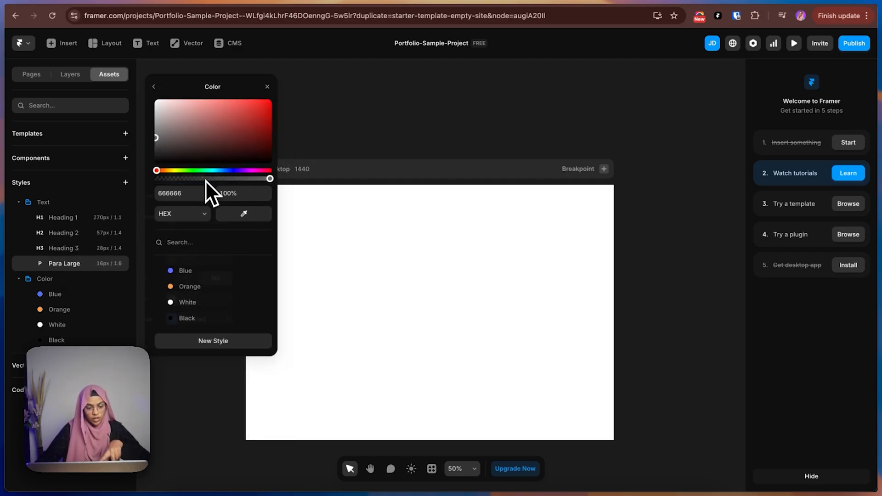
pyautogui.click(186, 303)
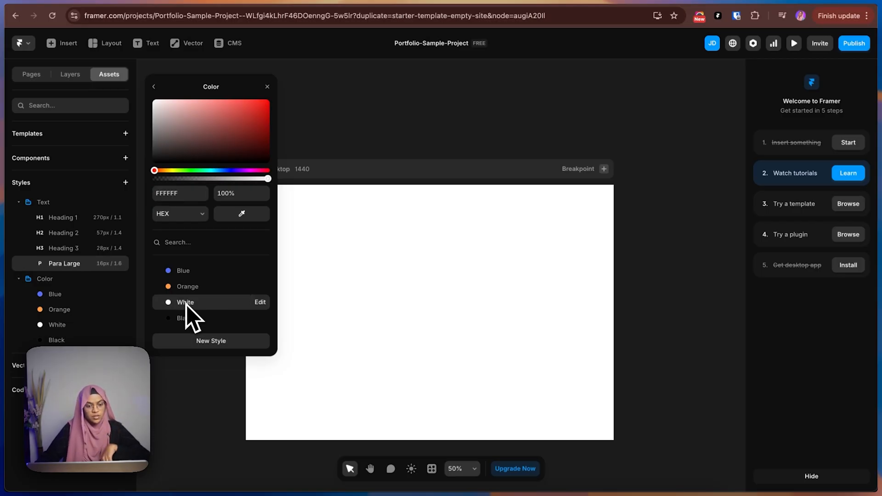
pyautogui.click(154, 87)
pyautogui.click(266, 86)
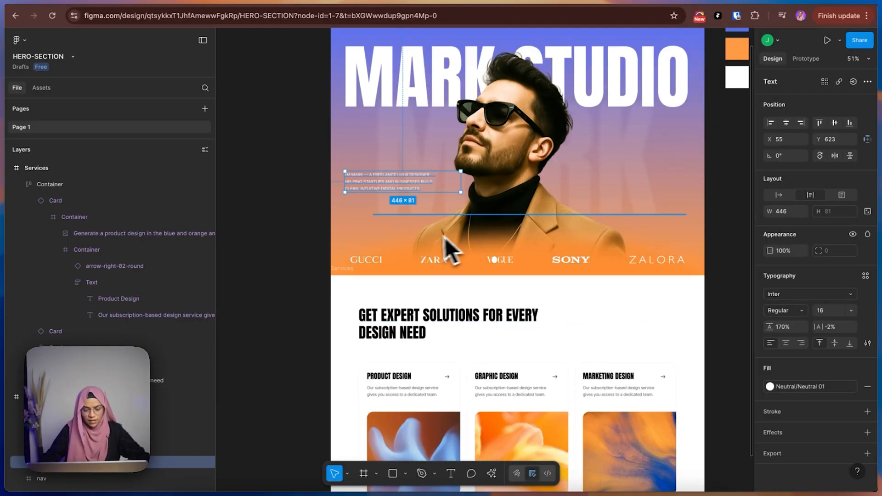
# Compare the hero paragraph in Figma with the typography of the Product Design card's description in the Services section.
pyautogui.click(322, 334)
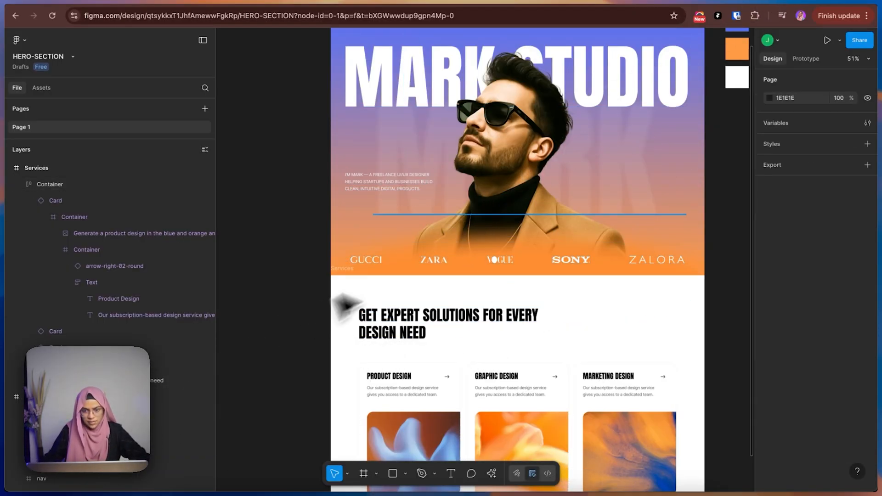
pyautogui.scroll(3, 512, 212)
pyautogui.doubleClick(402, 319)
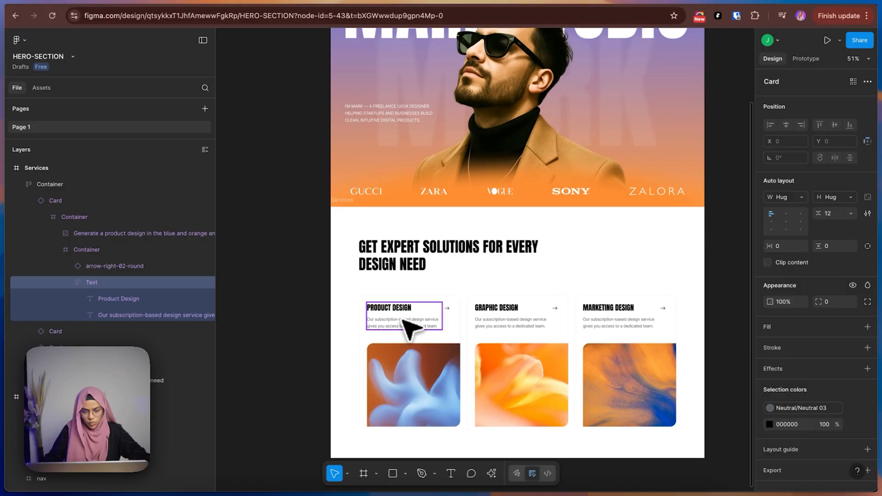
pyautogui.doubleClick(401, 319)
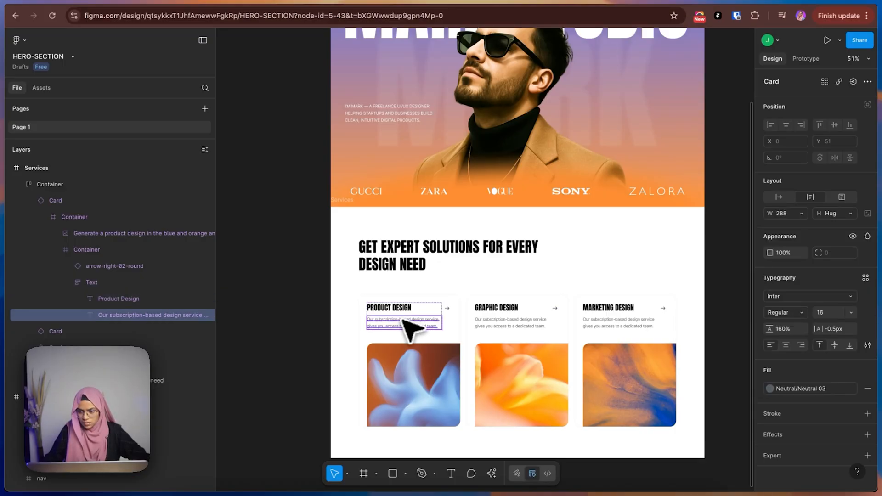
pyautogui.click(299, 315)
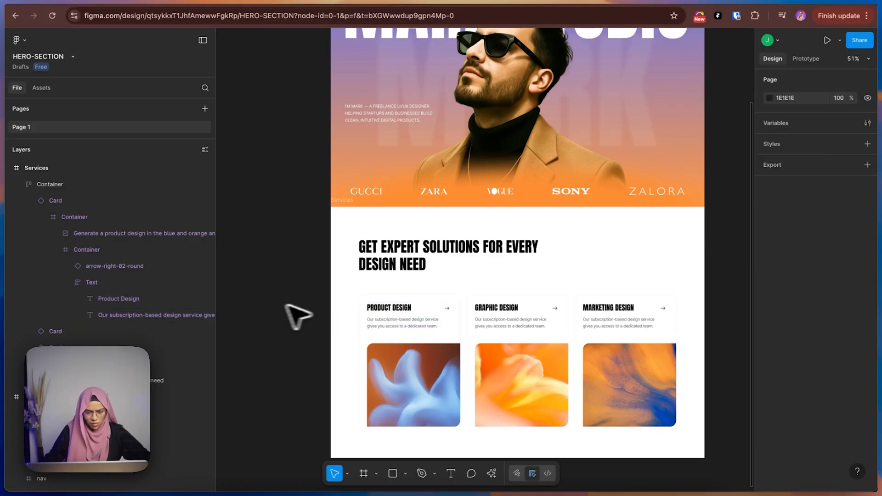
pyautogui.scroll(-2, 414, 338)
pyautogui.scroll(5, 406, 338)
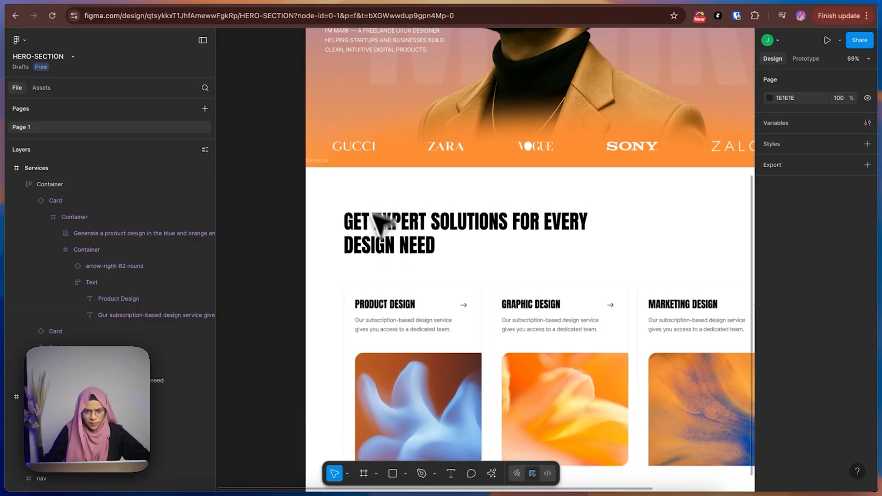
pyautogui.scroll(3, 376, 197)
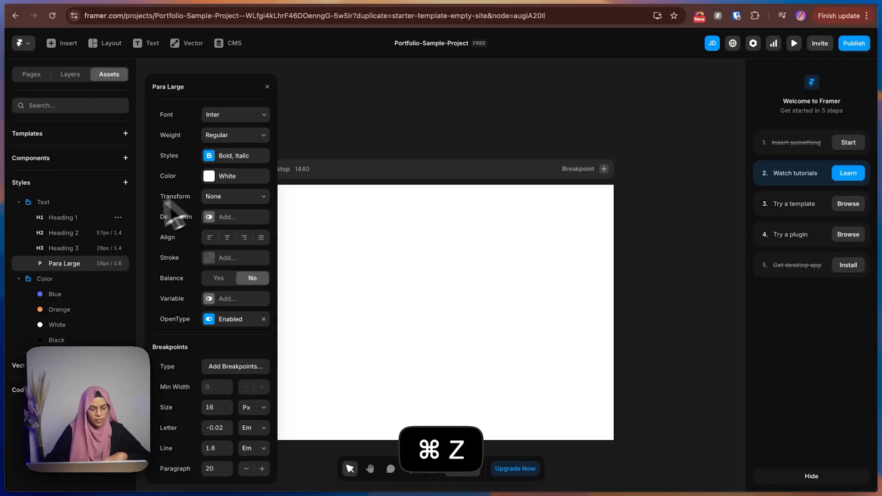
# Rename the Para Large text style in Framer as Para UpperCase.
pyautogui.doubleClick(84, 263)
pyautogui.click(94, 264)
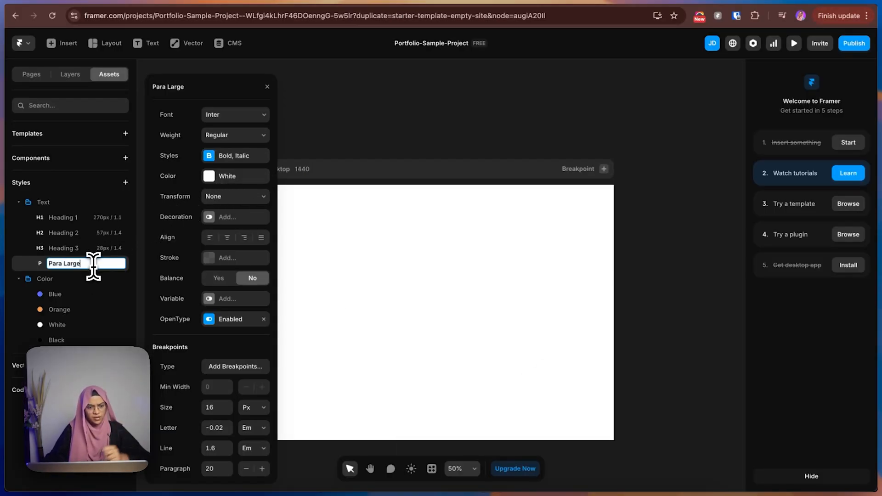
pyautogui.press('BackSpace')
pyautogui.press('BackSpace')
pyautogui.press('BackSpace')
pyautogui.press('BackSpace')
pyautogui.press('BackSpace')
pyautogui.press('BackSpace')
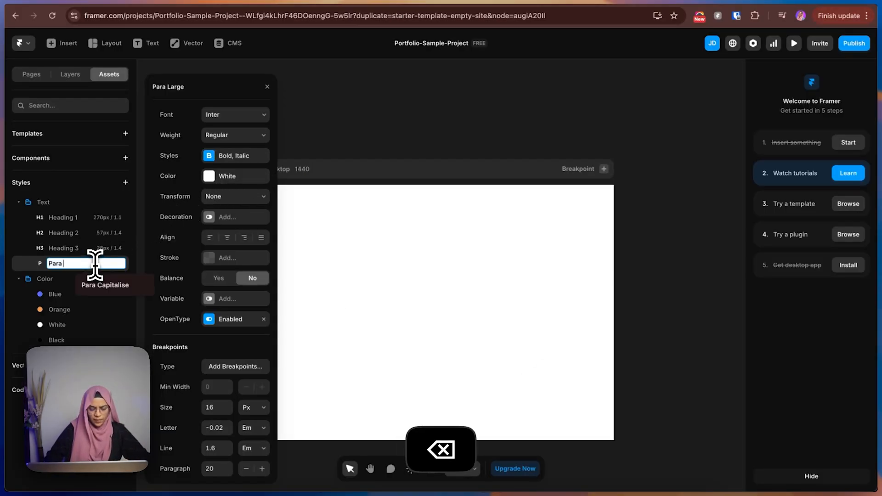
pyautogui.write('UpperCa')
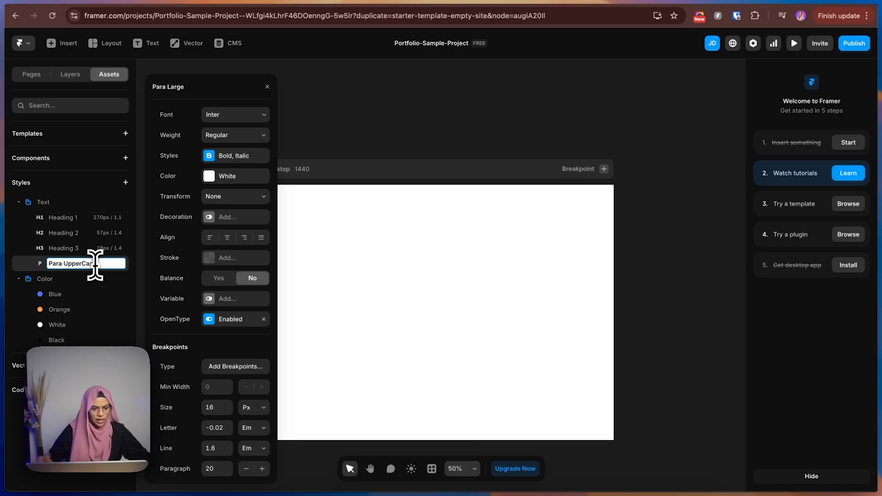
pyautogui.write('se')
pyautogui.press('Return')
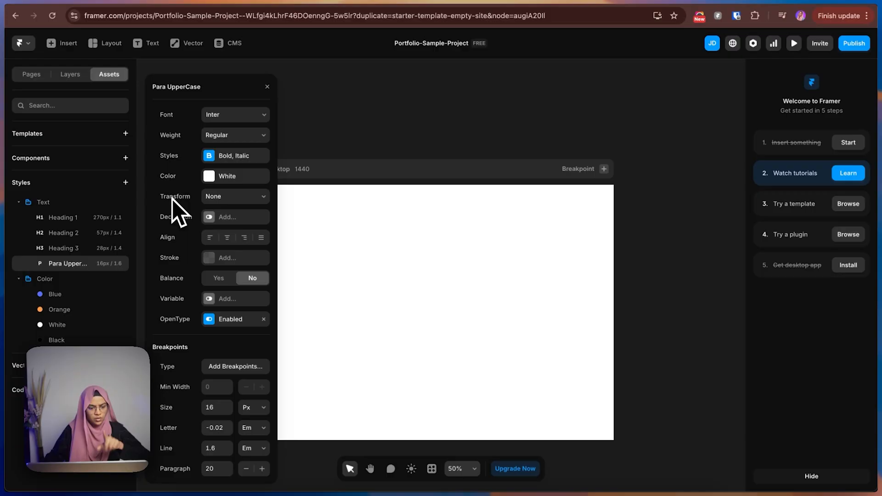
# Give the Para UpperCase style an Uppercase transform and close its settings.
pyautogui.click(219, 198)
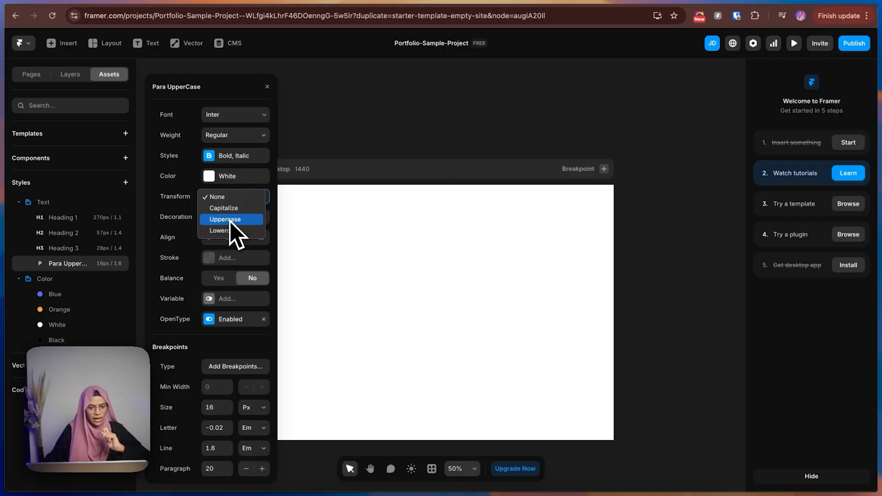
pyautogui.click(230, 221)
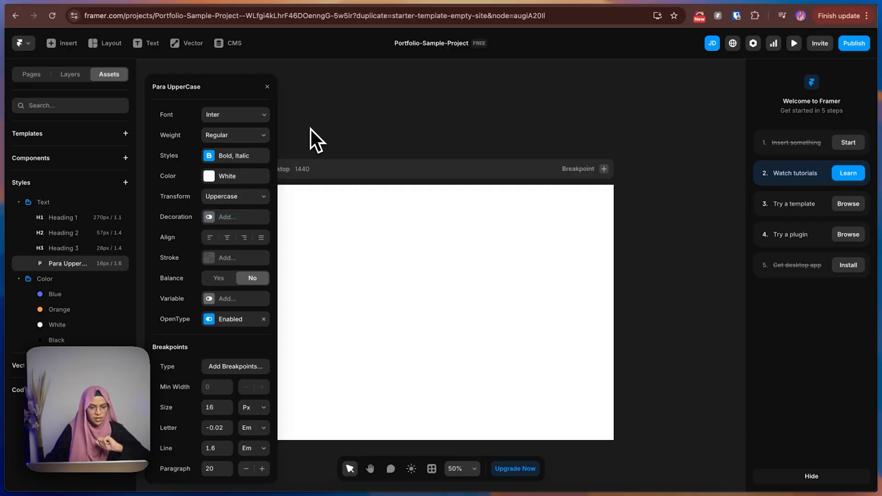
pyautogui.click(267, 87)
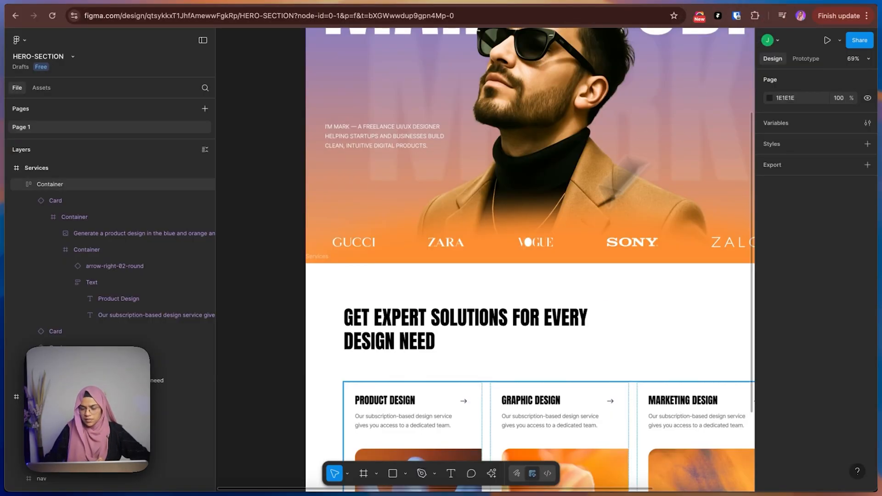
# Inspect the Product Design card description's typography in Figma, and add a paragraph text style named Para Lowercase in Framer.
pyautogui.click(385, 420)
pyautogui.doubleClick(385, 420)
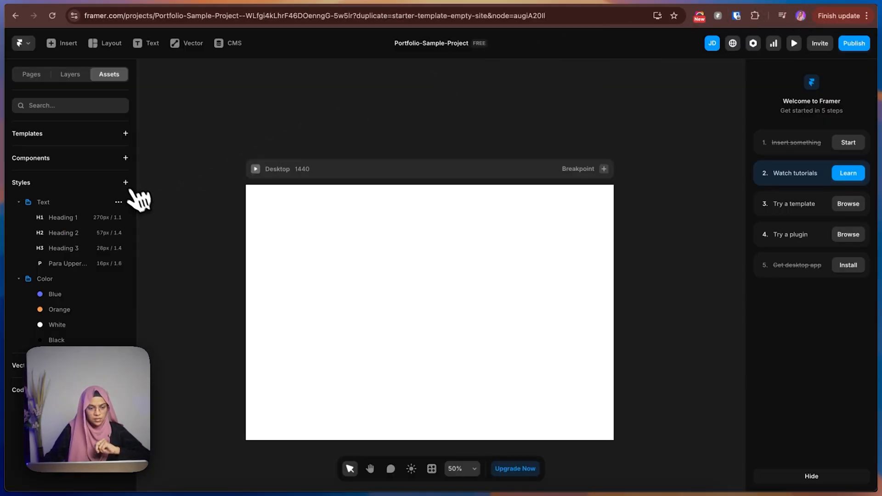
pyautogui.click(125, 182)
pyautogui.moveTo(140, 190)
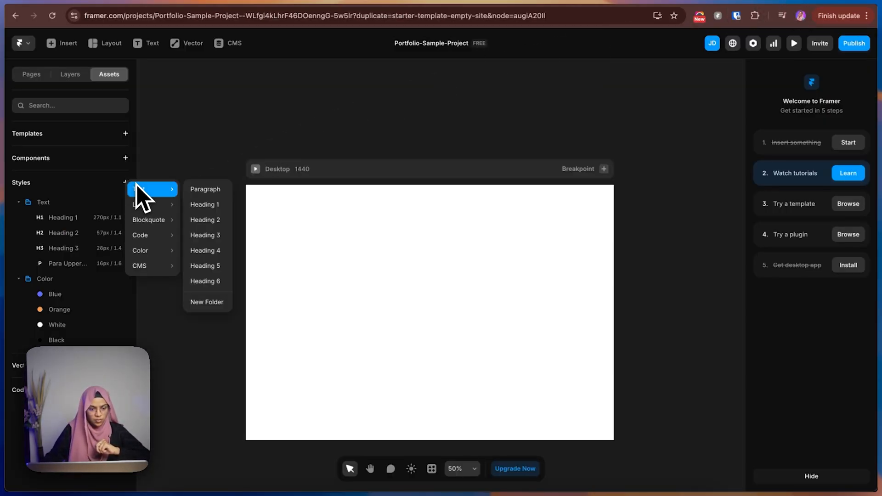
pyautogui.click(209, 191)
pyautogui.press('Return')
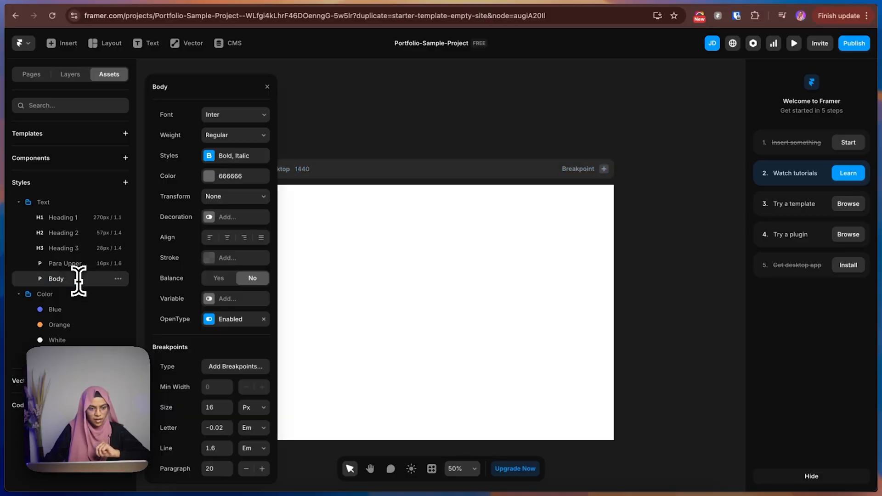
pyautogui.doubleClick(88, 286)
pyautogui.write('Para Lowercase')
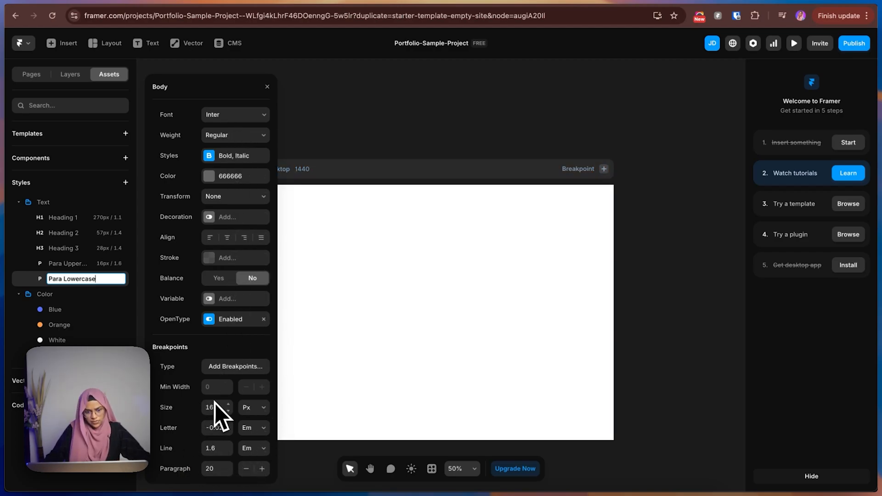
pyautogui.click(354, 126)
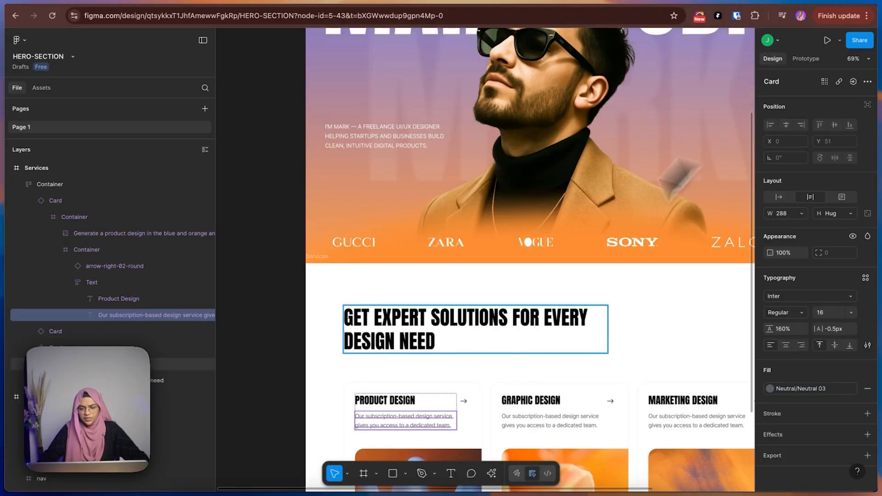
# Examine the typography of the navigation bar's MARK STUDIO and HIRE ME texts in the Figma hero frame.
pyautogui.scroll(-5, 518, 363)
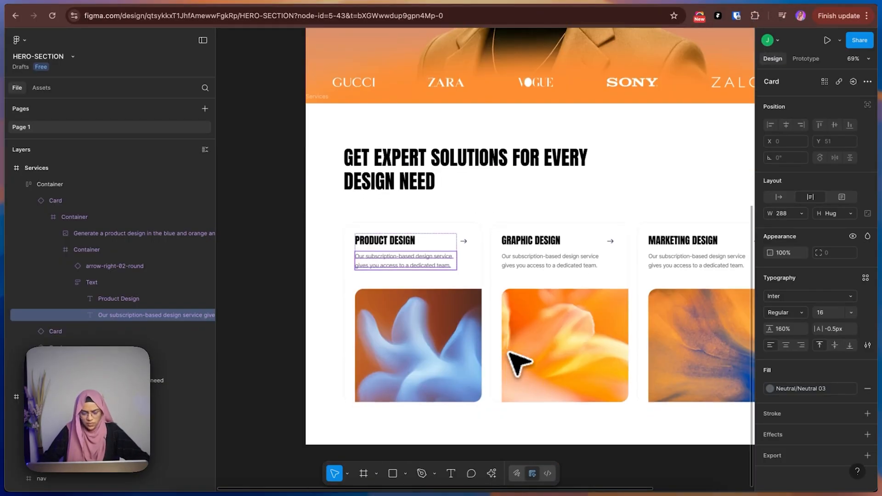
pyautogui.scroll(7, 518, 363)
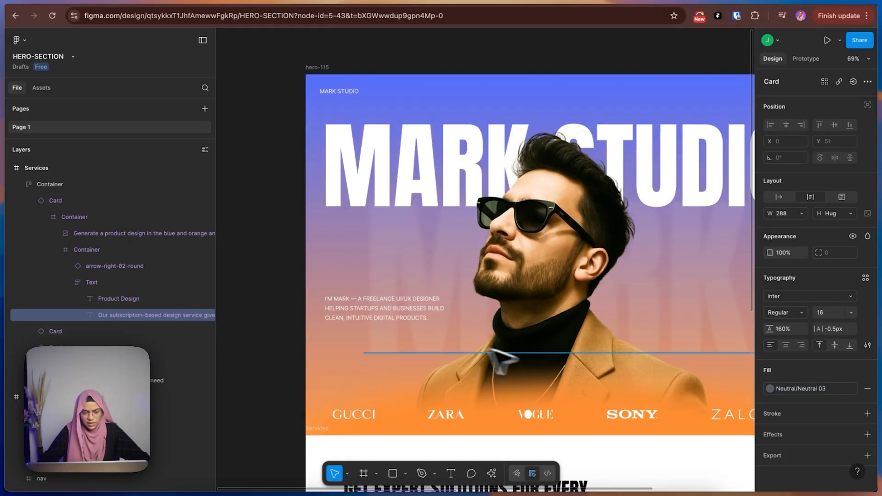
pyautogui.scroll(2, 291, 197)
pyautogui.click(304, 196)
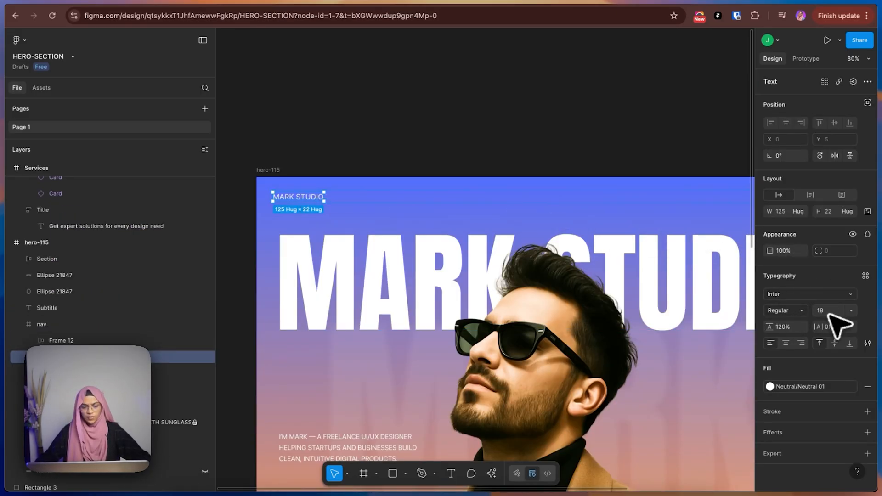
pyautogui.click(591, 143)
pyautogui.moveTo(591, 142); pyautogui.dragTo(338, 173)
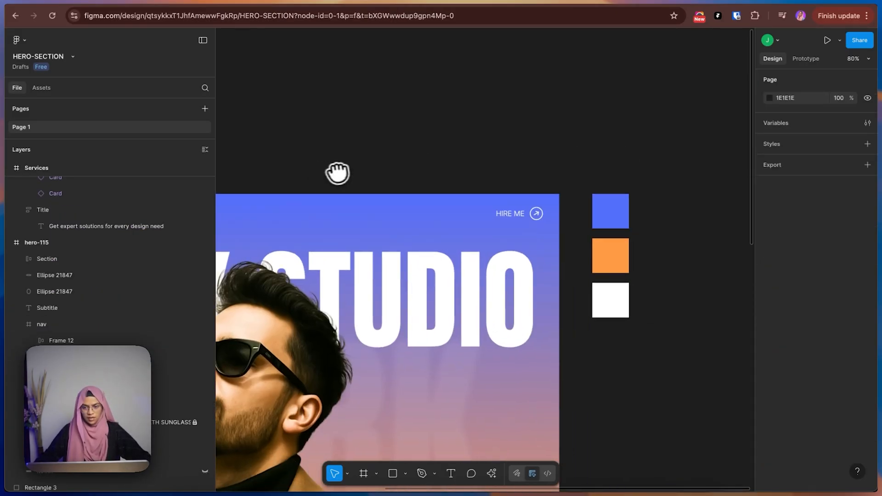
pyautogui.click(518, 211)
pyautogui.doubleClick(518, 212)
pyautogui.doubleClick(518, 211)
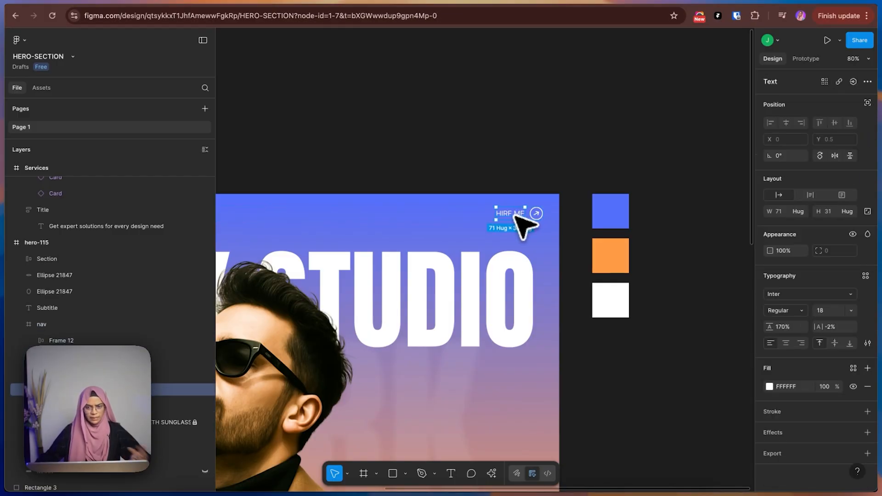
pyautogui.click(653, 121)
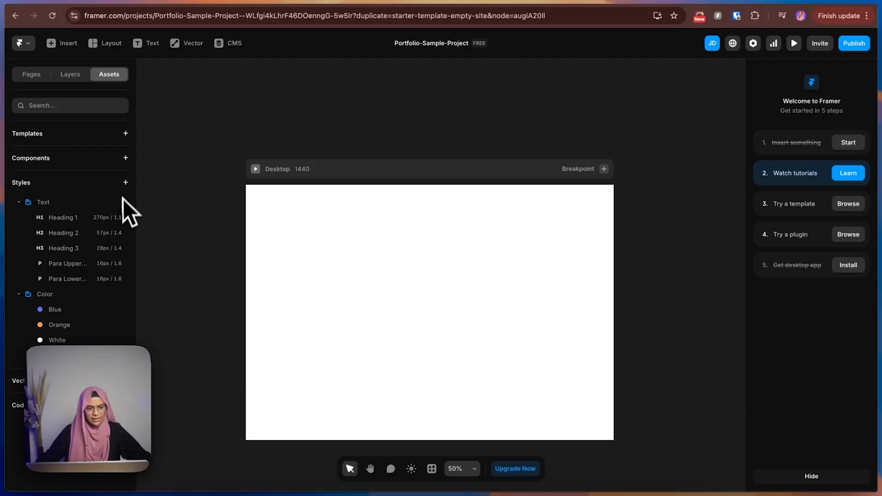
# Add another paragraph text style in the Framer project and name it Para Large.
pyautogui.click(125, 183)
pyautogui.moveTo(138, 193)
pyautogui.click(191, 197)
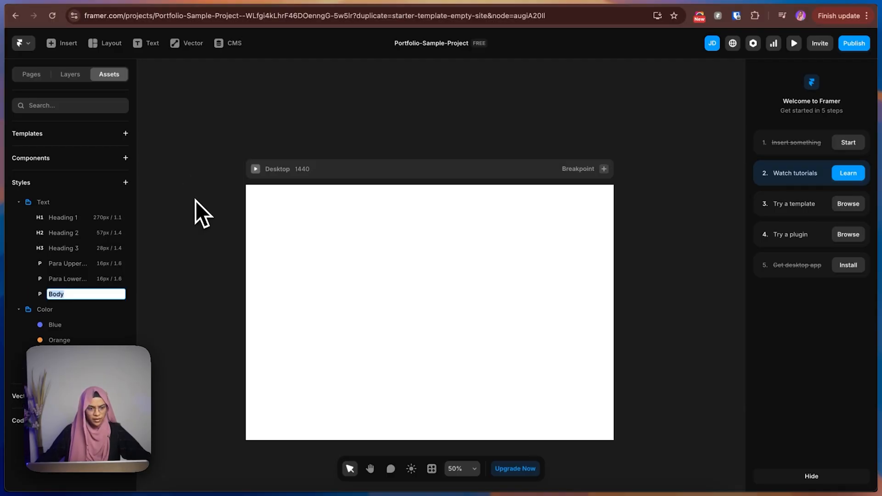
pyautogui.write('Par')
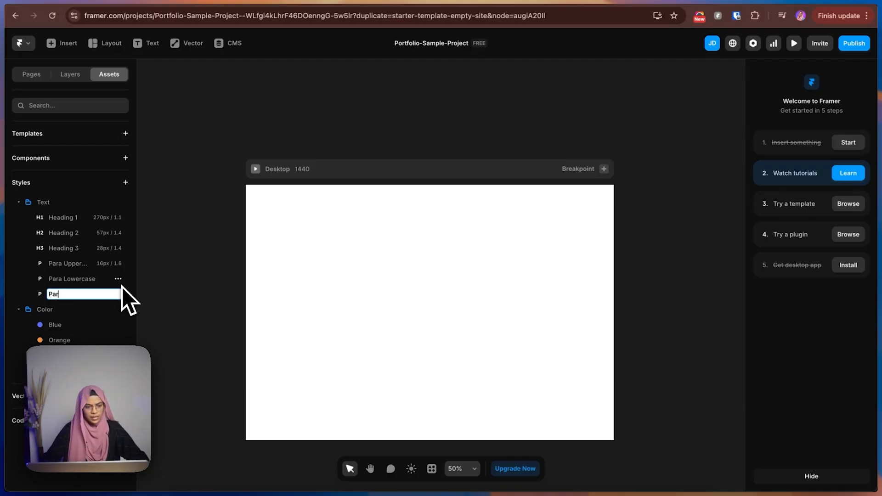
pyautogui.write('a Large')
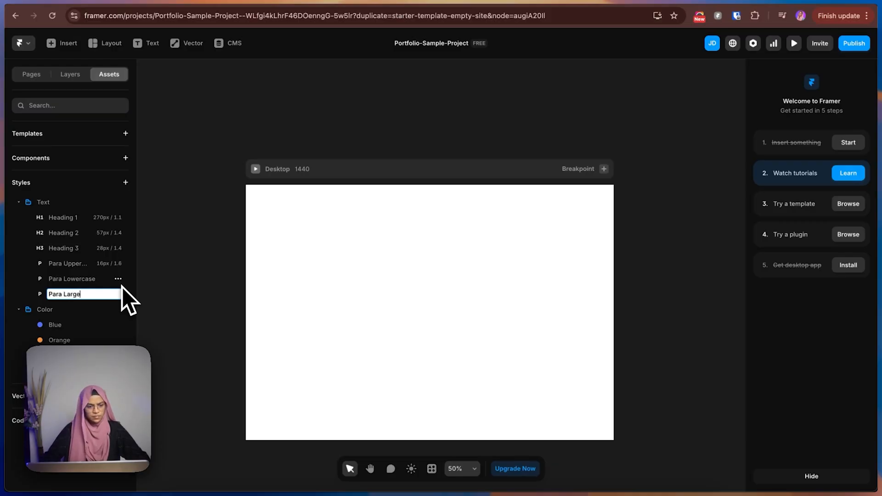
pyautogui.click(195, 269)
# Set the Para Large text style's font size to 18 px and close its settings.
pyautogui.click(67, 297)
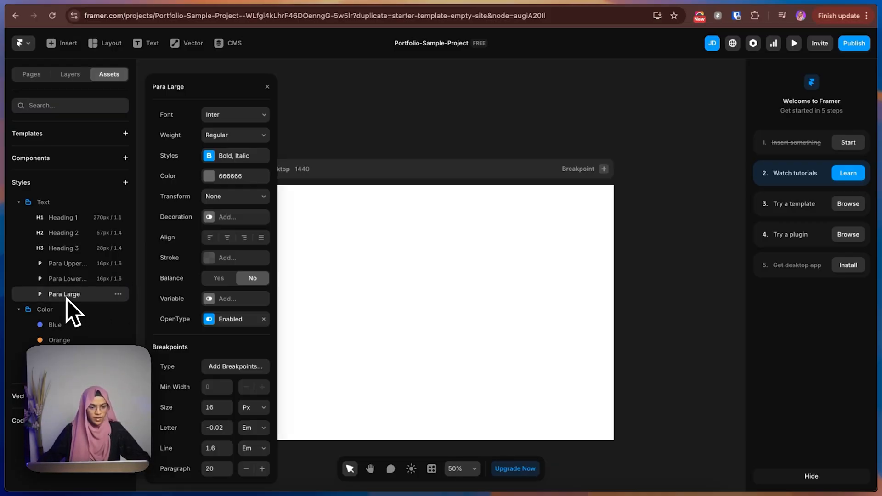
pyautogui.click(218, 407)
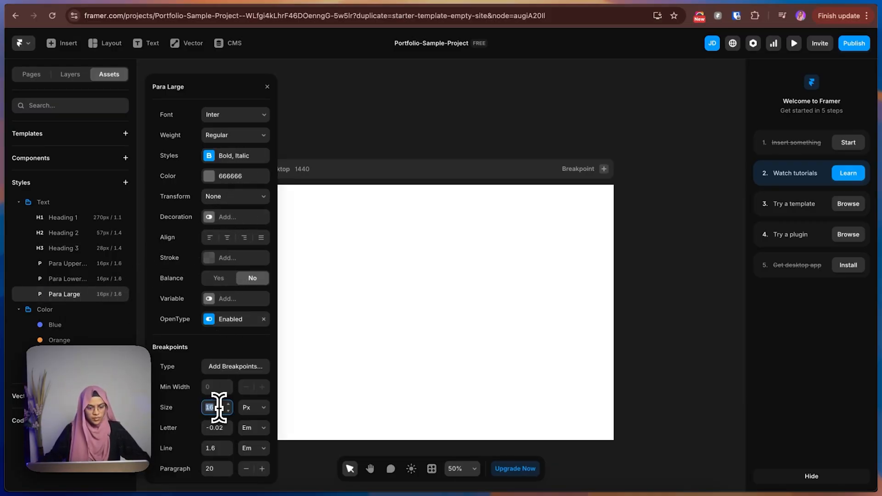
pyautogui.write('1')
pyautogui.click(321, 108)
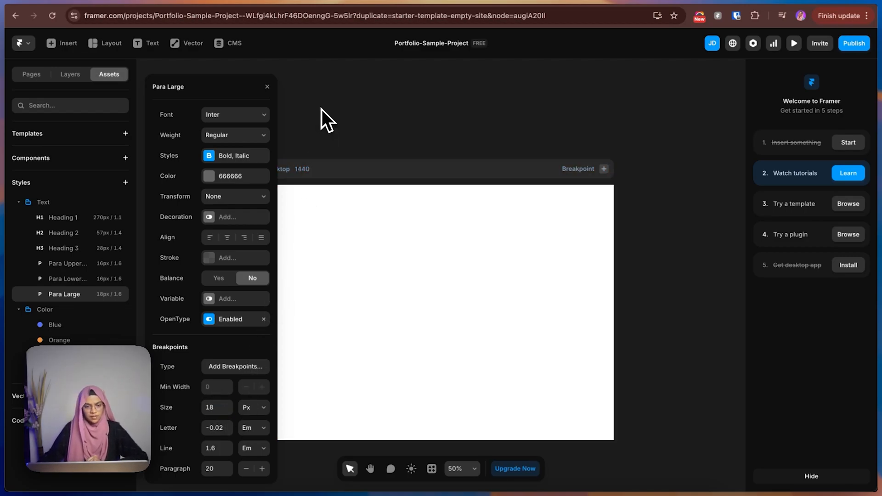
pyautogui.click(267, 87)
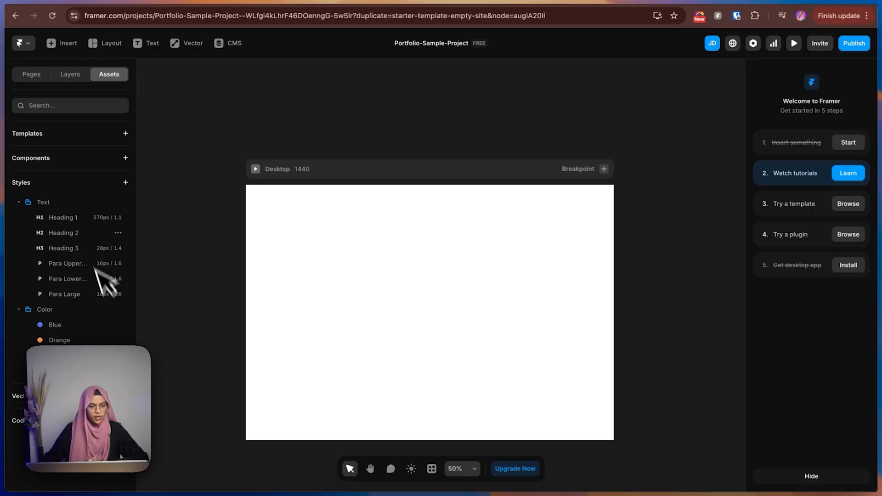
pyautogui.click(18, 203)
pyautogui.click(19, 203)
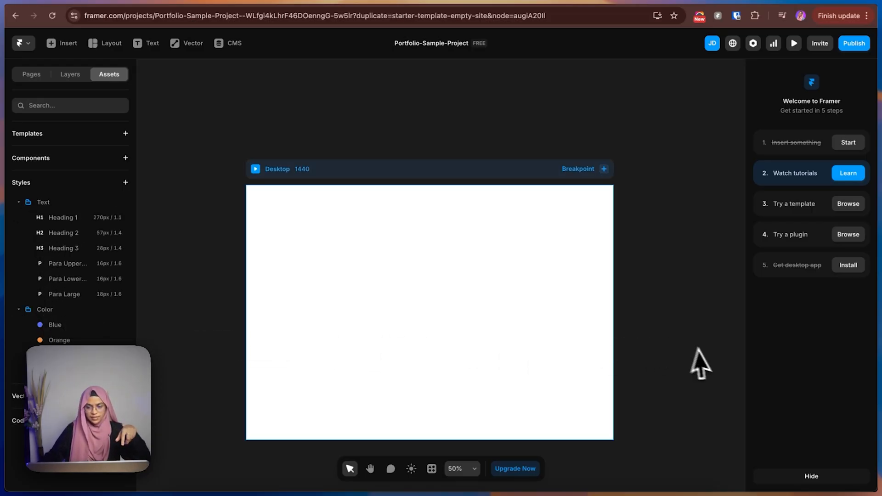
# Switch to the Figma design and examine how the hero's subtitle, MARK STUDIO heading and faded background text are arranged.
pyautogui.click(770, 3)
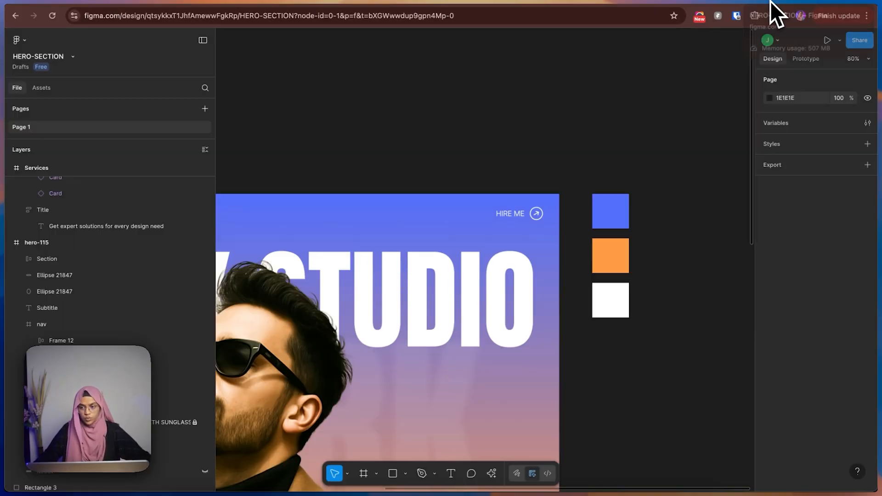
pyautogui.scroll(-5, 475, 216)
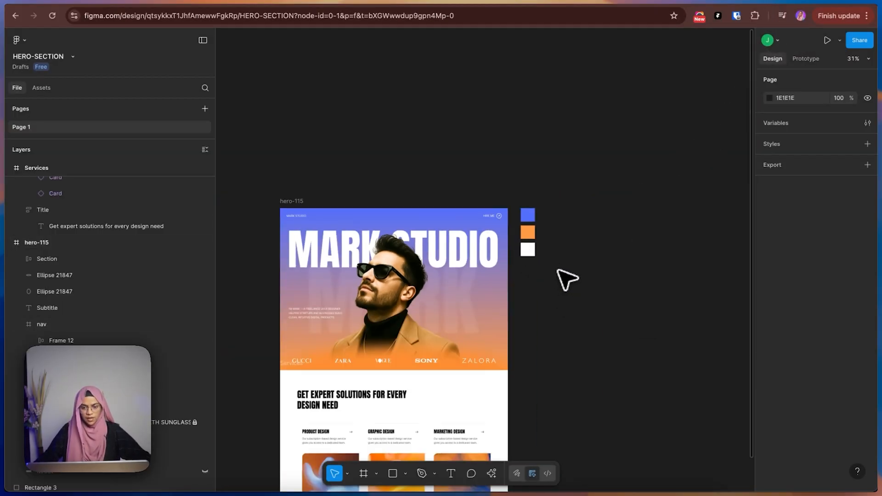
pyautogui.scroll(-2, 415, 330)
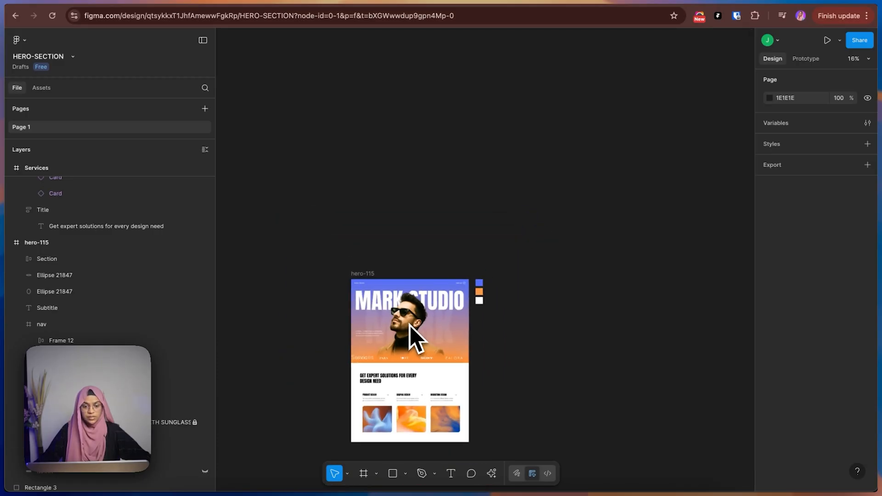
pyautogui.scroll(6, 413, 338)
pyautogui.scroll(-2, 427, 159)
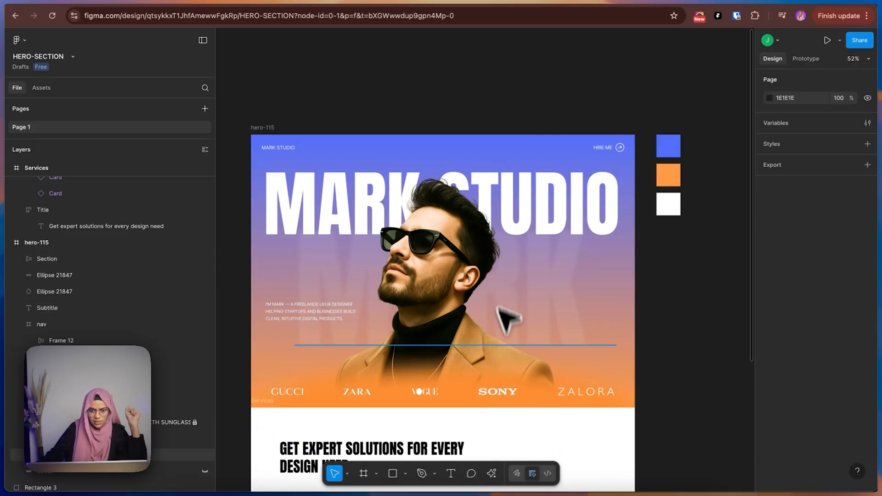
pyautogui.click(334, 302)
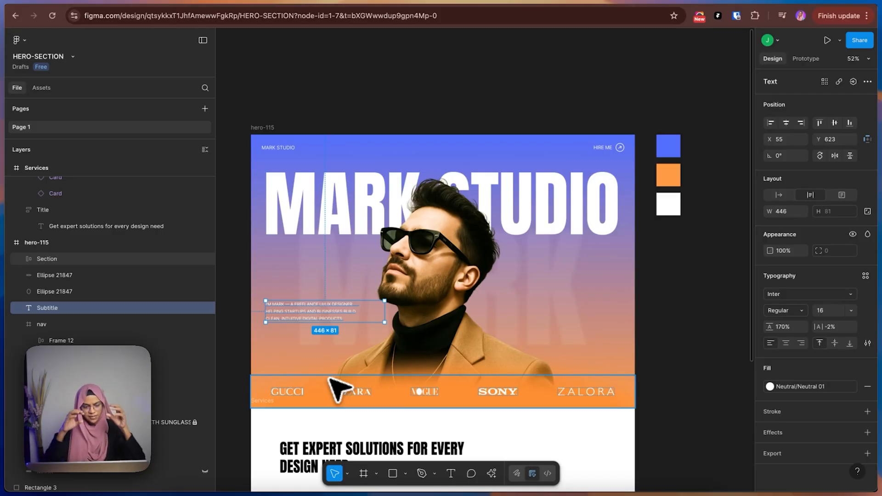
pyautogui.click(354, 200)
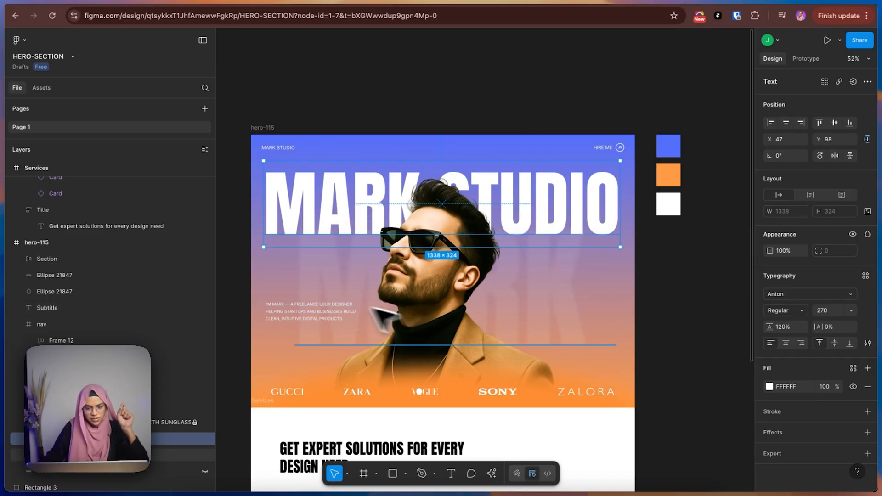
pyautogui.click(335, 305)
pyautogui.click(326, 189)
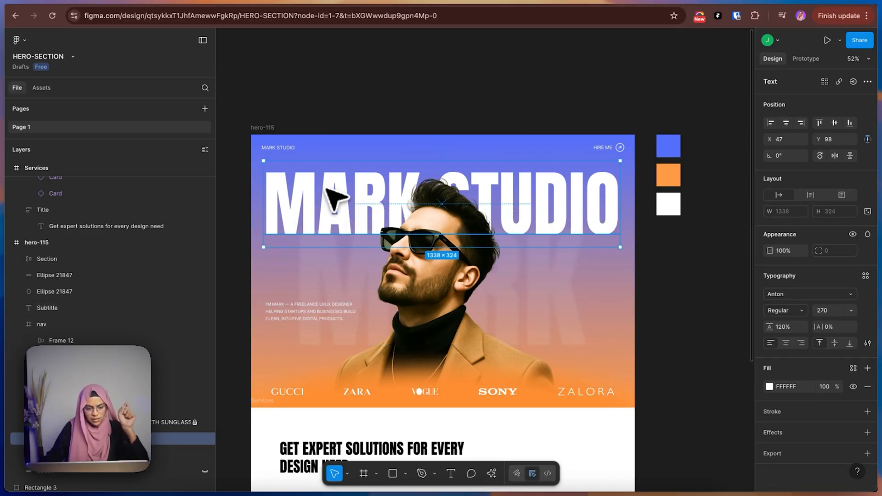
pyautogui.click(355, 306)
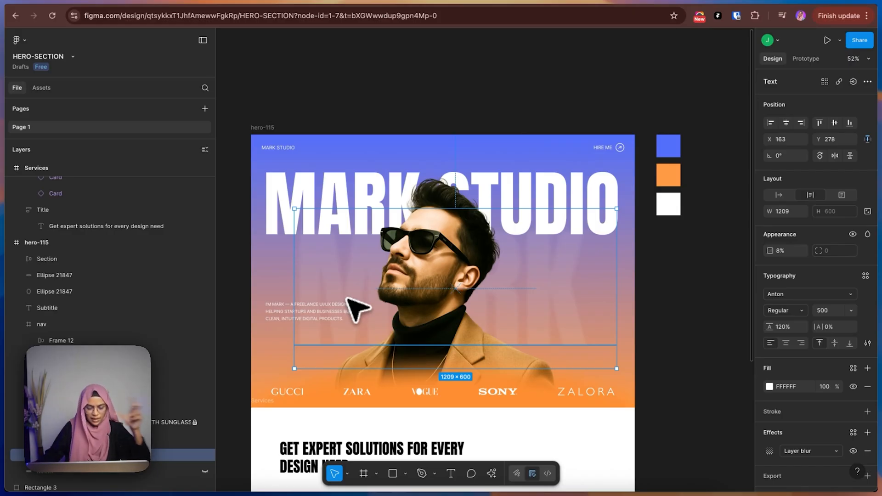
pyautogui.click(291, 315)
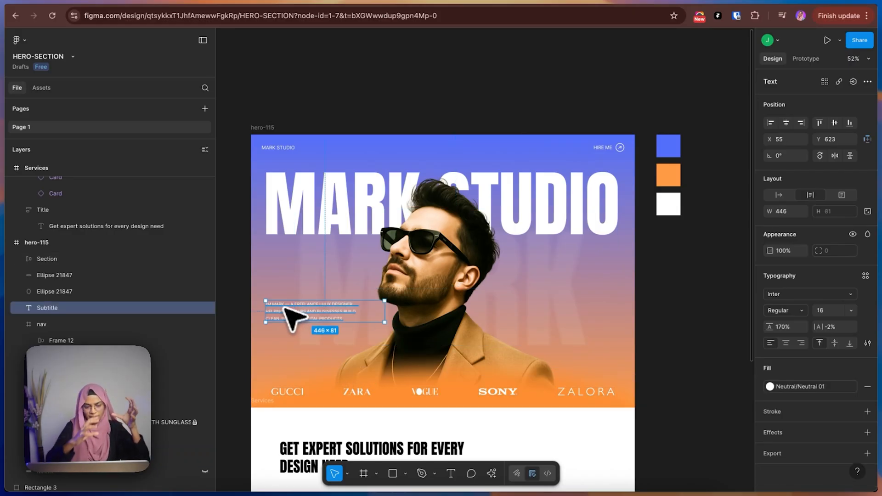
# Examine the brand logo section and the nav frame of the Figma hero design.
pyautogui.click(341, 404)
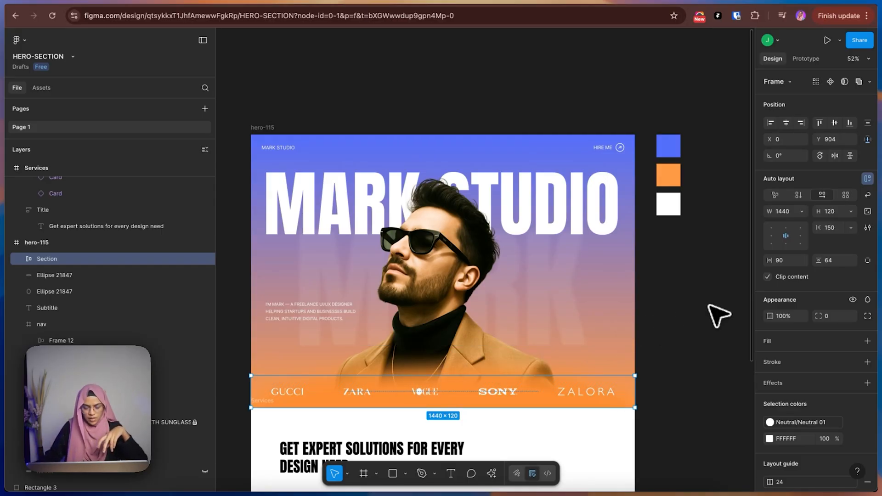
pyautogui.click(718, 316)
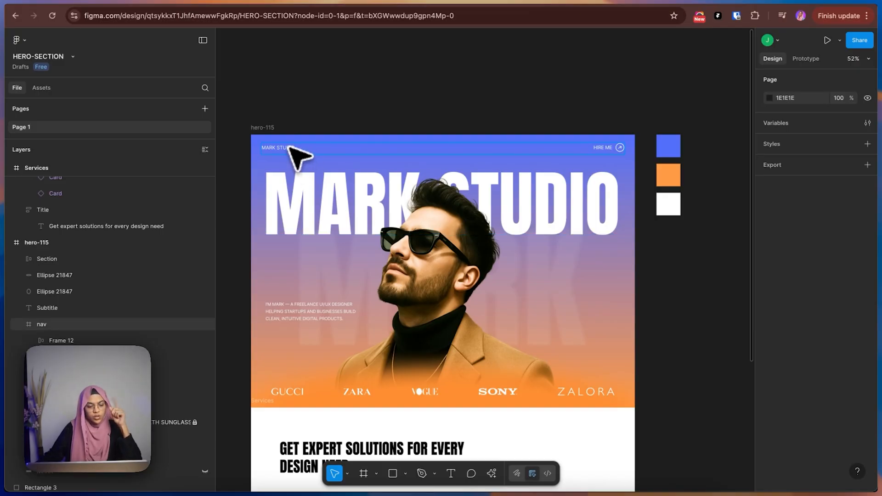
pyautogui.click(275, 152)
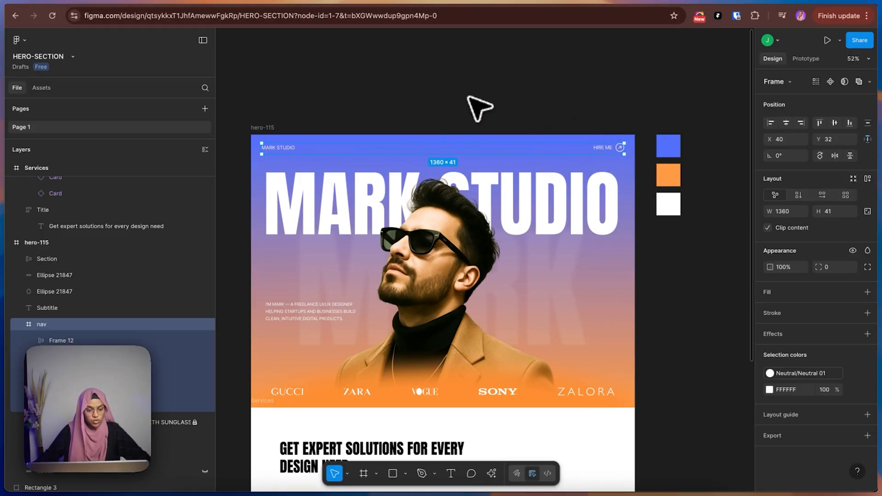
pyautogui.click(478, 108)
pyautogui.scroll(-1, 394, 209)
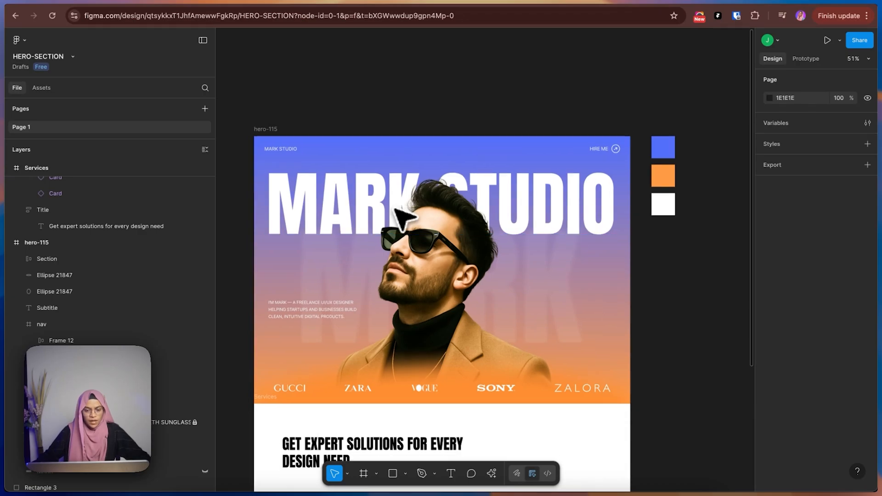
# Browse the Folioblox example website from its hero through the brand logos to the Behind the Designs section.
pyautogui.scroll(3, 402, 215)
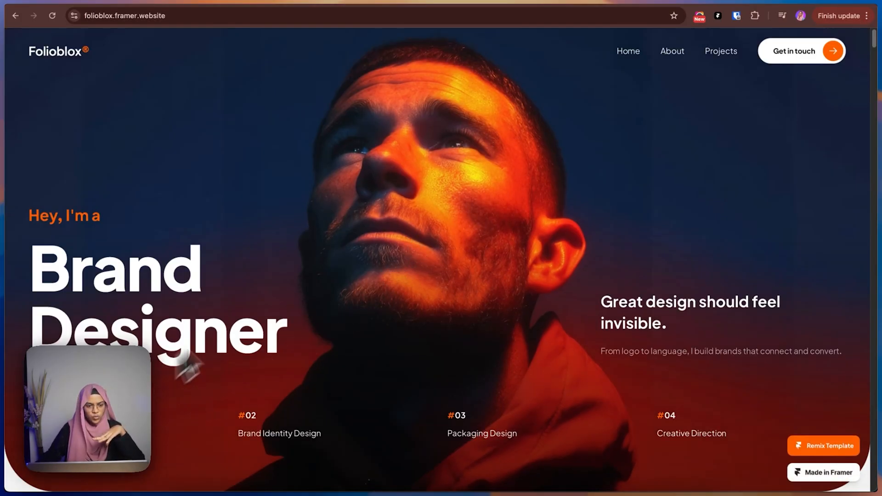
pyautogui.scroll(-10, 409, 228)
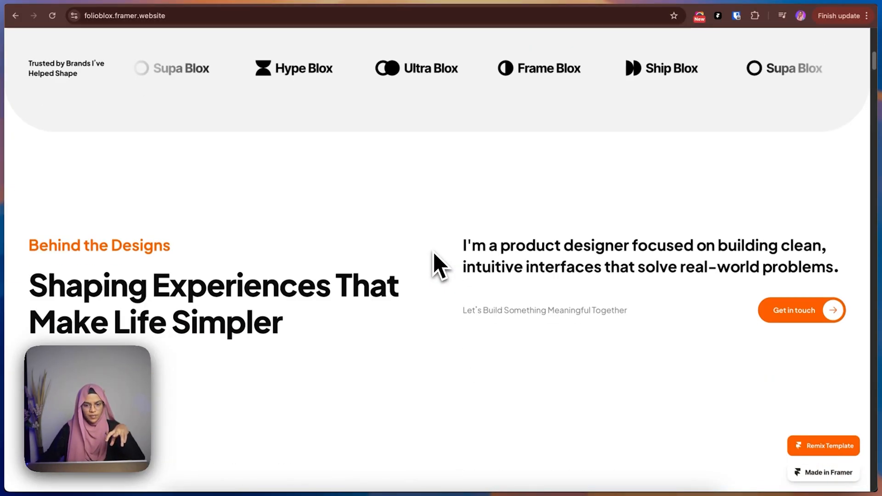
pyautogui.scroll(-5, 433, 252)
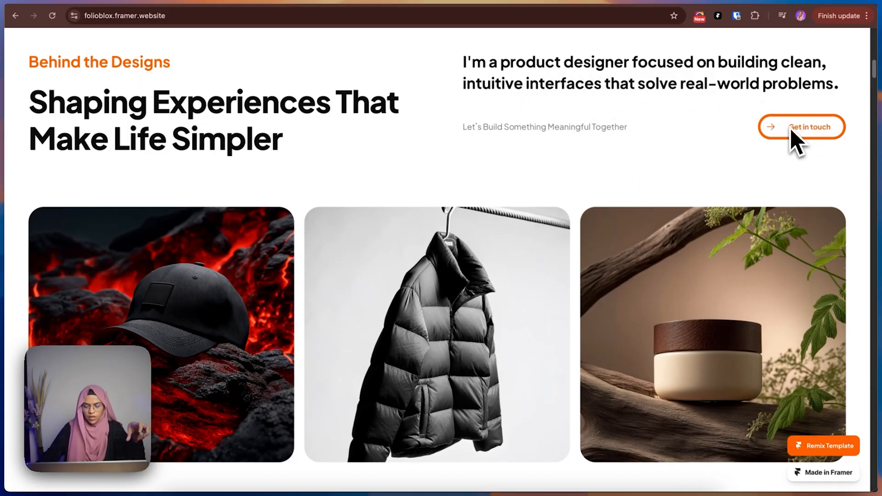
# Inspect the Behind the Designs section's intro paragraph and Get in touch row with the browser's element inspector at desktop width.
pyautogui.rightClick(368, 152)
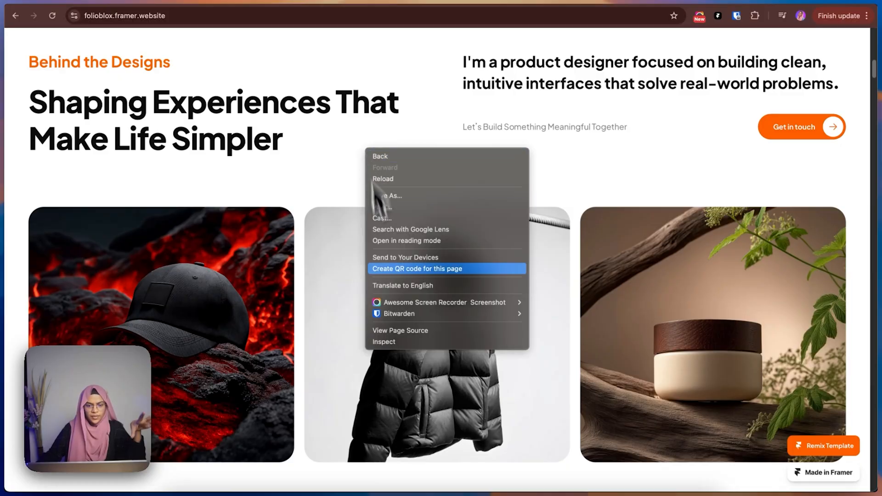
pyautogui.click(402, 344)
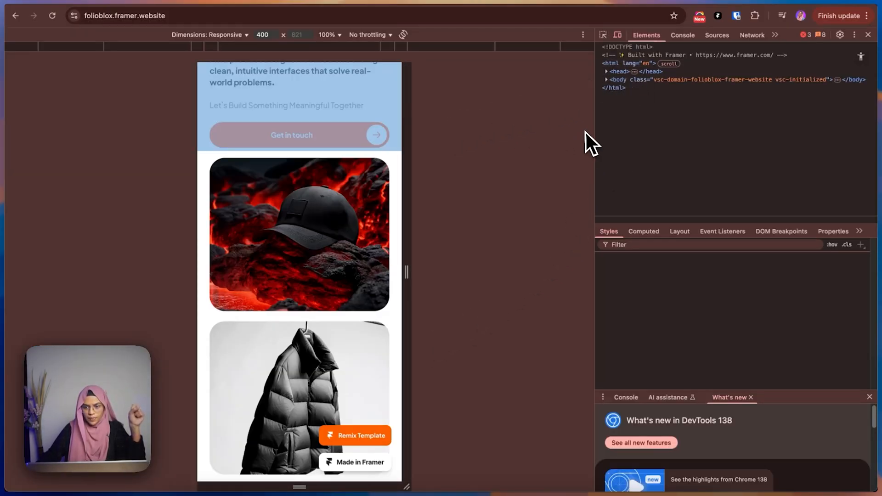
pyautogui.click(618, 37)
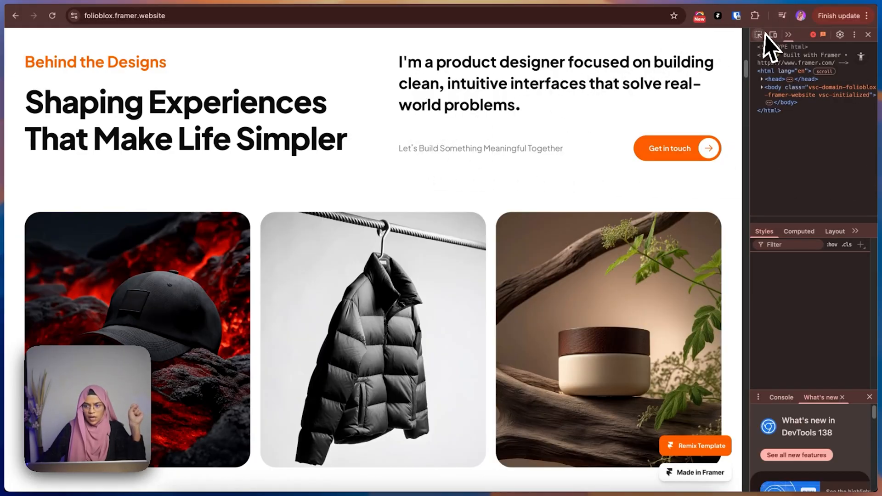
pyautogui.click(759, 35)
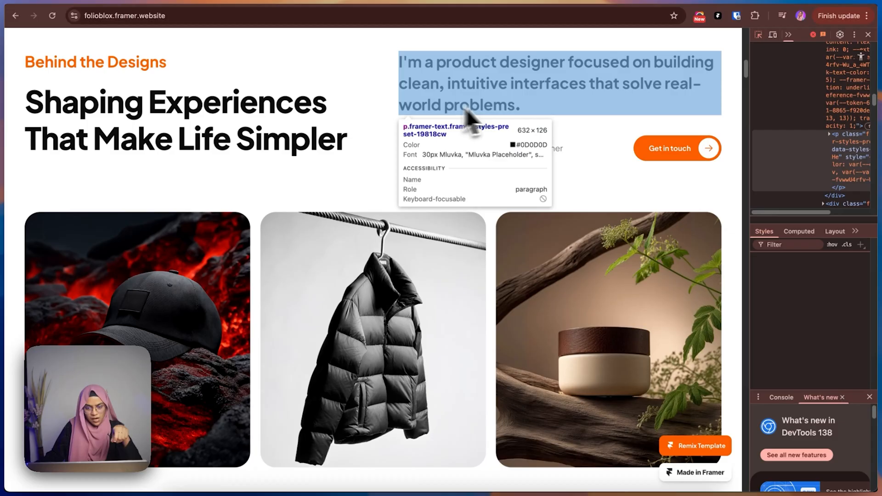
pyautogui.click(507, 117)
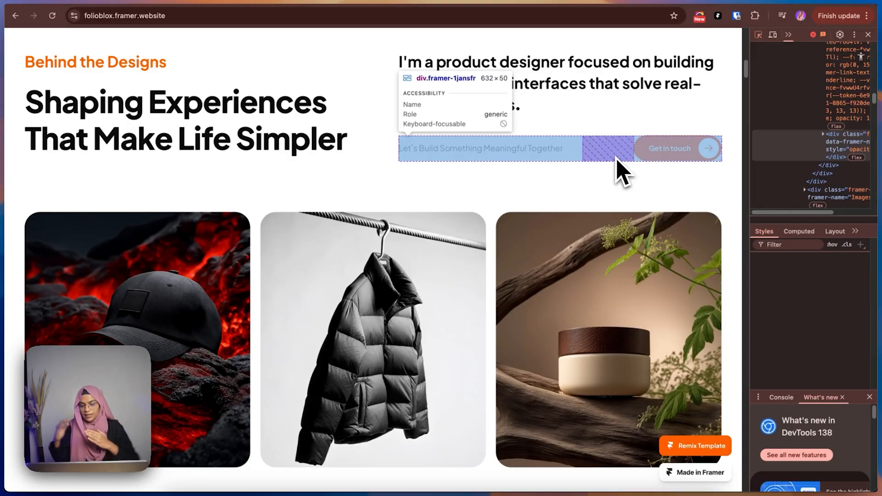
pyautogui.click(635, 157)
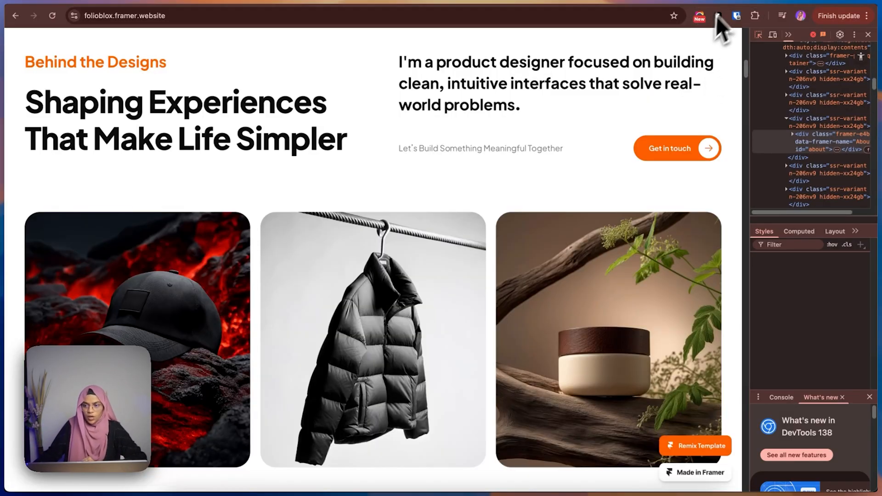
# Switch to the Figma design and examine how the hero section's content is grouped.
pyautogui.click(771, 3)
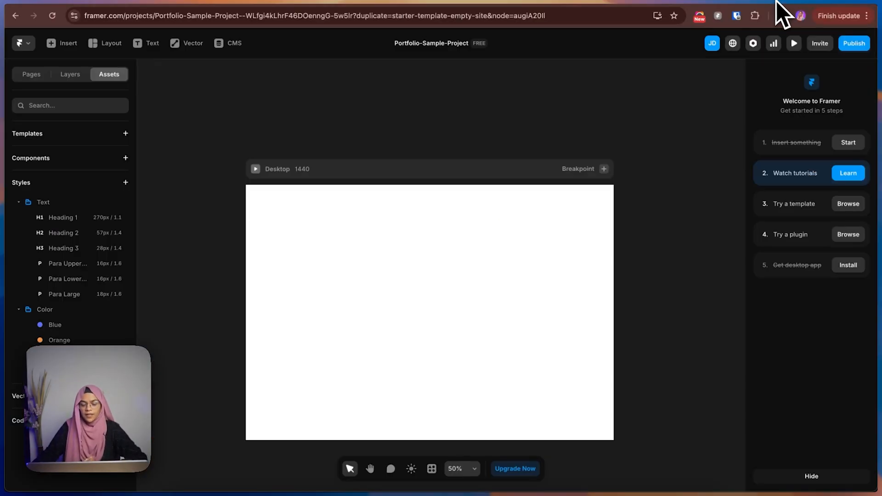
pyautogui.click(753, 4)
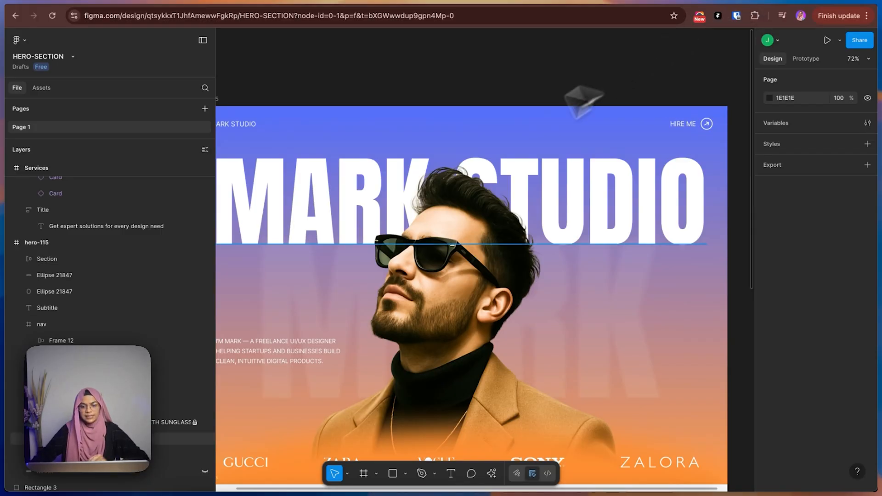
pyautogui.scroll(-5, 482, 173)
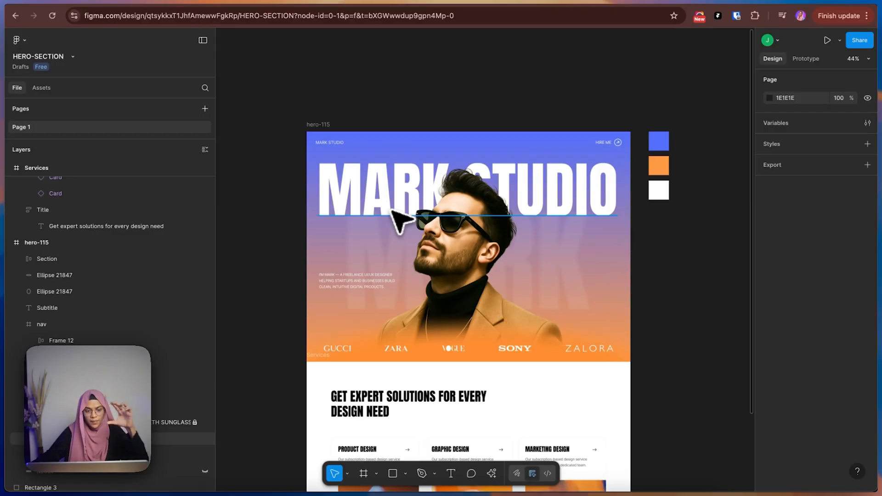
pyautogui.moveTo(375, 198); pyautogui.dragTo(389, 262)
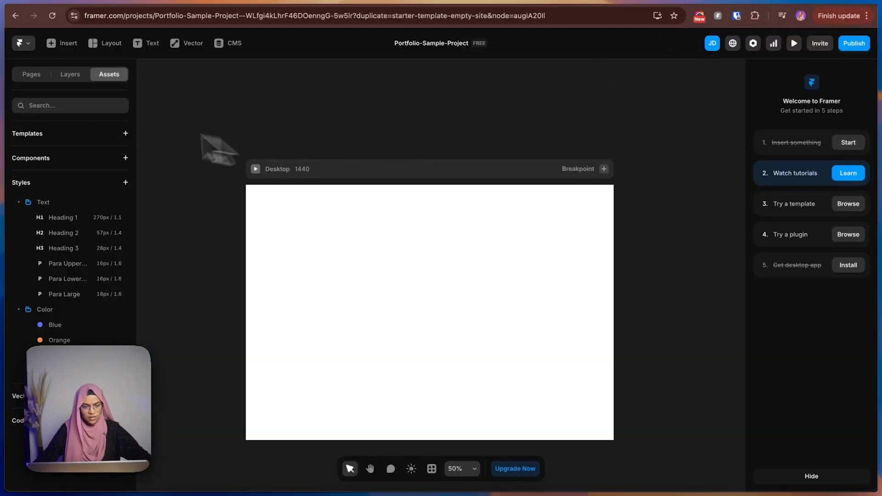
# Draw a frame about 1412 × 974 px inside the Home page's Desktop breakpoint.
pyautogui.click(41, 76)
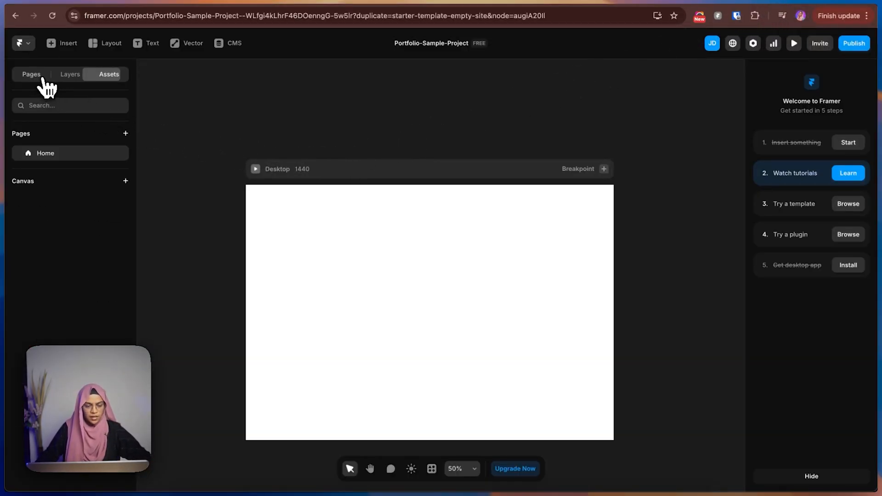
pyautogui.click(67, 75)
pyautogui.click(65, 158)
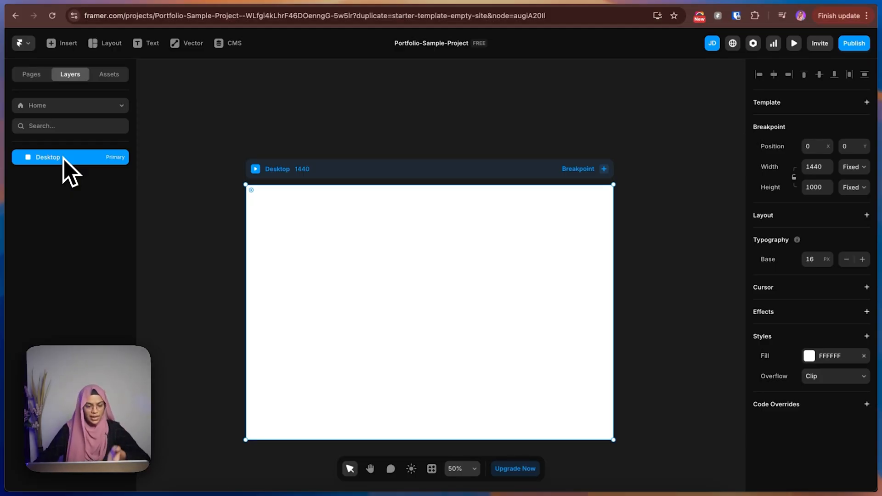
pyautogui.click(359, 142)
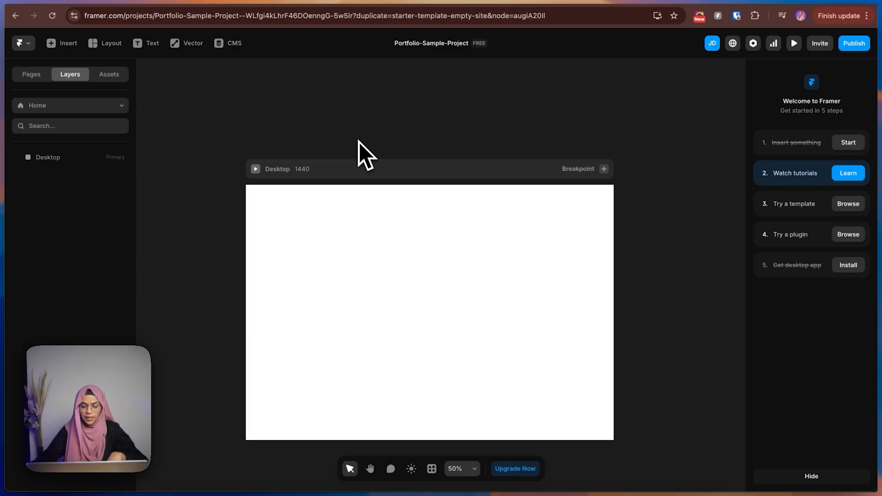
pyautogui.press('f')
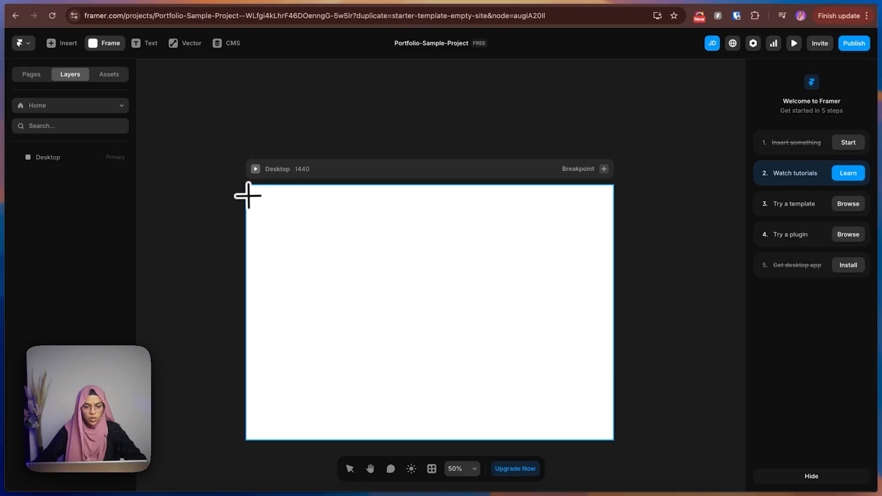
pyautogui.moveTo(251, 189)
pyautogui.mouseDown()
pyautogui.moveTo(605, 420)
pyautogui.moveTo(611, 439)
pyautogui.mouseUp()
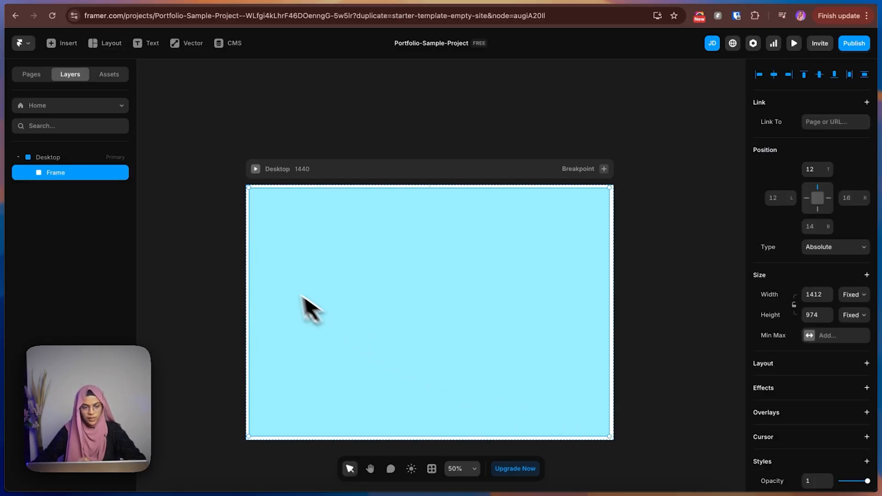
# Move the frame out of the Desktop breakpoint and nest it back inside as a child layer.
pyautogui.moveTo(278, 282); pyautogui.dragTo(325, 293)
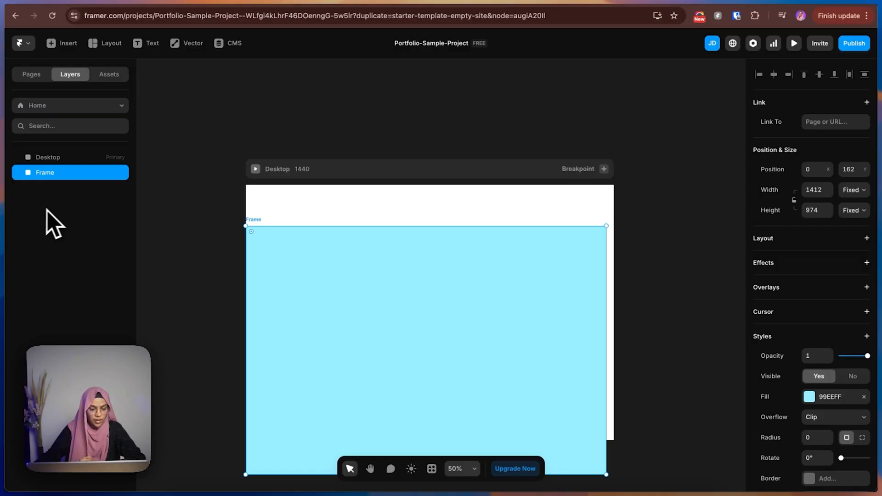
pyautogui.moveTo(49, 178); pyautogui.dragTo(54, 160)
pyautogui.click(55, 160)
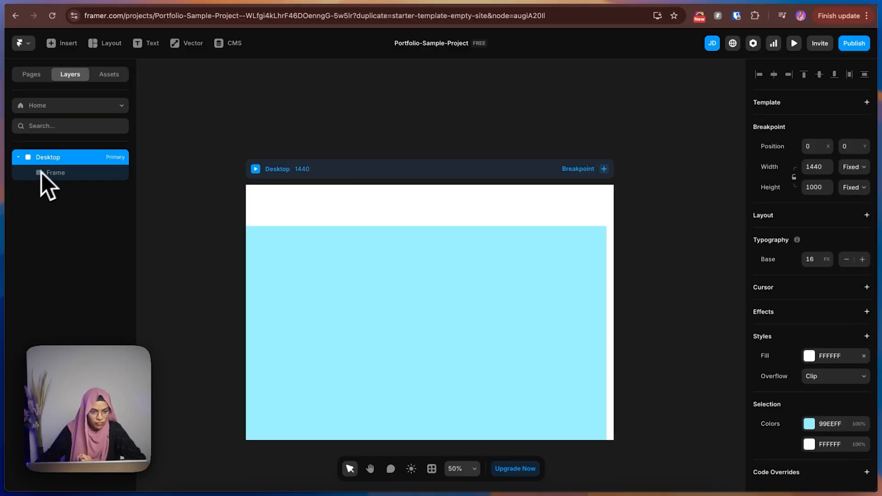
# Apply a vertical stack layout to the Desktop breakpoint and review the settings of its child frame.
pyautogui.click(29, 160)
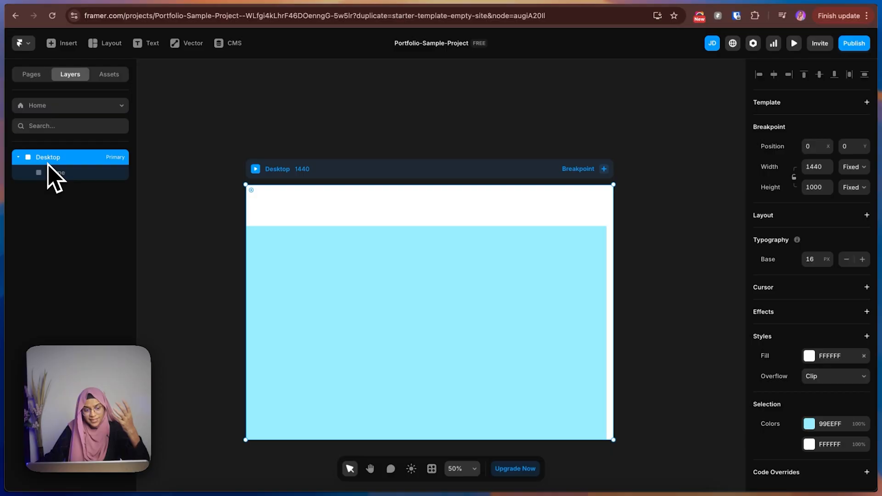
pyautogui.click(867, 216)
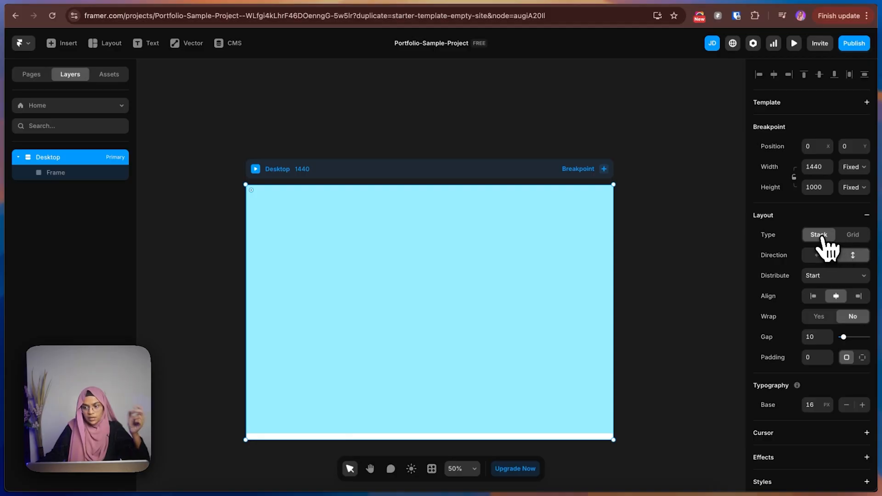
pyautogui.click(866, 215)
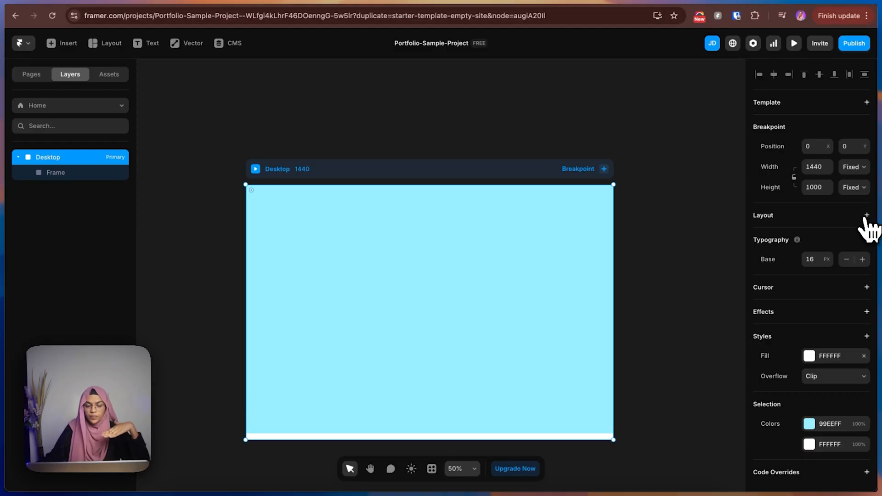
pyautogui.click(867, 215)
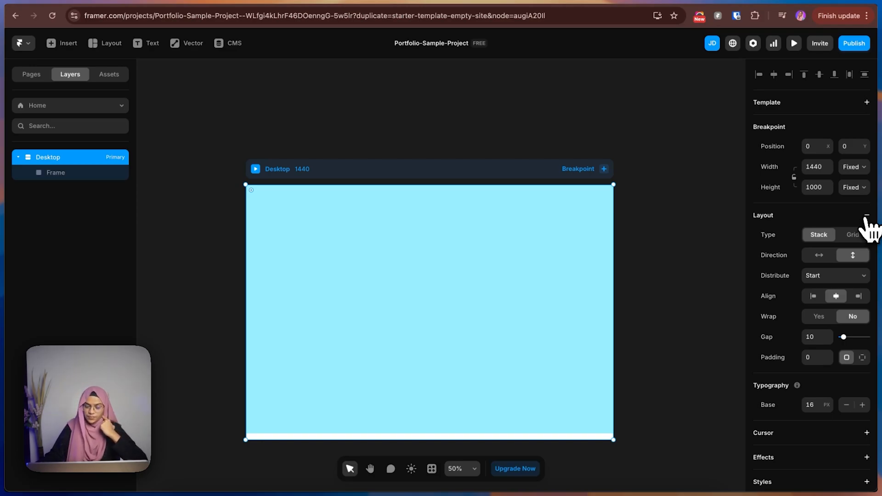
pyautogui.click(44, 176)
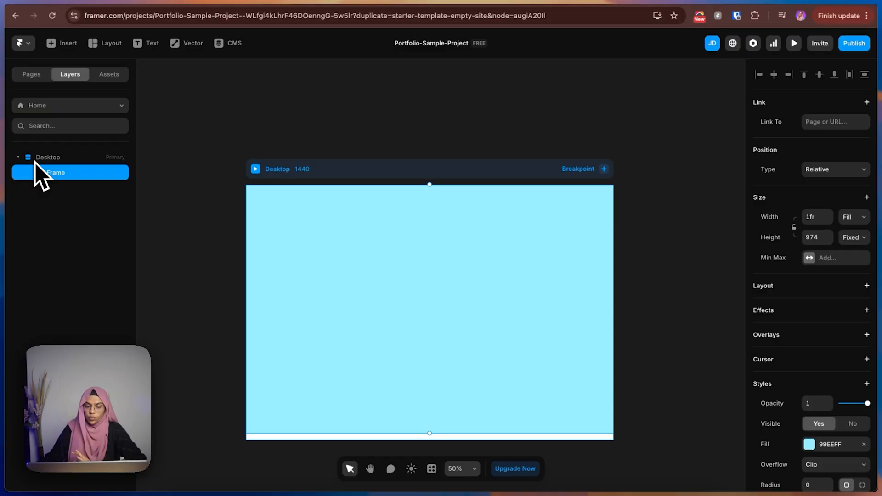
pyautogui.click(36, 158)
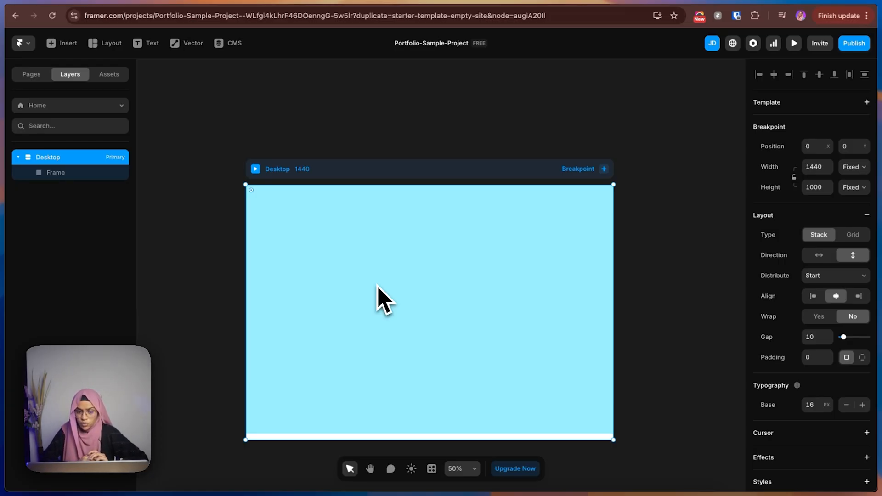
# Rename the frame inside Desktop as Section-Hero.
pyautogui.click(73, 173)
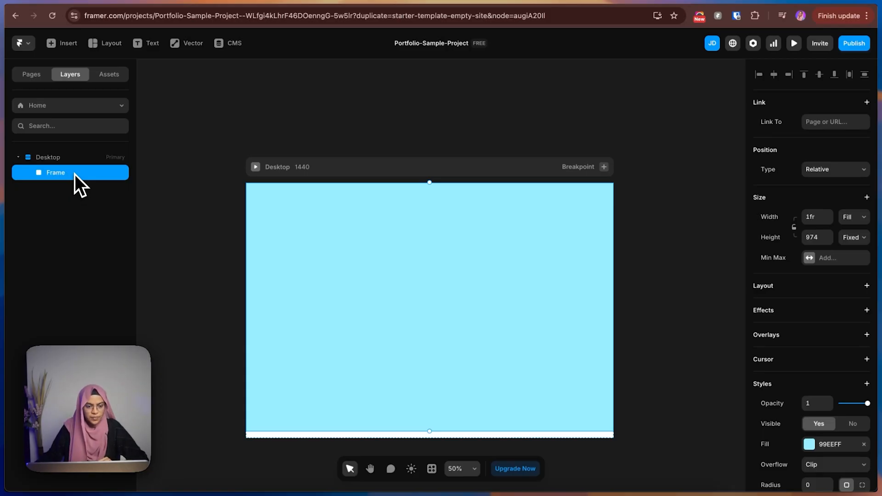
pyautogui.doubleClick(74, 173)
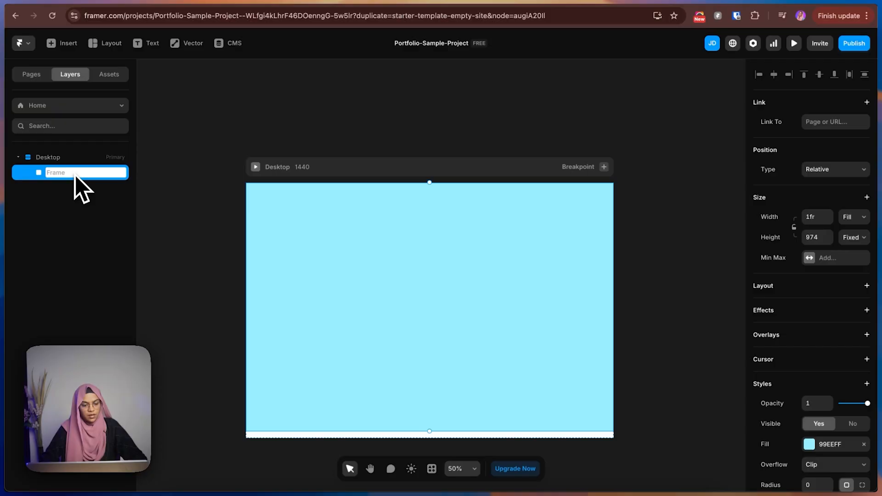
pyautogui.press('BackSpace')
pyautogui.write('Sectio')
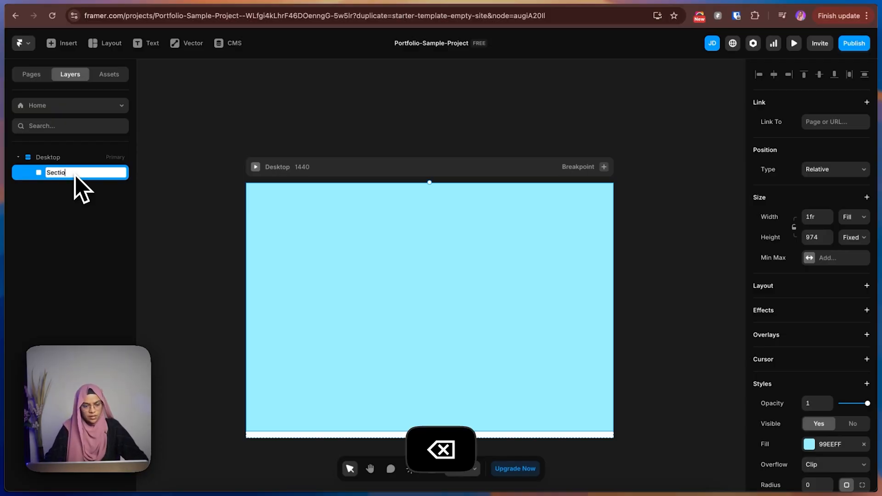
pyautogui.write('n-Hero')
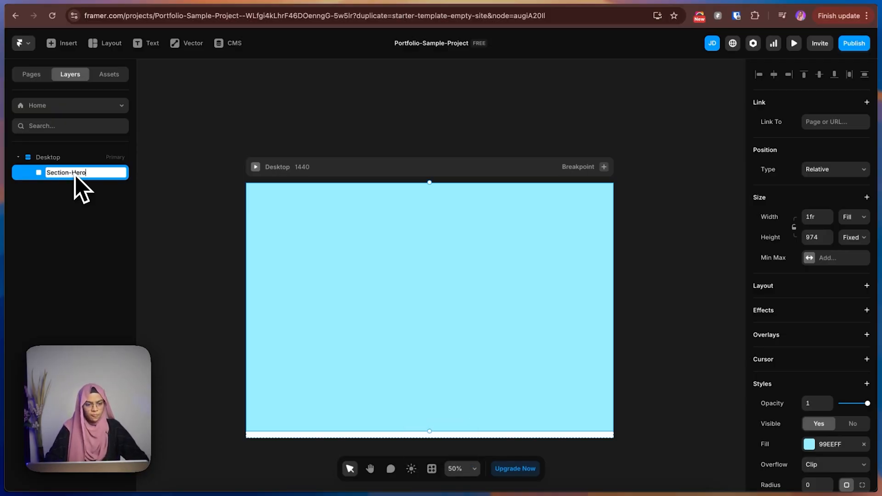
pyautogui.press('Return')
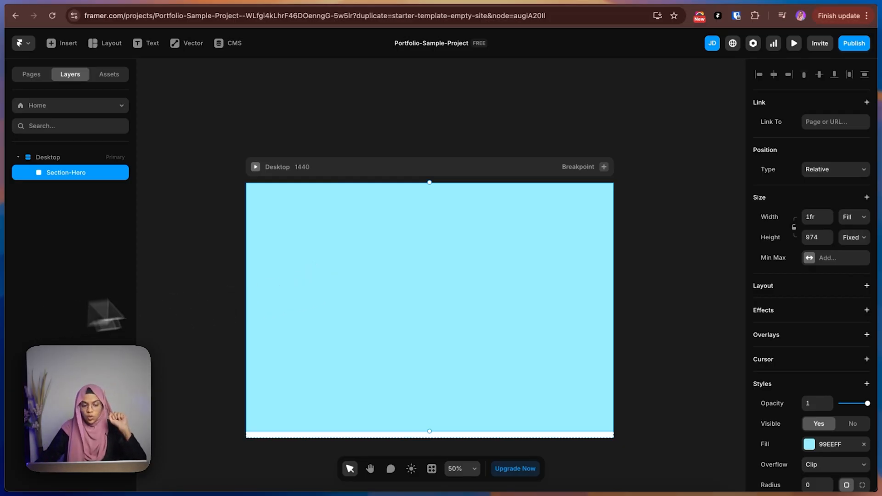
# Add a stack layout to Section-Hero and check the Figma hero design for reference.
pyautogui.click(866, 287)
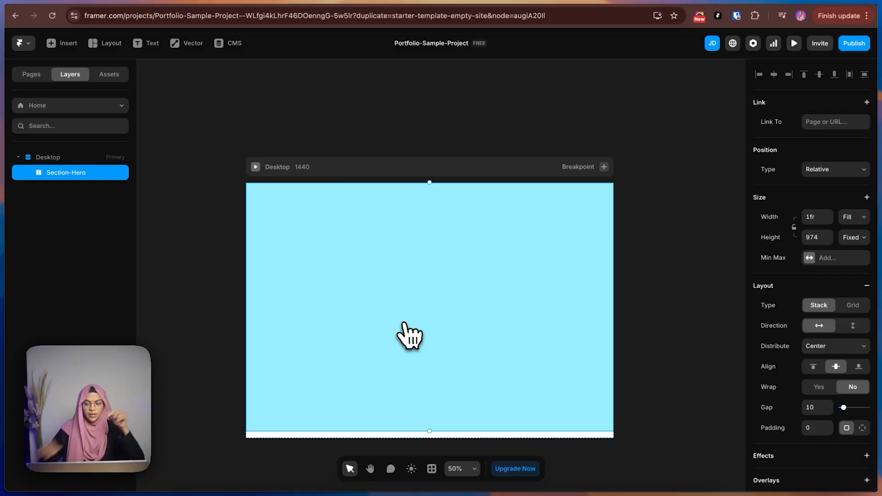
pyautogui.click(754, 1)
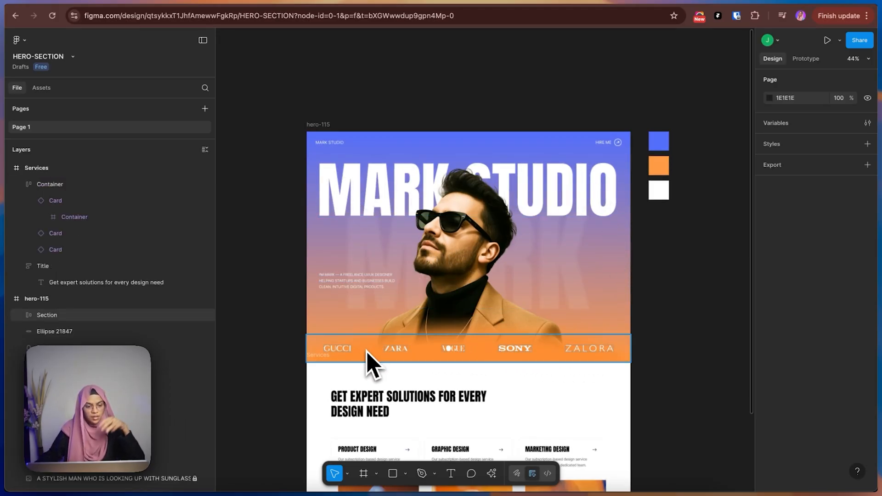
pyautogui.click(801, 0)
pyautogui.click(809, 1)
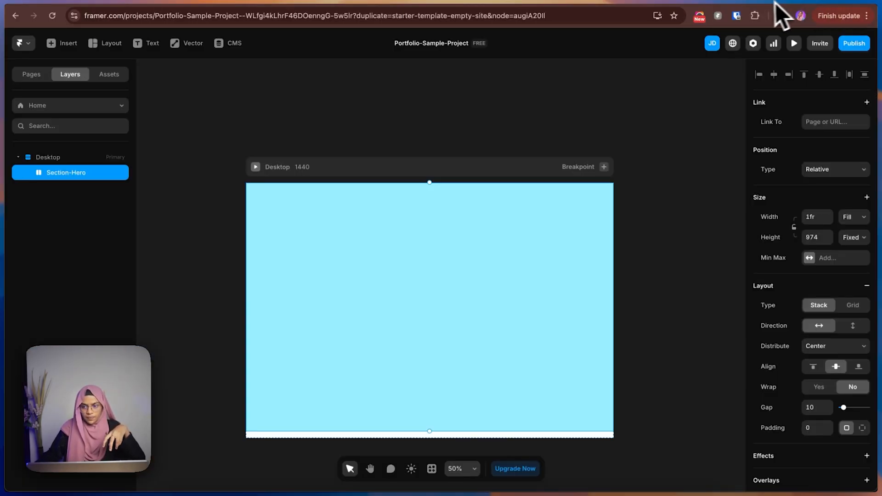
pyautogui.click(272, 113)
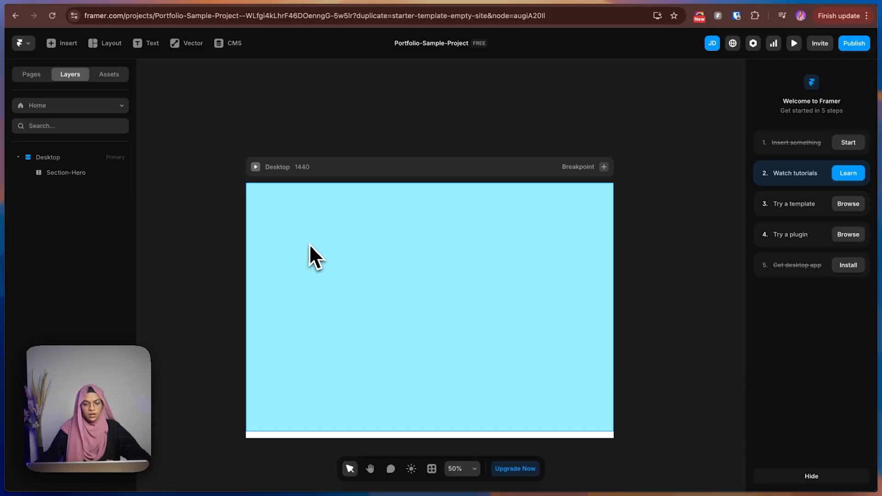
# Remove the light blue fill from Section-Hero.
pyautogui.click(309, 243)
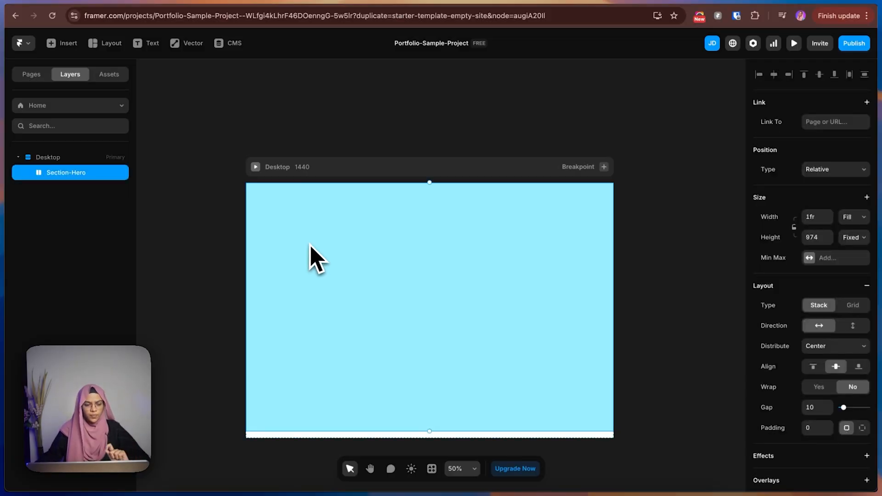
pyautogui.scroll(-5, 864, 409)
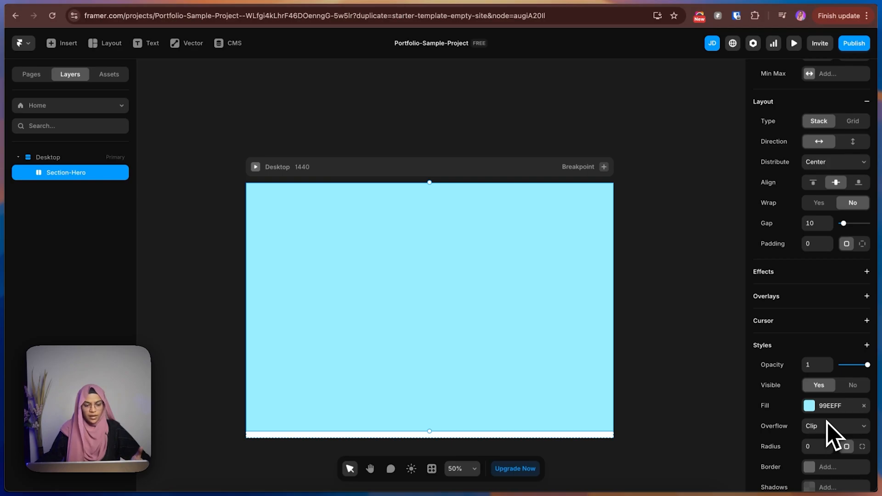
pyautogui.click(863, 406)
pyautogui.click(298, 121)
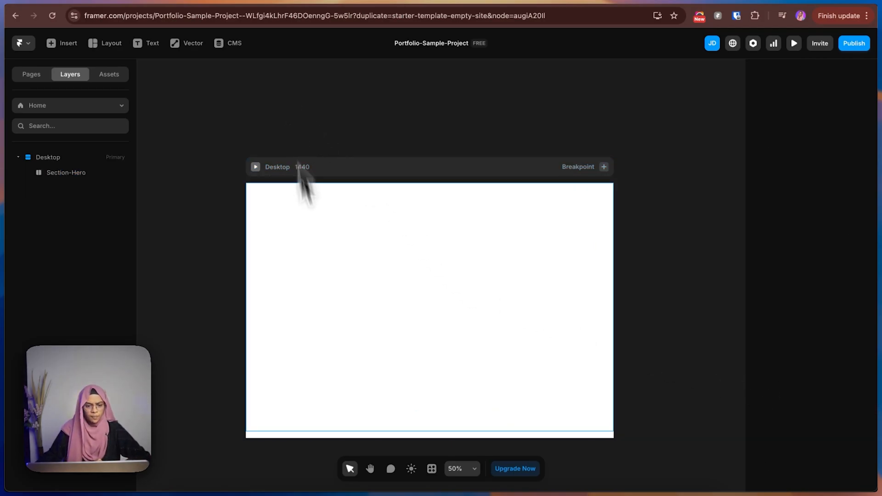
# Draw a frame about 1282 by 776 inside Section-Hero.
pyautogui.click(315, 250)
pyautogui.press('f')
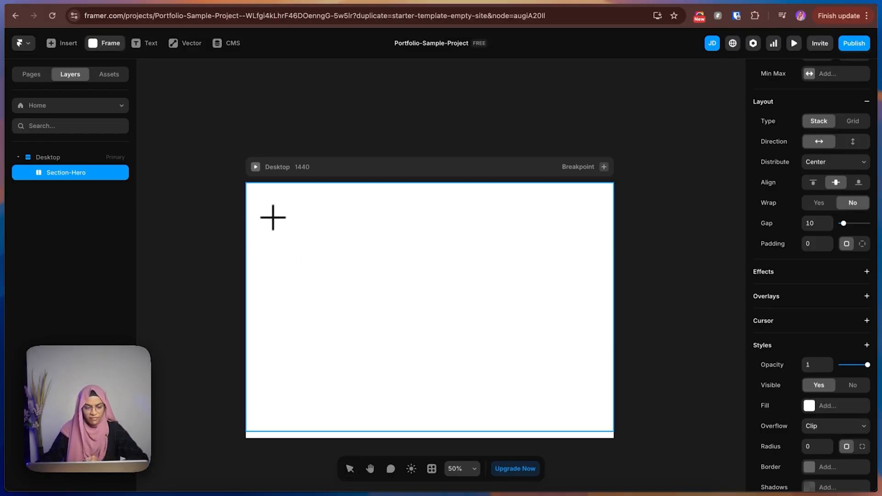
pyautogui.moveTo(263, 203); pyautogui.dragTo(593, 406)
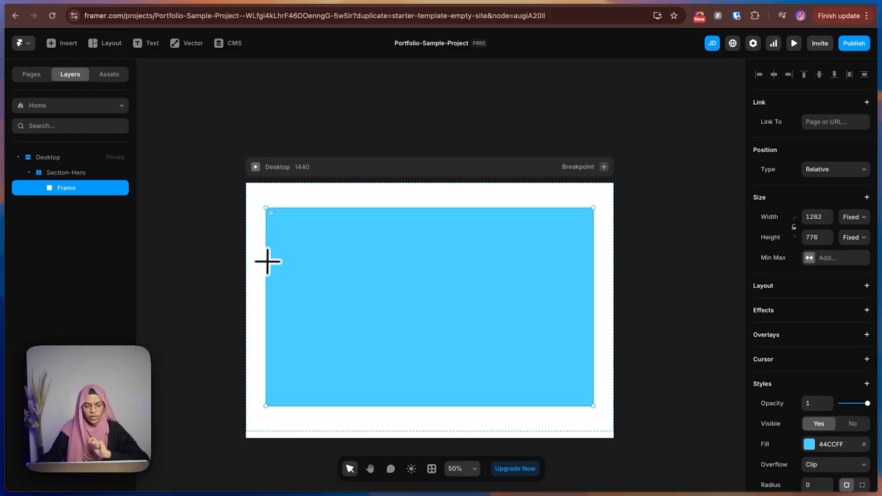
# Rename the frame nested in Section-Hero as Container and add a stack layout to it.
pyautogui.click(59, 172)
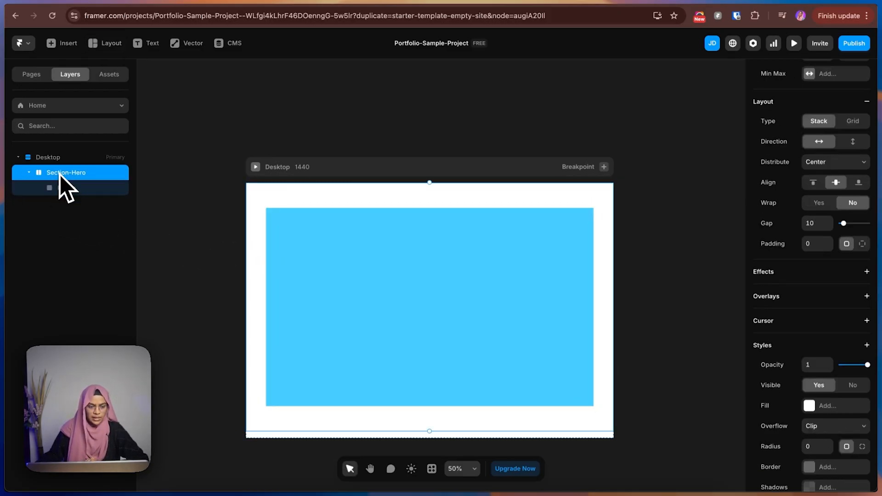
pyautogui.click(82, 192)
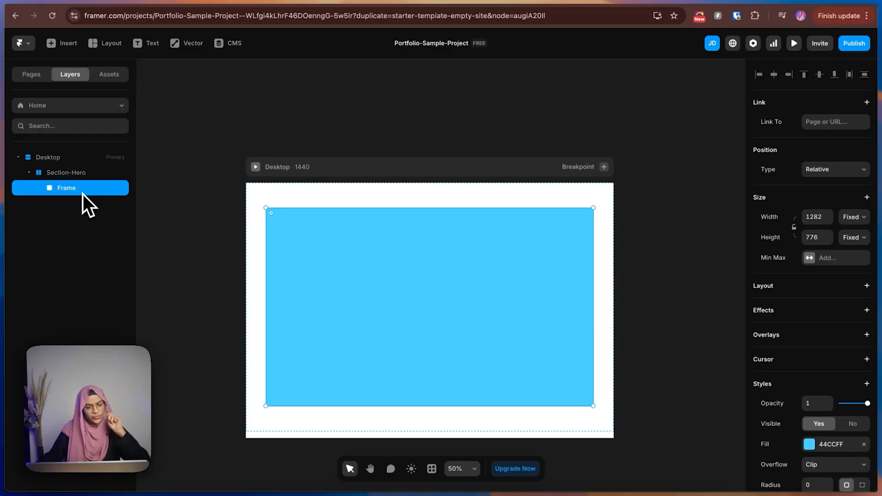
pyautogui.doubleClick(83, 193)
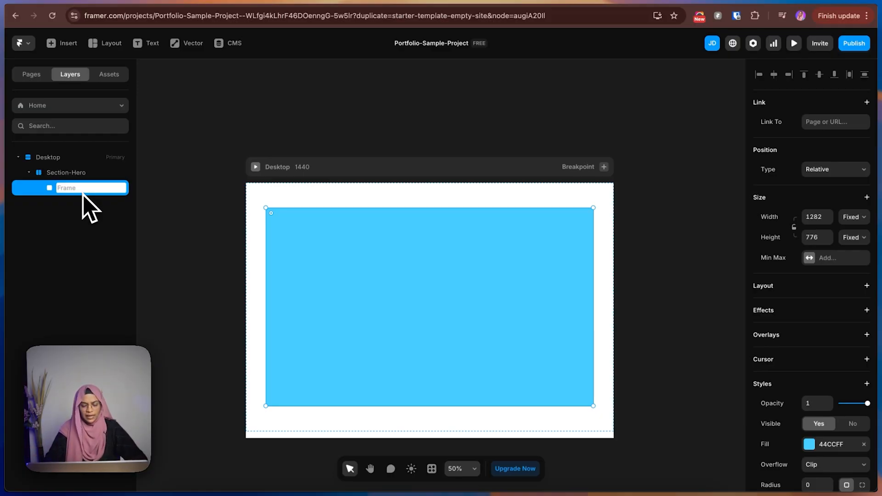
pyautogui.write('Container')
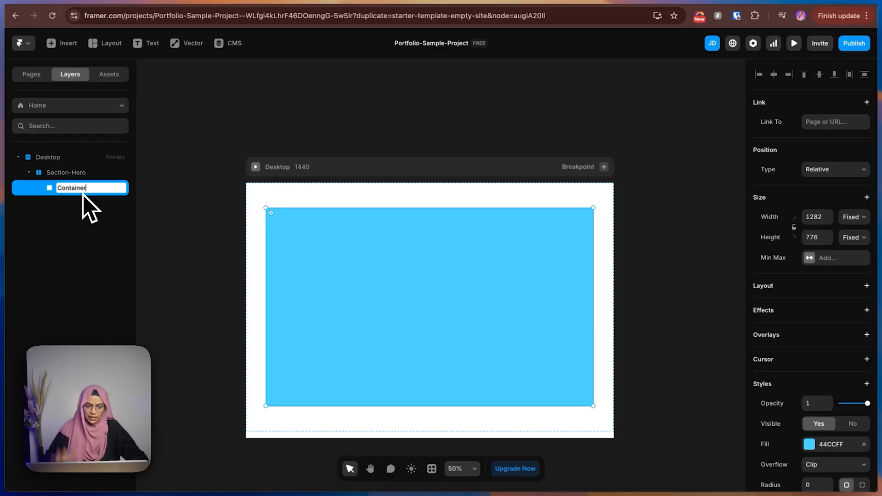
pyautogui.press('Return')
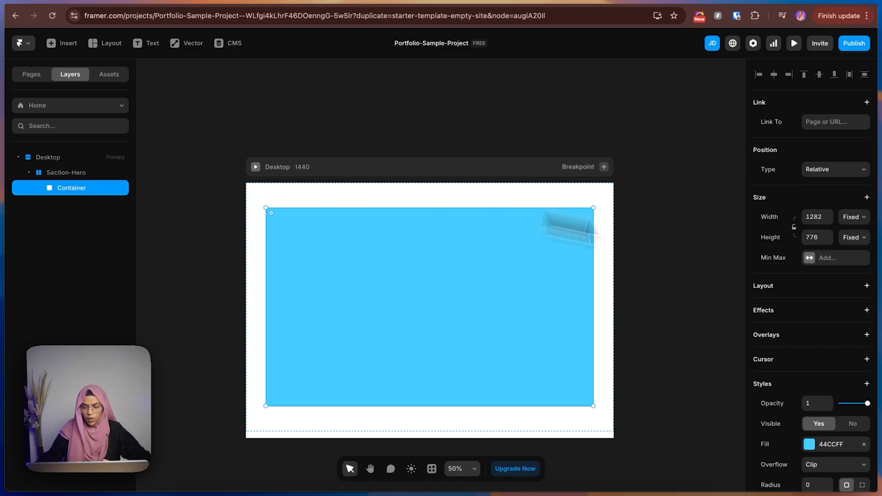
pyautogui.click(866, 286)
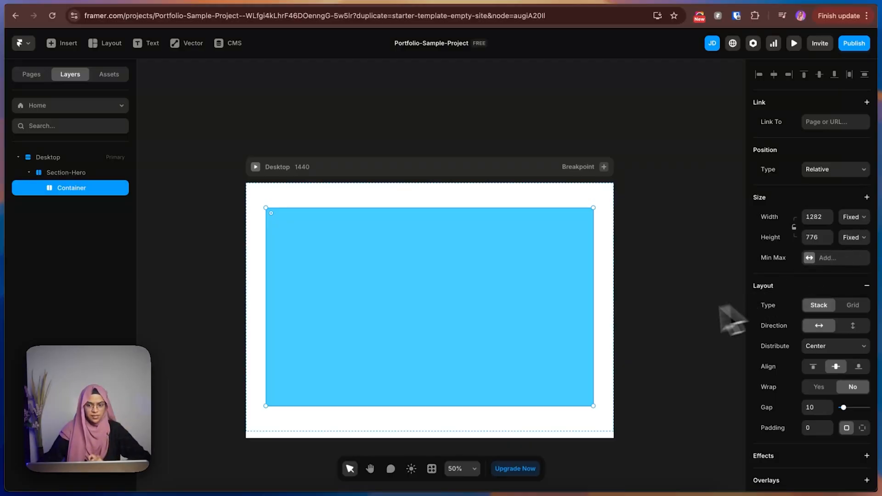
# Narrow Container to about 859 wide and preview how the fixed width behaves in a wider viewport.
pyautogui.moveTo(593, 301); pyautogui.dragTo(482, 299)
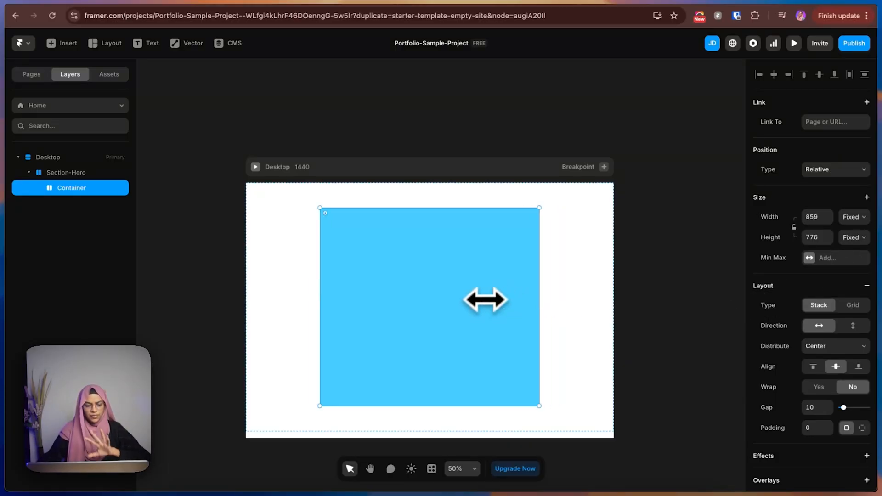
pyautogui.click(255, 166)
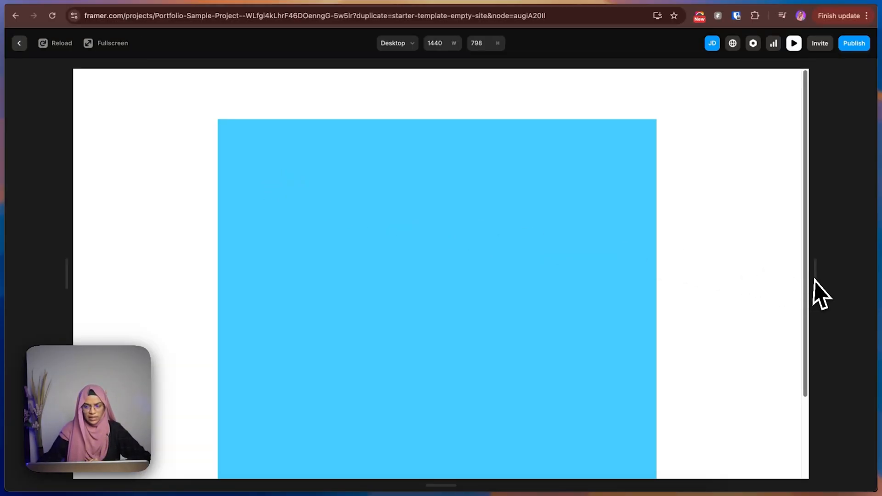
pyautogui.moveTo(815, 278); pyautogui.dragTo(870, 262)
pyautogui.click(19, 44)
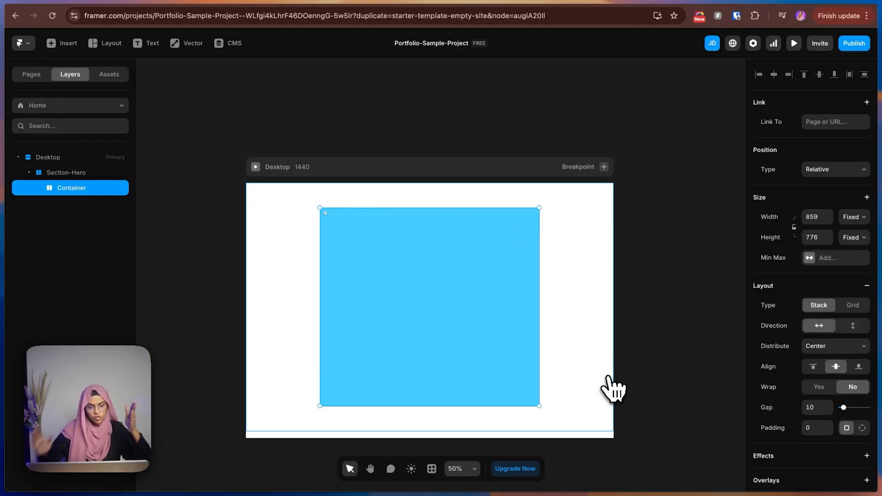
# Set Container's width to Fill and review the size settings of its parent Section-Hero and the Desktop breakpoint.
pyautogui.click(848, 225)
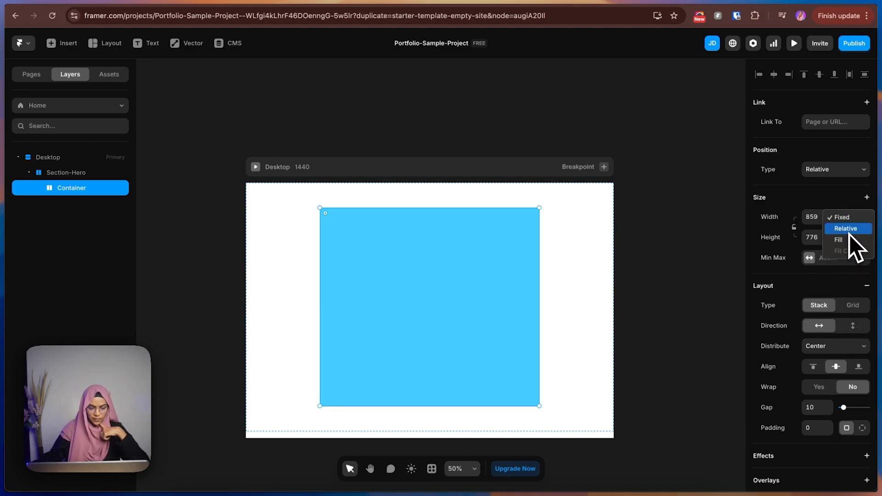
pyautogui.click(850, 240)
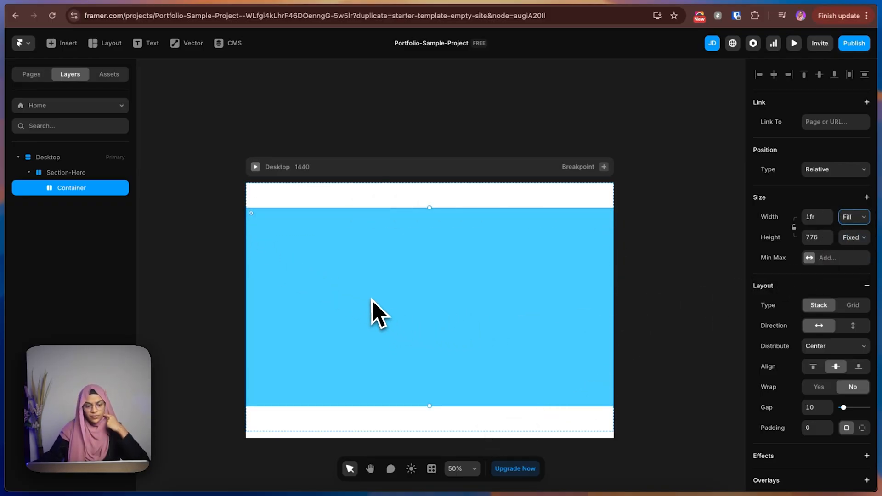
pyautogui.click(92, 173)
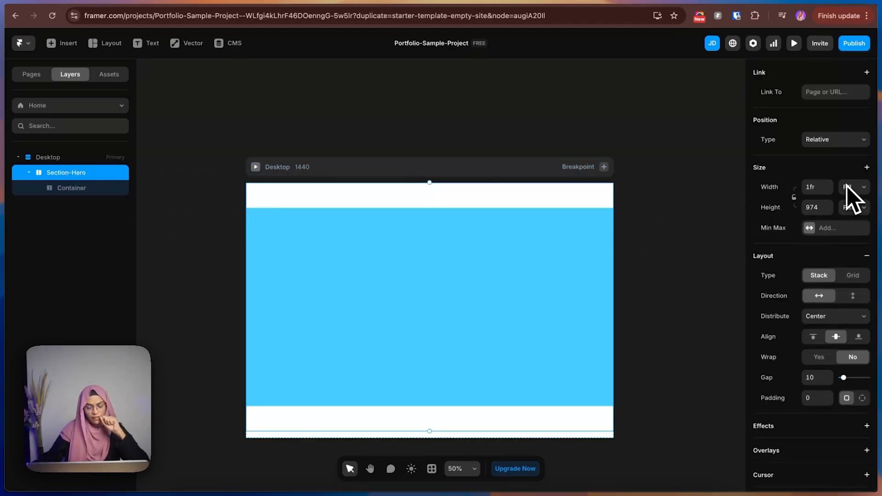
pyautogui.click(54, 160)
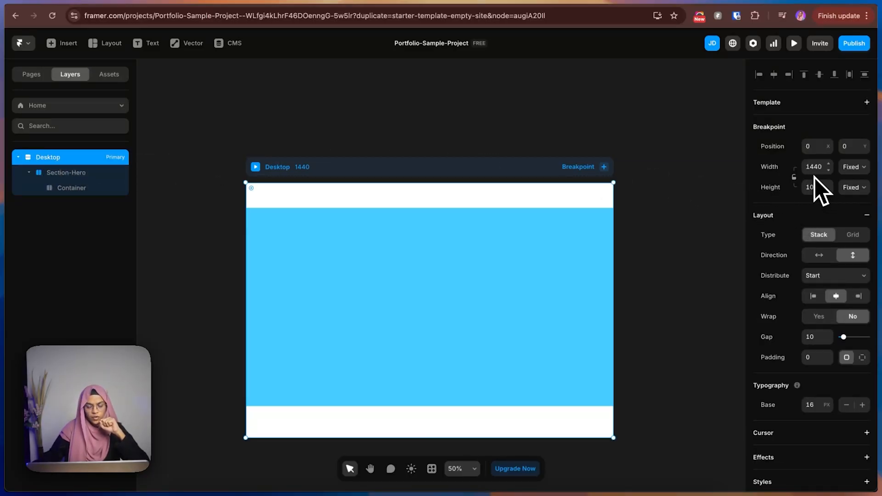
pyautogui.click(87, 174)
# Try a fill width of 0.5fr on Container and undo it.
pyautogui.click(79, 191)
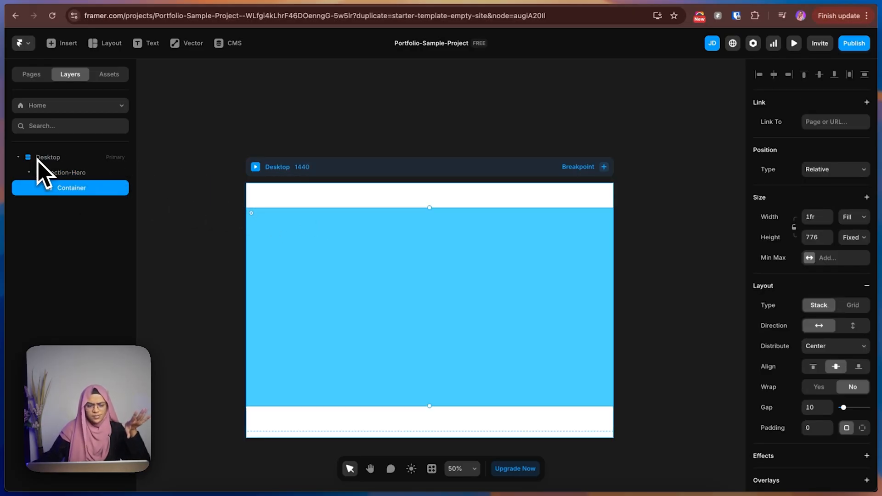
pyautogui.click(818, 215)
pyautogui.write('0.5')
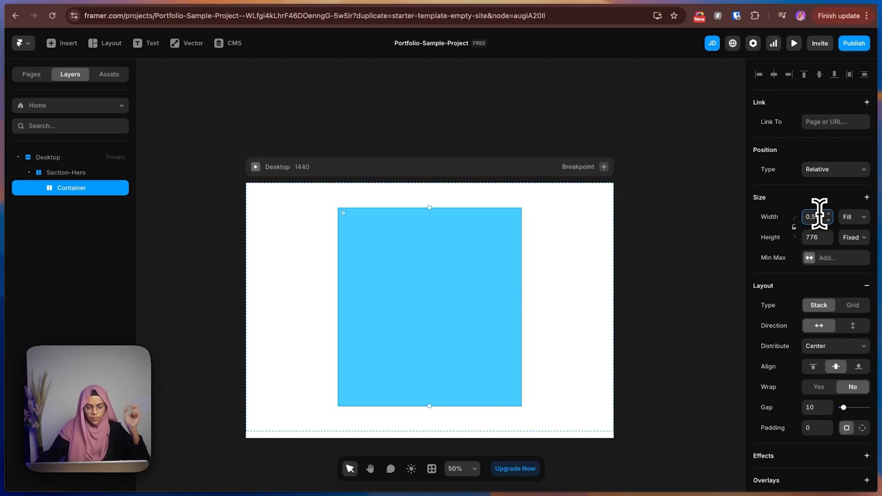
pyautogui.press('super+z')
pyautogui.press('super+z')
pyautogui.press('super+z')
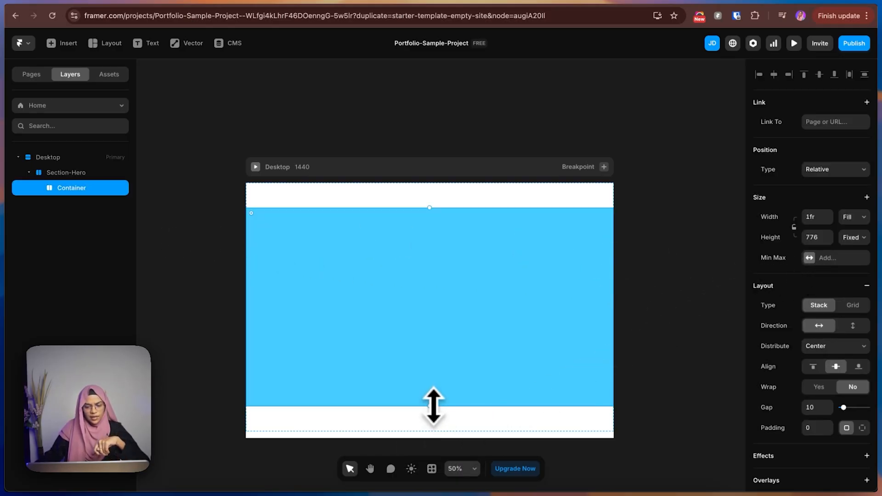
# Set Container's height to Fill and review the size settings of Section-Hero.
pyautogui.moveTo(433, 407); pyautogui.dragTo(433, 419)
pyautogui.click(854, 237)
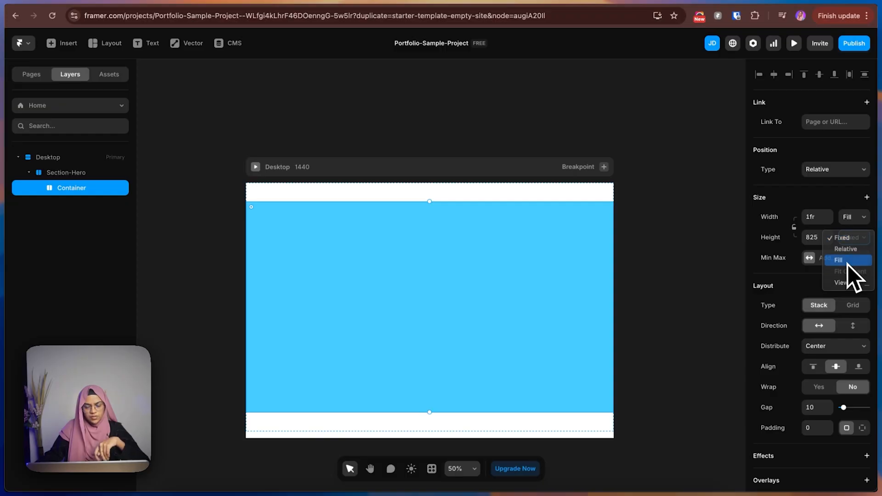
pyautogui.click(848, 262)
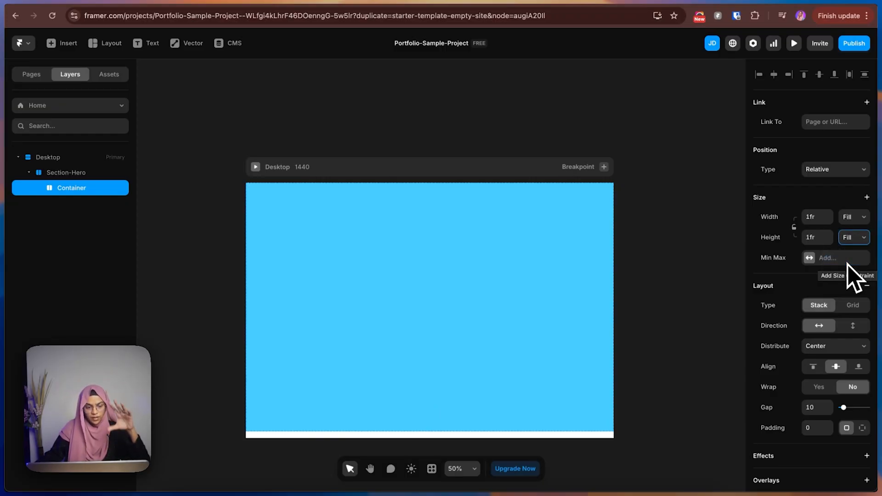
pyautogui.press('super+z')
pyautogui.click(857, 239)
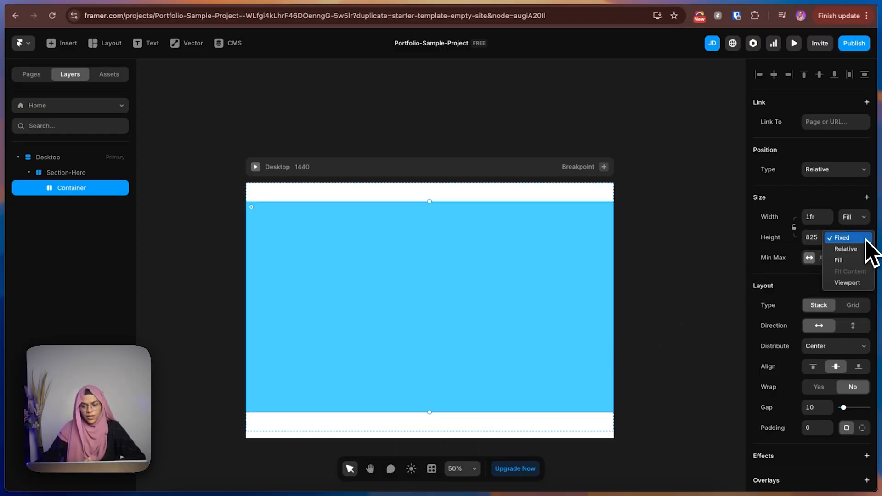
pyautogui.click(849, 258)
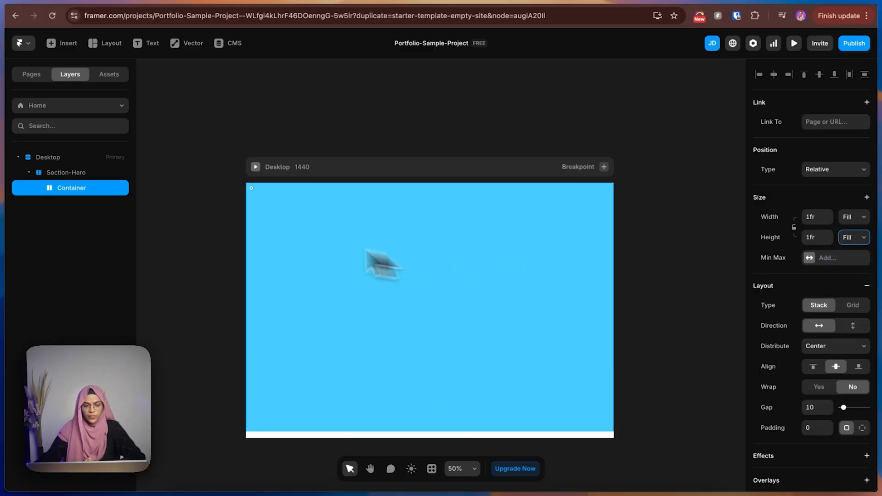
pyautogui.click(70, 175)
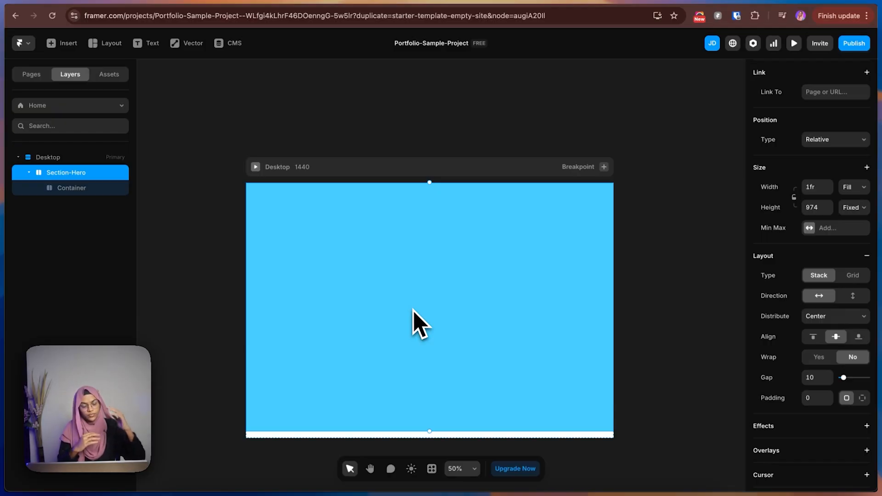
# Add a fixed maximum width of 1360 to Container.
pyautogui.click(79, 195)
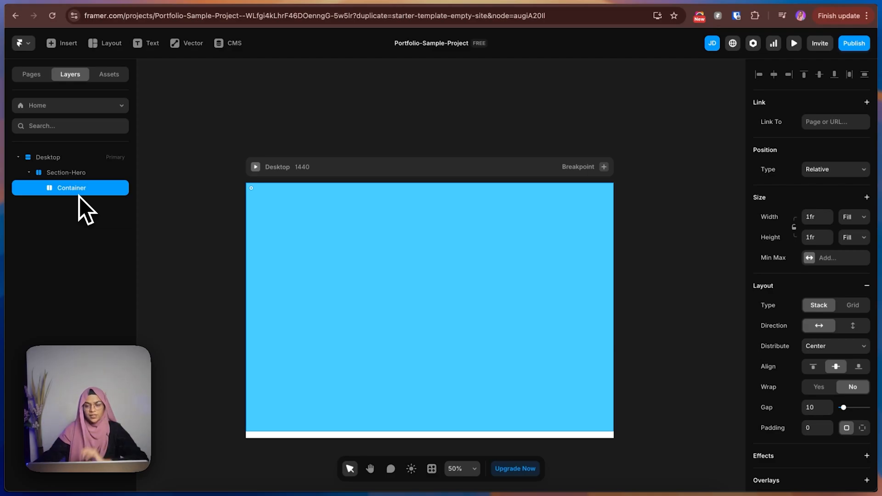
pyautogui.click(810, 264)
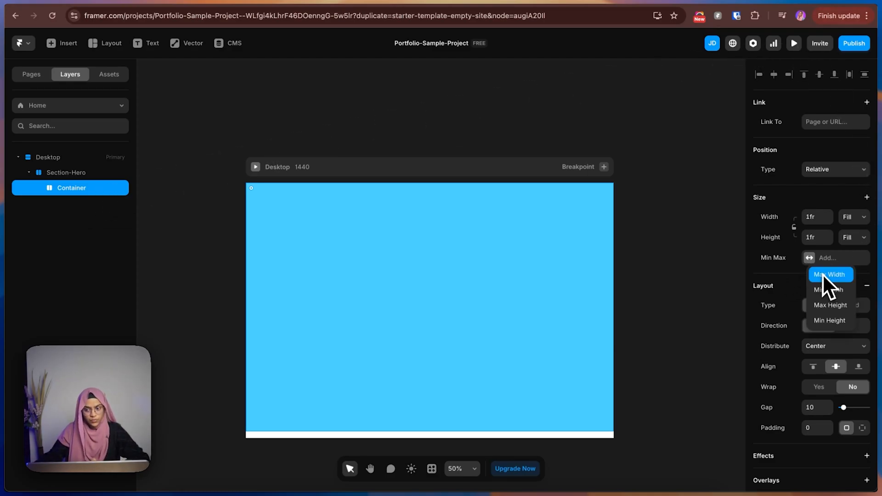
pyautogui.click(822, 274)
pyautogui.click(853, 260)
pyautogui.click(851, 273)
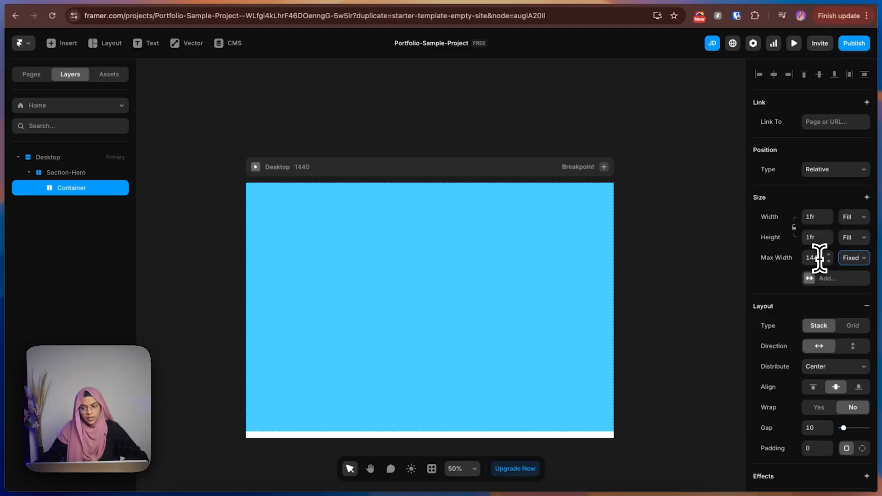
pyautogui.click(819, 258)
pyautogui.write('13600')
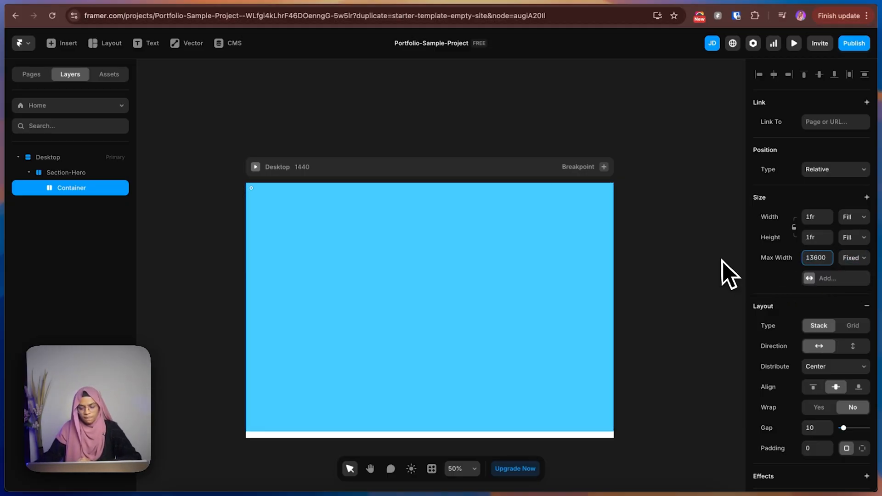
pyautogui.press('BackSpace')
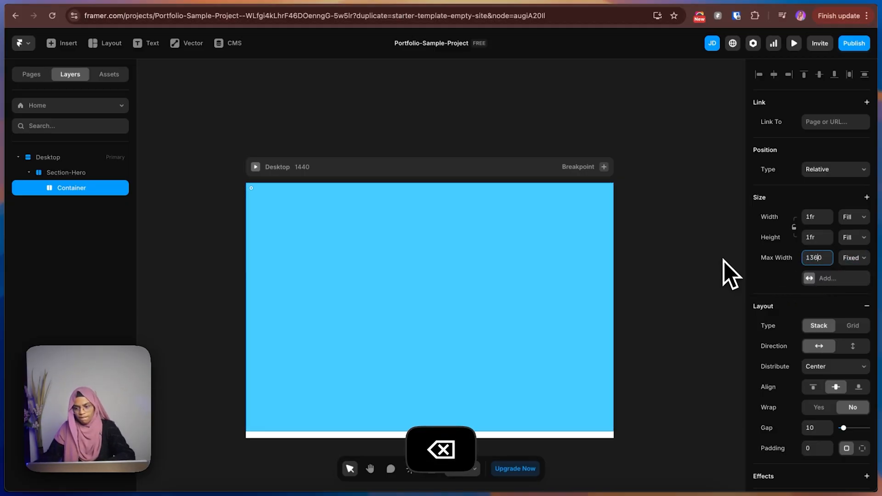
pyautogui.click(636, 255)
pyautogui.click(550, 251)
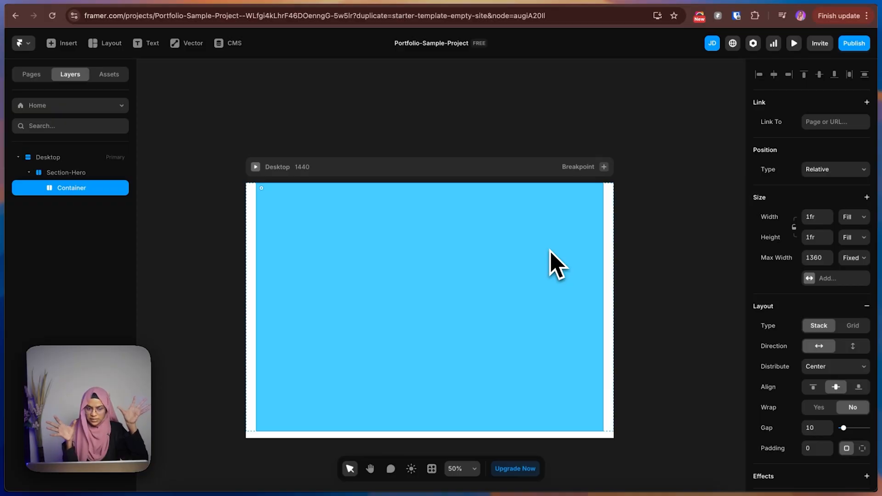
# Switch to the Figma design, check the width of the hero's header frame, and return to Framer.
pyautogui.click(770, 2)
pyautogui.click(358, 90)
pyautogui.click(344, 146)
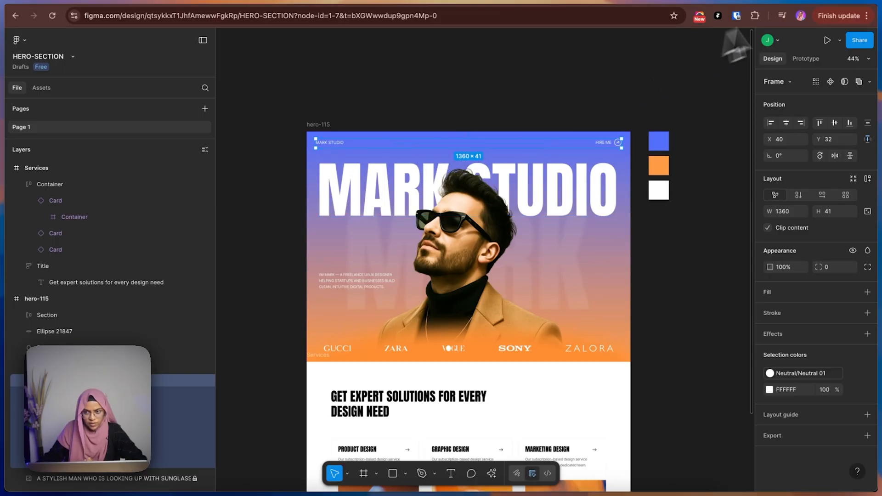
pyautogui.click(799, 2)
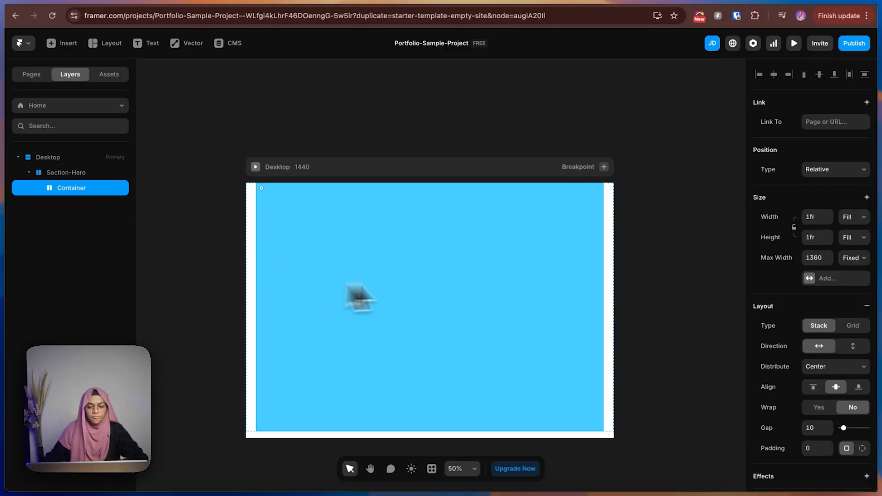
# Remove the light blue fill from Container.
pyautogui.scroll(-5, 780, 404)
pyautogui.click(863, 402)
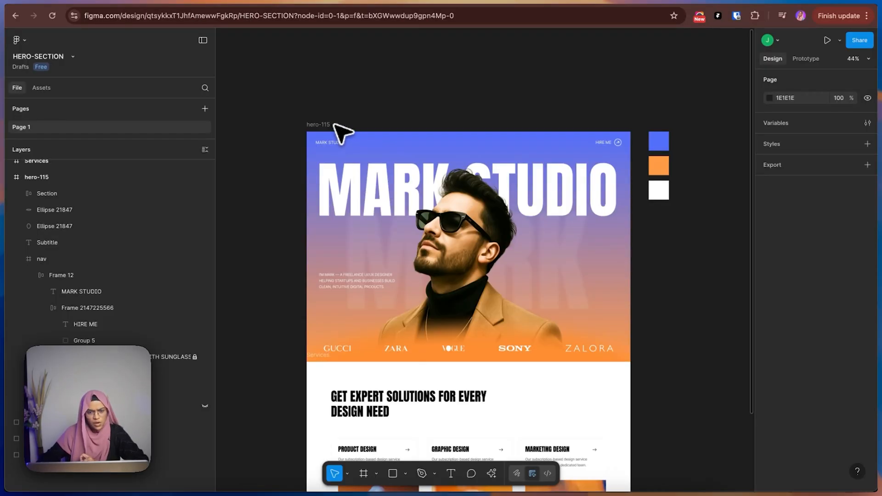
pyautogui.click(328, 134)
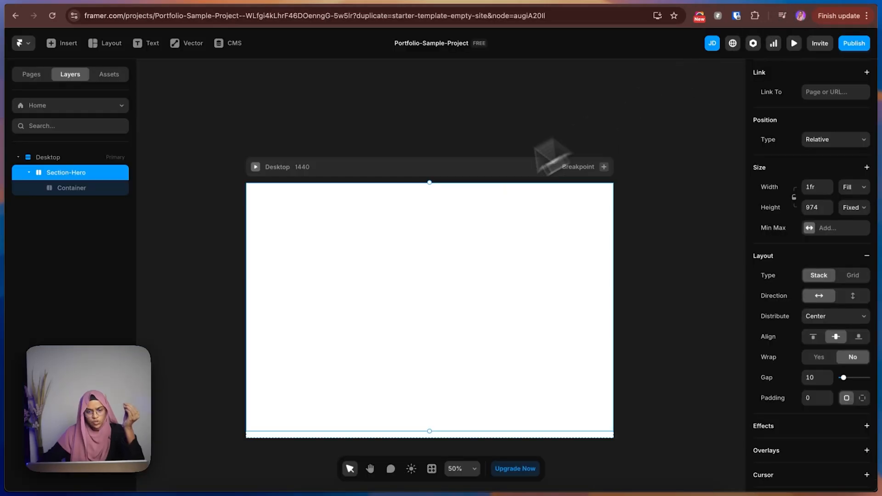
# Add a light blue fill back to Container.
pyautogui.click(69, 189)
pyautogui.scroll(-5, 840, 367)
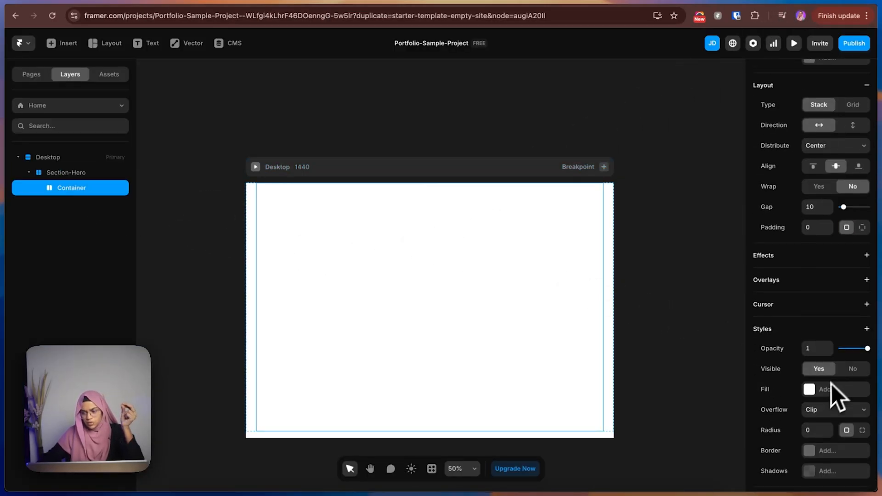
pyautogui.click(830, 387)
pyautogui.click(479, 134)
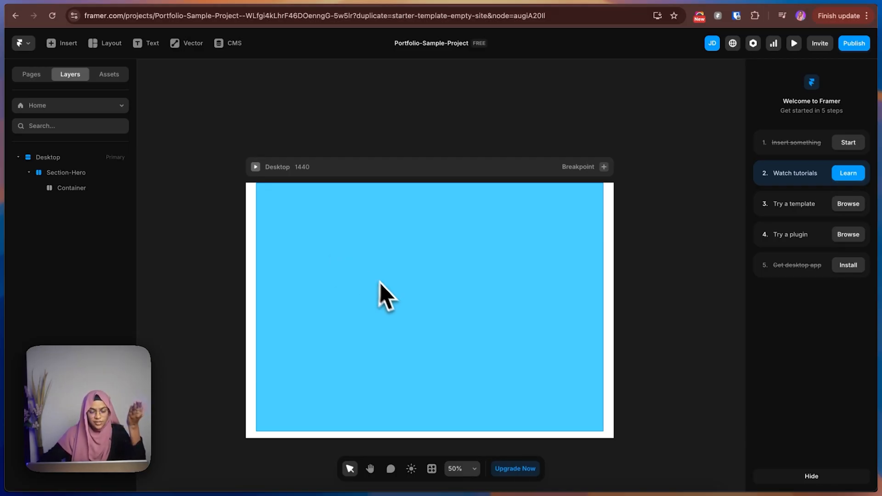
# Remove the light blue fill from Container inside Section-Hero.
pyautogui.click(389, 291)
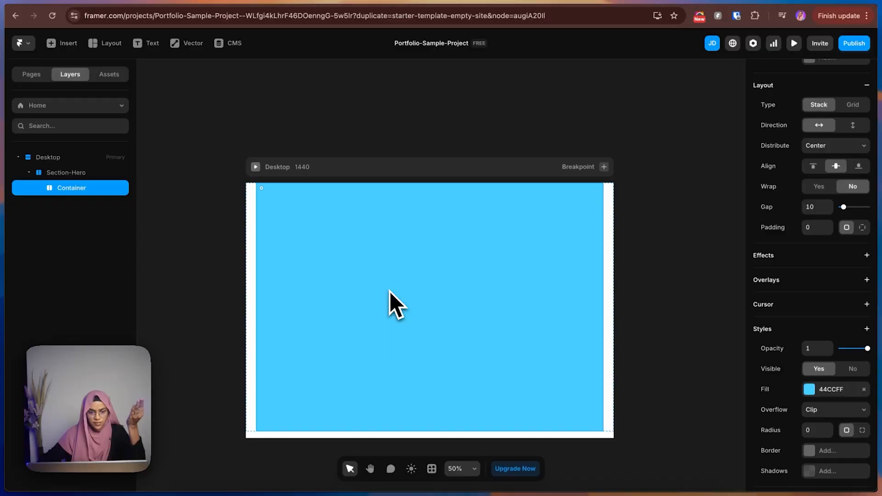
pyautogui.click(92, 172)
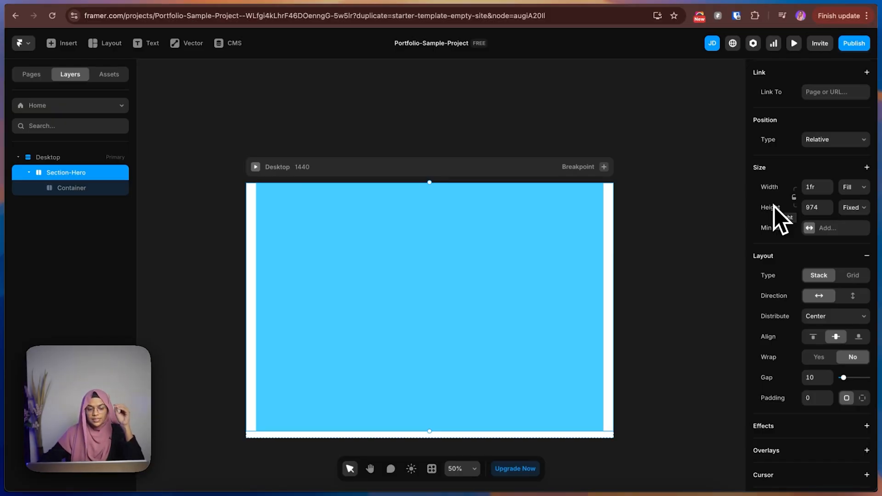
pyautogui.click(71, 193)
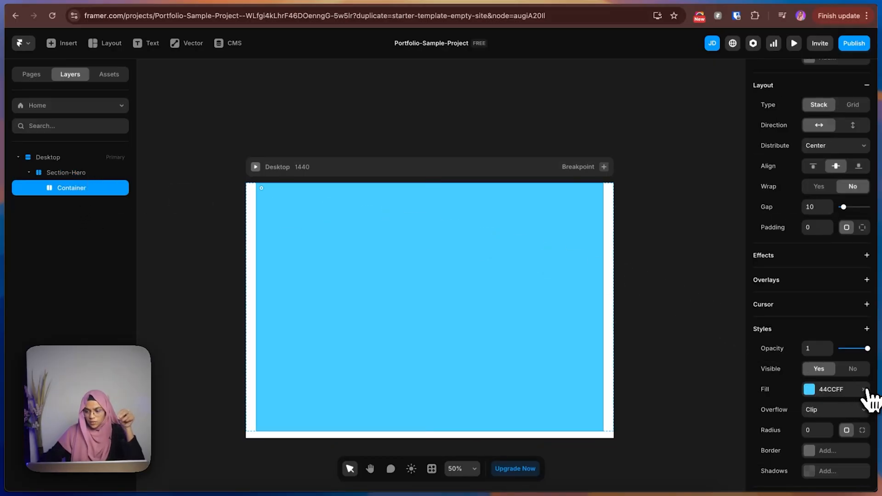
pyautogui.click(863, 389)
# Check the hero background in the Figma design, return to Framer, and give Section-Hero a linear gradient fill.
pyautogui.click(76, 175)
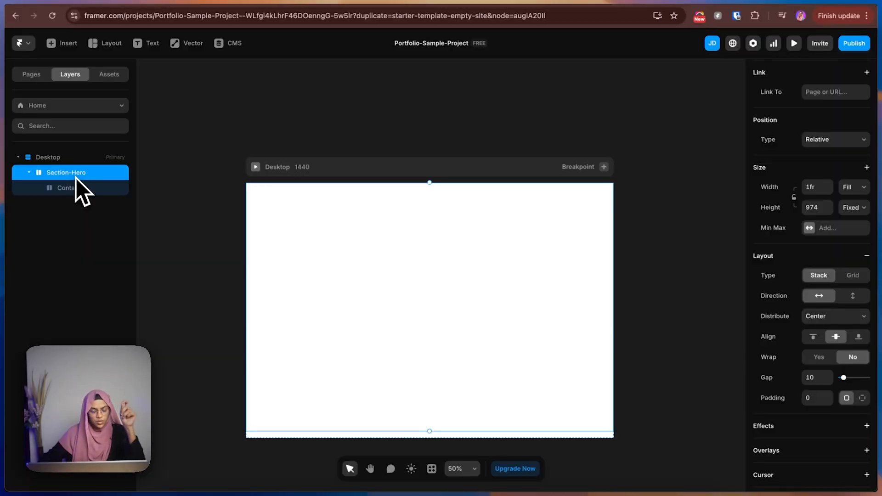
pyautogui.click(774, 2)
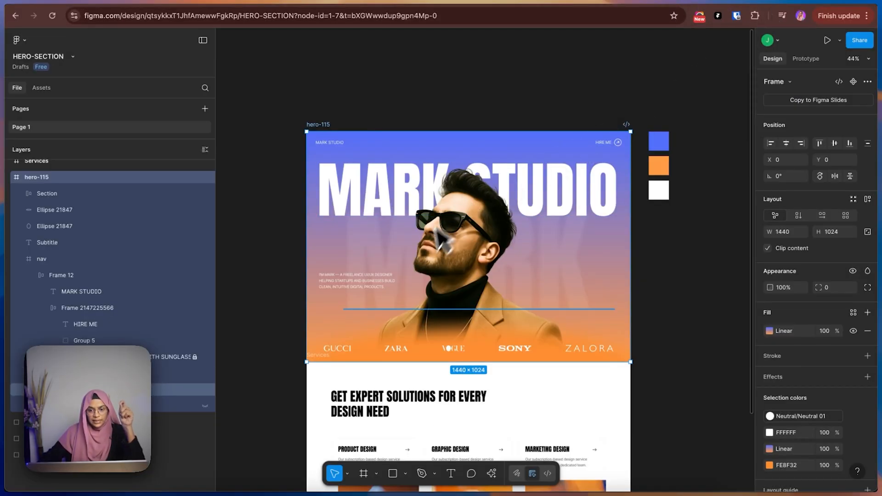
pyautogui.click(817, 3)
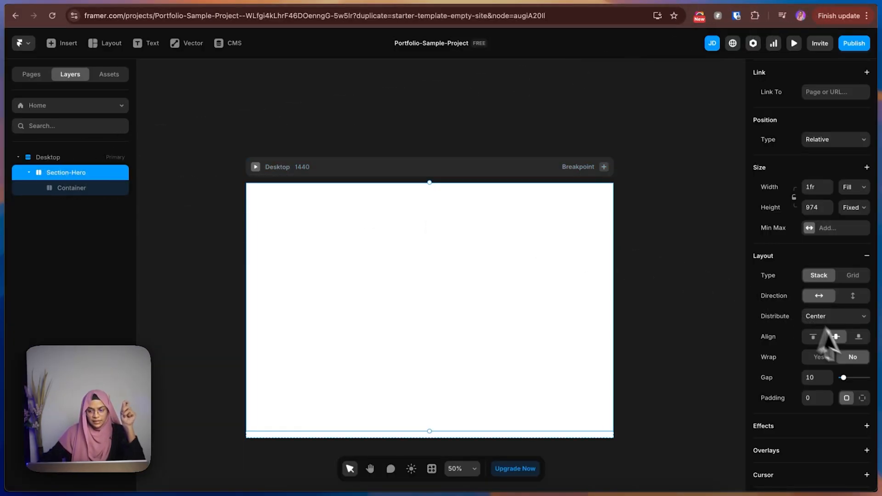
pyautogui.scroll(-4, 846, 404)
pyautogui.click(820, 377)
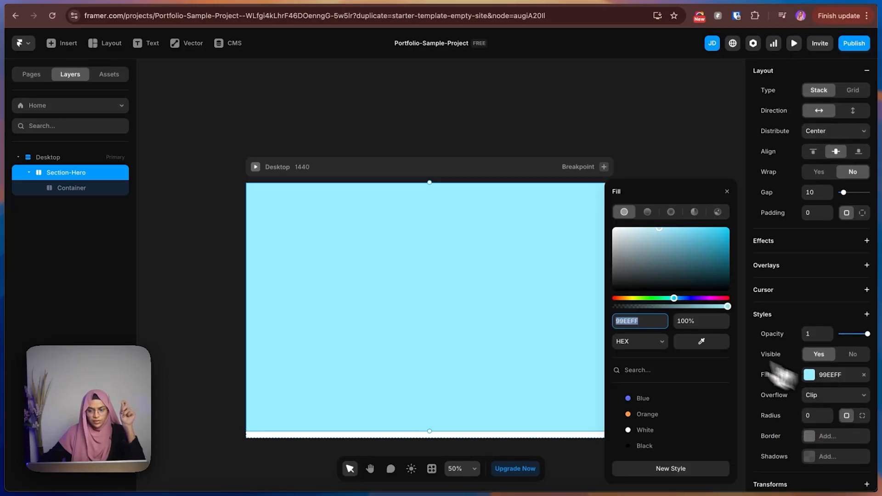
pyautogui.click(647, 212)
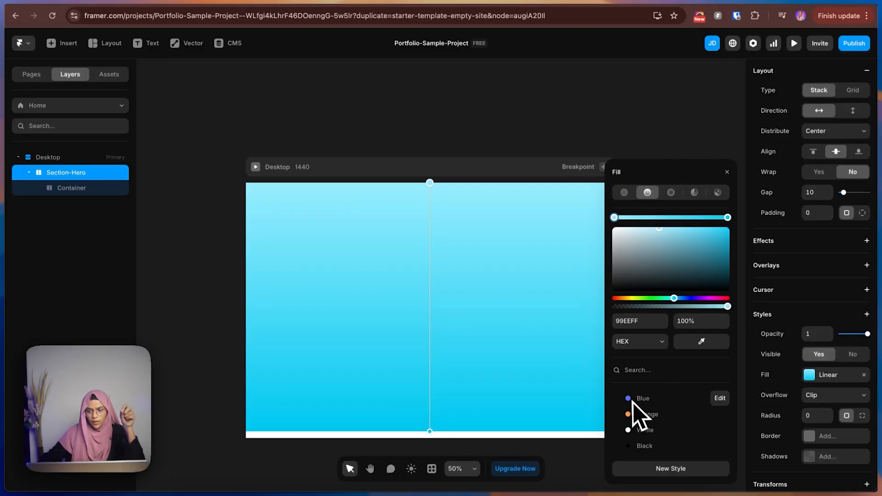
# Set Section-Hero's gradient start to the Blue style and its end to Orange, and compare it with the Figma hero.
pyautogui.click(634, 400)
pyautogui.click(728, 217)
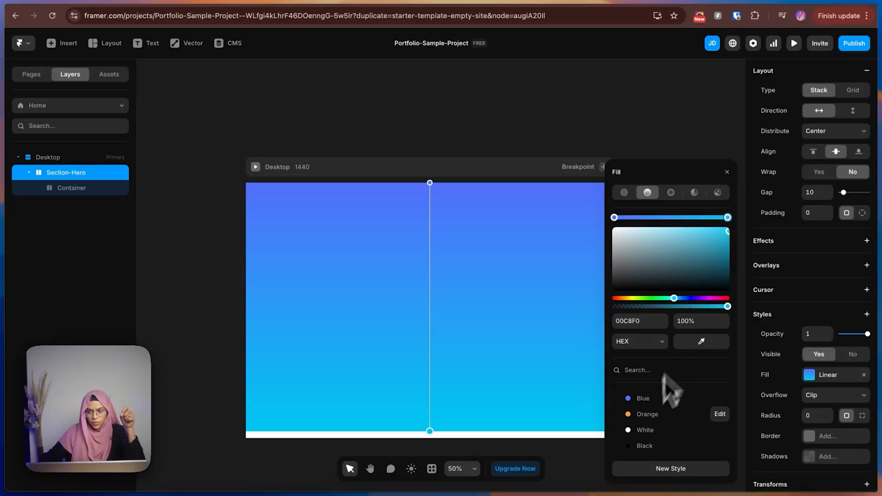
pyautogui.click(646, 416)
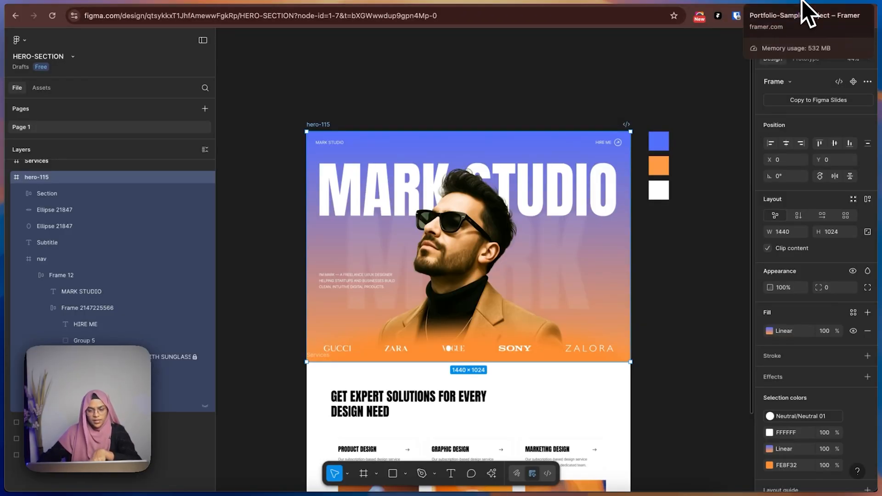
pyautogui.click(803, 2)
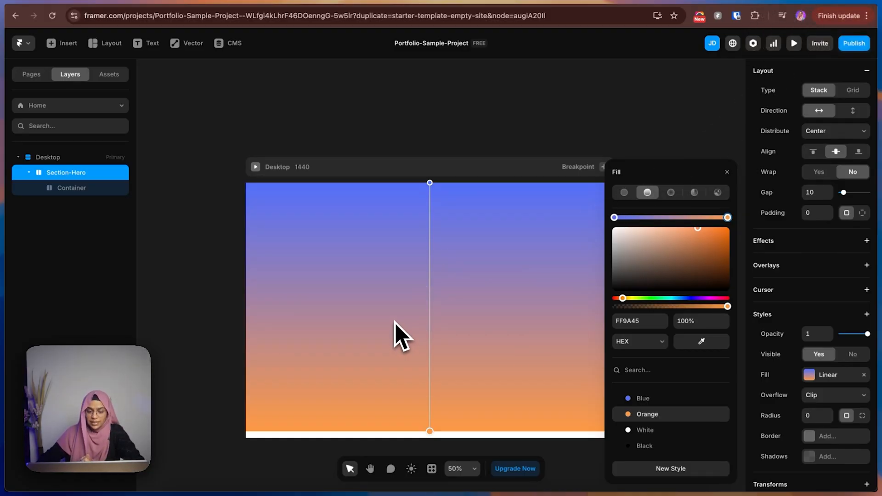
pyautogui.click(371, 111)
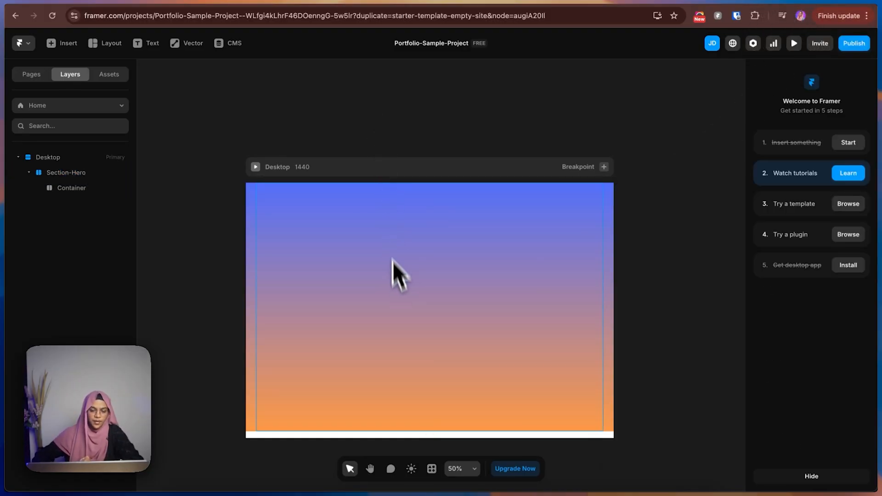
# Add a text layer with the placeholder "gfdddffgfgf" inside Container.
pyautogui.click(398, 293)
pyautogui.click(774, 1)
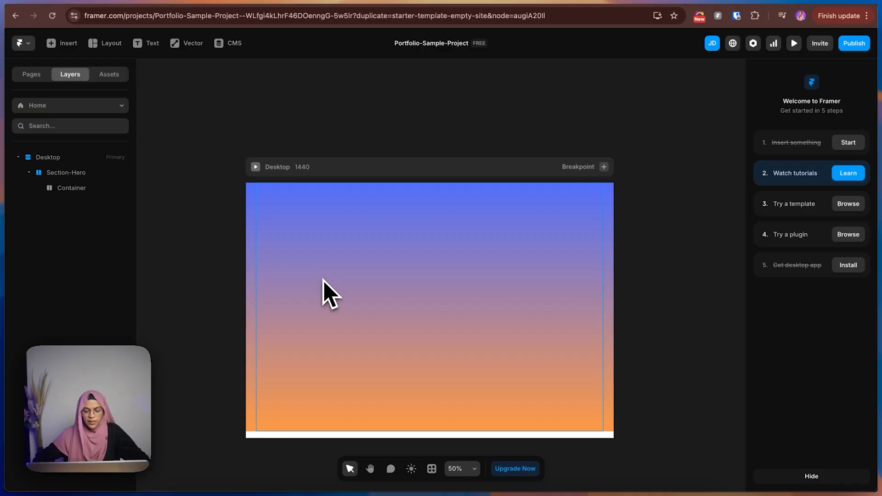
pyautogui.press('t')
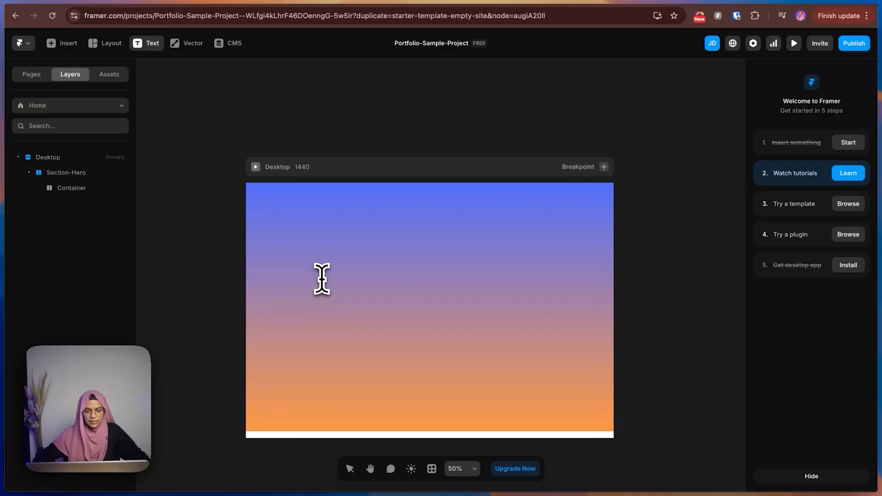
pyautogui.click(316, 253)
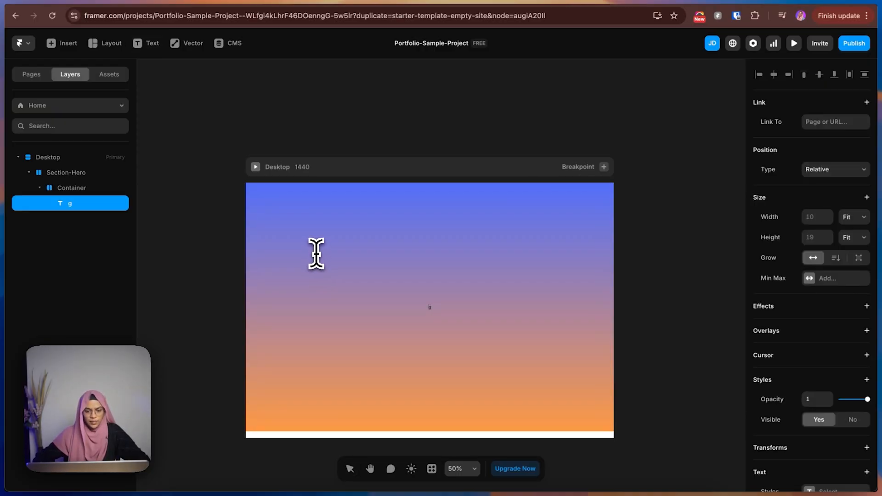
pyautogui.write('gfdddffgfgf')
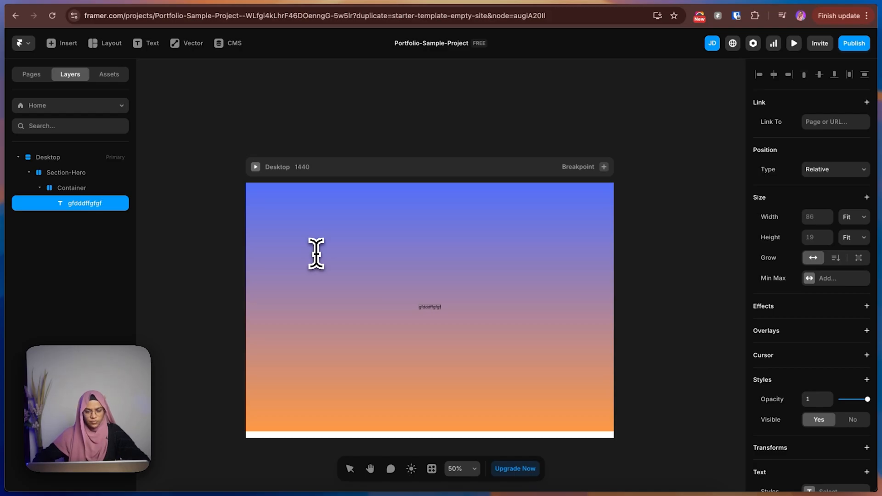
pyautogui.press('Escape')
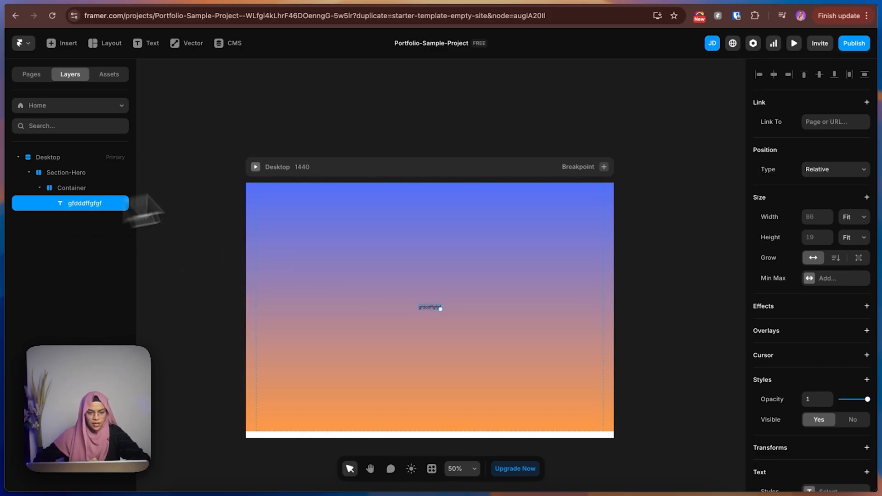
# Switch to the Figma design, copy the large MARK STUDIO heading's text, and return to Framer.
pyautogui.click(770, 1)
pyautogui.doubleClick(378, 188)
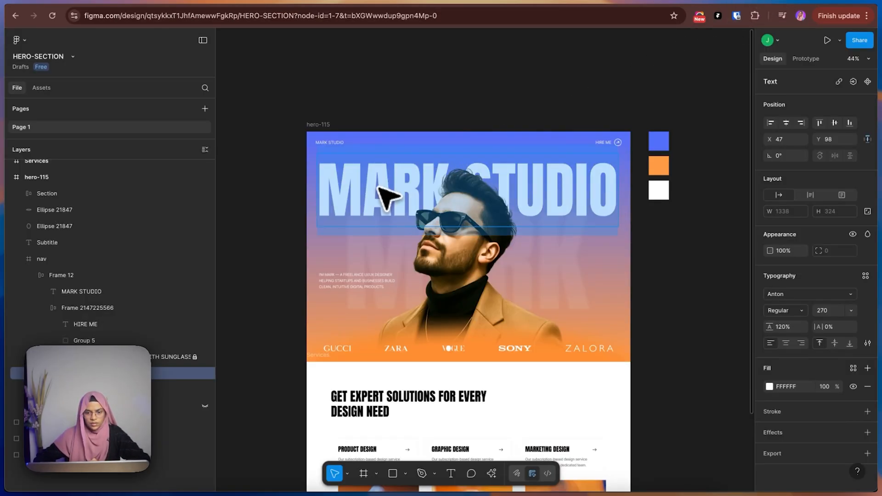
pyautogui.press('super+c')
pyautogui.click(799, 2)
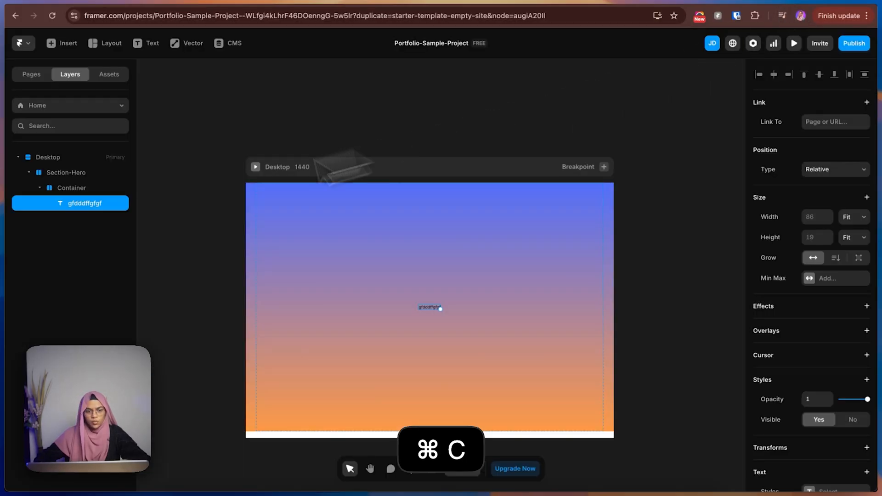
# Replace the placeholder text in Container with the copied "MARK STUDIO".
pyautogui.scroll(-3, 817, 375)
pyautogui.doubleClick(838, 405)
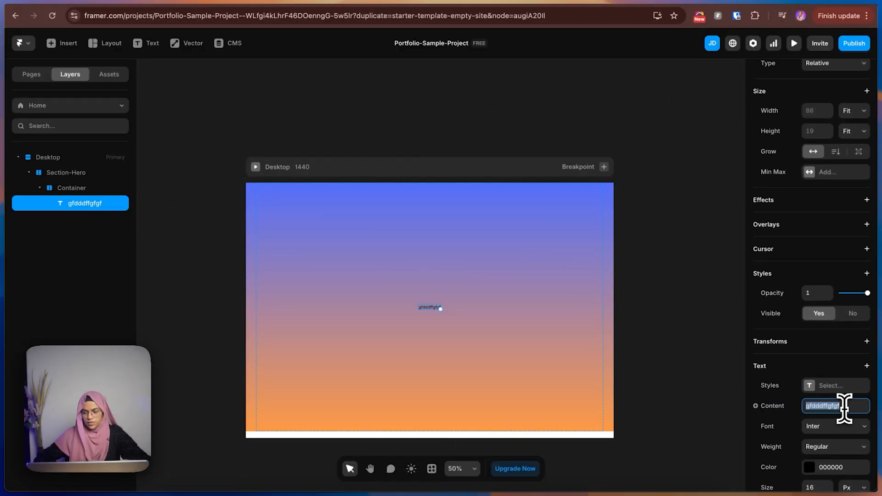
pyautogui.click(625, 310)
pyautogui.click(427, 310)
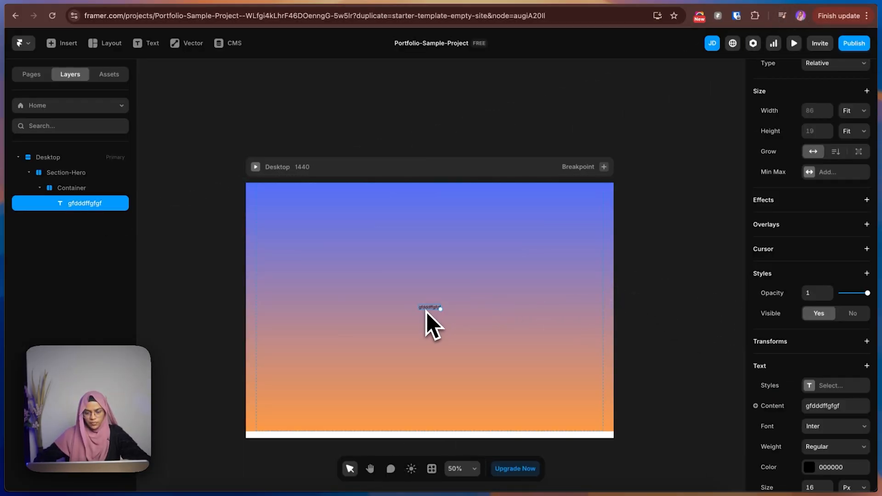
pyautogui.doubleClick(427, 309)
pyautogui.press('super+v')
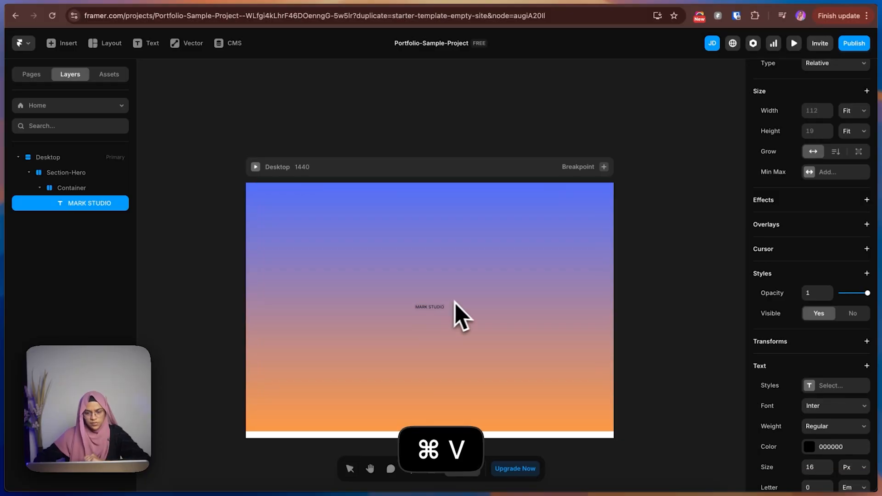
pyautogui.click(76, 202)
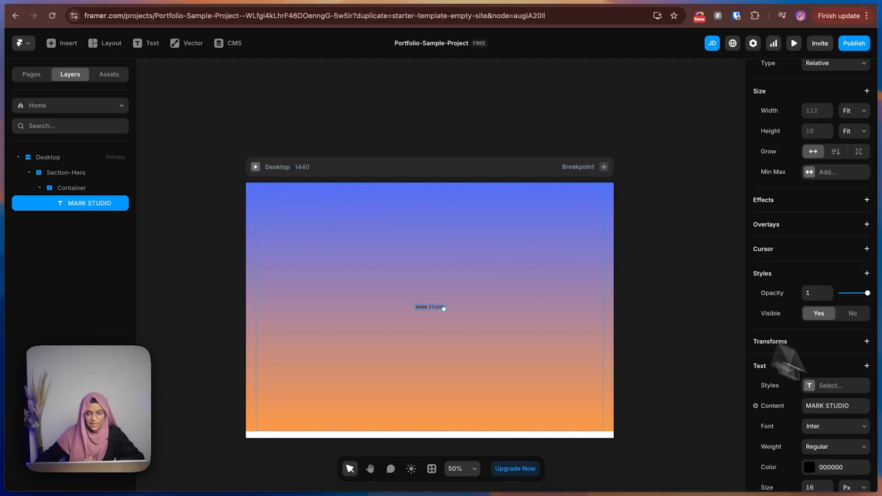
# Apply the Heading 1 text style to the MARK STUDIO text.
pyautogui.scroll(-3, 796, 373)
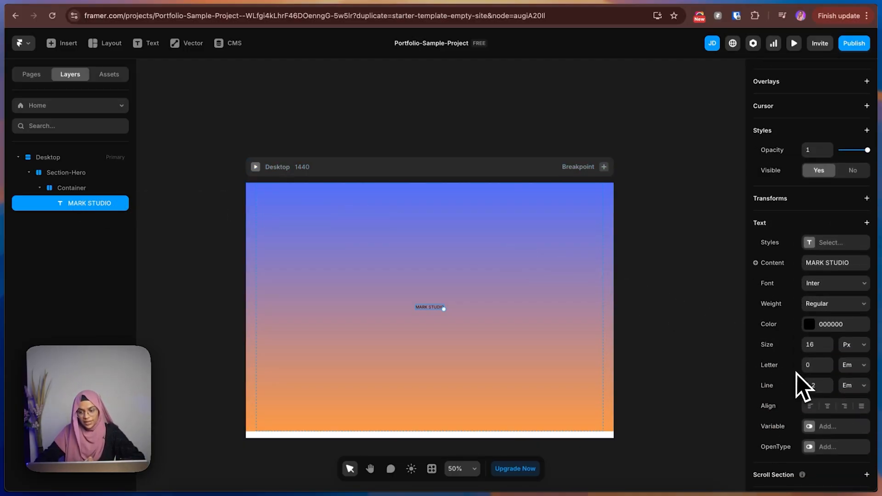
pyautogui.click(815, 250)
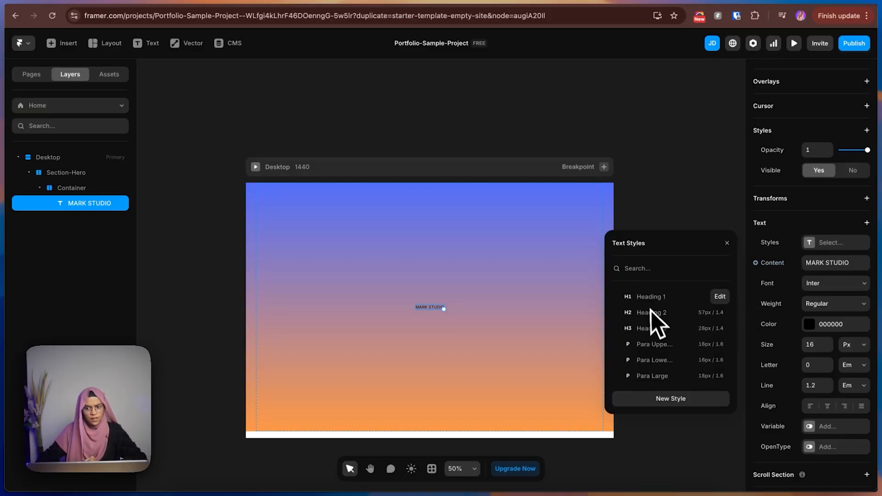
pyautogui.click(649, 297)
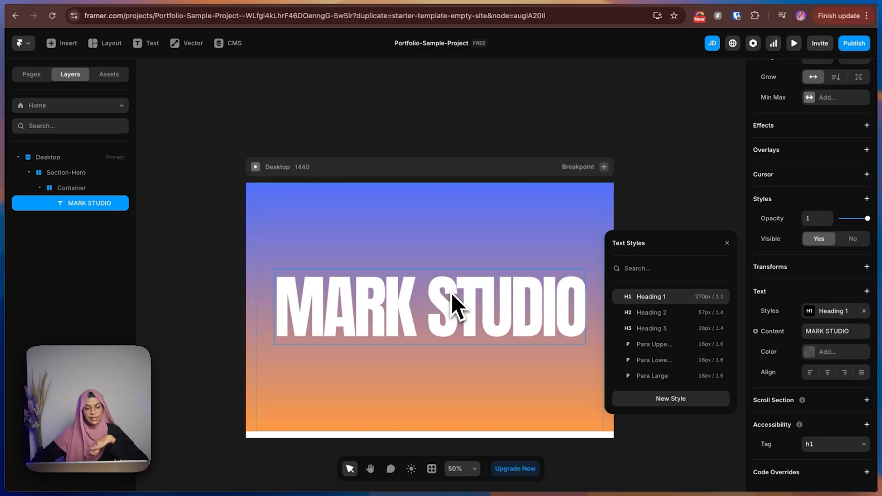
pyautogui.click(442, 255)
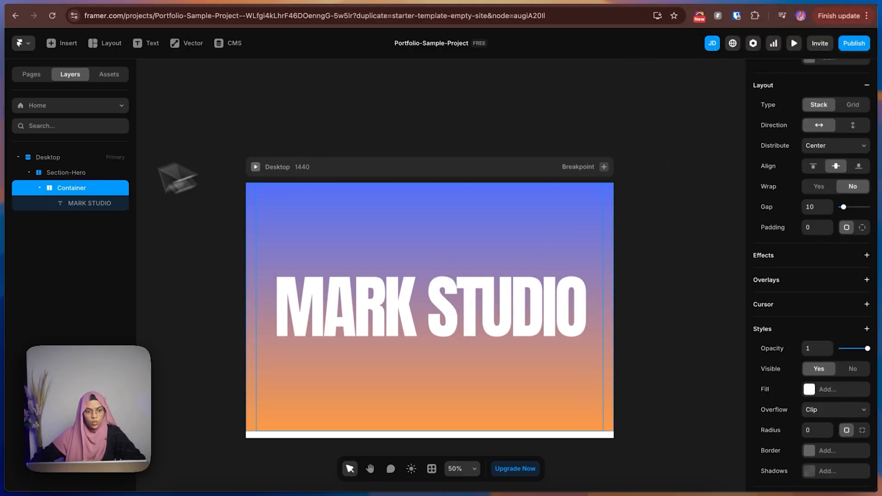
pyautogui.click(74, 209)
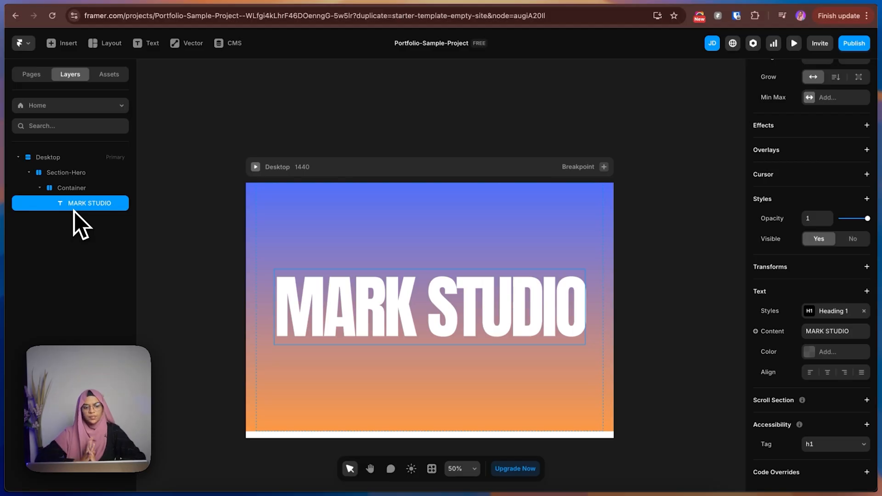
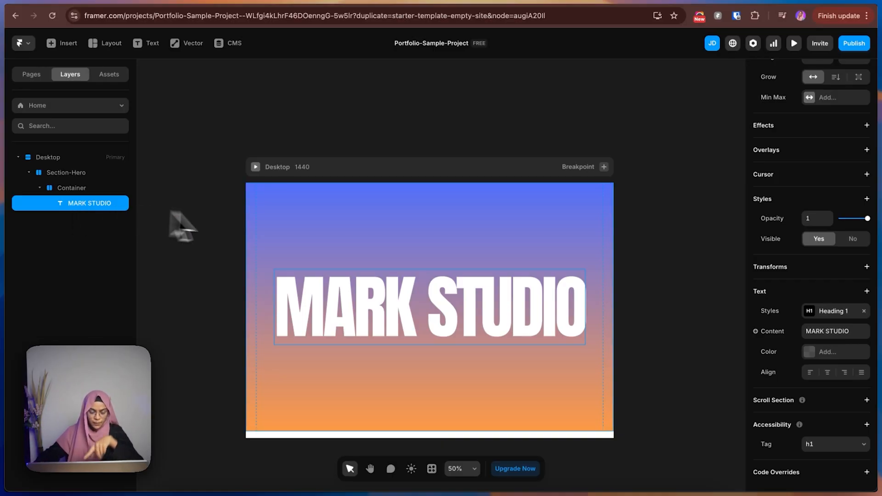
# Wrap the MARK STUDIO text inside Container in a stack and rename the stack Title Wrap.
pyautogui.rightClick(95, 209)
pyautogui.click(87, 207)
pyautogui.rightClick(86, 207)
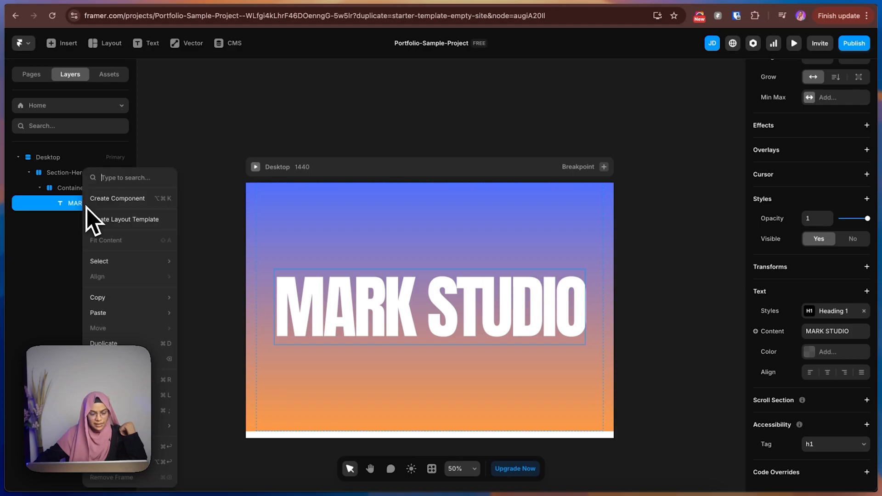
pyautogui.click(110, 470)
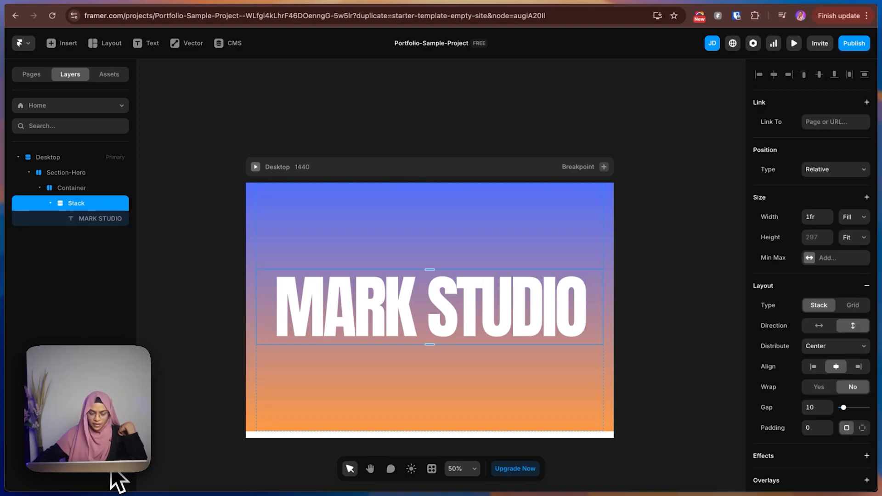
pyautogui.doubleClick(90, 208)
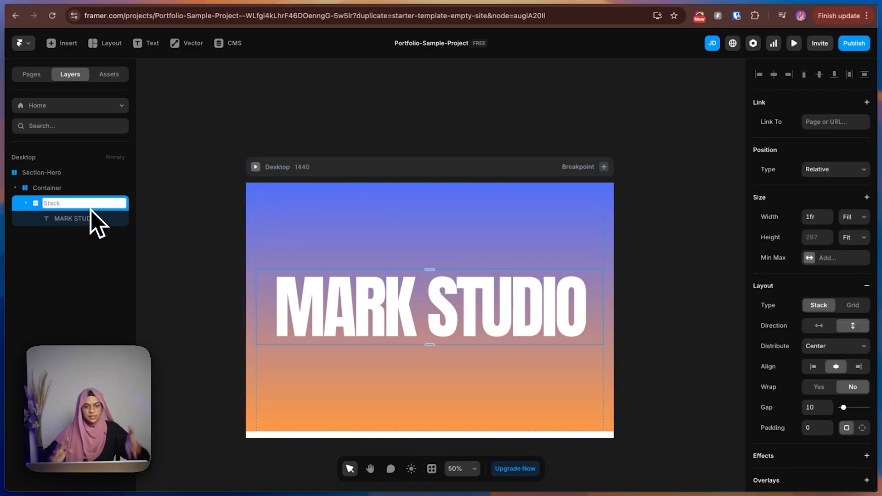
pyautogui.write('Title Wrap')
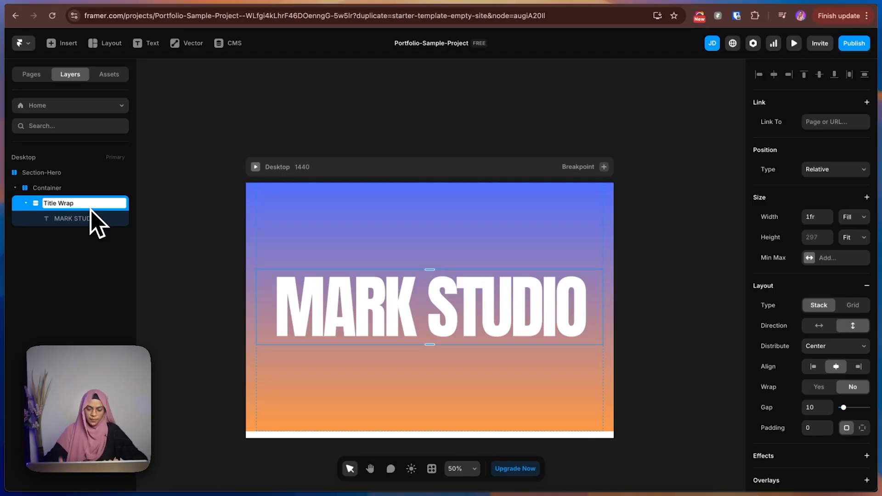
pyautogui.press('Return')
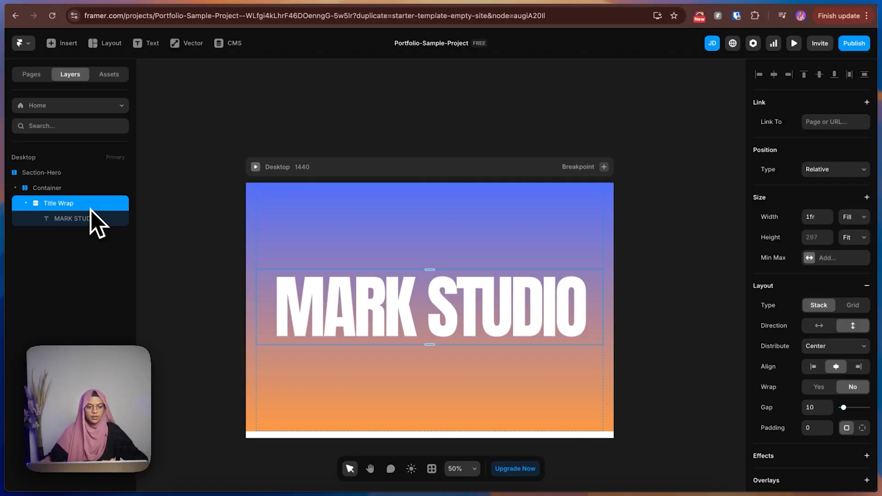
pyautogui.click(24, 204)
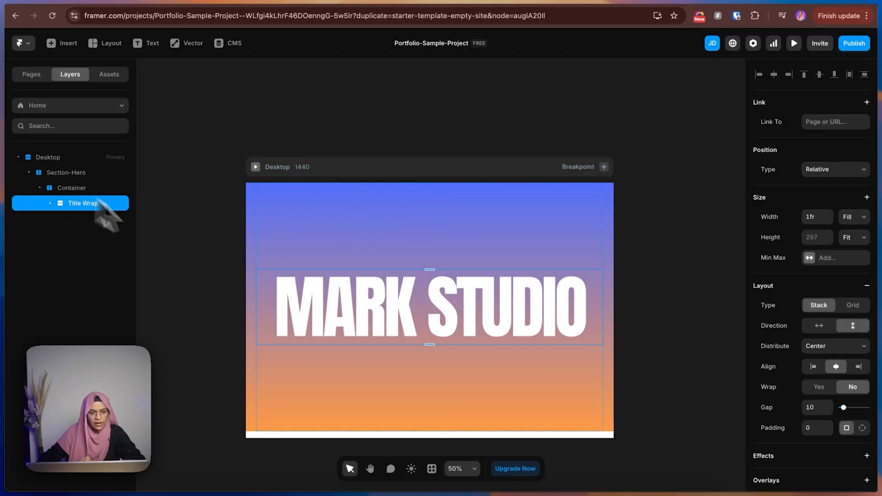
pyautogui.click(186, 251)
pyautogui.click(390, 257)
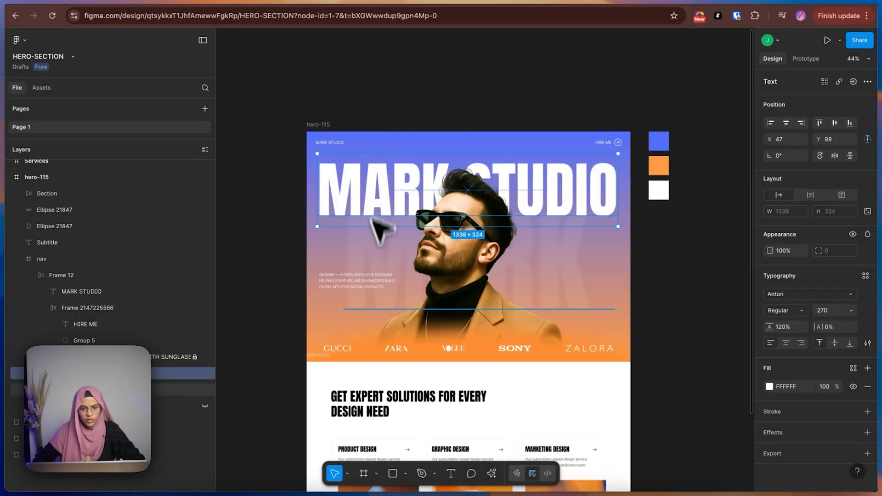
pyautogui.click(387, 266)
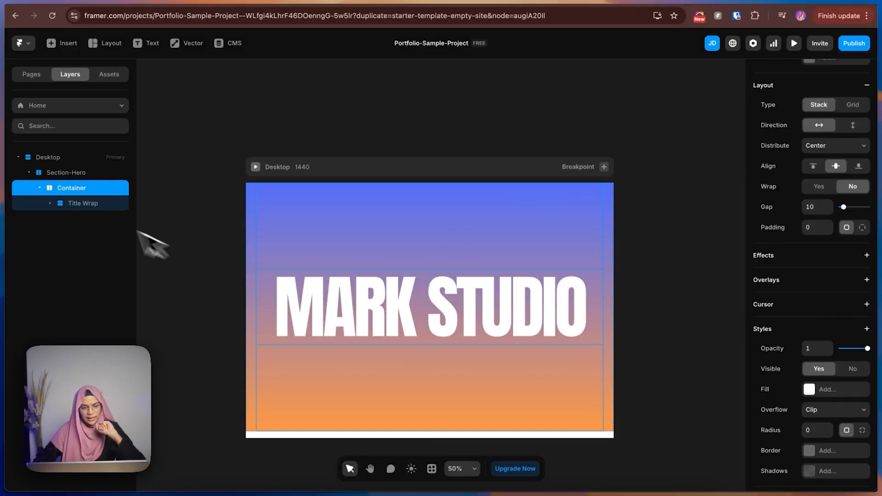
# Duplicate the MARK STUDIO text layer inside Title Wrap.
pyautogui.click(66, 205)
pyautogui.click(79, 223)
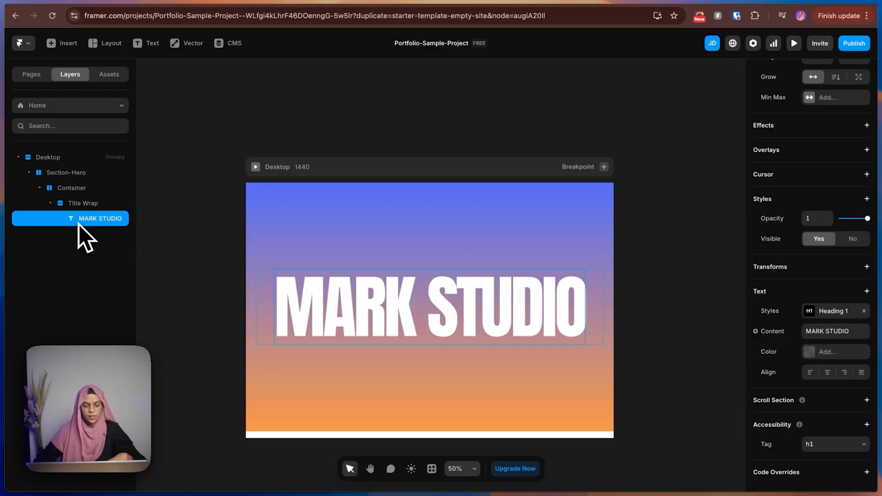
pyautogui.press('super+d')
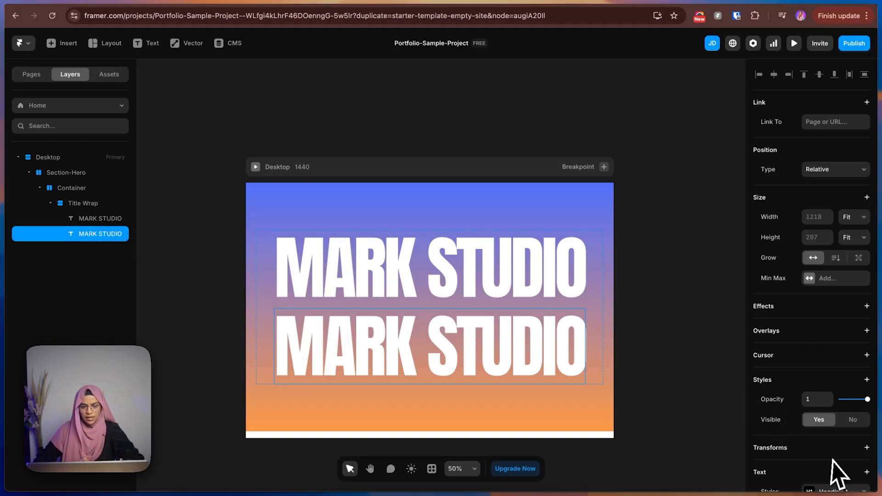
# Shorten the duplicated heading's text content to MARK.
pyautogui.scroll(-1, 832, 462)
pyautogui.scroll(-4, 833, 460)
pyautogui.click(855, 407)
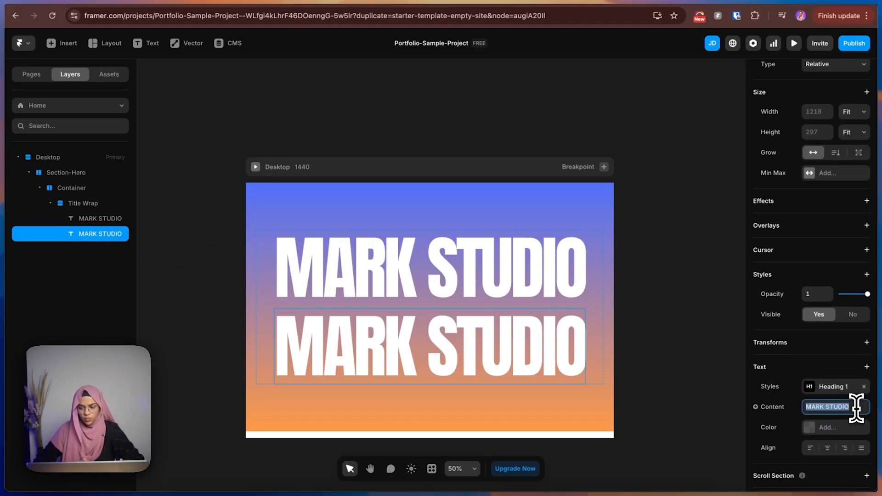
pyautogui.click(859, 407)
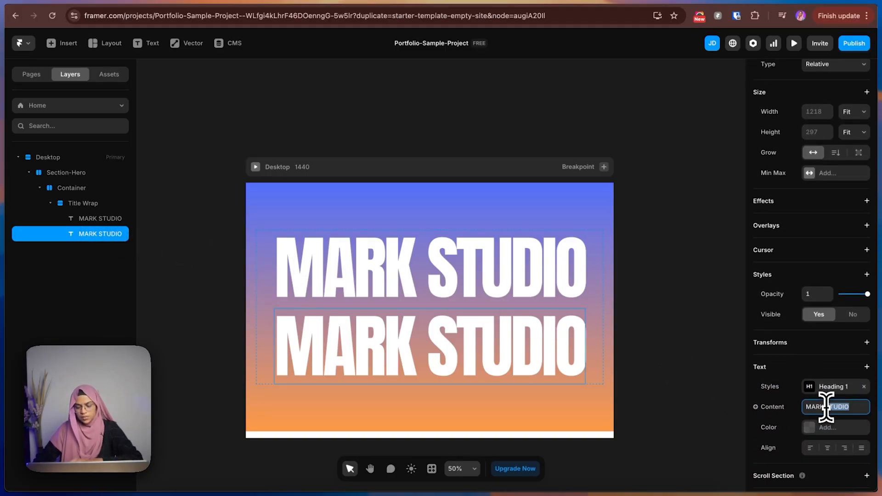
pyautogui.press('BackSpace')
pyautogui.press('BackSpace')
pyautogui.press('BackSpace')
pyautogui.press('BackSpace')
pyautogui.press('BackSpace')
pyautogui.press('BackSpace')
pyautogui.press('BackSpace')
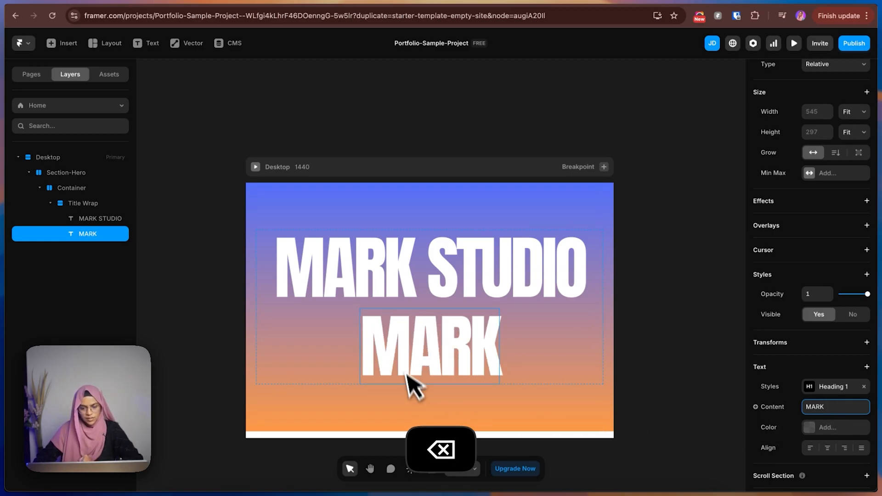
# Remove the Heading 1 style from the MARK text and set its accessibility tag to p.
pyautogui.click(838, 388)
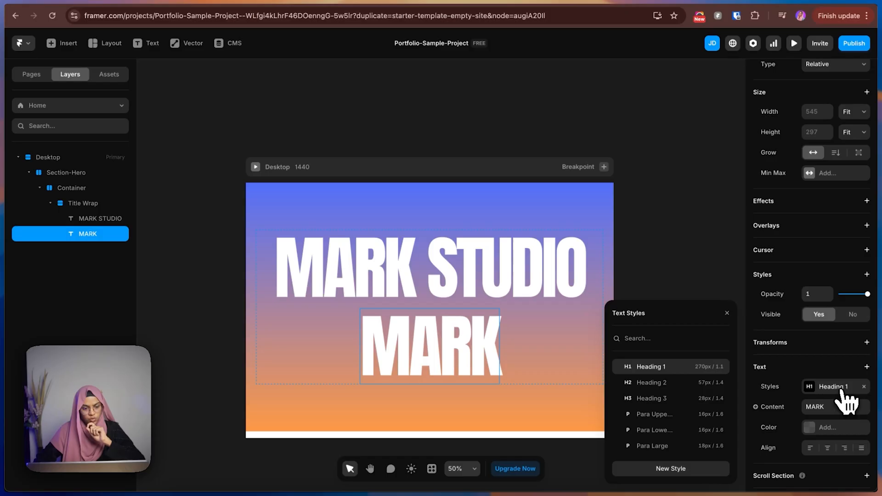
pyautogui.click(657, 217)
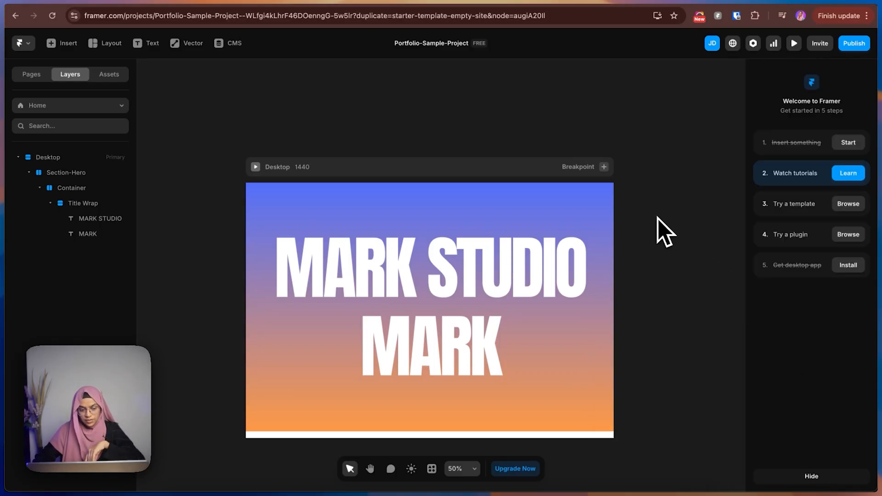
pyautogui.click(386, 329)
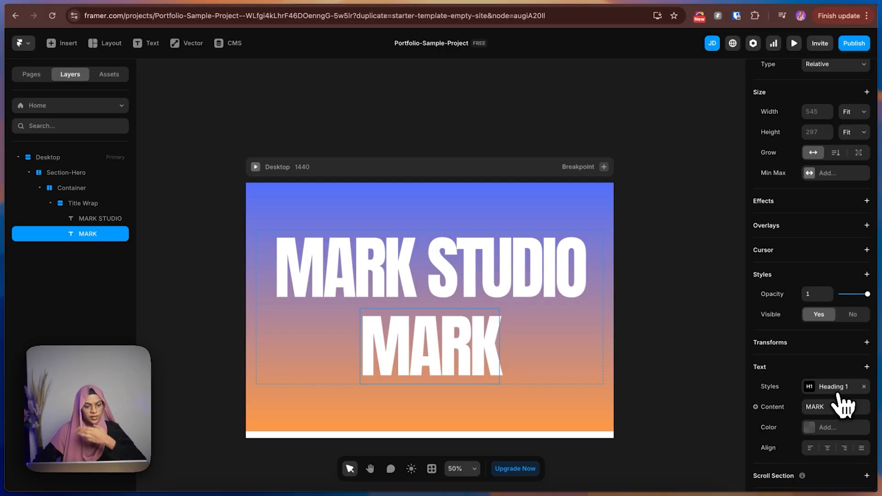
pyautogui.click(863, 386)
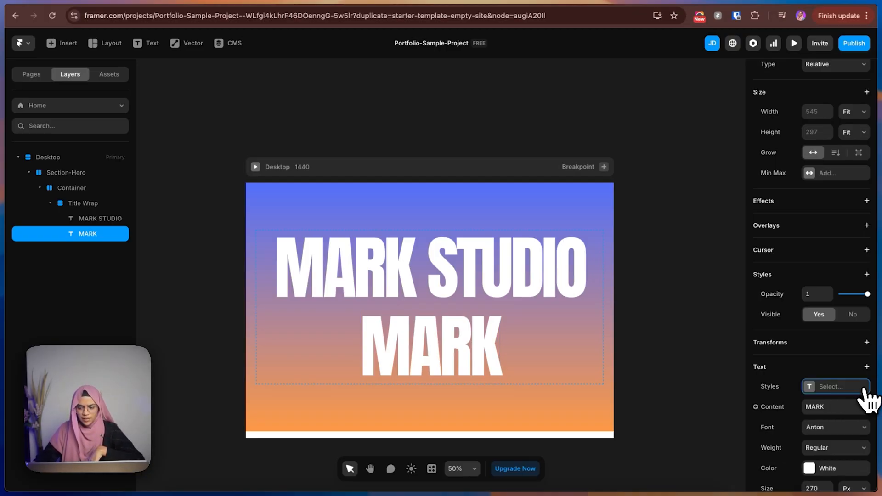
pyautogui.scroll(-5, 855, 400)
pyautogui.click(842, 446)
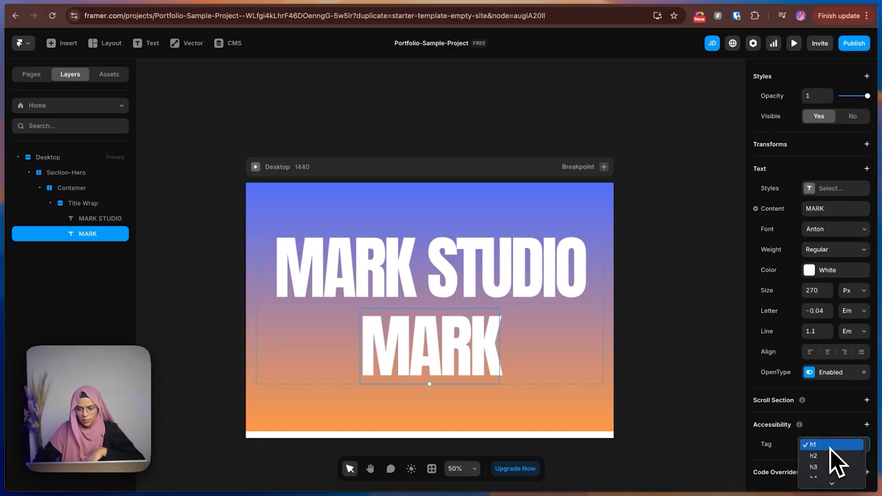
pyautogui.click(821, 461)
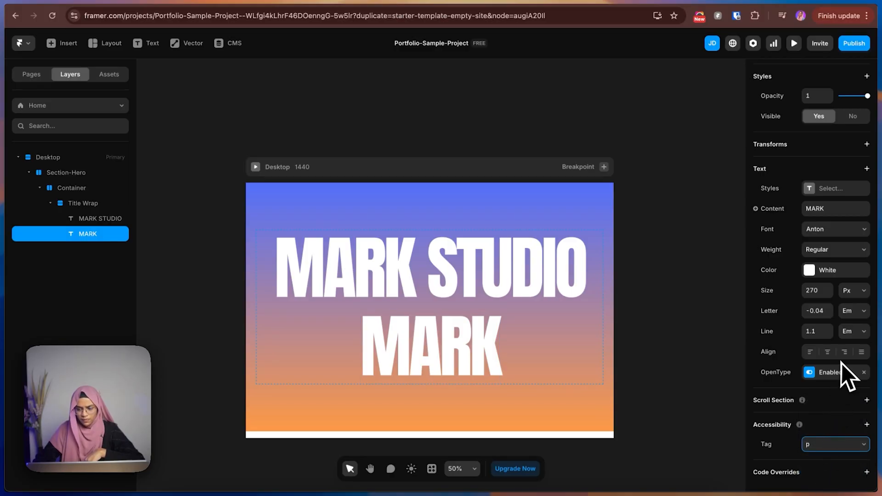
# Check the background MARK text's font size in the Figma design, and set the Framer MARK text's size to 500 px.
pyautogui.scroll(3, 841, 362)
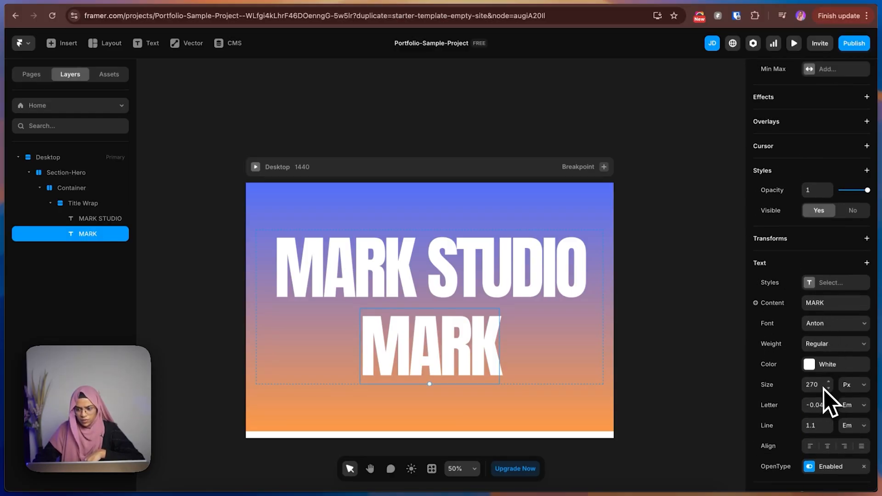
pyautogui.click(776, 1)
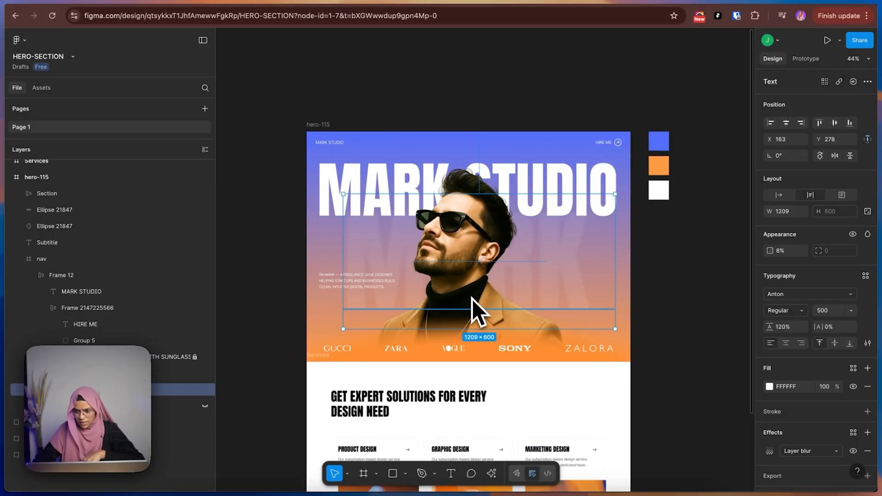
pyautogui.click(803, 1)
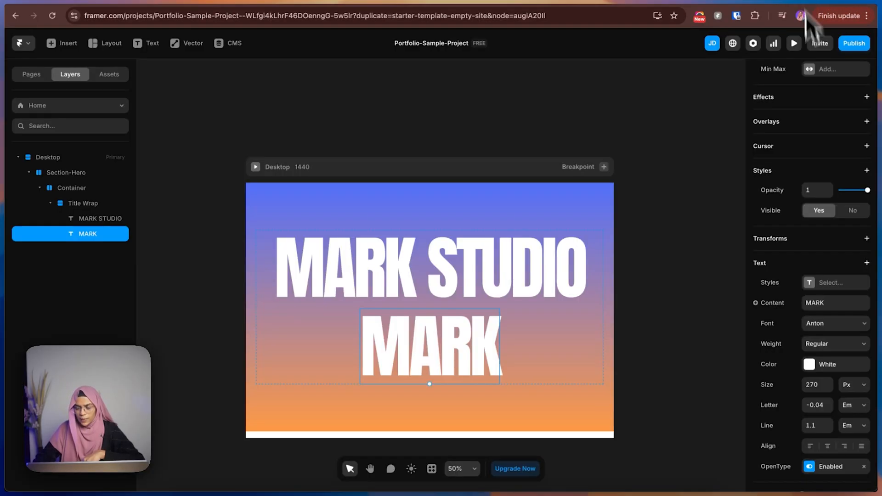
pyautogui.click(822, 384)
pyautogui.write('00')
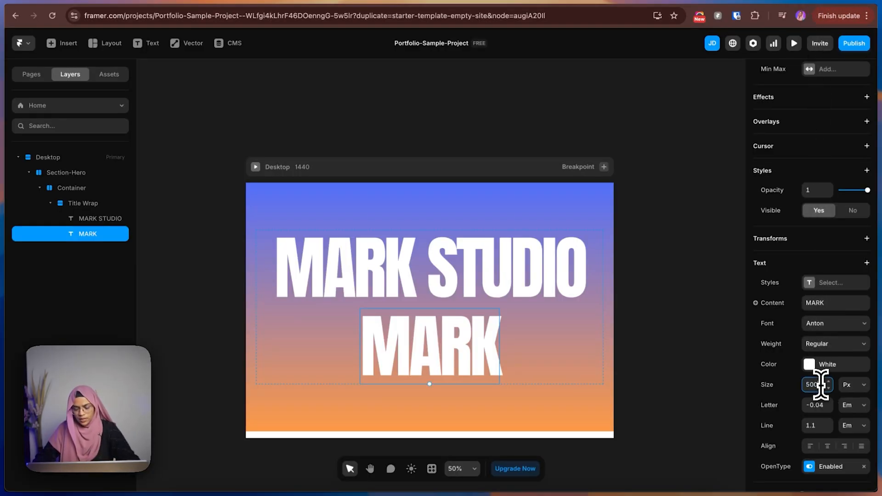
pyautogui.press('Return')
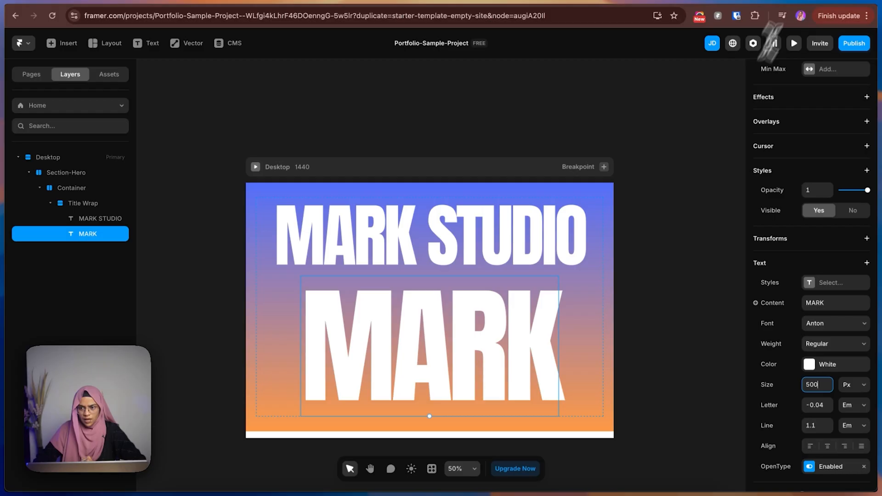
# Examine the background MARK text's layer blur effect in the Figma design, and return to the MARK text in Framer.
pyautogui.click(774, 1)
pyautogui.scroll(-2, 802, 368)
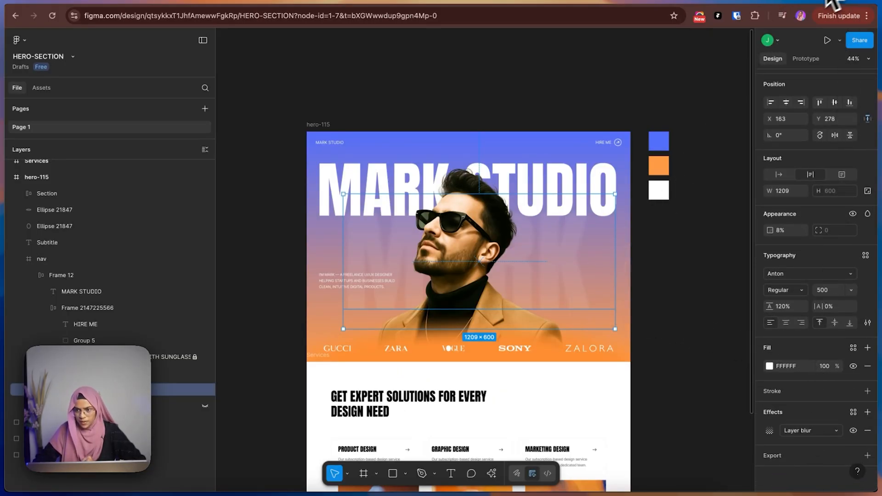
pyautogui.click(772, 434)
pyautogui.click(720, 470)
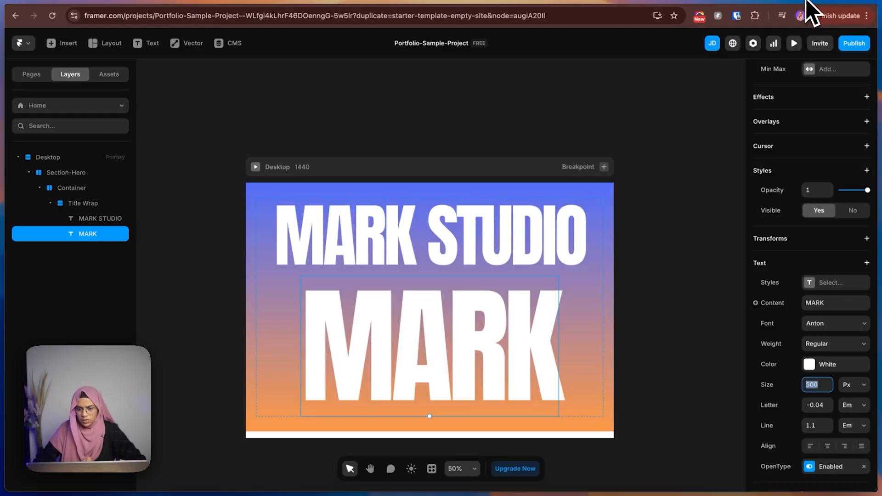
pyautogui.click(411, 363)
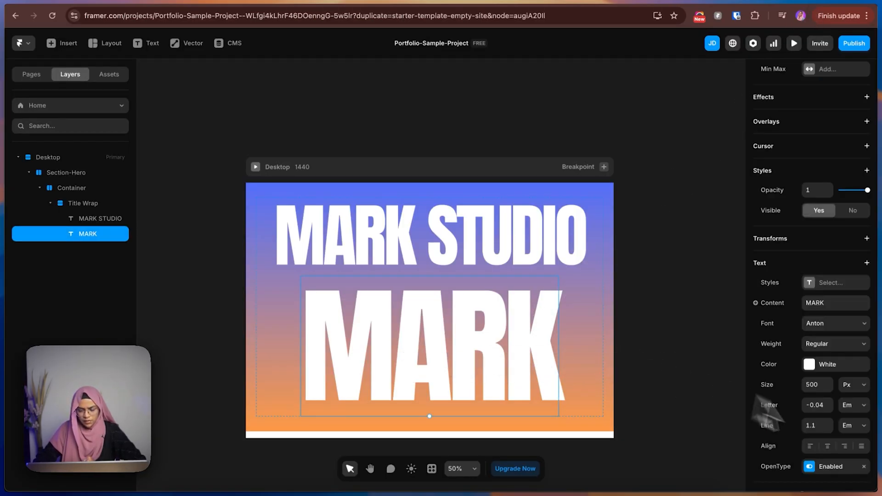
# Give the MARK text a linear gradient color with the first FFFFFF stop at 20% opacity.
pyautogui.scroll(-3, 843, 461)
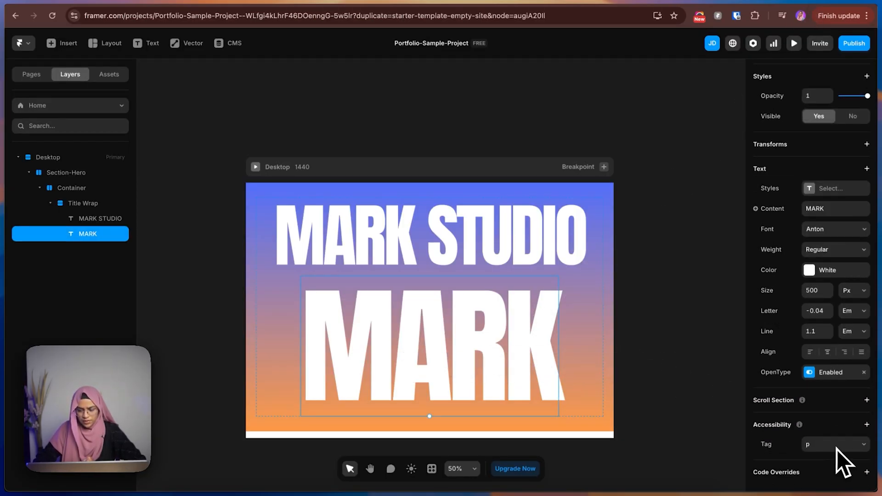
pyautogui.click(815, 271)
pyautogui.click(660, 212)
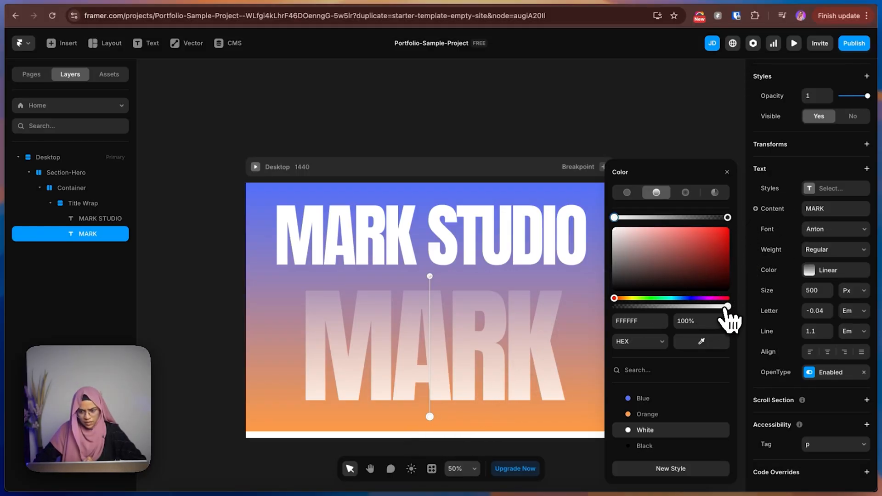
pyautogui.moveTo(727, 307); pyautogui.dragTo(640, 304)
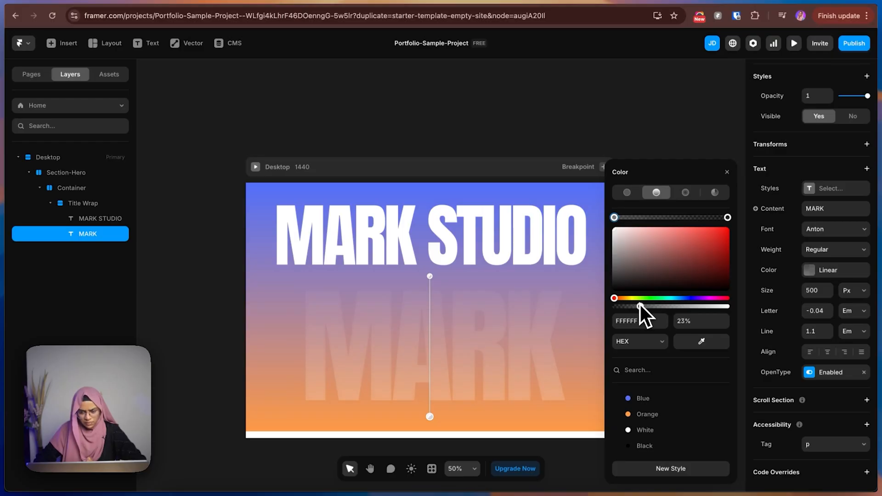
pyautogui.click(694, 324)
pyautogui.write('20')
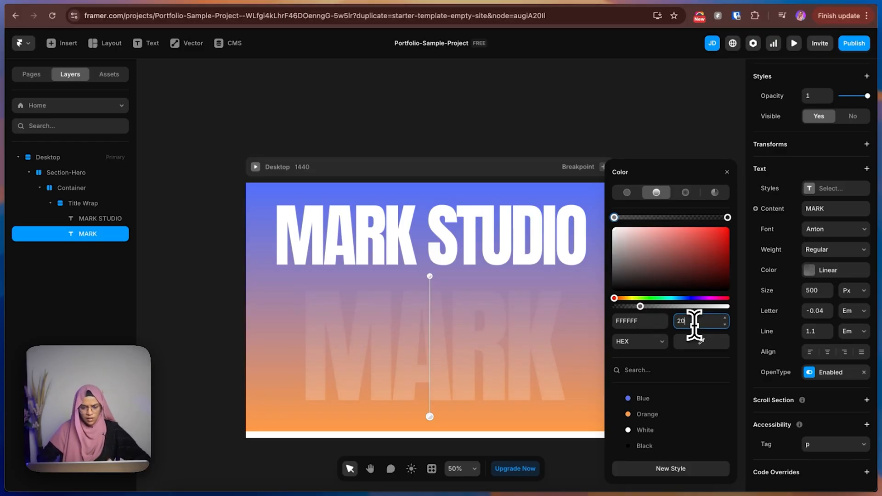
pyautogui.press('Return')
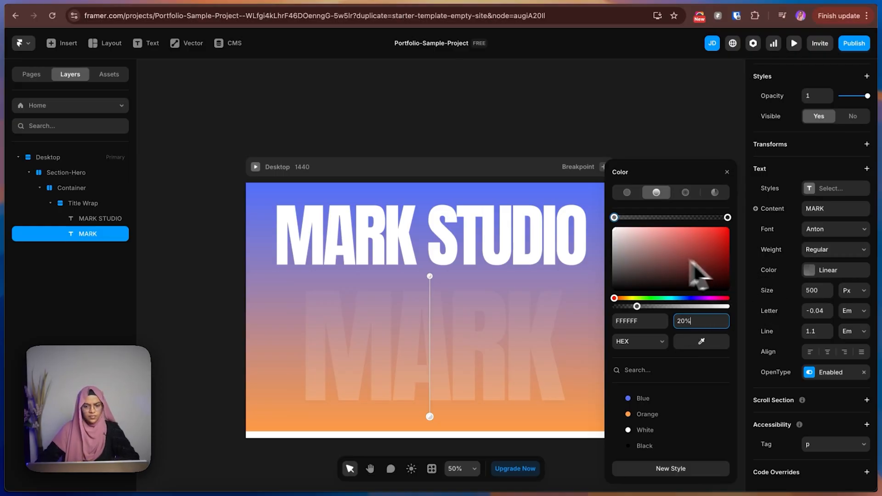
pyautogui.click(446, 140)
# Add a Blur filter with a value of 5 to the background MARK text.
pyautogui.click(457, 345)
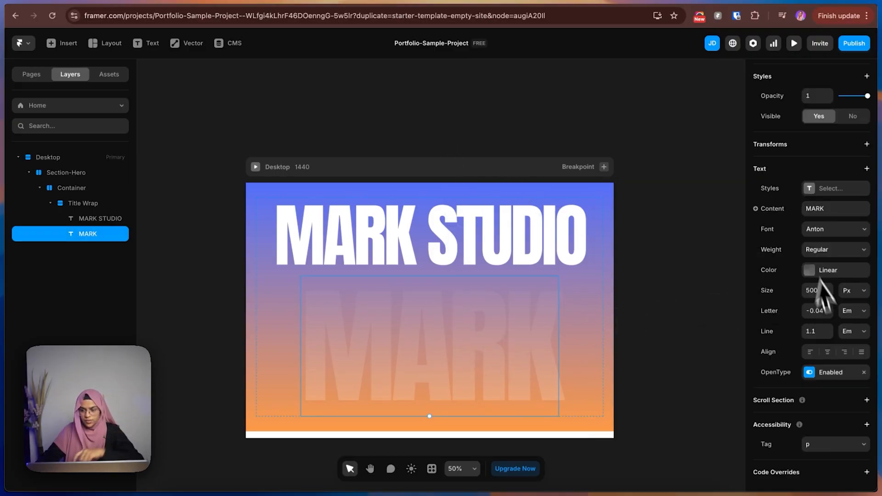
pyautogui.scroll(2, 794, 223)
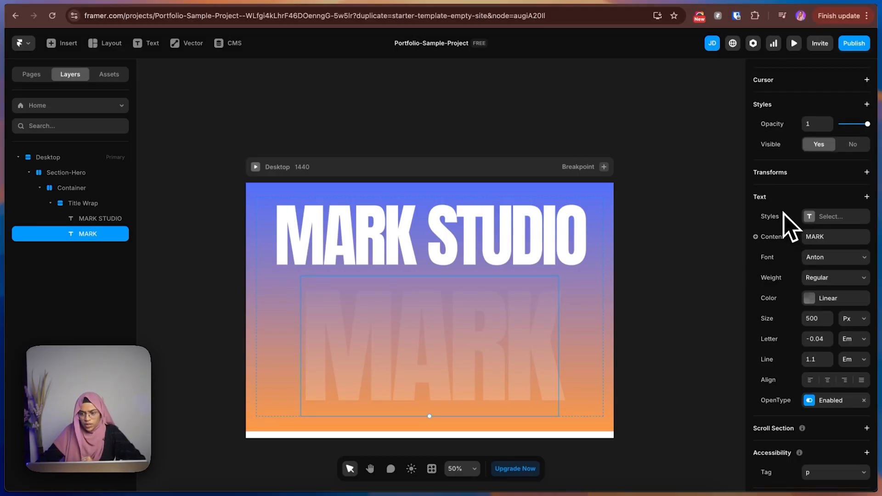
pyautogui.scroll(1, 788, 225)
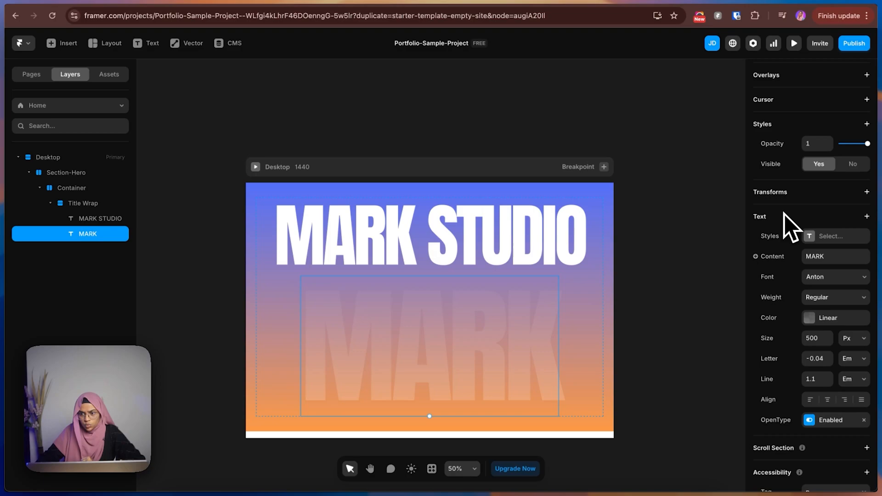
pyautogui.click(782, 124)
pyautogui.moveTo(738, 183)
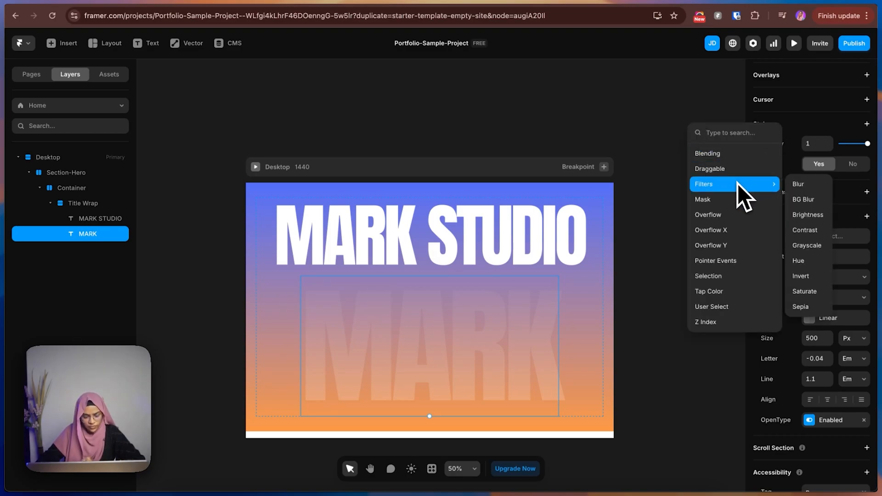
pyautogui.click(804, 185)
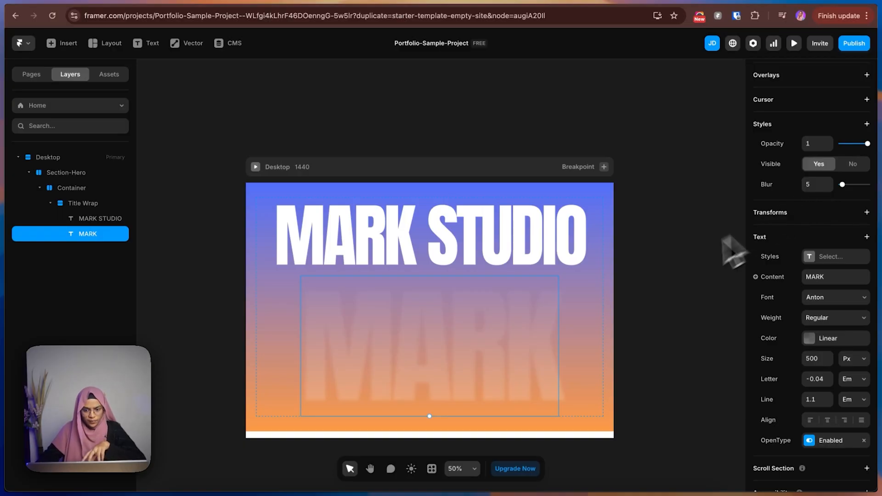
pyautogui.click(667, 274)
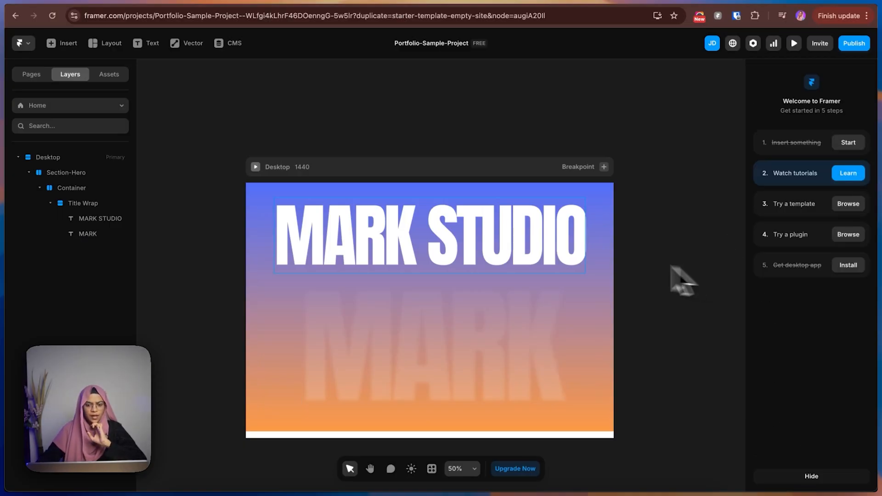
# Examine how the background MARK text overlaps the MARK STUDIO heading in the Figma design, and return to the Framer project.
pyautogui.click(777, 1)
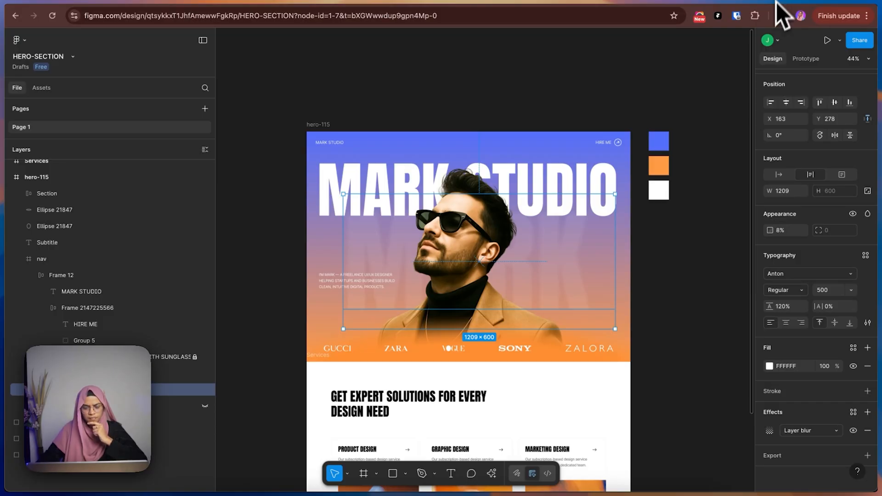
pyautogui.scroll(5, 473, 228)
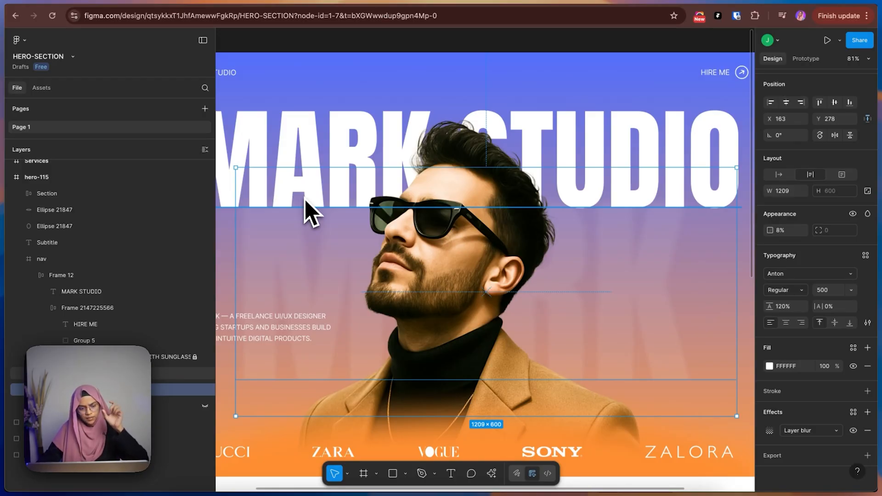
pyautogui.click(805, 3)
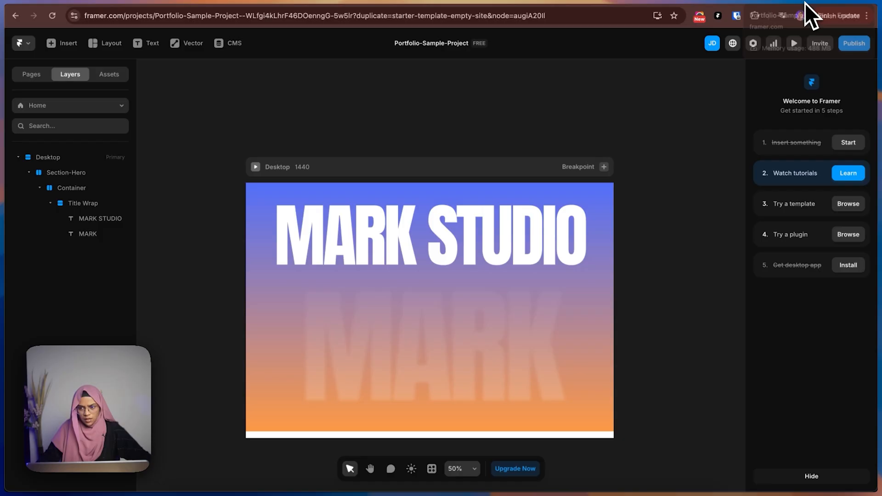
# Set the Title Wrap stack's gap to 0.
pyautogui.click(398, 281)
pyautogui.click(400, 269)
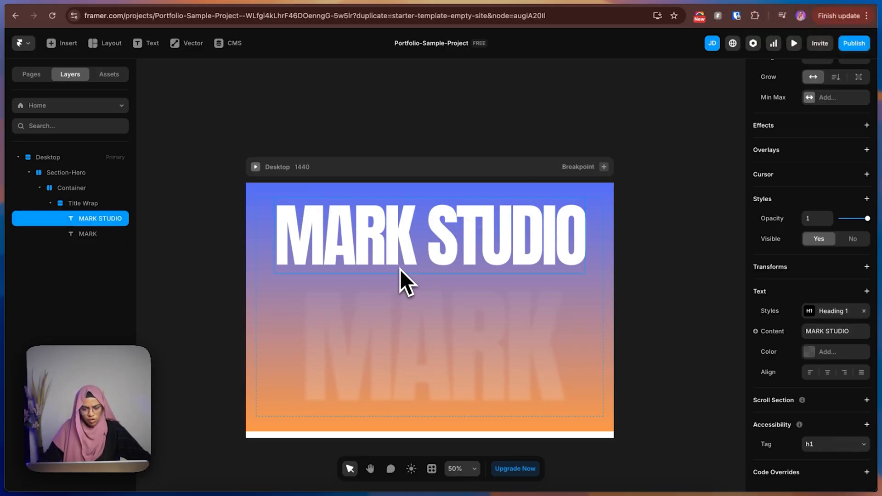
pyautogui.click(99, 204)
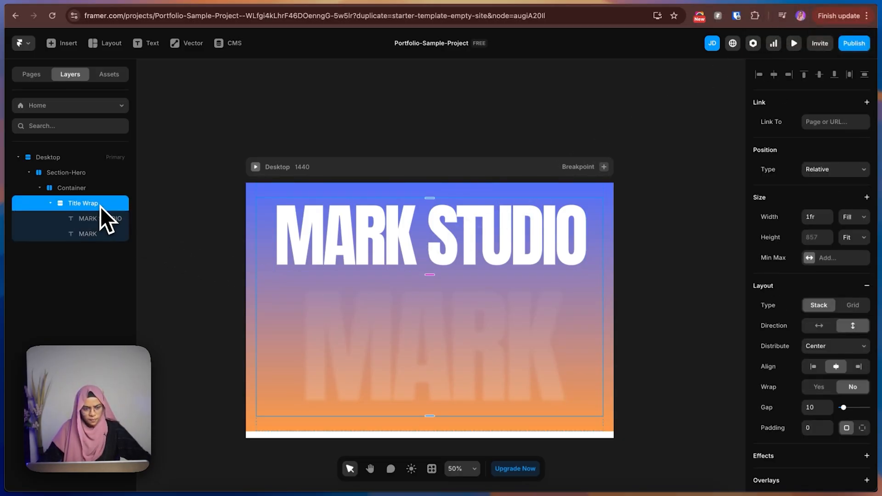
pyautogui.doubleClick(811, 407)
pyautogui.write('0')
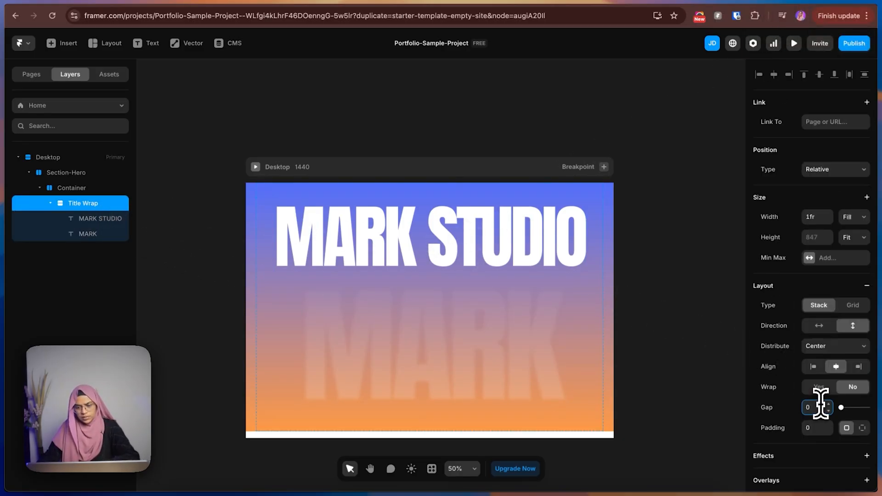
pyautogui.click(689, 281)
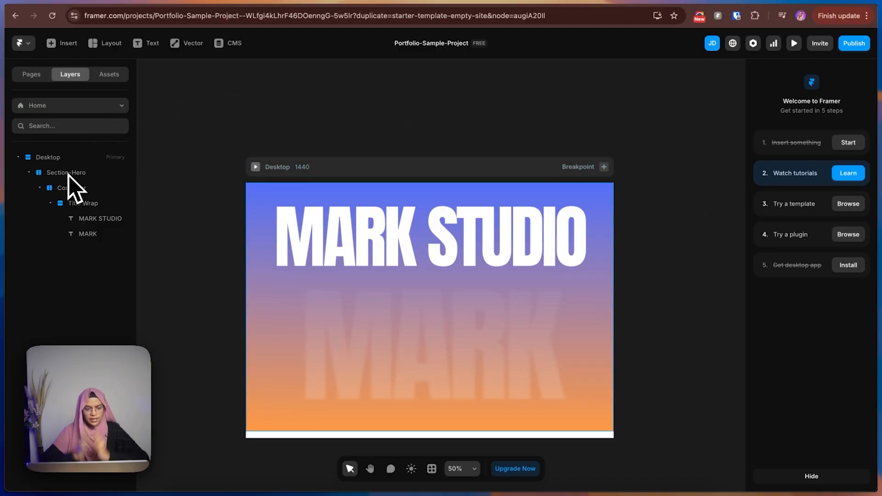
# Check the nested hero layers down to the MARK text, and set that text's position type to Absolute.
pyautogui.click(84, 215)
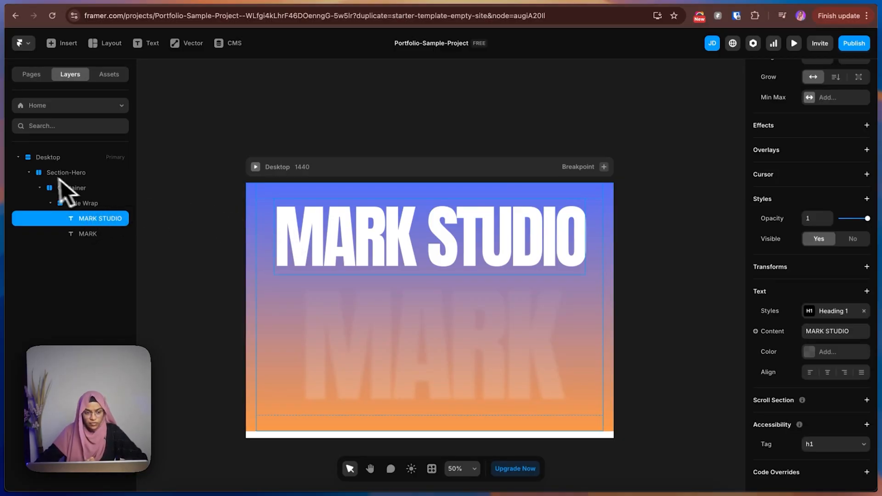
pyautogui.click(49, 175)
pyautogui.scroll(5, 843, 173)
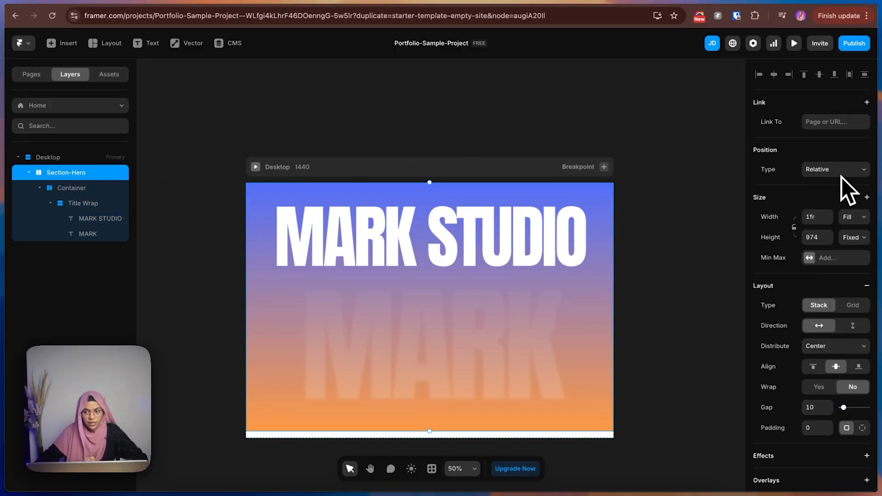
pyautogui.click(72, 189)
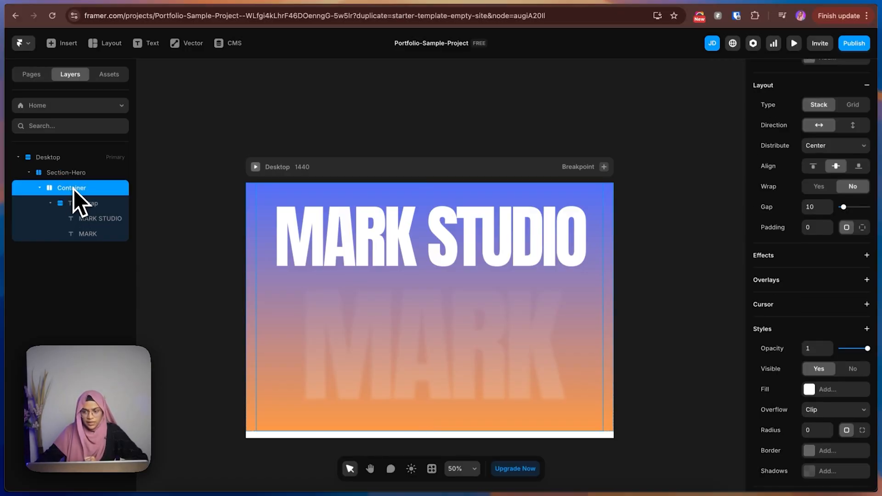
pyautogui.scroll(4, 838, 169)
pyautogui.click(84, 204)
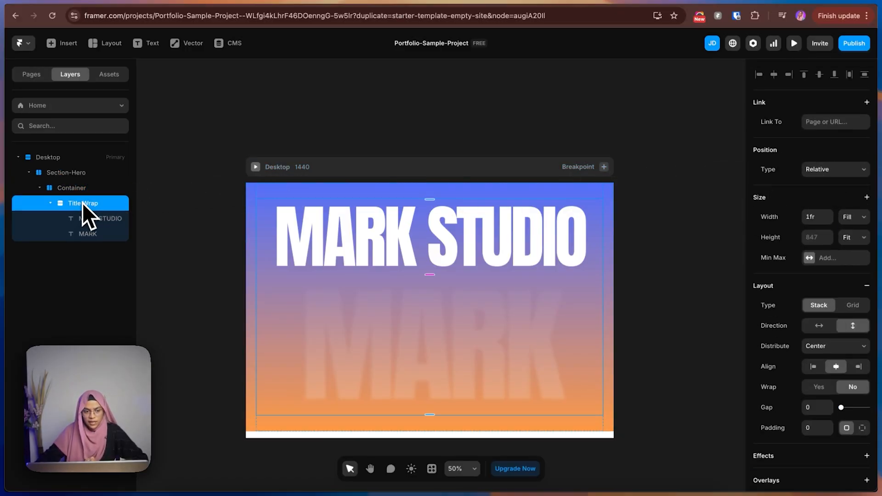
pyautogui.click(94, 224)
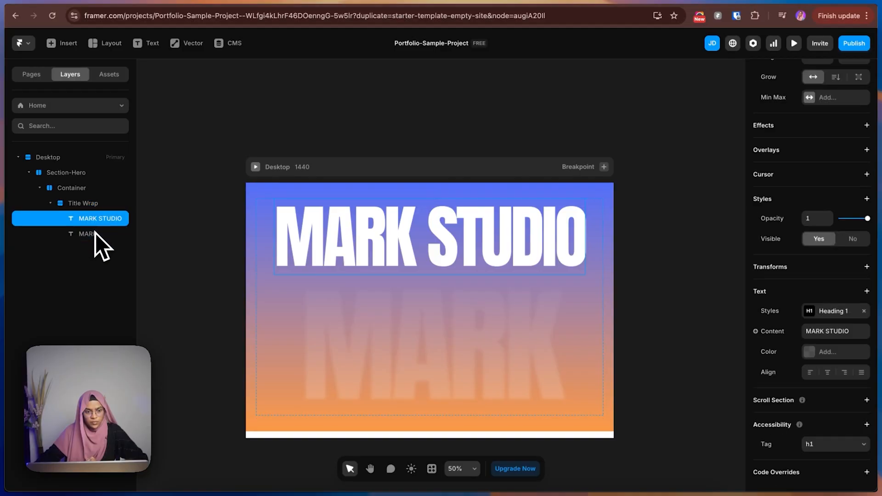
pyautogui.click(95, 235)
pyautogui.scroll(5, 843, 181)
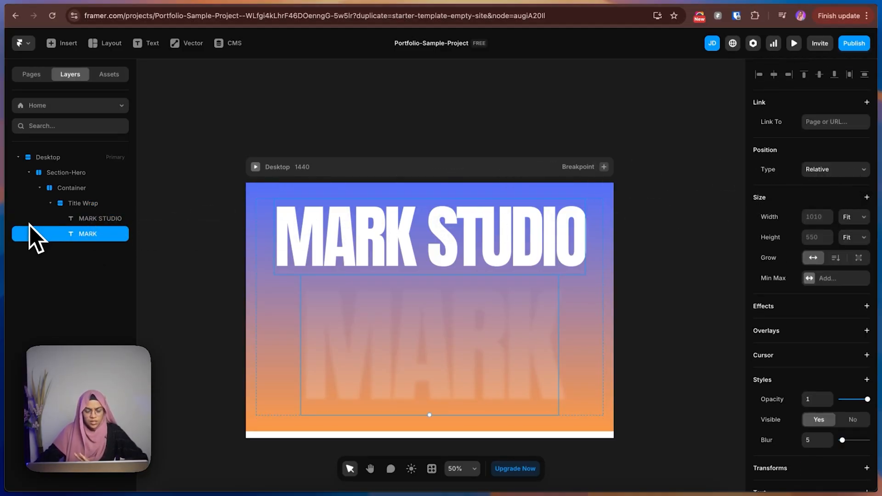
pyautogui.click(813, 174)
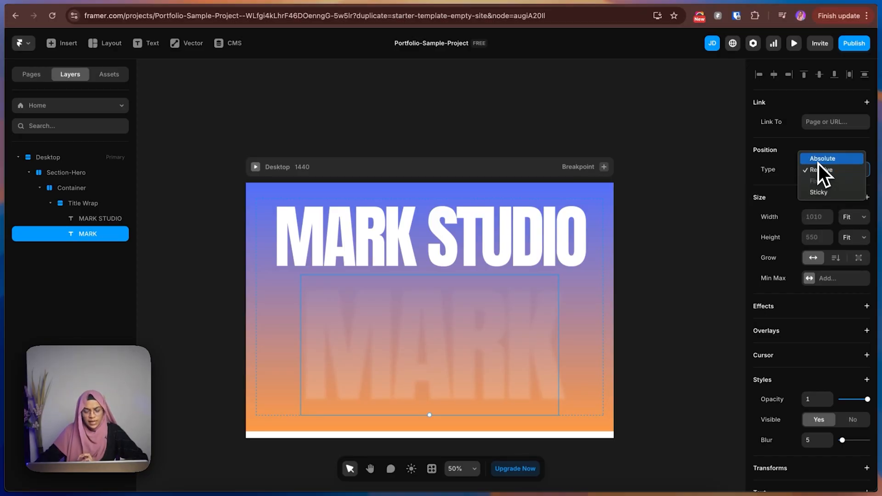
pyautogui.click(818, 164)
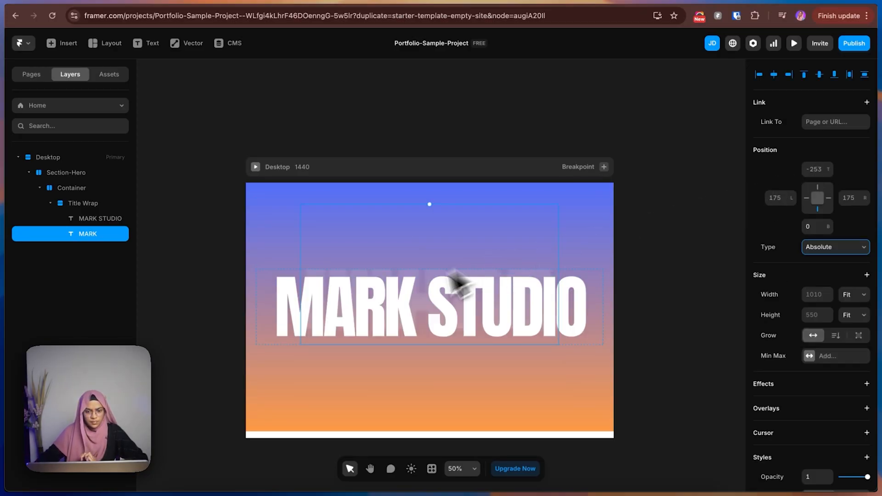
# Try repositioning the absolute MARK text freehand below and above the MARK STUDIO heading.
pyautogui.moveTo(420, 266); pyautogui.dragTo(399, 318)
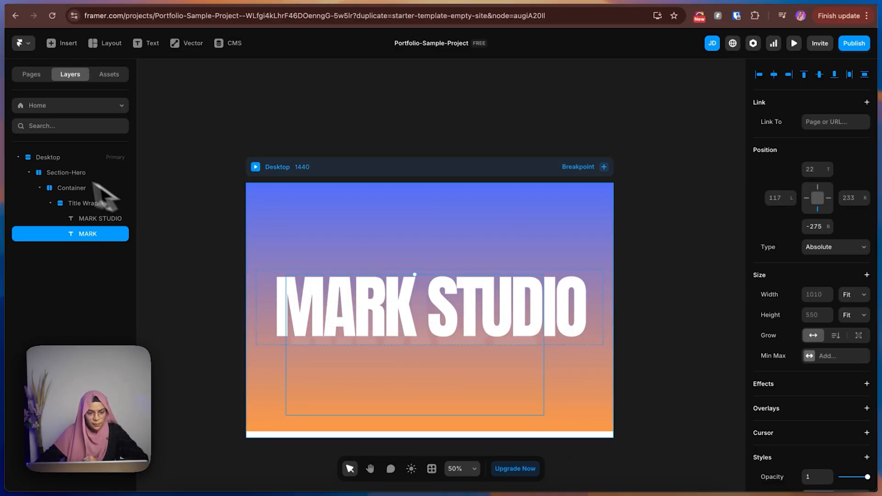
pyautogui.click(79, 206)
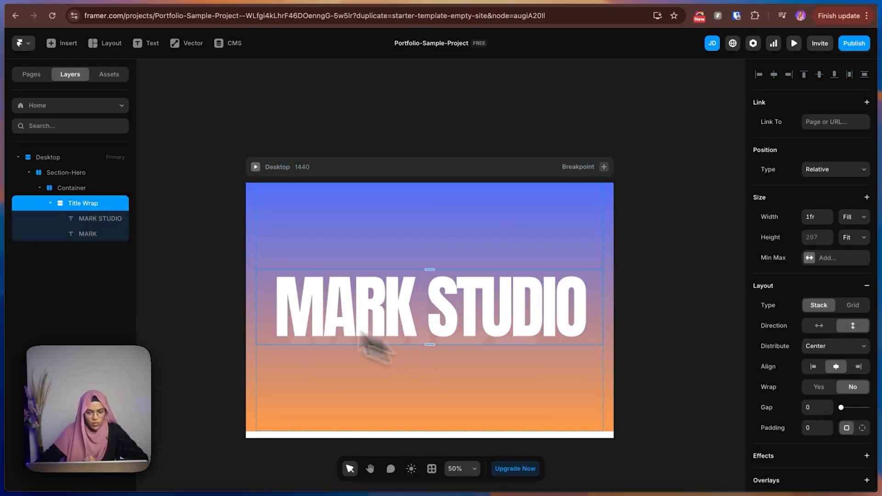
pyautogui.click(115, 235)
pyautogui.moveTo(505, 343); pyautogui.dragTo(451, 266)
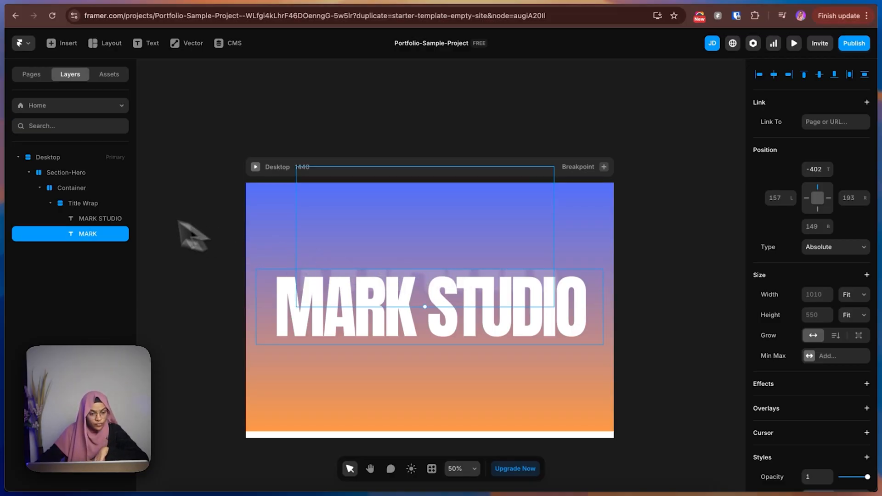
# Set the Title Wrap's overflow to Visible.
pyautogui.click(73, 206)
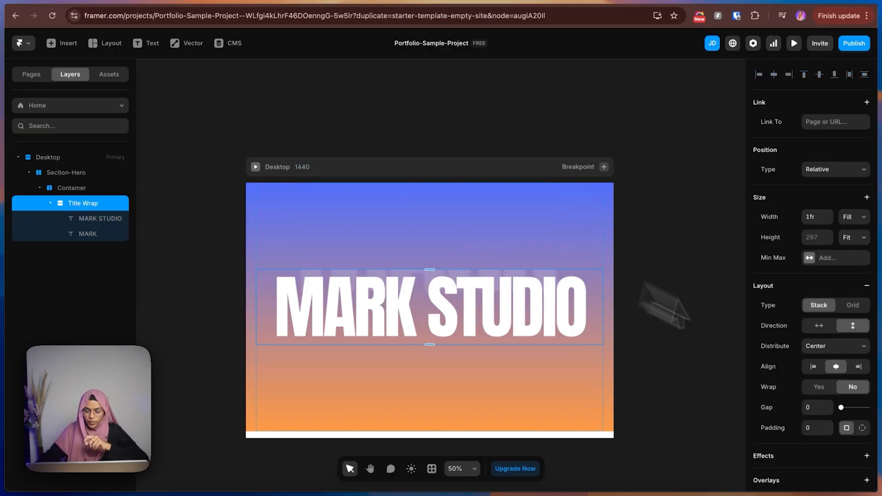
pyautogui.scroll(-8, 834, 406)
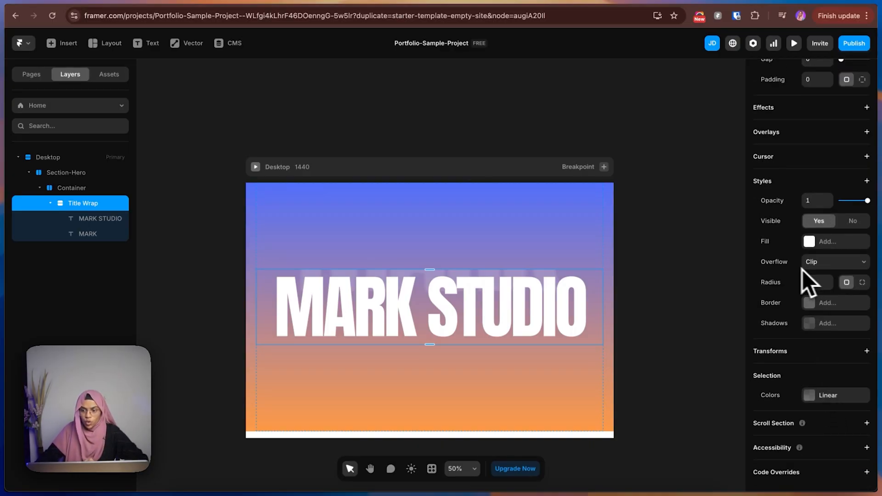
pyautogui.click(816, 266)
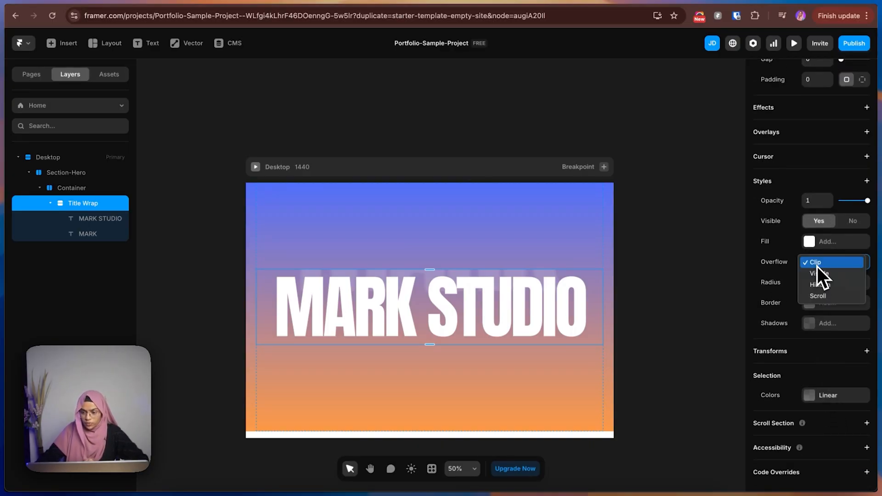
pyautogui.click(821, 274)
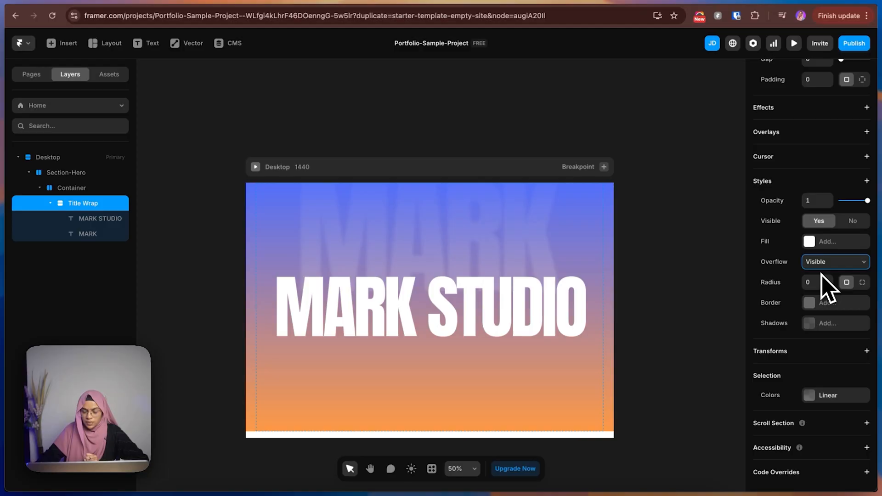
# Move the MARK text down behind the lower part of the MARK STUDIO heading, with a bottom offset of about -381 px.
pyautogui.click(468, 232)
pyautogui.moveTo(470, 279); pyautogui.dragTo(473, 360)
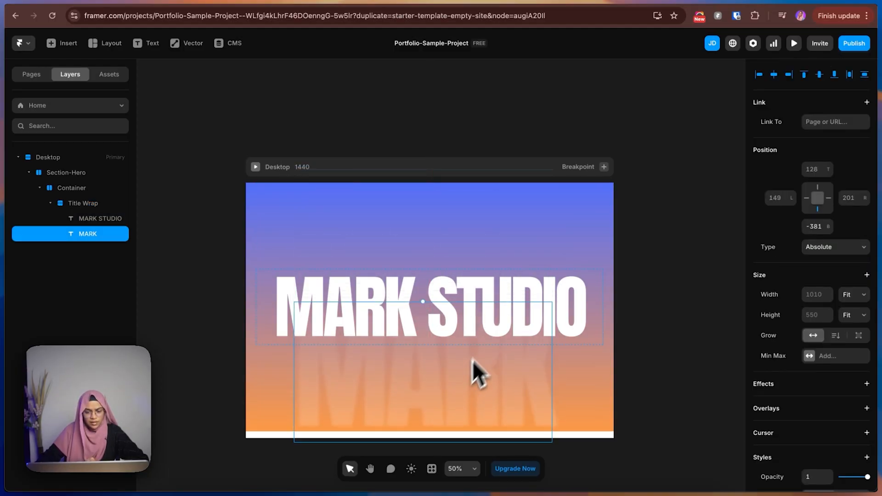
pyautogui.click(448, 252)
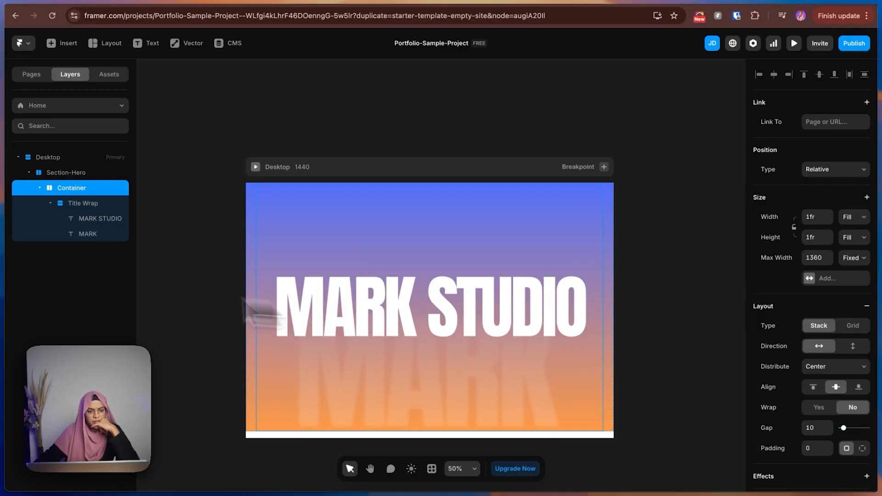
# Collapse the Title Wrap layer and set the Container stack's distribution to Start with center alignment.
pyautogui.click(66, 206)
pyautogui.click(50, 203)
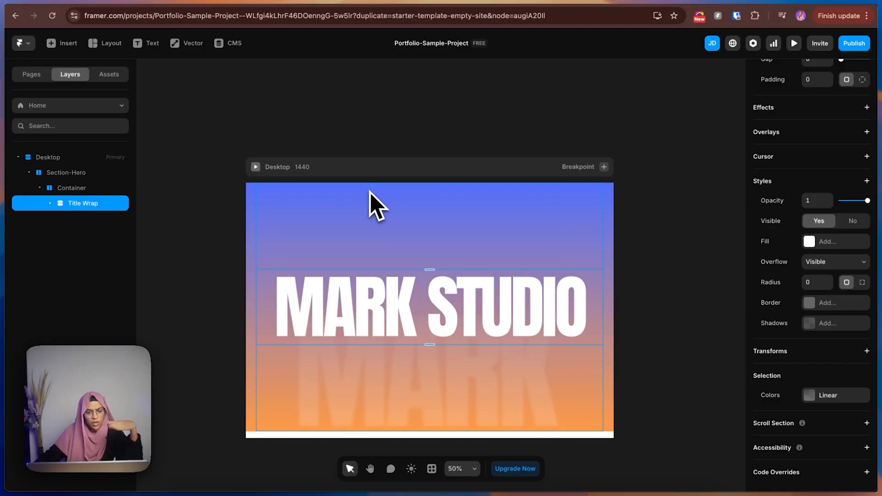
pyautogui.click(78, 187)
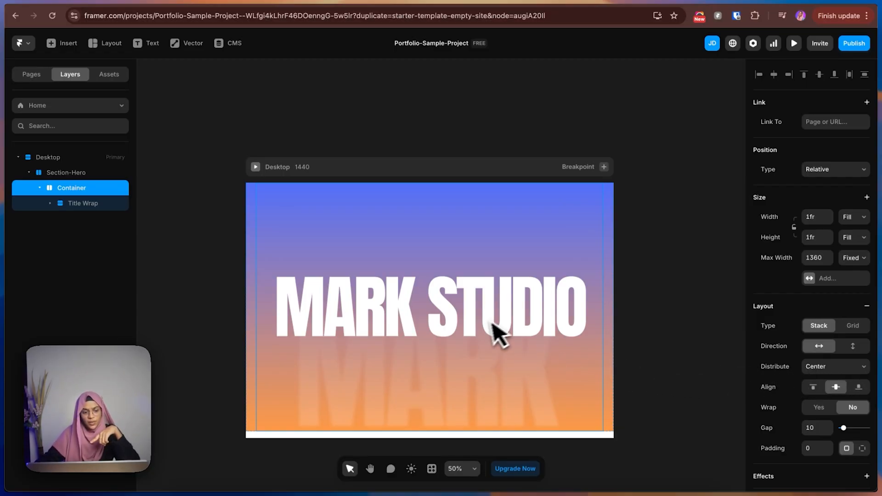
pyautogui.click(812, 368)
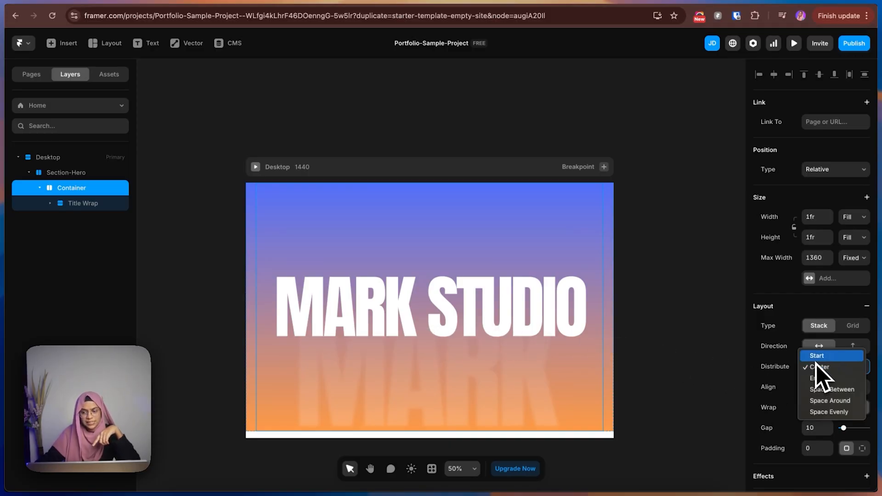
pyautogui.click(817, 356)
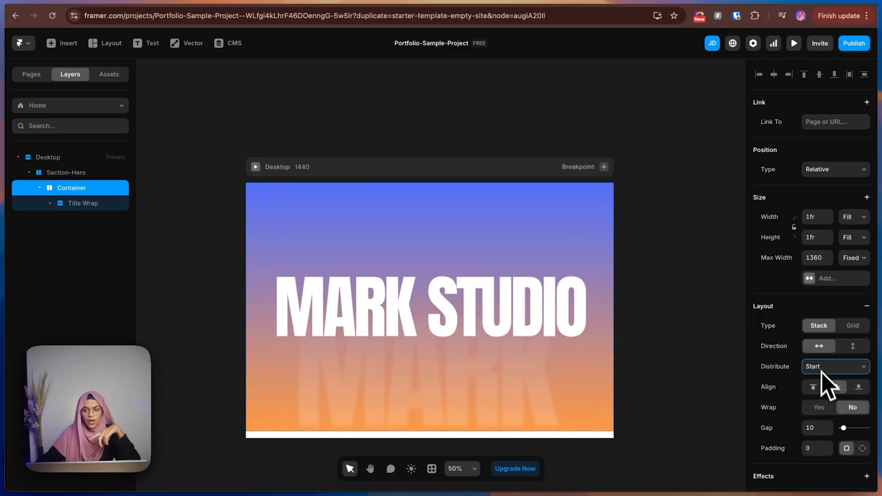
pyautogui.click(833, 388)
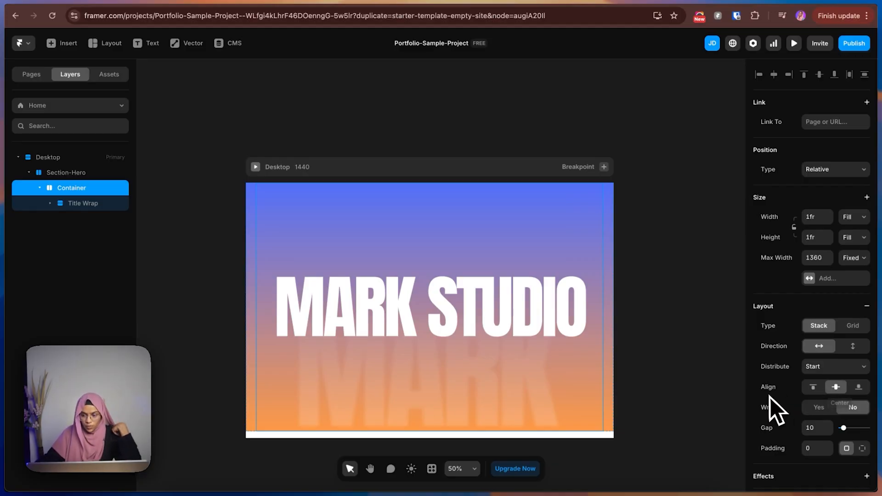
# Align the Container stack's content to the top of the hero.
pyautogui.click(815, 387)
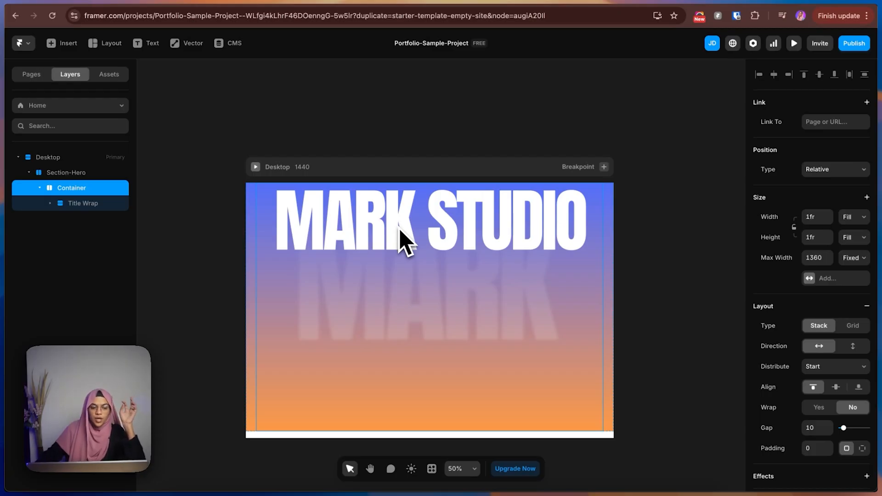
pyautogui.click(95, 220)
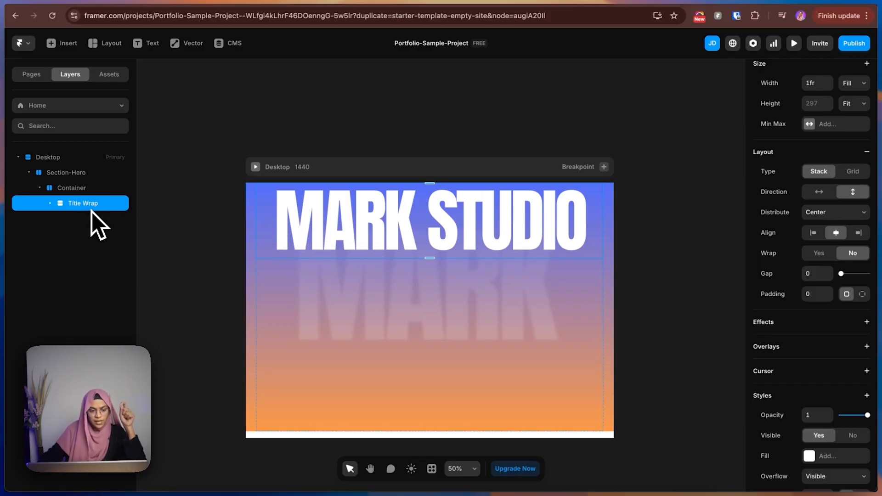
pyautogui.click(88, 190)
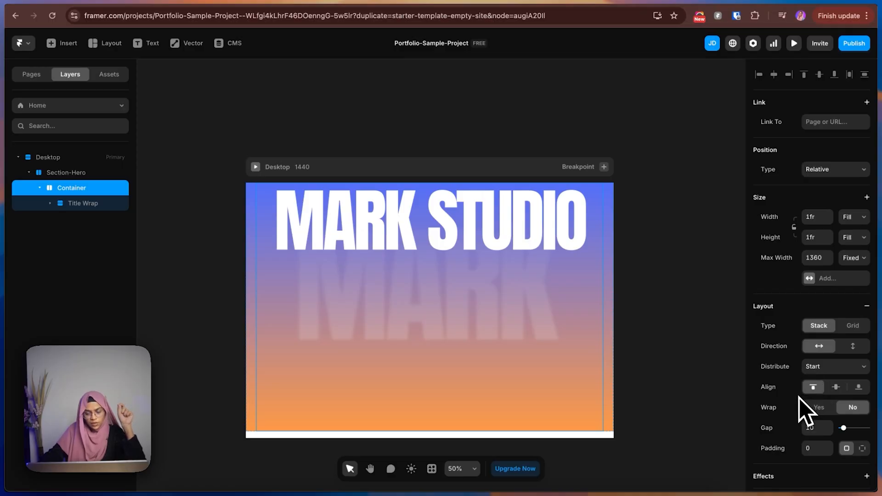
# Move the faded MARK text inside the Title Wrap slightly lower and center it horizontally beneath the MARK STUDIO heading.
pyautogui.click(50, 205)
pyautogui.click(50, 204)
pyautogui.click(101, 235)
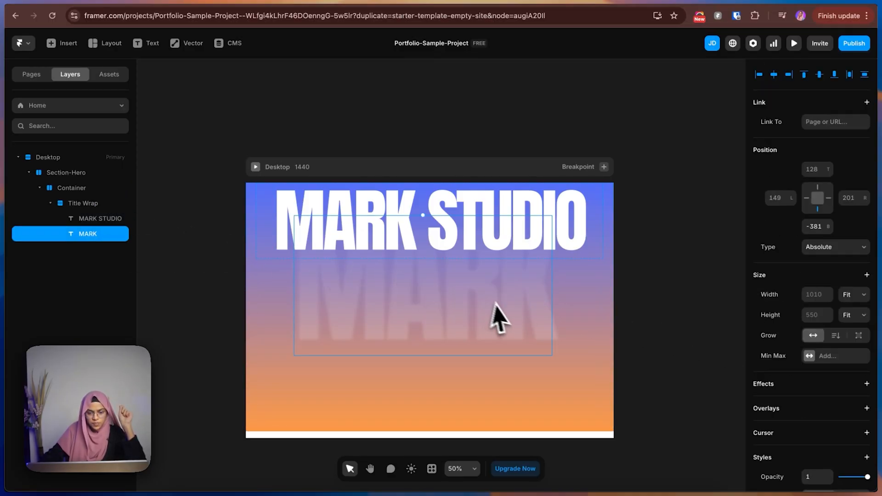
pyautogui.moveTo(509, 351); pyautogui.dragTo(513, 328)
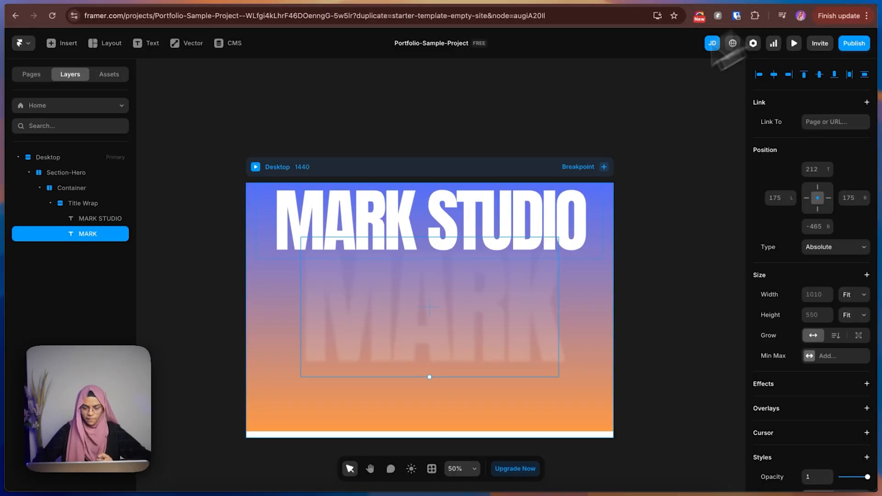
# Duplicate the Title Wrap stack inside the Container and rename the copy "Content Wrap".
pyautogui.click(51, 203)
pyautogui.click(74, 205)
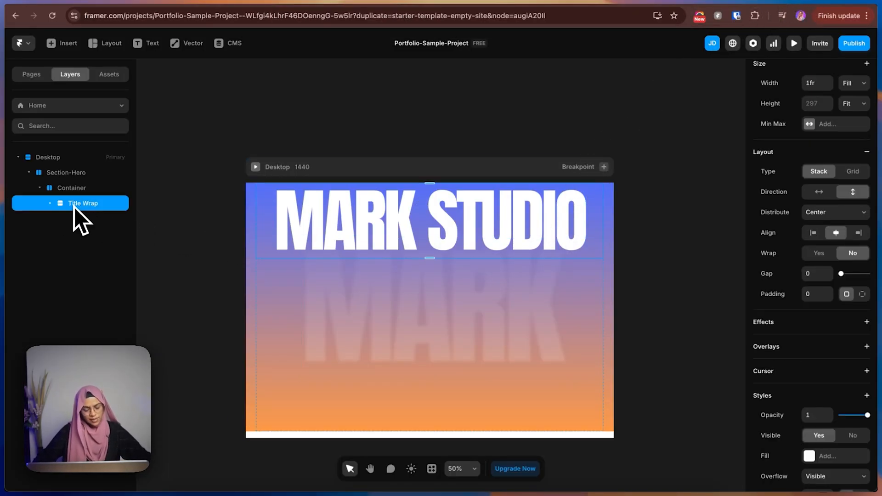
pyautogui.press('super+d')
pyautogui.doubleClick(76, 221)
pyautogui.write('Co')
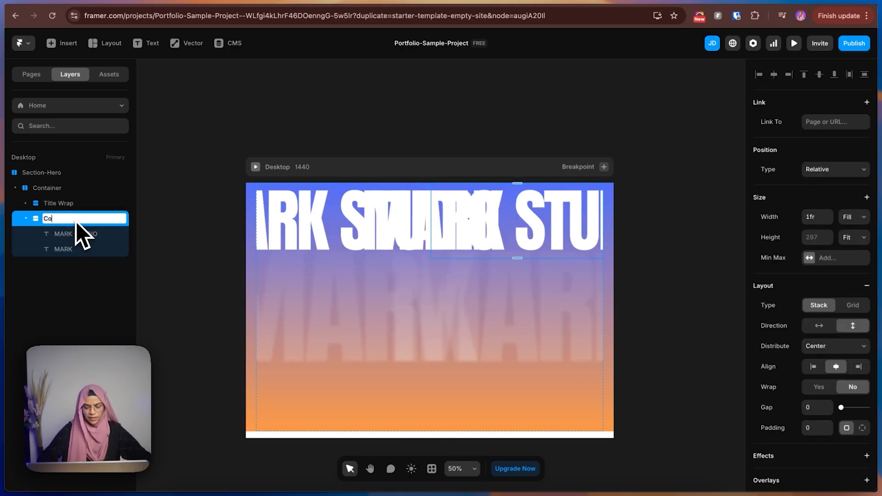
pyautogui.write('ntent Wrap')
pyautogui.press('Return')
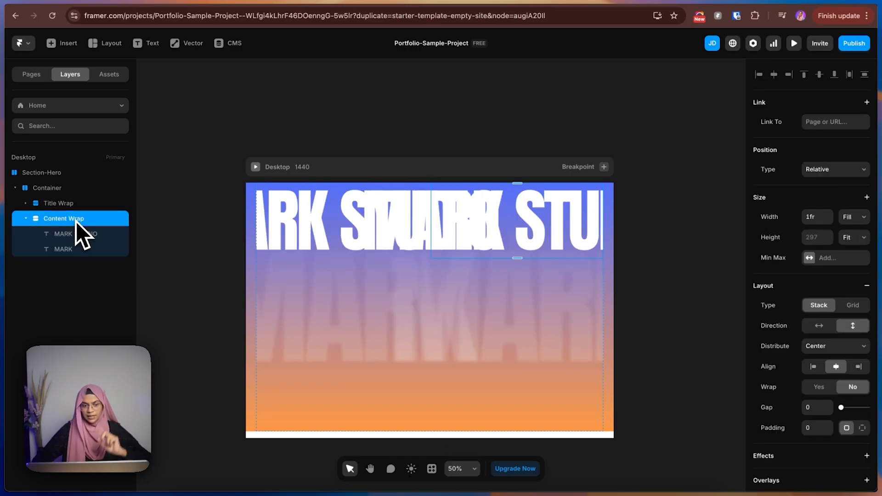
# Set the Container's stack direction to vertical so the Title Wrap and Content Wrap sit one below the other.
pyautogui.click(180, 244)
pyautogui.click(350, 221)
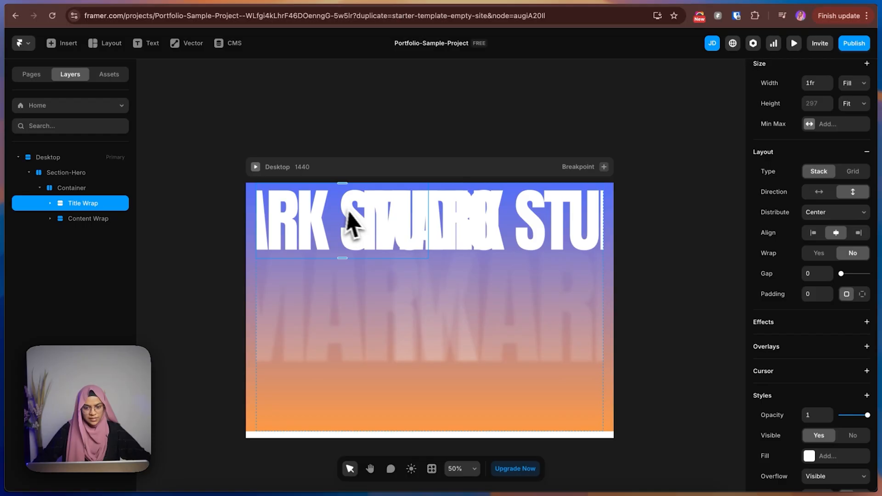
pyautogui.click(96, 224)
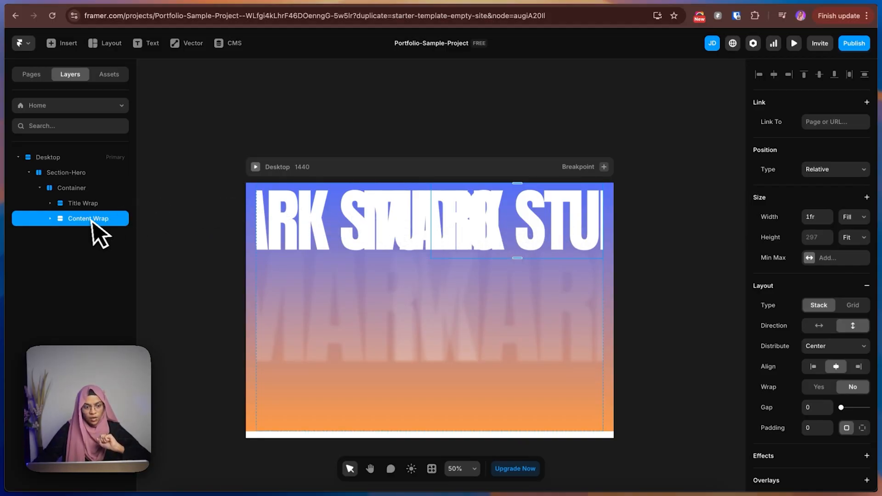
pyautogui.click(83, 209)
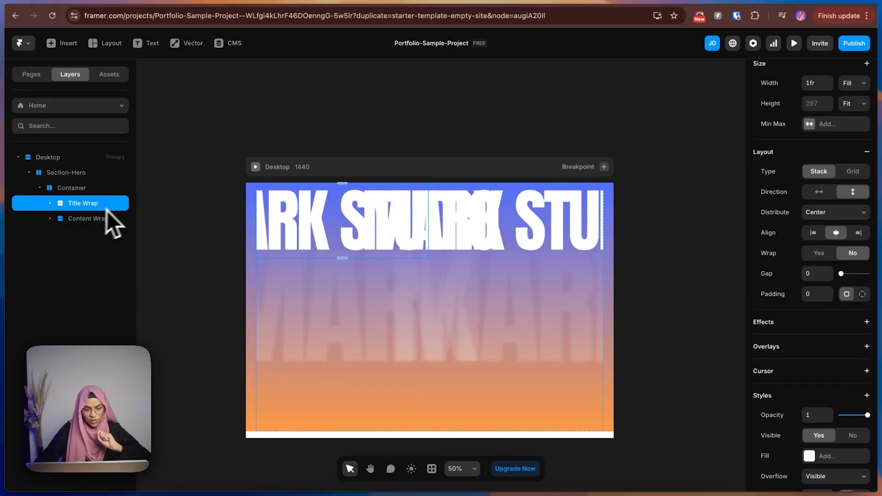
pyautogui.click(68, 188)
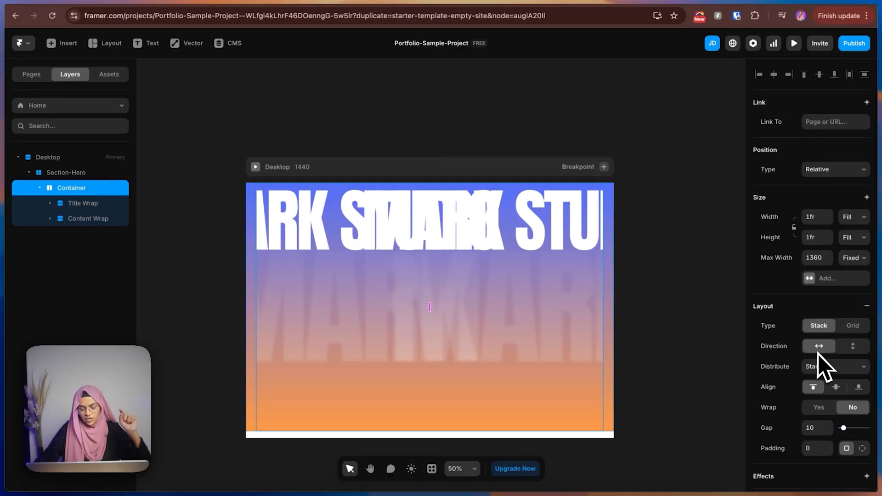
pyautogui.click(90, 207)
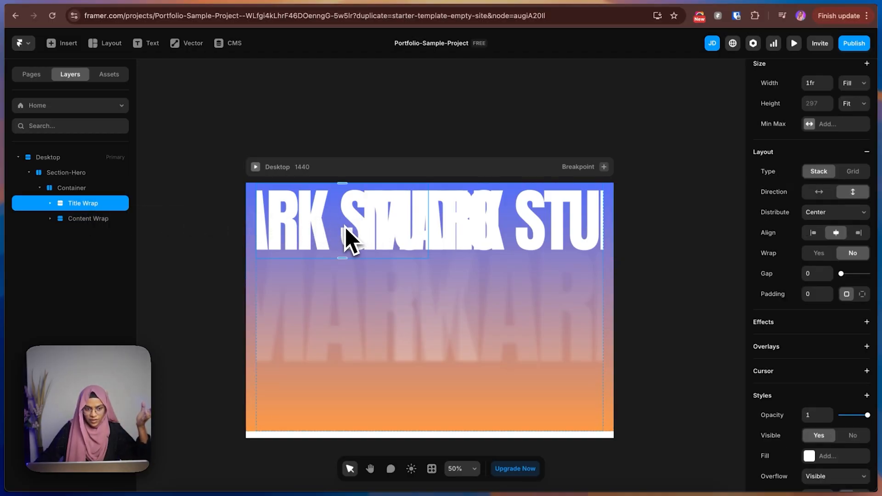
pyautogui.click(94, 218)
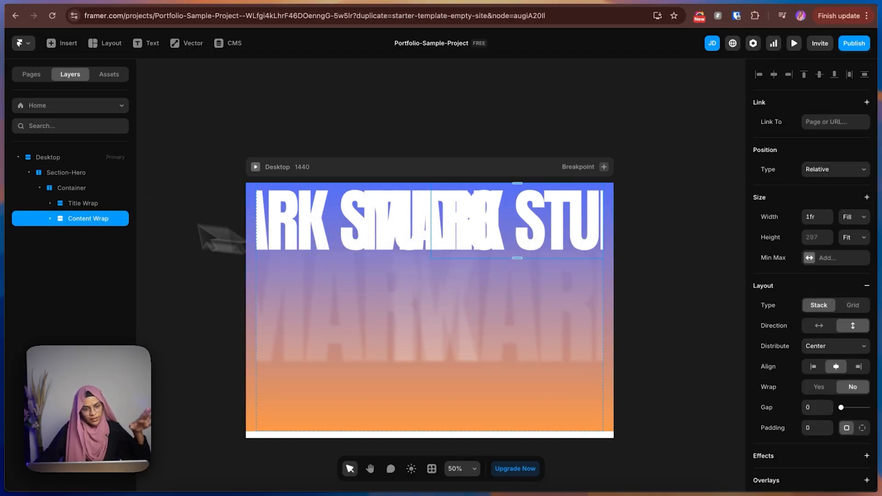
pyautogui.click(84, 192)
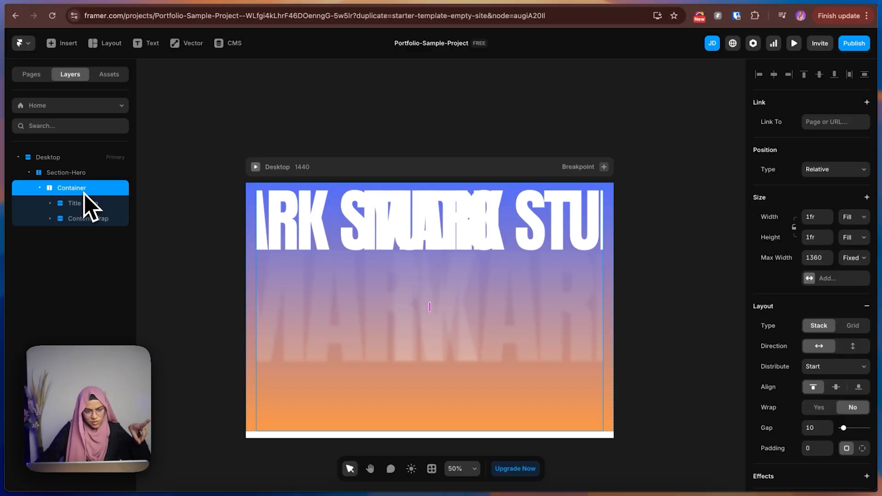
pyautogui.click(853, 347)
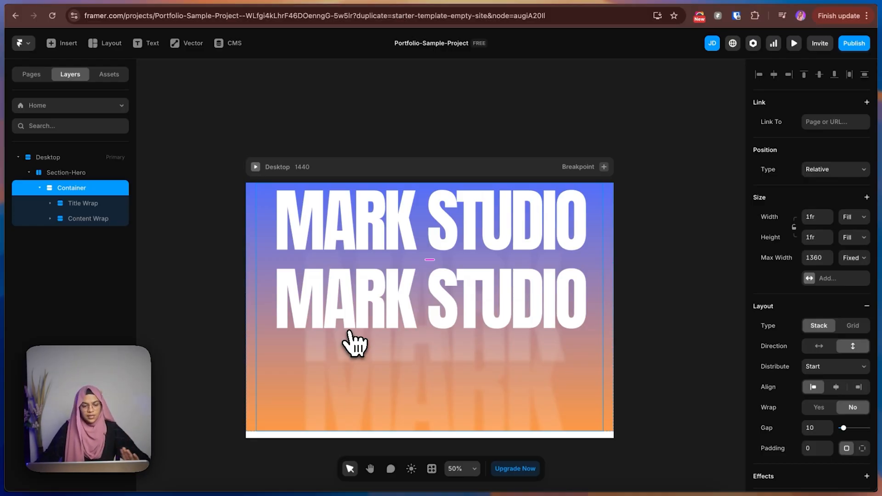
pyautogui.click(73, 224)
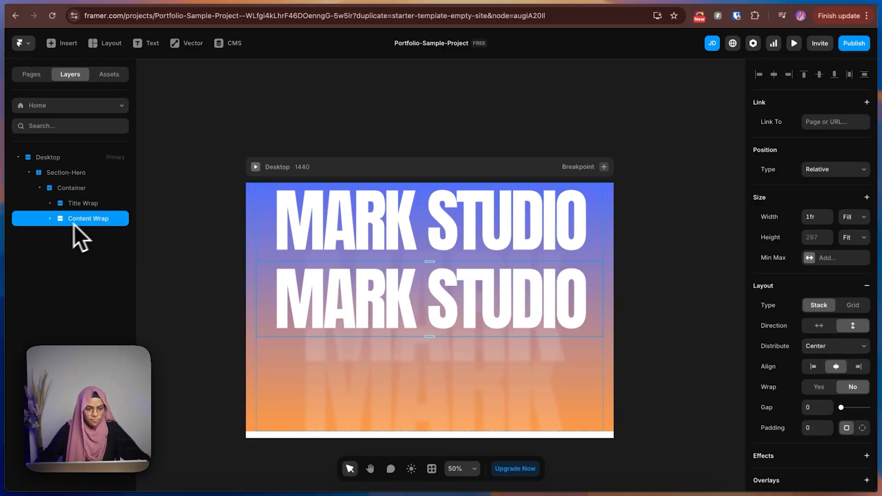
pyautogui.click(52, 220)
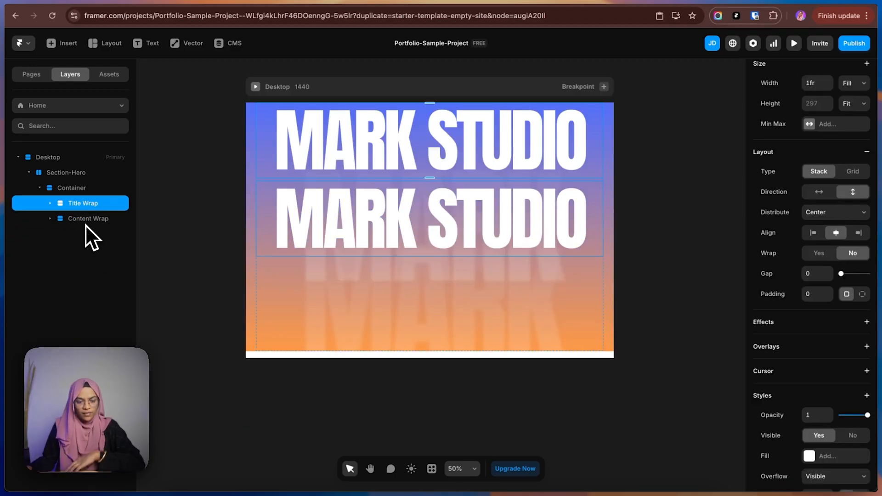
pyautogui.click(85, 225)
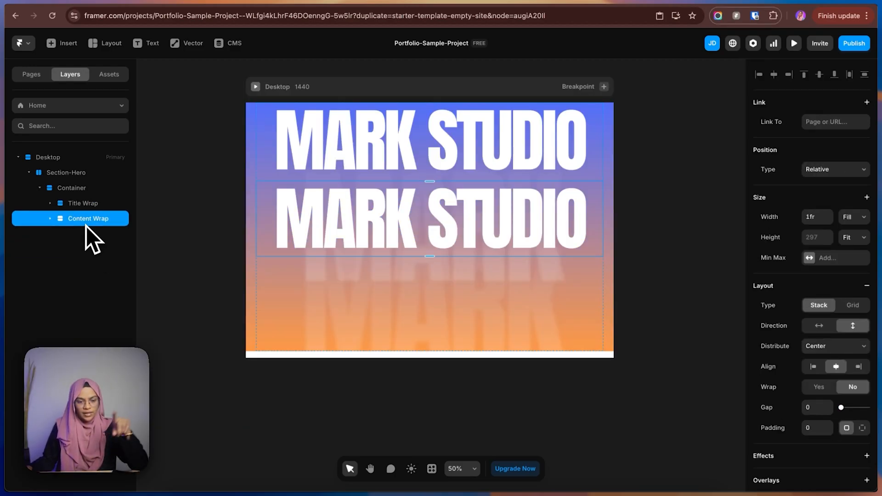
pyautogui.click(50, 219)
pyautogui.click(51, 219)
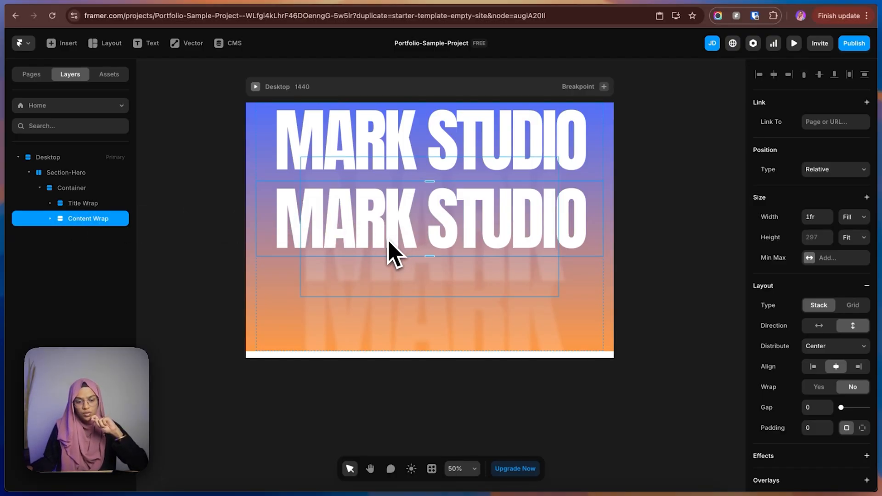
# Switch to the Figma hero design and copy the subtitle paragraph's text.
pyautogui.click(773, 2)
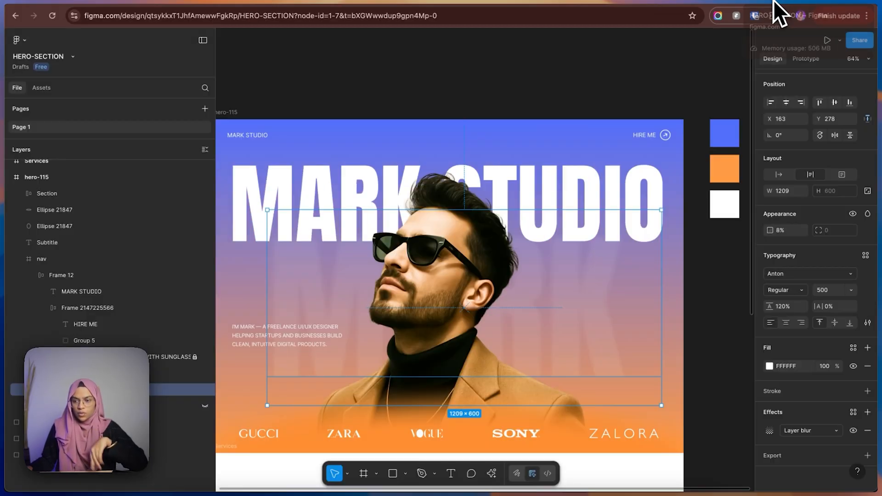
pyautogui.click(243, 338)
pyautogui.doubleClick(244, 338)
pyautogui.press('super+c')
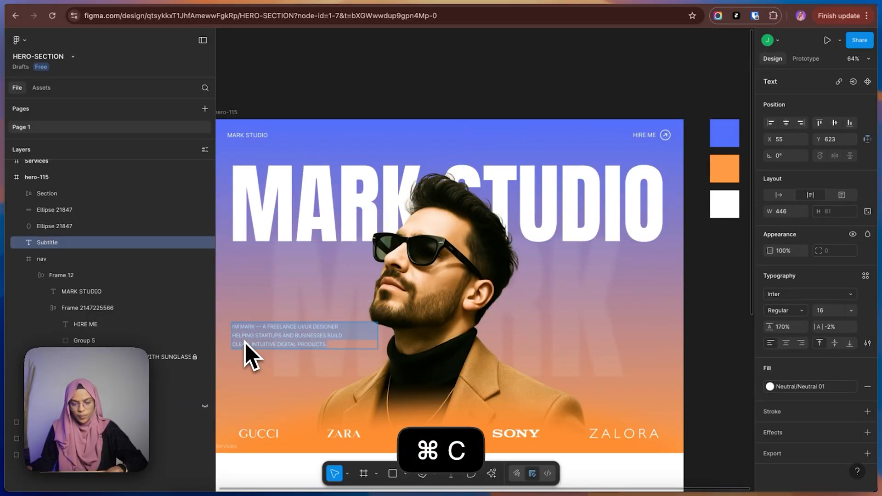
# Back in Framer, replace the MARK STUDIO text inside the Content Wrap with the copied subtitle.
pyautogui.click(798, 2)
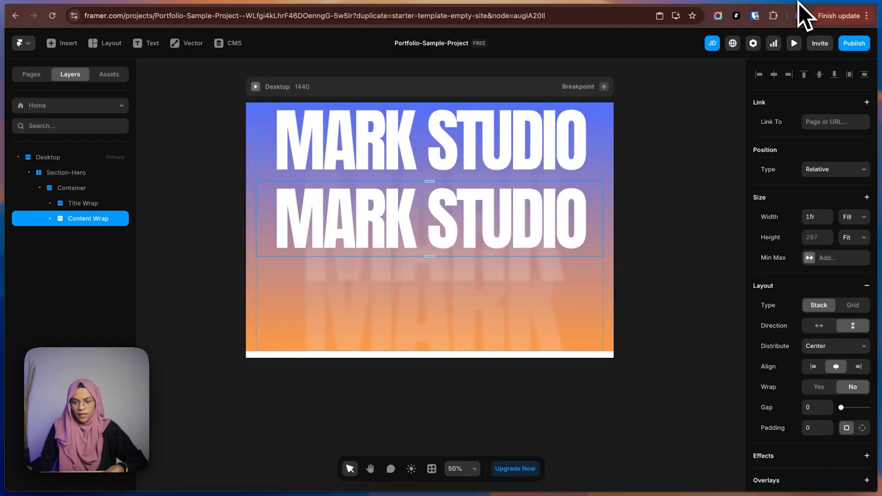
pyautogui.click(50, 219)
pyautogui.click(80, 235)
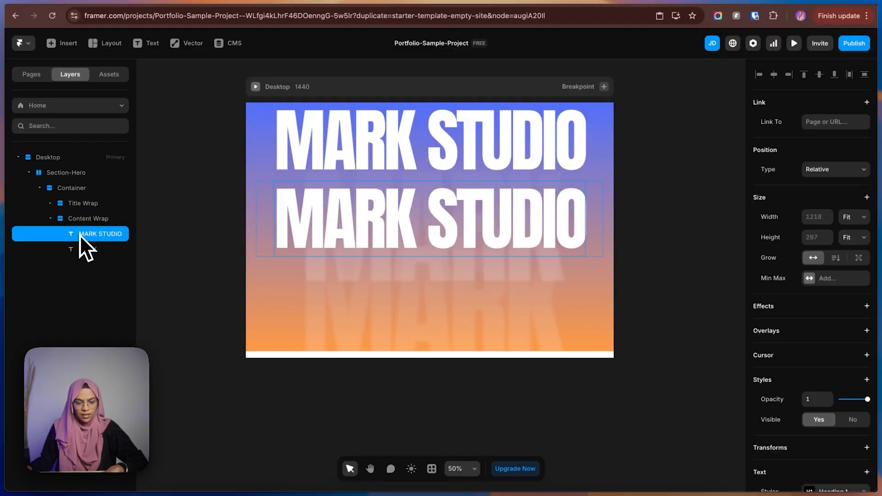
pyautogui.scroll(-4, 854, 322)
pyautogui.click(856, 364)
pyautogui.press('super+v')
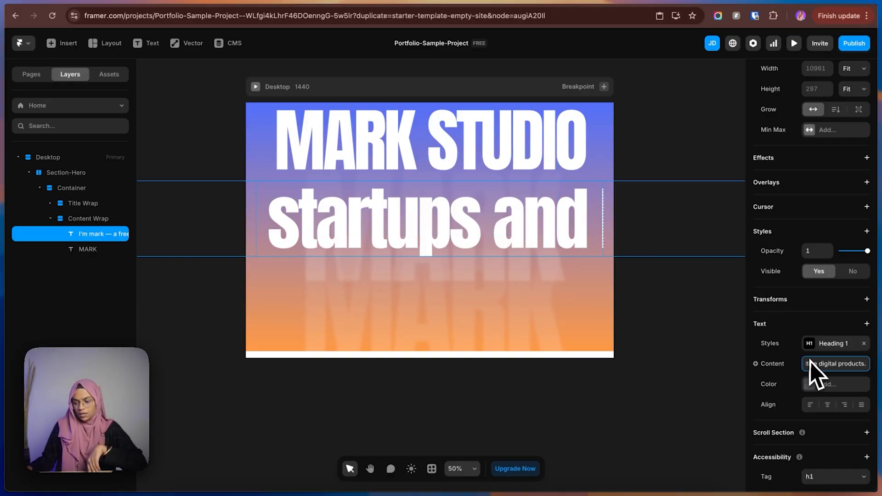
# Apply the 16 px uppercase paragraph text style to the subtitle in the Content Wrap.
pyautogui.click(824, 345)
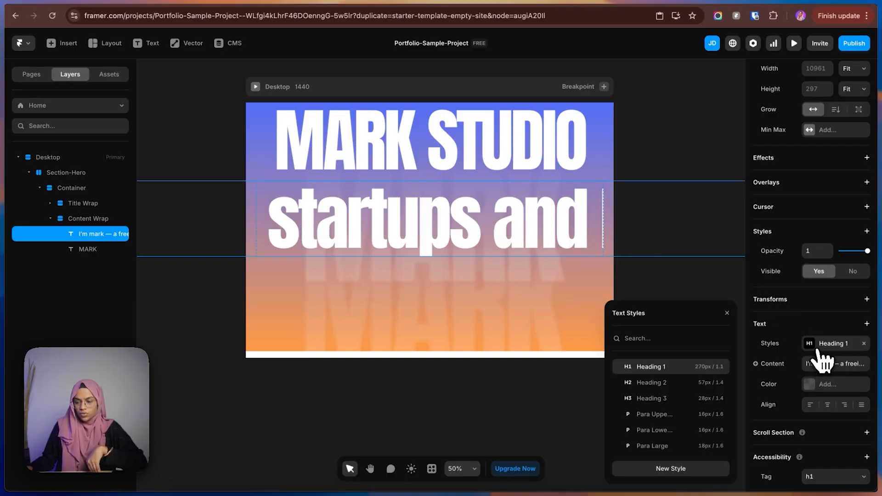
pyautogui.click(649, 414)
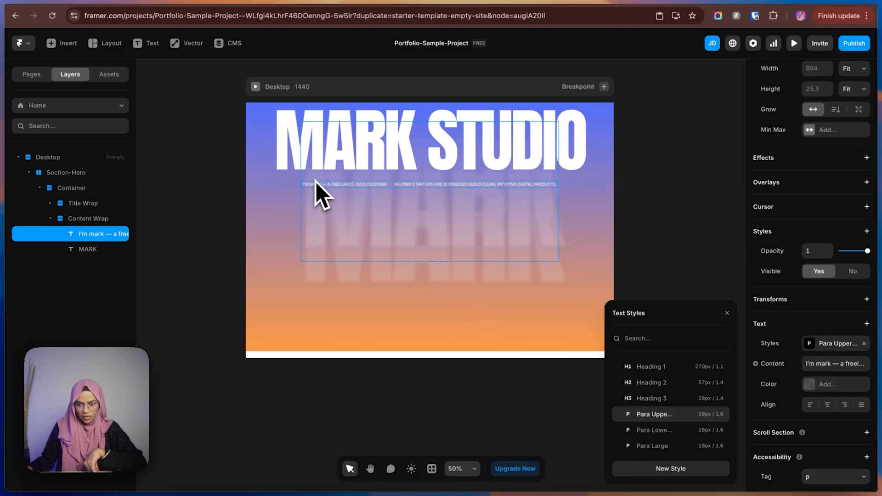
pyautogui.click(144, 226)
pyautogui.click(111, 237)
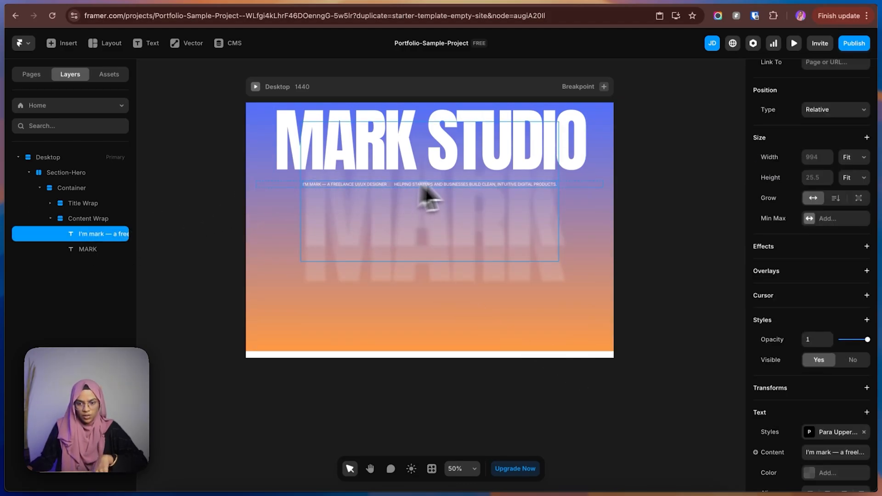
# Set the subtitle text's width to Fill.
pyautogui.scroll(3, 378, 190)
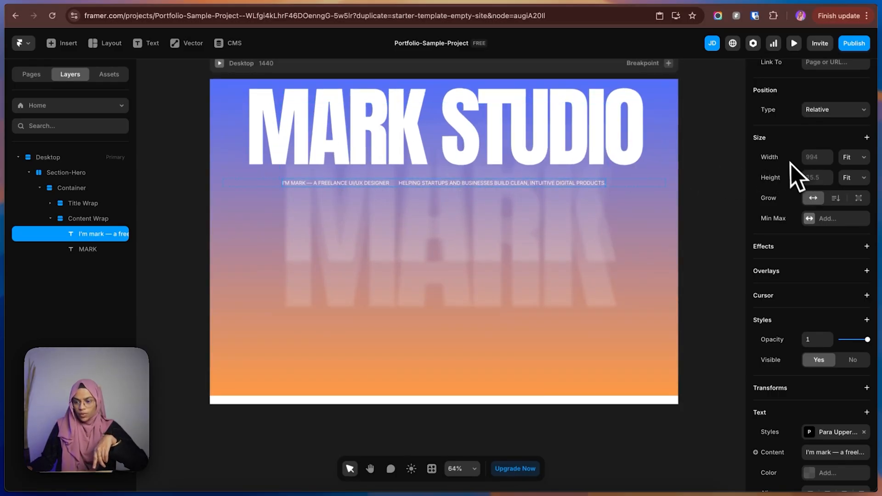
pyautogui.click(853, 159)
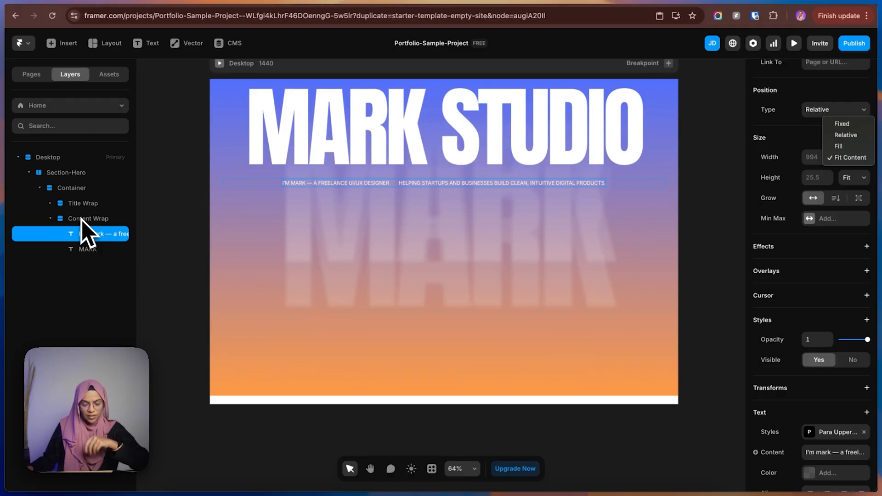
pyautogui.click(839, 146)
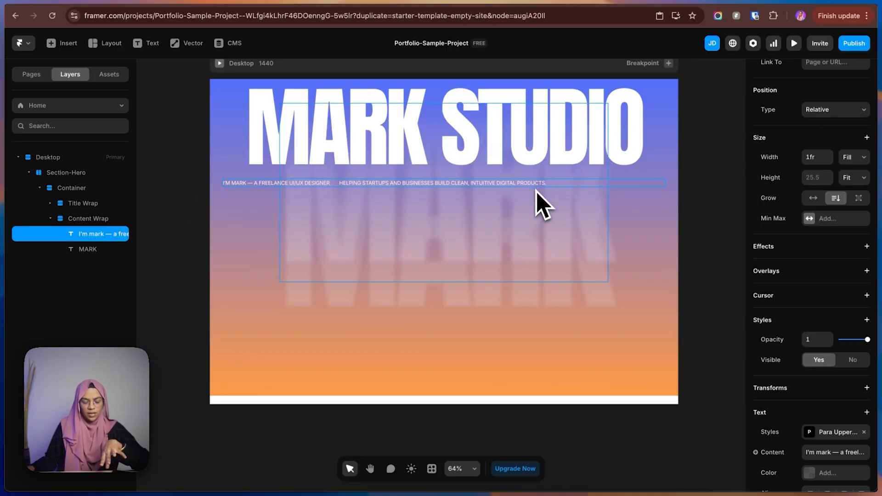
# Check the subtitle's width in the Figma design, and back in Framer give the subtitle text a Fixed width of 450.
pyautogui.click(769, 3)
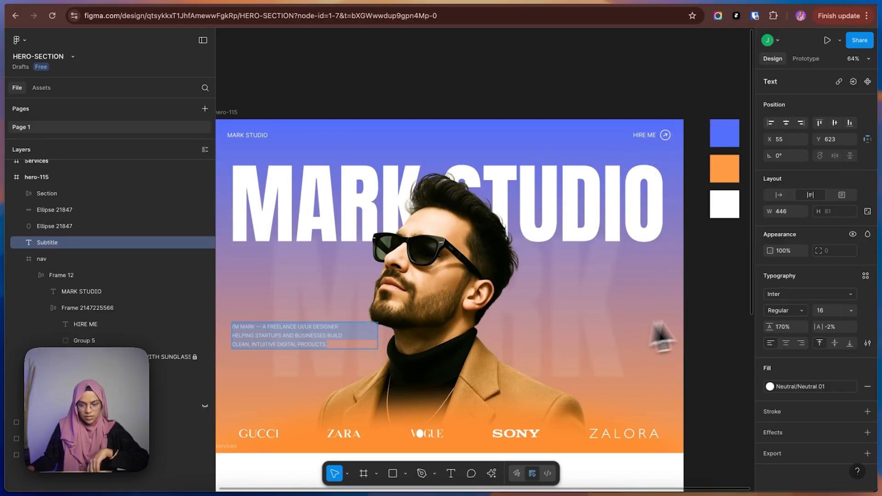
pyautogui.press('Escape')
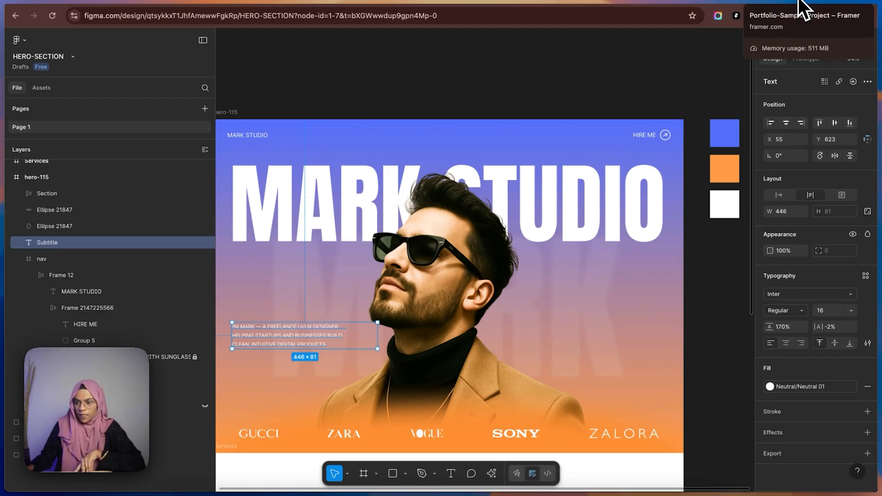
pyautogui.click(802, 7)
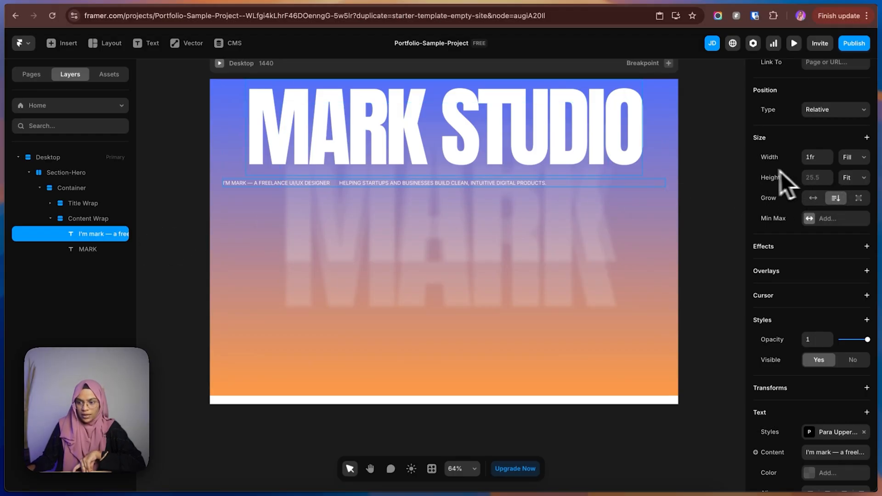
pyautogui.click(848, 162)
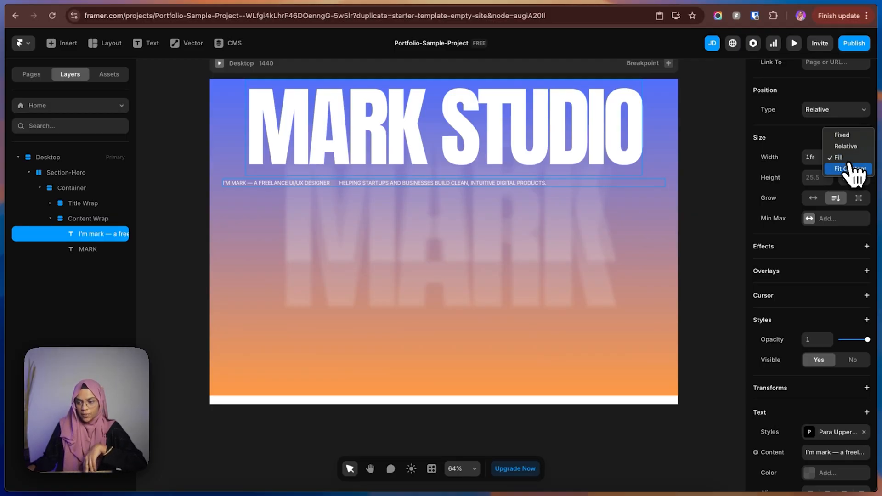
pyautogui.click(845, 136)
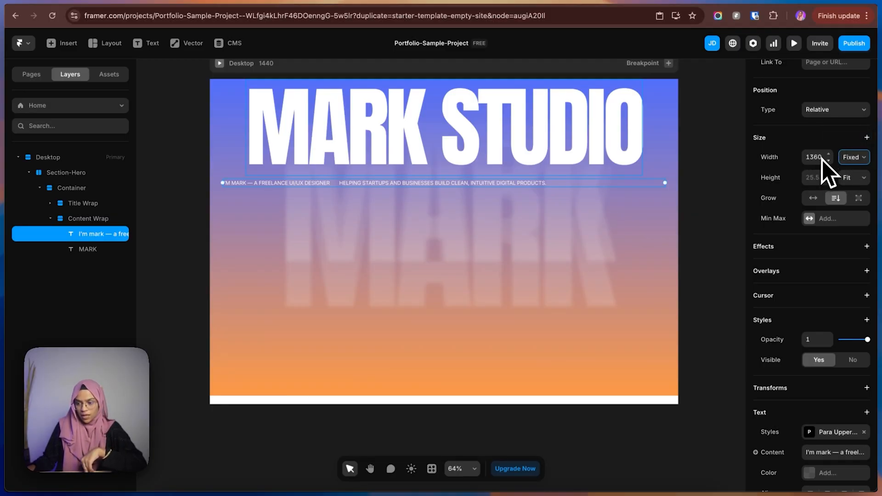
pyautogui.click(814, 157)
pyautogui.write('450')
pyautogui.press('Return')
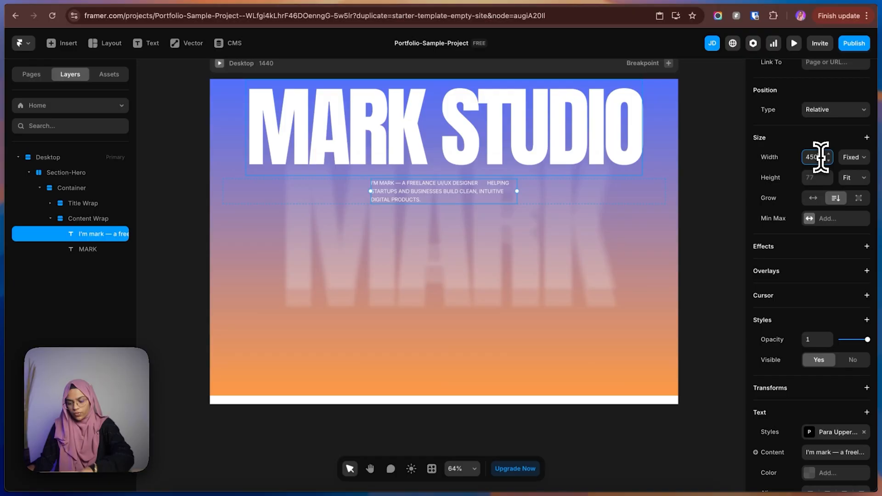
pyautogui.press('Escape')
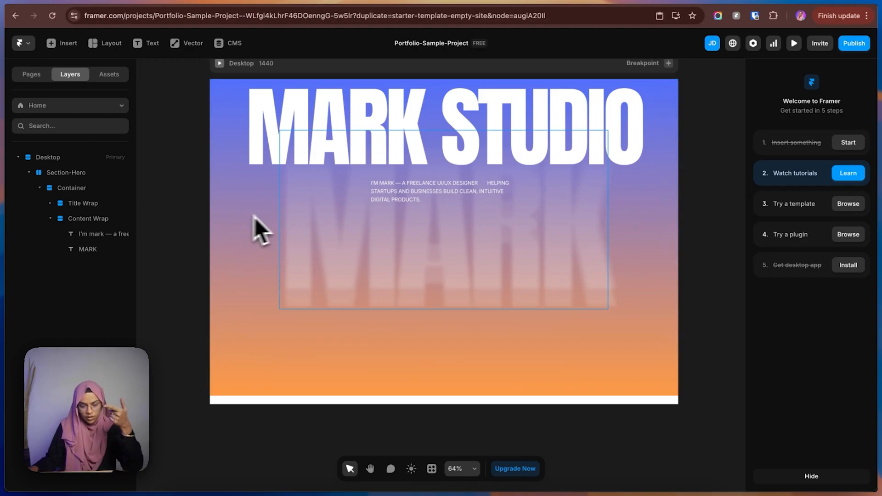
# Set the Content Wrap stack's distribution to Start and align its content to the left.
pyautogui.click(106, 224)
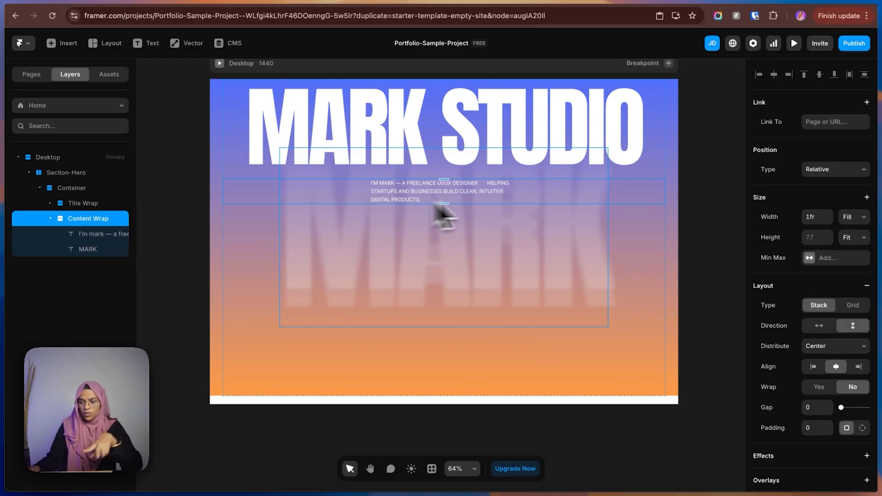
pyautogui.click(810, 349)
pyautogui.click(816, 341)
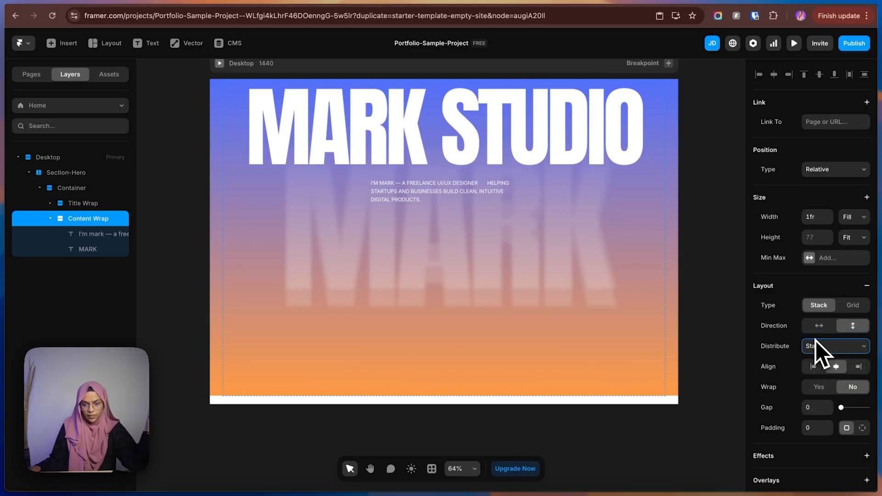
pyautogui.click(813, 367)
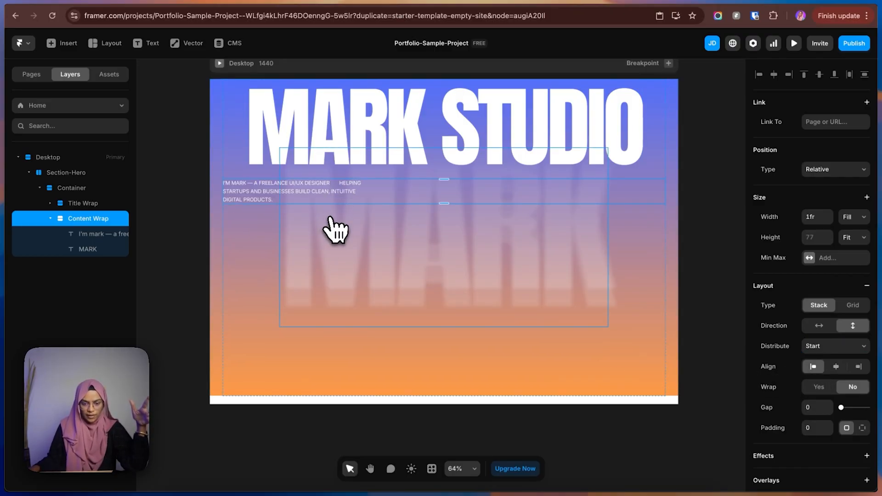
# Delete the duplicate MARK text from the Content Wrap and collapse the wrap in the layer tree.
pyautogui.click(95, 249)
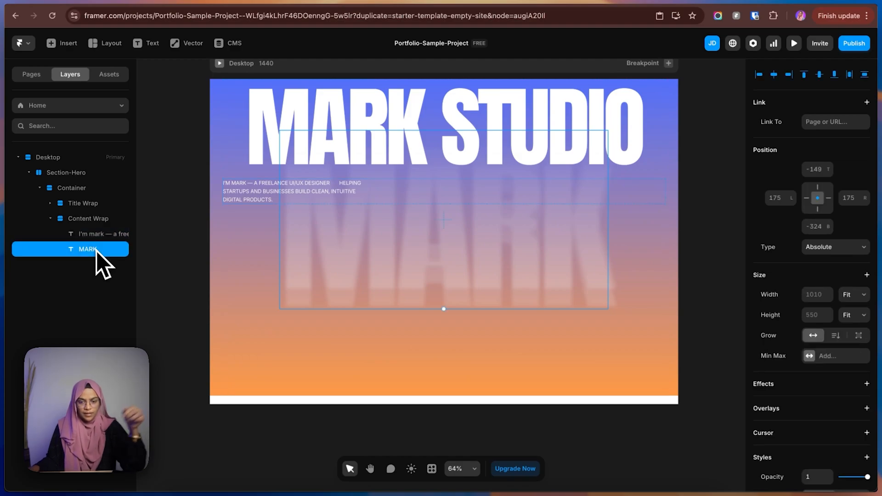
pyautogui.press('BackSpace')
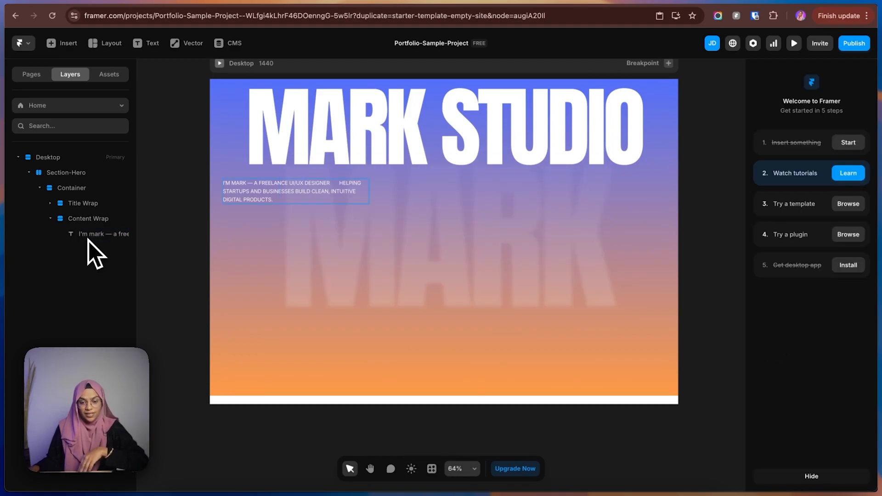
pyautogui.click(50, 219)
pyautogui.click(70, 223)
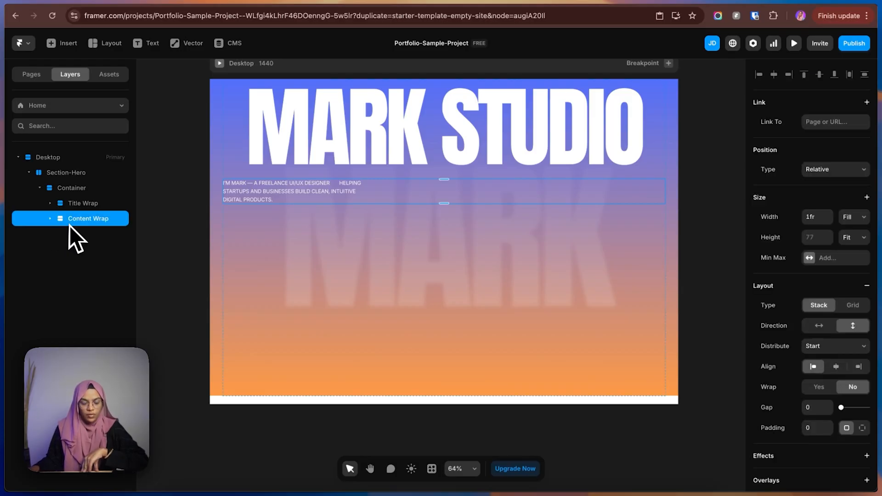
# Switch to Figma, copy the five brand logos from the bottom of the hero, and paste them into the Framer project.
pyautogui.click(777, 8)
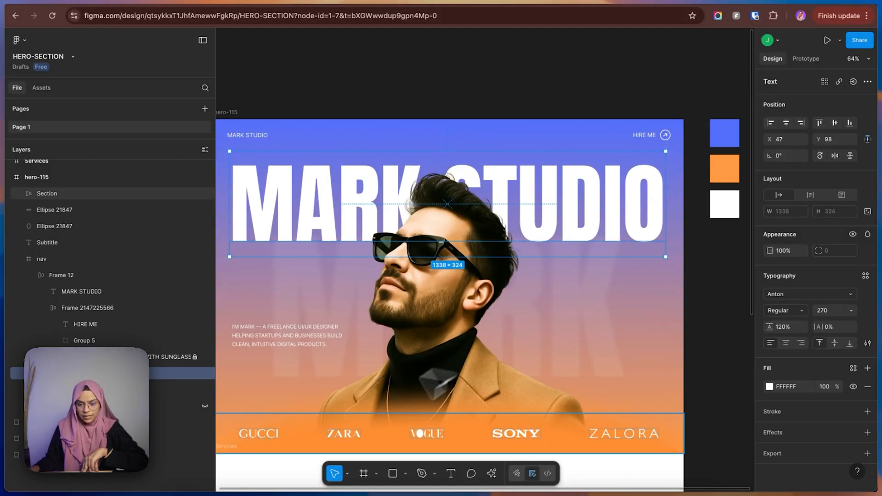
pyautogui.click(304, 438)
pyautogui.scroll(-3, 307, 434)
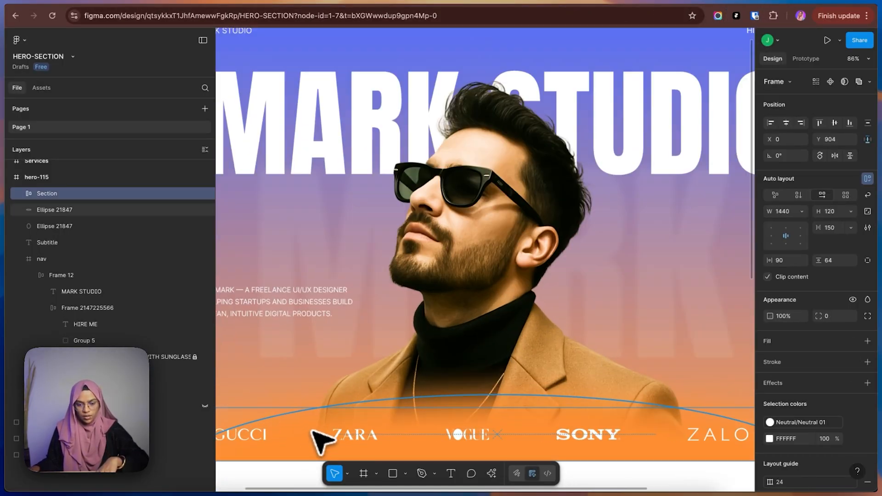
pyautogui.click(619, 410)
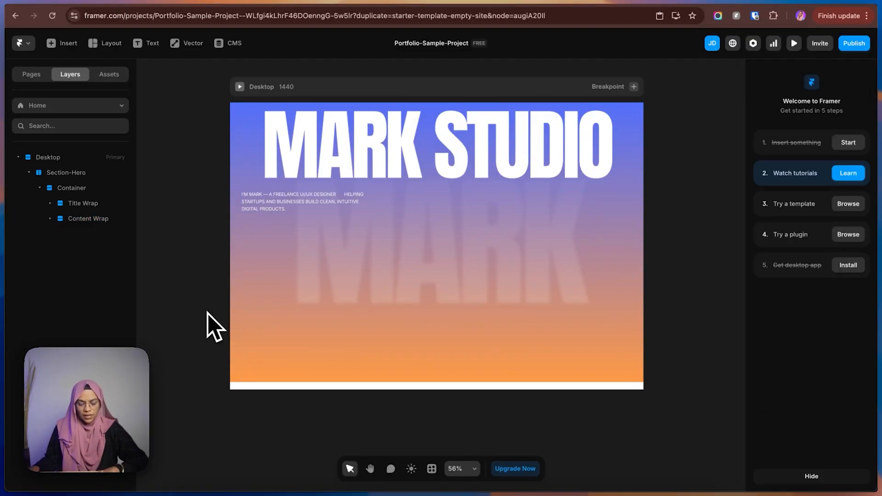
pyautogui.press('super+v')
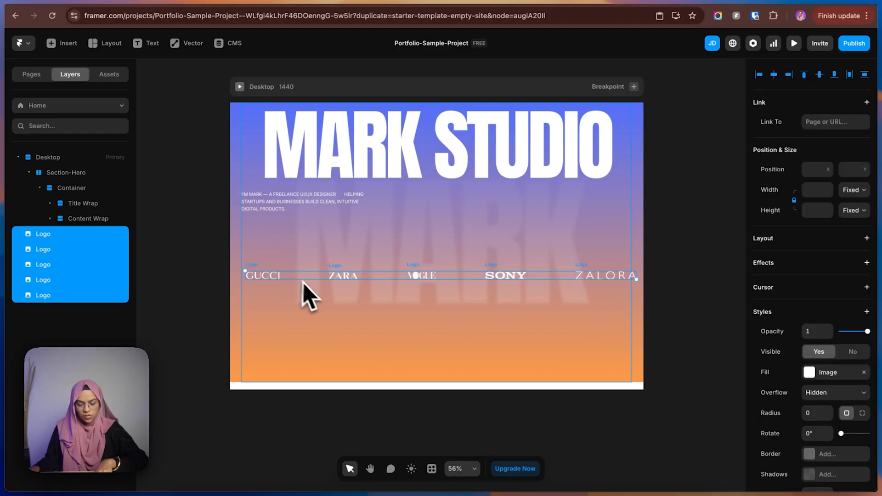
# Move the pasted logos onto the empty canvas to the left of the Desktop frame.
pyautogui.scroll(-4, 327, 294)
pyautogui.moveTo(289, 282); pyautogui.dragTo(153, 281)
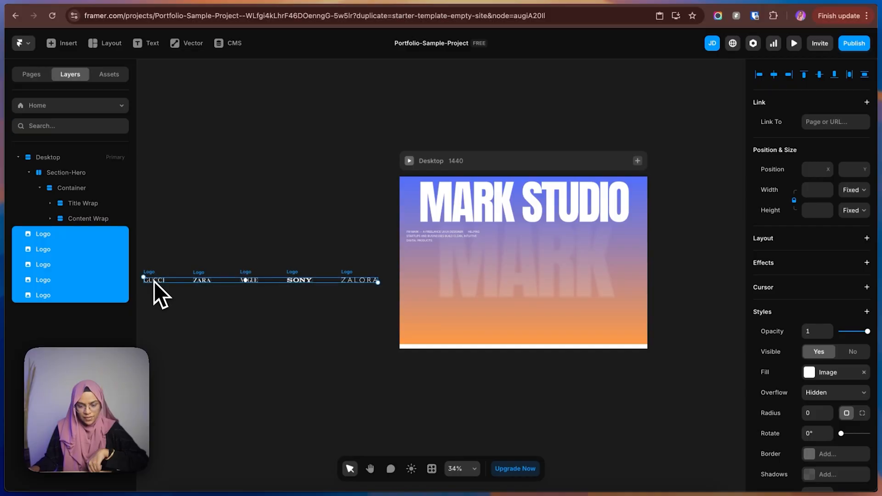
pyautogui.click(18, 158)
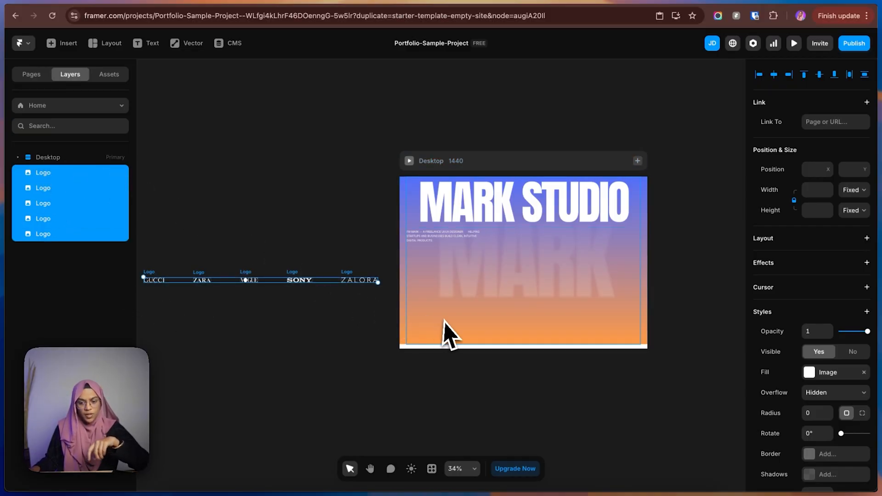
pyautogui.click(442, 383)
pyautogui.click(18, 158)
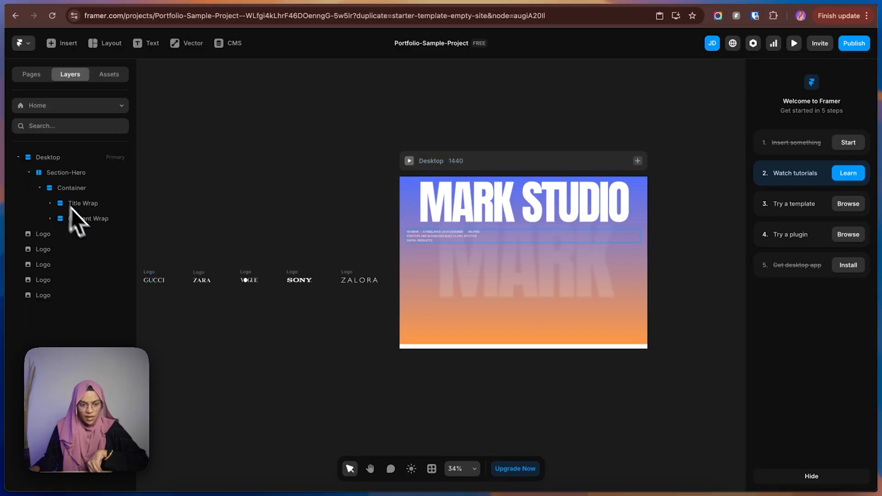
# Find the Ticker component with the search term "tick" and insert it into the Content Wrap below the subtitle text.
pyautogui.click(88, 219)
pyautogui.click(52, 219)
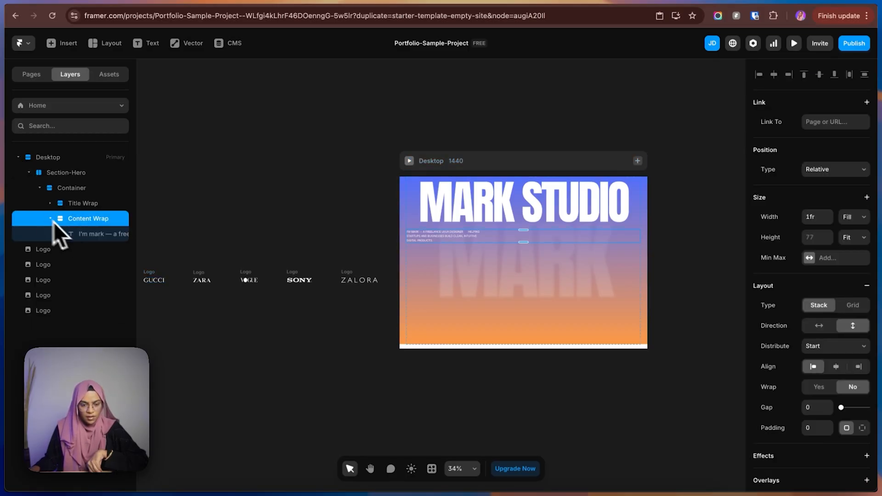
pyautogui.click(92, 239)
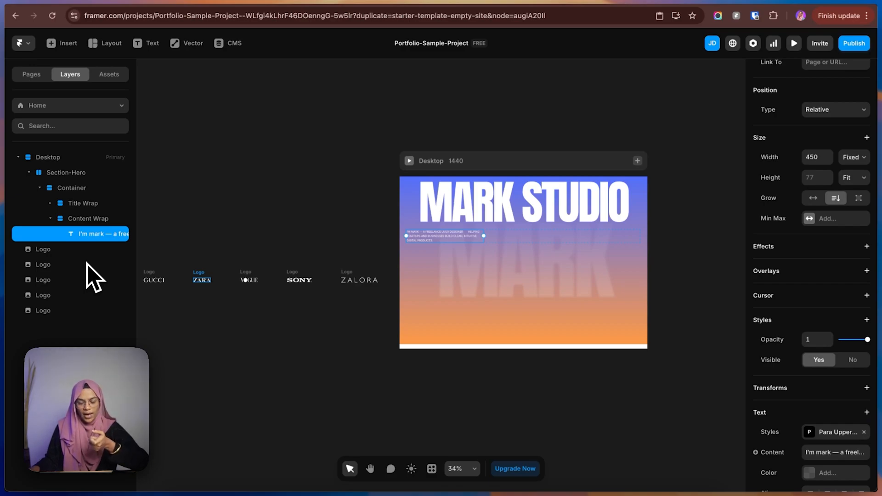
pyautogui.click(53, 44)
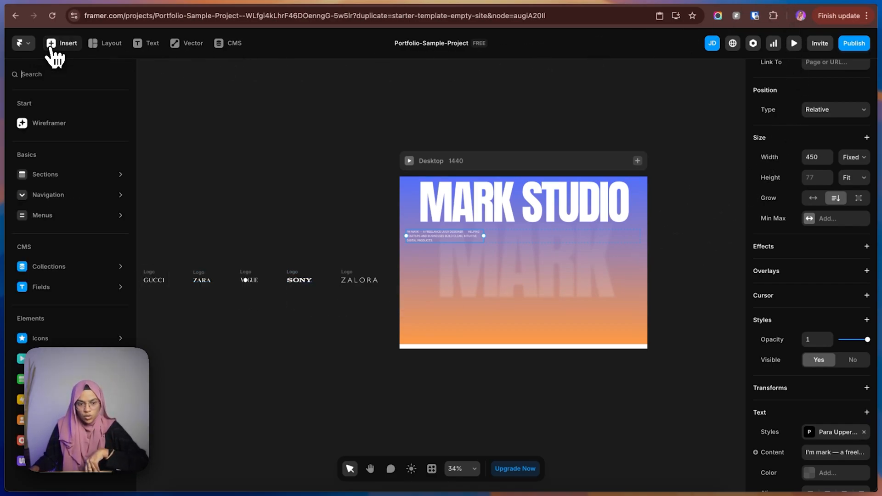
pyautogui.write('tick')
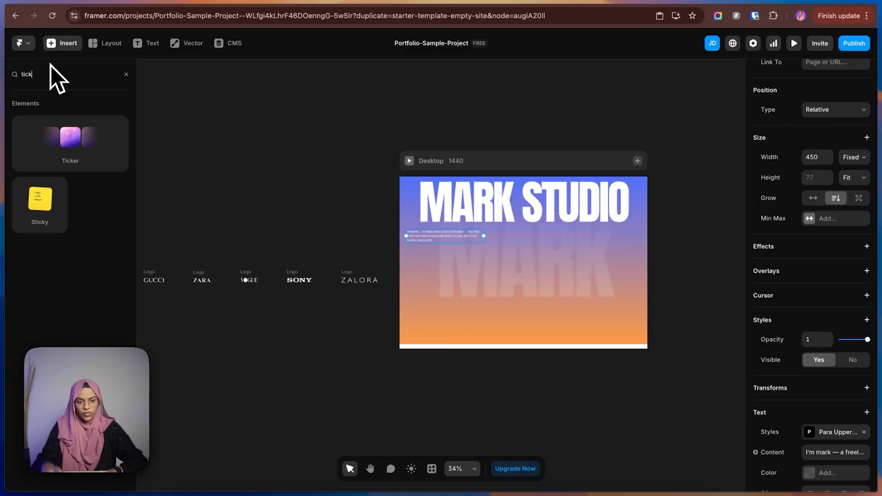
pyautogui.moveTo(63, 121); pyautogui.dragTo(466, 326)
pyautogui.moveTo(68, 251); pyautogui.dragTo(89, 239)
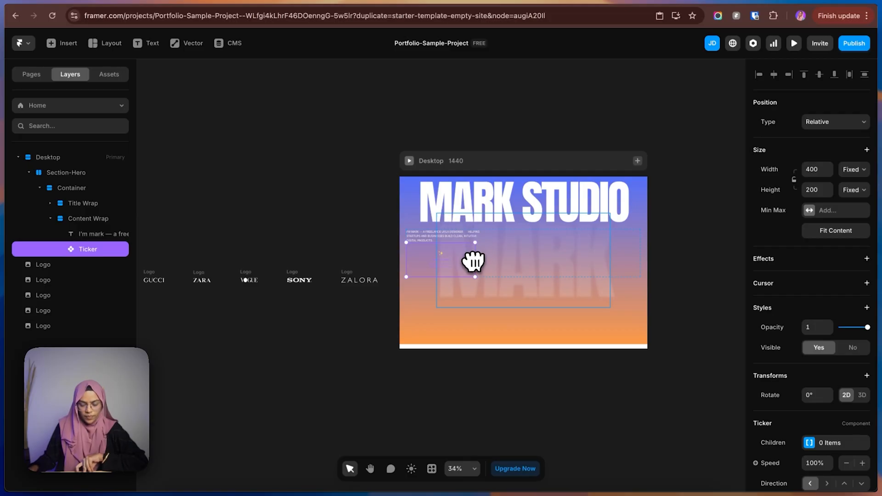
# Set the ticker's width to Fill and reduce its height to about 132 on the canvas.
pyautogui.click(852, 170)
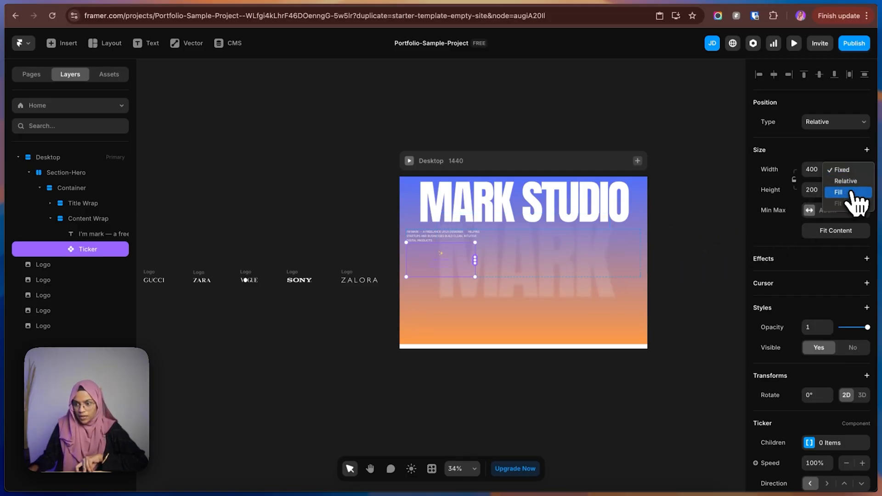
pyautogui.click(849, 193)
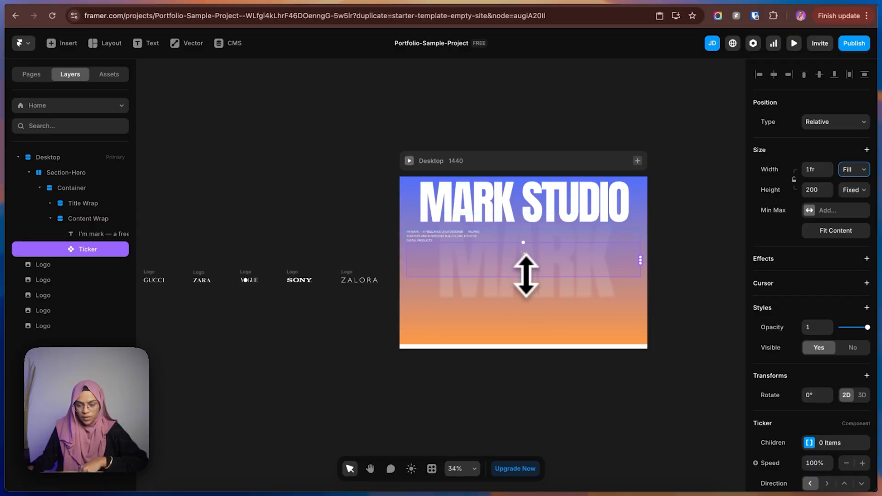
pyautogui.moveTo(526, 275); pyautogui.dragTo(526, 264)
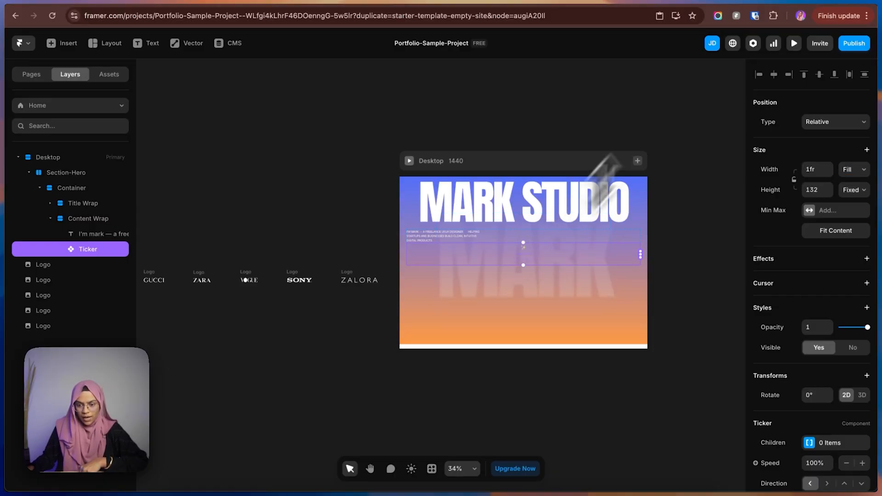
# Check the logo section's height in the Figma hero, and back in Framer set the ticker's height to 120.
pyautogui.click(772, 1)
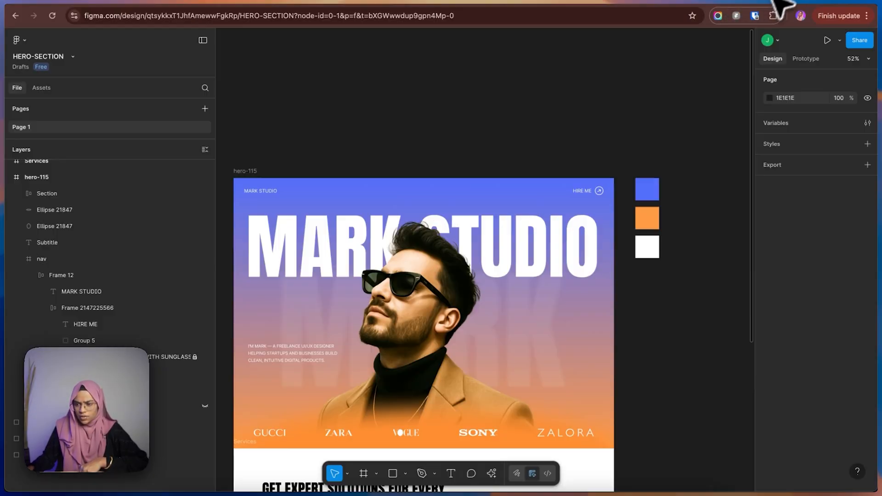
pyautogui.click(517, 429)
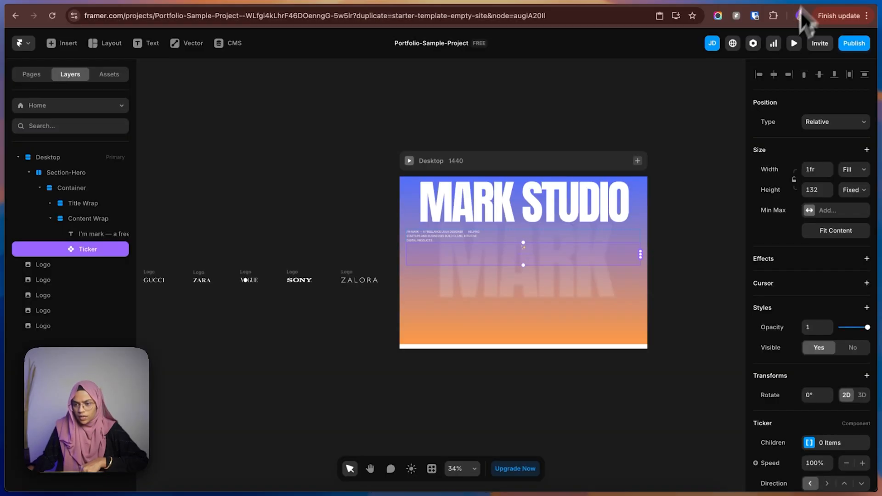
pyautogui.click(809, 4)
pyautogui.click(818, 190)
pyautogui.write('120')
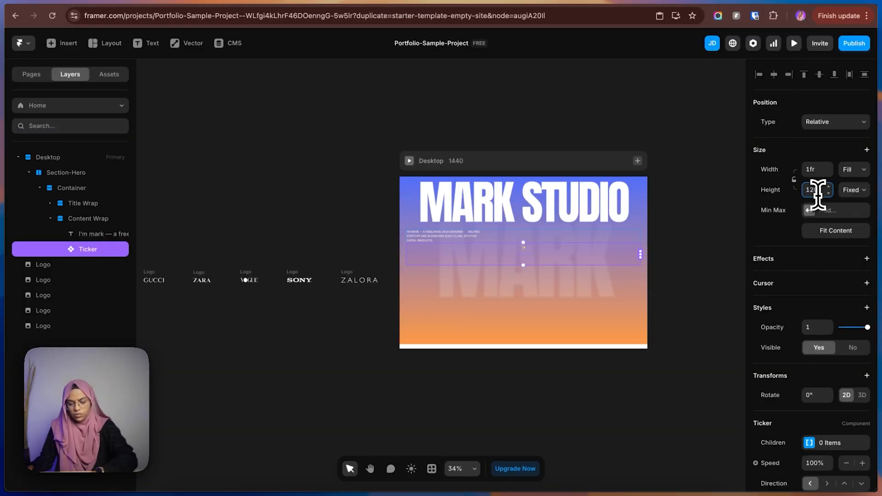
pyautogui.press('Return')
pyautogui.click(669, 265)
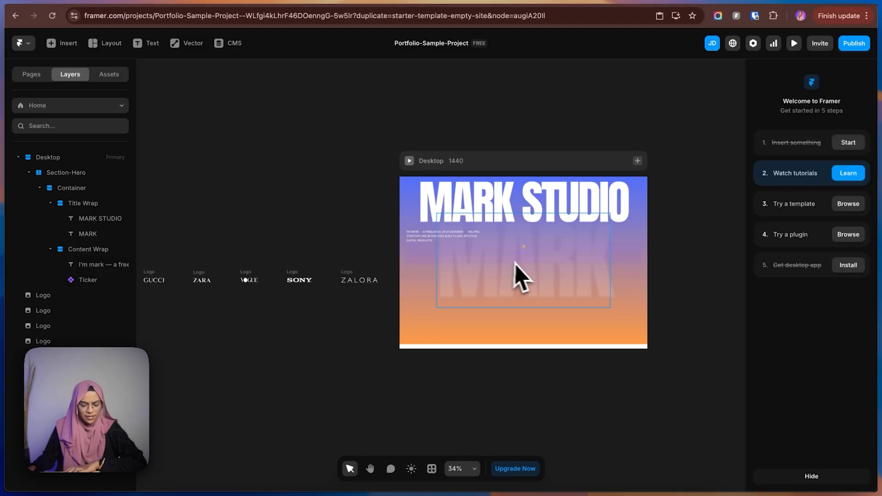
# Lock the faded background MARK text layer inside the Title Wrap.
pyautogui.click(525, 271)
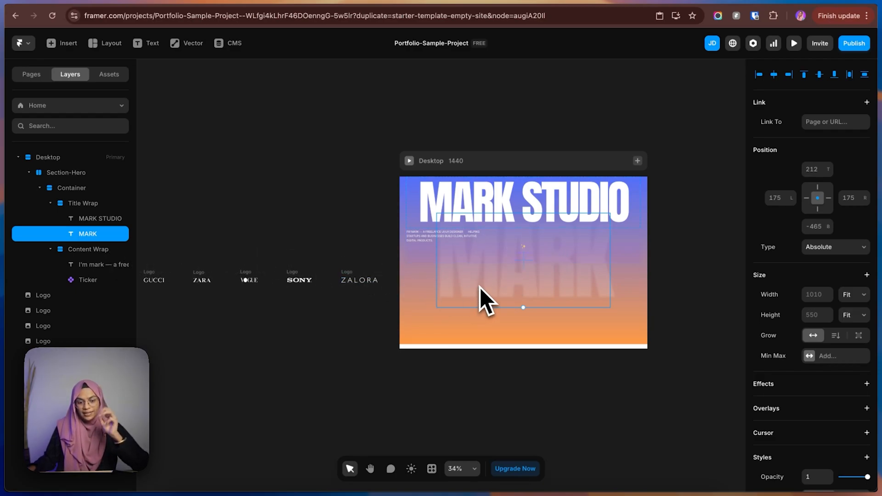
pyautogui.rightClick(100, 239)
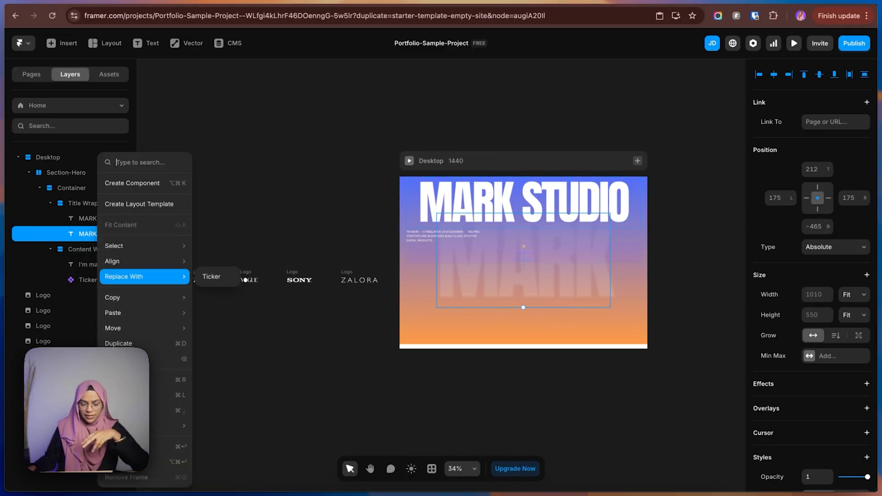
pyautogui.click(124, 395)
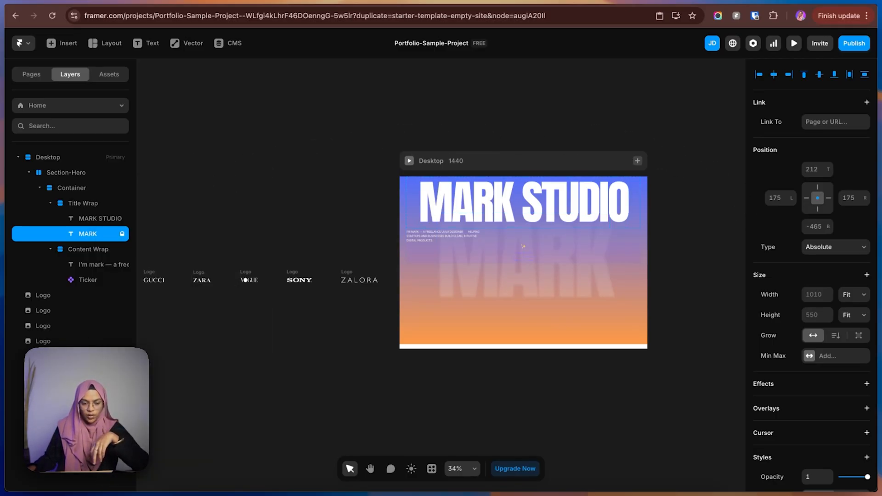
# Connect the ticker in the Content Wrap to the GUCCI, ZARA, VOGUE, SONY and ZALORA logos so they become its items.
pyautogui.click(406, 385)
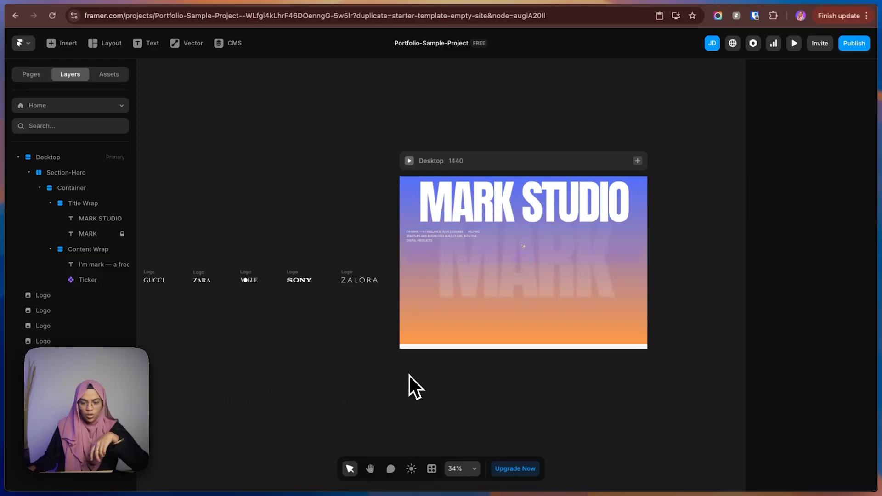
pyautogui.click(490, 253)
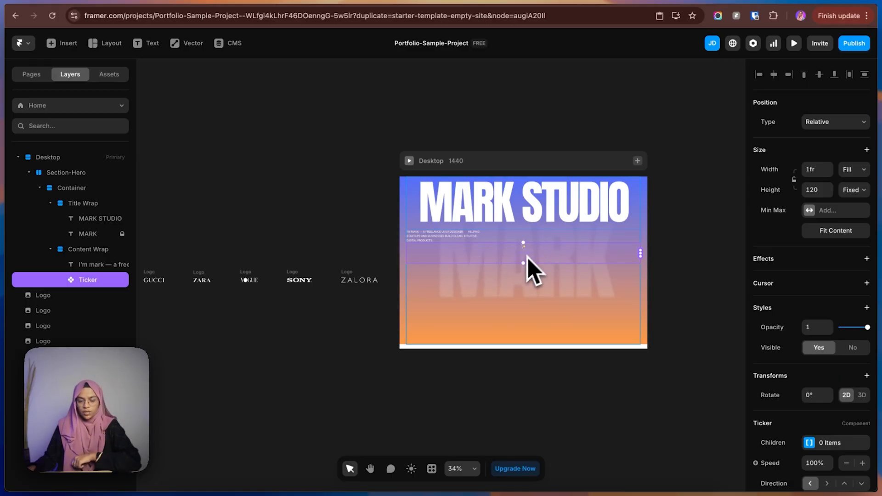
pyautogui.click(321, 335)
pyautogui.click(463, 256)
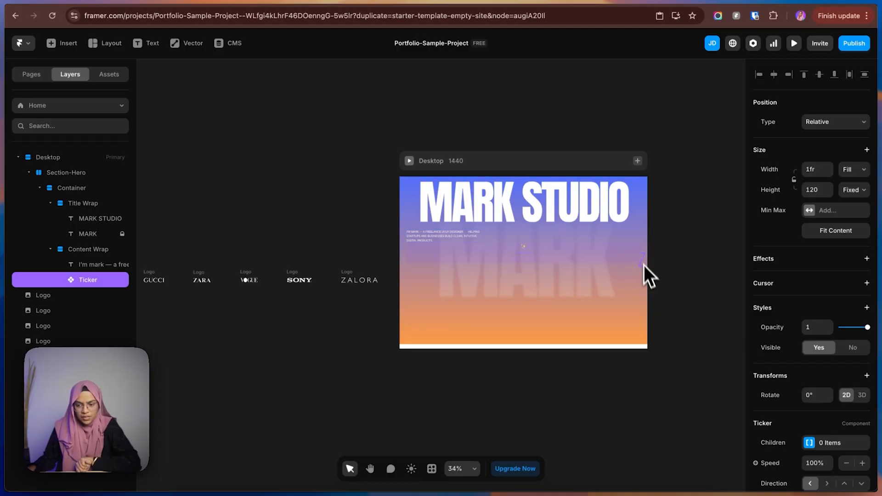
pyautogui.moveTo(642, 260); pyautogui.dragTo(161, 285)
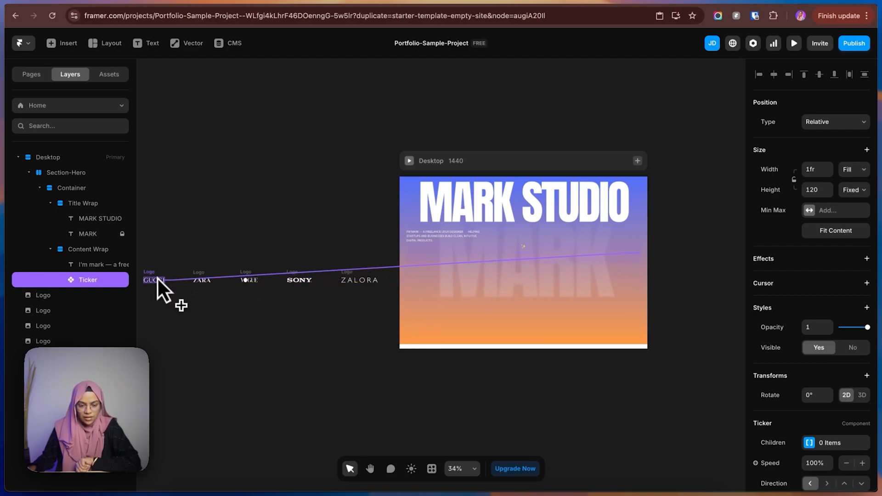
pyautogui.moveTo(157, 277); pyautogui.dragTo(157, 277)
pyautogui.moveTo(640, 254); pyautogui.dragTo(204, 277)
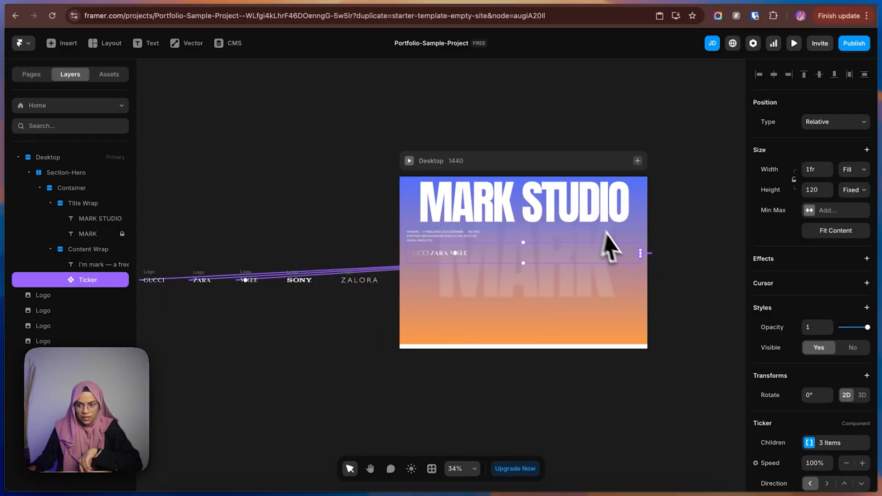
pyautogui.moveTo(640, 253); pyautogui.dragTo(304, 278)
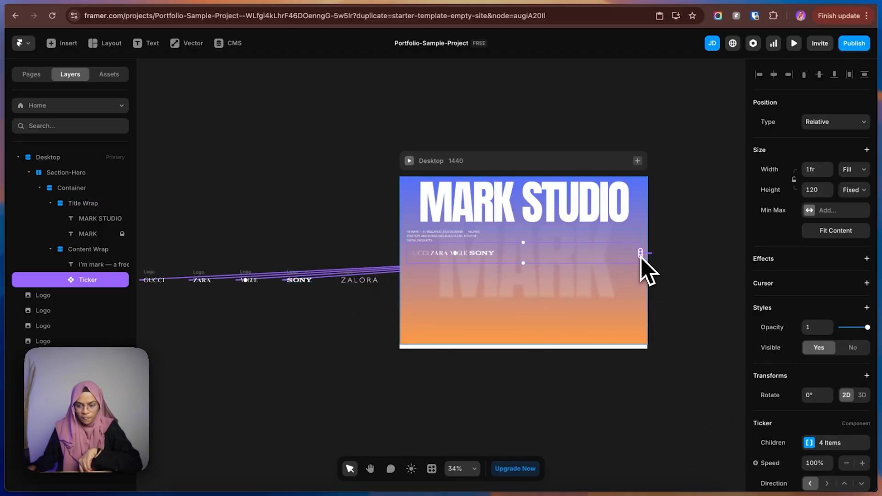
pyautogui.moveTo(640, 253); pyautogui.dragTo(359, 287)
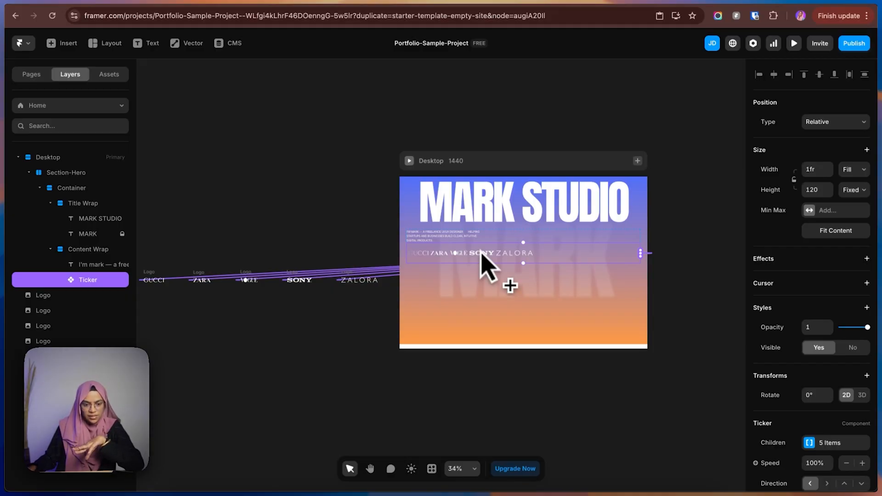
pyautogui.click(577, 415)
# Set the gap between the ticker's logos to 100.
pyautogui.click(454, 257)
pyautogui.scroll(3, 453, 260)
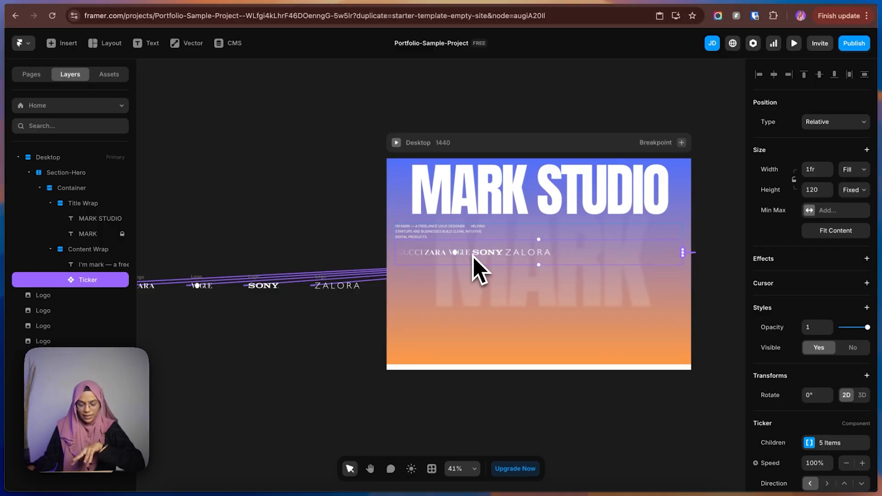
pyautogui.scroll(-5, 815, 368)
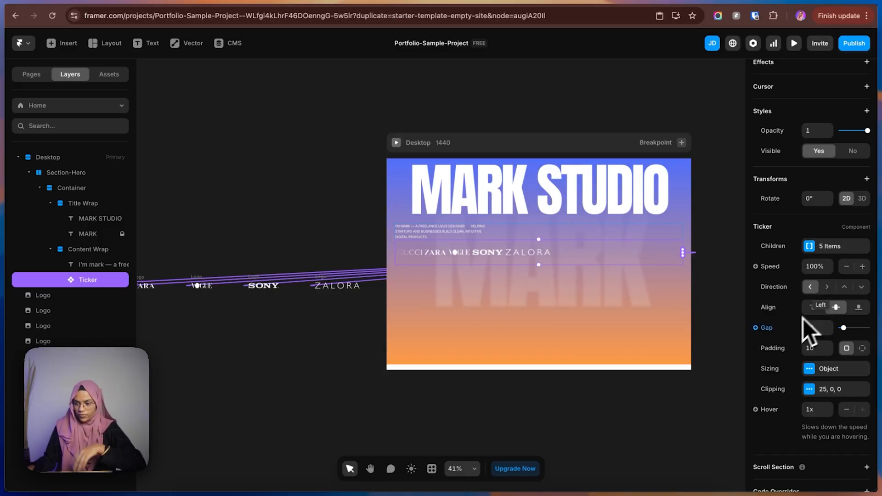
pyautogui.click(818, 327)
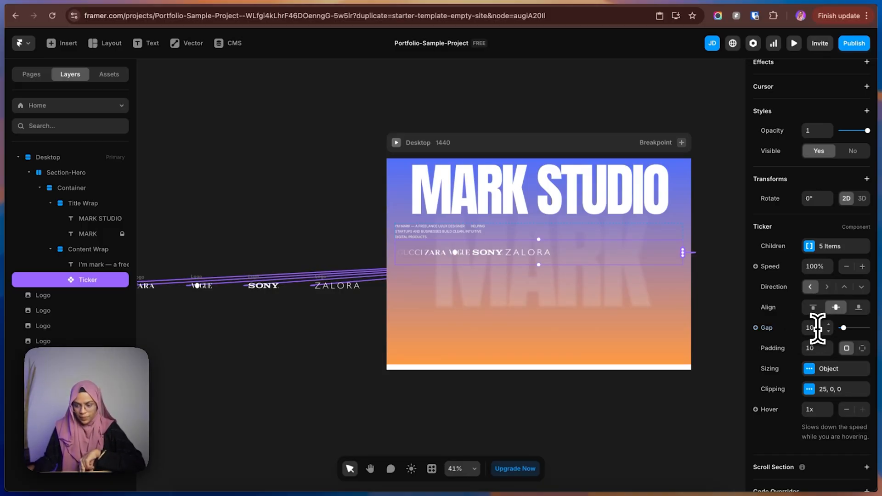
pyautogui.write('100')
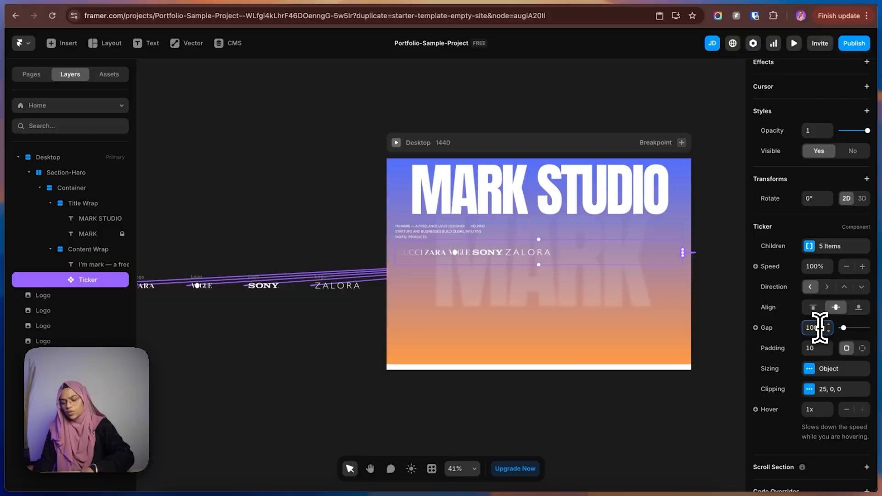
pyautogui.press('Return')
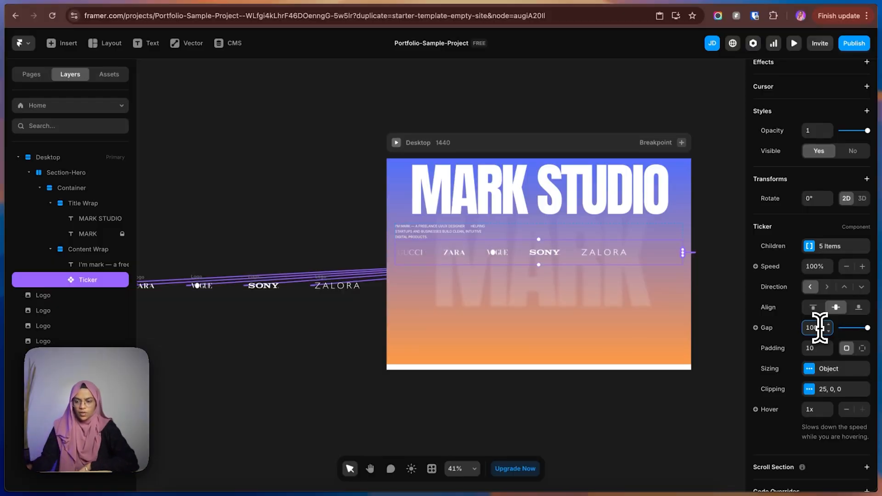
# Review the ticker's sizing options and turn off Fade in its clipping options.
pyautogui.click(809, 369)
pyautogui.click(812, 371)
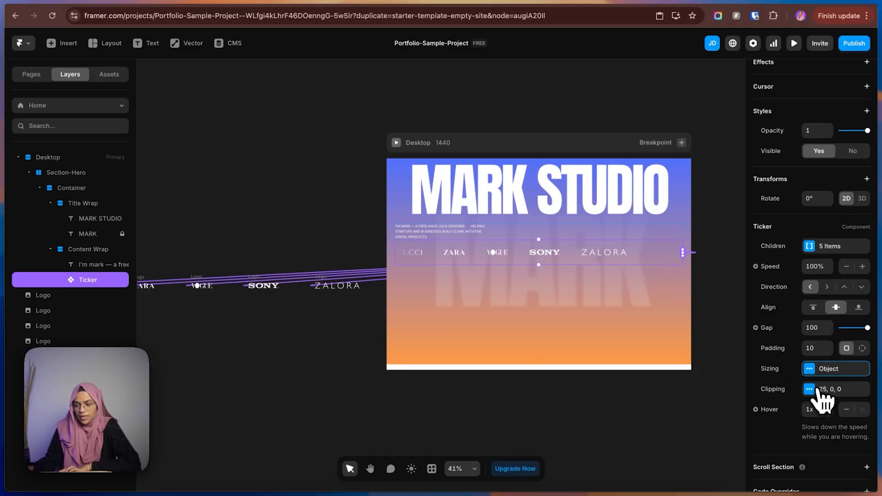
pyautogui.click(817, 390)
pyautogui.click(816, 372)
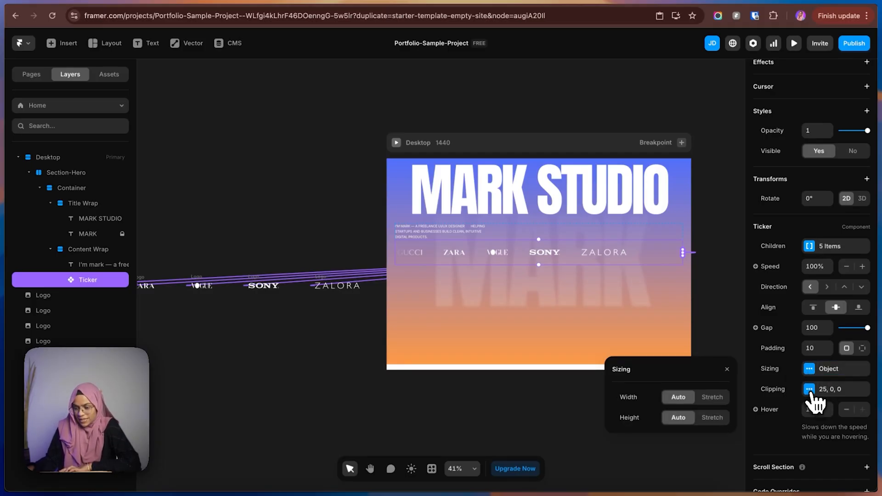
pyautogui.click(811, 389)
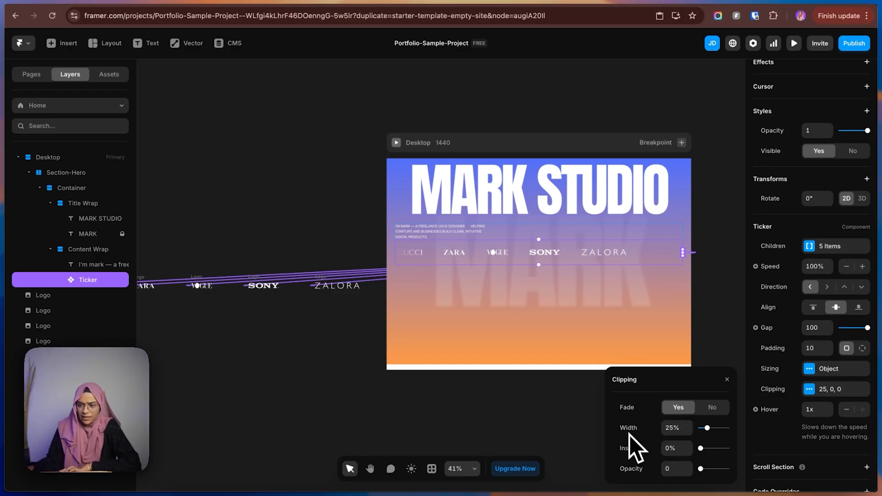
pyautogui.moveTo(708, 429); pyautogui.dragTo(664, 478)
pyautogui.click(713, 410)
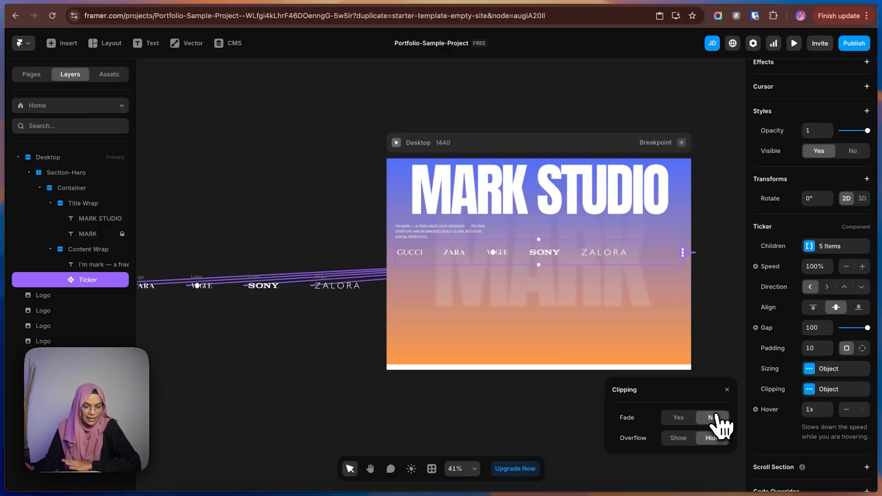
pyautogui.click(352, 336)
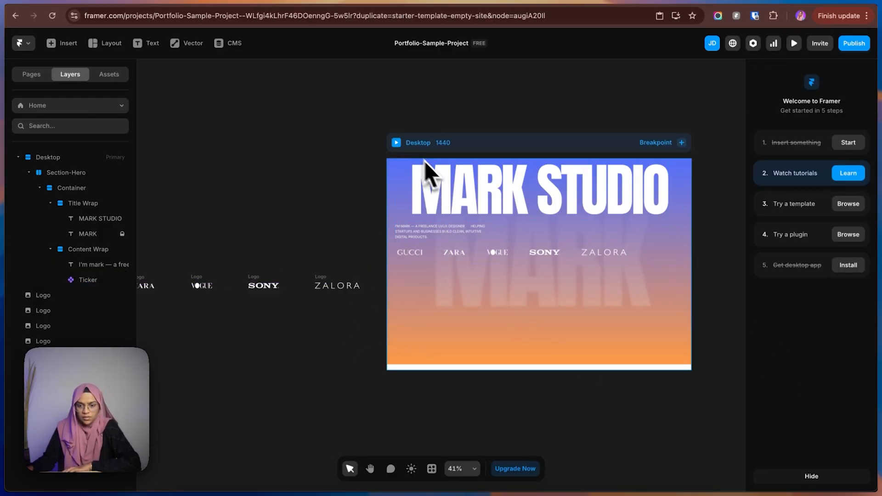
# Preview the page to check the logo ticker's motion, and set the ticker's speed to 80%.
pyautogui.click(396, 143)
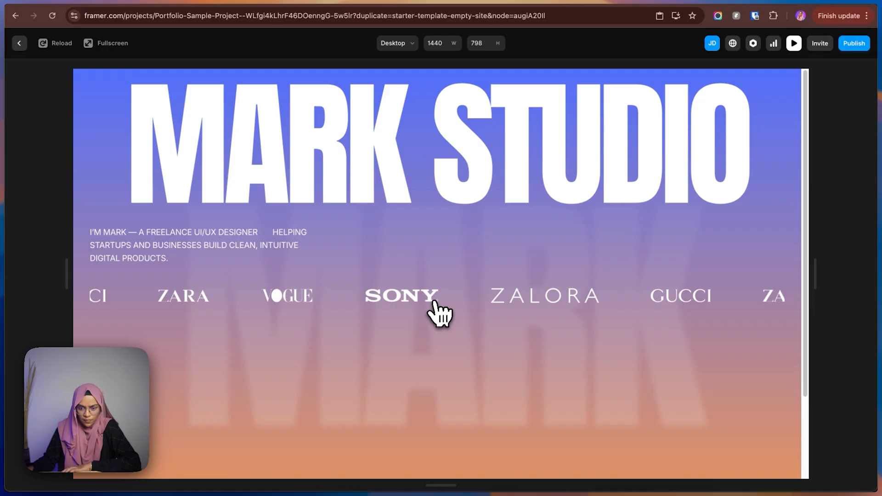
pyautogui.click(19, 43)
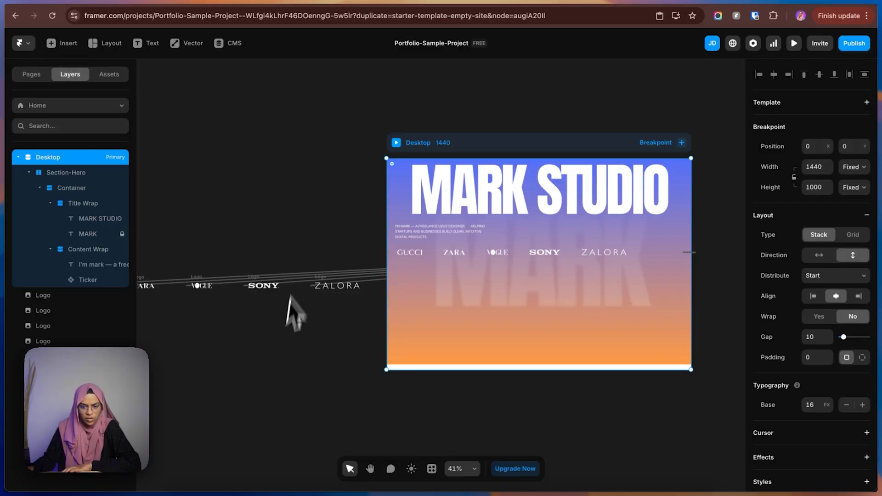
pyautogui.click(476, 251)
pyautogui.click(816, 266)
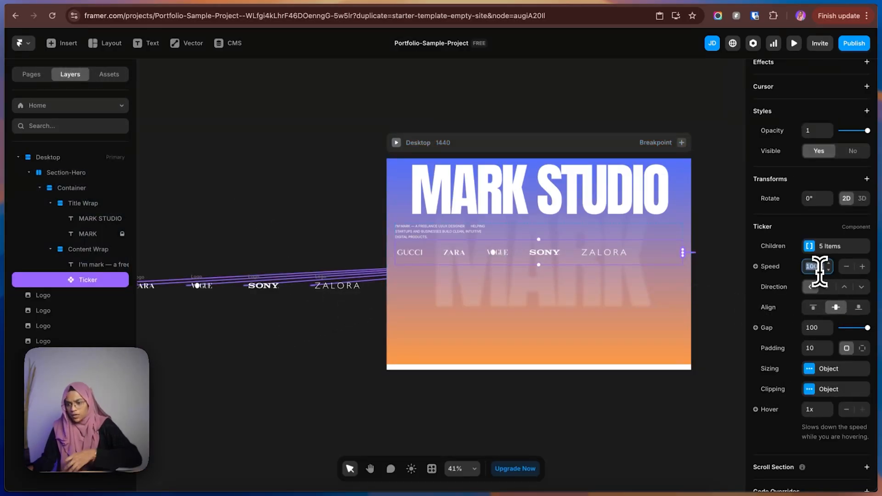
pyautogui.write('80')
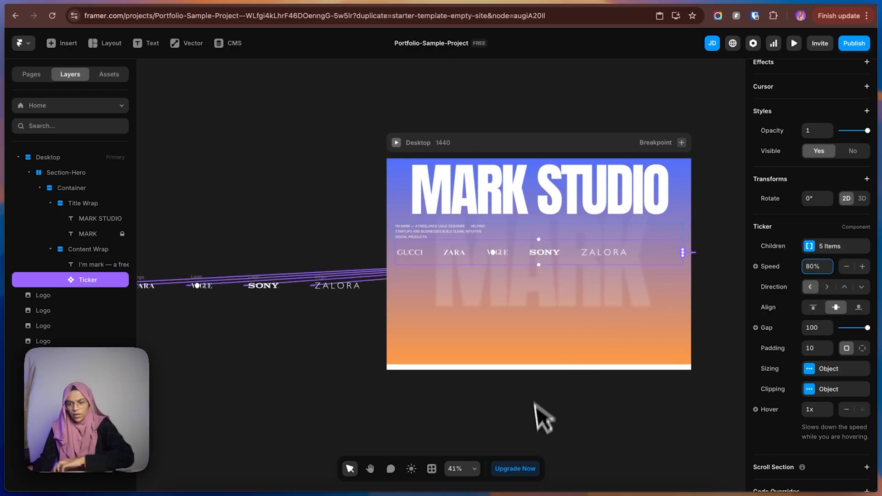
pyautogui.click(536, 429)
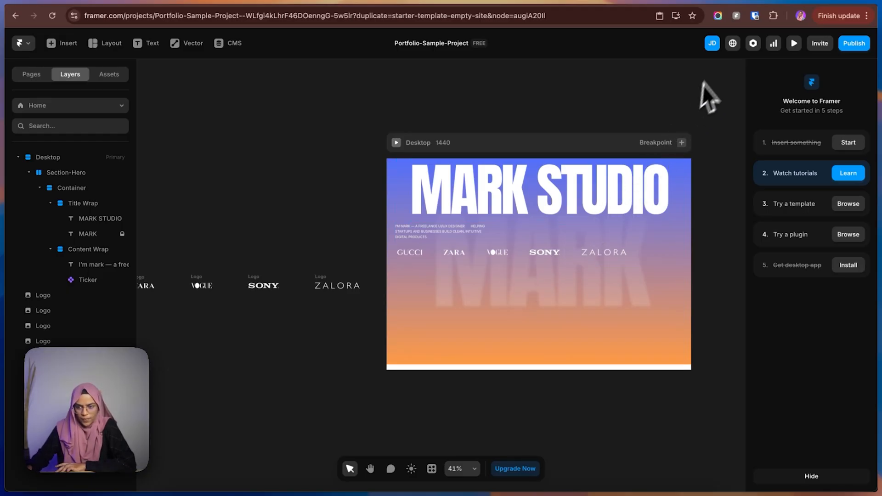
# Check the subtitle and logo row spacing in the Figma hero, and back in Framer set the Content Wrap's gap to 200.
pyautogui.click(776, 2)
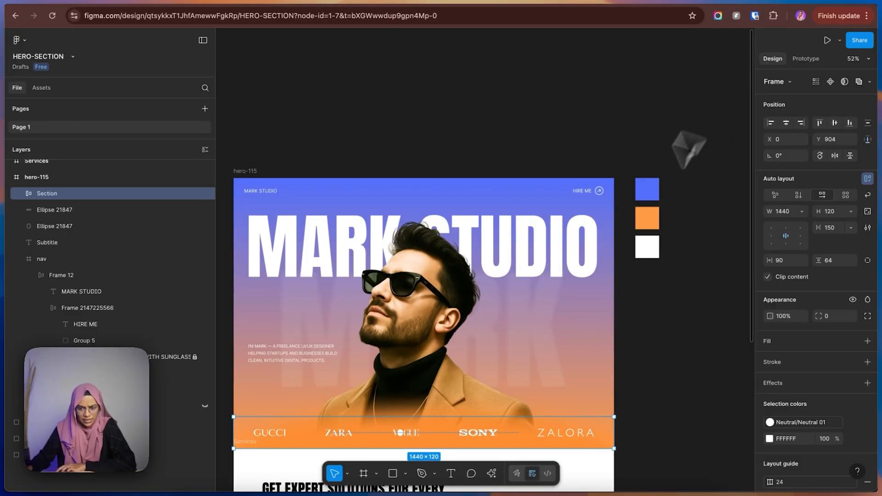
pyautogui.click(681, 331)
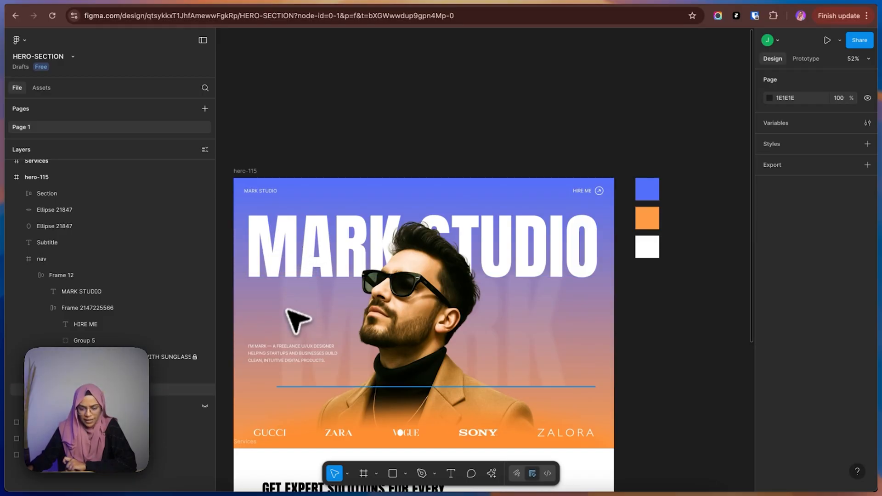
pyautogui.click(805, 5)
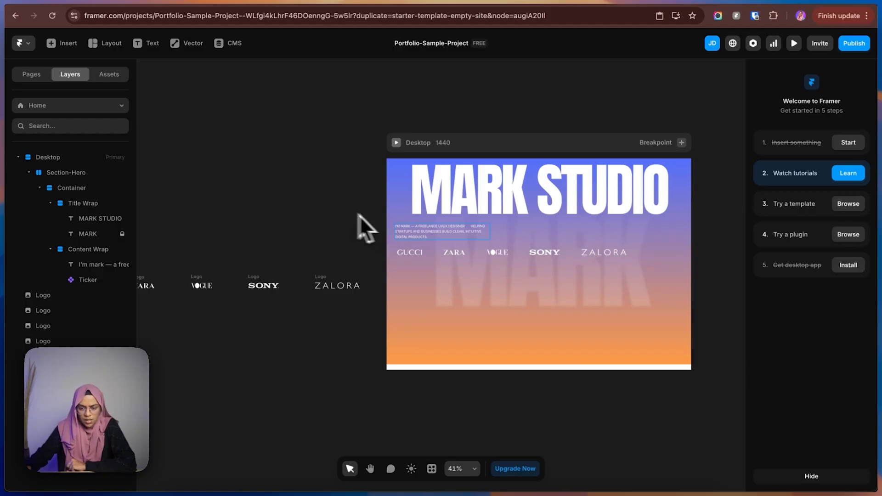
pyautogui.click(518, 241)
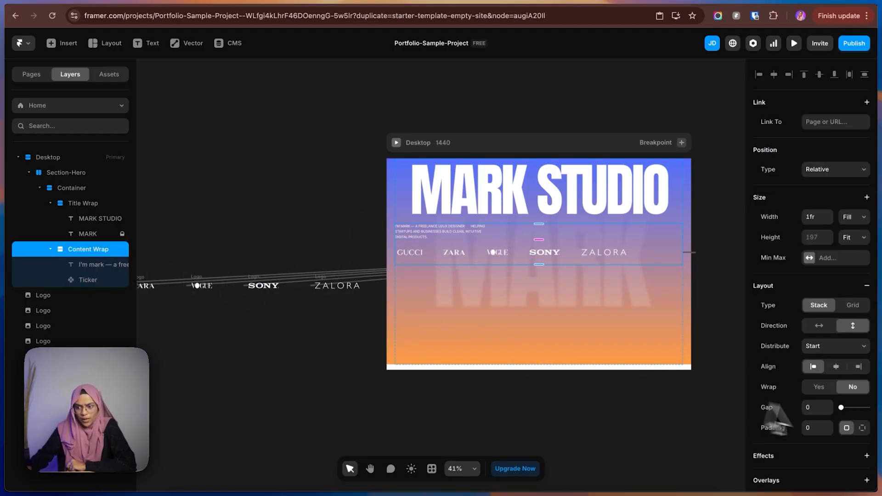
pyautogui.click(817, 407)
pyautogui.write('150')
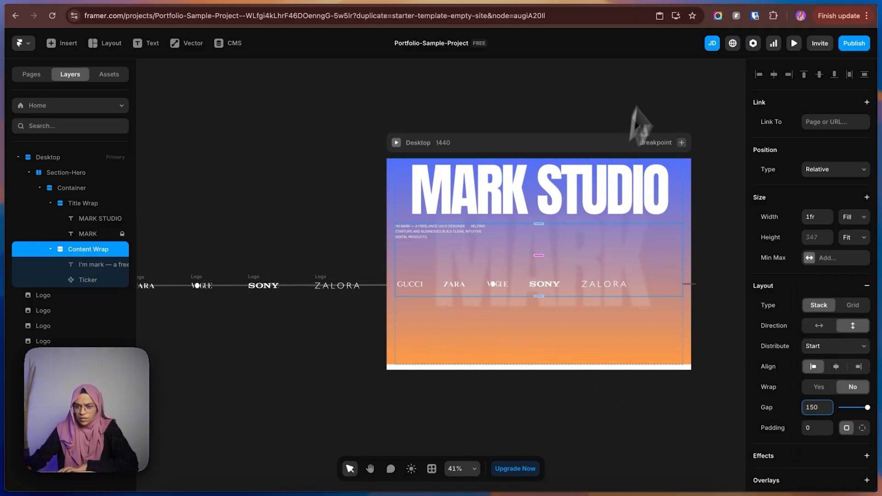
pyautogui.doubleClick(818, 408)
pyautogui.write('200')
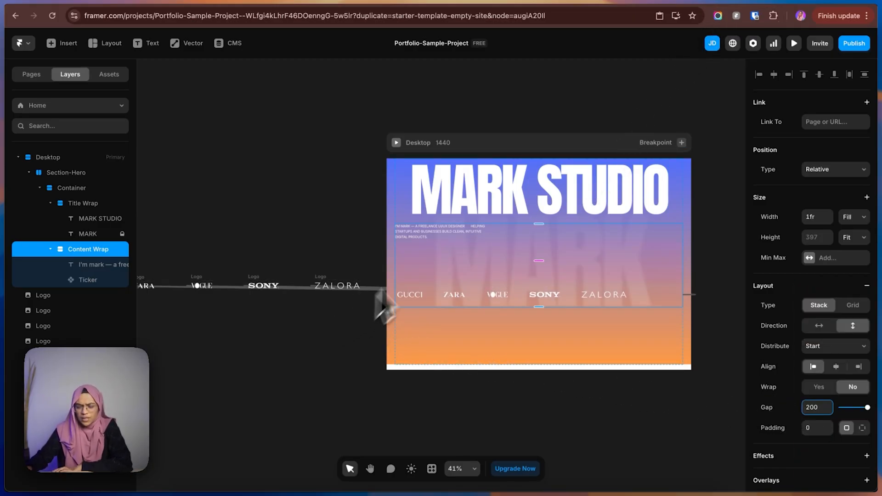
pyautogui.click(271, 192)
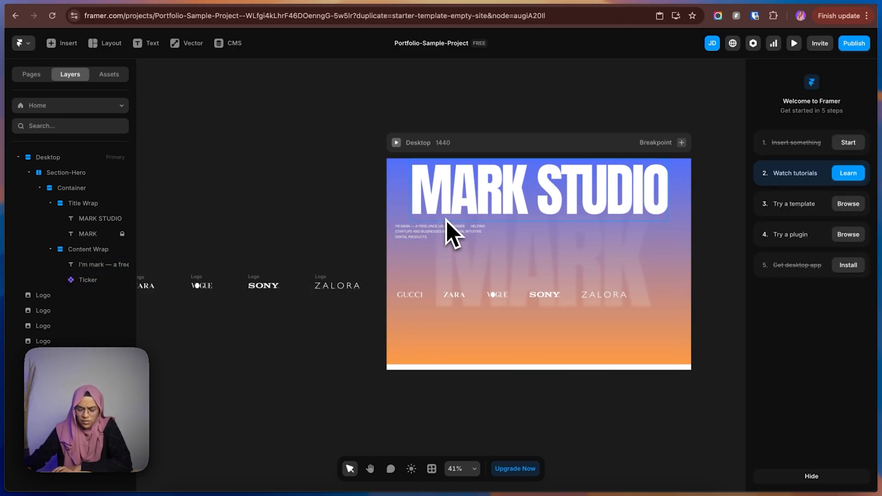
# Collapse the Title Wrap and Content Wrap layers, and set the gap of their parent Container to 200.
pyautogui.click(465, 240)
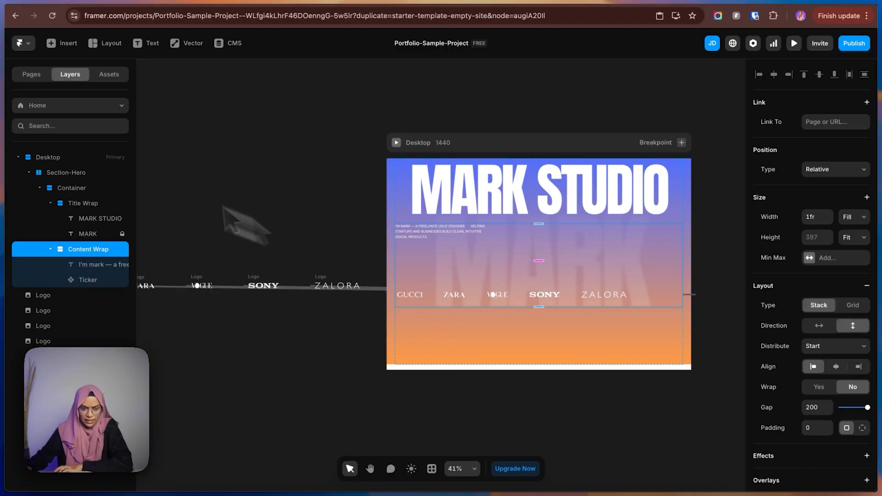
pyautogui.click(50, 203)
pyautogui.click(51, 218)
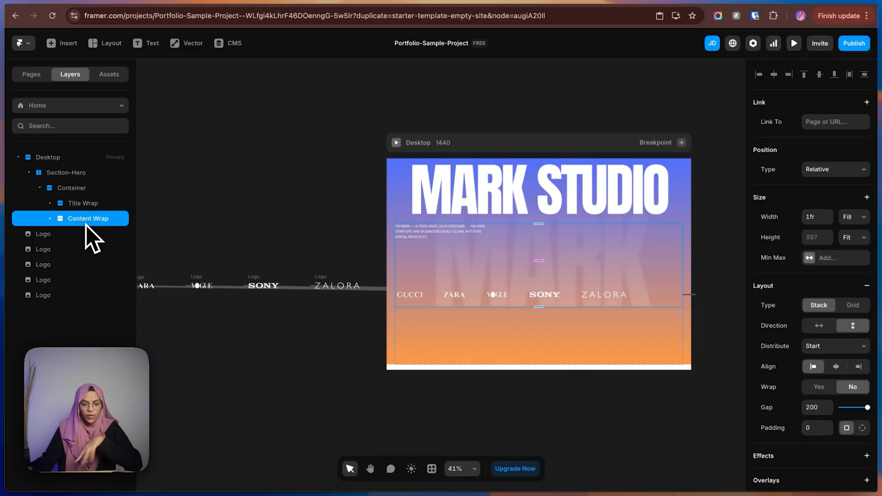
pyautogui.click(83, 193)
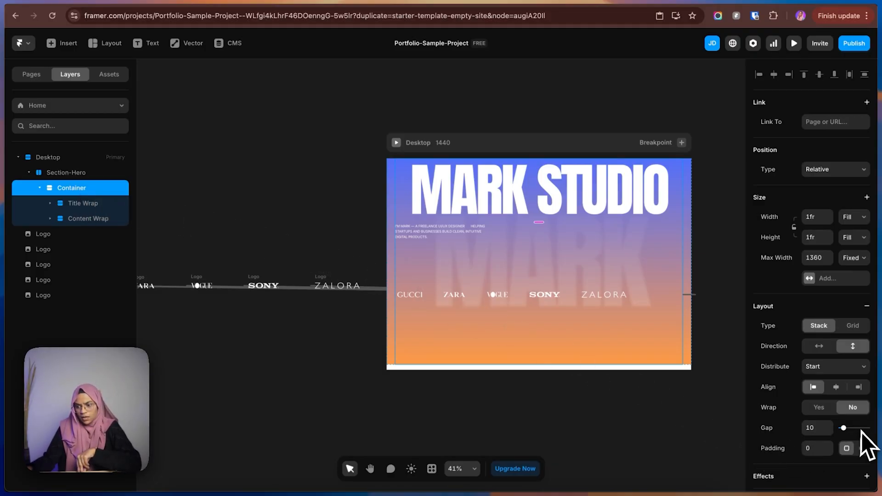
pyautogui.moveTo(845, 428); pyautogui.dragTo(876, 430)
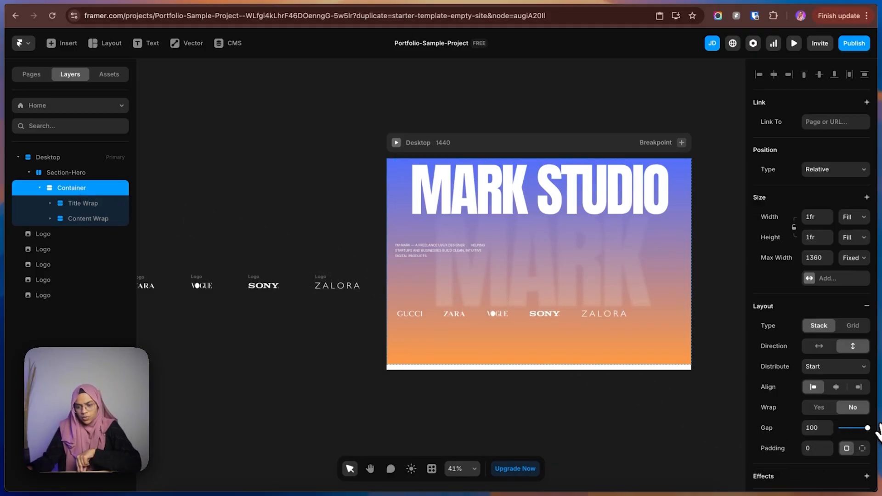
pyautogui.click(822, 428)
pyautogui.write('200')
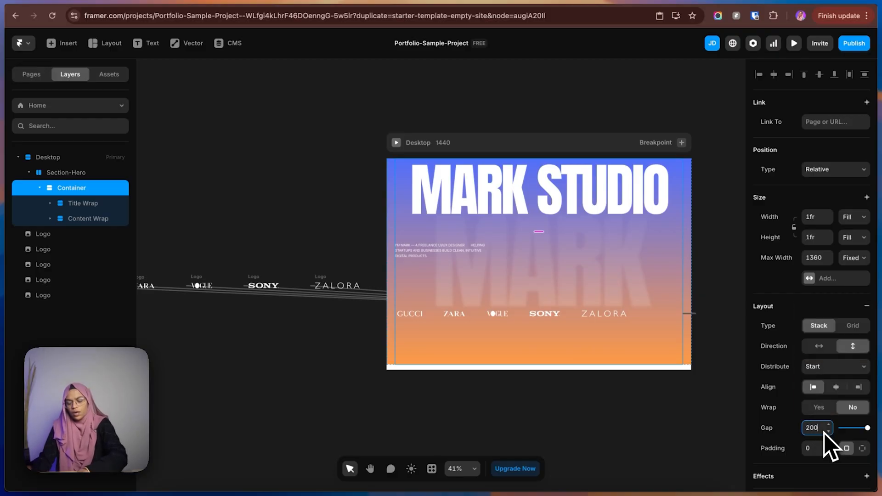
pyautogui.press('Return')
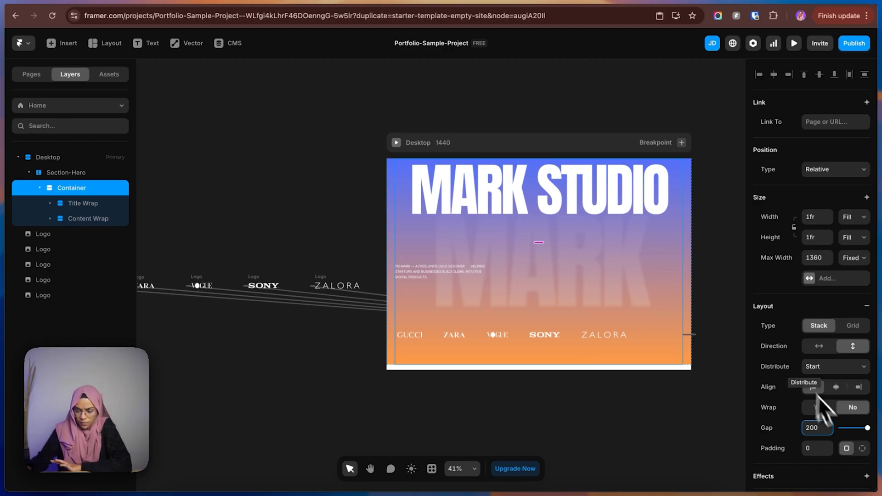
# Set the Container's gap to 0 and its distribution to Space Between.
pyautogui.click(820, 428)
pyautogui.write('0')
pyautogui.press('Return')
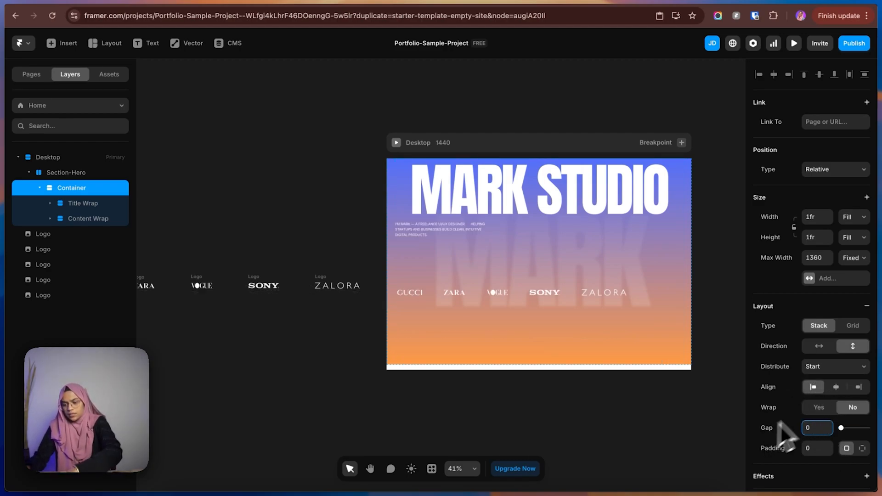
pyautogui.click(821, 371)
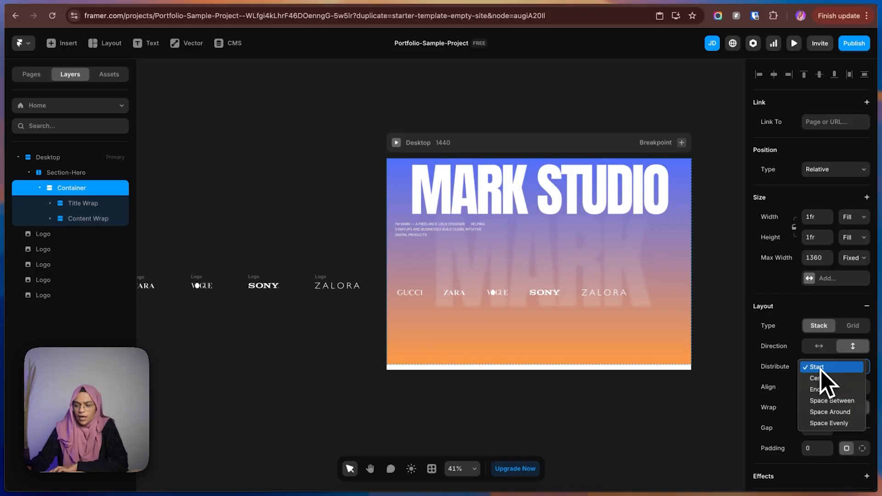
pyautogui.click(824, 401)
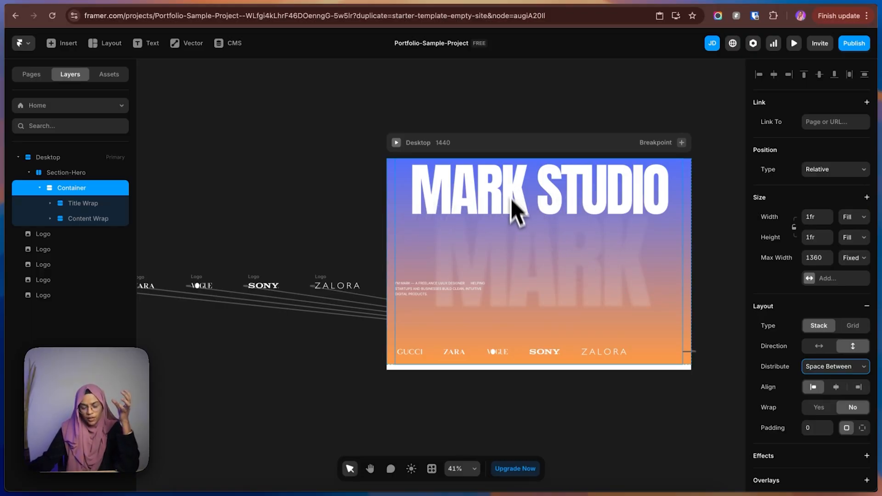
# Try the Space Around and Space Evenly distributions on the Container, and return it to Space Between.
pyautogui.click(842, 370)
pyautogui.click(837, 380)
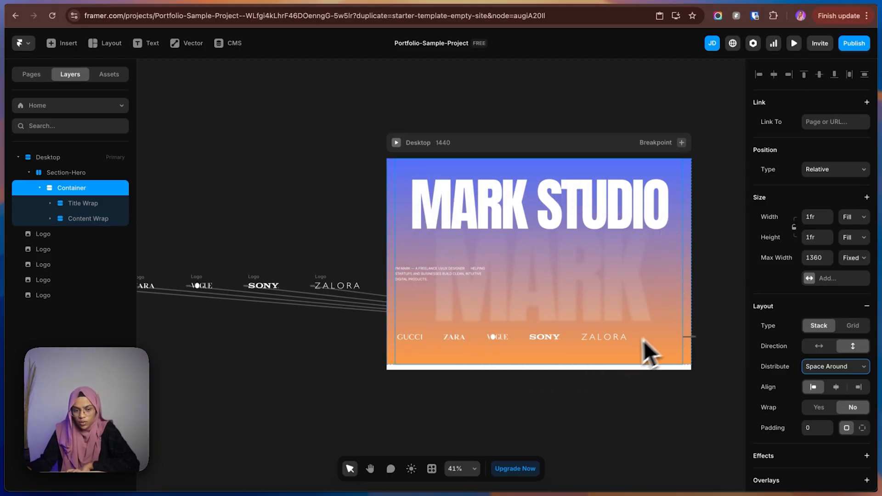
pyautogui.click(809, 368)
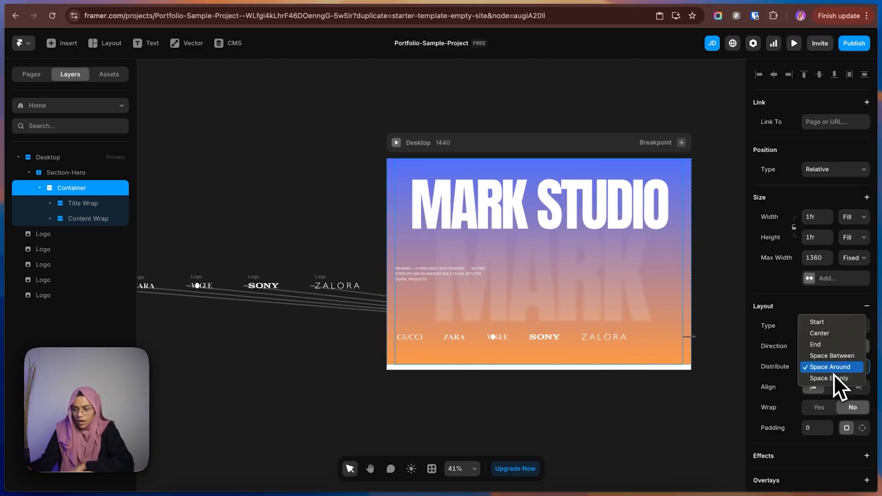
pyautogui.click(831, 379)
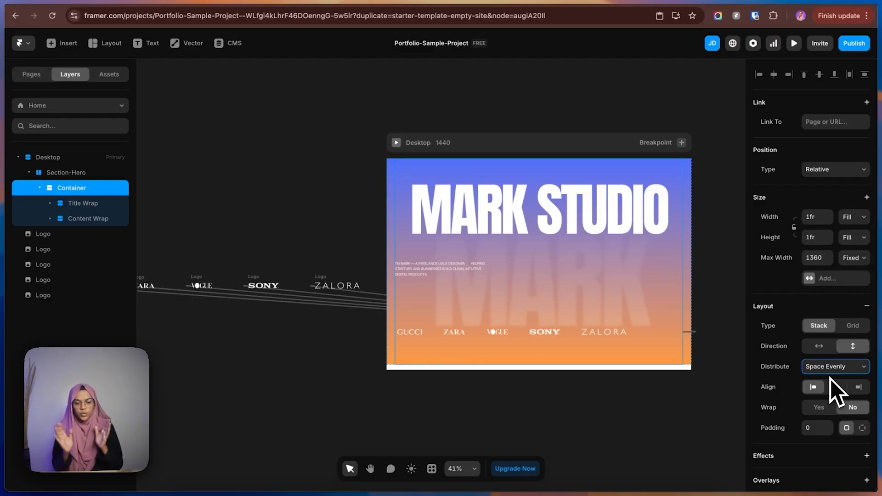
pyautogui.click(831, 373)
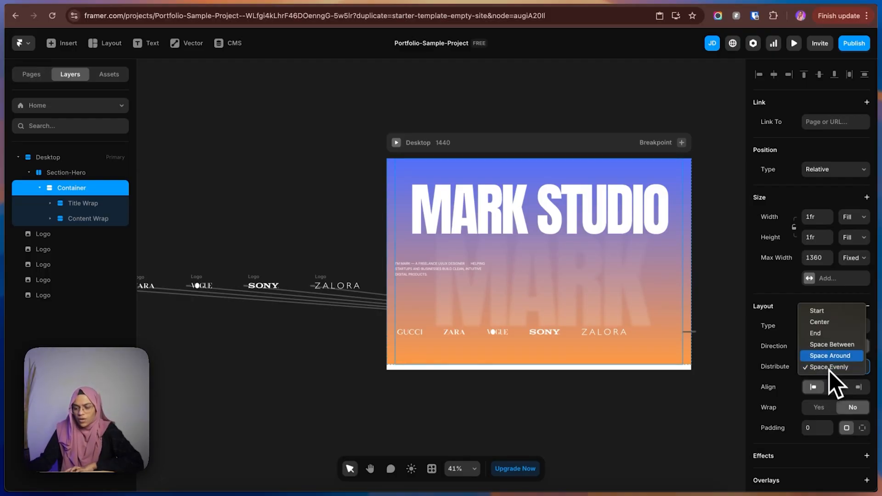
pyautogui.click(826, 346)
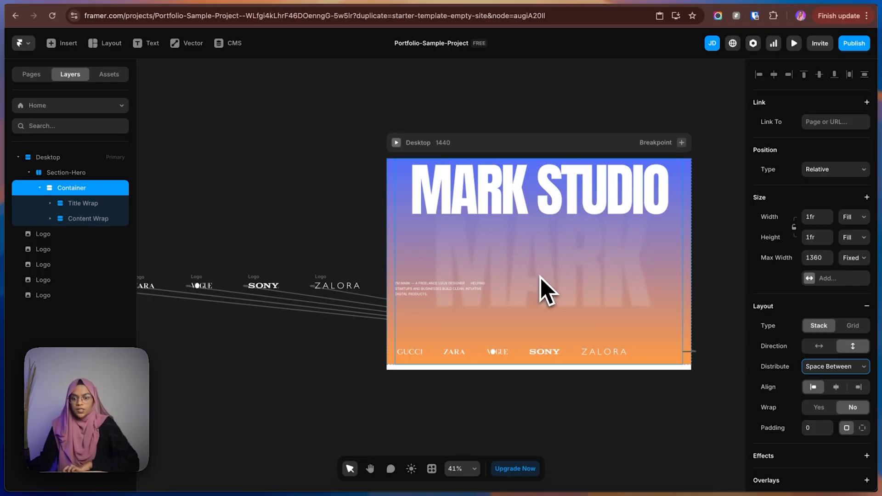
pyautogui.click(562, 398)
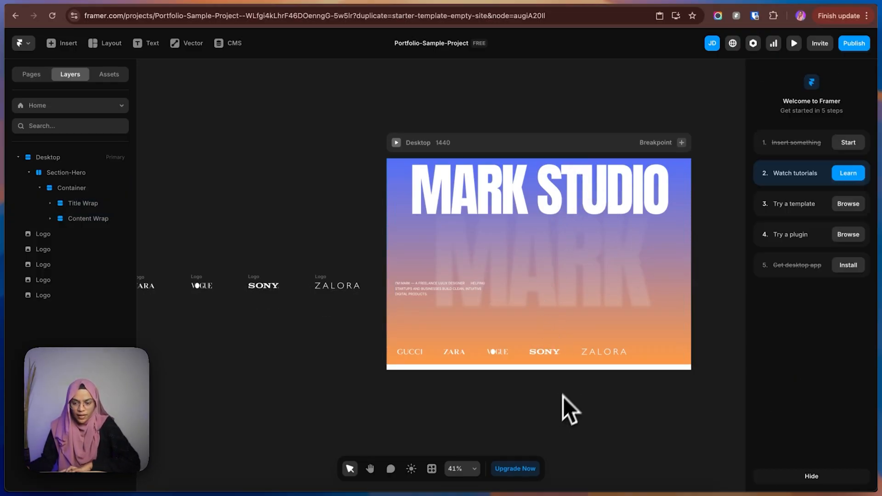
# Copy the stylish man image from the Figma hero into the Container, move it to about 53 from the top, and compare its placement with the design.
pyautogui.click(771, 4)
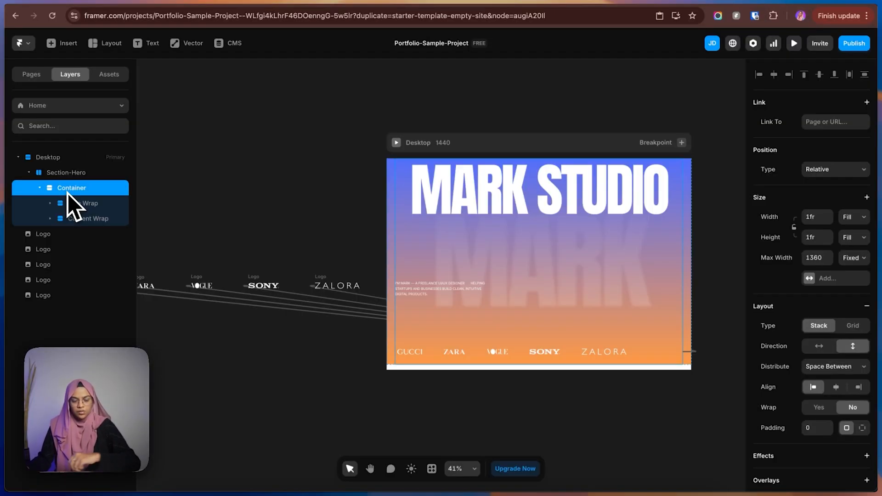
pyautogui.press('super+v')
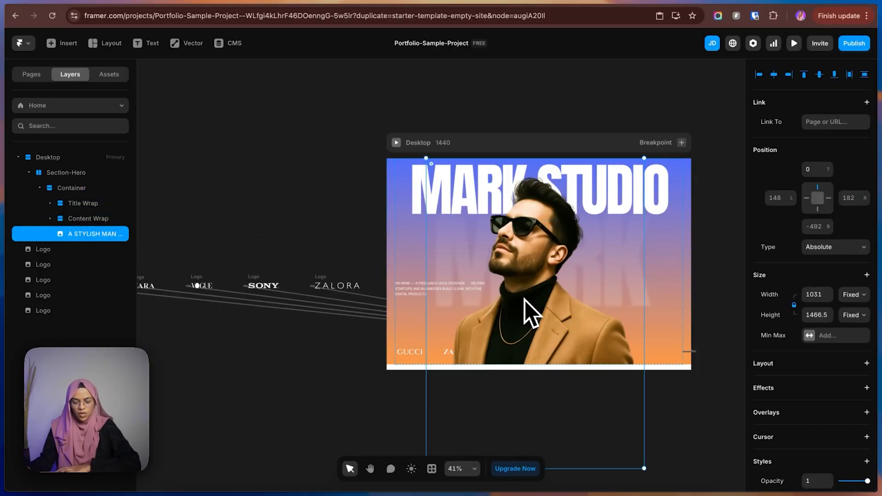
pyautogui.moveTo(539, 269); pyautogui.dragTo(538, 280)
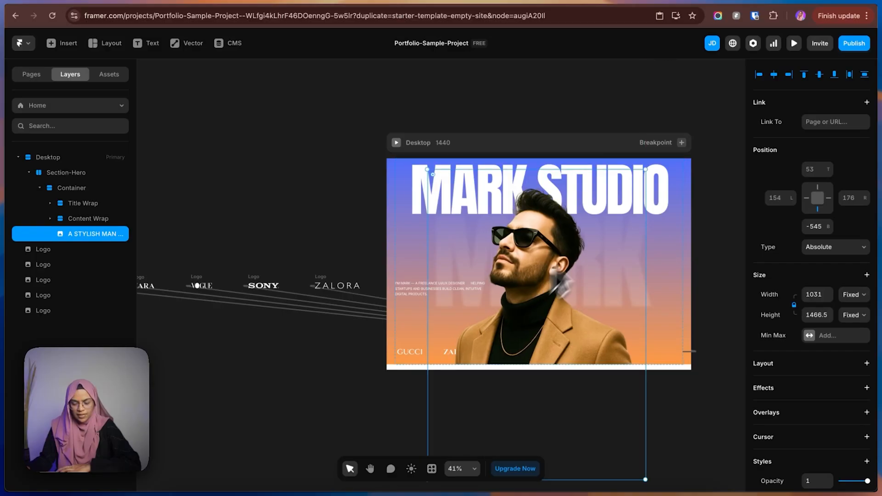
pyautogui.click(764, 1)
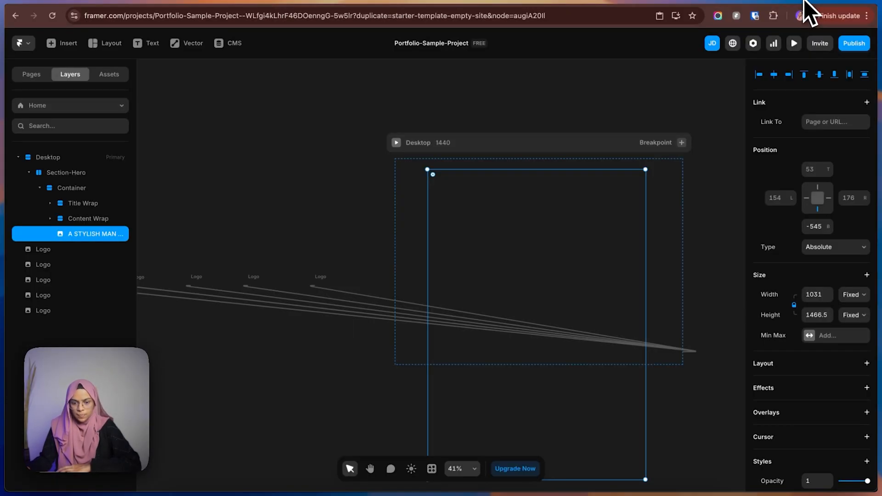
pyautogui.click(807, 2)
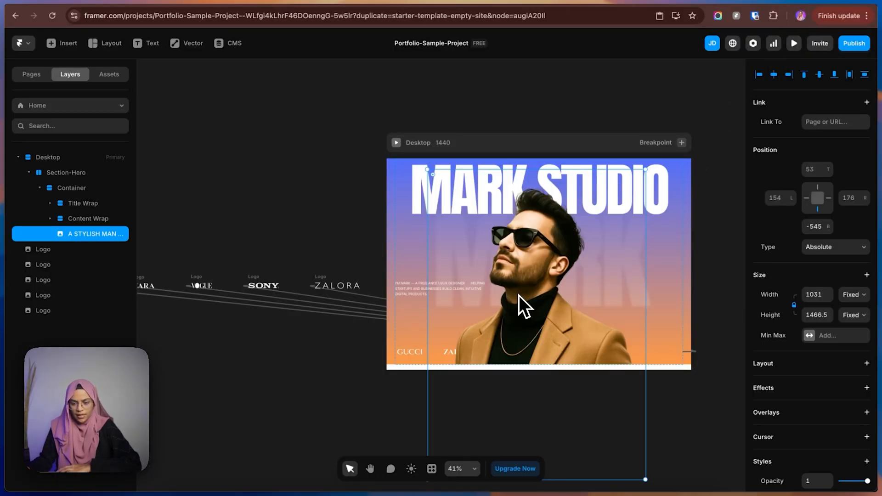
pyautogui.moveTo(519, 295); pyautogui.dragTo(517, 295)
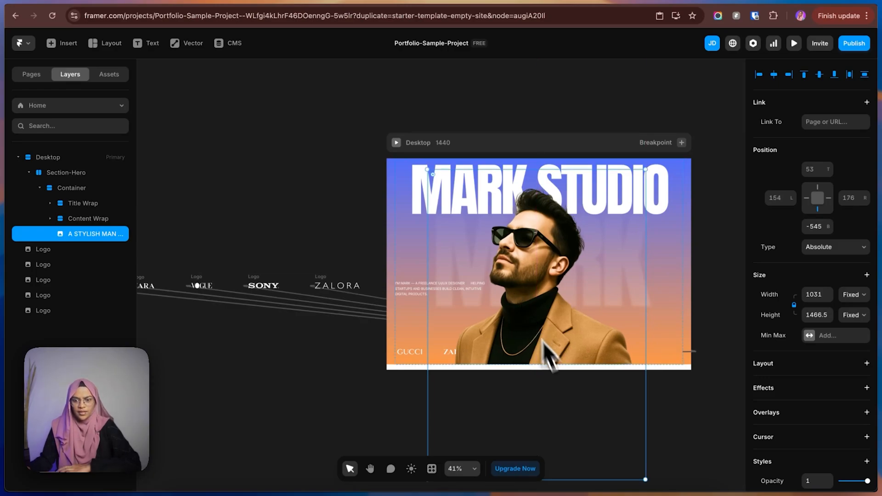
pyautogui.click(381, 401)
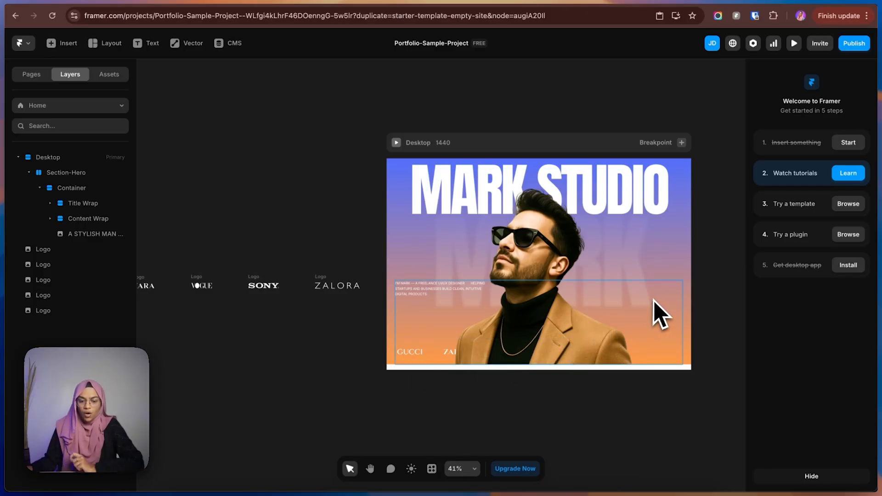
# Expand the Content Wrap, add a Z Index to its Ticker, and raise it to 2.
pyautogui.click(50, 218)
pyautogui.click(84, 251)
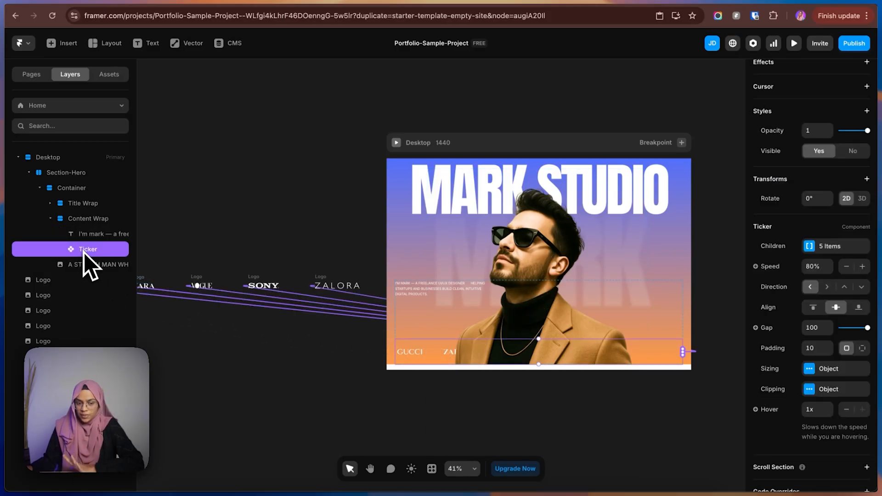
pyautogui.click(782, 118)
pyautogui.click(746, 234)
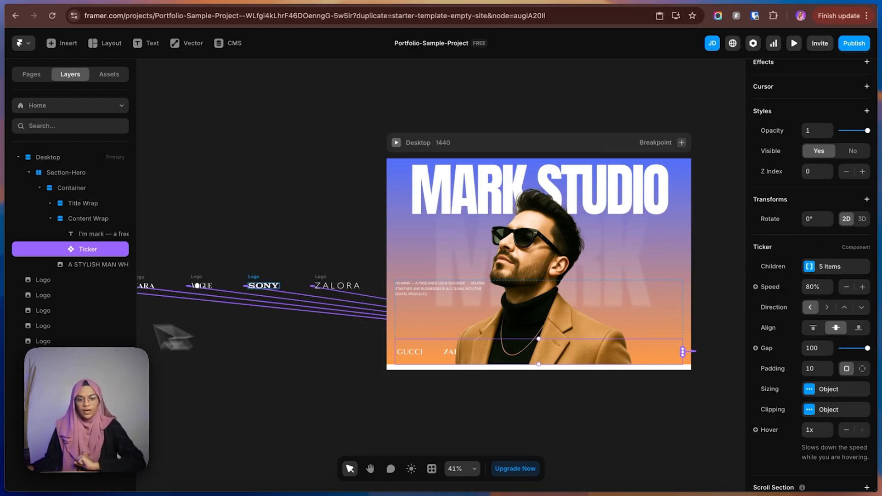
pyautogui.click(81, 264)
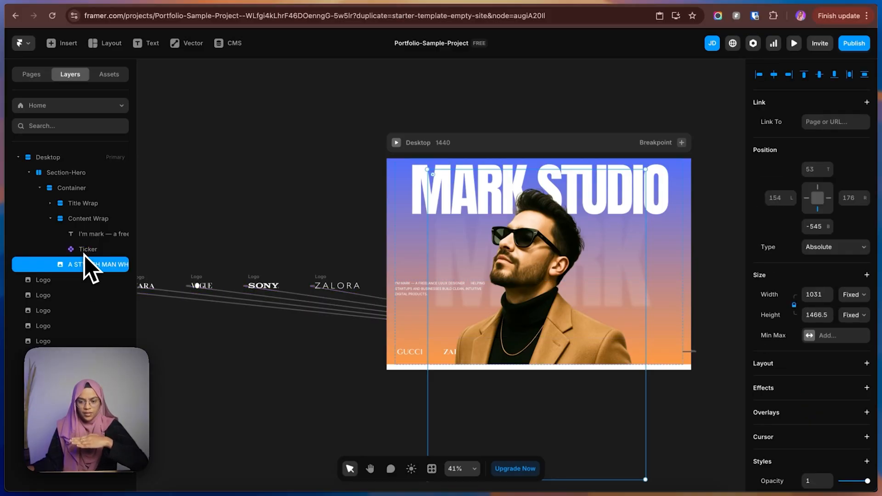
pyautogui.click(84, 250)
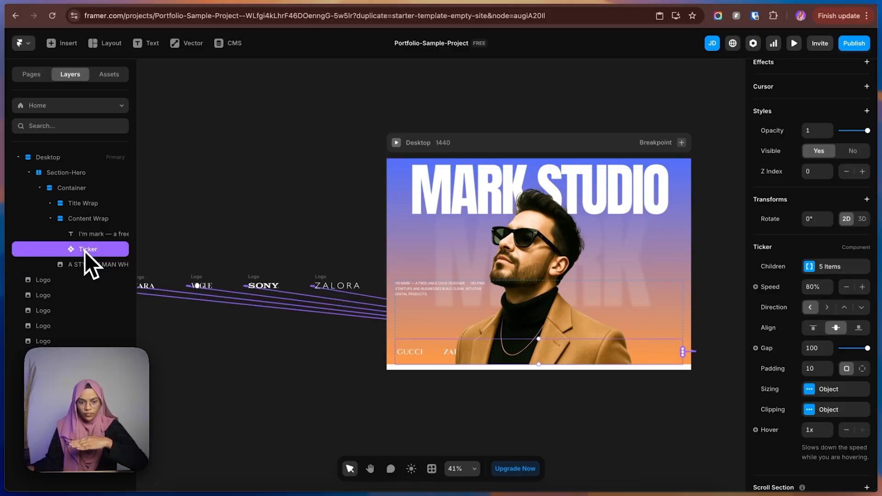
pyautogui.click(862, 172)
pyautogui.click(863, 172)
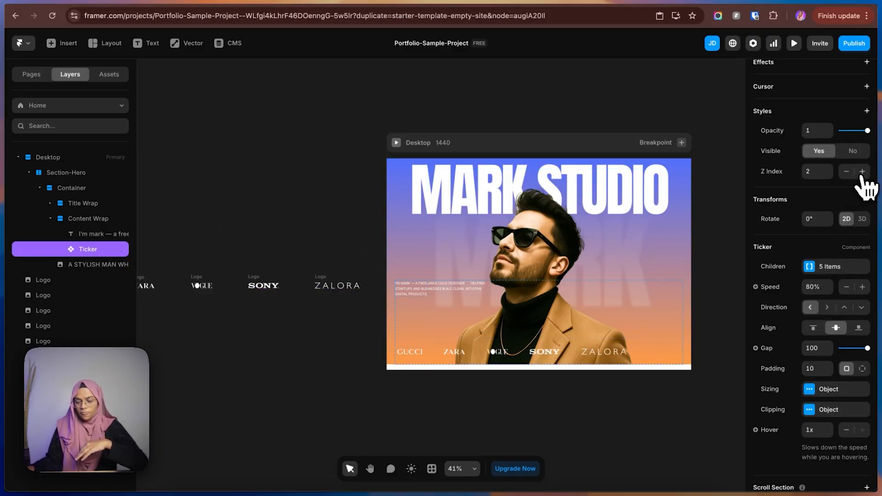
# Check the man image's Z Index, try the Ticker's Z Index at 1, and raise it back to 2.
pyautogui.click(538, 371)
pyautogui.scroll(-3, 844, 379)
pyautogui.scroll(-2, 845, 379)
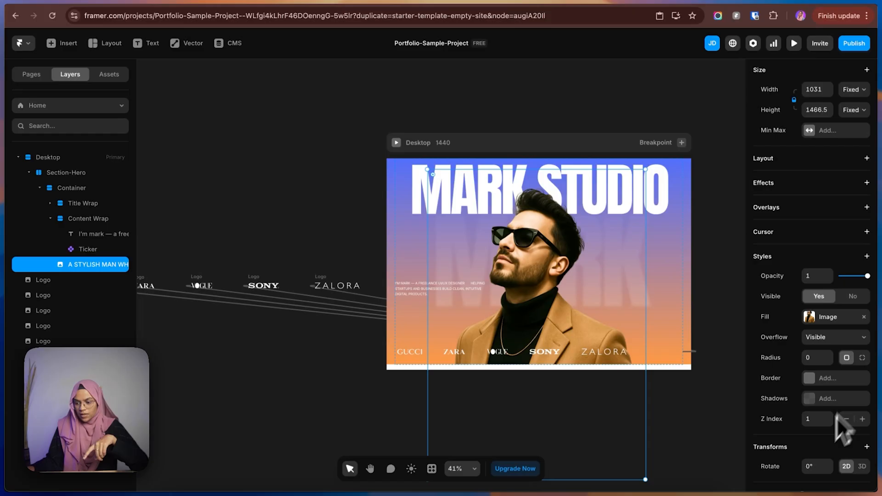
pyautogui.click(95, 250)
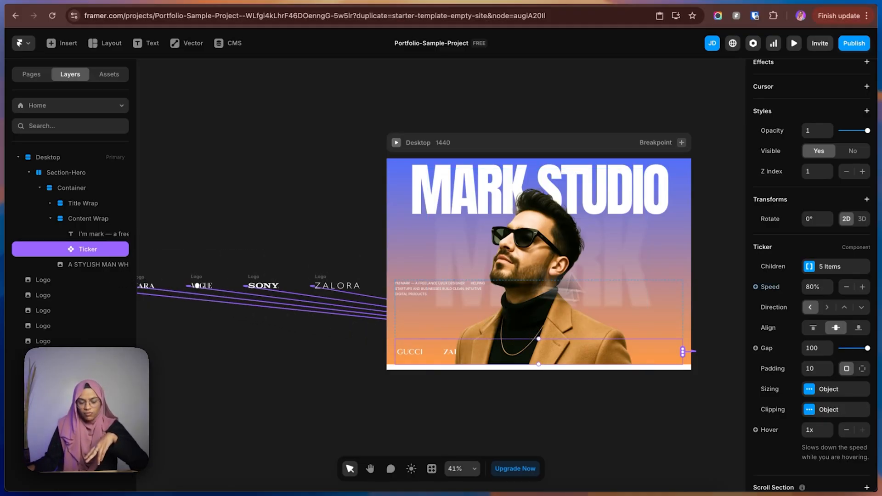
pyautogui.click(862, 171)
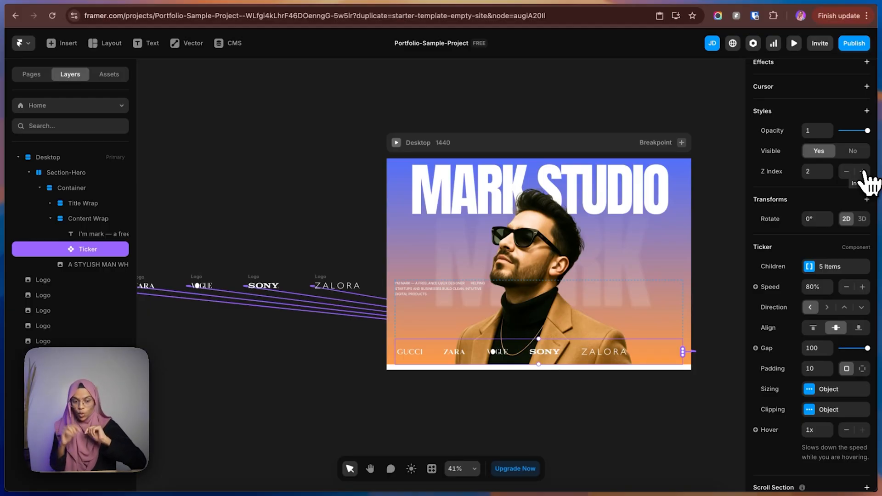
# Check the Figma logo strip, and in Framer draw a frame about 1289 × 140 and move it below the Container, directly inside Section-Hero.
pyautogui.click(355, 405)
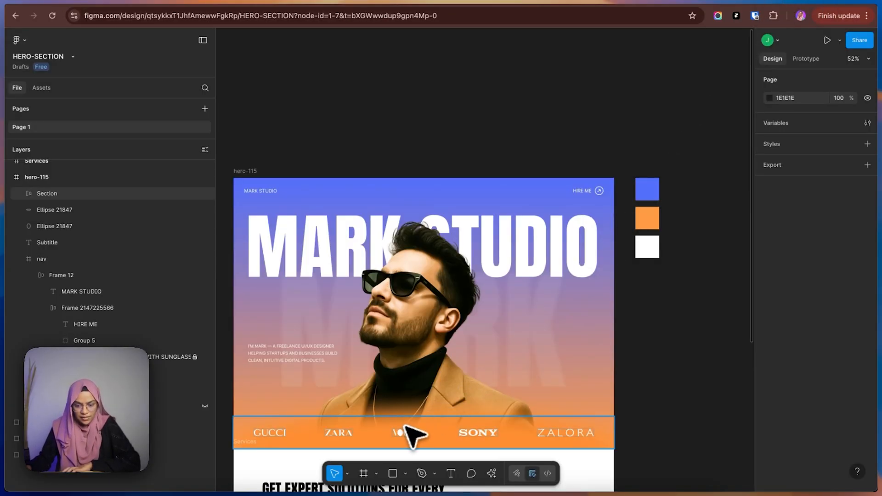
pyautogui.click(406, 434)
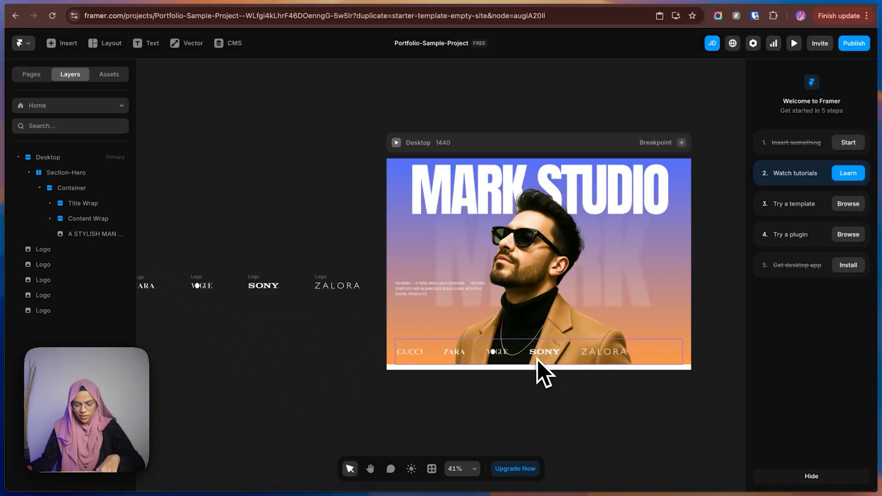
pyautogui.press('f')
pyautogui.moveTo(395, 330)
pyautogui.mouseDown()
pyautogui.moveTo(547, 358)
pyautogui.moveTo(663, 359)
pyautogui.mouseUp()
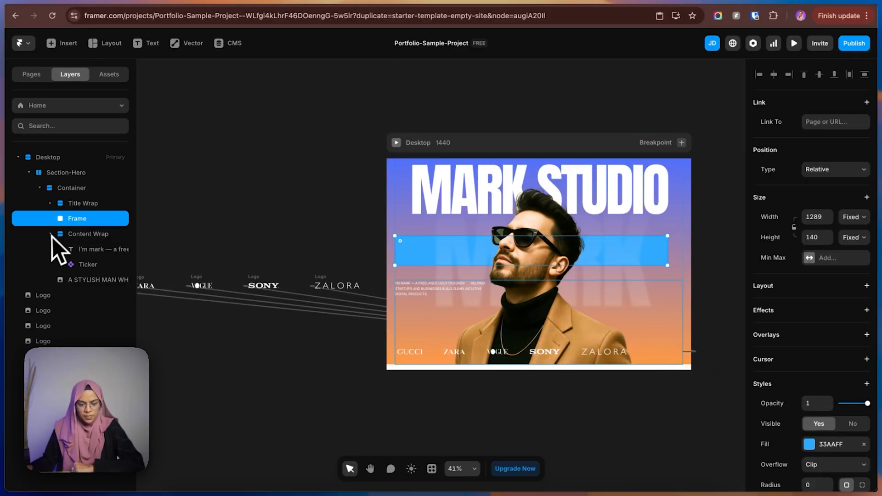
pyautogui.moveTo(73, 222)
pyautogui.mouseDown()
pyautogui.moveTo(65, 178)
pyautogui.moveTo(70, 209)
pyautogui.mouseUp()
pyautogui.click(39, 203)
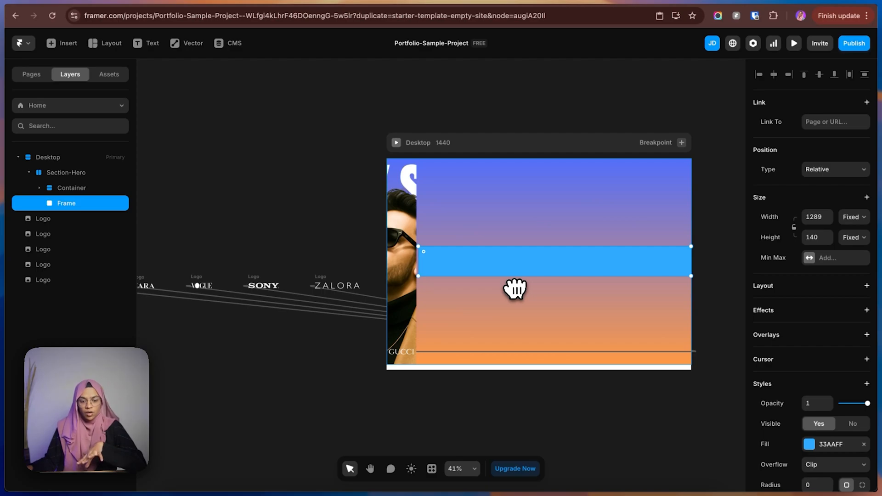
# Set the new frame's position to Absolute and move it over the logo row, flush with the hero's bottom edge.
pyautogui.click(820, 175)
pyautogui.click(821, 166)
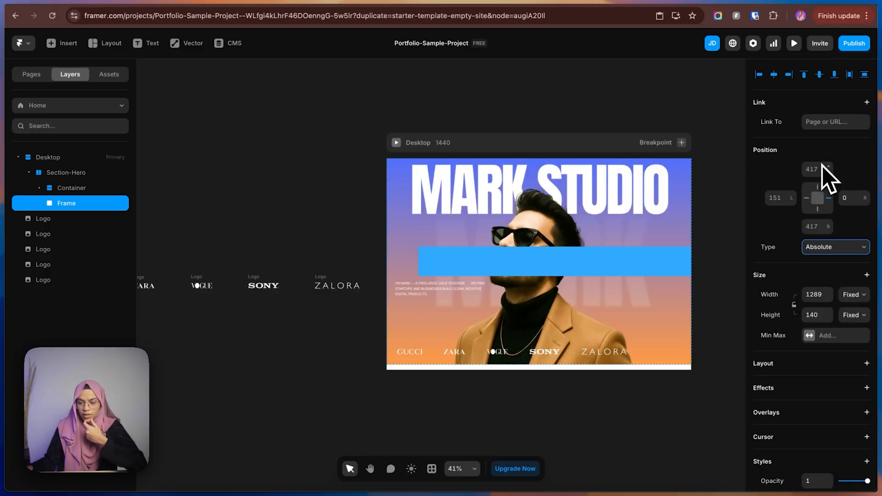
pyautogui.moveTo(507, 260); pyautogui.dragTo(495, 347)
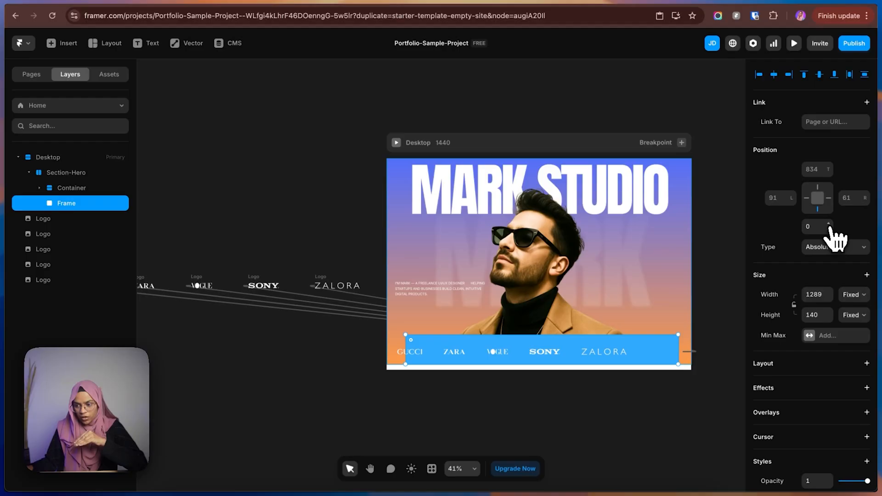
# Try the frame at a bottom offset of 102 with its right edge pinned and unpinned, and set the bottom offset back to 0.
pyautogui.moveTo(828, 231); pyautogui.dragTo(776, 247)
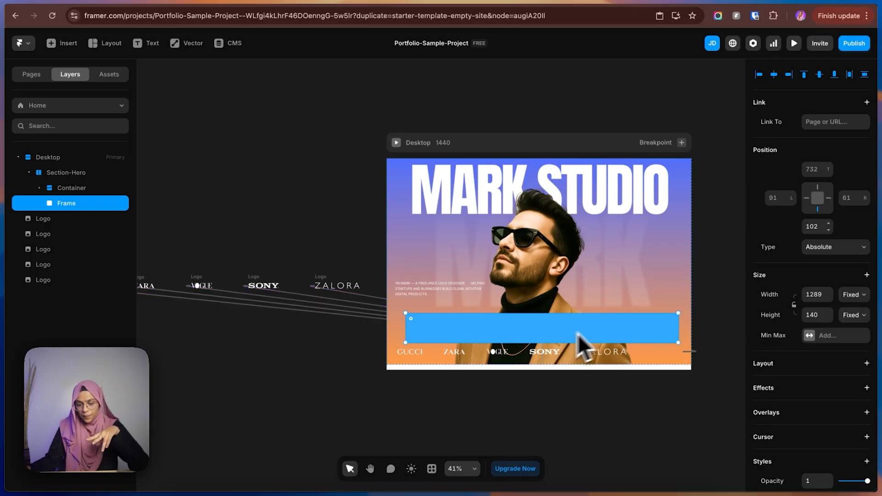
pyautogui.click(830, 201)
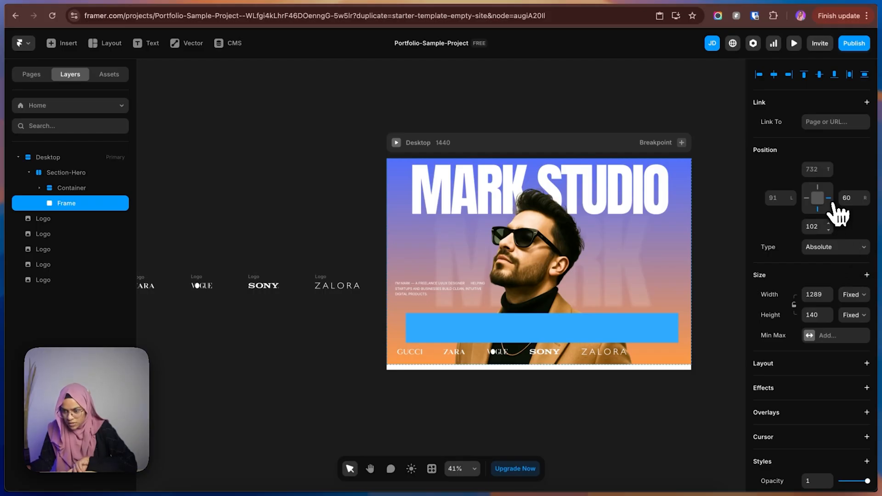
pyautogui.click(830, 198)
pyautogui.click(829, 198)
pyautogui.moveTo(837, 211)
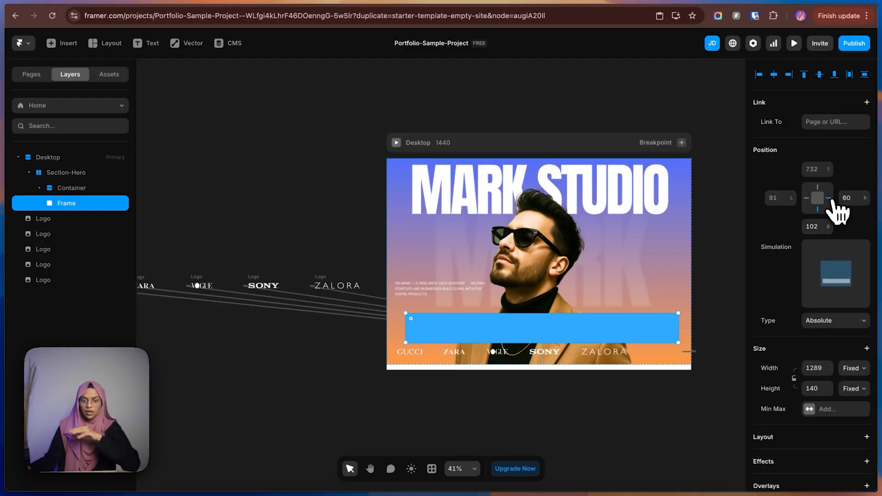
pyautogui.click(831, 200)
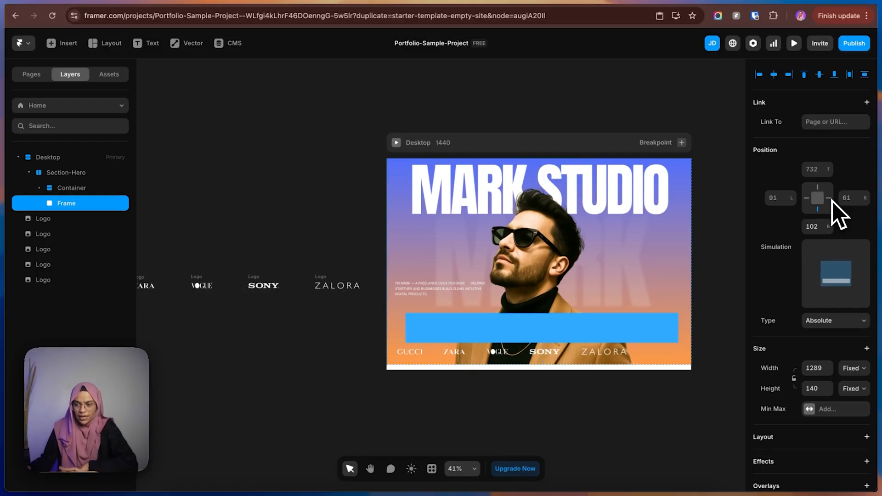
pyautogui.click(814, 227)
pyautogui.write('0')
pyautogui.press('Return')
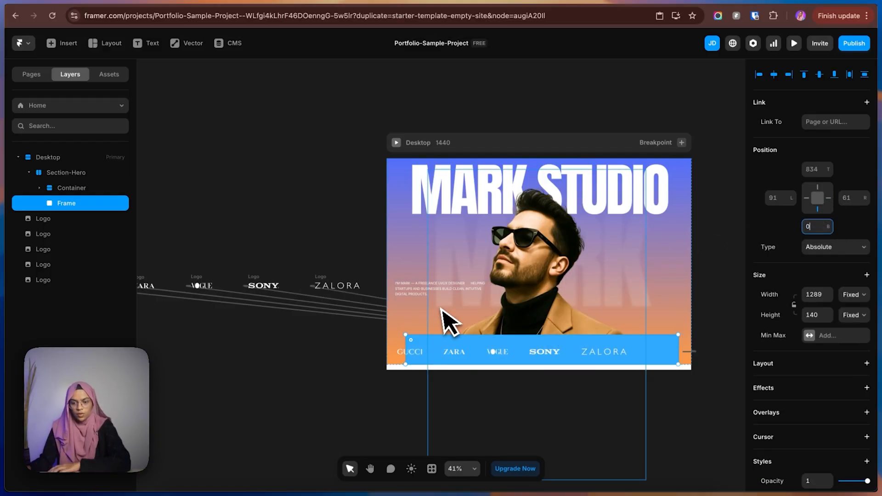
# Widen the overlay frame past both sides of the hero to about 2050 and paste the orange F4791B as its fill.
pyautogui.moveTo(679, 356); pyautogui.dragTo(704, 360)
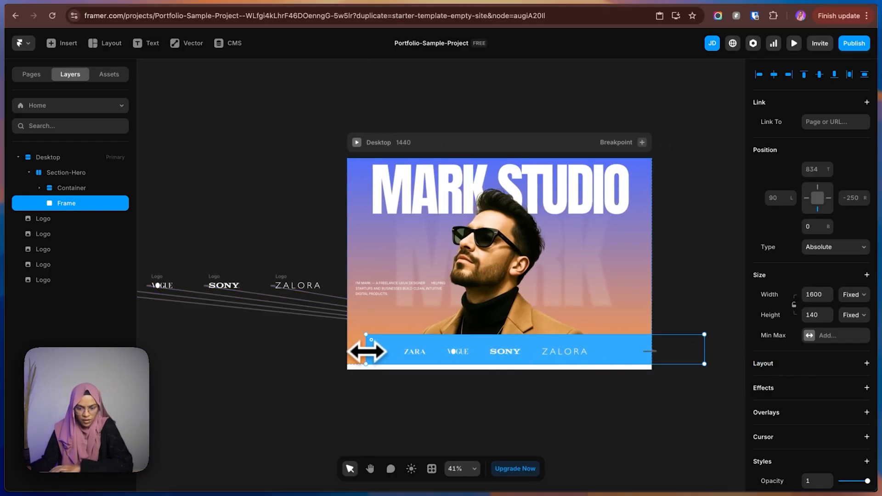
pyautogui.moveTo(366, 355); pyautogui.dragTo(271, 349)
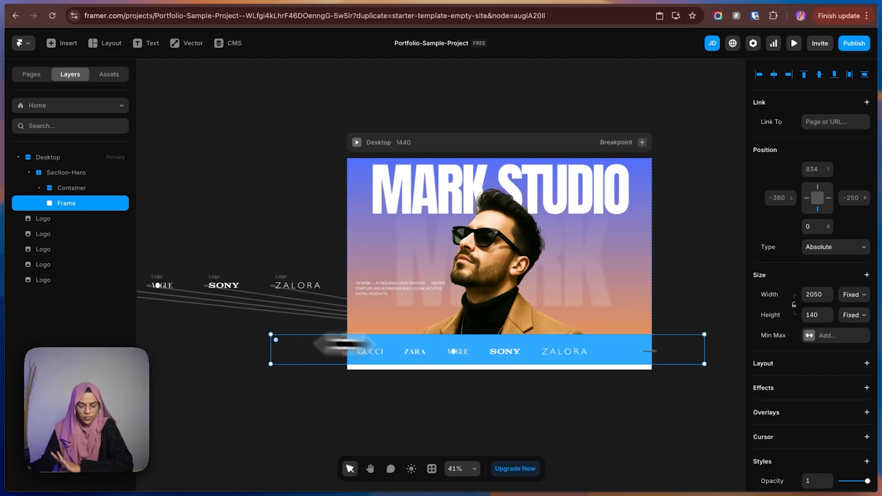
pyautogui.scroll(-5, 823, 449)
pyautogui.scroll(-1, 823, 449)
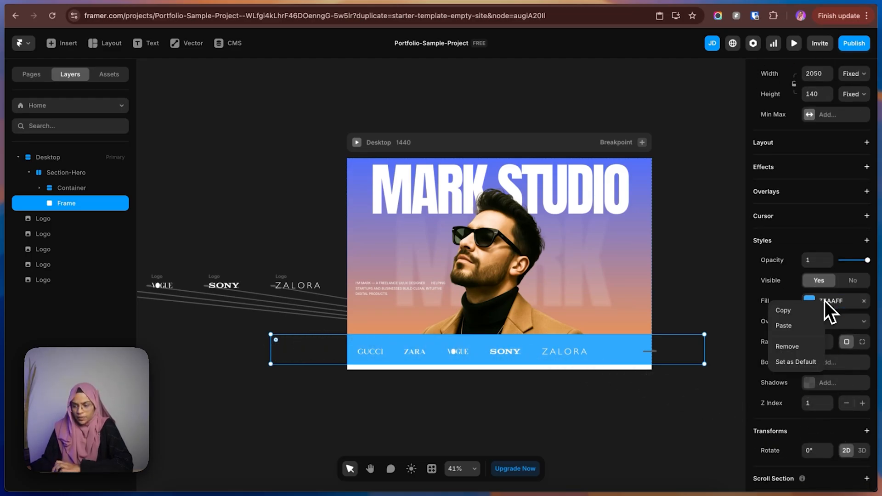
pyautogui.click(803, 325)
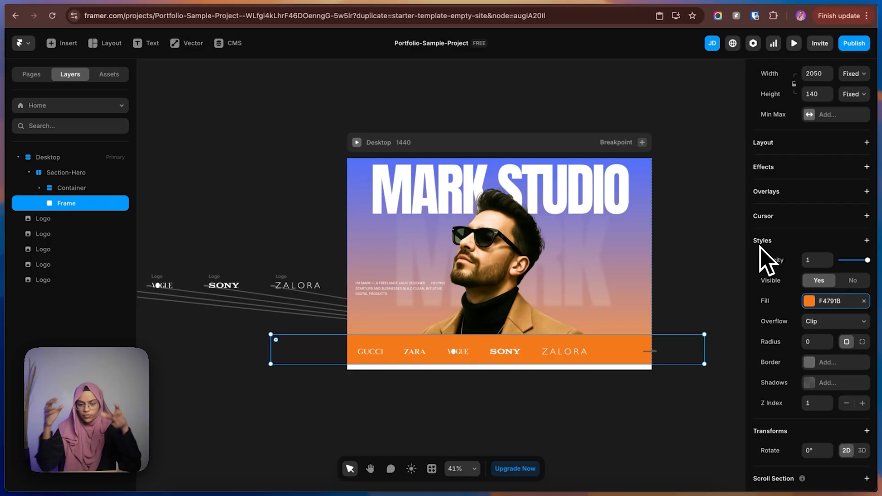
# Add a Blur filter to the overlay frame, try it at 65, and set it to 50.
pyautogui.click(788, 240)
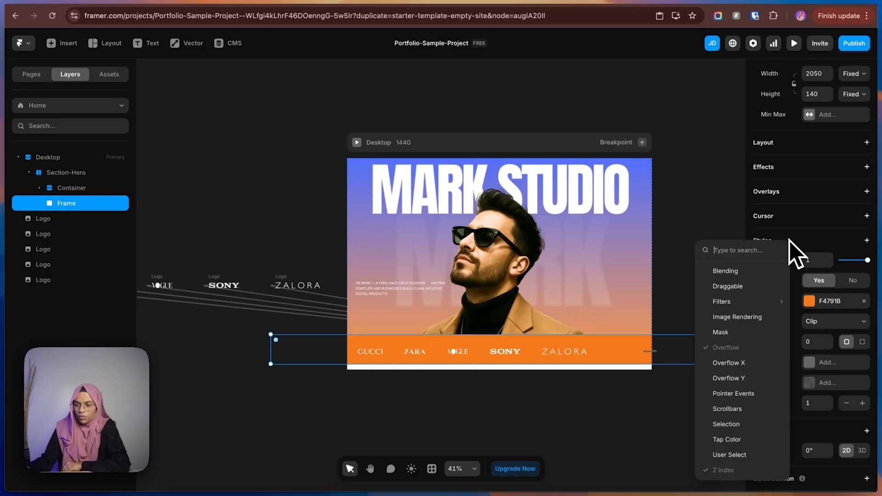
pyautogui.moveTo(745, 298)
pyautogui.click(807, 303)
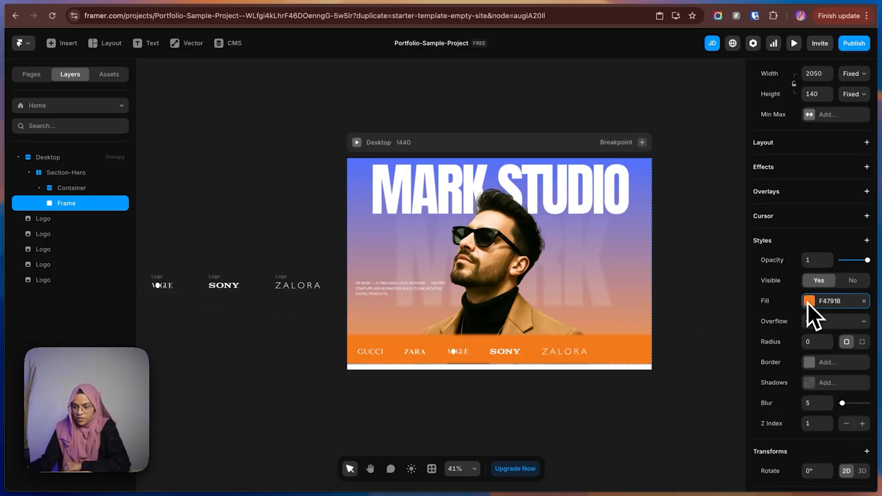
pyautogui.click(819, 398)
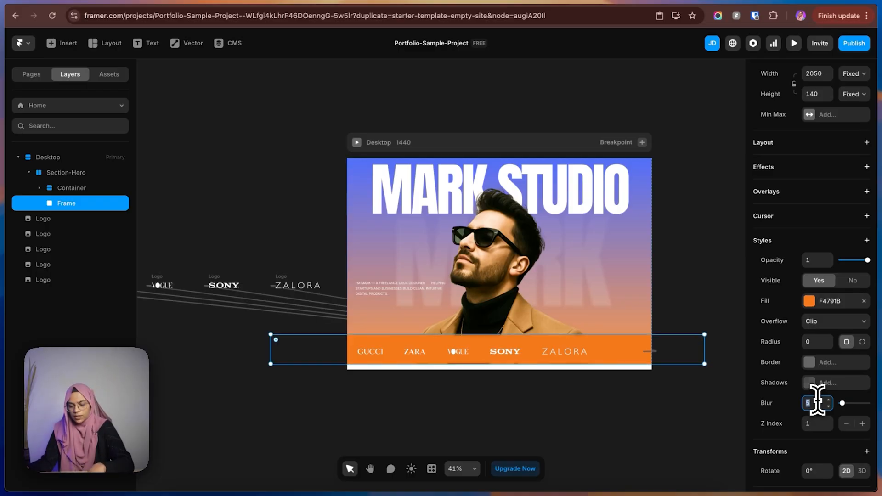
pyautogui.write('65')
pyautogui.press('Return')
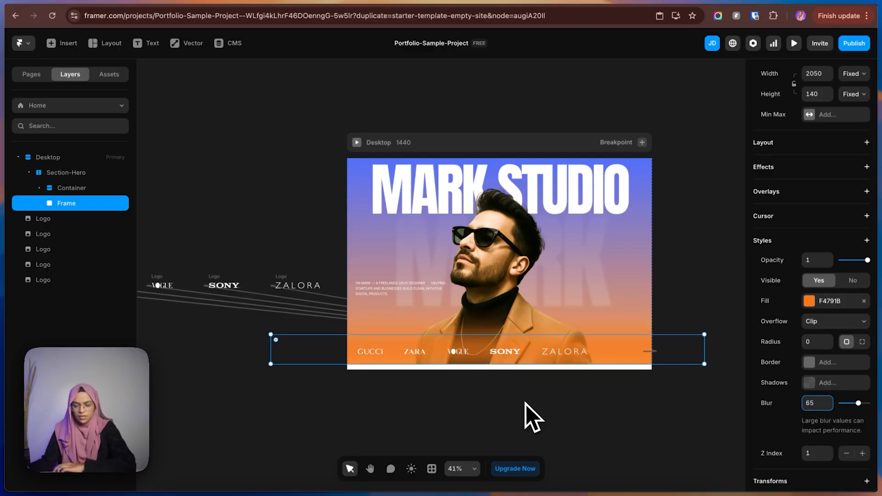
pyautogui.click(802, 402)
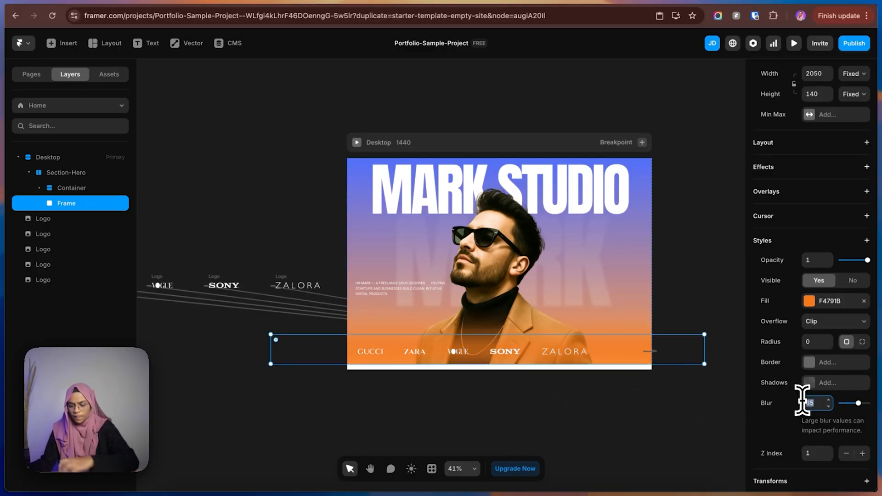
pyautogui.press('Return')
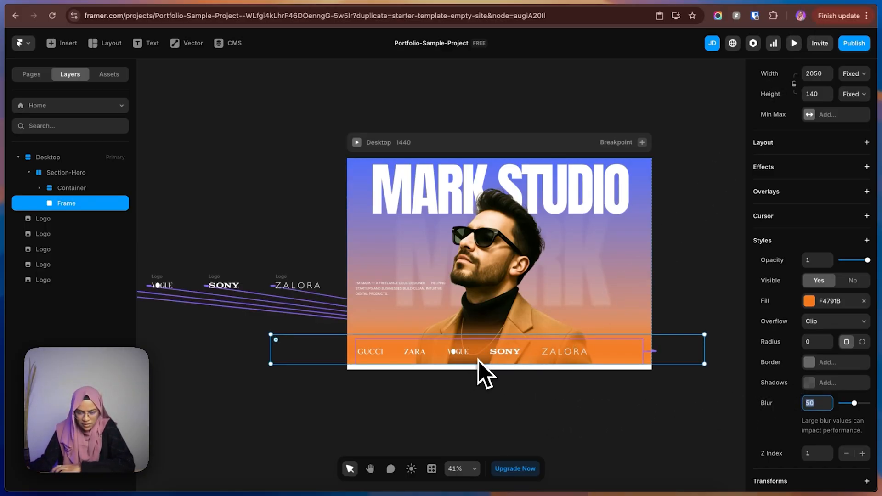
# Extend the blurred frame well below the hero and slightly upward, to a height of about 498.
pyautogui.moveTo(487, 364); pyautogui.dragTo(489, 433)
pyautogui.moveTo(484, 334); pyautogui.dragTo(486, 326)
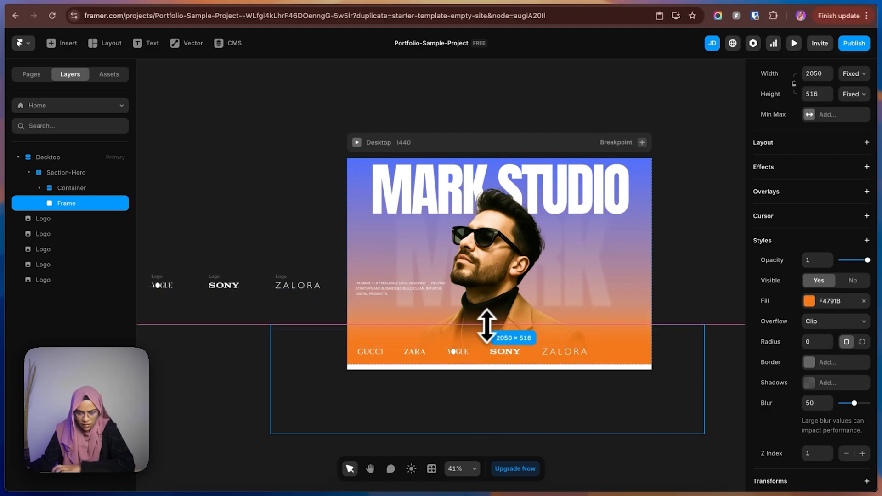
pyautogui.click(689, 283)
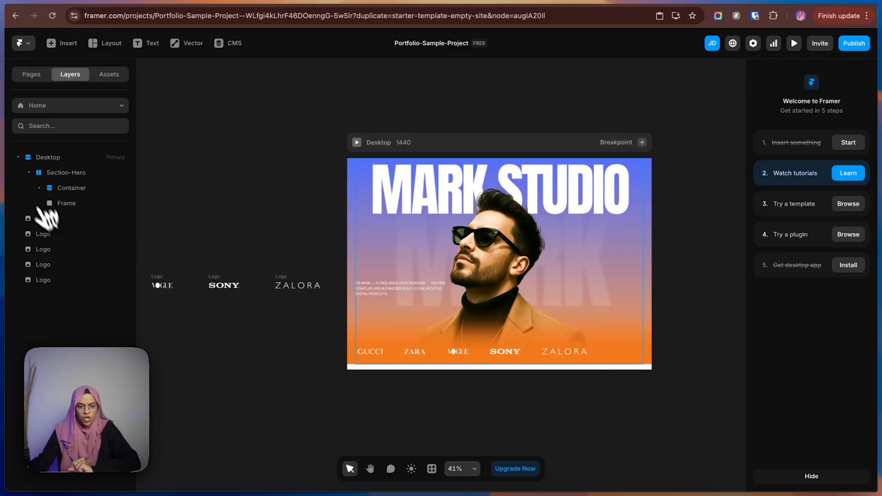
# Collapse the Section-Hero layer and set its height to 980.
pyautogui.click(30, 173)
pyautogui.click(53, 175)
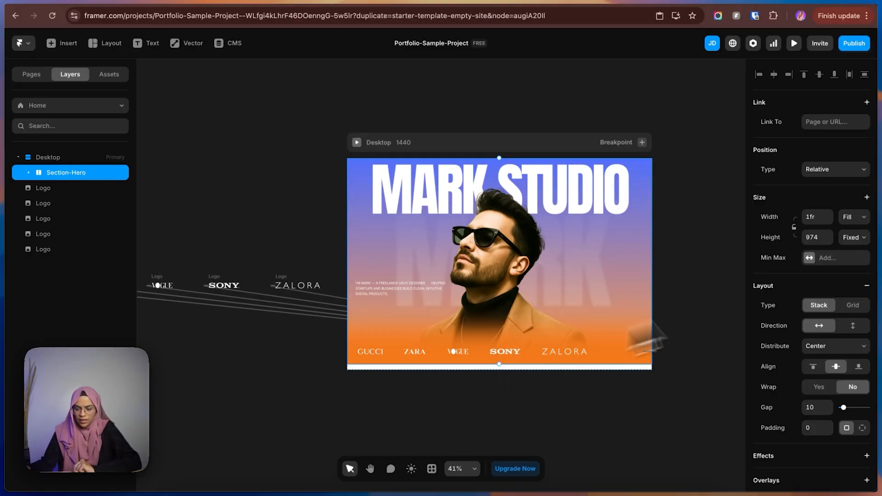
pyautogui.click(822, 237)
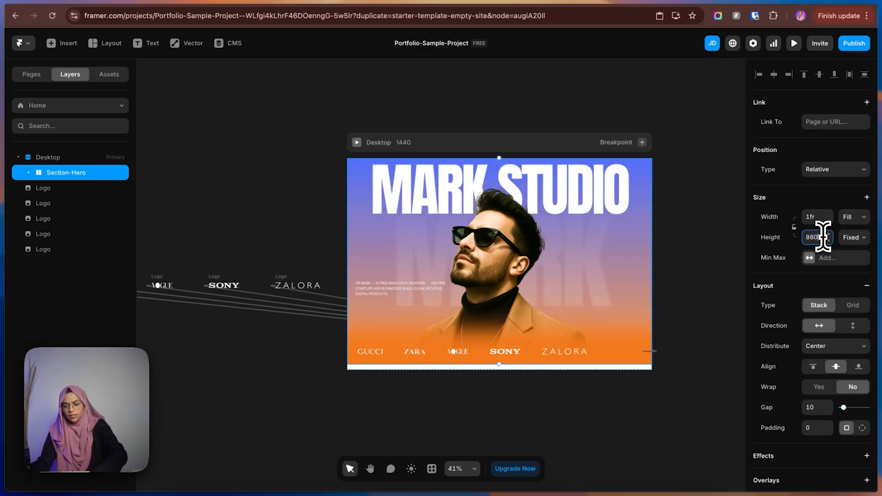
pyautogui.press('Return')
pyautogui.click(484, 396)
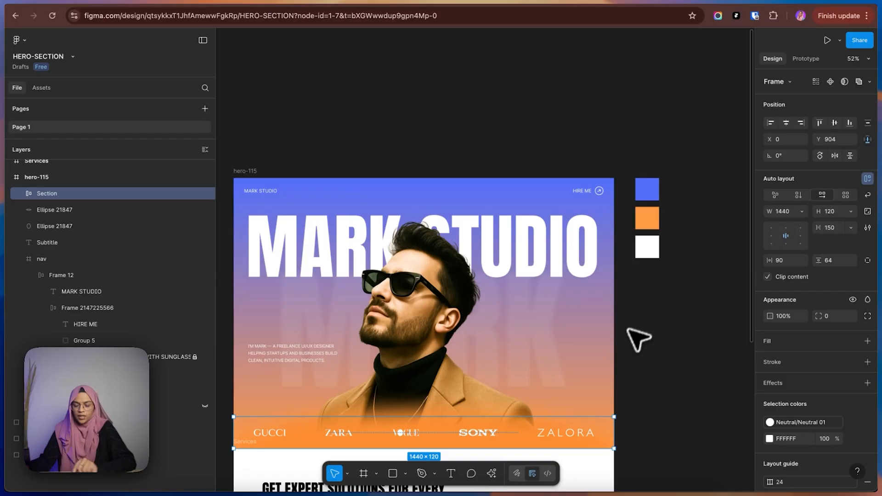
# Switch to Figma and examine the Services section below the hero.
pyautogui.click(639, 339)
pyautogui.scroll(-5, 567, 360)
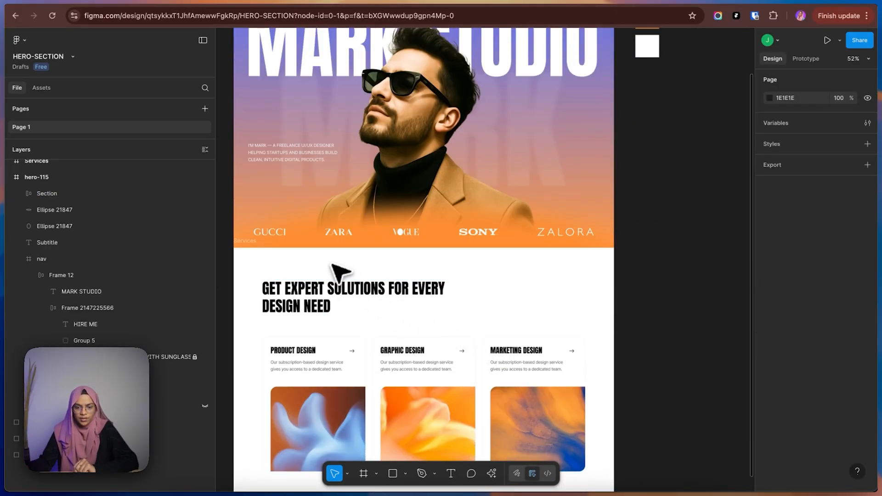
pyautogui.click(253, 247)
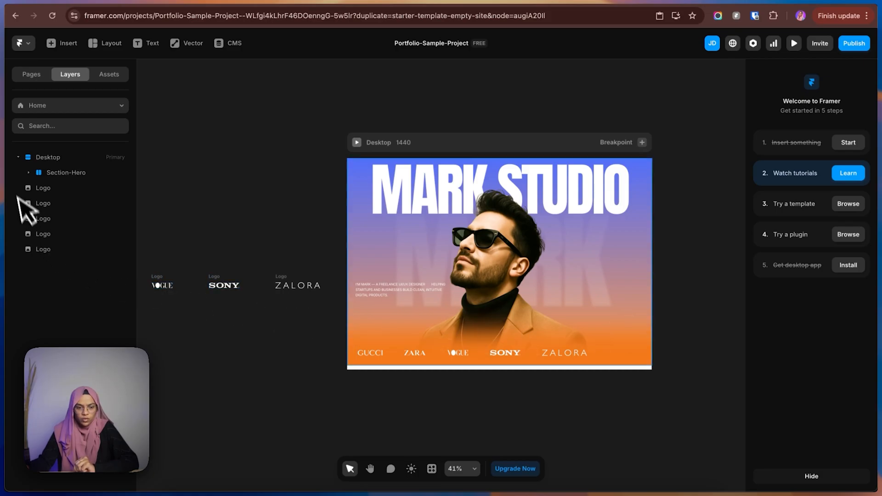
pyautogui.click(67, 173)
pyautogui.click(442, 389)
pyautogui.press('f')
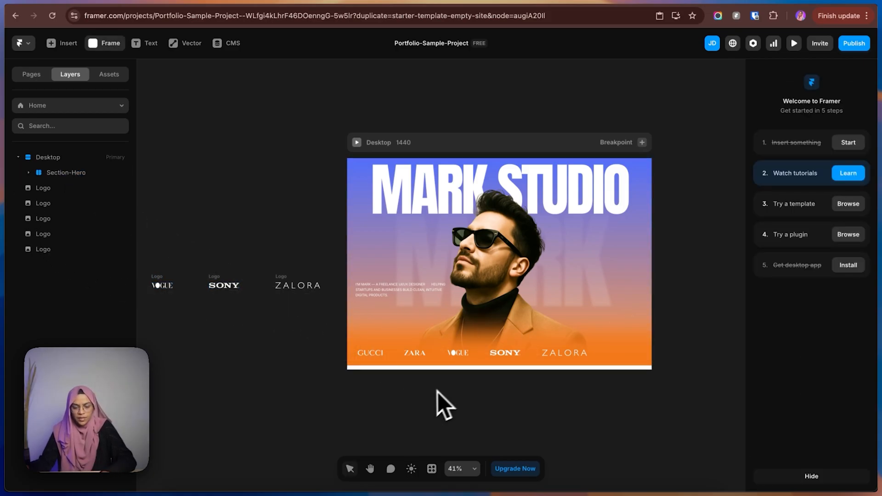
pyautogui.moveTo(347, 366)
pyautogui.mouseDown()
pyautogui.moveTo(596, 431)
pyautogui.moveTo(654, 457)
pyautogui.mouseUp()
pyautogui.press('super+z')
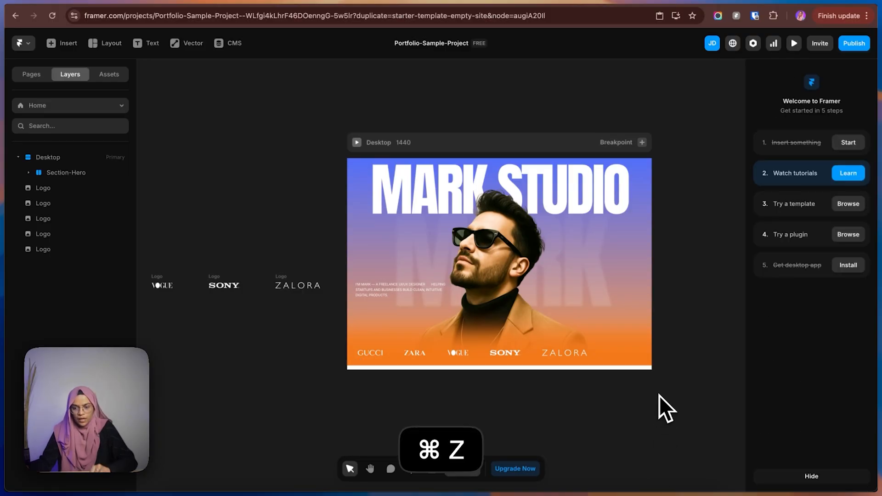
# Check Section-Hero's height and set the Desktop breakpoint's height to Fit Content.
pyautogui.click(70, 173)
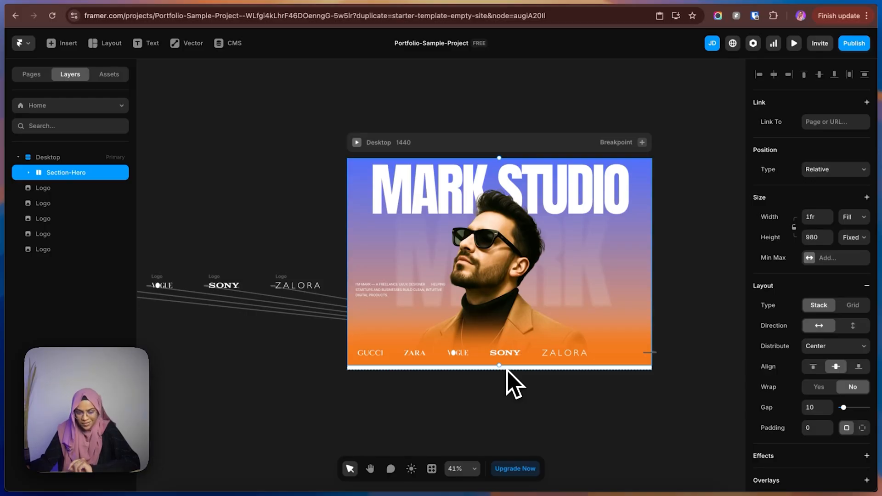
pyautogui.click(49, 160)
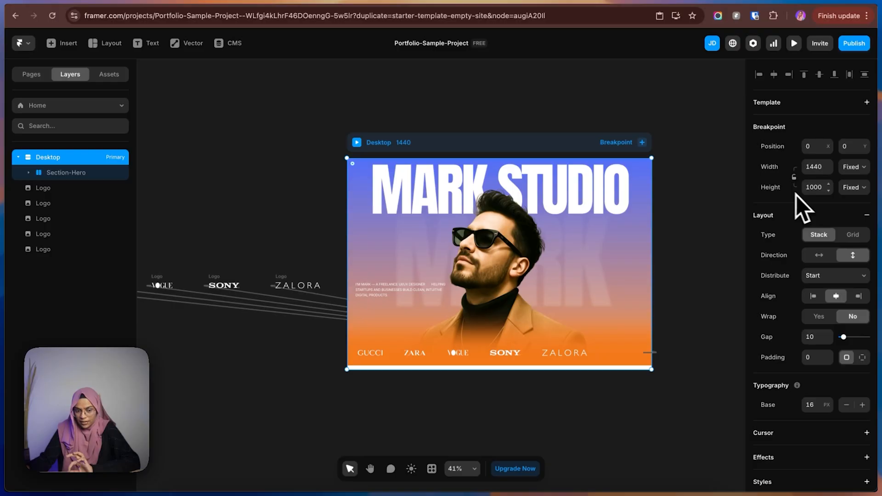
pyautogui.click(853, 188)
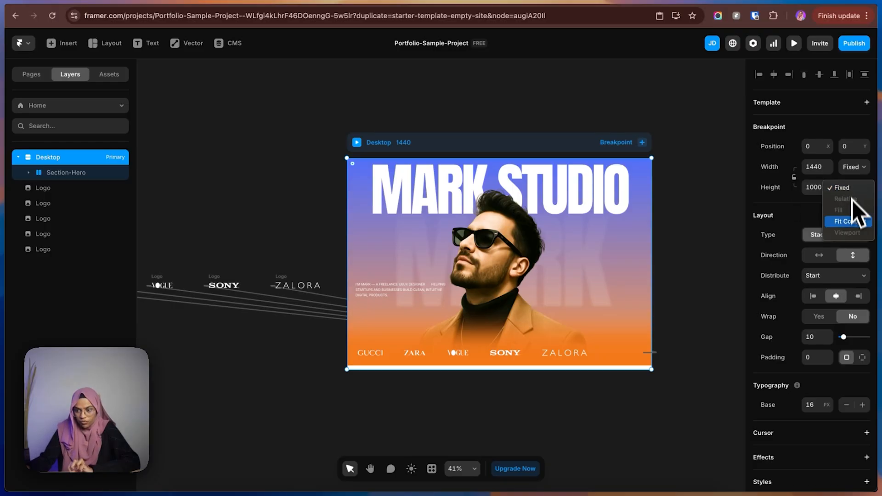
pyautogui.click(852, 223)
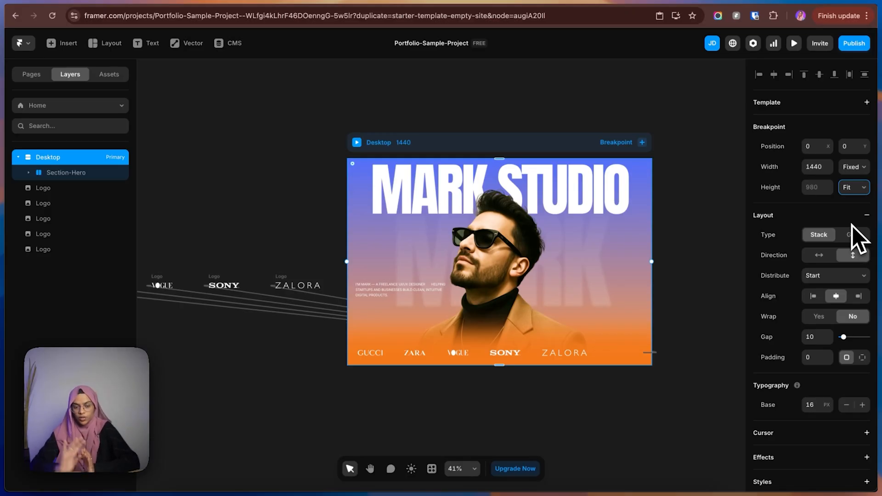
# Compare the Section-Hero and Desktop sizes, try Desktop's height as Fixed, and return it to Fit Content.
pyautogui.click(67, 178)
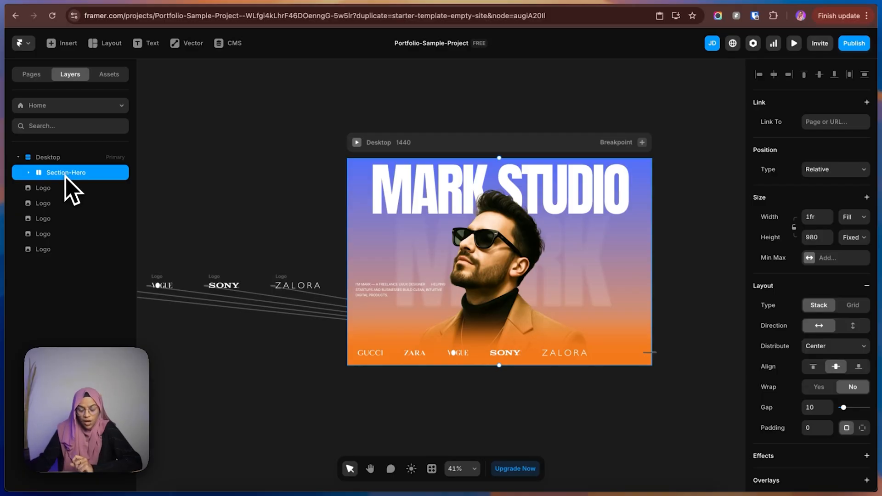
pyautogui.click(45, 161)
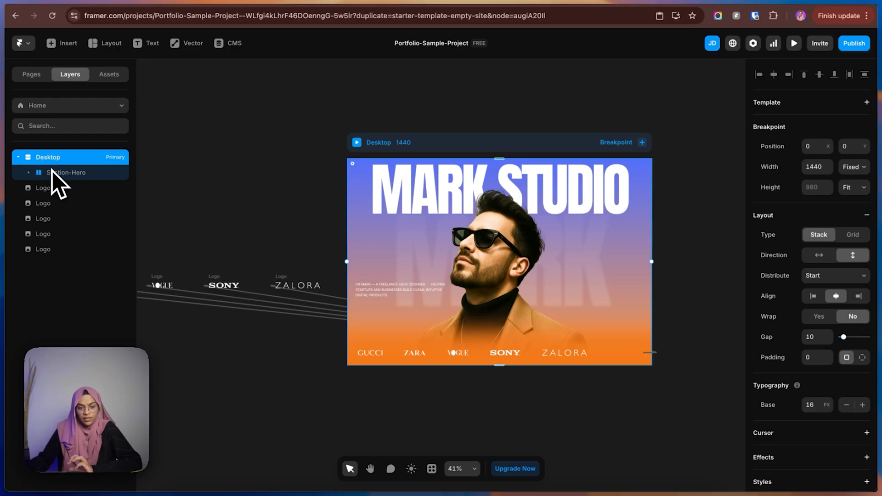
pyautogui.click(62, 175)
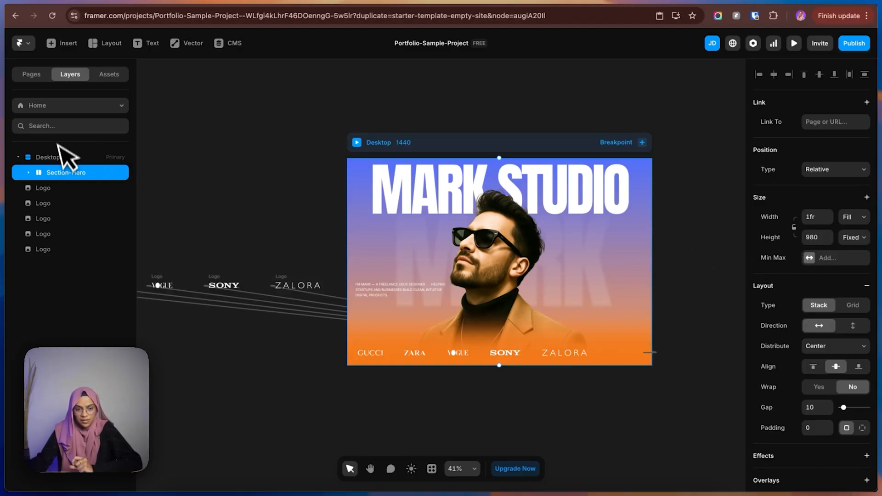
pyautogui.click(64, 157)
pyautogui.click(851, 188)
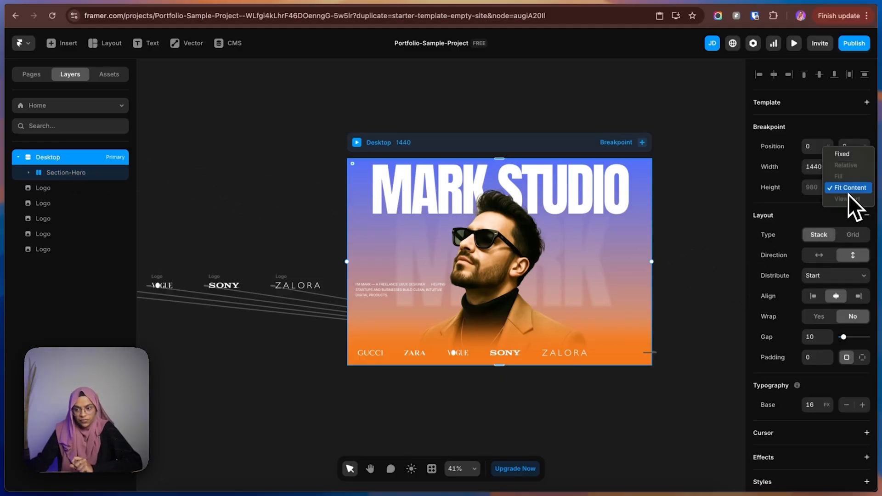
pyautogui.click(845, 156)
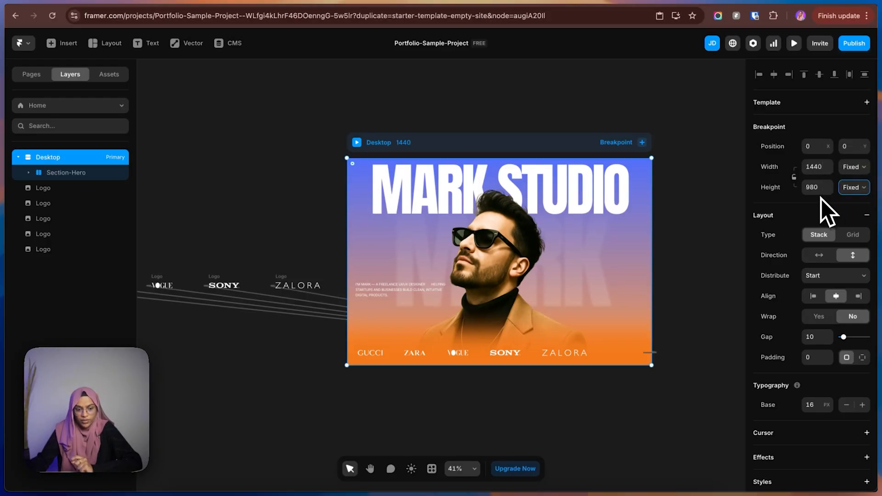
pyautogui.click(59, 179)
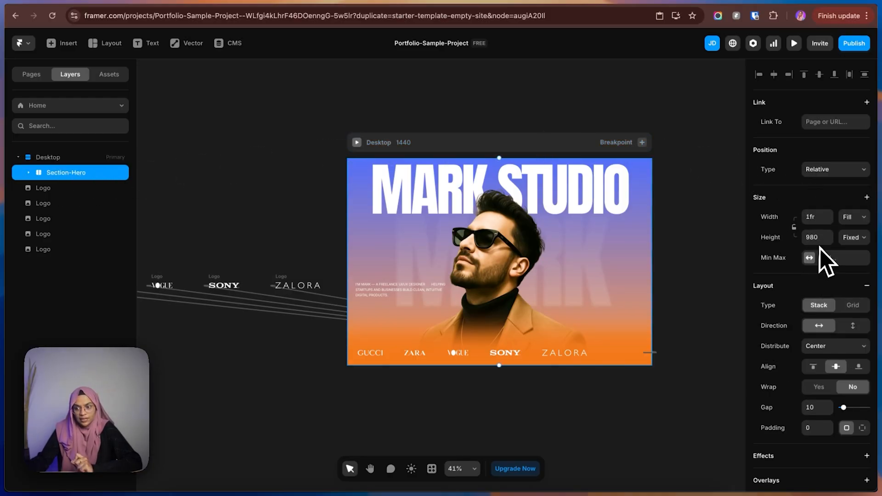
pyautogui.click(62, 159)
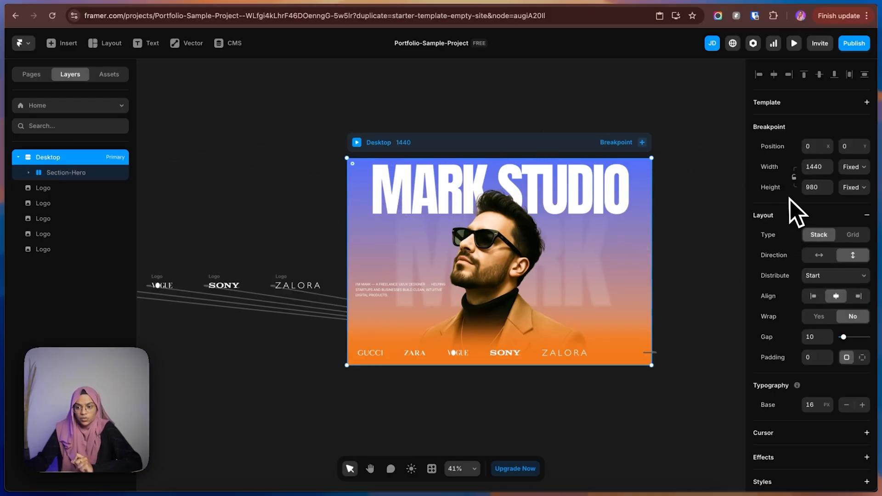
pyautogui.click(849, 191)
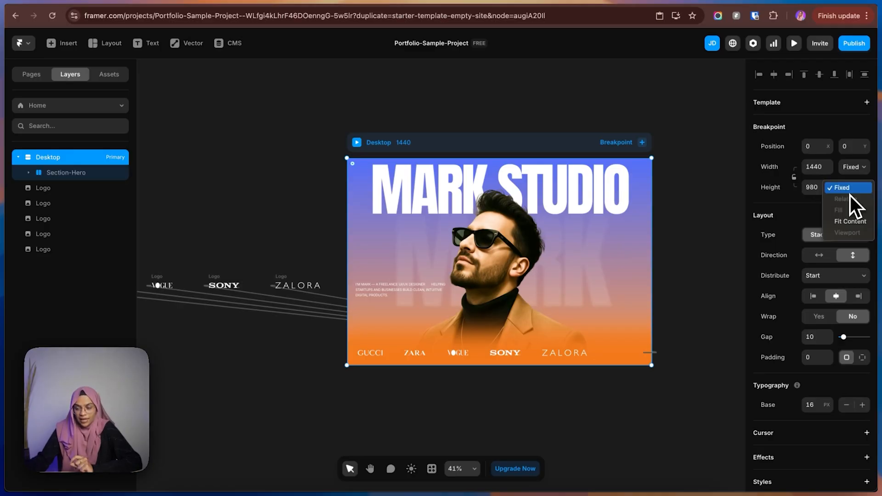
pyautogui.click(851, 221)
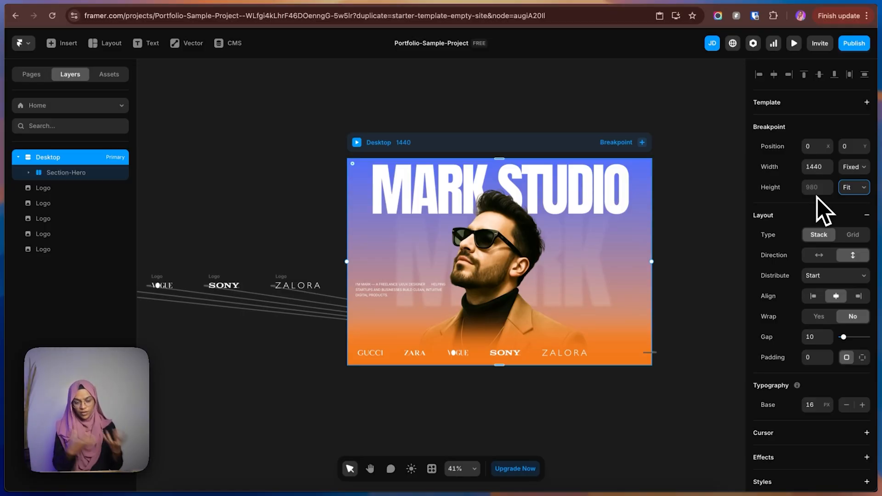
# Draw a frame about 1440 × 890 below the hero and place it inside Desktop, directly under Section-Hero.
pyautogui.click(89, 174)
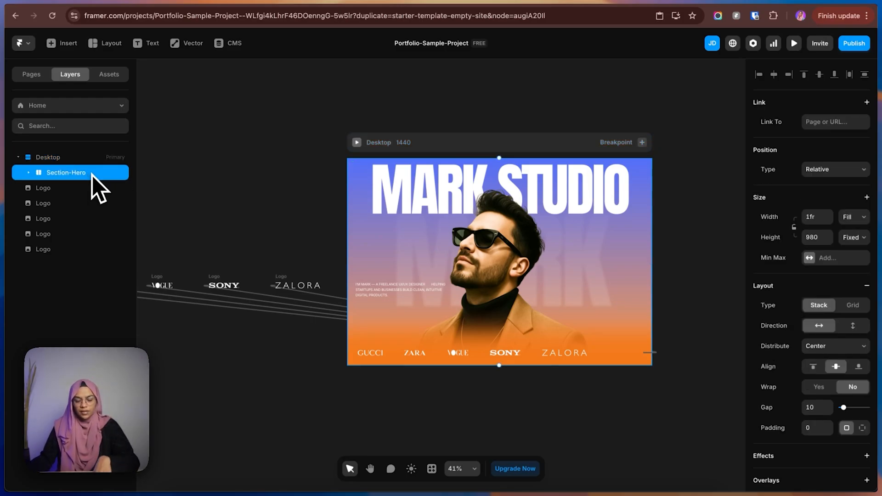
pyautogui.press('f')
pyautogui.moveTo(351, 374); pyautogui.dragTo(654, 486)
pyautogui.moveTo(47, 265); pyautogui.dragTo(65, 186)
# Rename the new frame under Section-Hero as Section-Service.
pyautogui.doubleClick(68, 192)
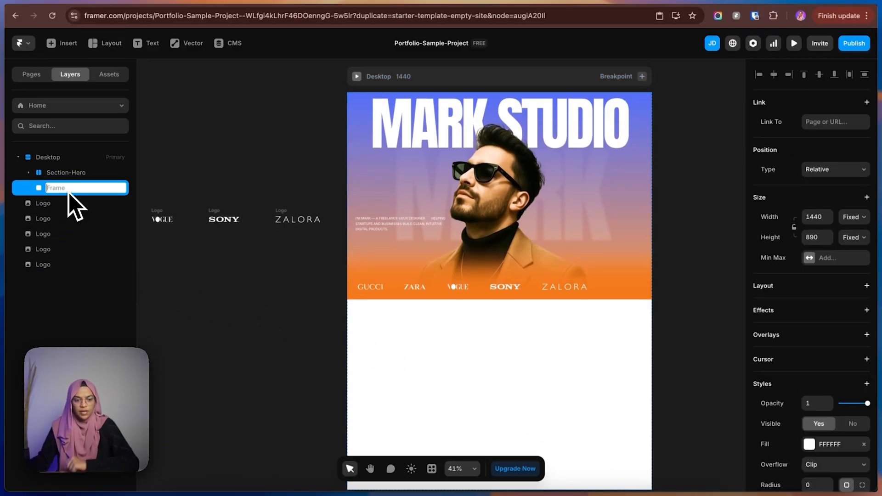
pyautogui.write('Section-Service')
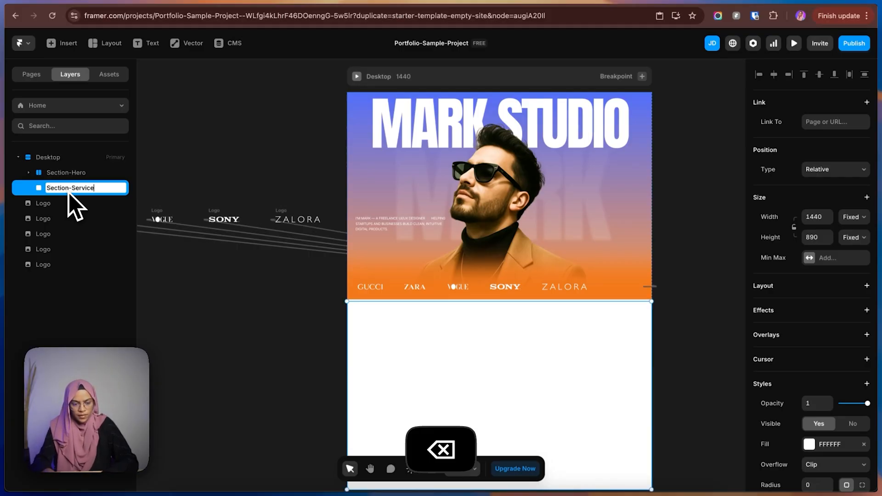
pyautogui.press('Return')
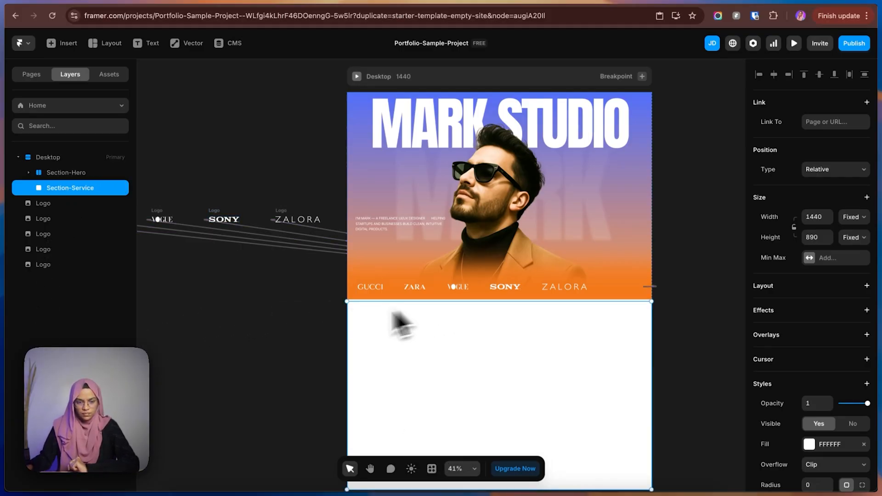
# Set the Desktop breakpoint's stack gap to 0.
pyautogui.click(325, 323)
pyautogui.click(376, 305)
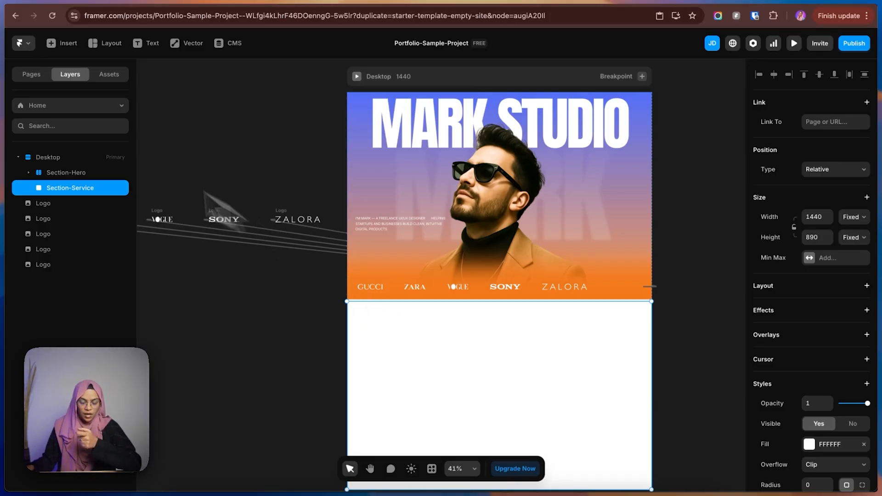
pyautogui.click(55, 158)
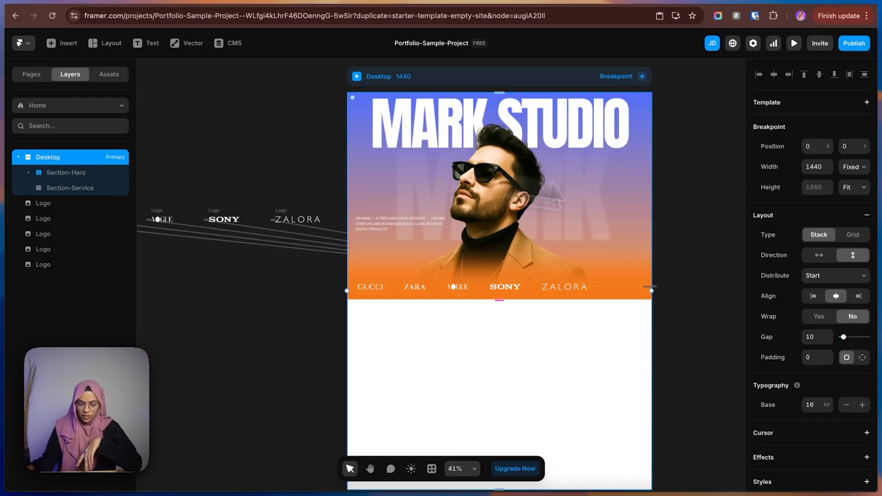
pyautogui.click(814, 338)
pyautogui.write('0')
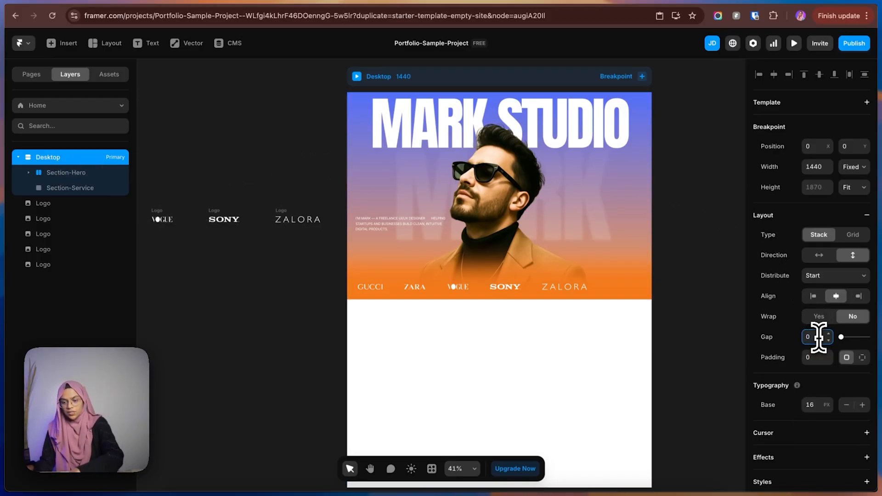
# Add a stack layout to Section-Service and change its fill to dark red (944141).
pyautogui.click(73, 190)
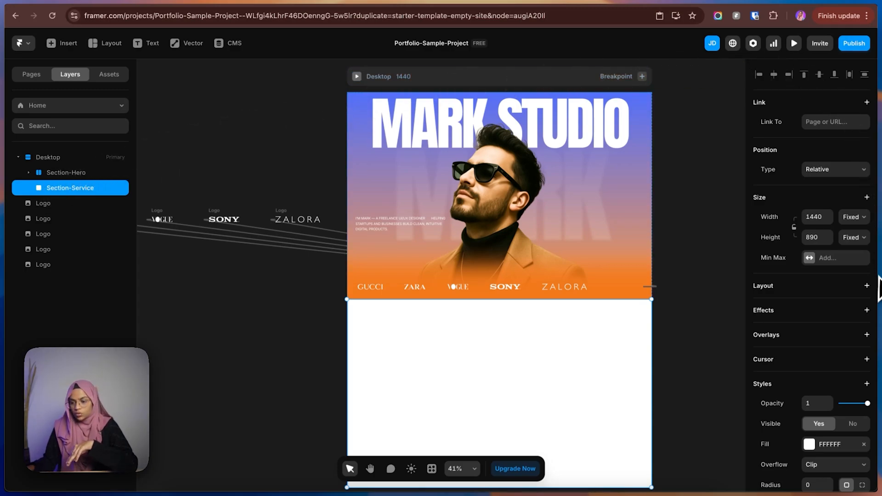
pyautogui.click(866, 285)
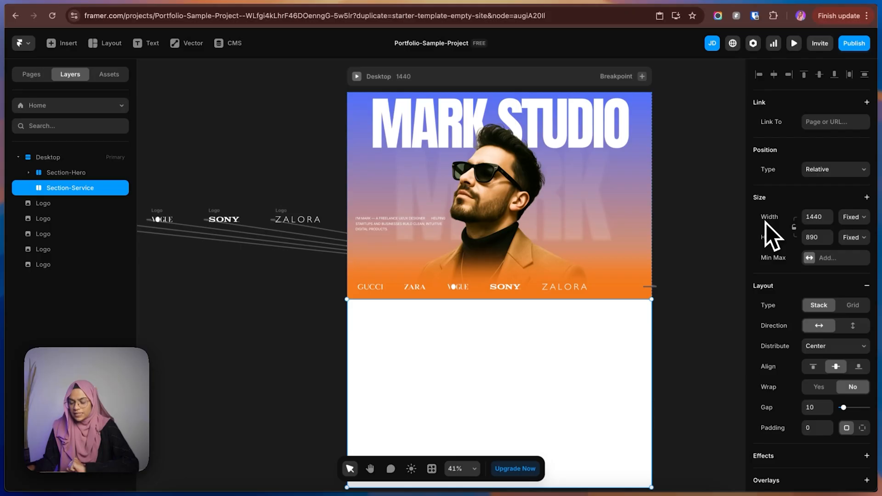
pyautogui.scroll(-4, 837, 413)
pyautogui.click(825, 428)
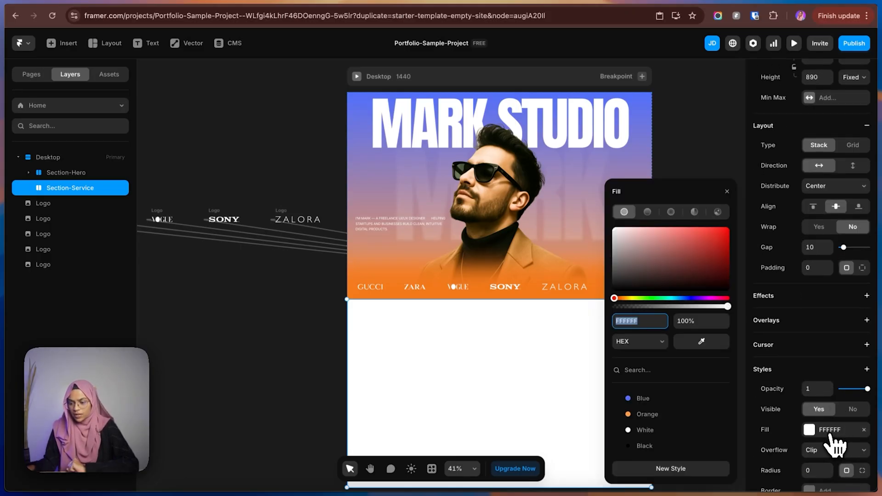
pyautogui.moveTo(710, 272); pyautogui.dragTo(679, 257)
pyautogui.click(692, 161)
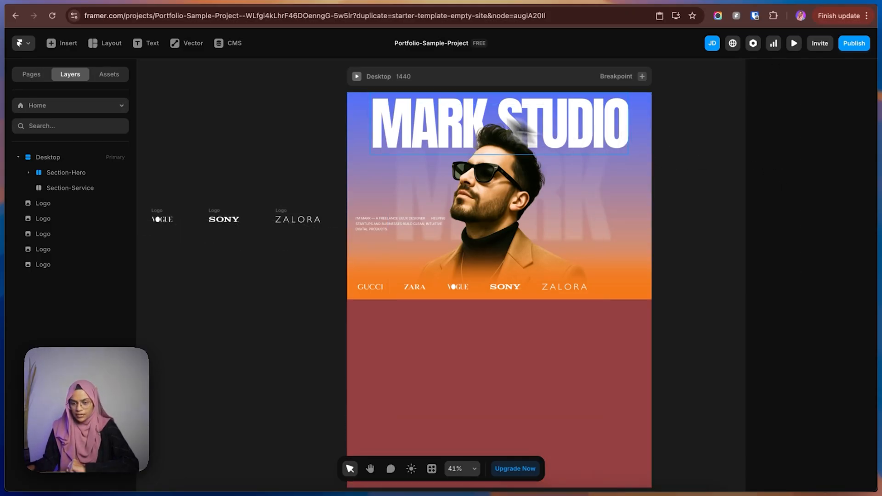
# Preview the Desktop page and widen the preview to 1660 to check how Section-Service stretches, then return to the canvas.
pyautogui.click(357, 78)
pyautogui.scroll(-10, 801, 301)
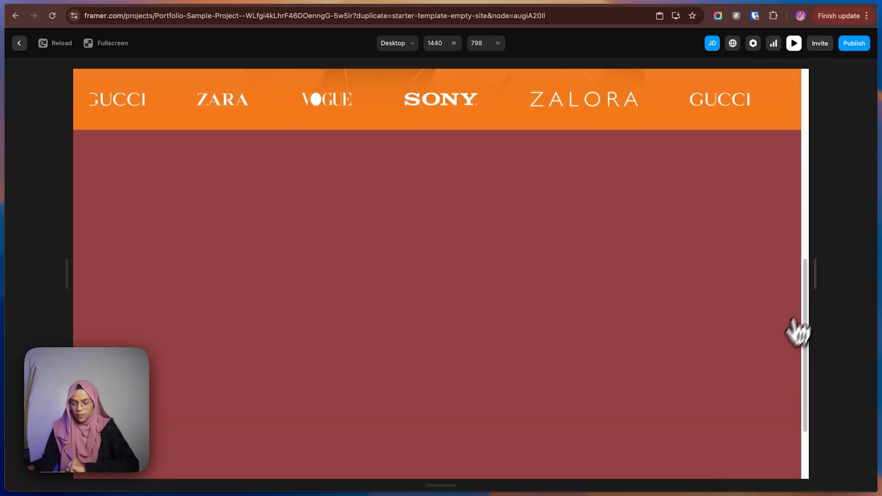
pyautogui.moveTo(815, 286); pyautogui.dragTo(875, 282)
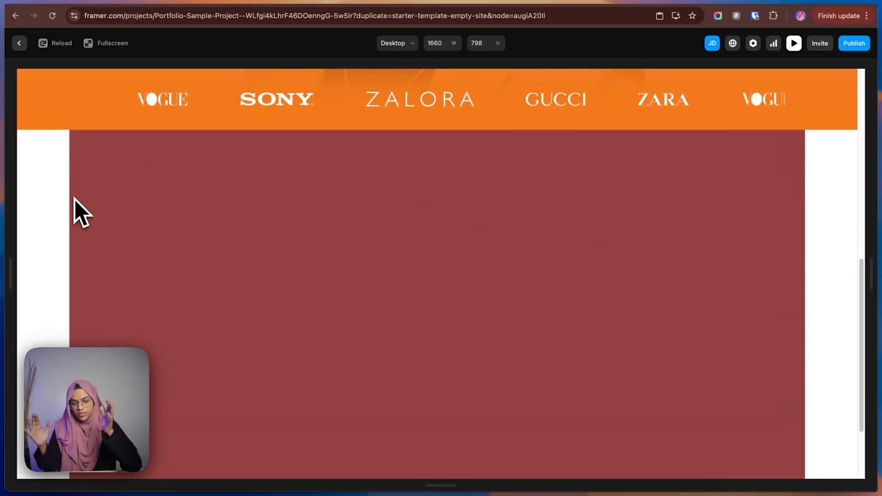
pyautogui.click(19, 43)
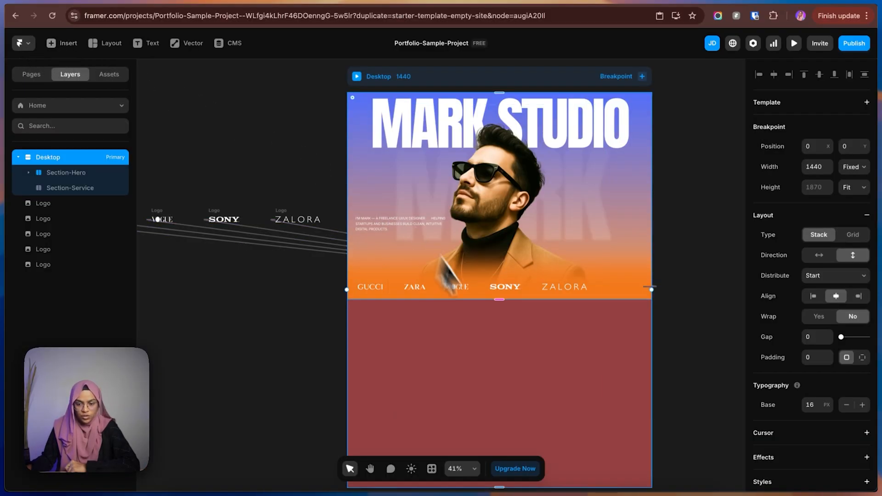
# Remove Section-Service's fill colour and set its width to Fill.
pyautogui.scroll(-3, 847, 321)
pyautogui.click(79, 189)
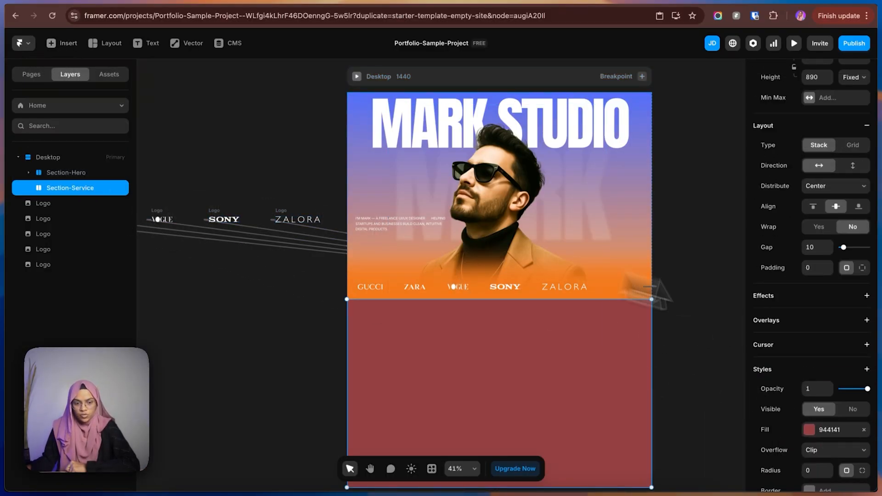
pyautogui.click(864, 430)
pyautogui.scroll(4, 781, 239)
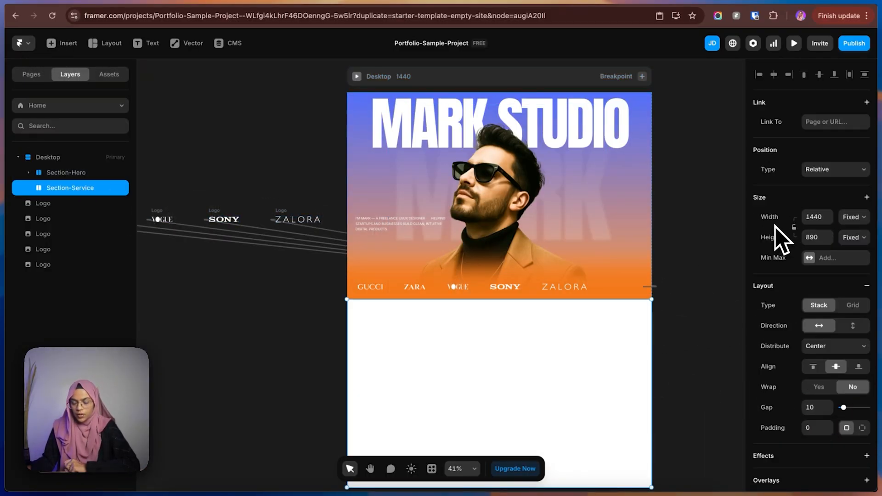
pyautogui.click(854, 217)
pyautogui.click(850, 240)
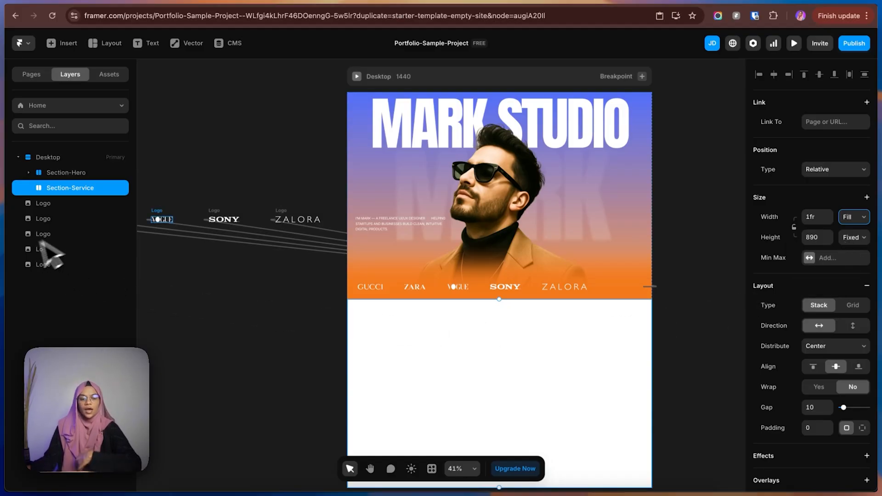
# Draw a frame about 1339 × 768 inside Section-Service, following Section-Hero's structure, and name it Container.
pyautogui.click(29, 173)
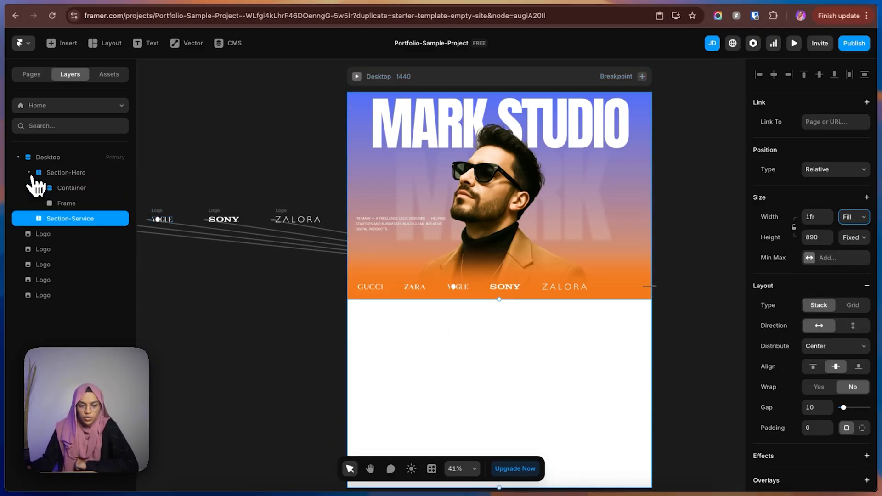
pyautogui.click(29, 173)
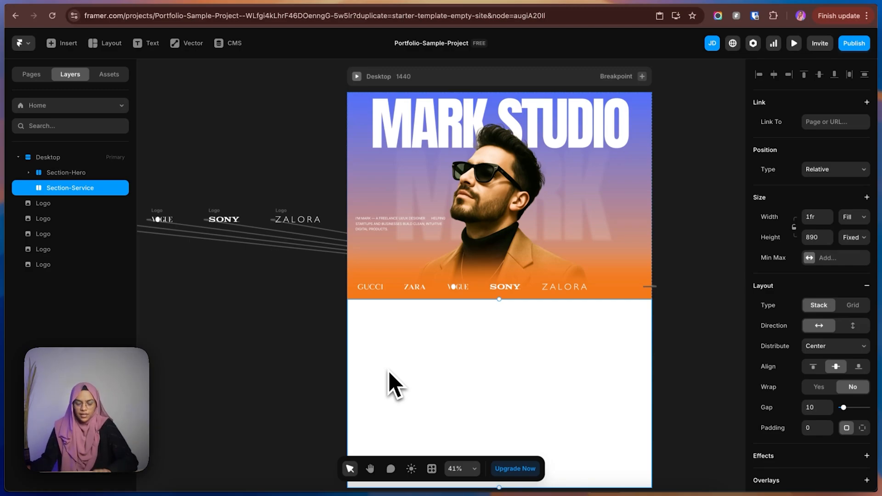
pyautogui.press('f')
pyautogui.moveTo(355, 313); pyautogui.dragTo(639, 459)
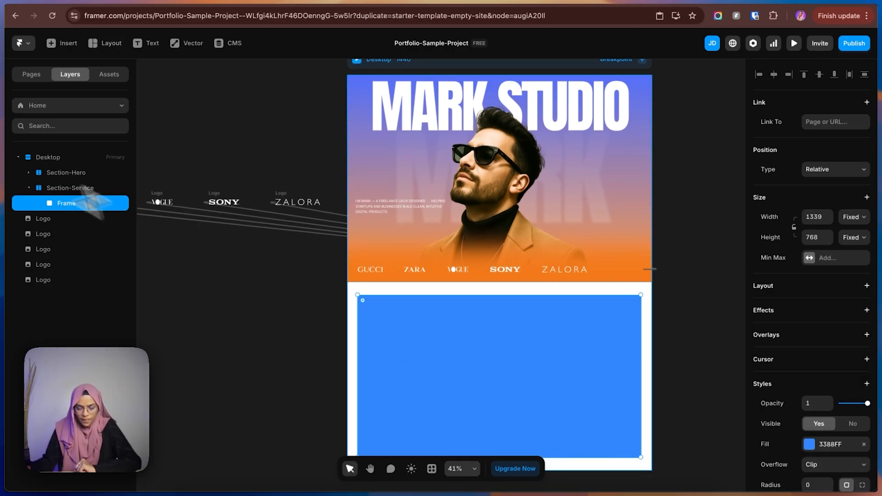
pyautogui.write('Co')
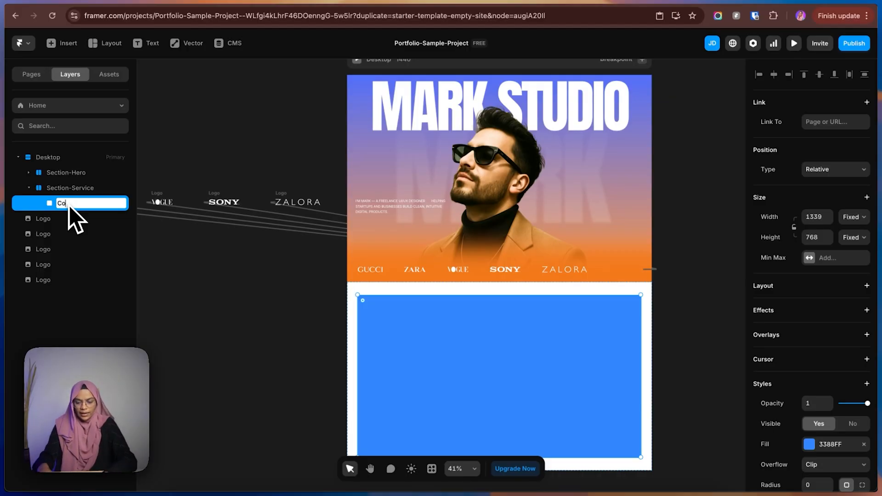
pyautogui.write('ntainer')
pyautogui.press('Return')
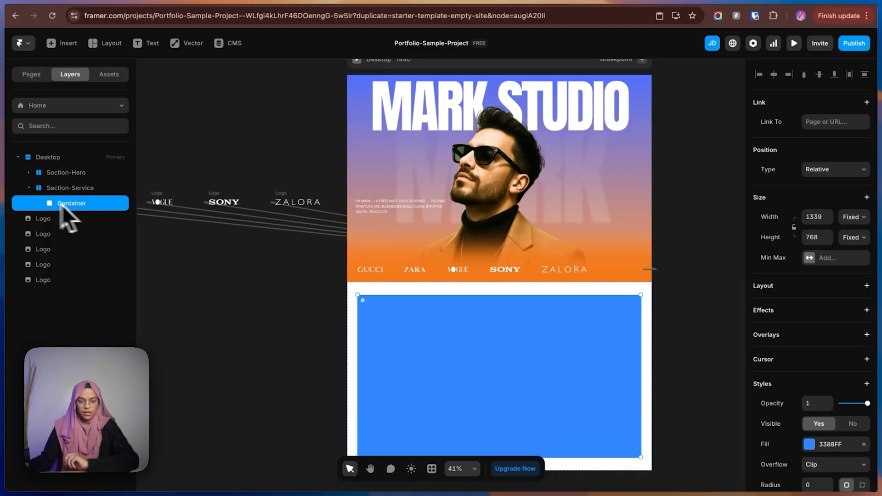
# Add a stack layout to Section-Service's Container and set its width and height to Fill.
pyautogui.click(867, 287)
pyautogui.click(852, 220)
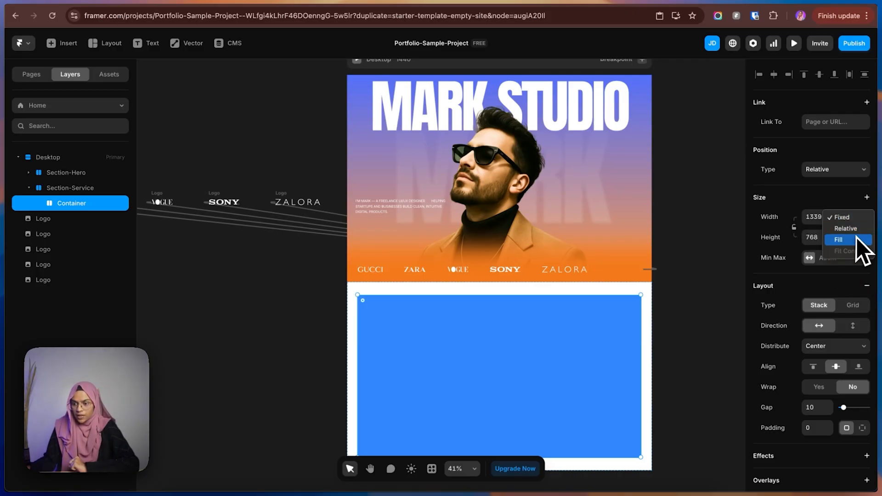
pyautogui.click(856, 240)
pyautogui.click(858, 238)
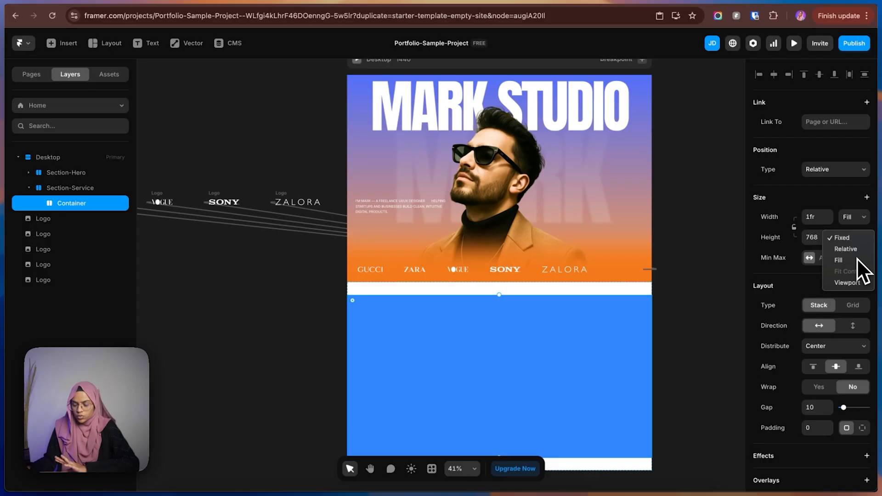
pyautogui.click(856, 259)
# Give Section-Service's Container a fixed max width of 1360 and remove its blue fill.
pyautogui.click(821, 258)
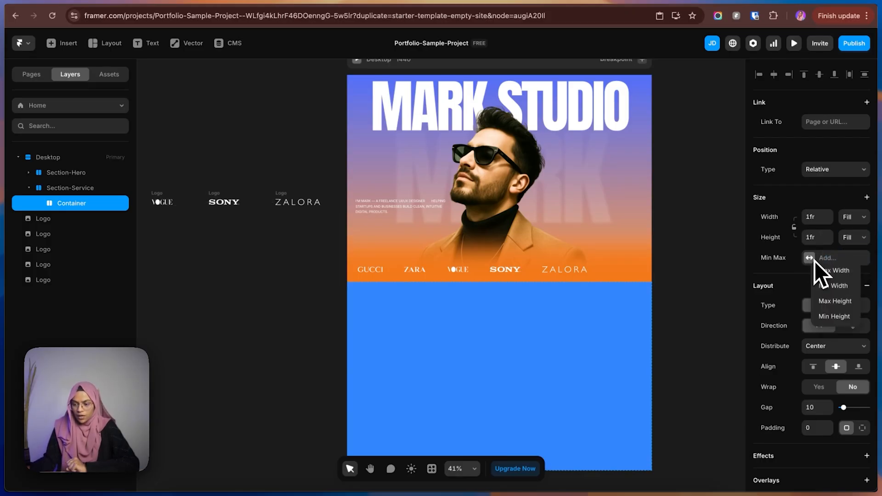
pyautogui.click(826, 273)
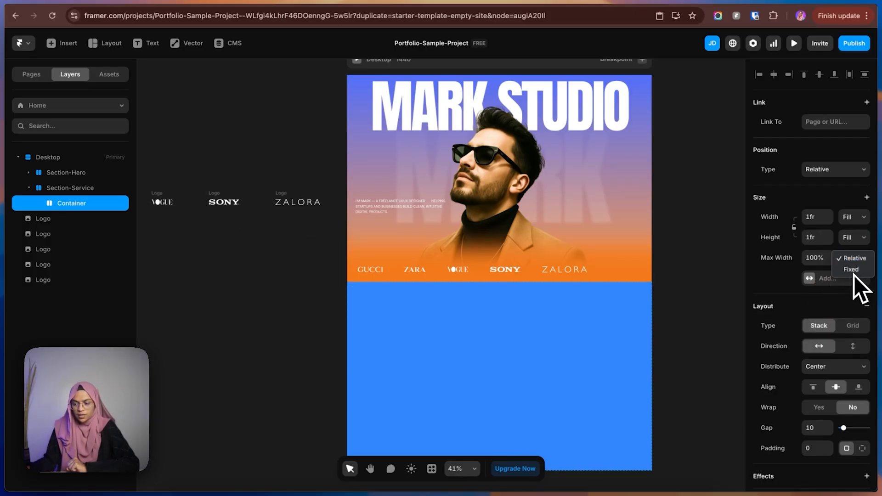
pyautogui.click(852, 271)
pyautogui.click(822, 259)
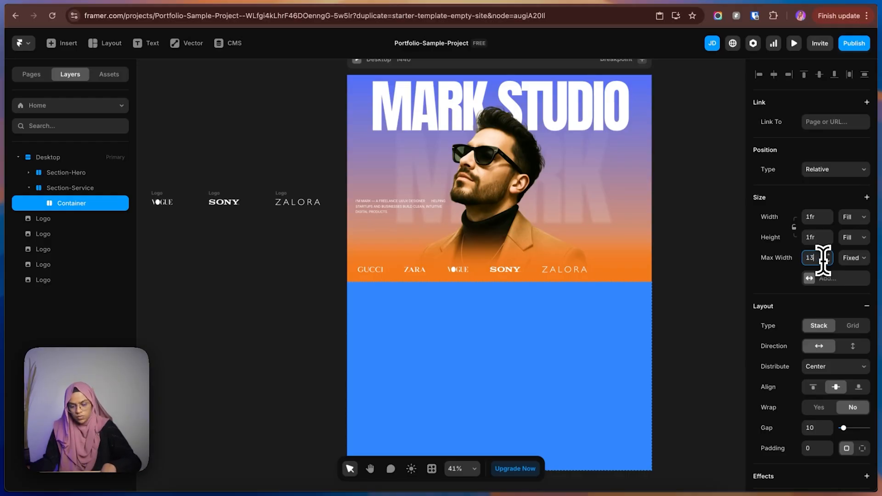
pyautogui.write('1360')
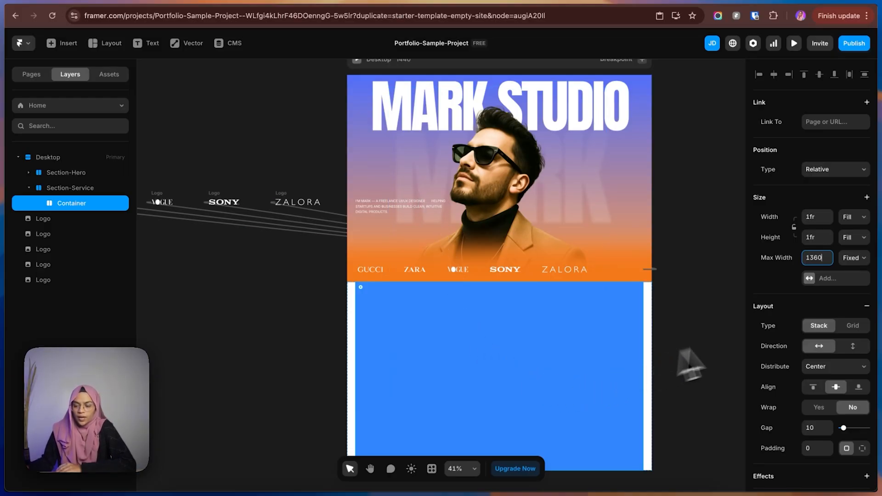
pyautogui.scroll(-5, 822, 372)
pyautogui.click(864, 404)
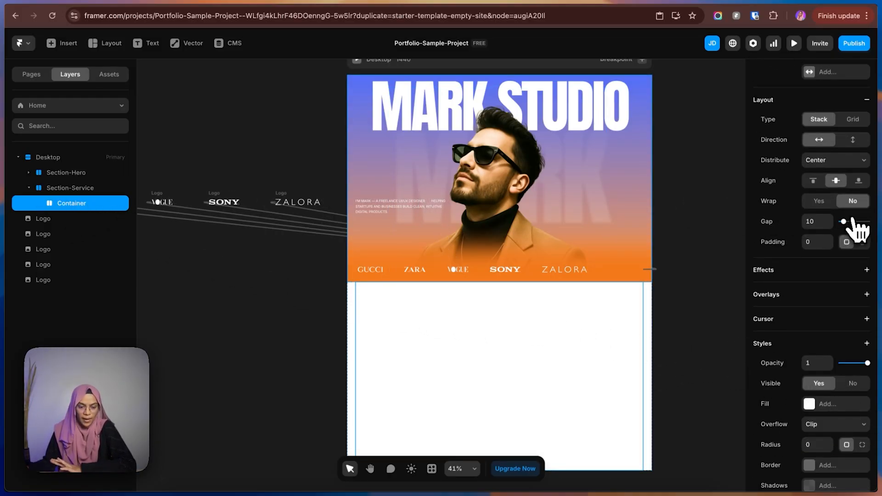
# Switch to Figma and inspect the Services section's Title frame and the container holding the three cards.
pyautogui.click(774, 5)
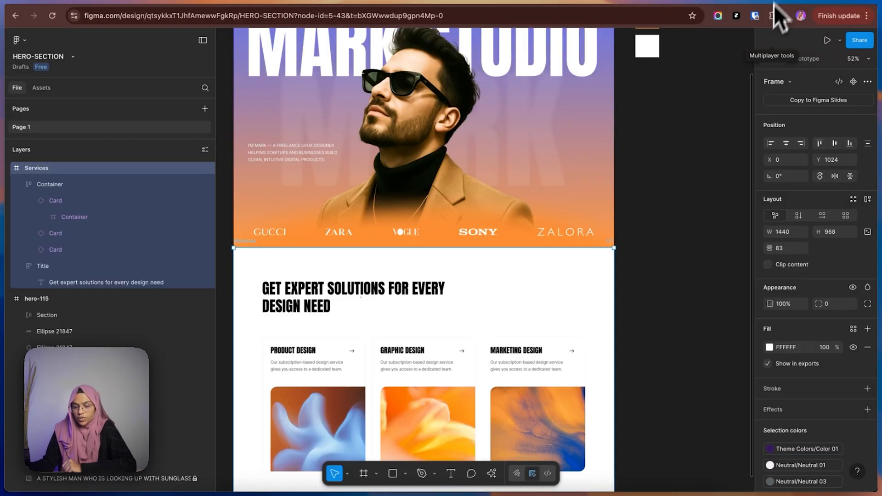
pyautogui.click(336, 301)
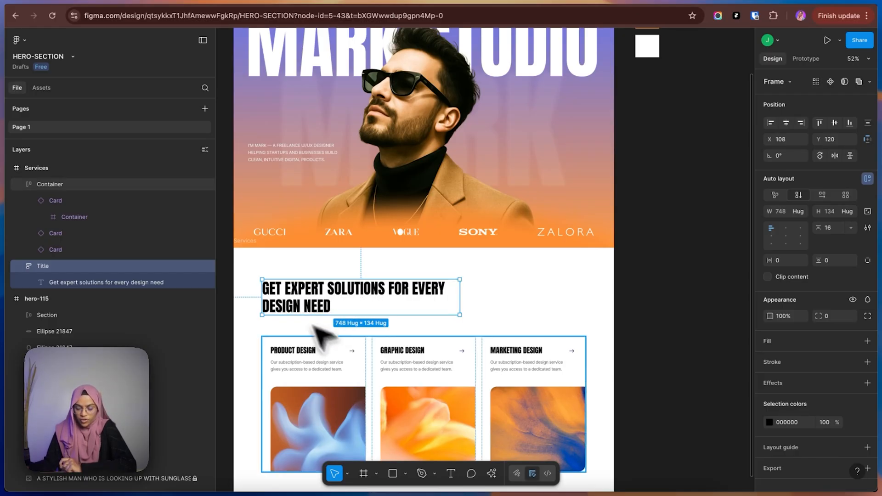
pyautogui.click(357, 378)
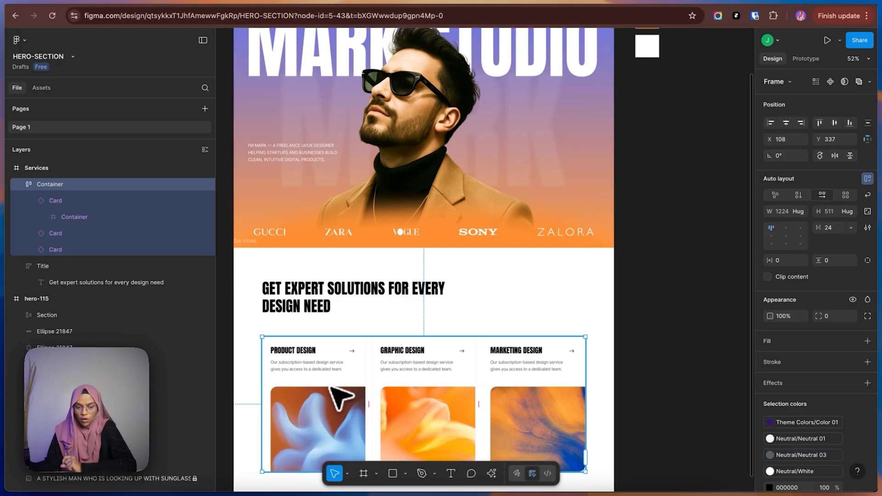
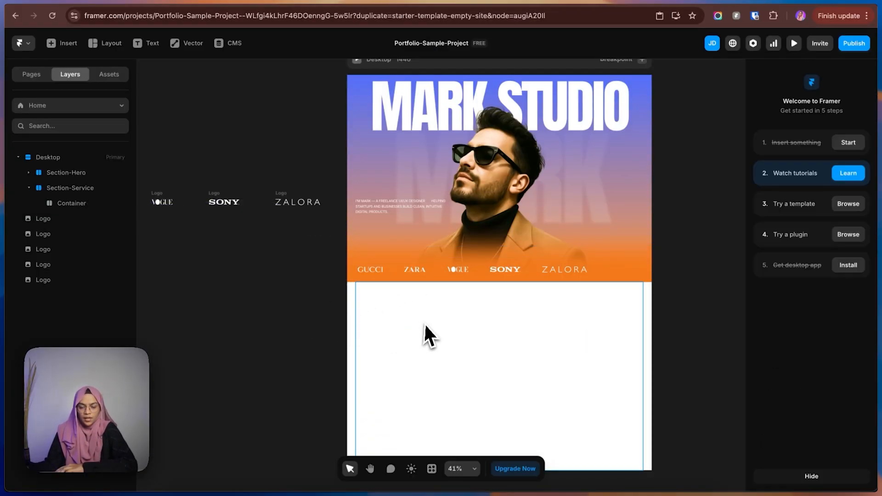
# Switch back to Framer, draw a frame about 1200 × 237 inside Section-Service's Container, and name it Title Wrap.
pyautogui.click(424, 325)
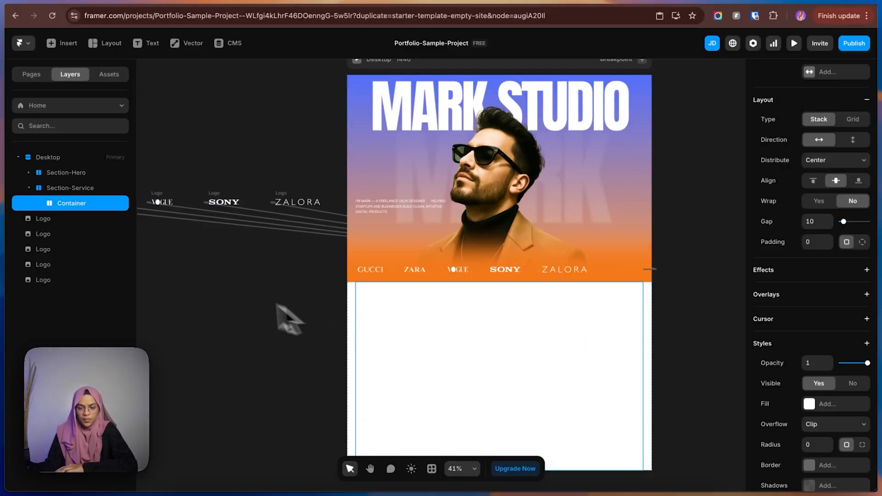
pyautogui.moveTo(370, 293); pyautogui.dragTo(622, 343)
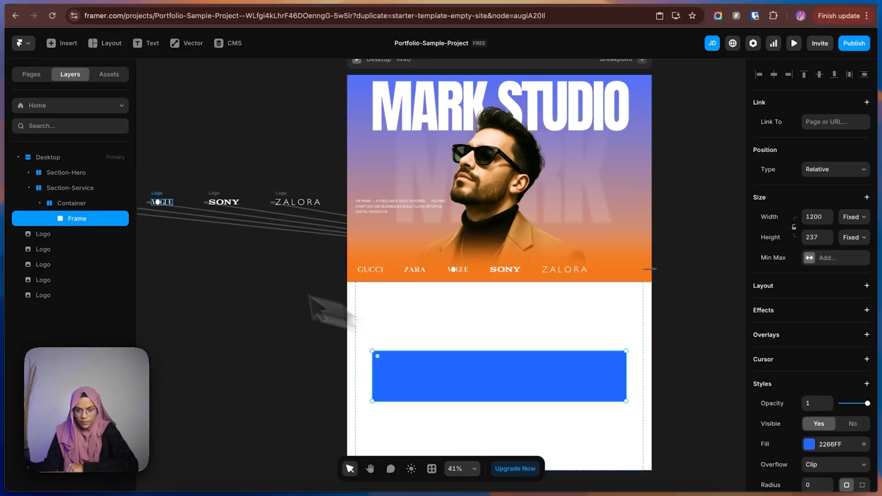
pyautogui.click(81, 225)
pyautogui.write('Title Wr')
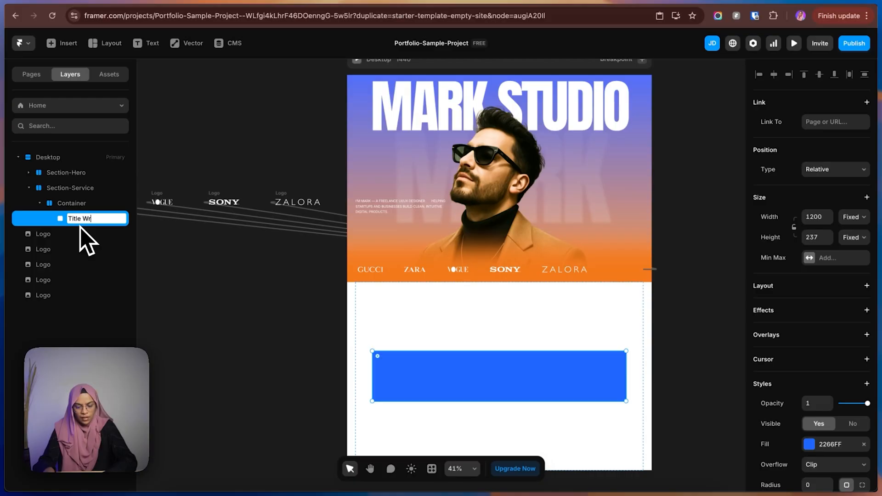
pyautogui.write('ap')
pyautogui.press('Return')
# Add a stack layout to Title Wrap, remove its blue fill, and set its width to Fill.
pyautogui.click(867, 285)
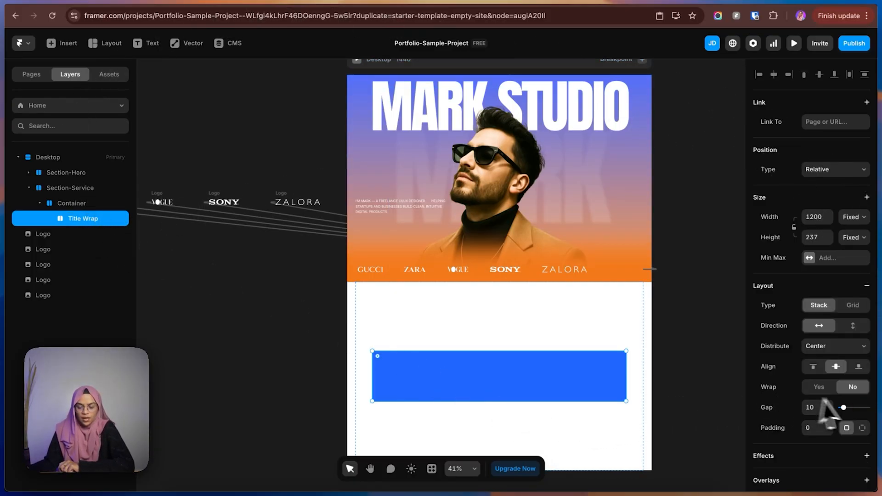
pyautogui.scroll(-4, 847, 411)
pyautogui.click(866, 410)
pyautogui.scroll(4, 846, 350)
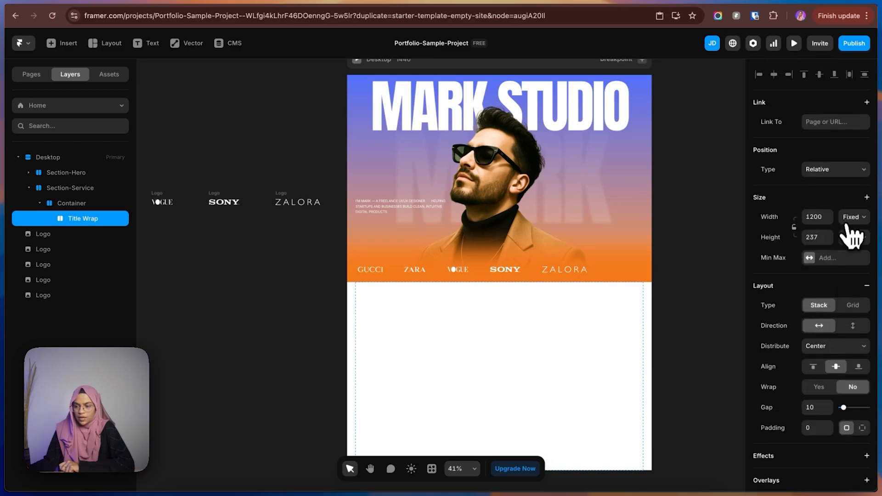
pyautogui.click(847, 217)
pyautogui.click(851, 239)
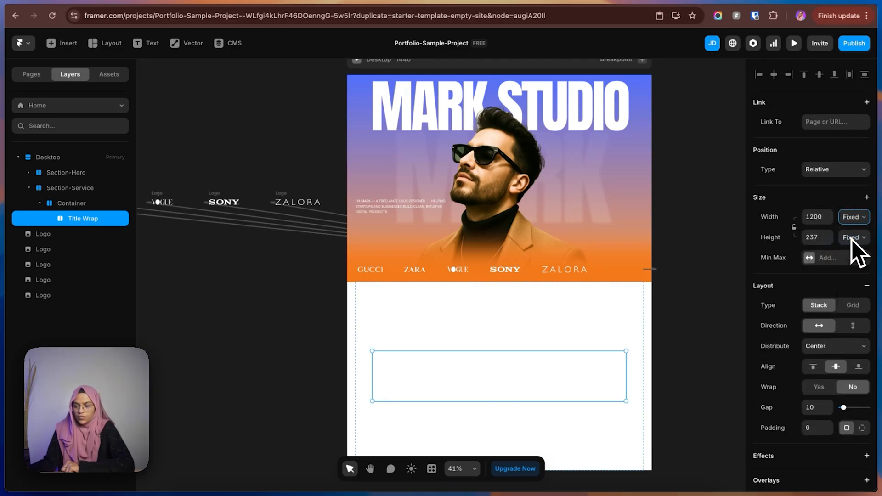
# Copy the hero's introductory paragraph text layer and paste it into Section-Service's Title Wrap.
pyautogui.click(386, 103)
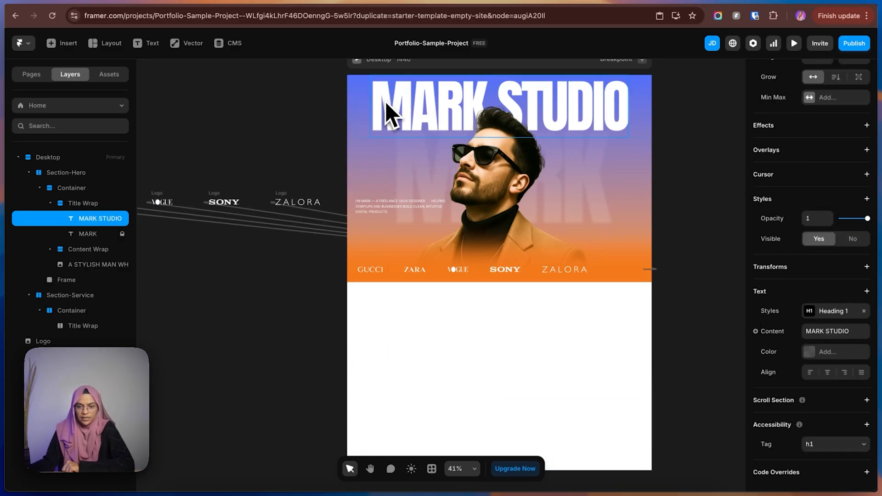
pyautogui.click(374, 208)
pyautogui.press('super+c')
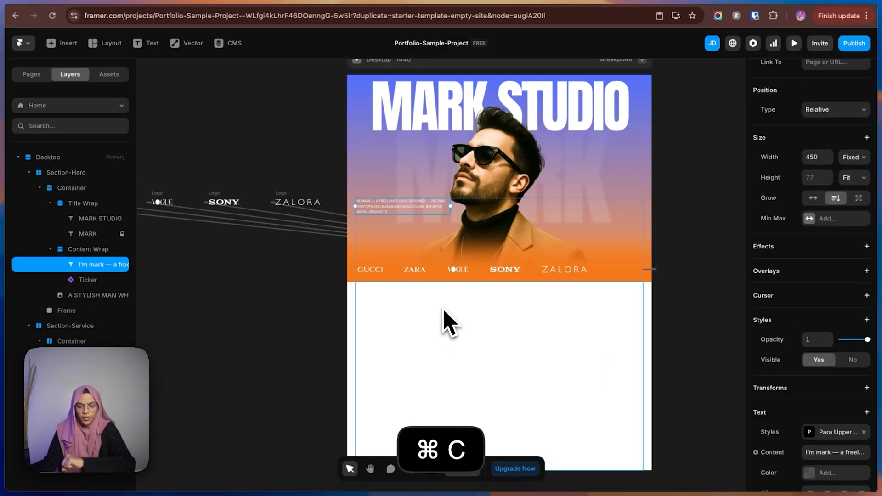
pyautogui.click(445, 324)
pyautogui.click(29, 172)
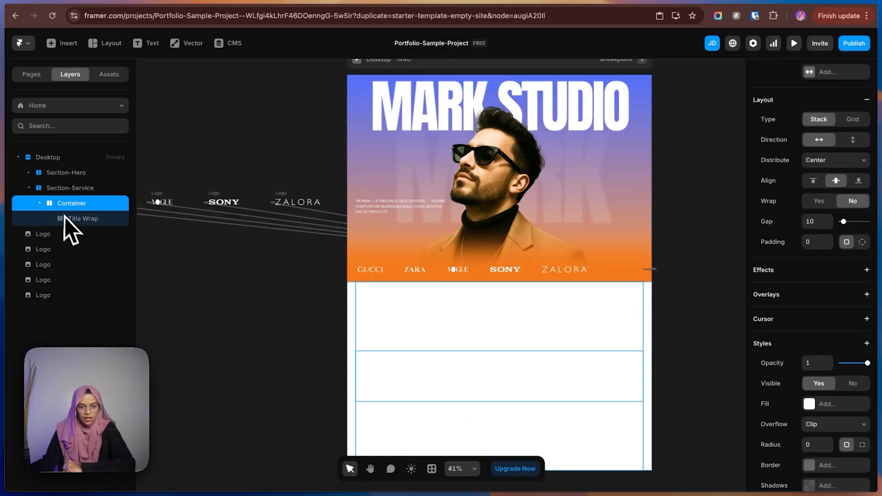
pyautogui.click(69, 219)
pyautogui.press('super+v')
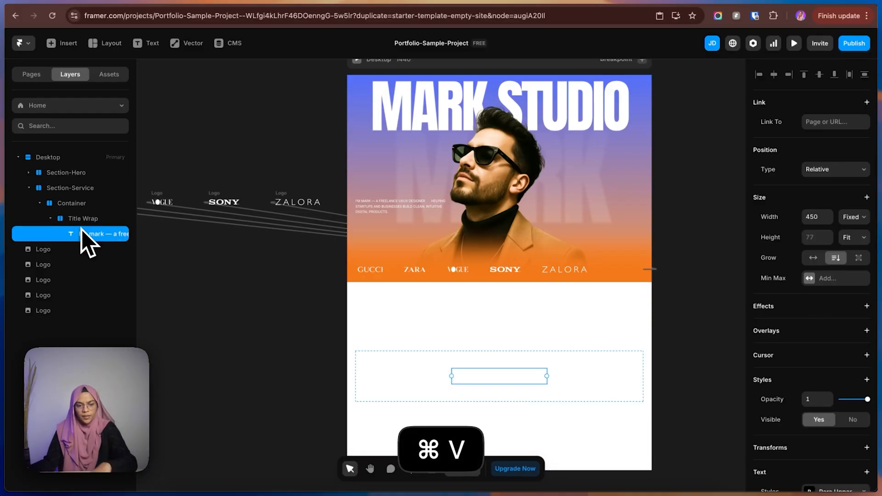
pyautogui.click(85, 224)
pyautogui.click(91, 235)
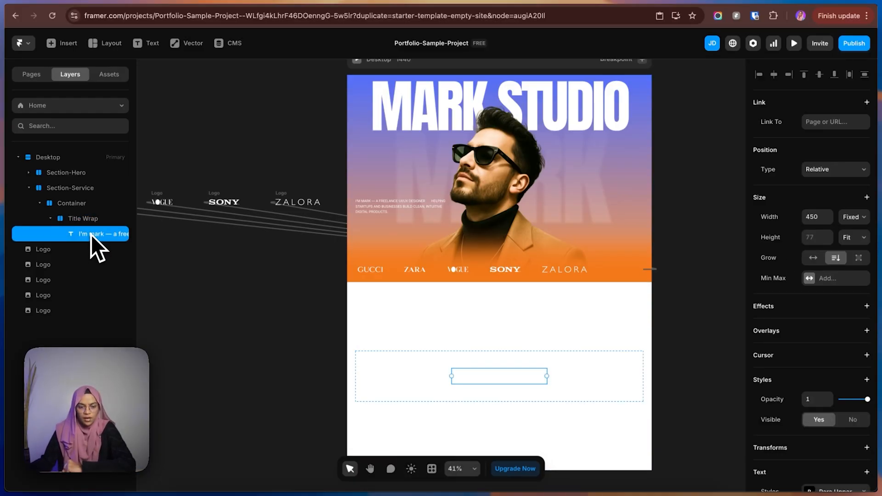
# Copy the Services heading from Figma and replace the pasted Framer text's content with "Get expert solutions for every design need".
pyautogui.click(773, 1)
pyautogui.doubleClick(303, 284)
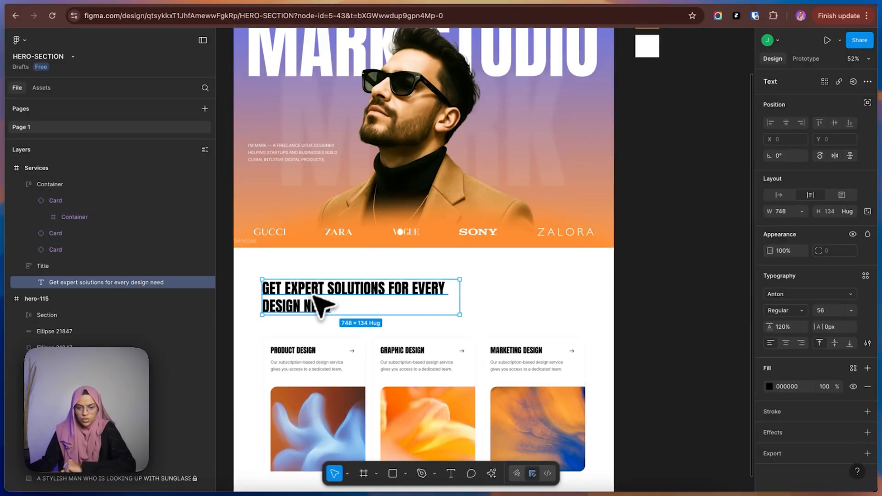
pyautogui.doubleClick(313, 296)
pyautogui.press('super+c')
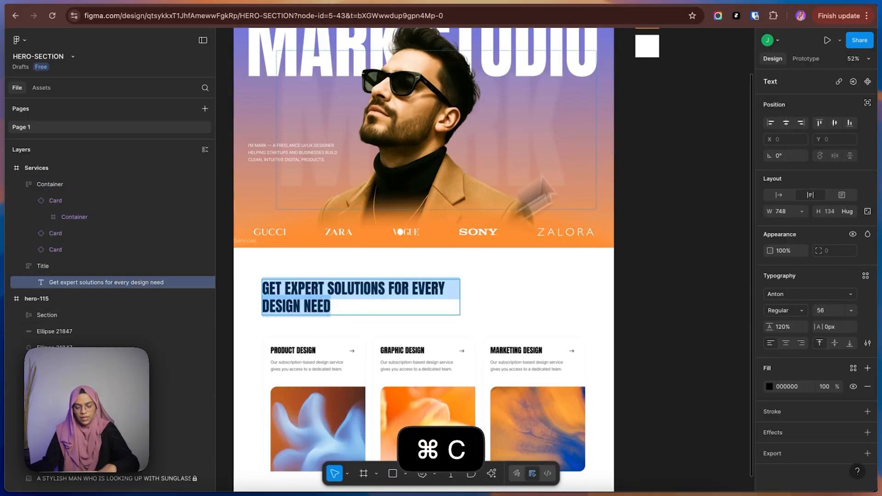
pyautogui.click(786, 5)
pyautogui.scroll(-4, 851, 423)
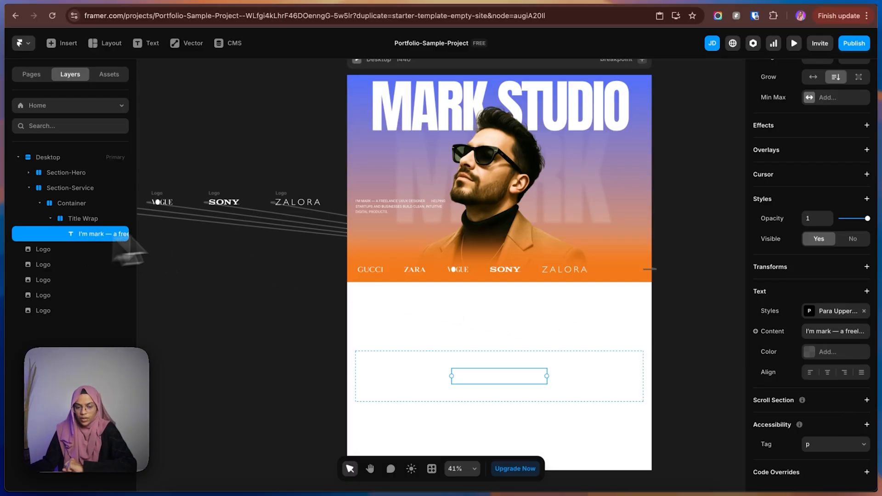
pyautogui.click(824, 331)
pyautogui.hotkey('ctrl', 'v')
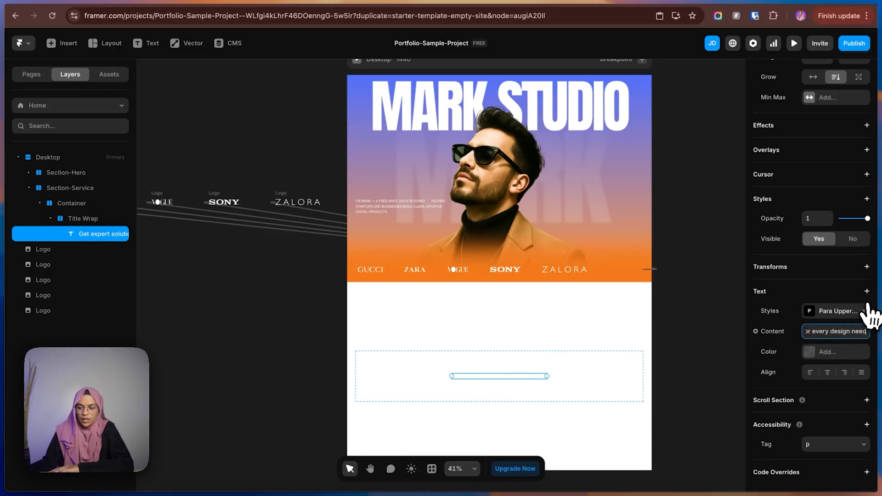
# Apply the Heading 2 text style to the Services title text.
pyautogui.click(829, 312)
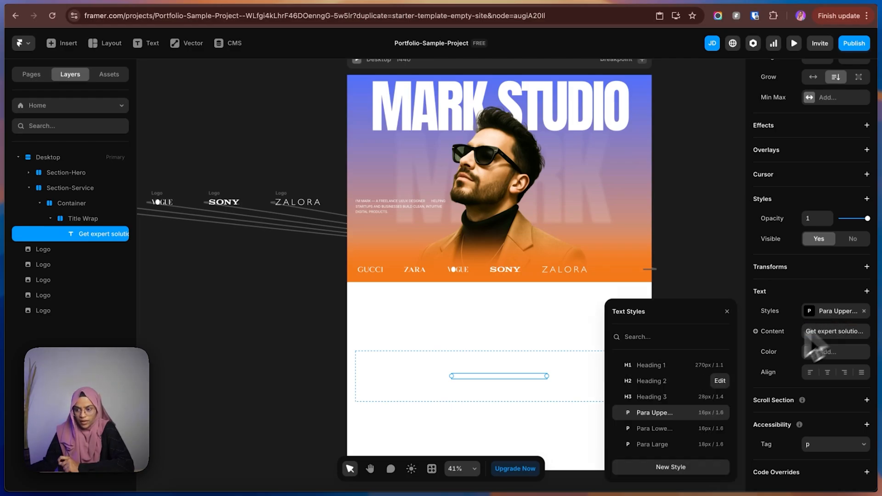
pyautogui.click(665, 385)
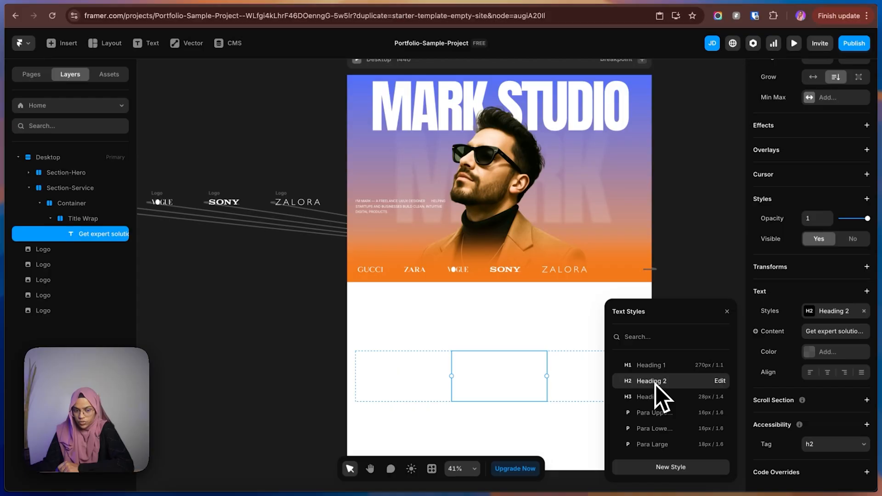
pyautogui.click(741, 311)
pyautogui.click(506, 391)
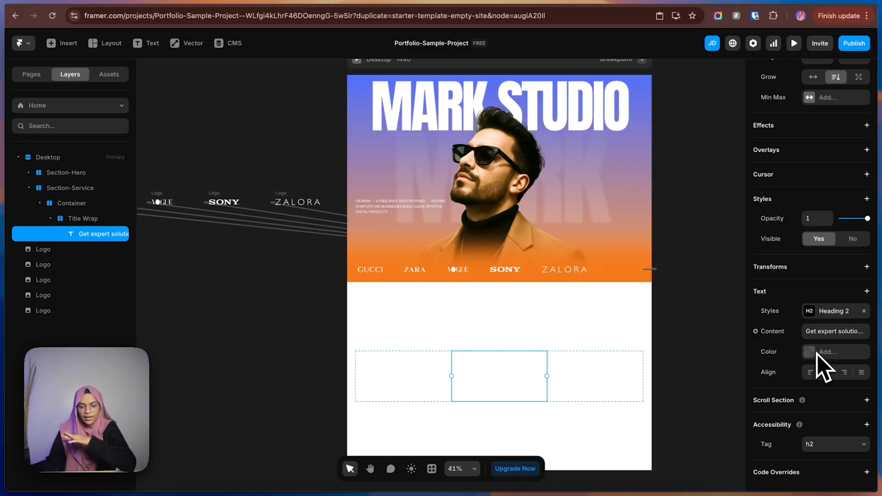
# Edit the Heading 2 text style and change its color to Black.
pyautogui.click(834, 311)
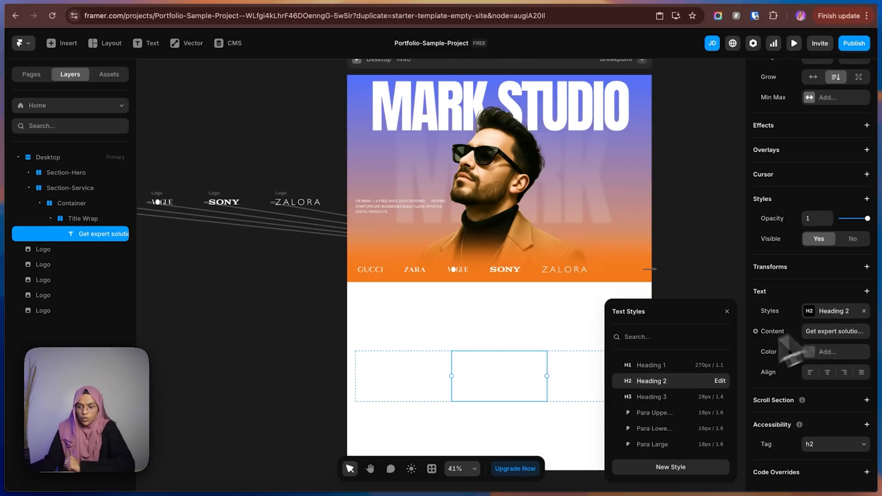
pyautogui.click(726, 384)
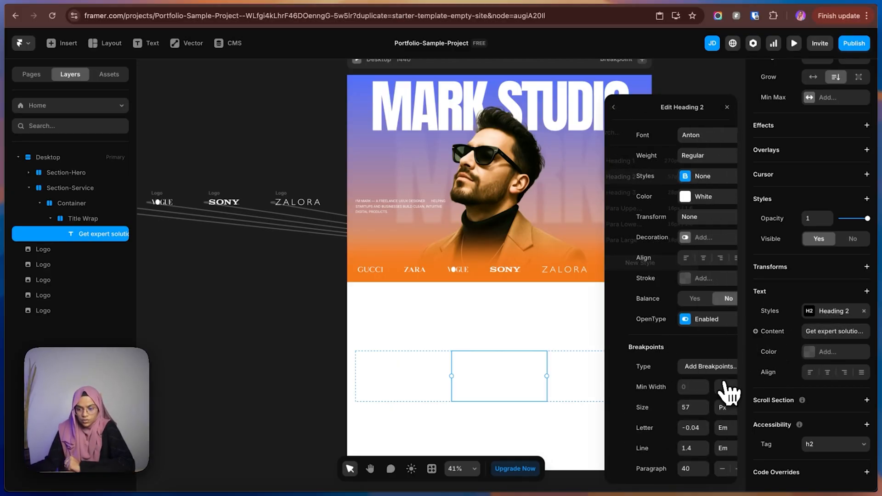
pyautogui.click(680, 198)
pyautogui.click(653, 446)
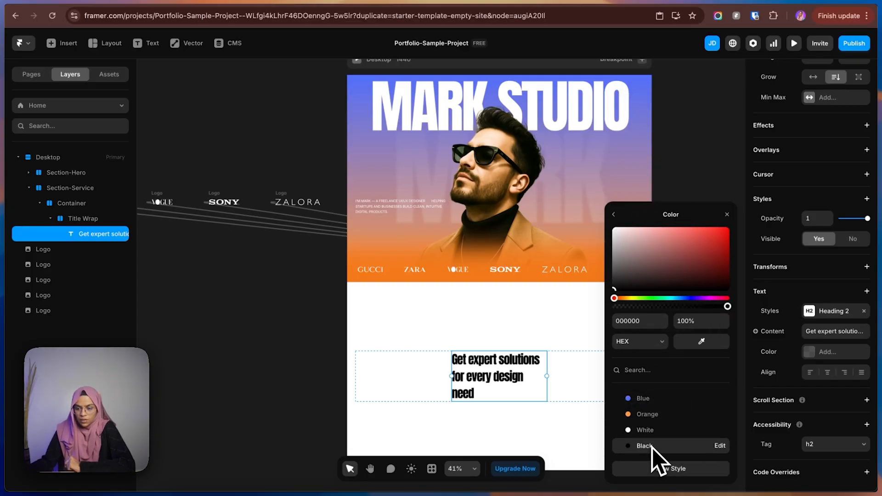
pyautogui.click(707, 154)
pyautogui.click(482, 374)
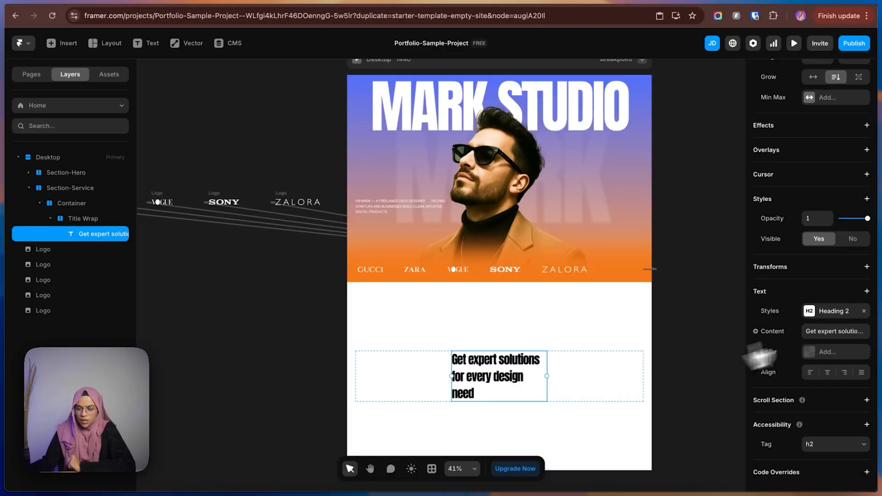
# Set the Heading 2 text style's transform to Uppercase.
pyautogui.click(834, 311)
pyautogui.click(721, 383)
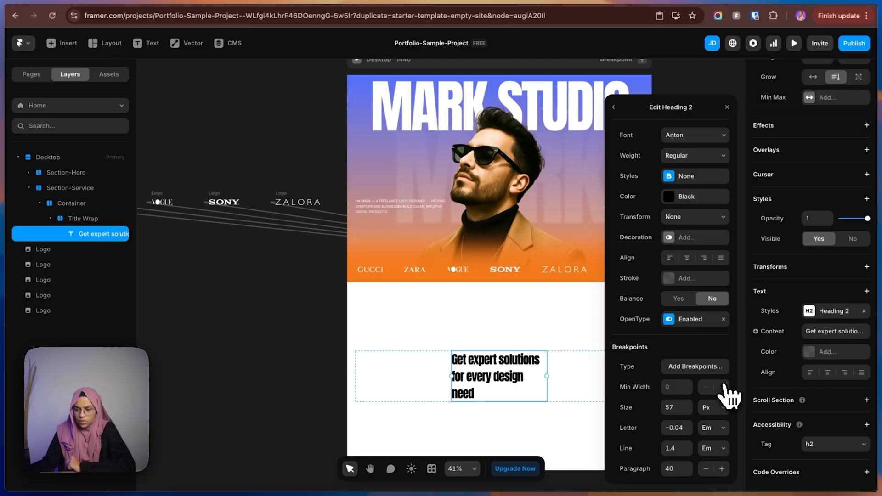
pyautogui.click(684, 219)
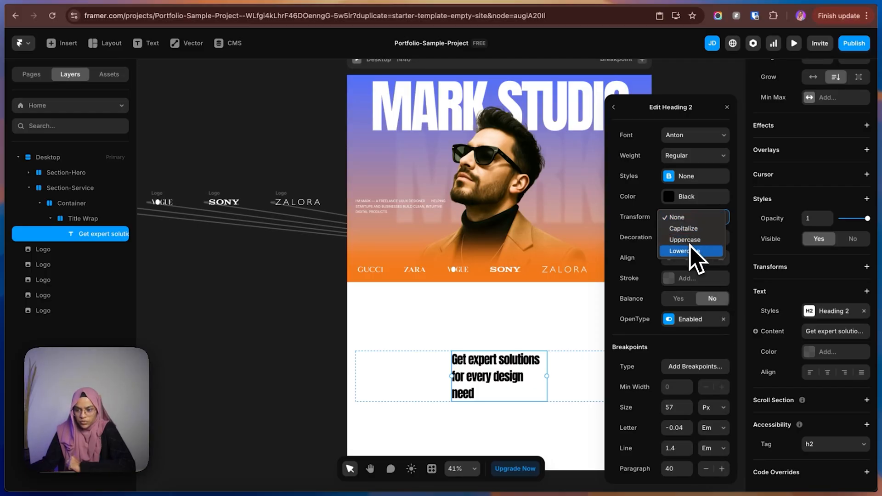
pyautogui.click(689, 241)
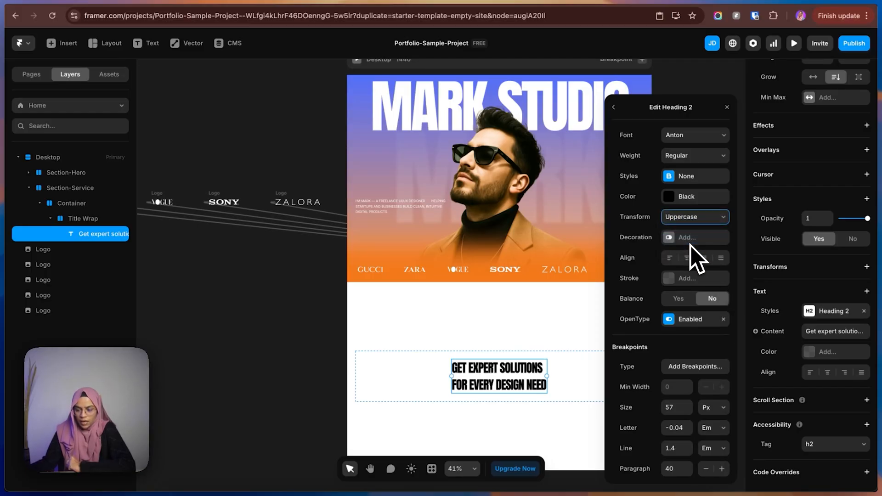
pyautogui.click(312, 334)
pyautogui.click(482, 381)
# Check the Services heading's width in Figma, then set the Framer title text's fixed width to 750.
pyautogui.scroll(4, 803, 243)
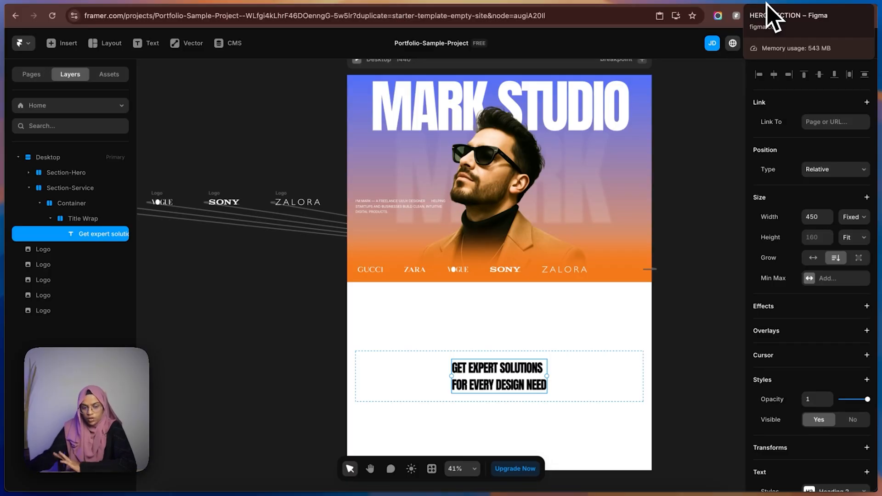
pyautogui.click(767, 3)
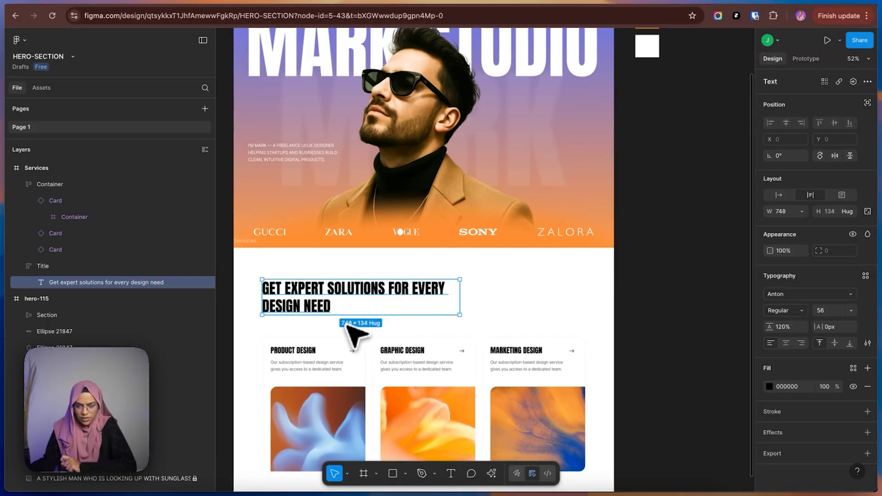
pyautogui.click(814, 6)
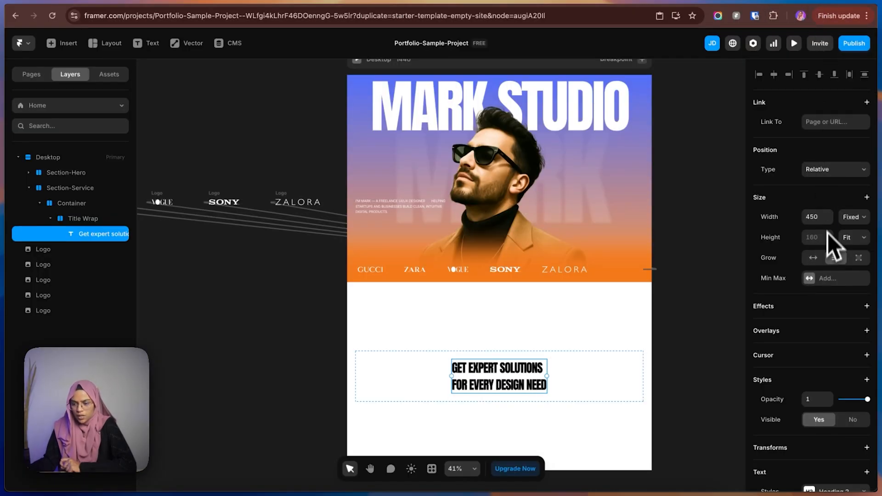
pyautogui.click(822, 217)
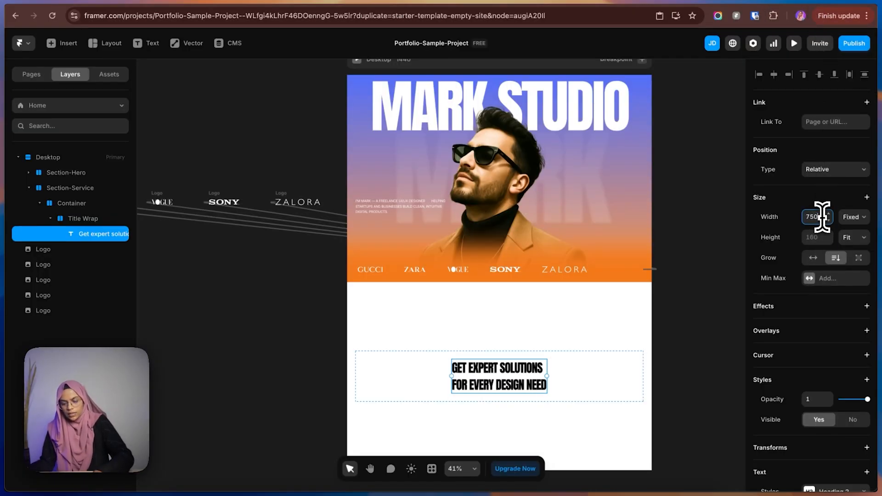
pyautogui.write('750')
pyautogui.press('Return')
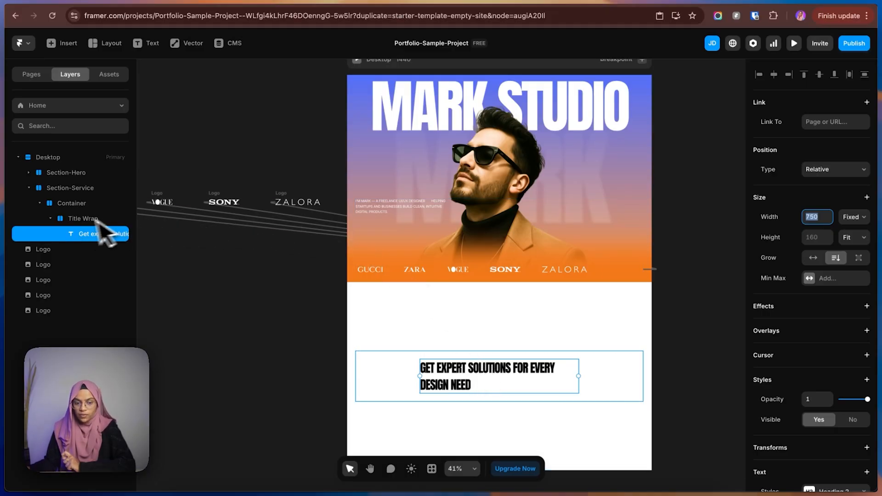
# Set Title Wrap's distribution to Start and its height to Fit Content.
pyautogui.click(76, 221)
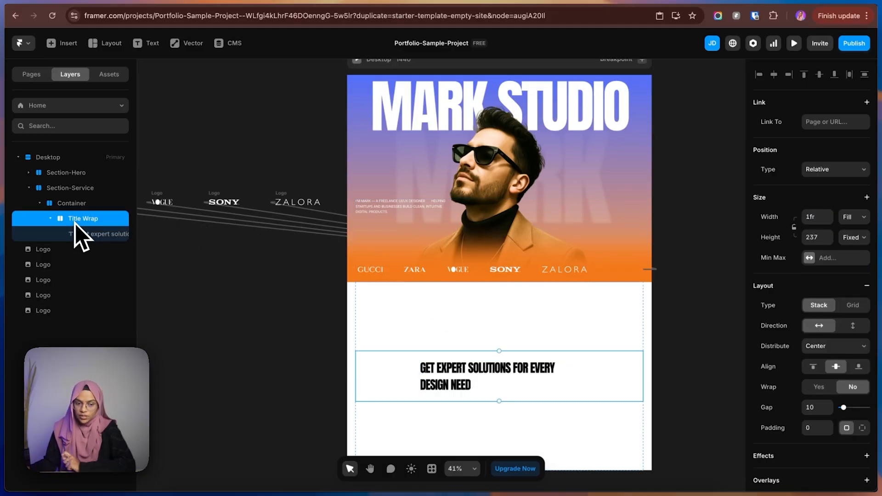
pyautogui.click(836, 347)
pyautogui.click(822, 340)
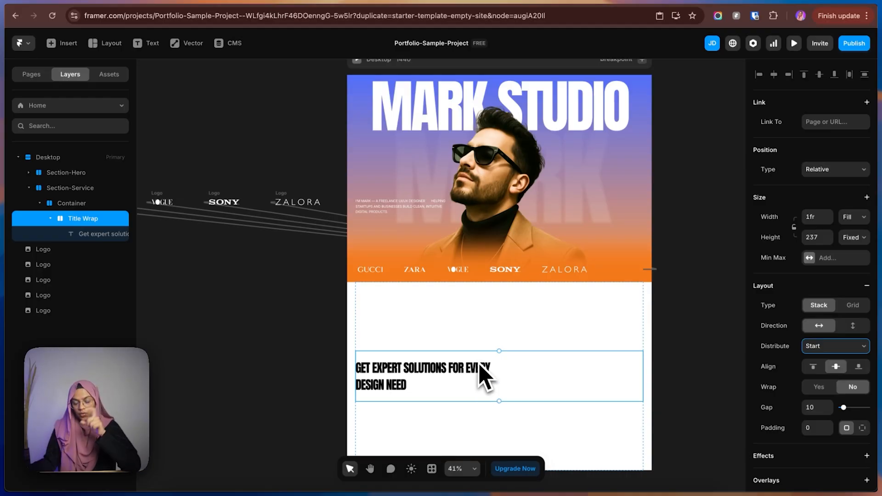
pyautogui.click(853, 238)
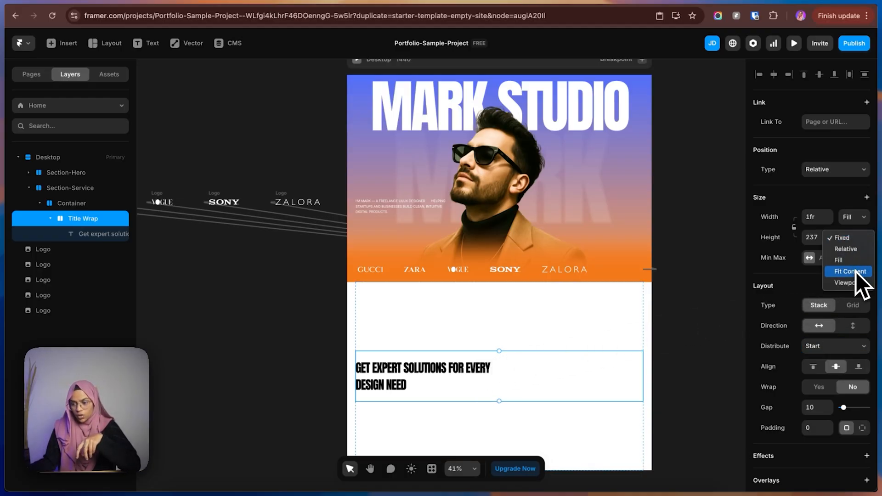
pyautogui.click(851, 272)
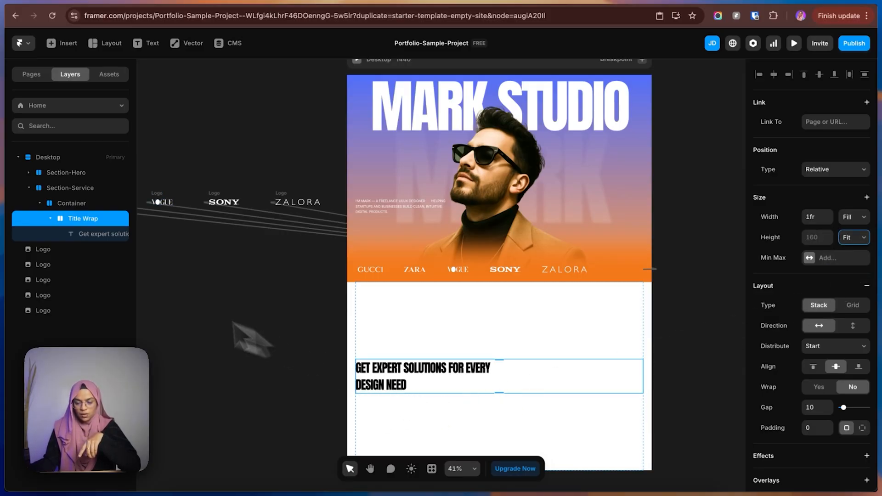
pyautogui.click(102, 240)
pyautogui.click(88, 218)
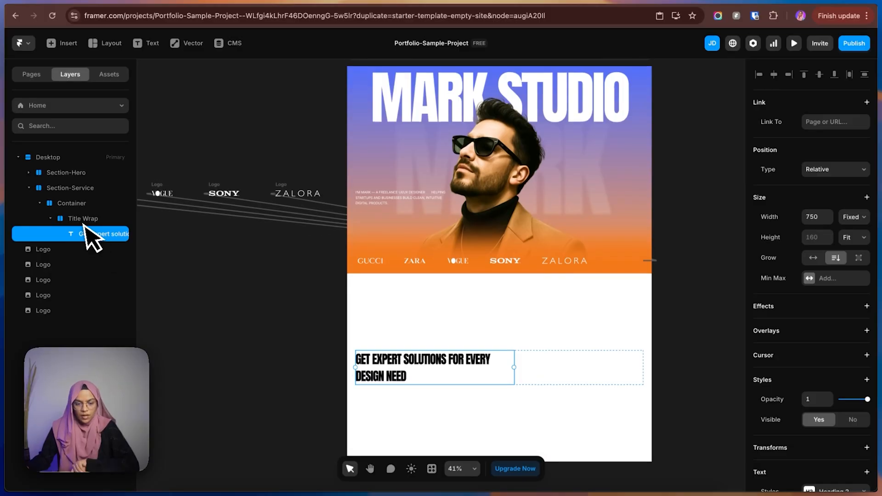
# Draw a frame about 1227 by 287 inside the Services section's Container and name it Card Whole Wrap.
pyautogui.click(51, 219)
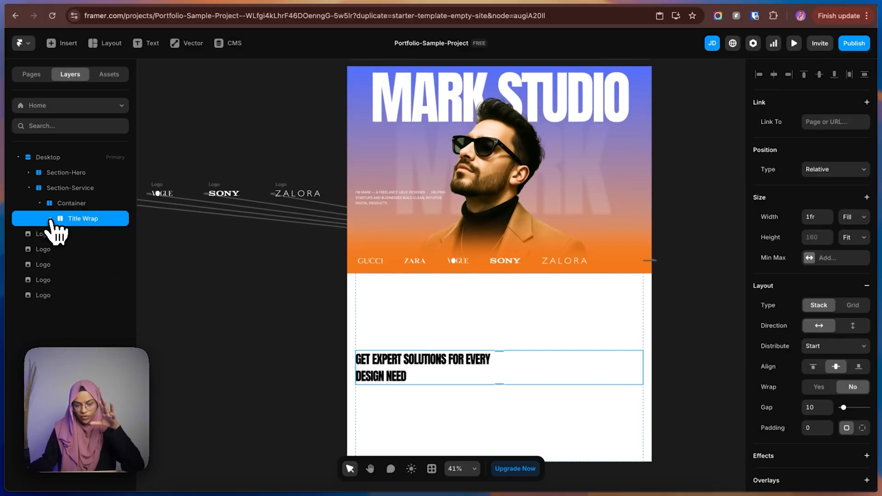
pyautogui.press('f')
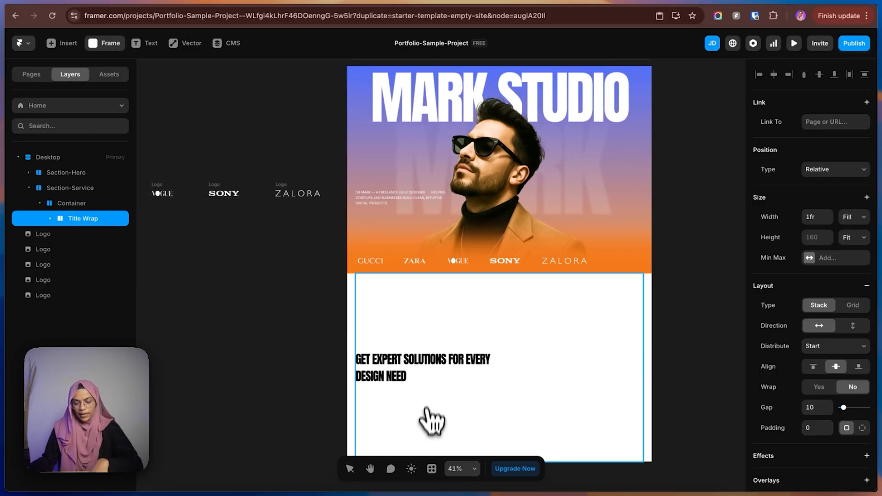
pyautogui.moveTo(362, 393); pyautogui.dragTo(621, 455)
pyautogui.moveTo(73, 219); pyautogui.dragTo(81, 235)
pyautogui.doubleClick(84, 239)
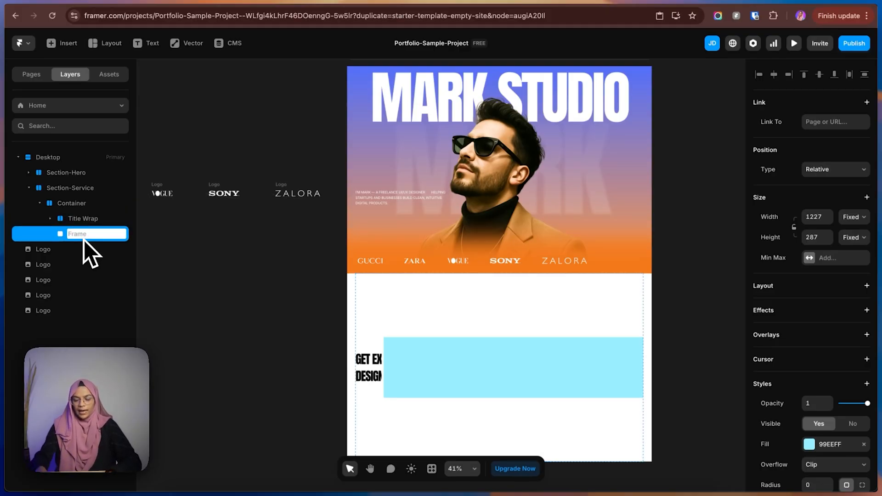
pyautogui.write('Card Whole')
pyautogui.press('BackSpace')
pyautogui.press('BackSpace')
pyautogui.write('ole Wrap')
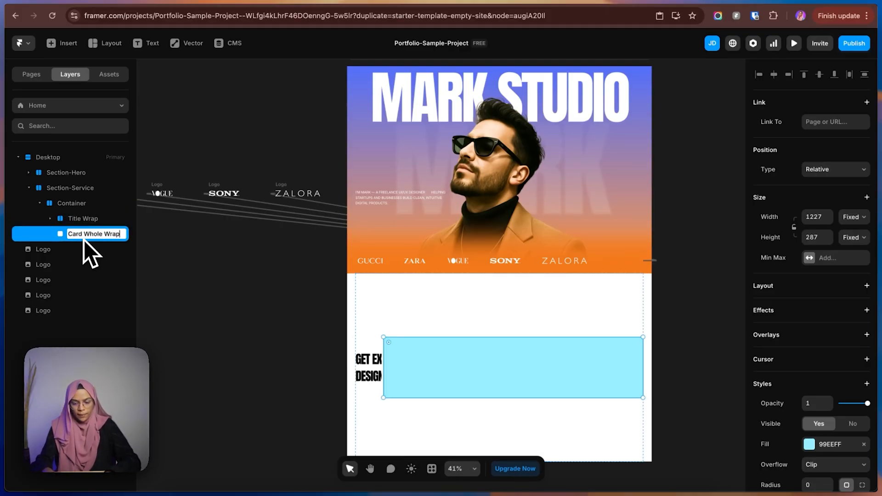
pyautogui.press('Return')
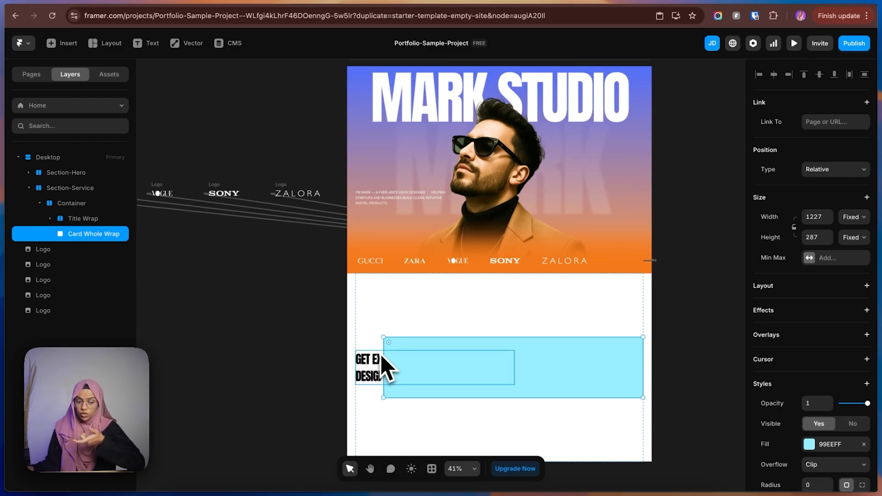
# Set the Services Container's stack direction to vertical and its alignment to the left.
pyautogui.click(76, 206)
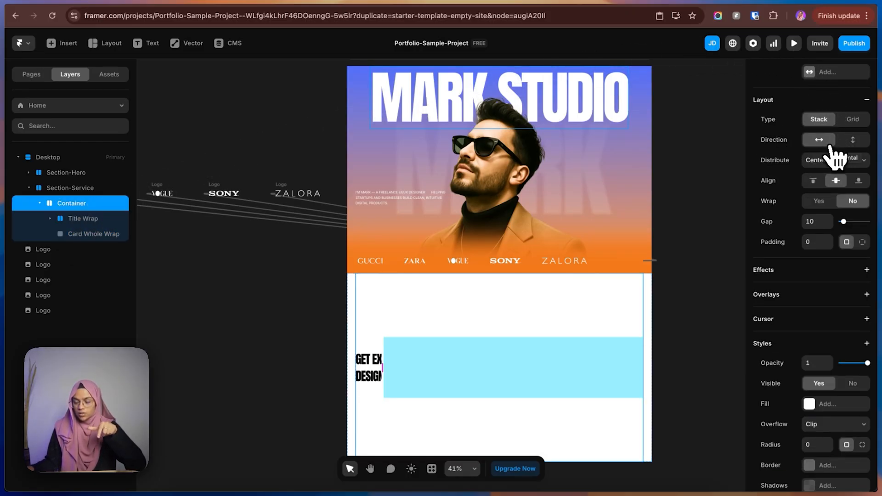
pyautogui.click(853, 140)
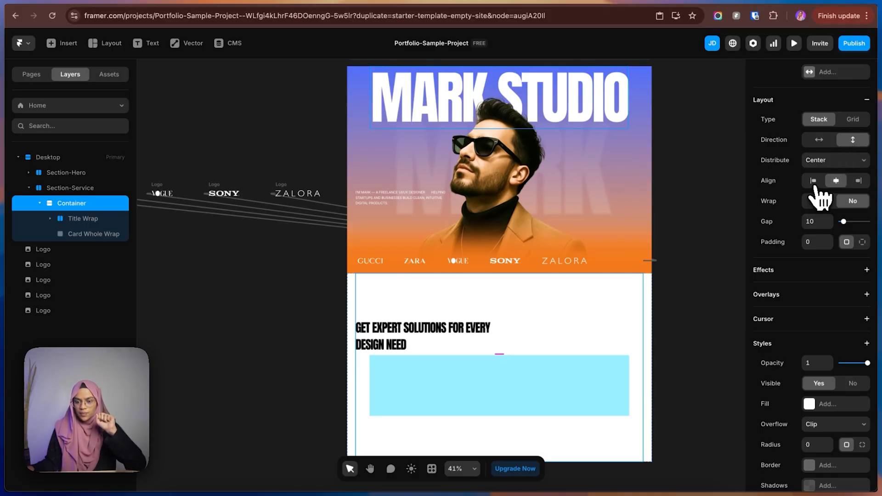
pyautogui.click(813, 181)
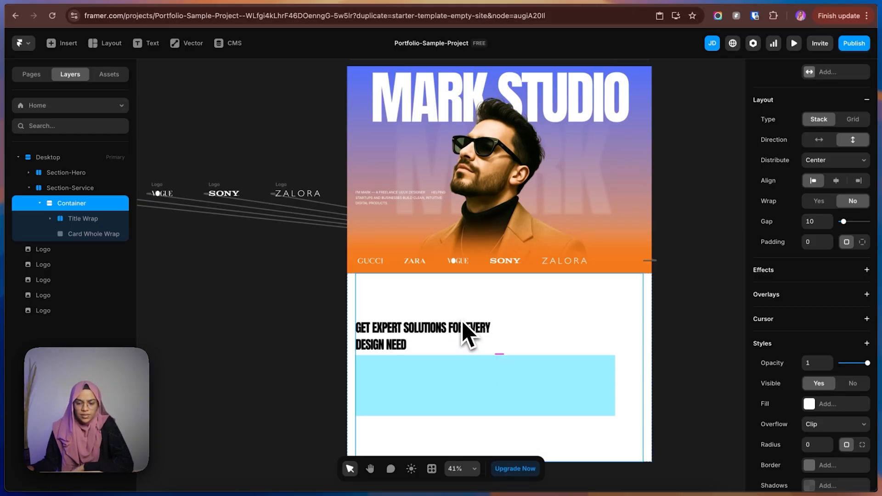
# Set Card Whole Wrap's width to Fill, stretch its height to about 513, and remove its fill color.
pyautogui.click(187, 279)
pyautogui.click(110, 235)
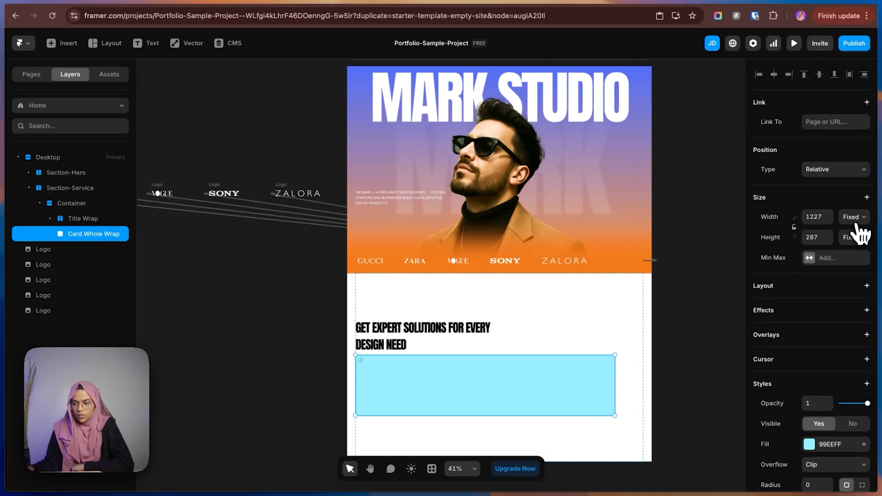
pyautogui.click(847, 238)
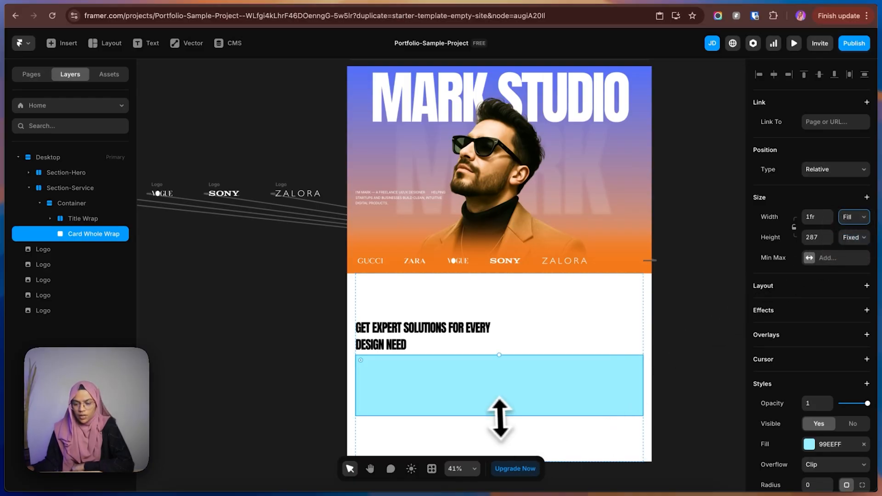
pyautogui.moveTo(499, 416); pyautogui.dragTo(503, 457)
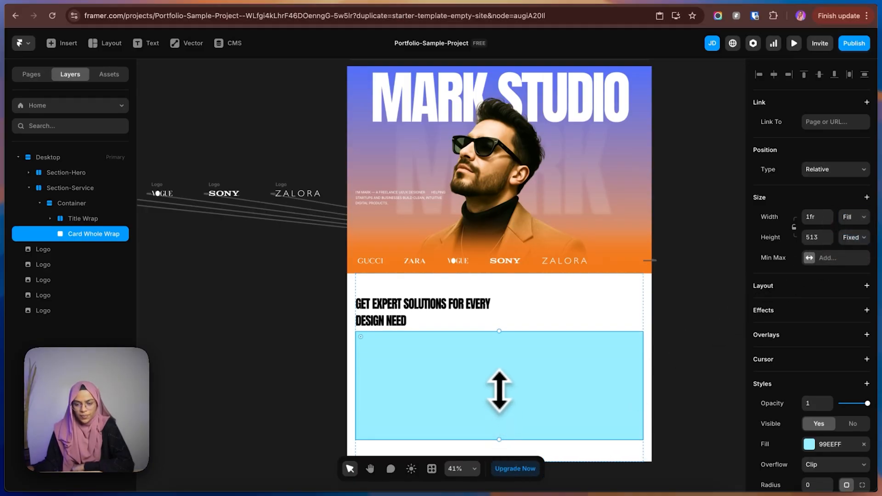
pyautogui.click(864, 445)
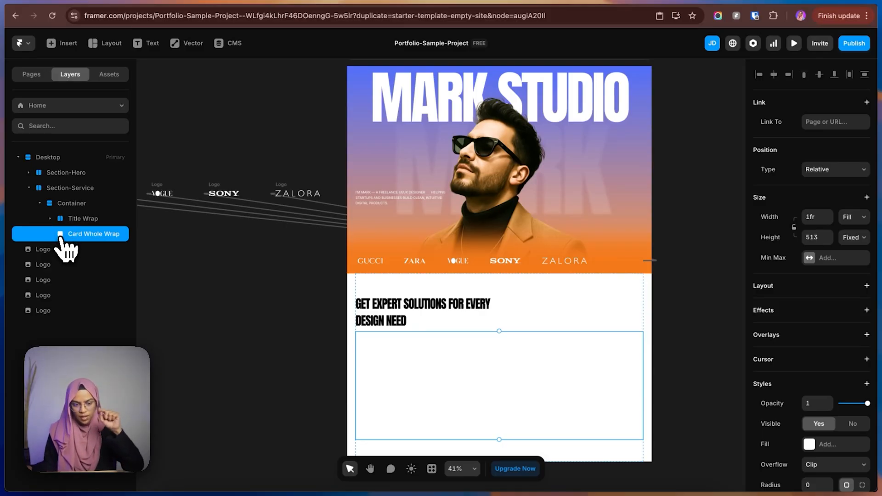
# Add a stack layout to Card Whole Wrap and draw a frame about 471 by 478 inside it.
pyautogui.click(867, 286)
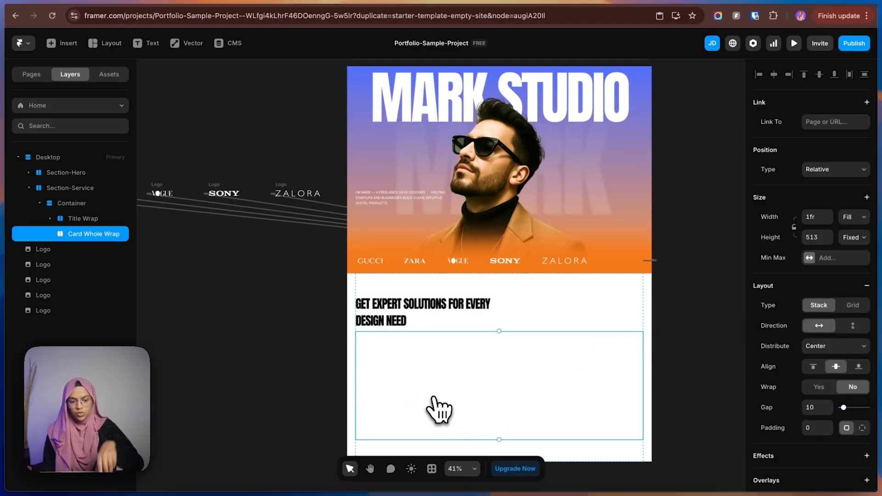
pyautogui.press('f')
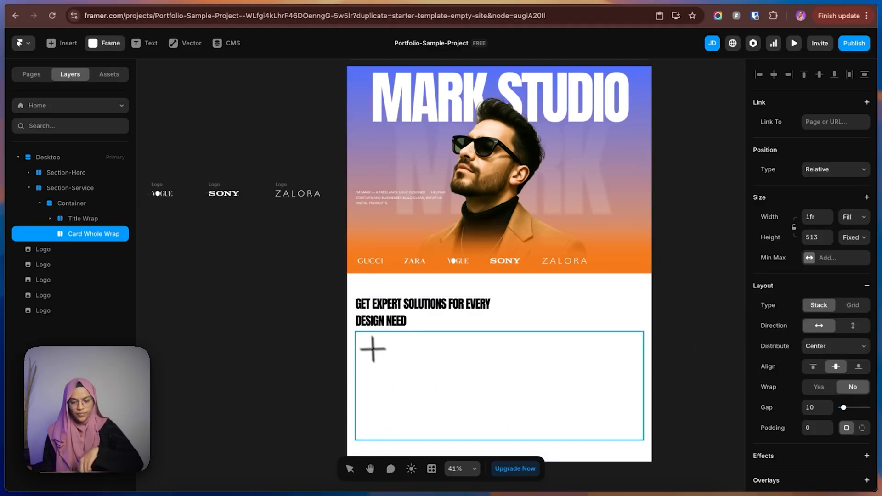
pyautogui.moveTo(361, 335); pyautogui.dragTo(465, 431)
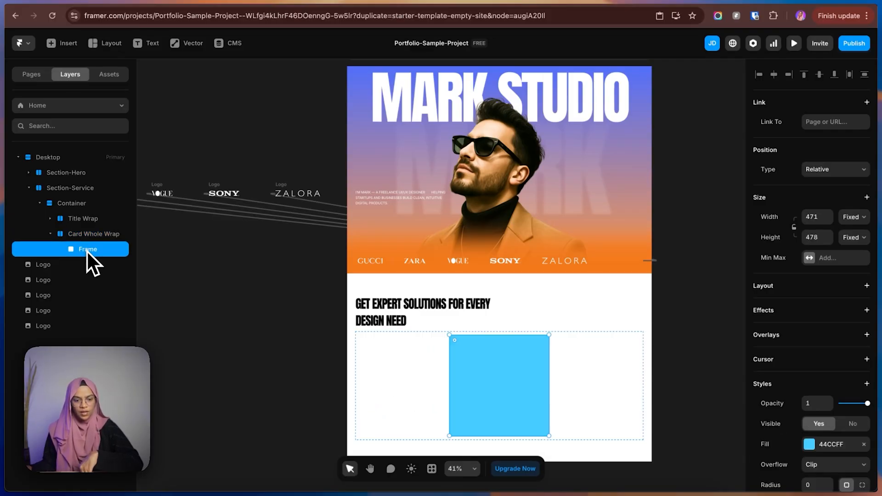
# Name the new inner frame Card Wrap and set its height to Fill.
pyautogui.doubleClick(86, 250)
pyautogui.write('Card')
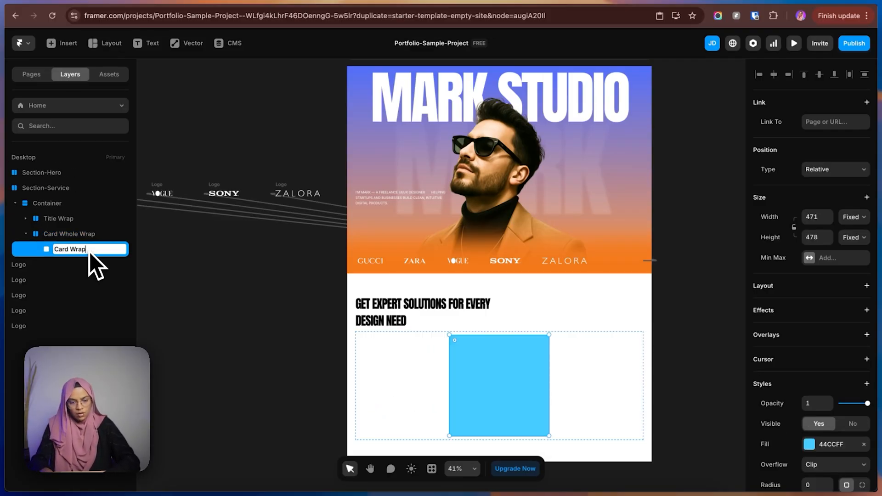
pyautogui.write(' Wrap')
pyautogui.press('Return')
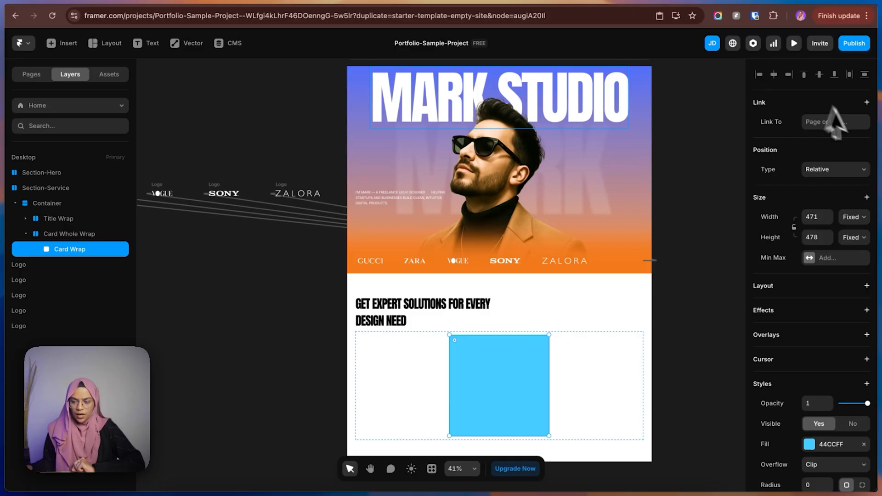
pyautogui.click(850, 237)
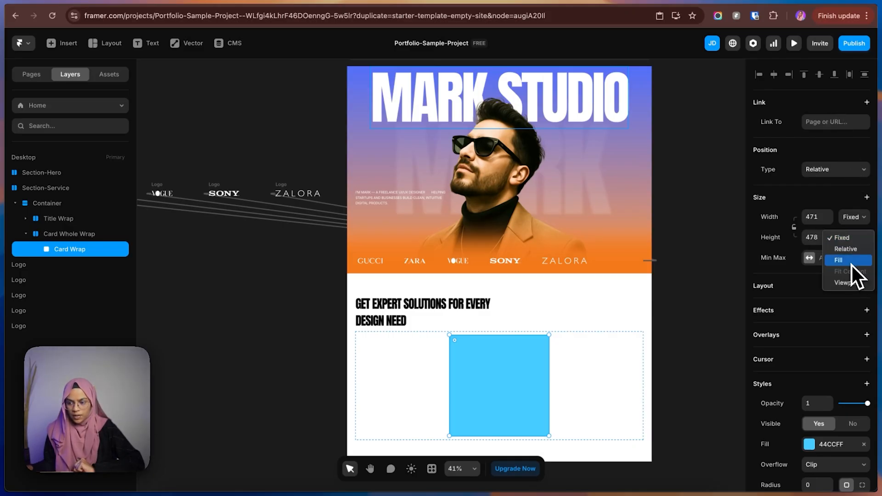
pyautogui.click(851, 264)
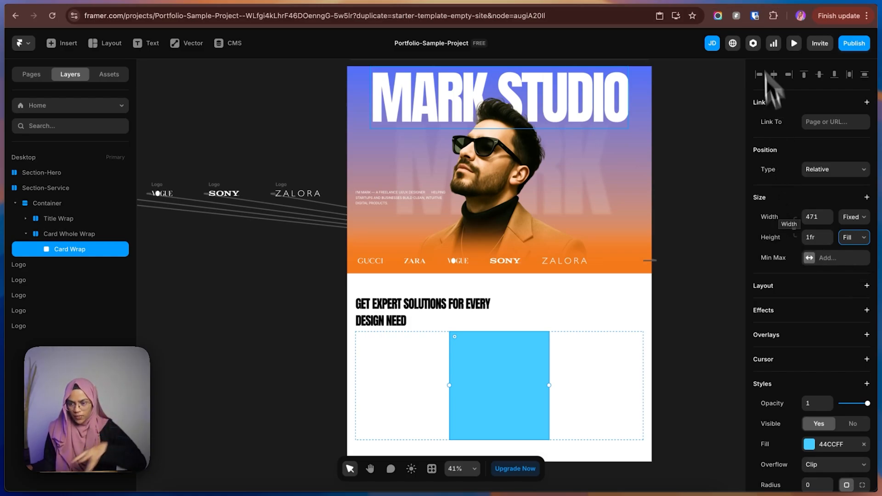
# Switch to the Figma design and examine how the Product Design card nests its container, title text, arrow and image.
pyautogui.click(776, 2)
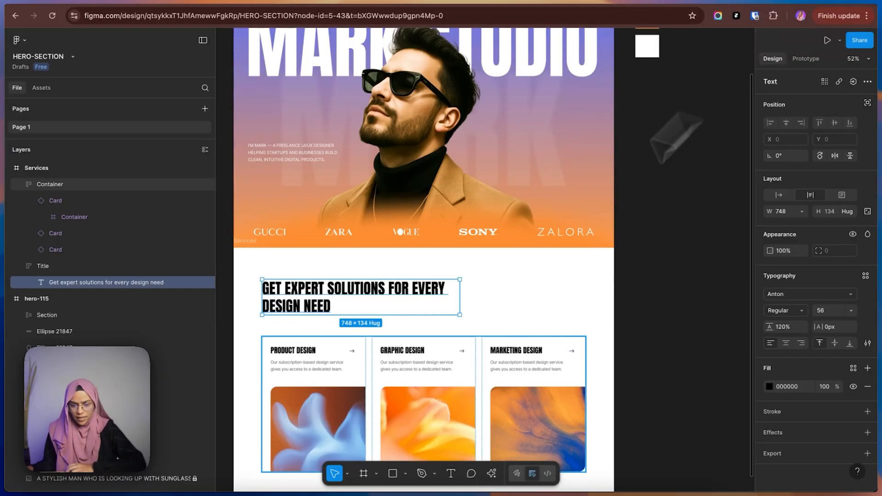
pyautogui.click(366, 285)
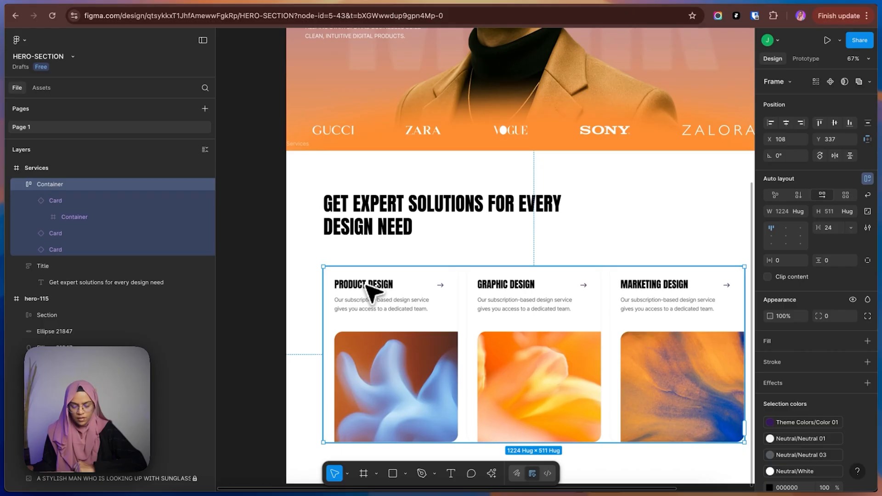
pyautogui.click(367, 285)
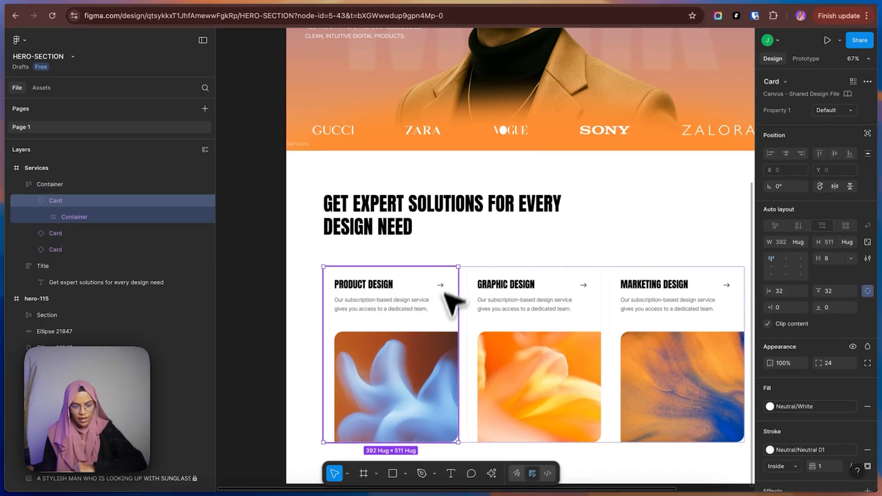
pyautogui.click(351, 294)
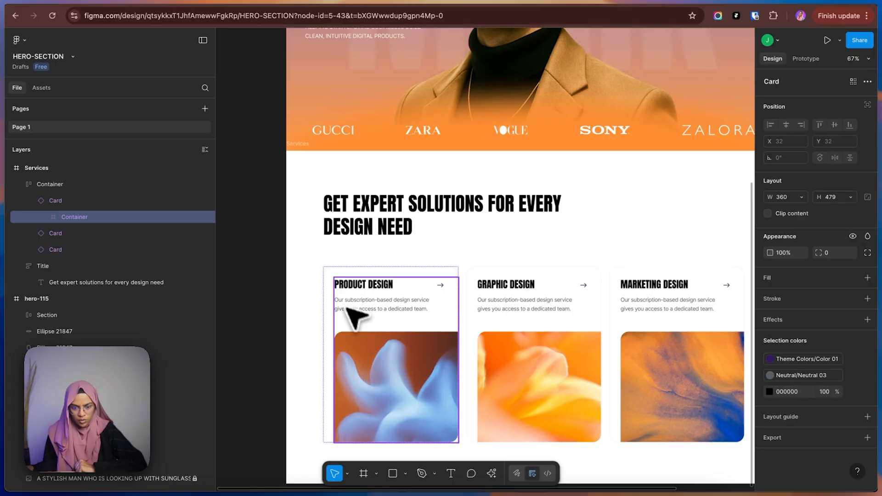
pyautogui.click(371, 306)
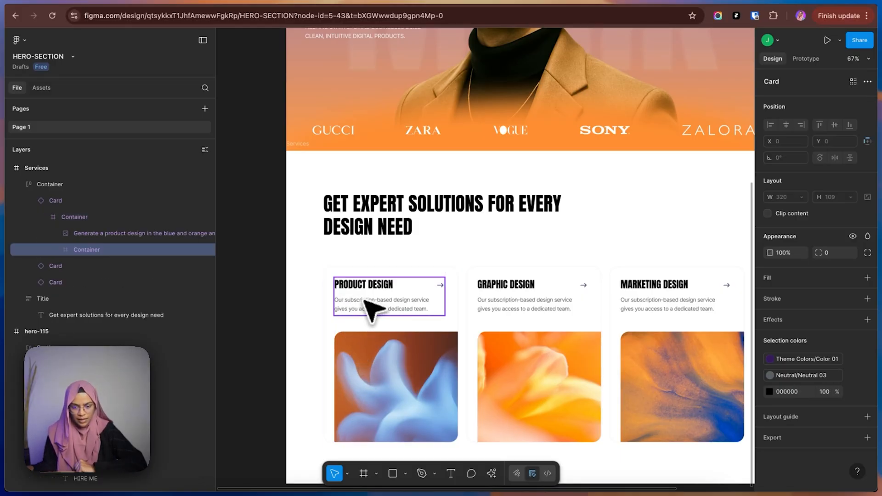
pyautogui.doubleClick(394, 284)
pyautogui.click(378, 295)
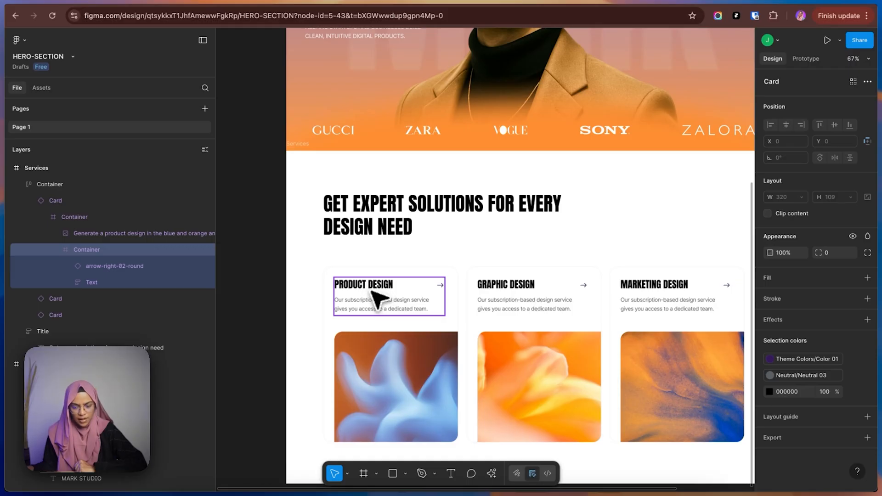
pyautogui.click(441, 287)
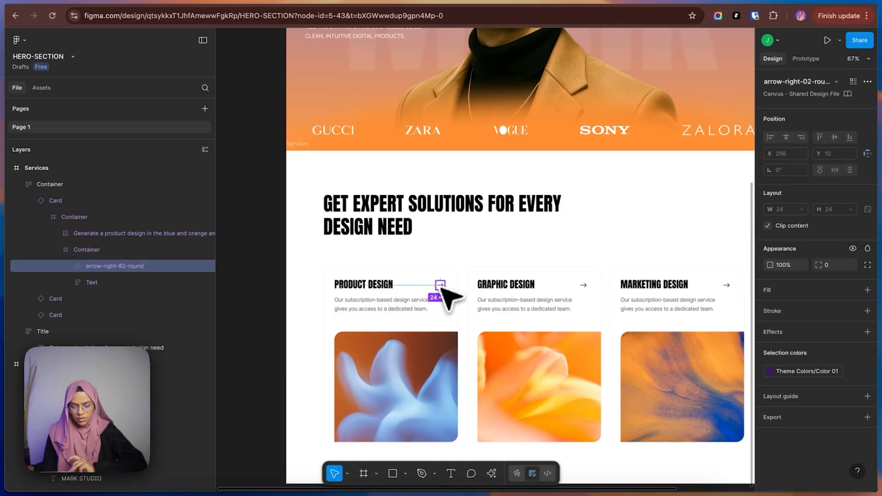
pyautogui.click(411, 364)
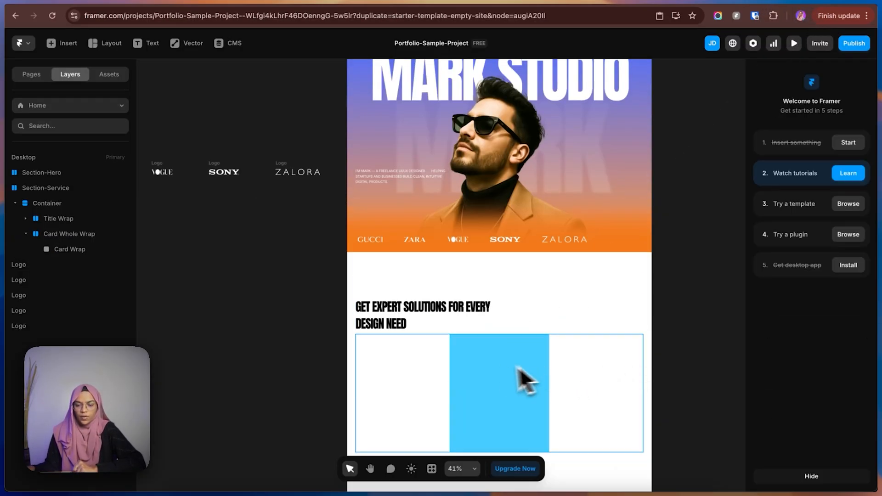
# Switch back to Framer and remove Card Wrap's fill color.
pyautogui.click(489, 367)
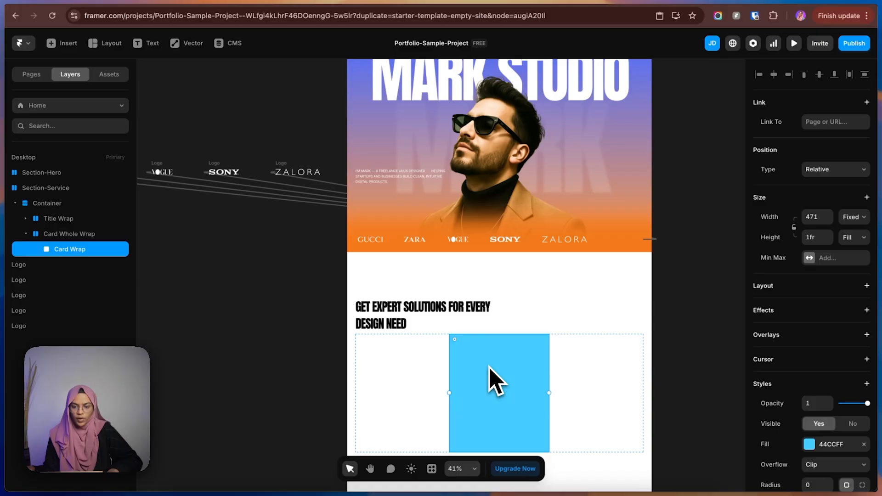
pyautogui.click(863, 444)
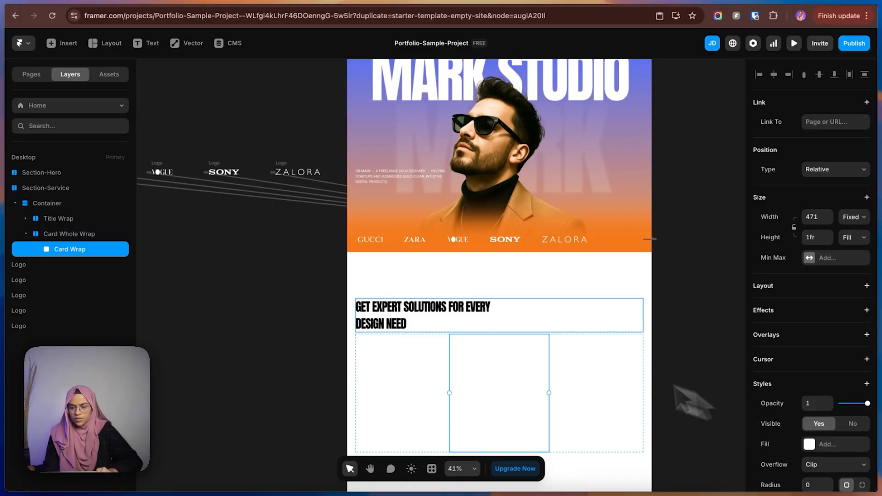
# Copy the section's Title Wrap, add a stack layout to Card Wrap, and paste the copy inside it.
pyautogui.click(489, 320)
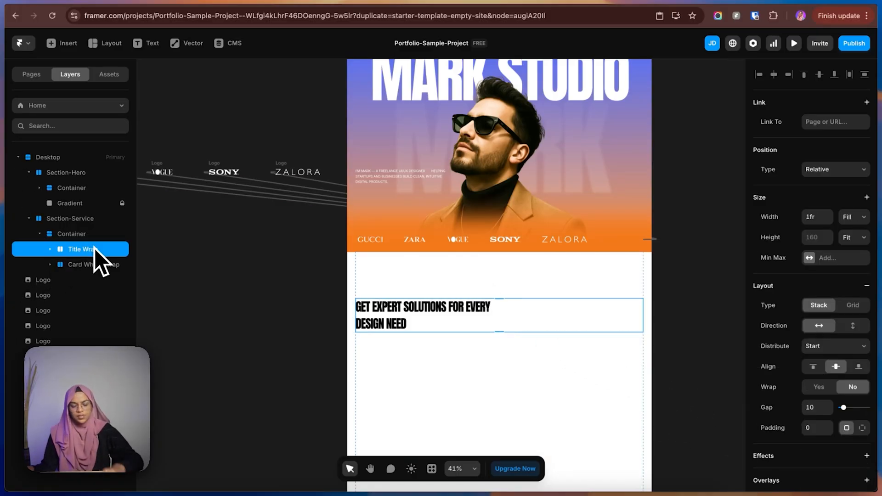
pyautogui.press('cmd+c')
pyautogui.click(98, 269)
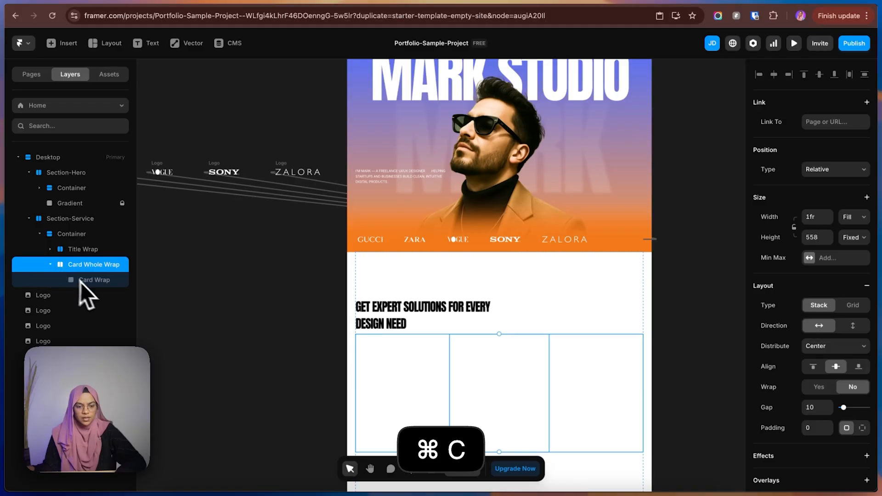
pyautogui.click(89, 284)
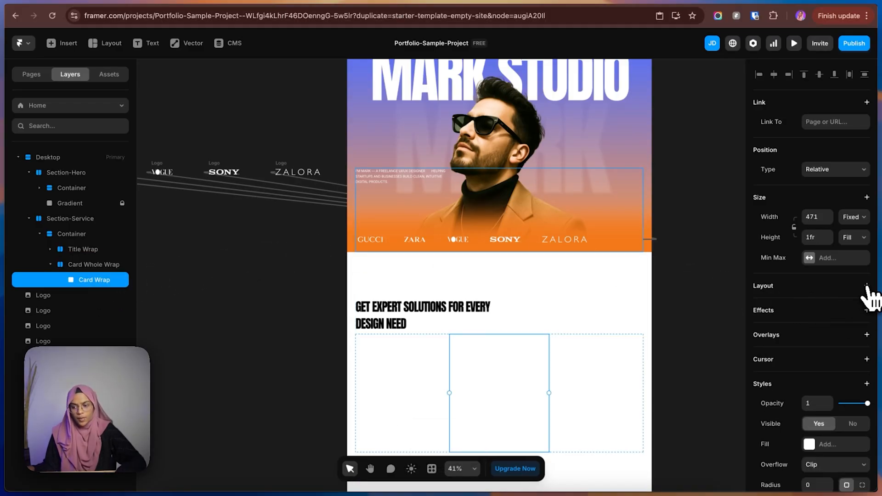
pyautogui.click(866, 286)
pyautogui.press('cmd+v')
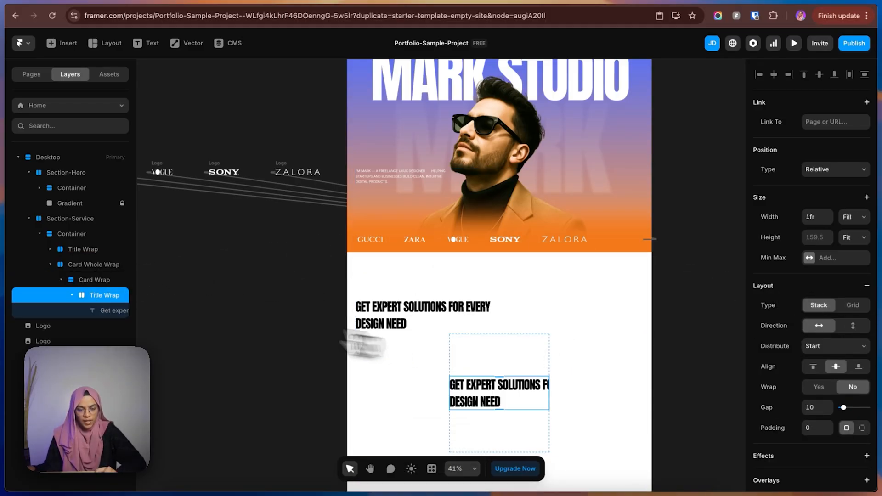
# Apply the Heading 3 text style to the copied title text inside Card Wrap's Title Wrap.
pyautogui.click(75, 296)
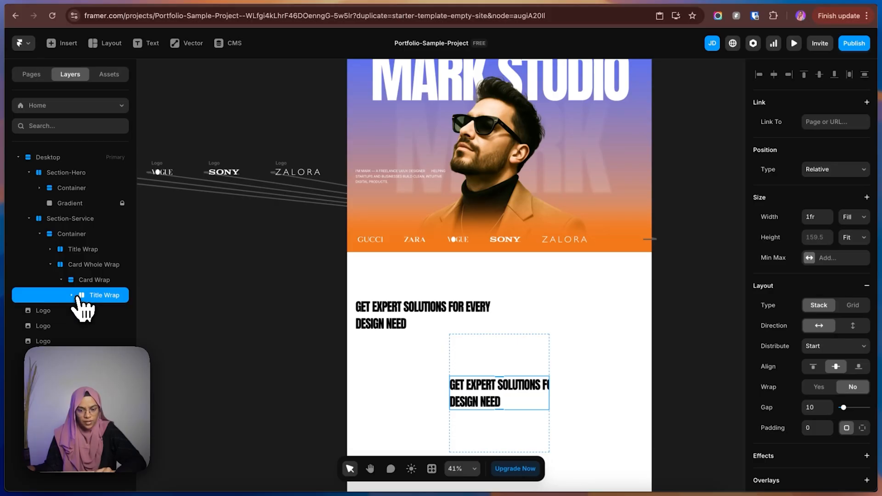
pyautogui.click(72, 296)
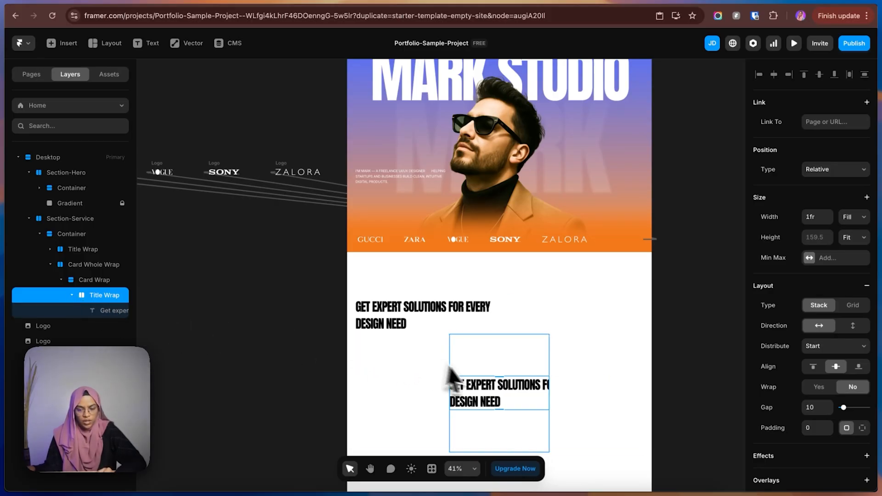
pyautogui.click(109, 316)
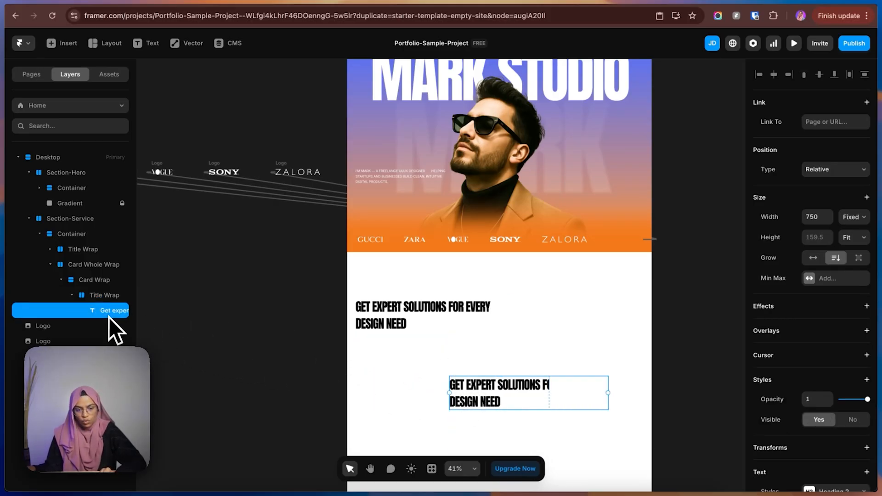
pyautogui.scroll(-4, 826, 452)
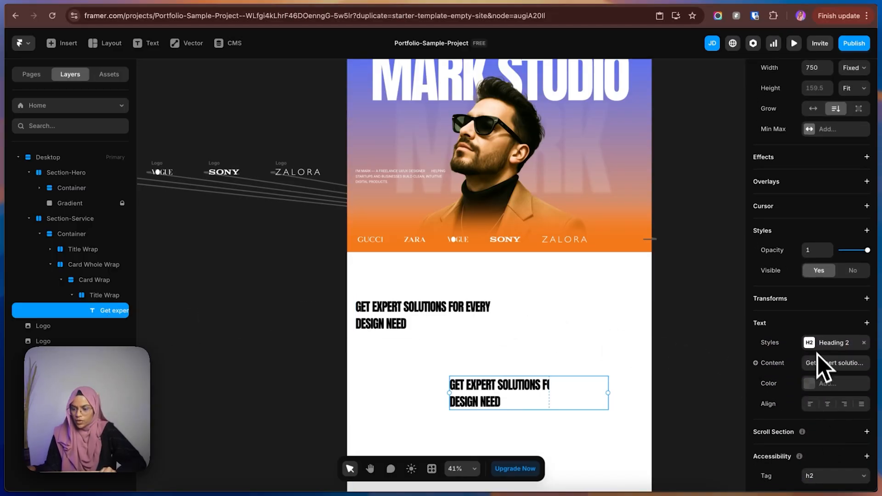
pyautogui.click(818, 346)
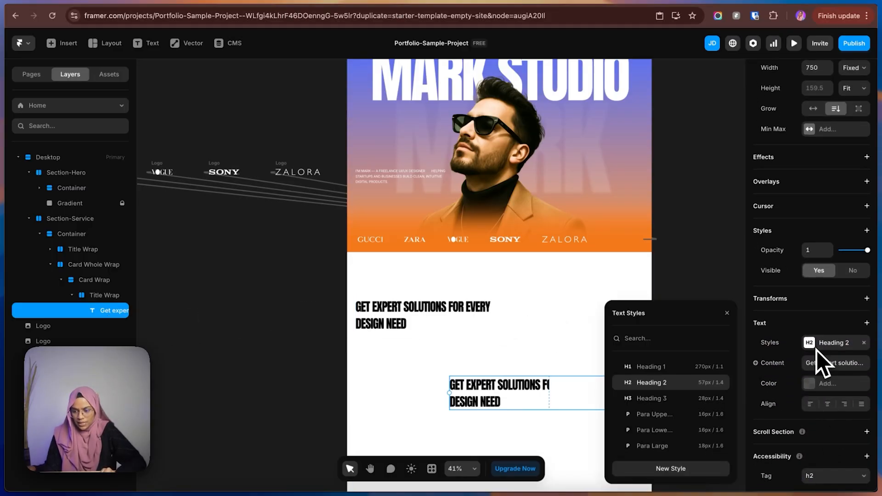
pyautogui.click(651, 399)
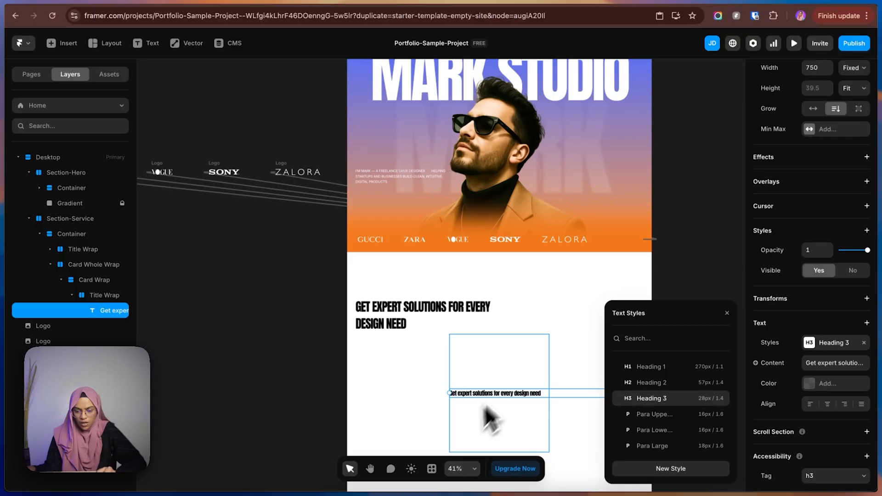
# Set the width of the card's title text to Fill.
pyautogui.scroll(3, 861, 244)
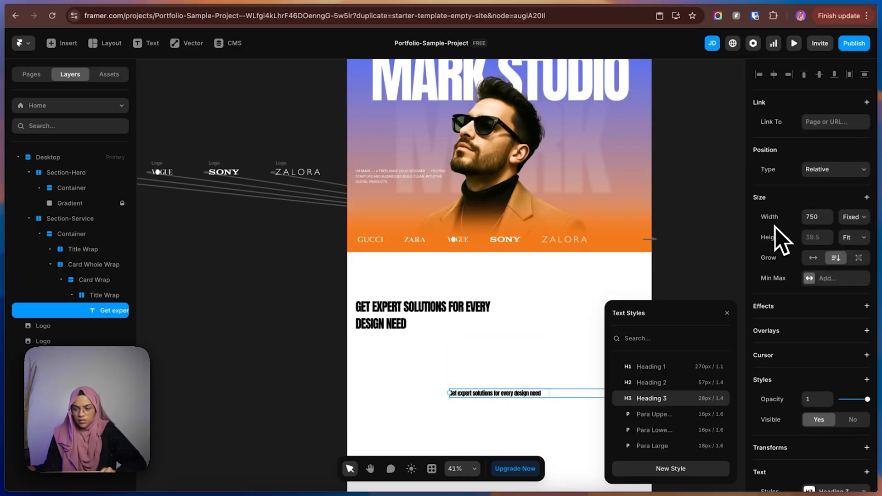
pyautogui.click(852, 218)
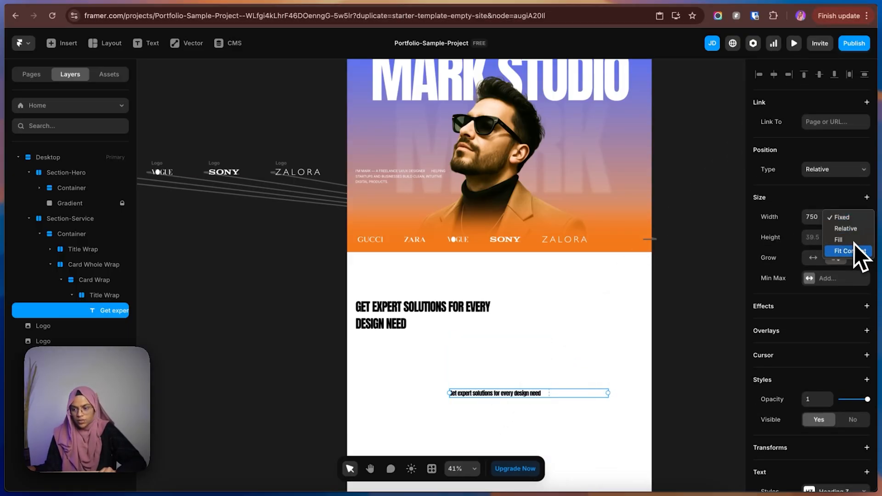
pyautogui.click(850, 241)
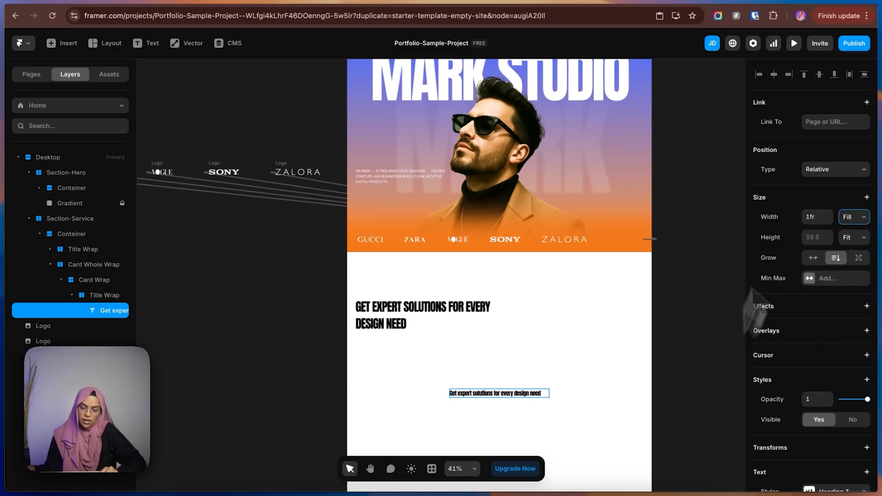
# Switch to the Figma design and copy the first card's "Product Design" title text.
pyautogui.click(778, 1)
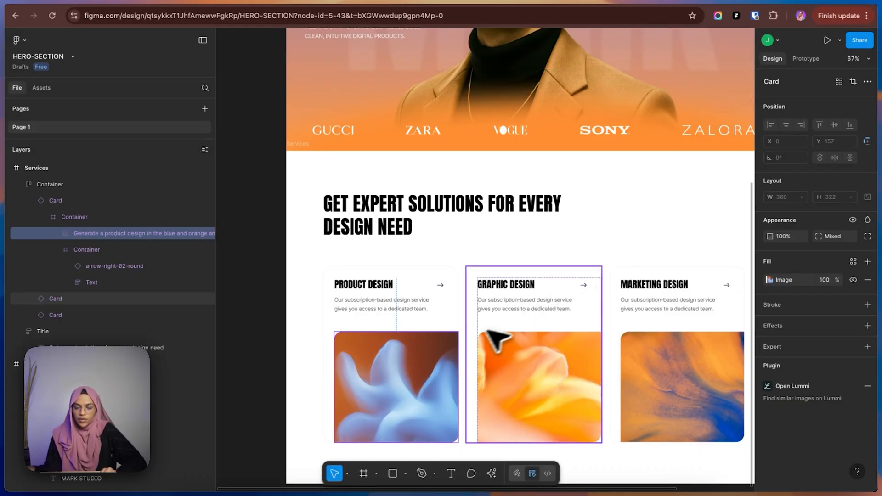
pyautogui.click(374, 287)
pyautogui.doubleClick(374, 286)
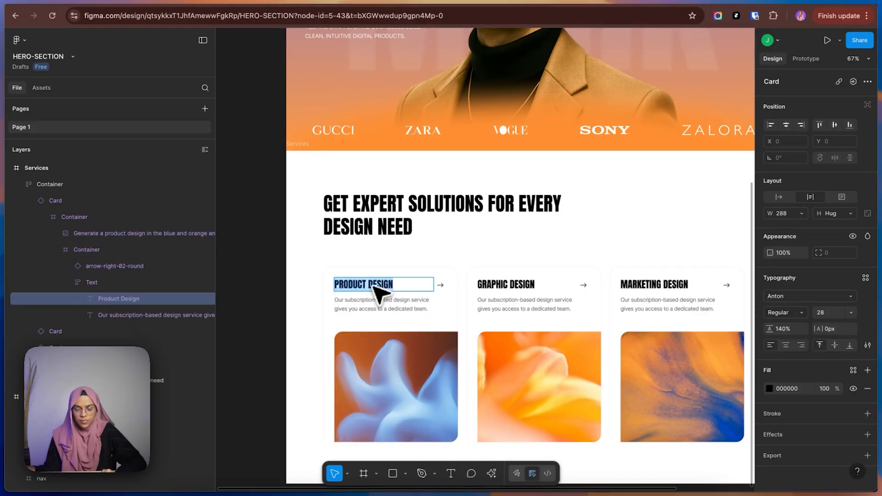
pyautogui.doubleClick(374, 286)
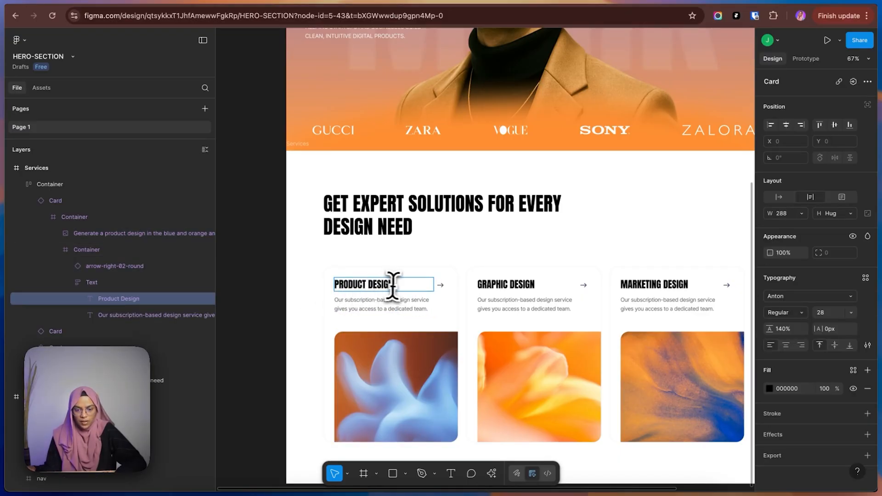
pyautogui.moveTo(393, 287); pyautogui.dragTo(288, 287)
pyautogui.press('super+c')
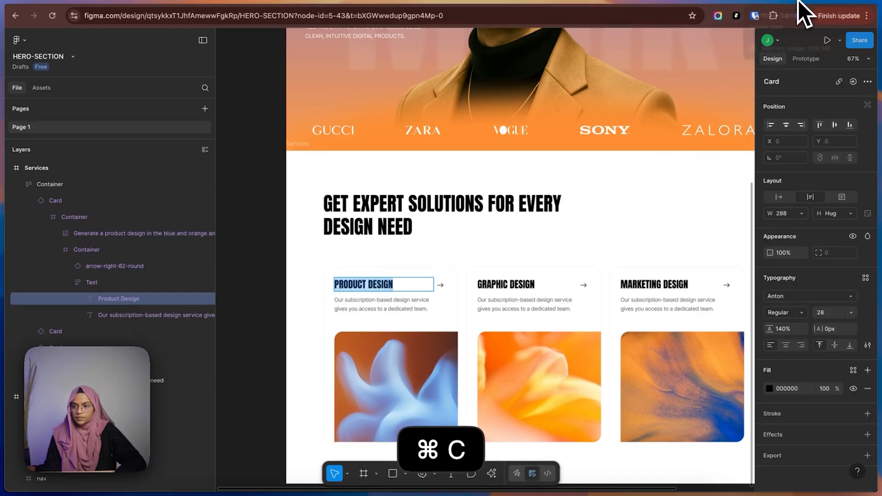
# Switch back to Framer and replace the card title's content with the copied text "Product Design".
pyautogui.click(798, 2)
pyautogui.scroll(-2, 822, 414)
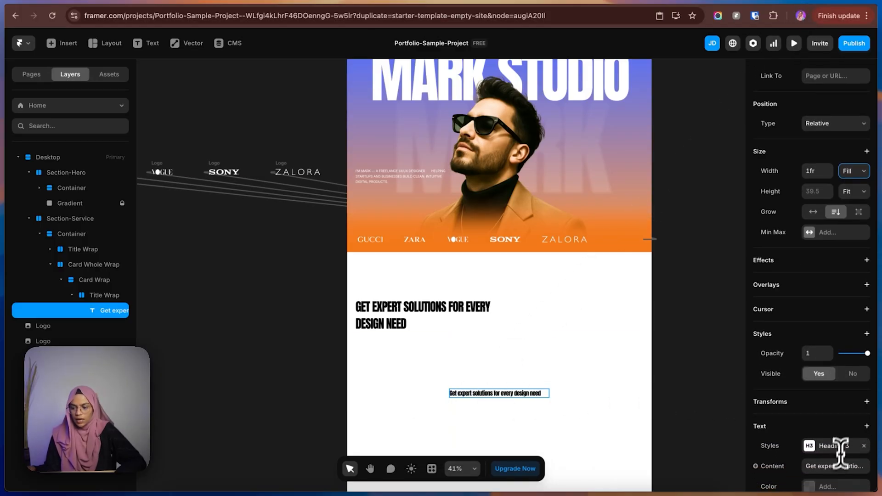
pyautogui.click(836, 466)
pyautogui.press('super+v')
pyautogui.press('BackSpace')
pyautogui.press('BackSpace')
pyautogui.press('BackSpace')
pyautogui.press('BackSpace')
pyautogui.press('BackSpace')
pyautogui.press('BackSpace')
pyautogui.press('BackSpace')
pyautogui.press('BackSpace')
pyautogui.press('BackSpace')
pyautogui.press('BackSpace')
pyautogui.press('BackSpace')
pyautogui.press('BackSpace')
pyautogui.press('BackSpace')
pyautogui.press('BackSpace')
pyautogui.press('BackSpace')
pyautogui.press('BackSpace')
pyautogui.press('BackSpace')
pyautogui.press('BackSpace')
pyautogui.press('BackSpace')
pyautogui.press('BackSpace')
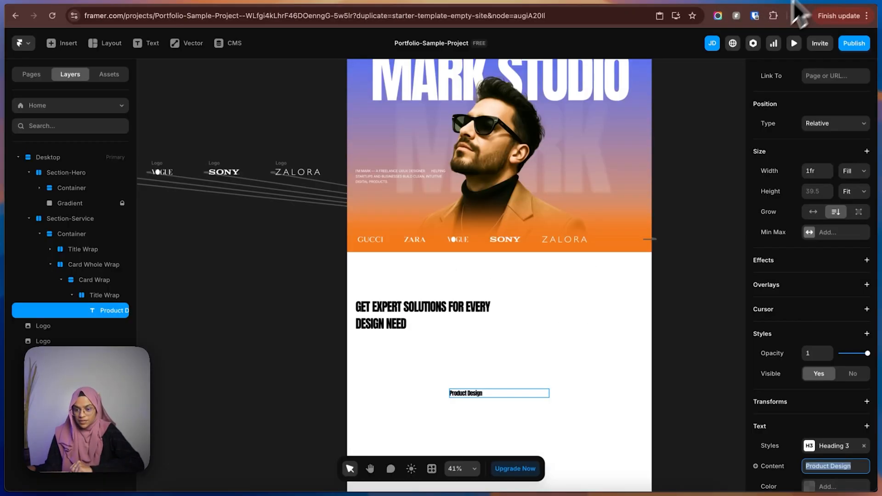
# Set the Heading 3 text style's transform to Uppercase, and reopen the style for editing.
pyautogui.click(821, 449)
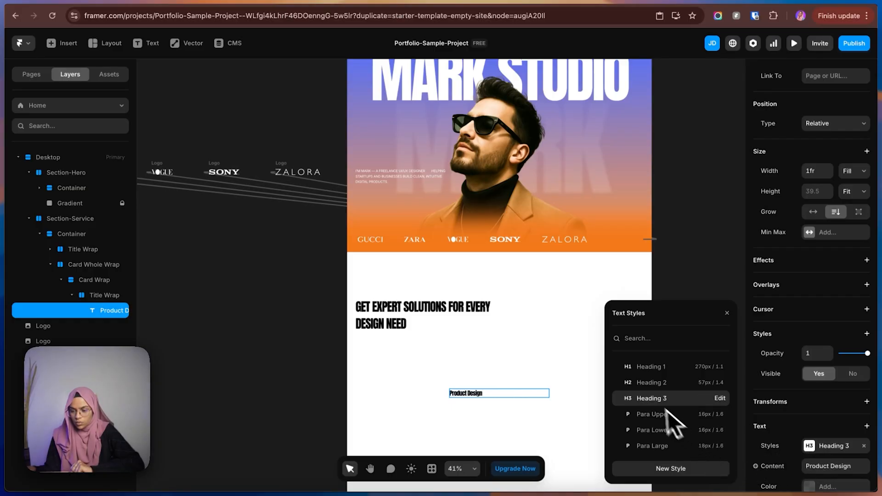
pyautogui.click(719, 399)
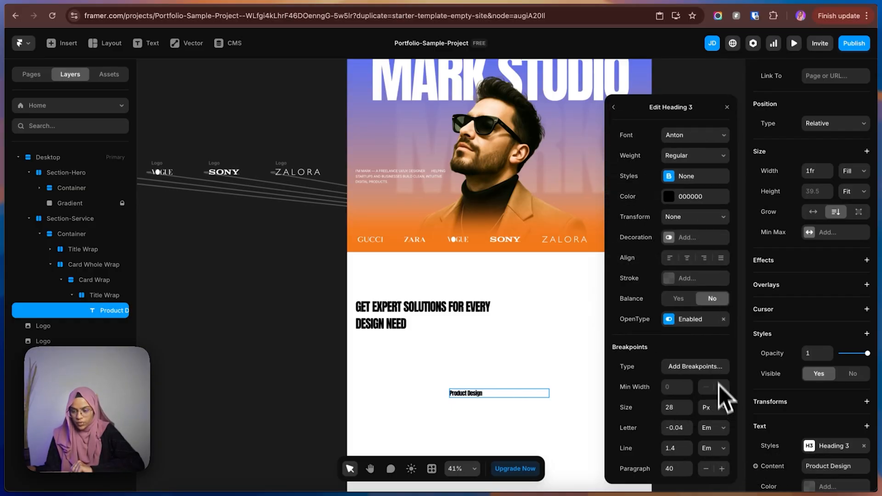
pyautogui.click(688, 220)
pyautogui.click(684, 244)
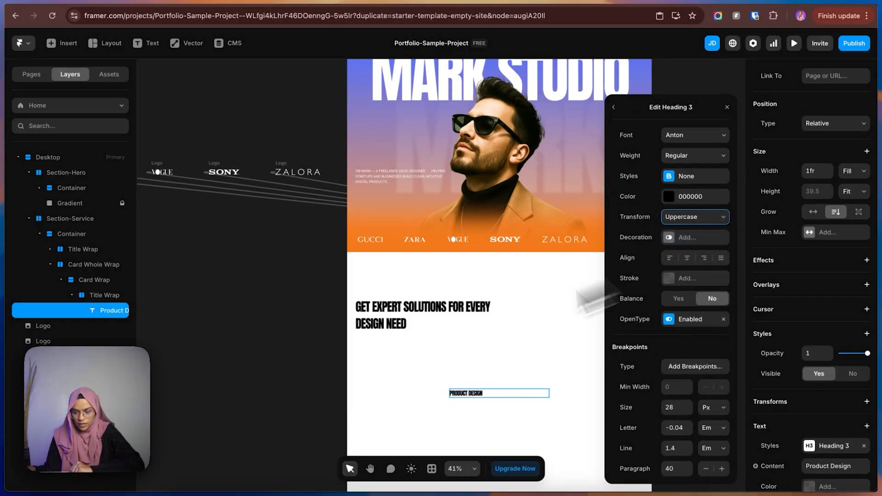
pyautogui.click(301, 395)
pyautogui.click(453, 396)
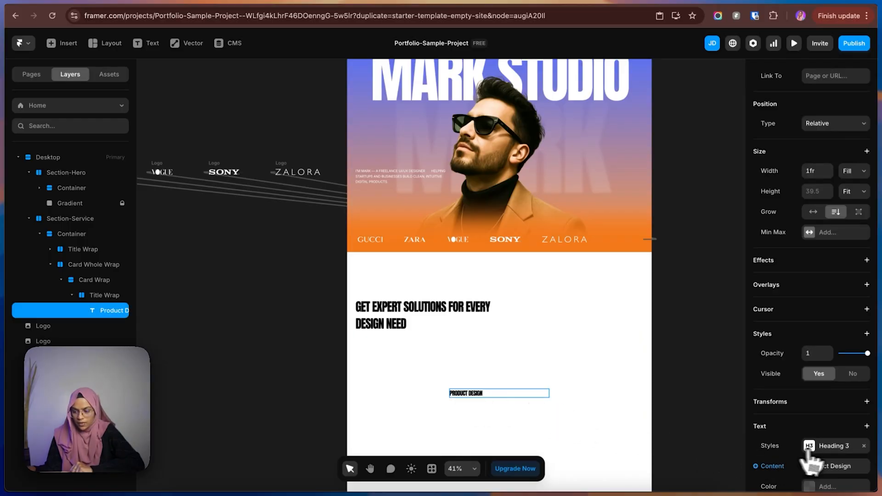
pyautogui.click(825, 450)
pyautogui.click(721, 399)
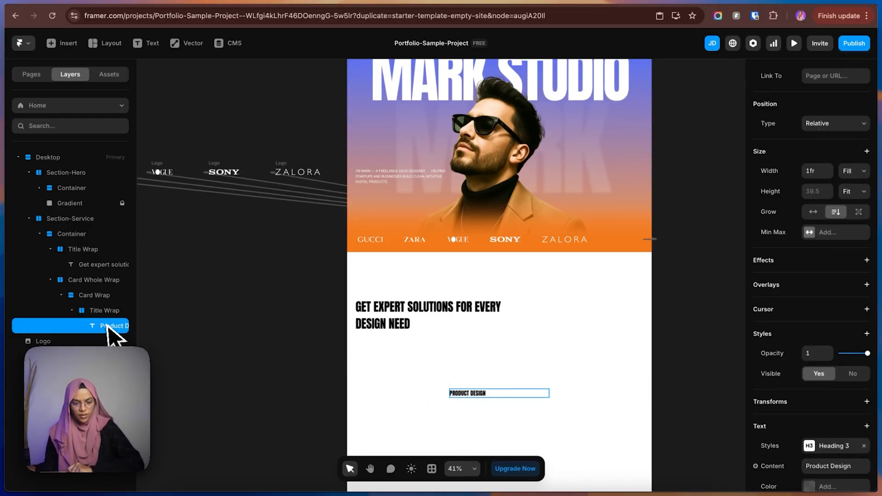
# Copy the hero section's intro paragraph and paste it into the card's Title Wrap under the Product Design title.
pyautogui.click(390, 175)
pyautogui.press('super+c')
pyautogui.click(463, 393)
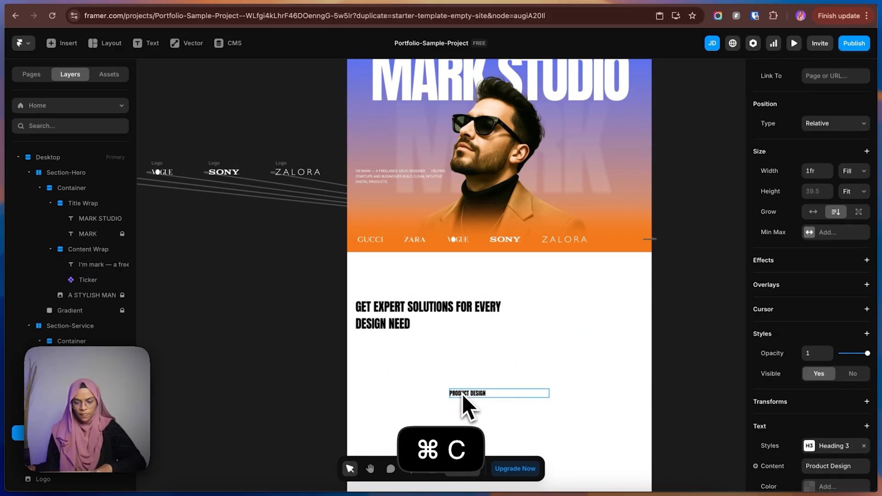
pyautogui.click(28, 172)
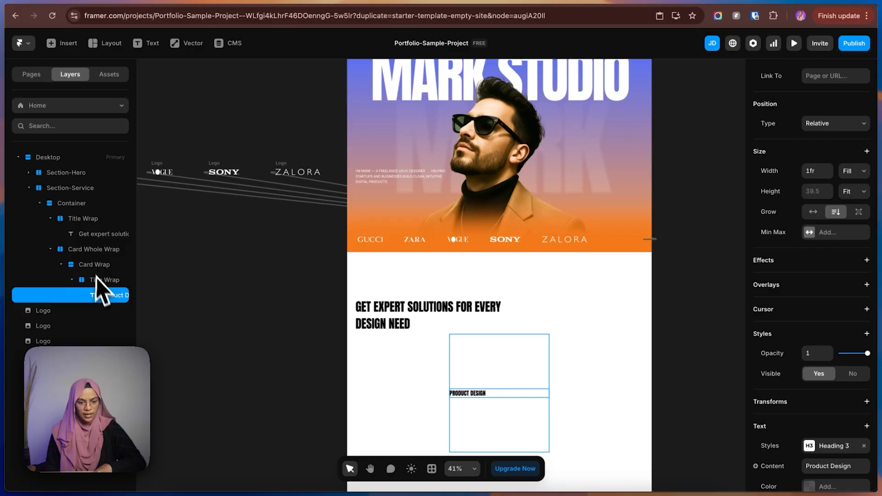
pyautogui.click(96, 279)
pyautogui.press('super+v')
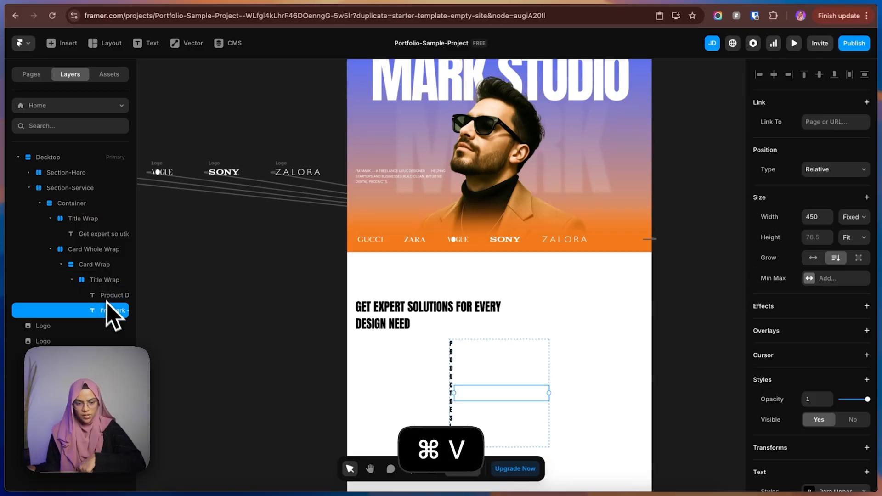
# Apply the Para Lowercase text style to the paragraph pasted into the card.
pyautogui.scroll(-4, 831, 359)
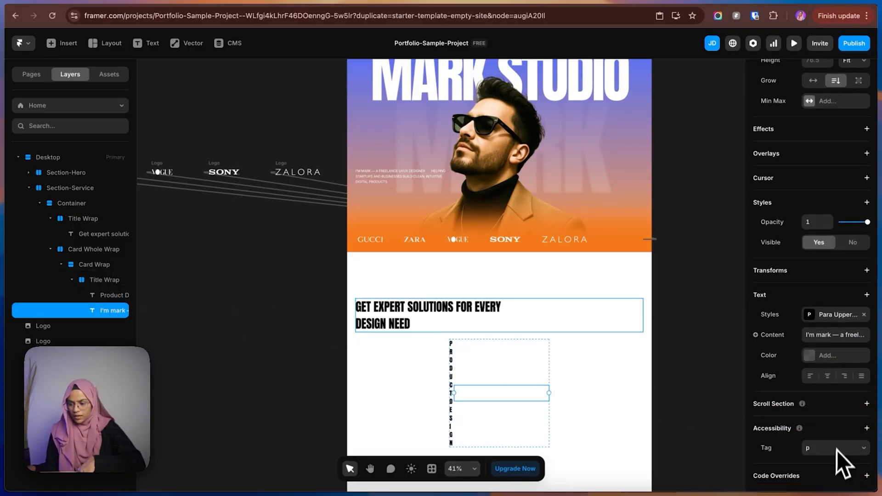
pyautogui.click(831, 317)
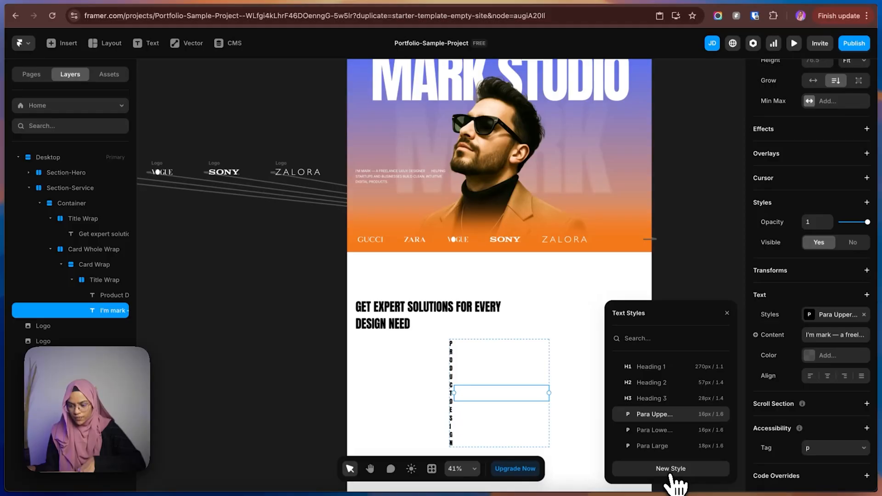
pyautogui.click(664, 432)
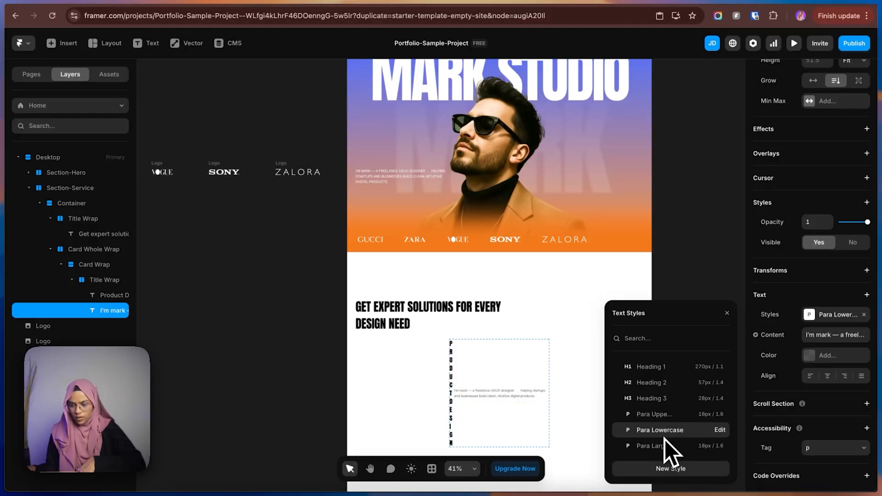
# Set the card's Title Wrap stack to vertical direction with its contents aligned left.
pyautogui.click(96, 280)
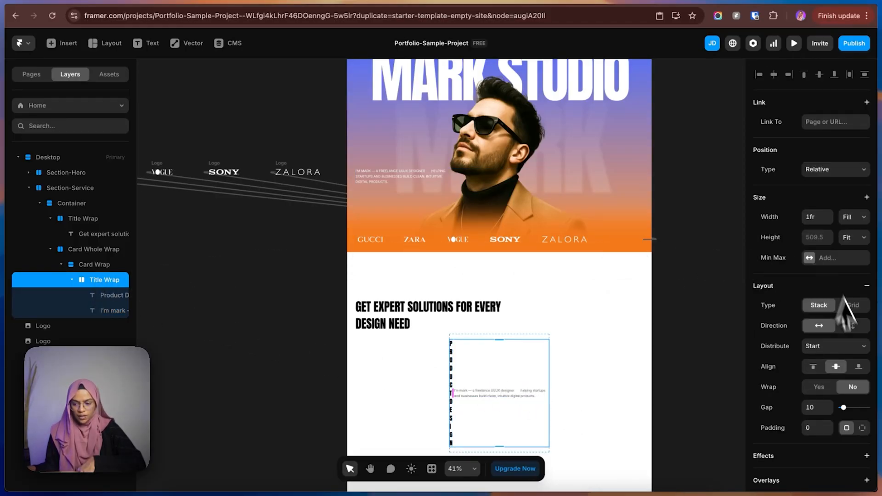
pyautogui.click(852, 326)
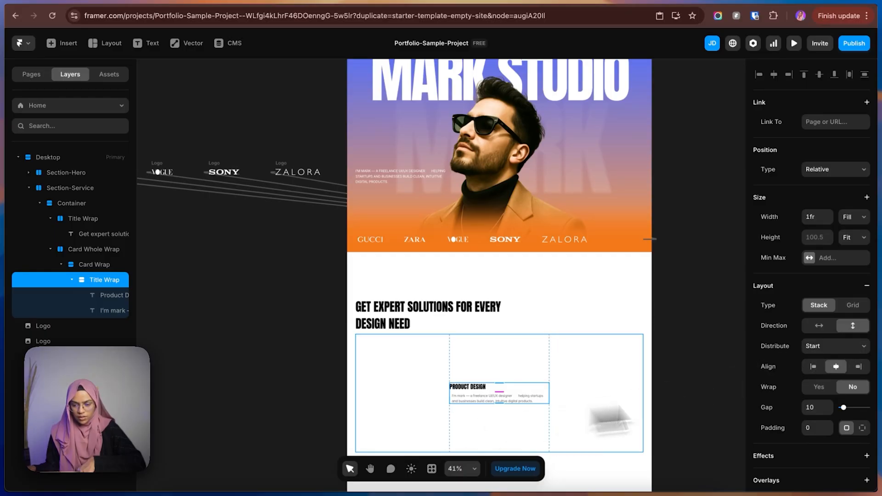
pyautogui.click(813, 367)
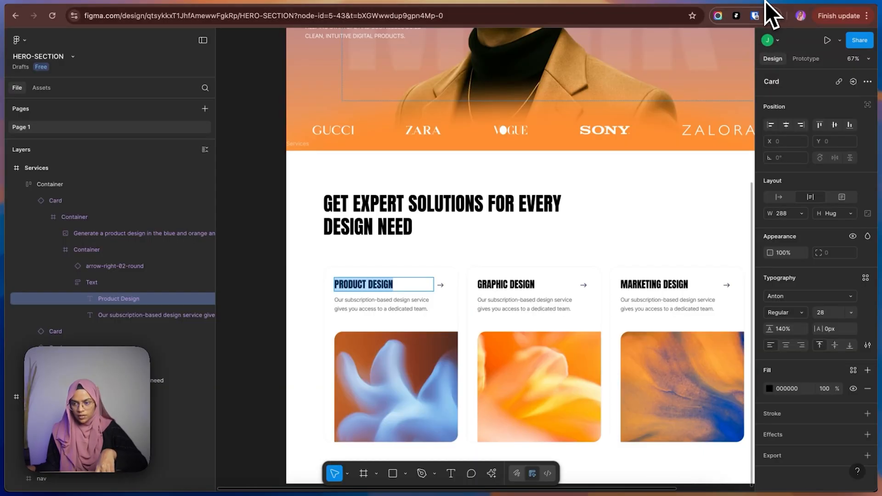
# Copy the Product Design card's description from Figma and use it to replace the content of the card paragraph in Framer.
pyautogui.doubleClick(351, 308)
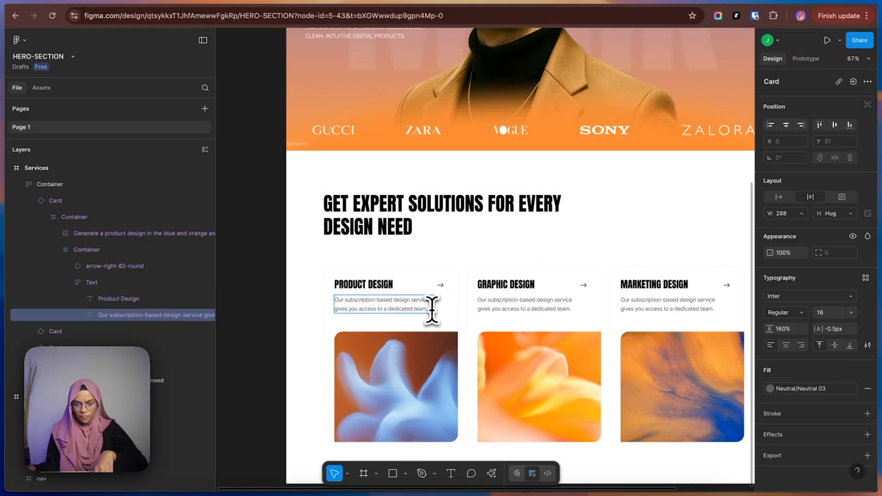
pyautogui.moveTo(431, 309); pyautogui.dragTo(336, 289)
pyautogui.press('super+c')
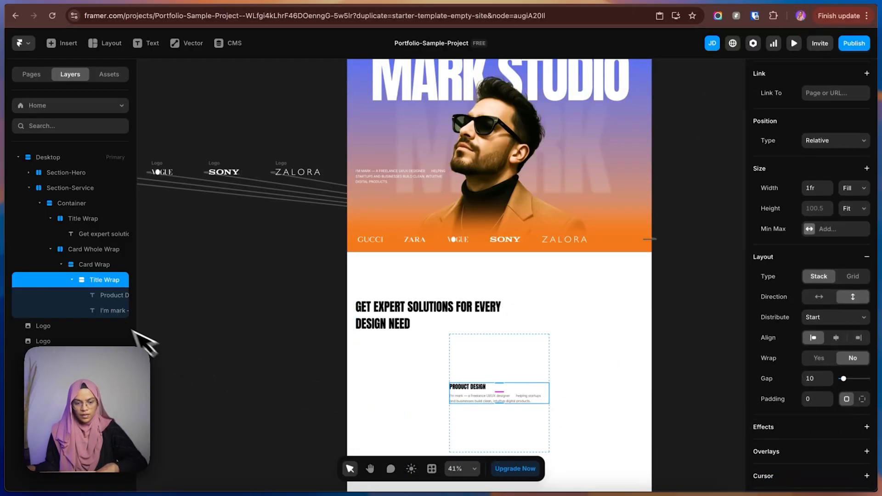
pyautogui.click(113, 311)
pyautogui.click(833, 331)
pyautogui.press('super+v')
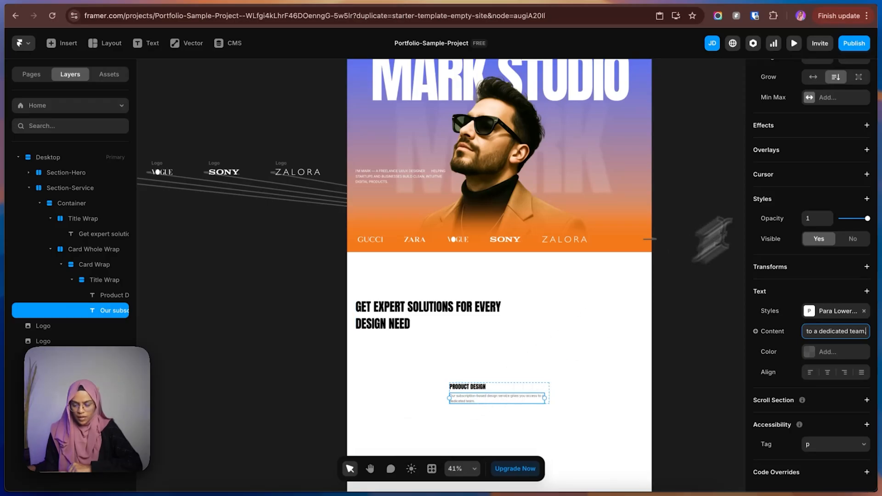
# Check the description text in Figma, and set the width of the card's description in Framer to Fill.
pyautogui.scroll(4, 857, 149)
pyautogui.click(767, 2)
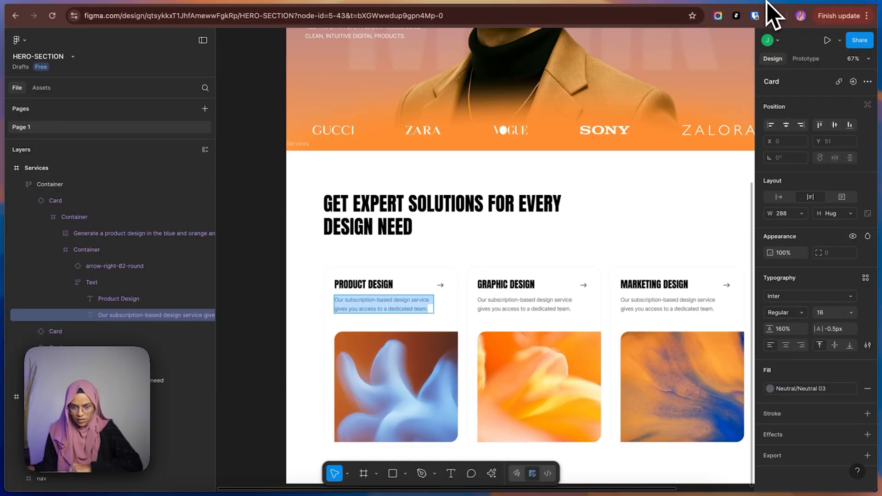
pyautogui.click(793, 1)
pyautogui.scroll(4, 841, 275)
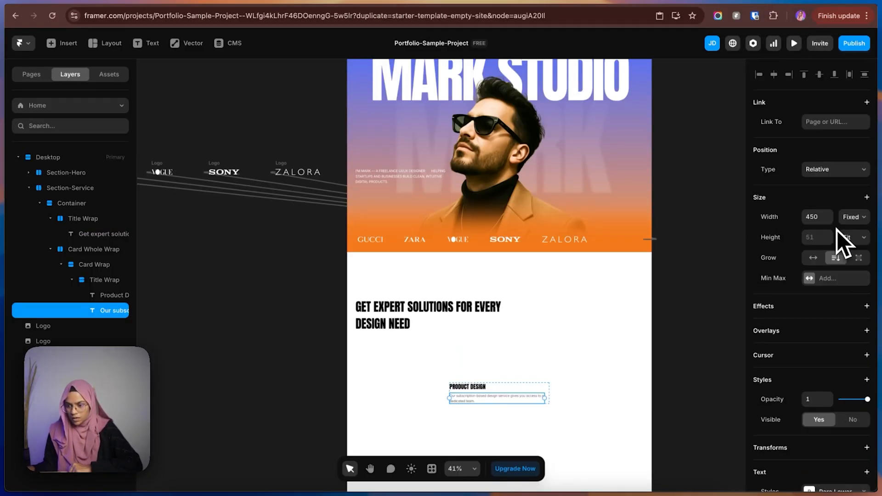
pyautogui.click(850, 244)
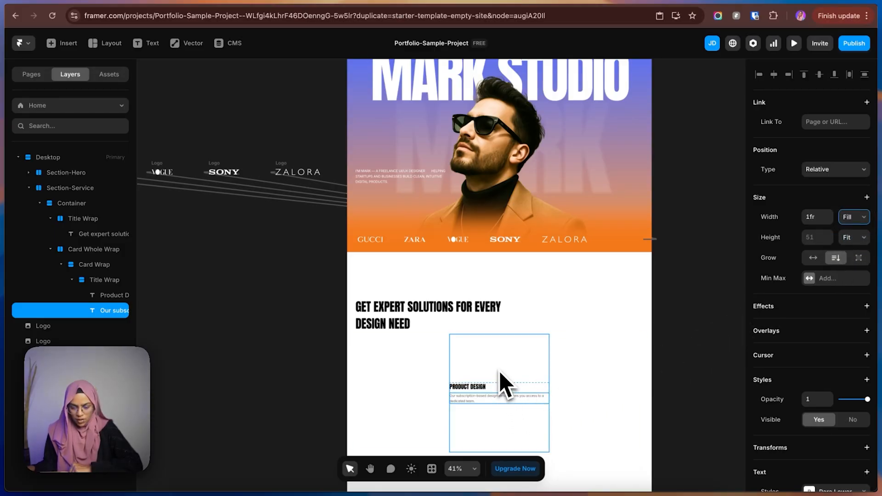
# Add a frame about 60 × 60 above the Product Design card's Title Wrap, then check the arrow icon's size in Figma.
pyautogui.click(87, 284)
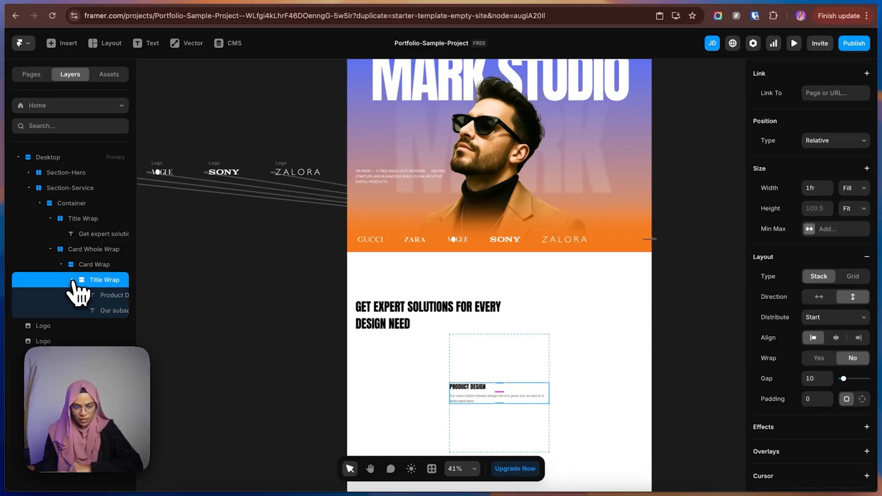
pyautogui.click(71, 280)
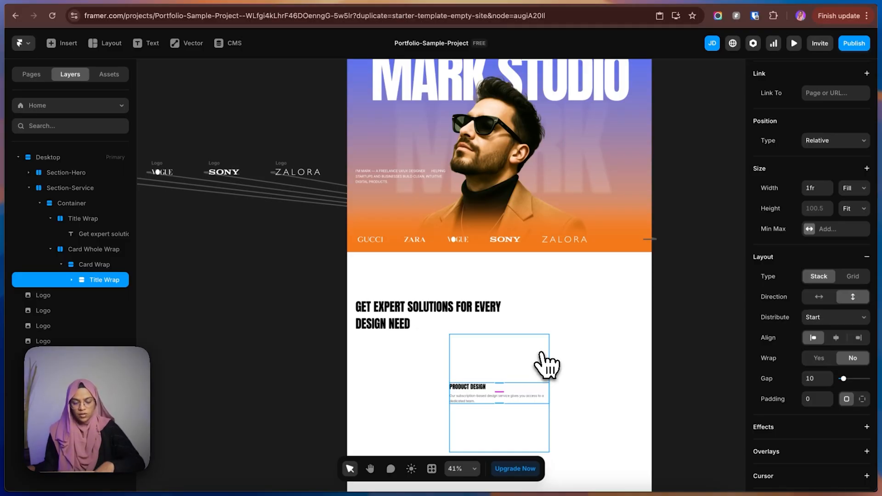
pyautogui.press('f')
pyautogui.moveTo(525, 344); pyautogui.dragTo(538, 358)
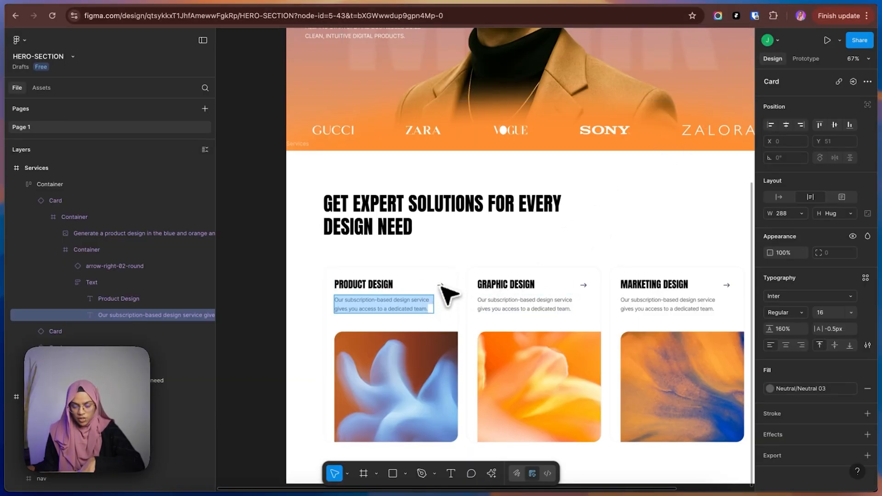
pyautogui.click(440, 286)
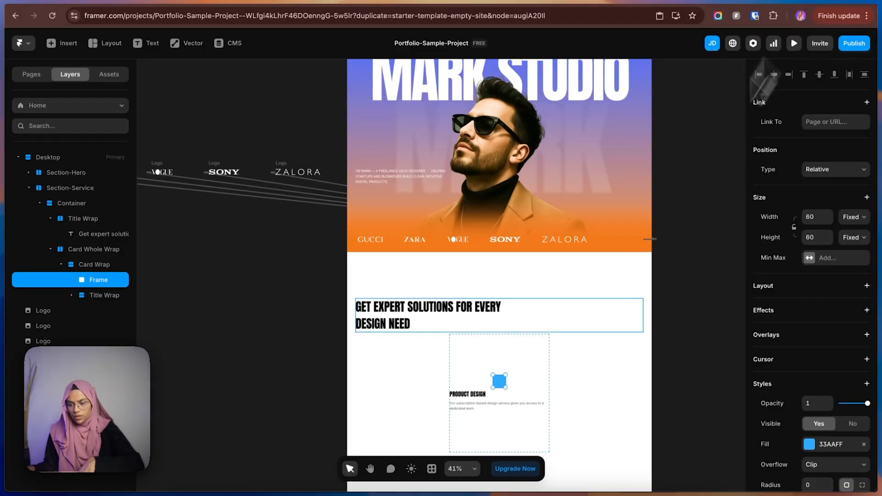
# Rename the card's new frame in Framer as Icon wrap.
pyautogui.doubleClick(112, 284)
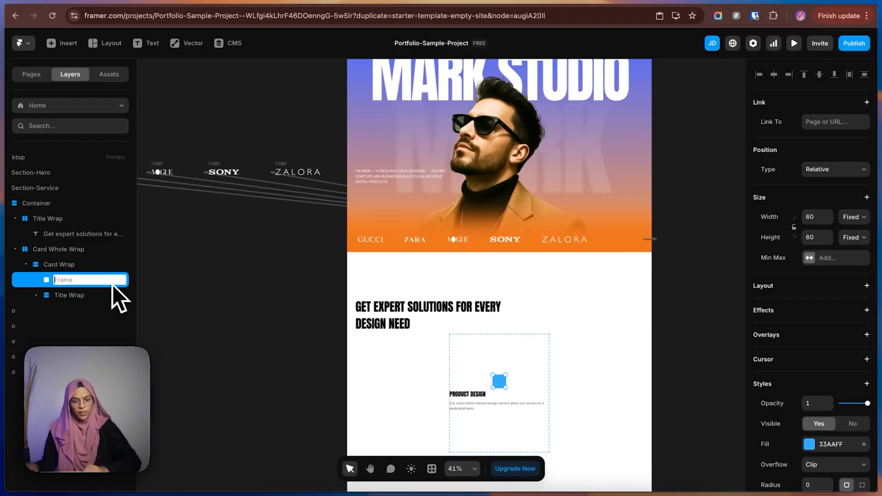
pyautogui.write('Icon wrap')
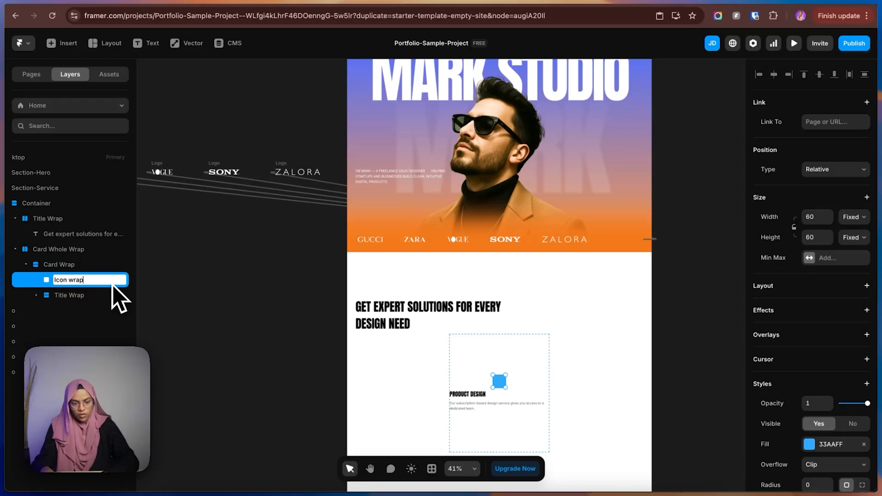
pyautogui.press('Return')
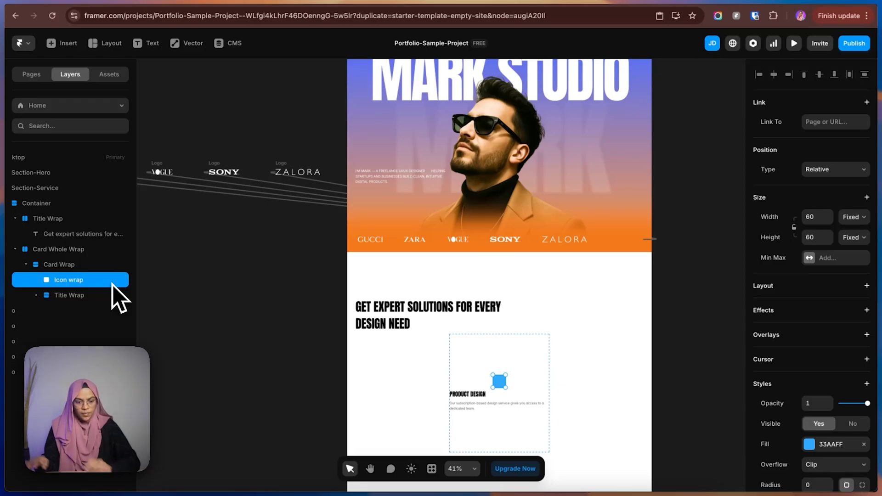
# Give the Icon wrap frame a stack layout and set its width and height to 24.
pyautogui.click(867, 286)
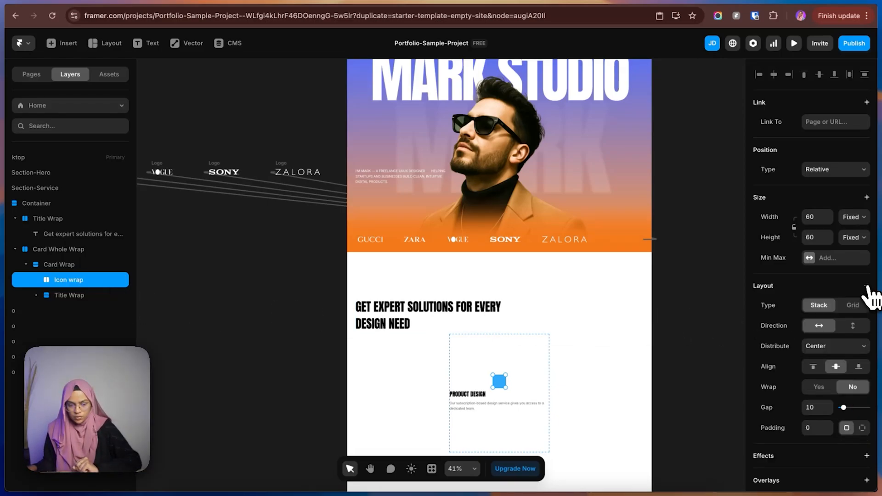
pyautogui.click(816, 235)
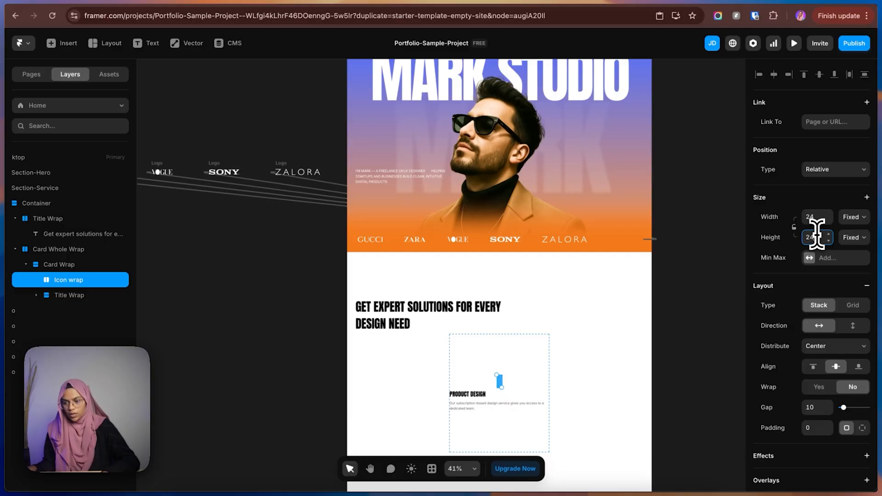
pyautogui.write('24')
pyautogui.press('Return')
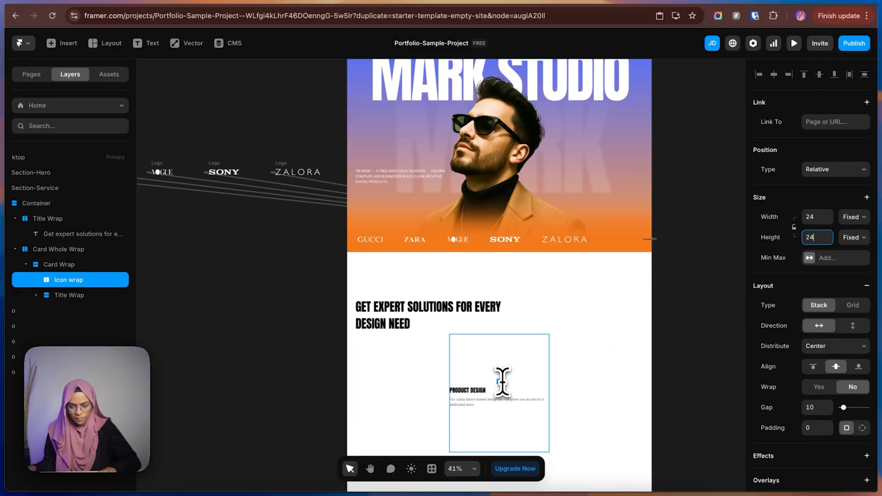
pyautogui.scroll(5, 502, 381)
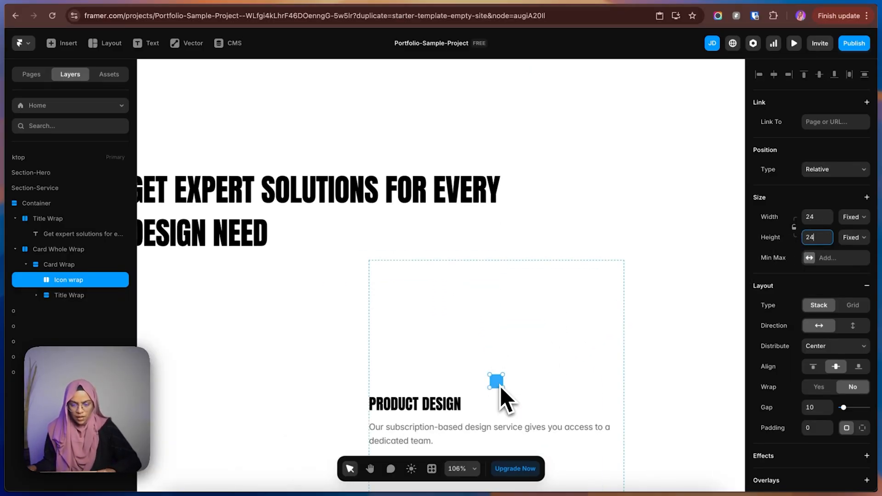
# Find the Phosphor icon element and insert it inside the Icon wrap.
pyautogui.click(500, 387)
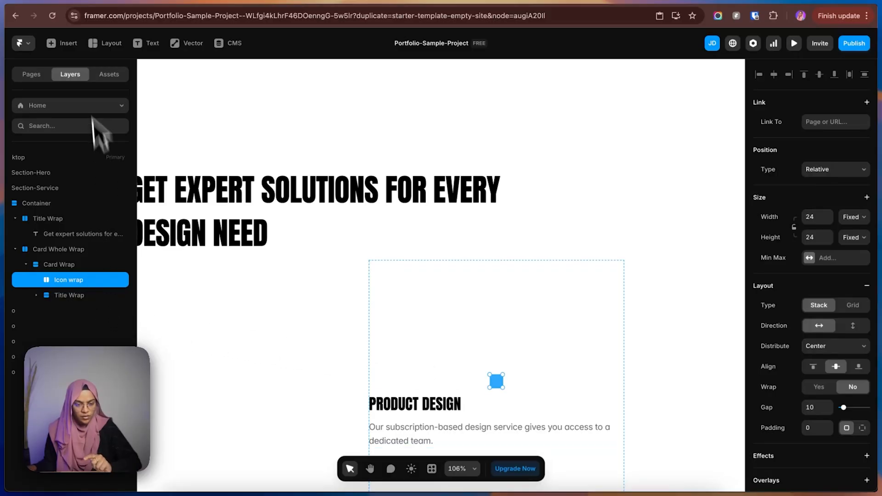
pyautogui.click(75, 49)
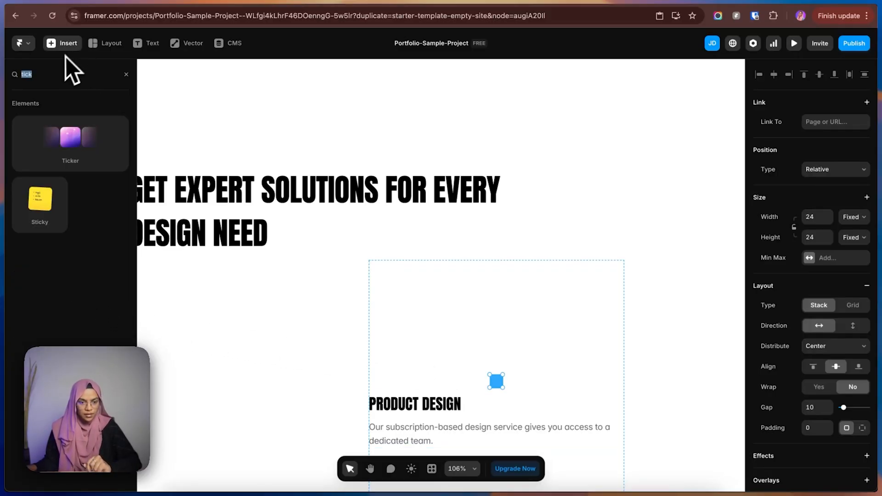
pyautogui.write('Ph')
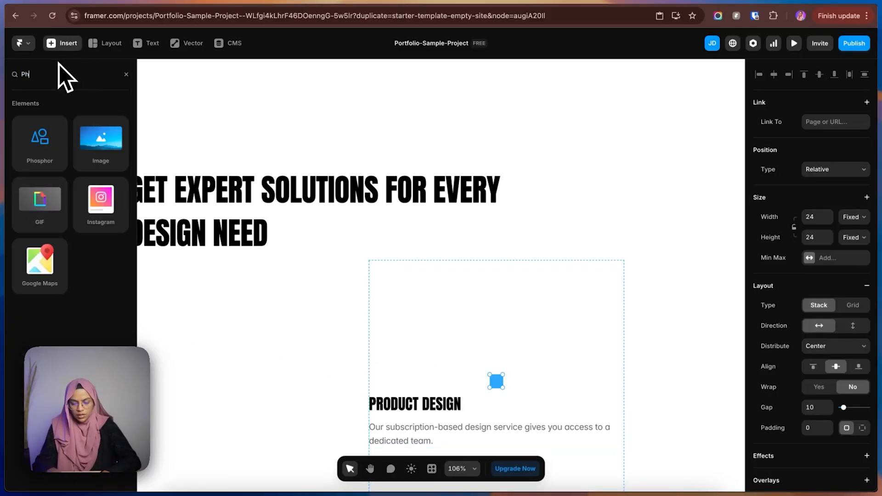
pyautogui.moveTo(31, 138); pyautogui.dragTo(498, 385)
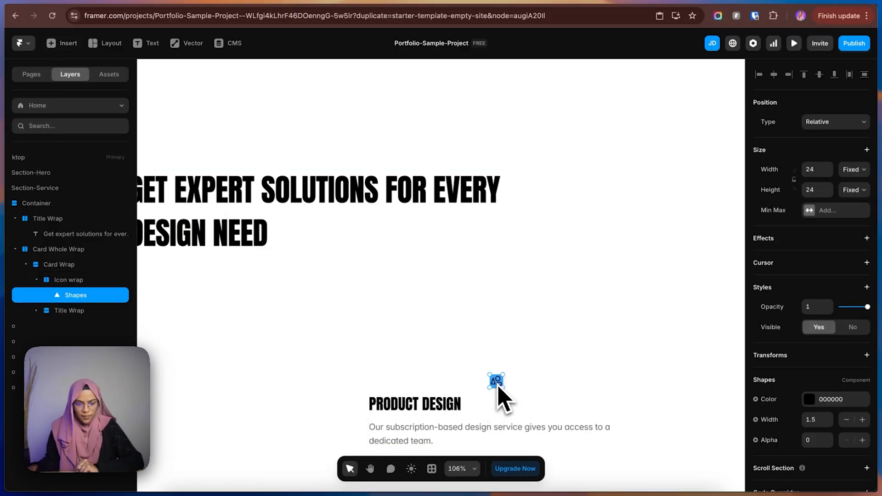
# Search the Phosphor icons for "arrow", change the icon to Arrow Square Right, and remove the Icon wrap's blue fill.
pyautogui.click(77, 280)
pyautogui.click(81, 299)
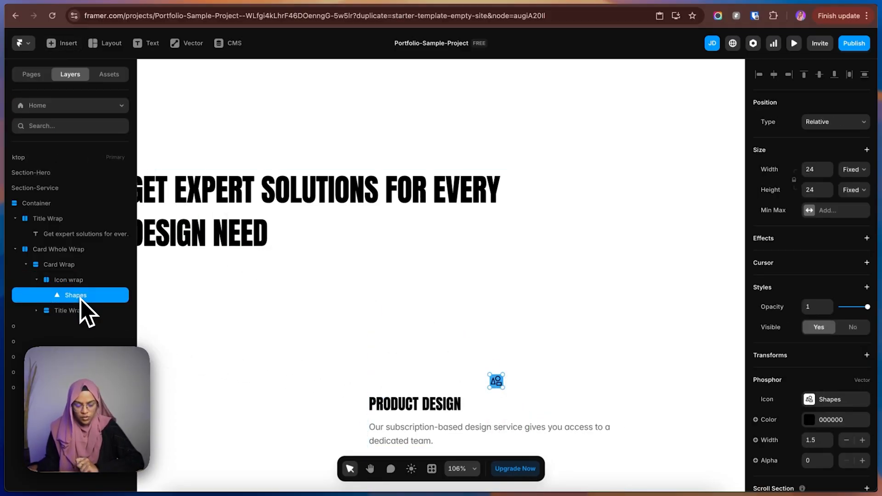
pyautogui.click(830, 400)
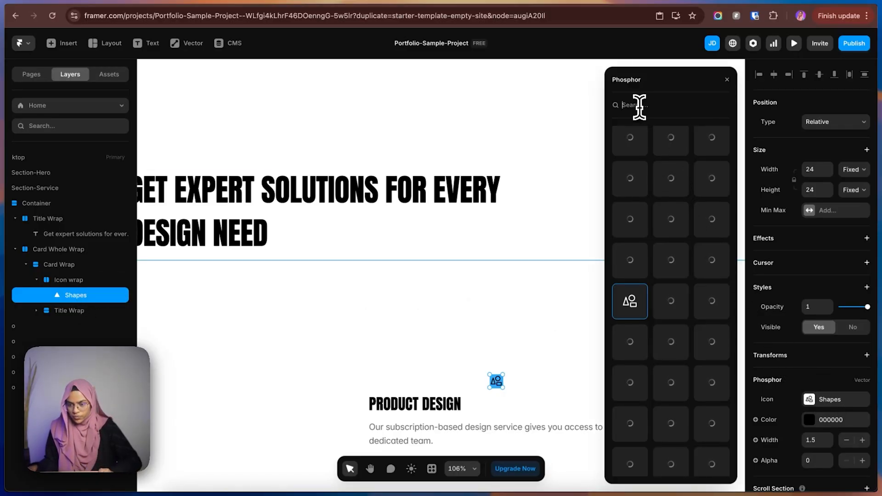
pyautogui.write('arro')
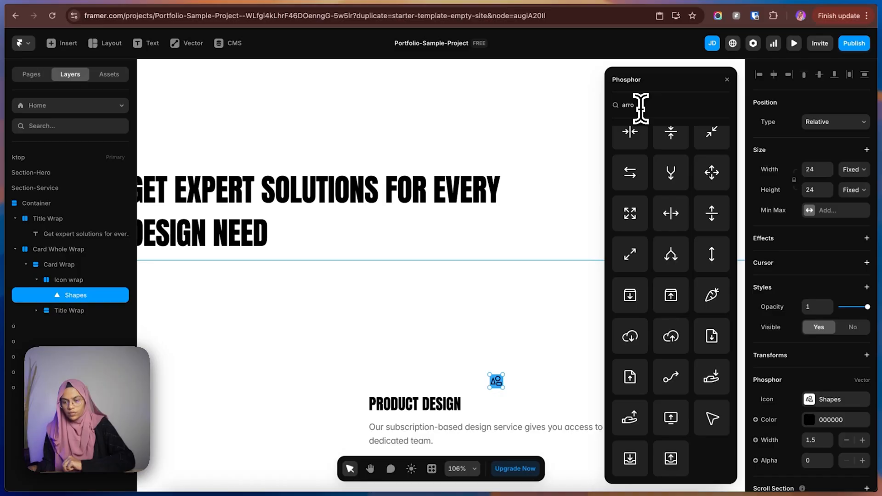
pyautogui.write('w')
pyautogui.scroll(5, 685, 353)
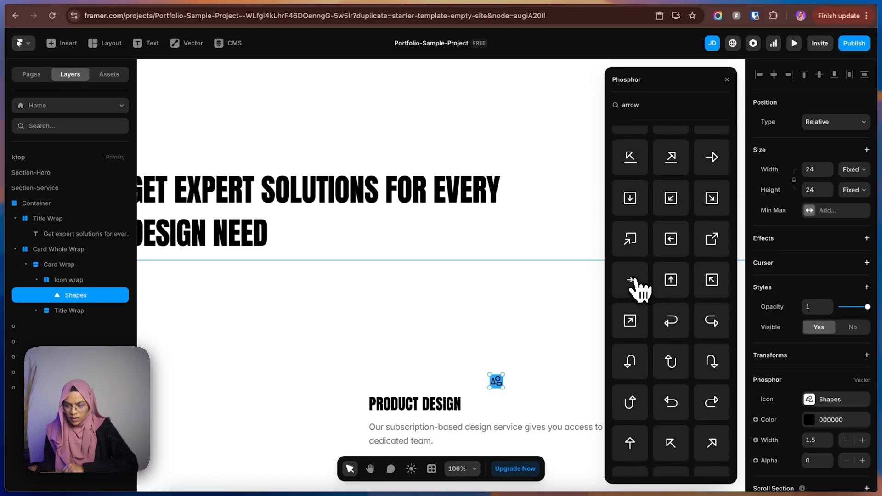
pyautogui.click(635, 286)
pyautogui.press('Escape')
pyautogui.scroll(-4, 843, 374)
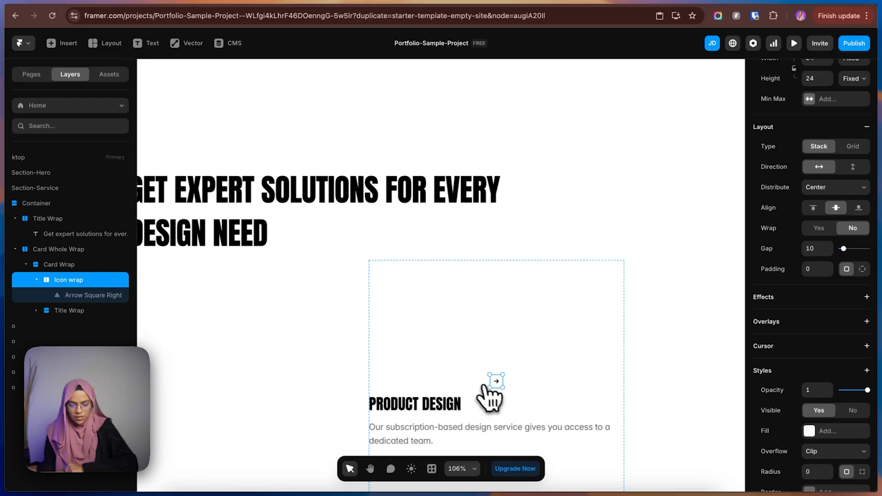
# Undo the trial resize of the Icon wrap and set the arrow icon's height to Fill.
pyautogui.moveTo(504, 389); pyautogui.dragTo(511, 396)
pyautogui.press('super+z')
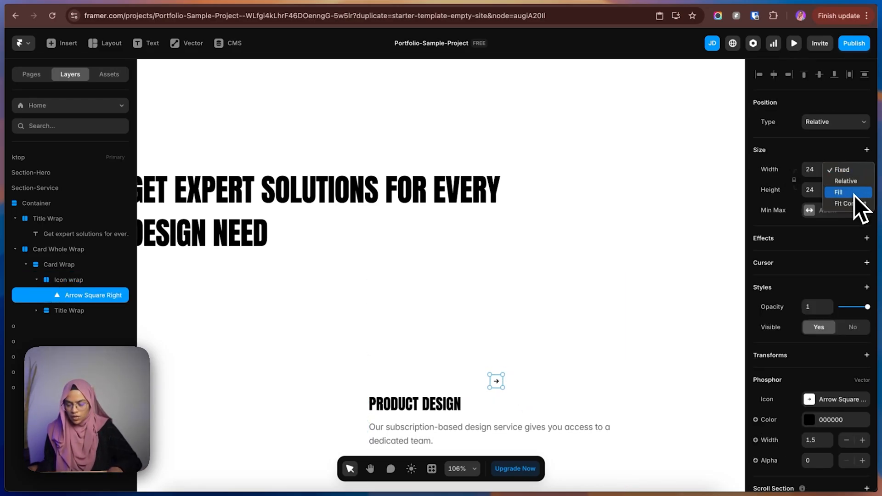
pyautogui.click(853, 193)
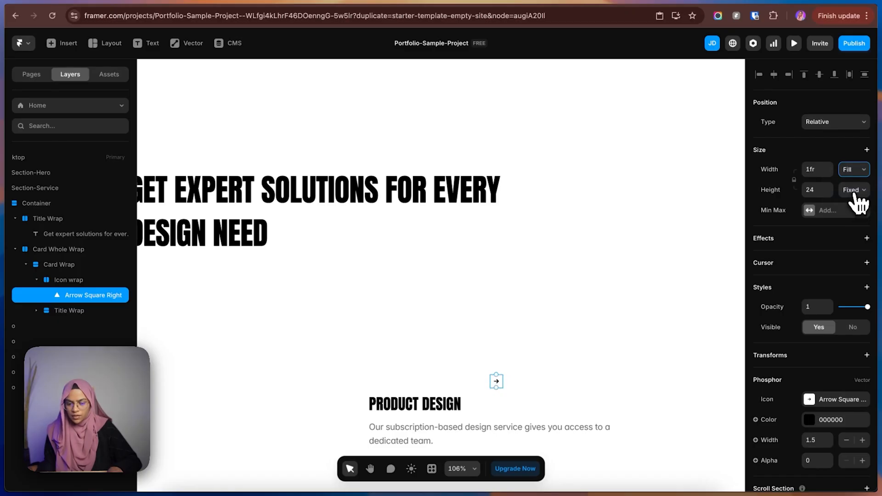
pyautogui.click(854, 194)
pyautogui.click(850, 213)
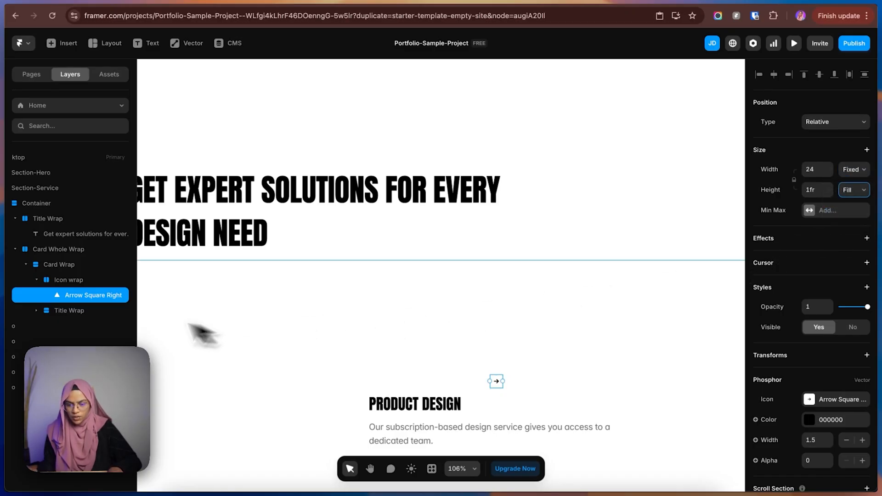
# Enlarge the Icon wrap, together with its arrow, to 45 × 45.
pyautogui.click(68, 279)
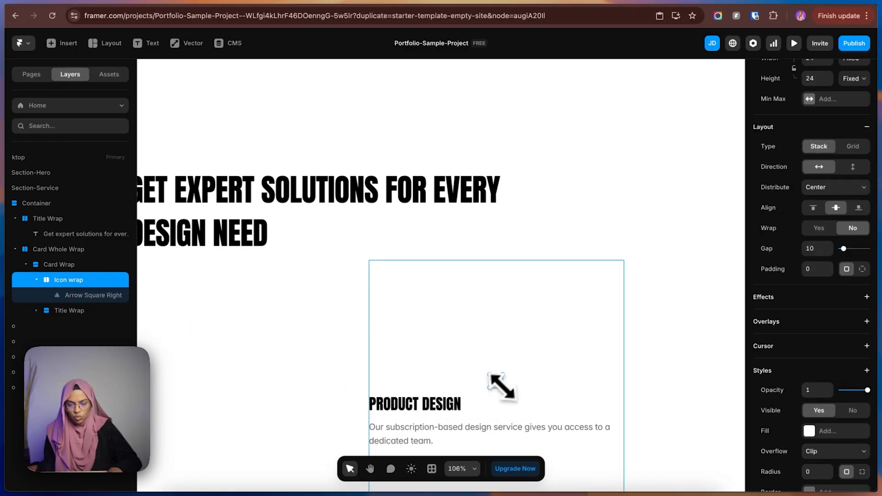
pyautogui.moveTo(506, 390); pyautogui.dragTo(508, 394)
pyautogui.scroll(3, 822, 193)
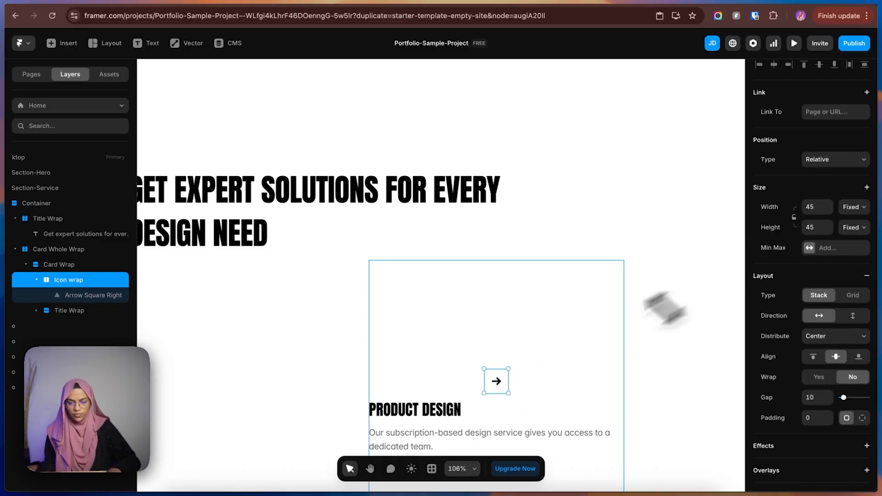
pyautogui.scroll(-1, 514, 414)
pyautogui.scroll(-4, 808, 404)
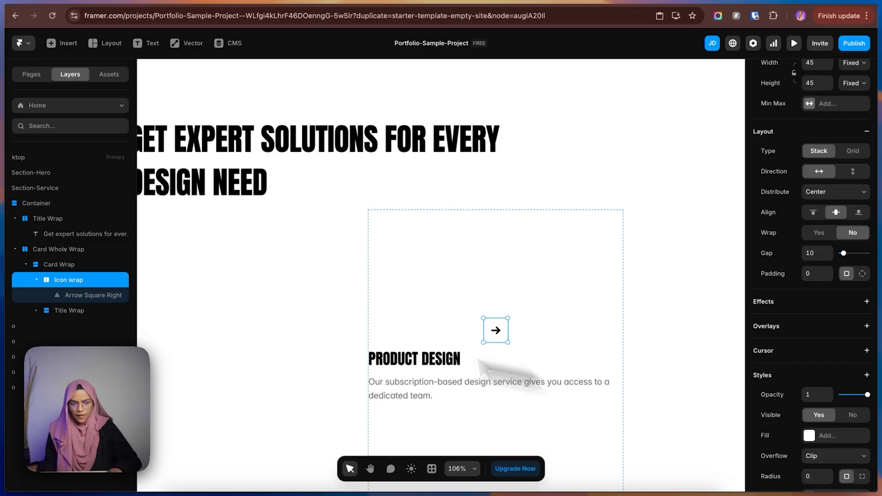
# Set the arrow icon's Phosphor stroke width to 1.
pyautogui.click(89, 296)
pyautogui.scroll(-1, 814, 410)
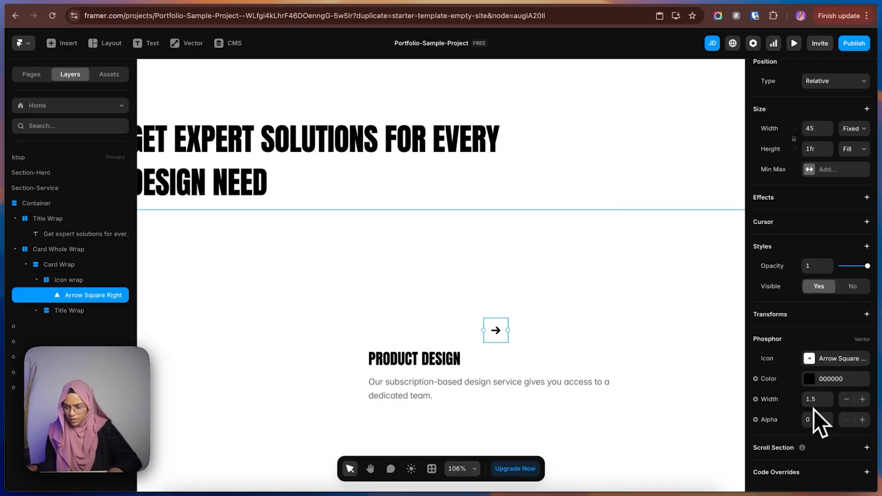
pyautogui.press('Return')
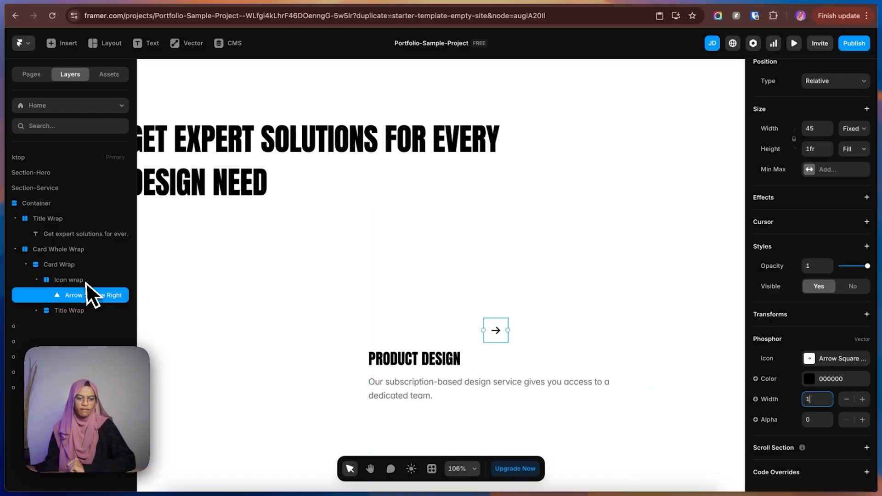
# Collapse the Icon wrap and move it below the Title Wrap in the card's layer order.
pyautogui.click(48, 281)
pyautogui.click(37, 280)
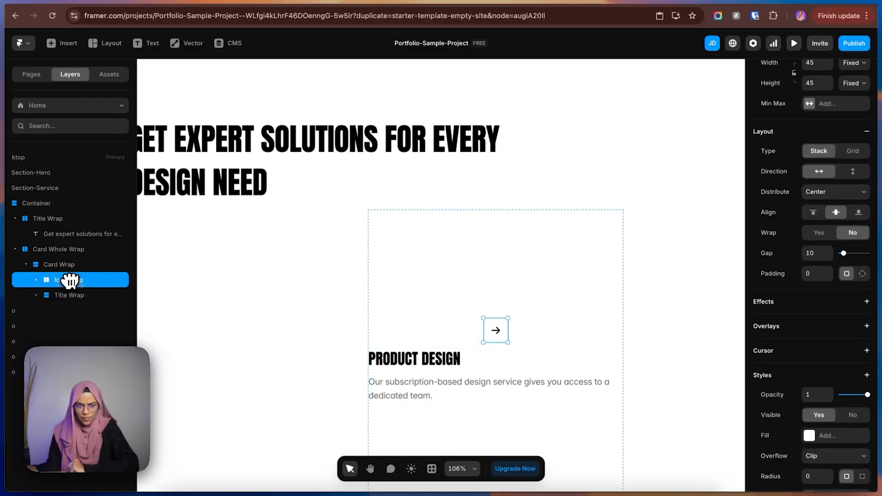
pyautogui.moveTo(70, 281); pyautogui.dragTo(71, 299)
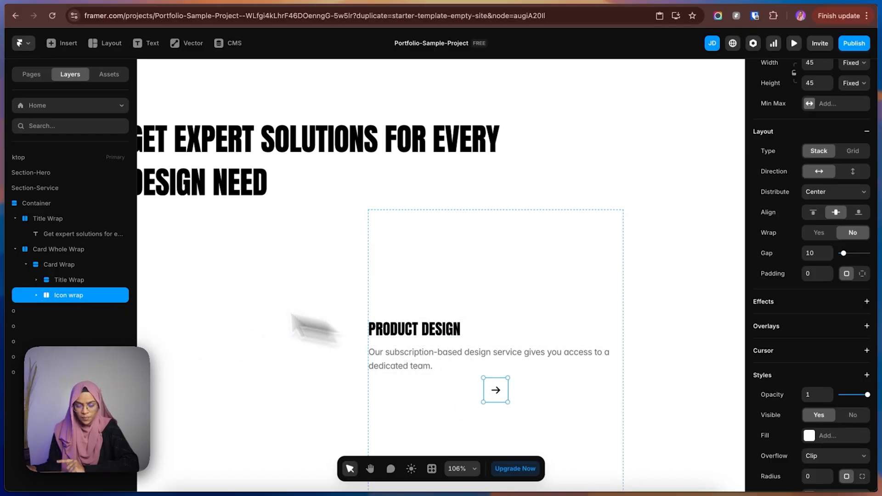
# Group the card's Title Wrap and Icon wrap into a stack and name it Content Wrap.
pyautogui.keyDown('shift'); pyautogui.click(57, 283); pyautogui.keyUp('shift')
pyautogui.rightClick(57, 285)
pyautogui.click(91, 287)
pyautogui.doubleClick(92, 285)
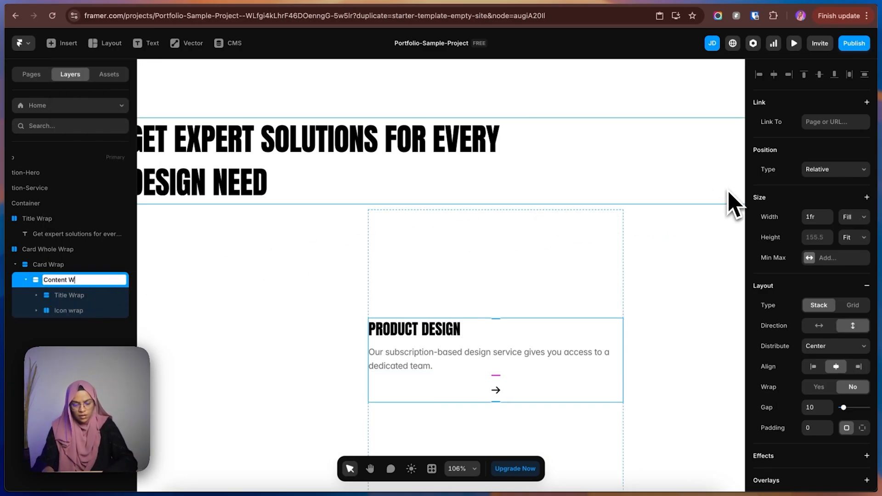
pyautogui.write('Content Warp')
pyautogui.press('Return')
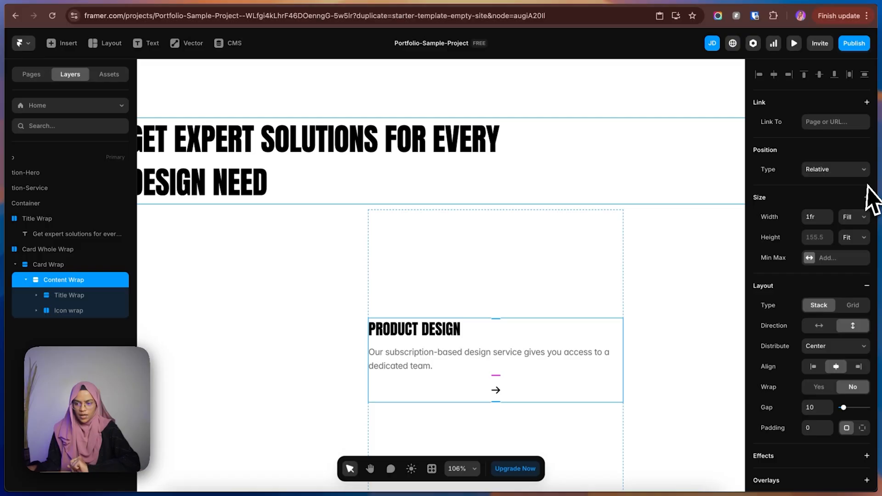
# Set the Content Wrap stack to horizontal direction and compare the arrow's placement with the Figma card.
pyautogui.click(820, 326)
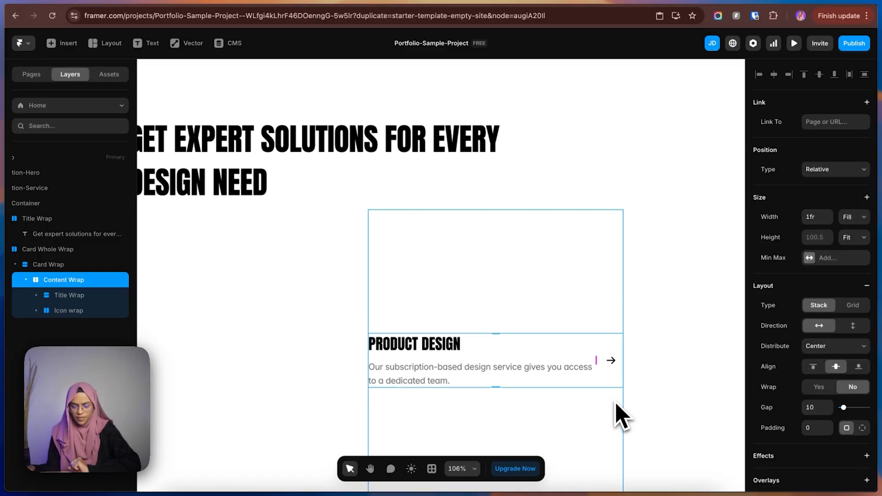
pyautogui.click(771, 1)
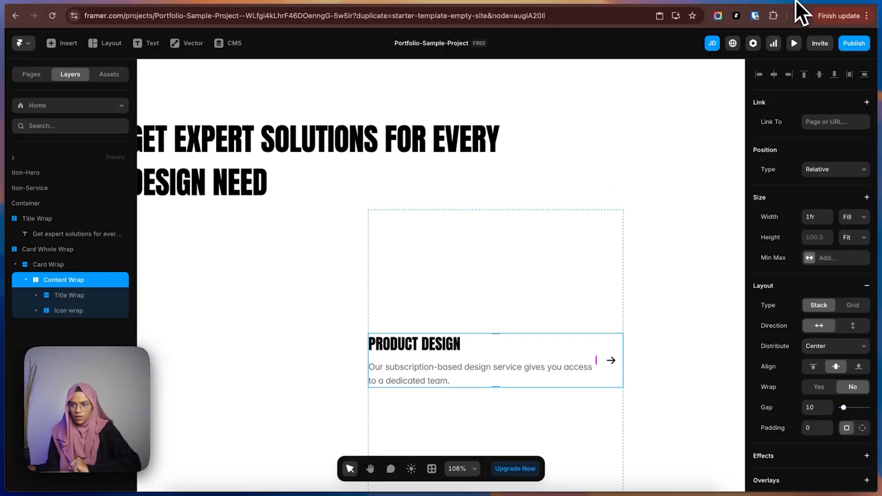
pyautogui.click(797, 3)
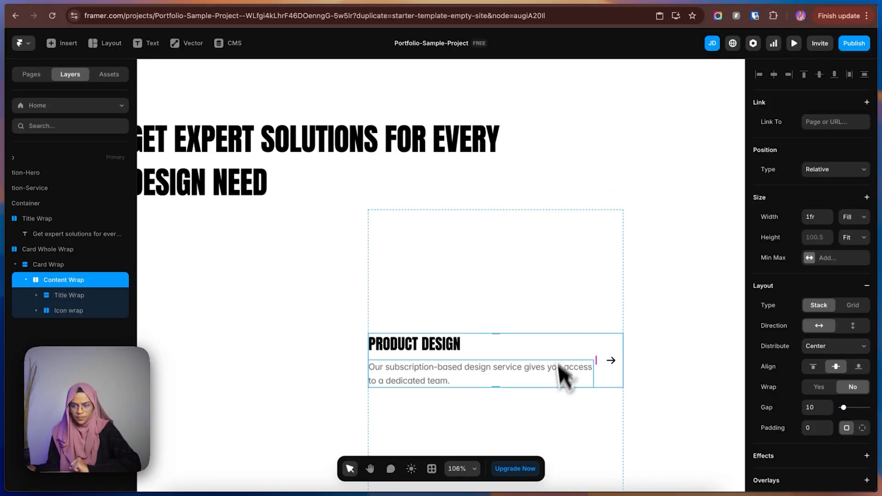
# Set the Content Wrap stack's gap to 20 and compare the result with the Figma card.
pyautogui.click(813, 406)
pyautogui.write('20')
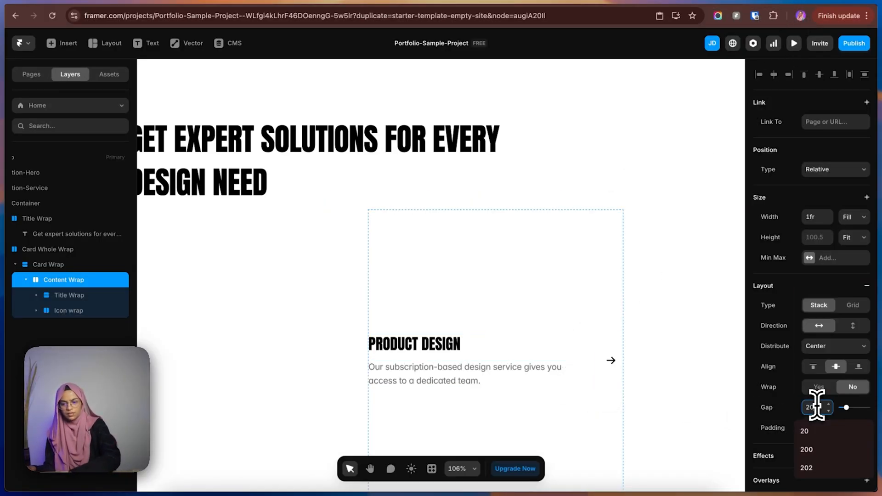
pyautogui.click(780, 6)
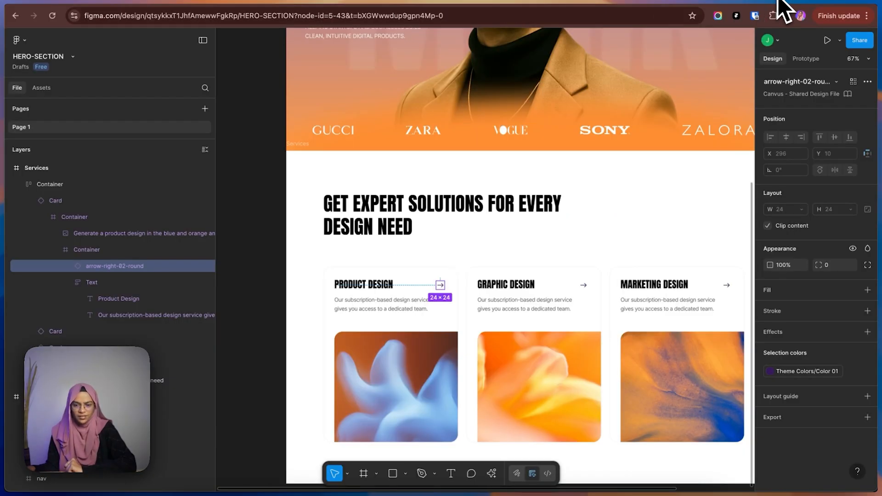
pyautogui.click(779, 2)
pyautogui.click(536, 338)
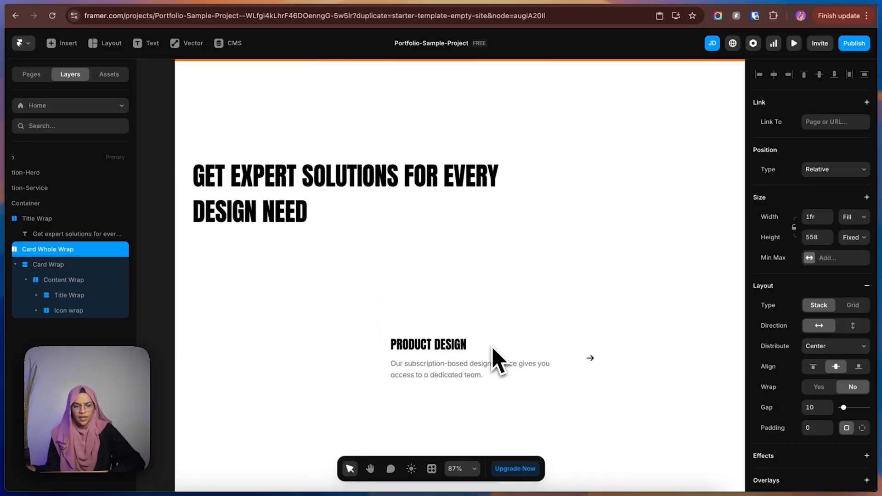
# Collapse the Content Wrap, draw a frame about 428 × 195 below it inside the Card Wrap, and name it Image.
pyautogui.click(26, 280)
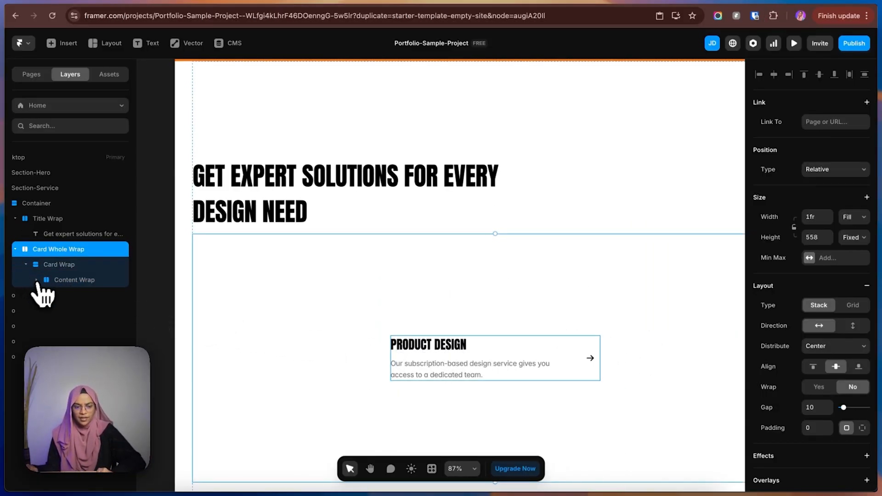
pyautogui.scroll(-2, 511, 360)
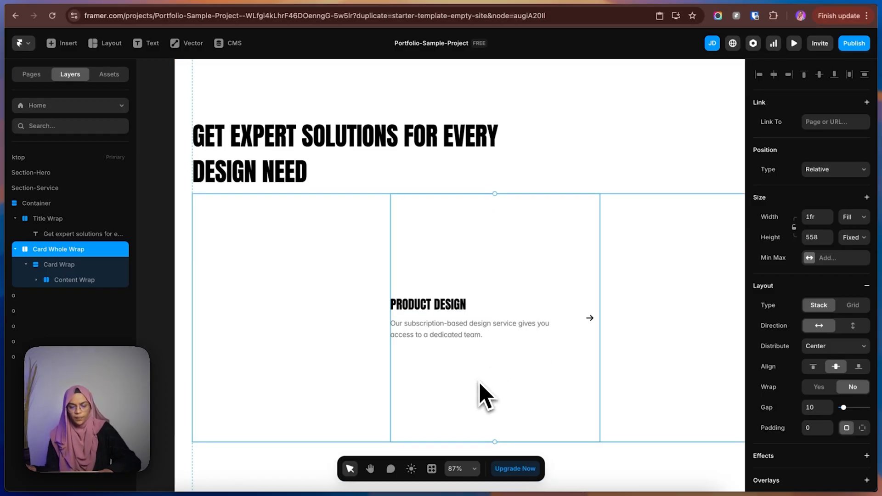
pyautogui.click(479, 383)
pyautogui.press('f')
pyautogui.moveTo(396, 344)
pyautogui.mouseDown()
pyautogui.moveTo(484, 395)
pyautogui.moveTo(586, 427)
pyautogui.moveTo(590, 437)
pyautogui.mouseUp()
pyautogui.moveTo(59, 282); pyautogui.dragTo(66, 301)
pyautogui.doubleClick(77, 299)
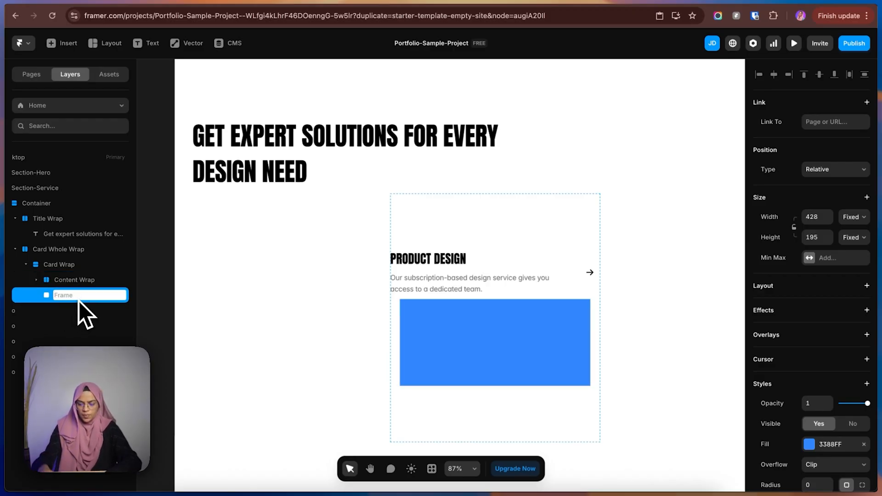
pyautogui.write('Image')
pyautogui.press('Return')
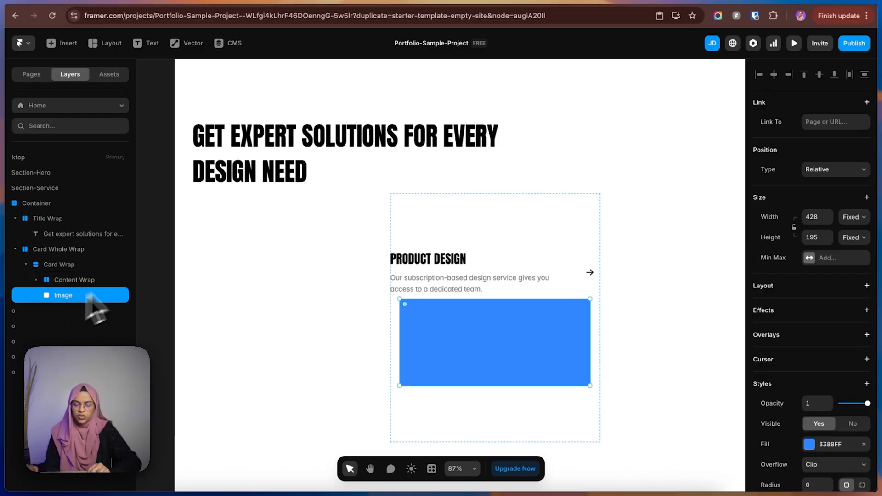
# Set both the width and the height of the Image frame to Fill.
pyautogui.click(854, 222)
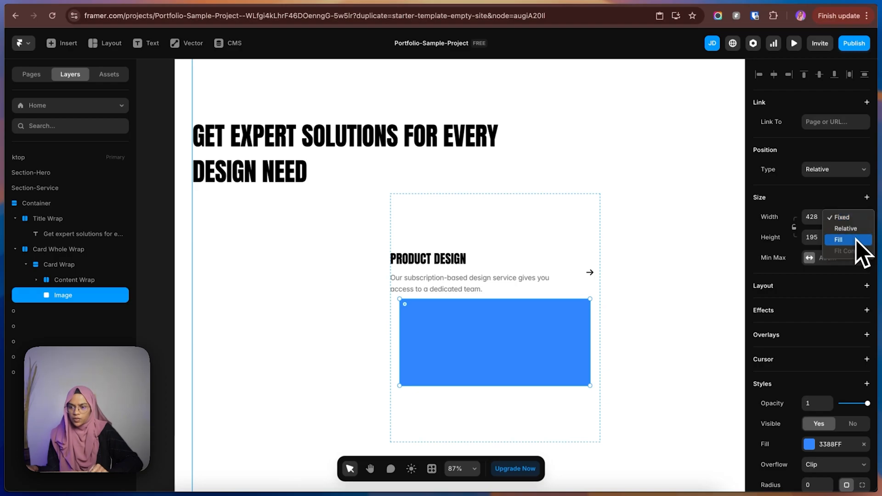
pyautogui.click(856, 239)
pyautogui.click(853, 238)
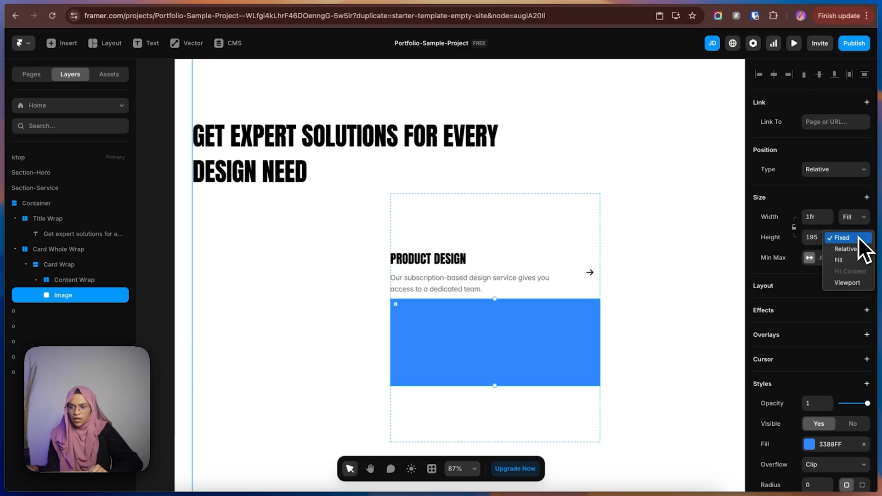
pyautogui.click(853, 261)
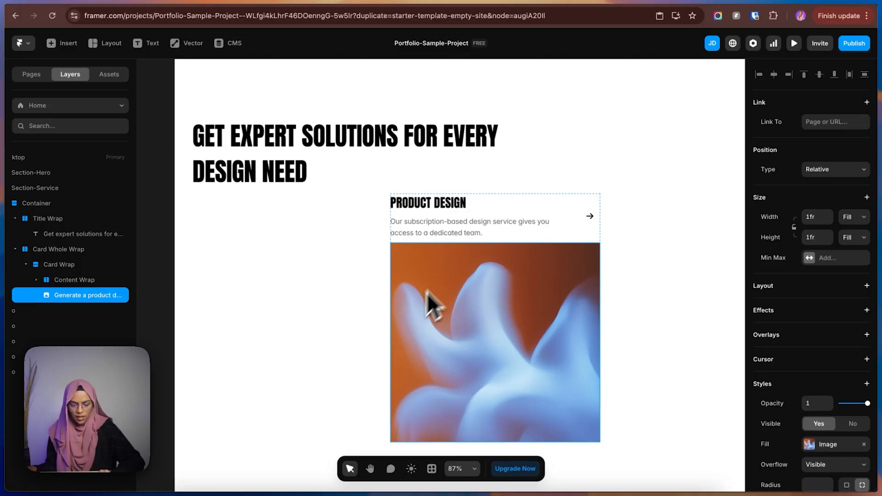
# Select the Card Wrap, then switch to Figma and copy the Product Design card's stroke color F2F2F2.
pyautogui.scroll(-2, 426, 293)
pyautogui.click(51, 268)
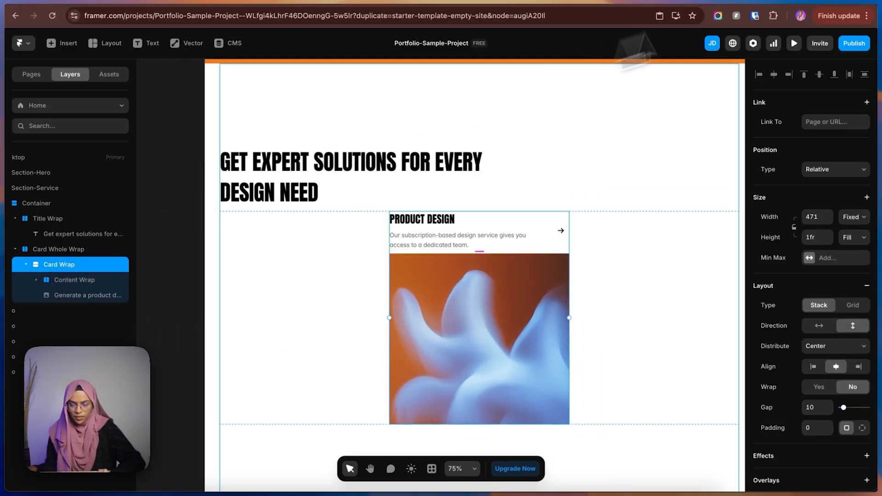
pyautogui.click(771, 1)
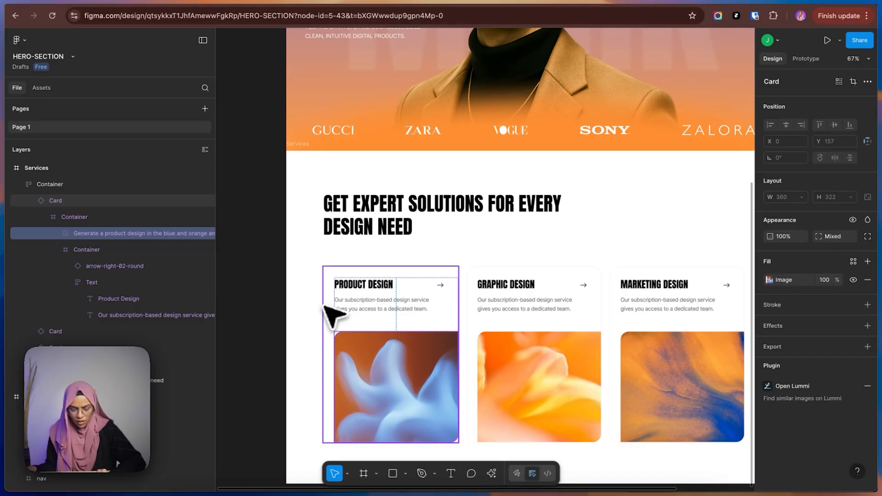
pyautogui.scroll(-5, 332, 315)
pyautogui.scroll(10, 335, 311)
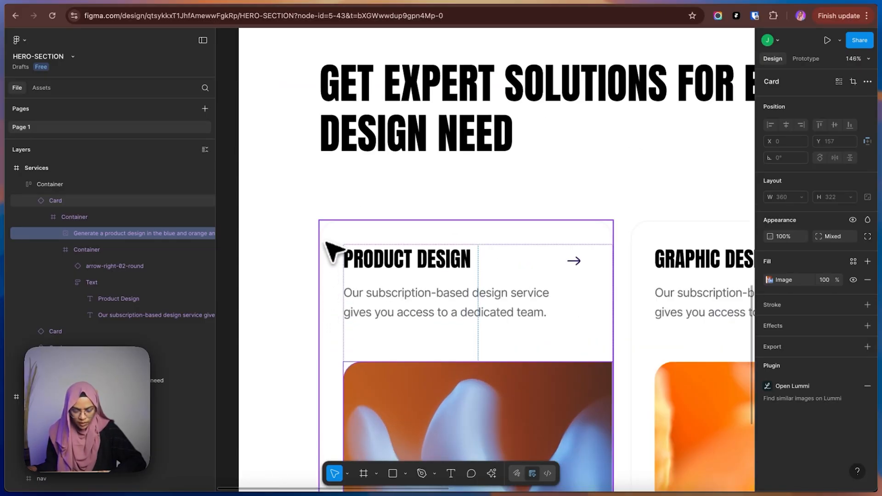
pyautogui.click(327, 244)
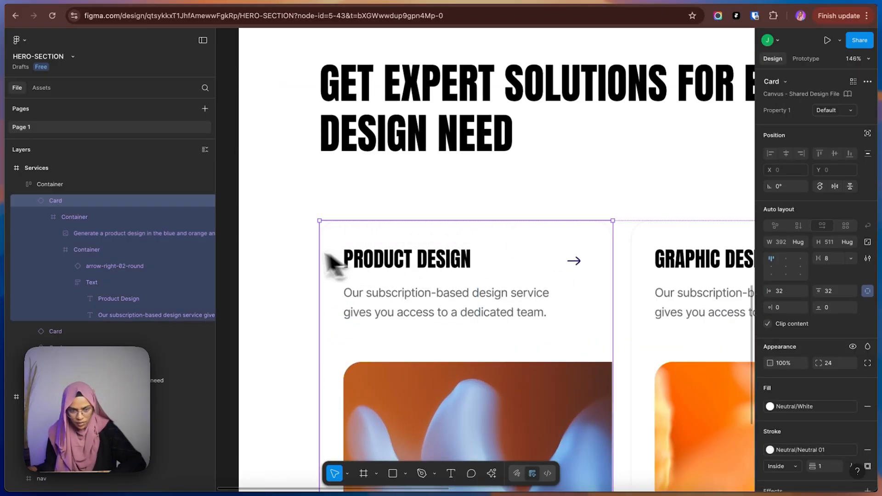
pyautogui.press('super+c')
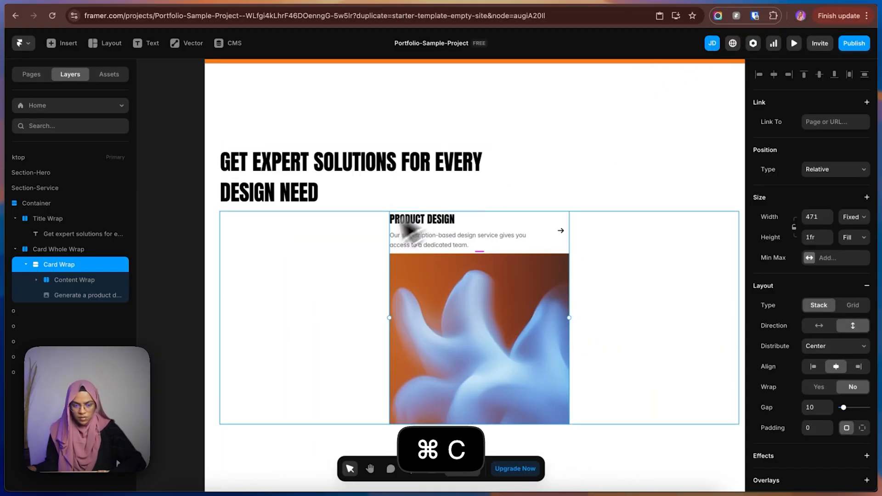
# Switch back to Framer and add a solid border in color F2F2F2 to the Card Wrap.
pyautogui.click(27, 270)
pyautogui.scroll(-10, 847, 434)
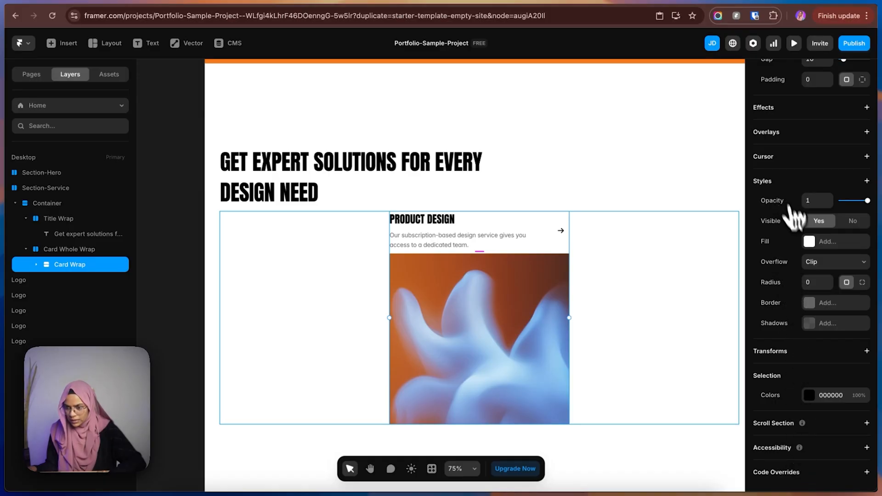
pyautogui.click(814, 305)
pyautogui.click(714, 330)
pyautogui.click(639, 321)
pyautogui.press('super+v')
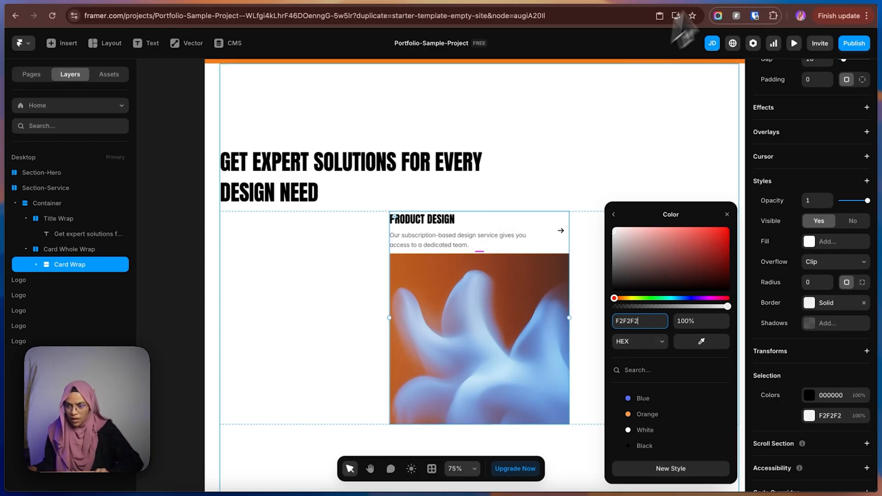
# Check the corner radius of the Figma card and set the Card Wrap's radius to 24 in Framer.
pyautogui.click(776, 1)
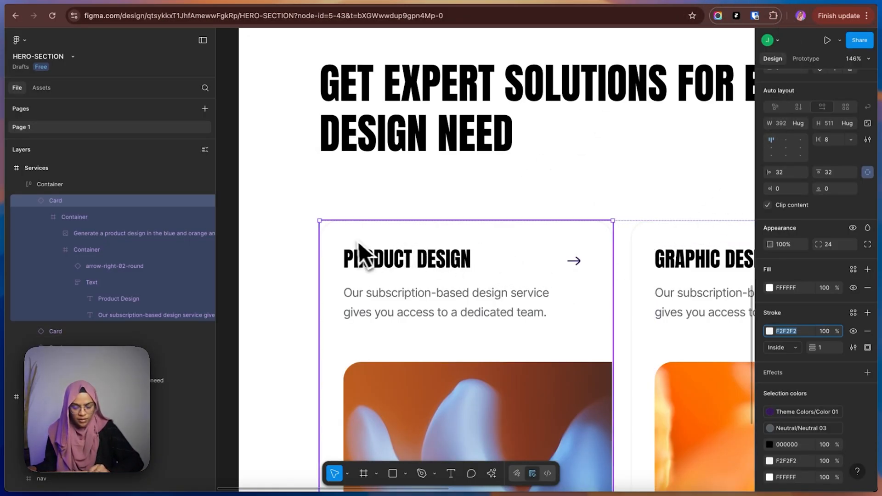
pyautogui.click(798, 1)
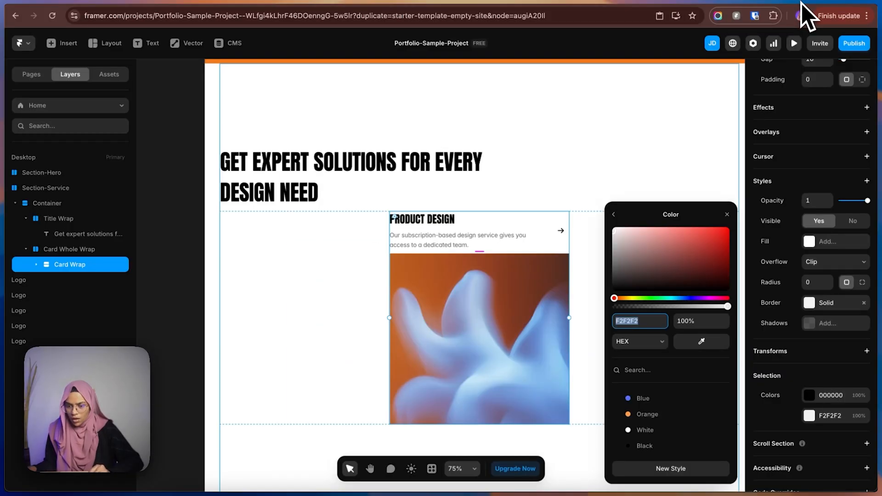
pyautogui.click(819, 282)
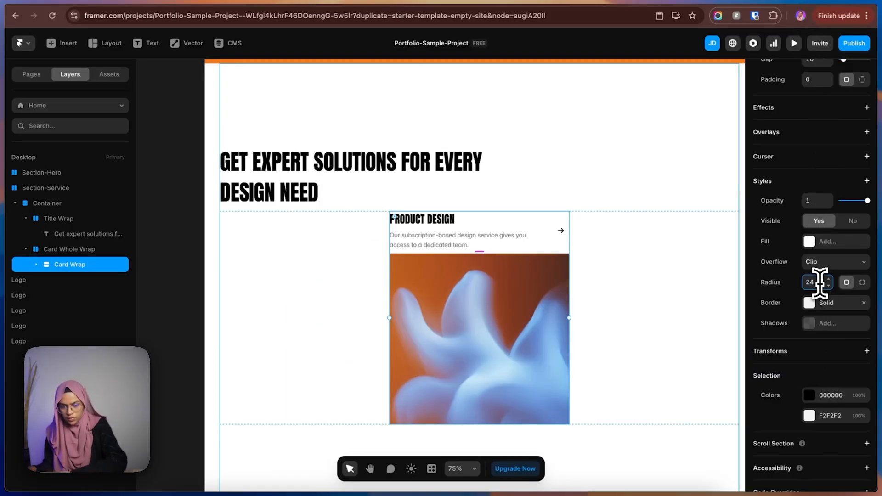
pyautogui.write('24')
pyautogui.press('Return')
# Compare the Framer card with the Figma card and examine the Figma card's padding values.
pyautogui.click(780, 7)
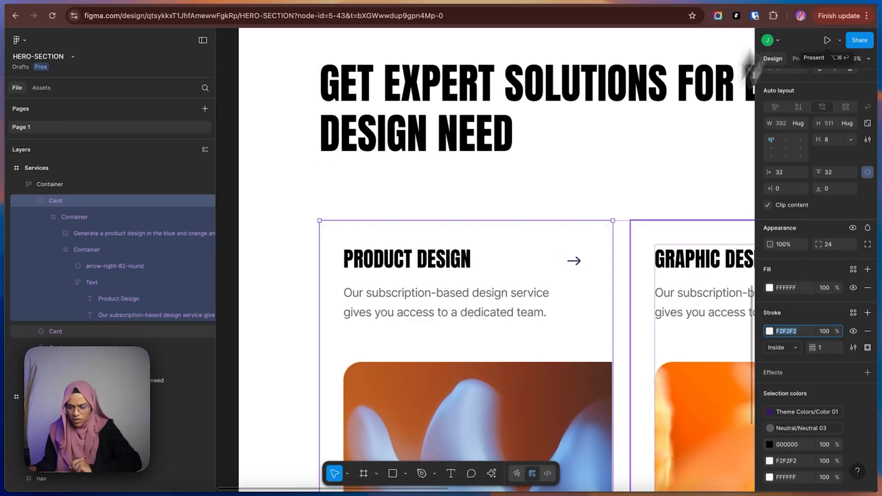
pyautogui.scroll(-5, 611, 329)
pyautogui.scroll(1, 610, 329)
pyautogui.click(798, 2)
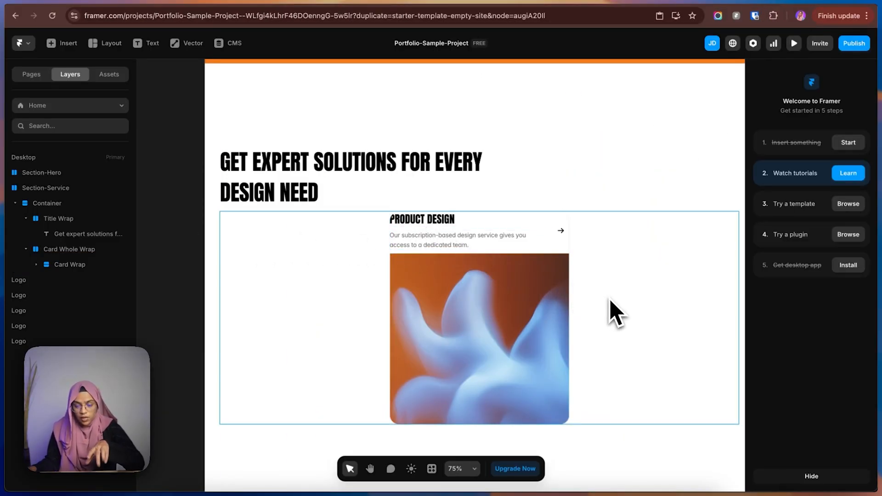
pyautogui.scroll(5, 397, 235)
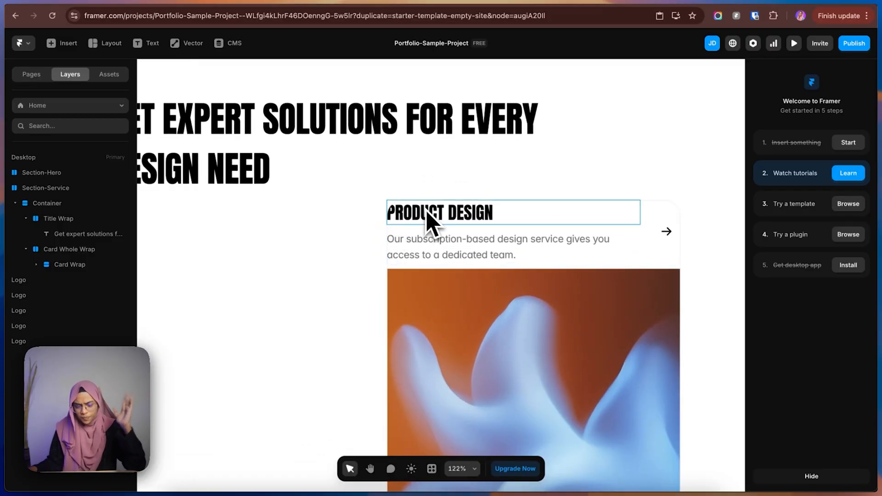
pyautogui.click(773, 2)
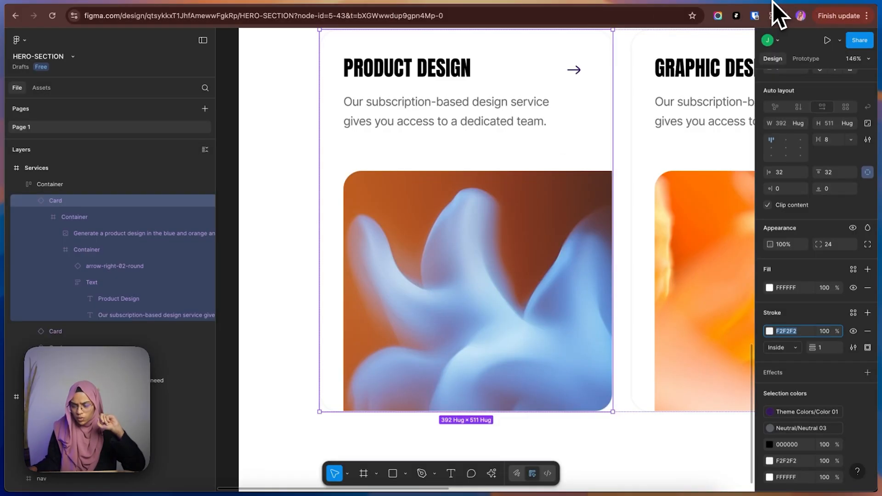
pyautogui.scroll(2, 354, 273)
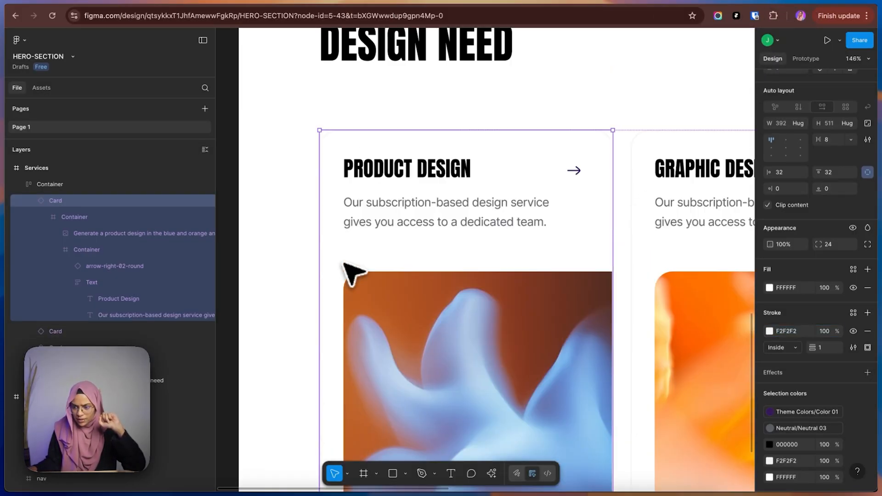
pyautogui.scroll(1, 354, 274)
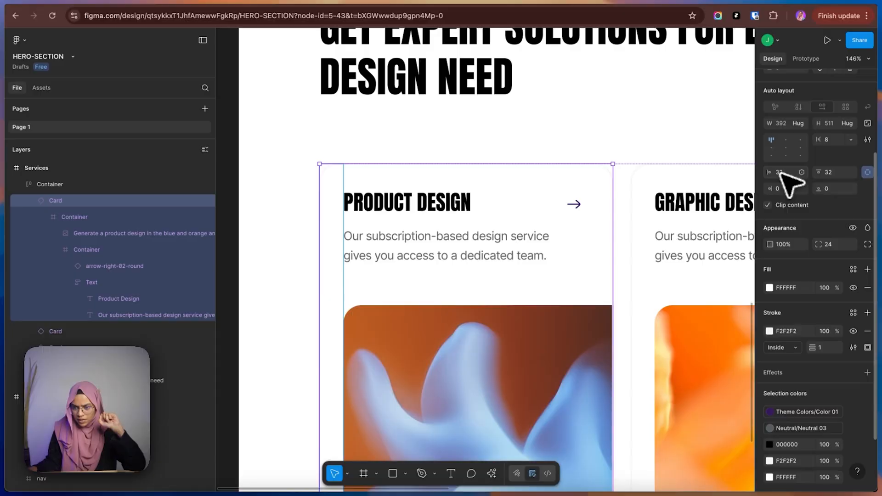
pyautogui.click(804, 2)
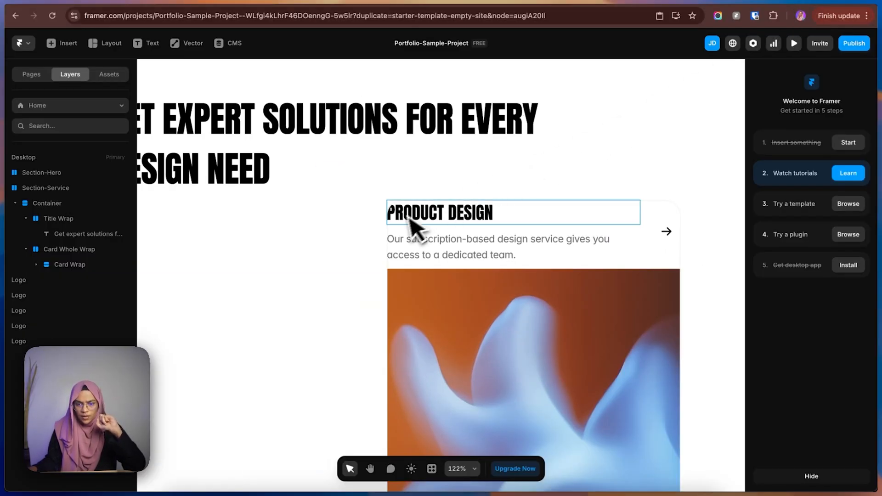
# Give the Card Wrap individual padding of 32 on the top and 32 on the left.
pyautogui.click(71, 265)
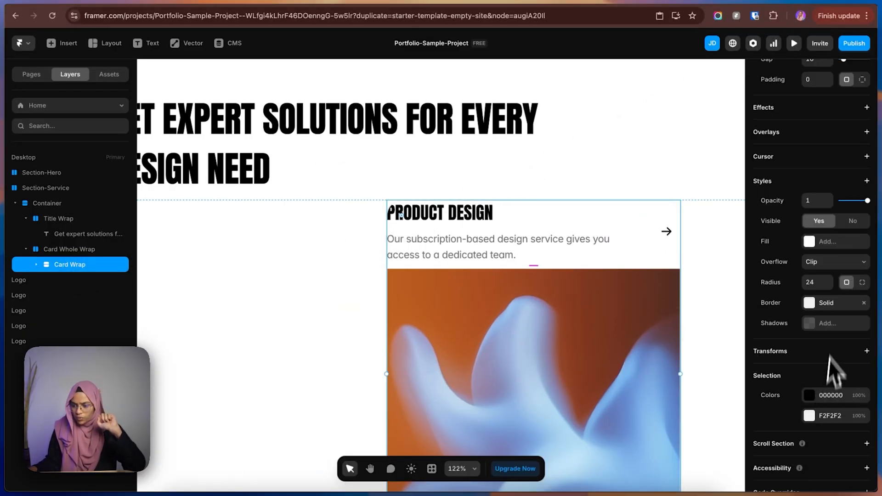
pyautogui.scroll(3, 830, 272)
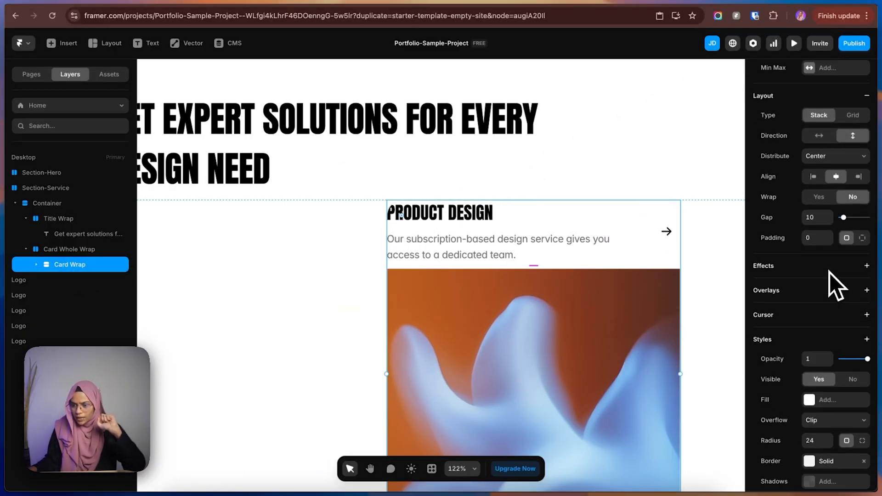
pyautogui.click(862, 238)
pyautogui.click(809, 243)
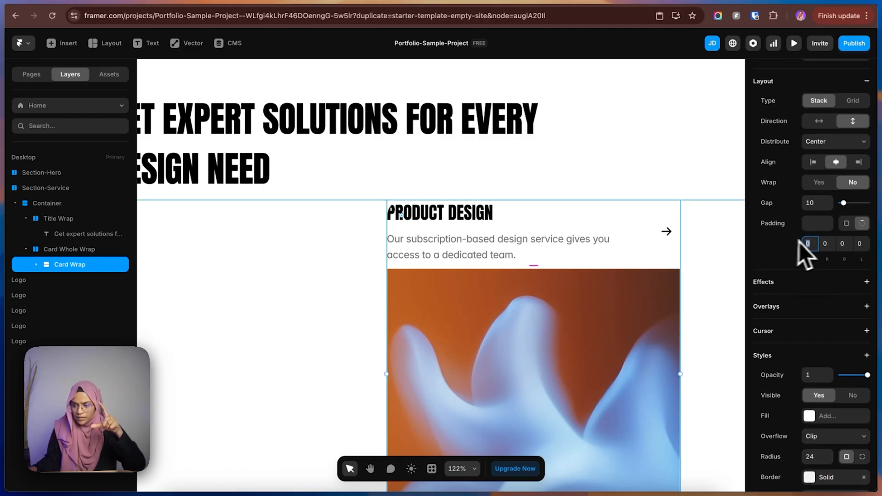
pyautogui.write('32')
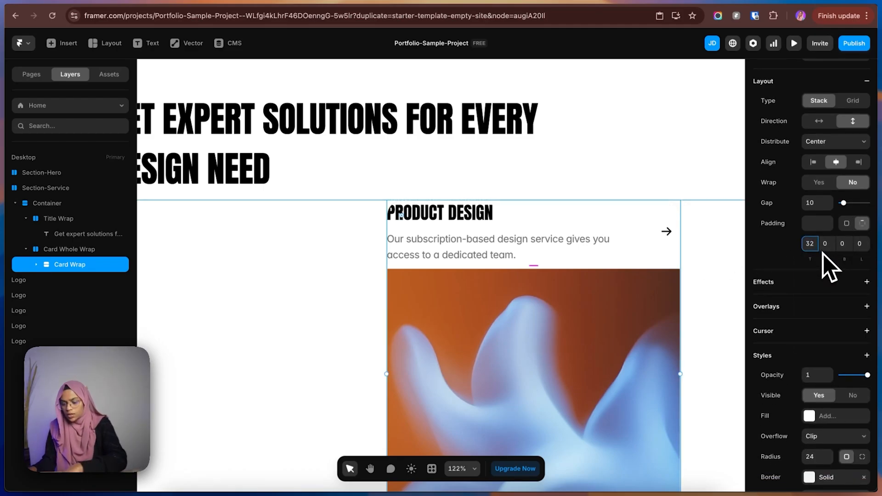
pyautogui.press('Return')
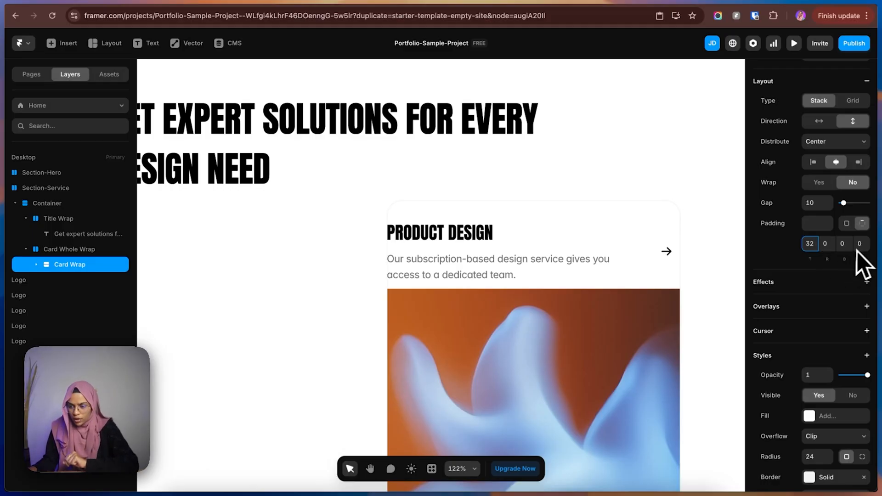
pyautogui.write('32')
pyautogui.press('Return')
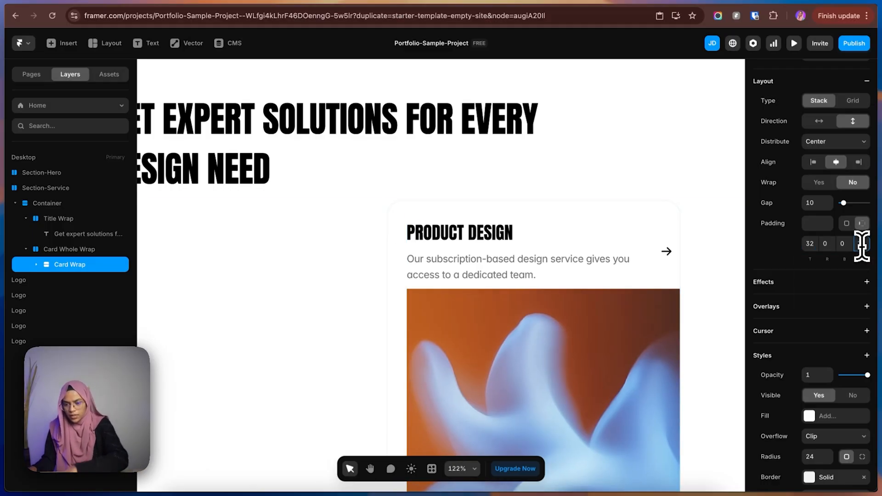
# Switch to Figma, examine the inner container of the Product Design card, and return to Framer.
pyautogui.scroll(-1, 570, 315)
pyautogui.scroll(-3, 570, 317)
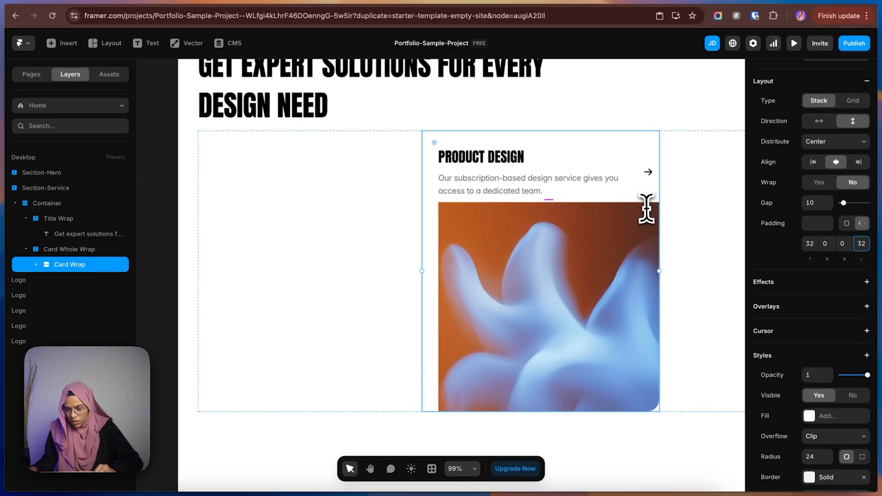
pyautogui.click(766, 4)
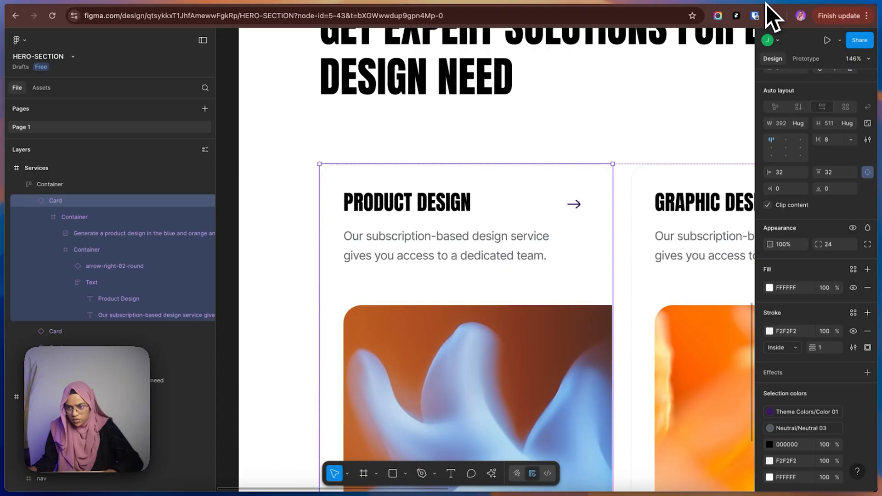
pyautogui.doubleClick(450, 276)
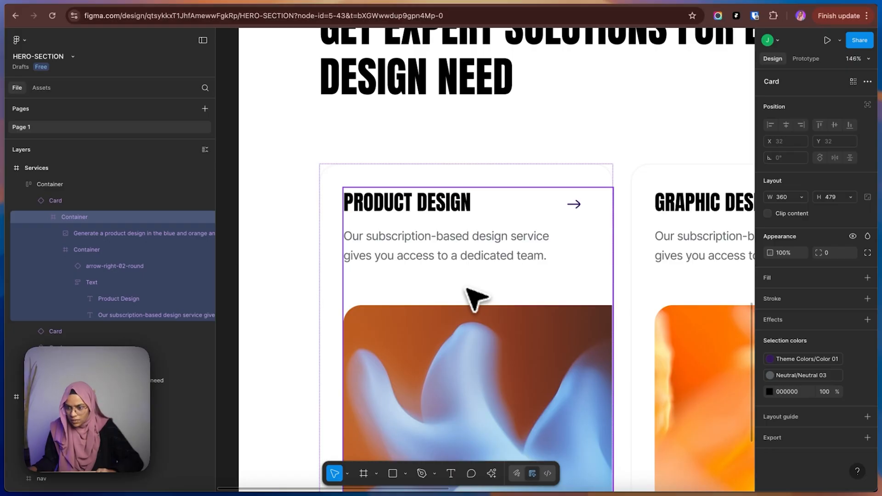
pyautogui.hotkey('ctrl', 'shift', 'Tab')
# Try gaps of 100 and 75 between the Card Wrap's text and image.
pyautogui.moveTo(547, 203); pyautogui.dragTo(548, 228)
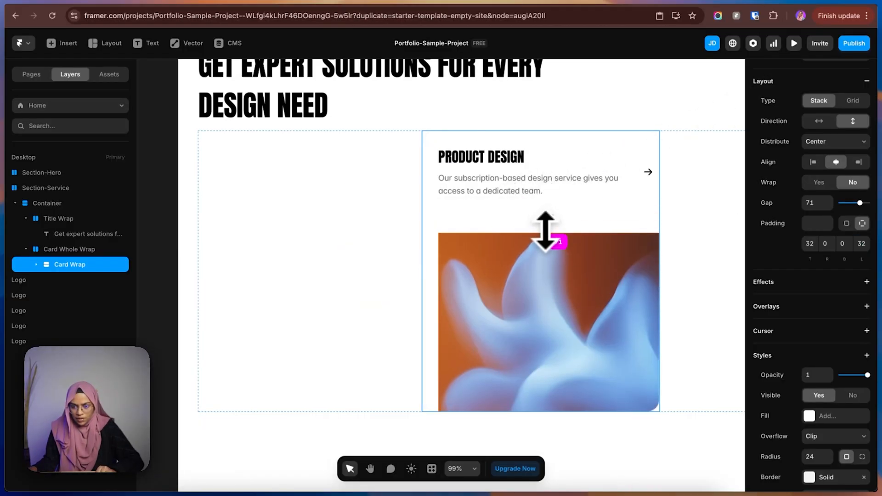
pyautogui.write('100')
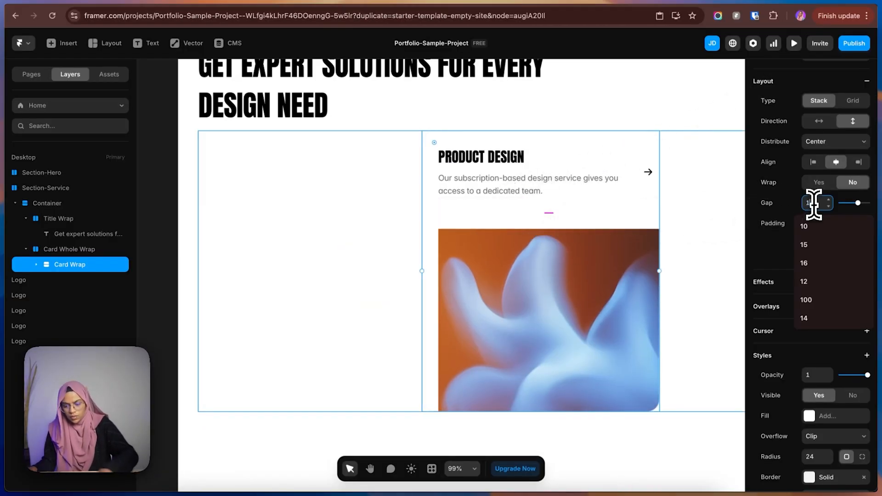
pyautogui.press('BackSpace')
pyautogui.press('BackSpace')
pyautogui.press('BackSpace')
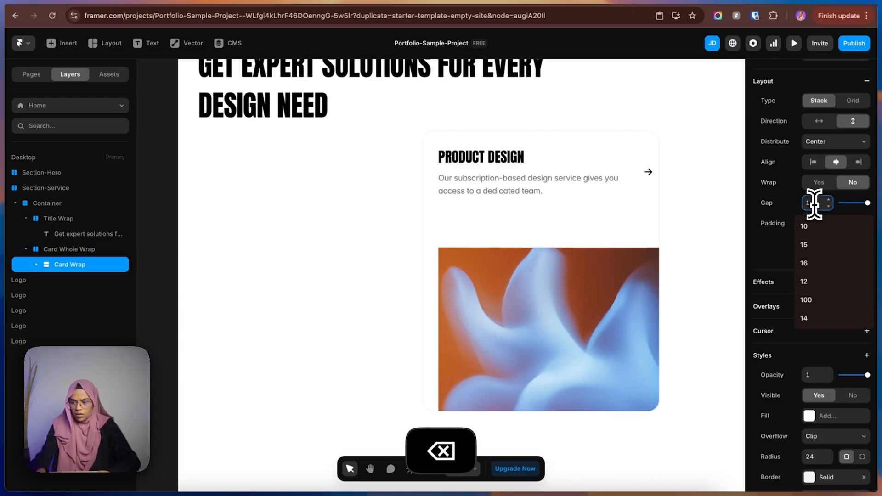
pyautogui.write('80')
pyautogui.press('BackSpace')
pyautogui.press('BackSpace')
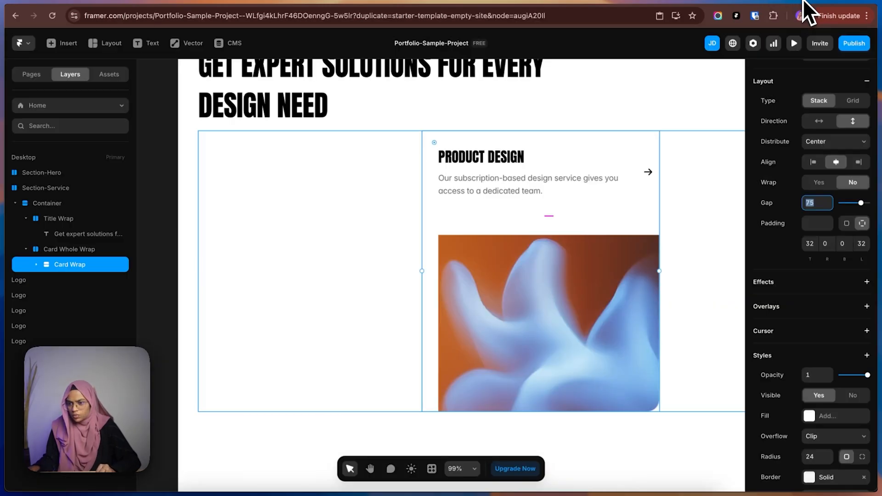
# Set the Card Wrap's gap to 60.
pyautogui.click(823, 202)
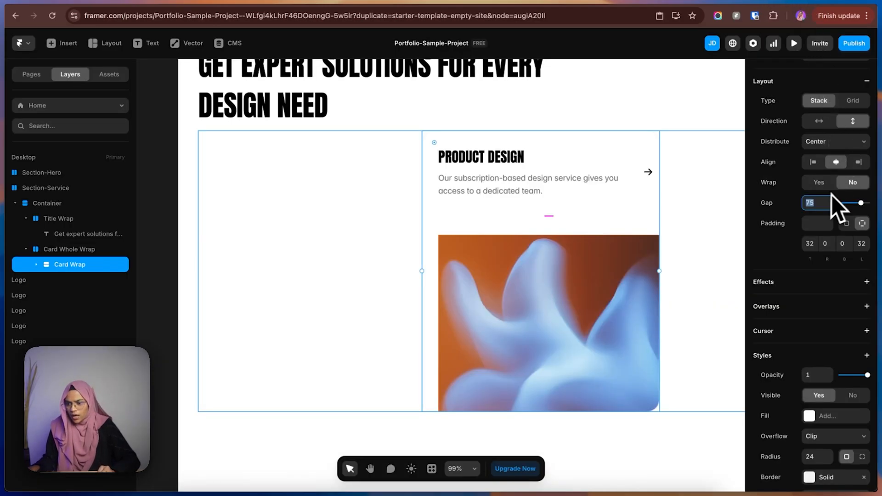
pyautogui.write('60')
pyautogui.press('Return')
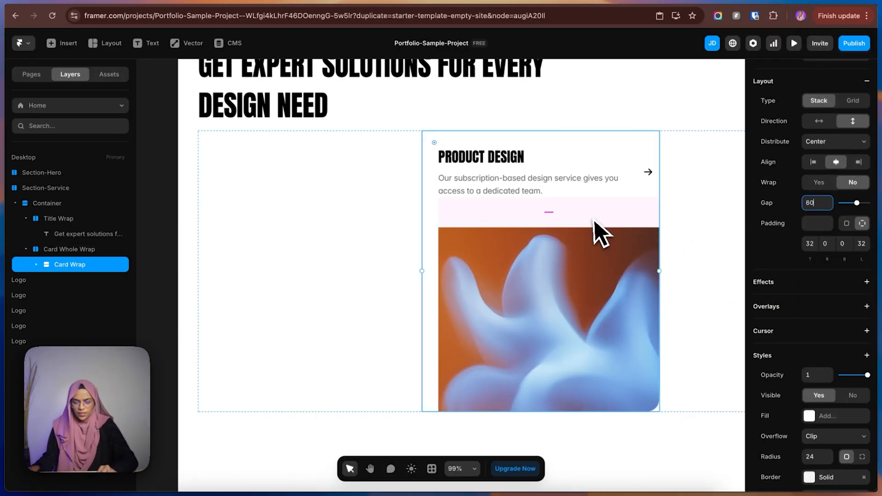
pyautogui.click(189, 274)
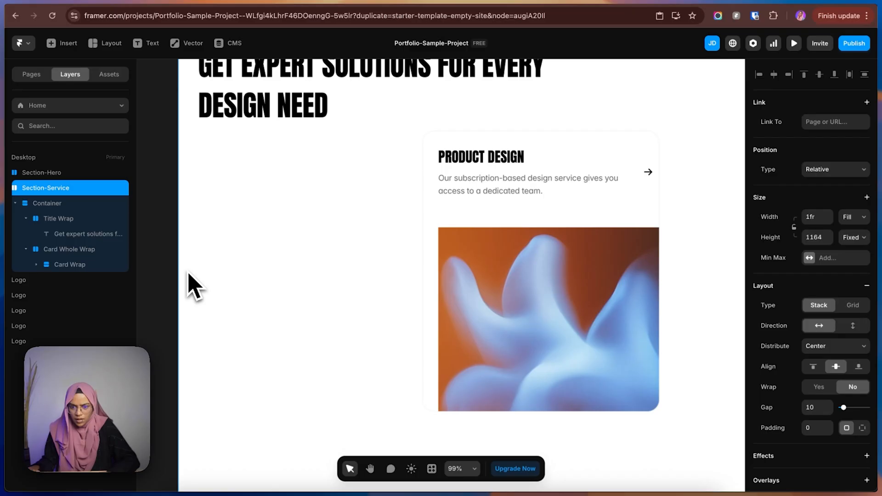
# Check the image corners on the Figma card and, in Framer, round only the card image's top-left corner with an individual radius.
pyautogui.click(768, 1)
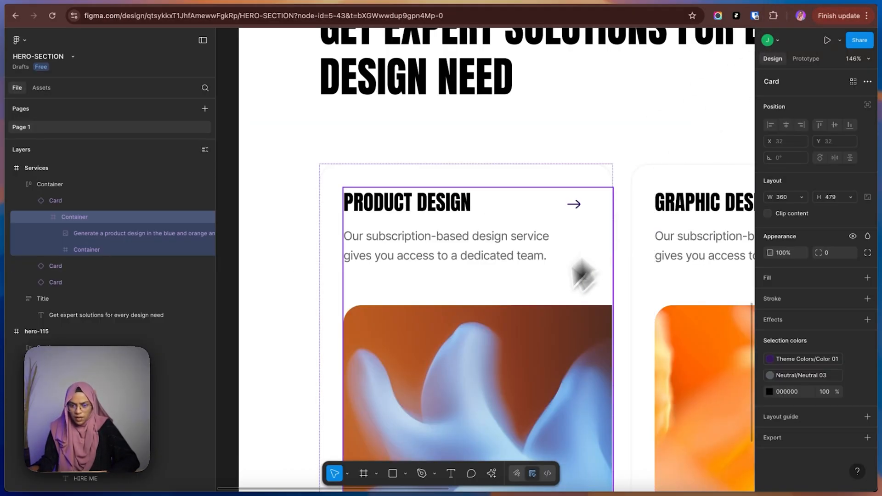
pyautogui.scroll(-4, 375, 331)
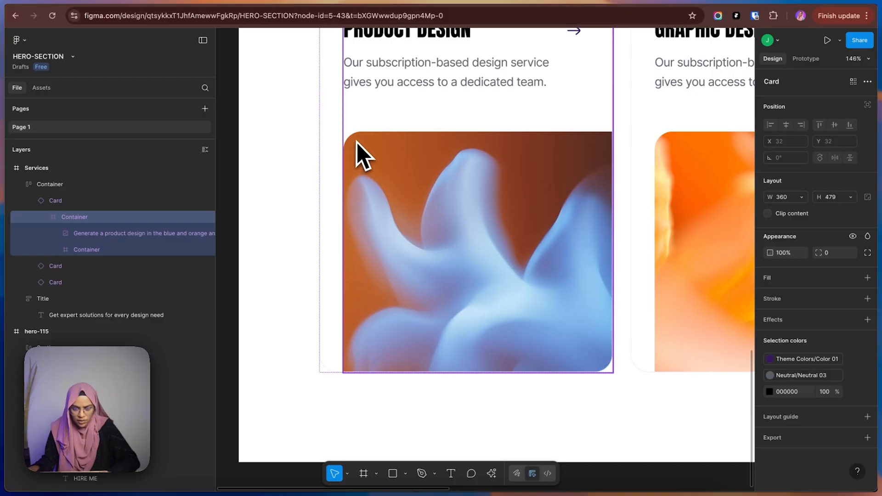
pyautogui.click(742, 3)
pyautogui.click(524, 298)
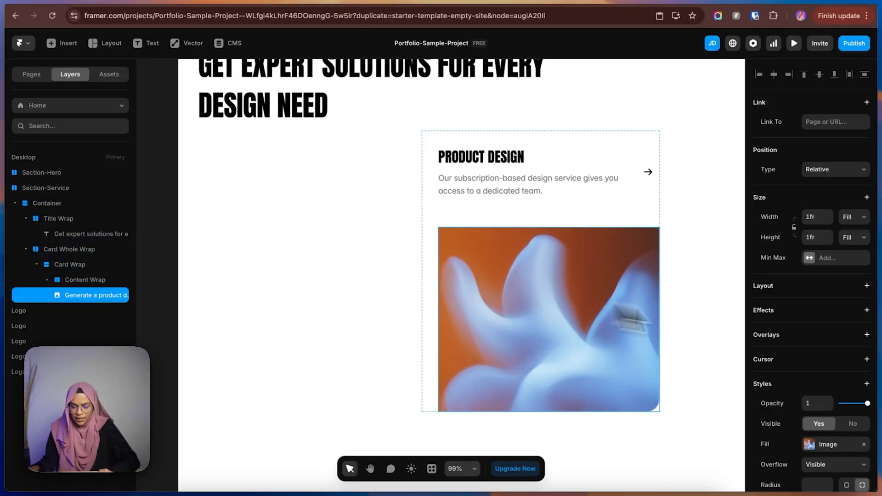
pyautogui.scroll(-5, 848, 409)
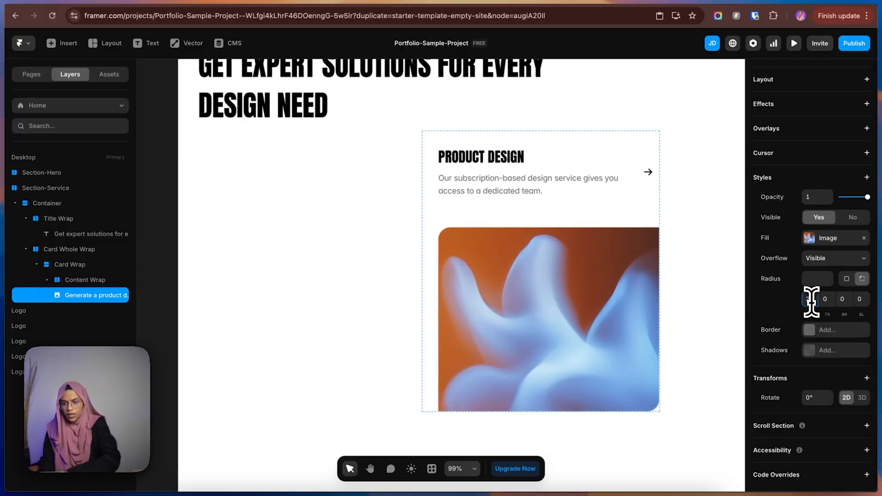
pyautogui.click(161, 277)
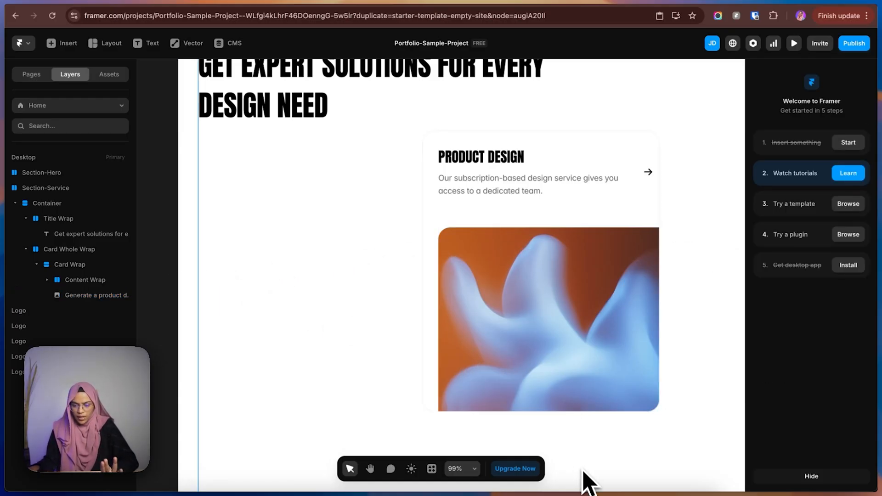
# Compare the finished Framer card with the Product Design card in Figma.
pyautogui.keyDown('ctrl'); pyautogui.scroll(-5, 543, 371); pyautogui.keyUp('ctrl')
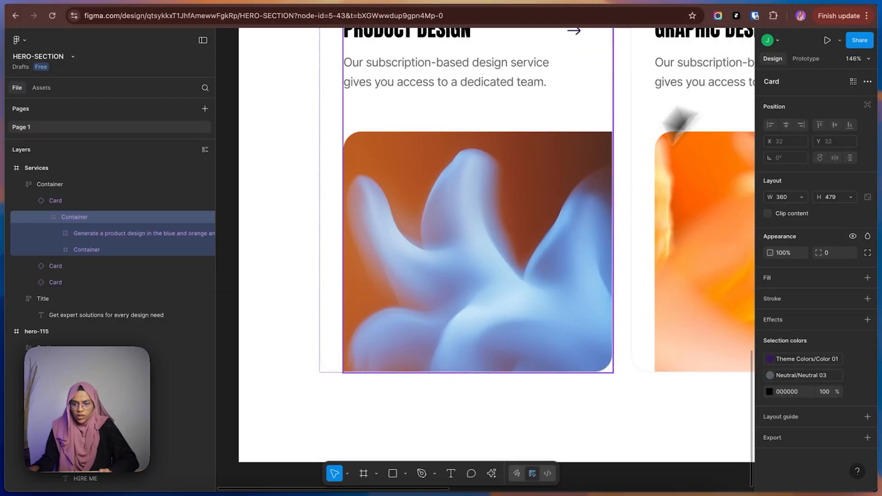
pyautogui.keyDown('ctrl'); pyautogui.scroll(5, 472, 325); pyautogui.keyUp('ctrl')
pyautogui.keyDown('ctrl'); pyautogui.scroll(-8, 479, 329); pyautogui.keyUp('ctrl')
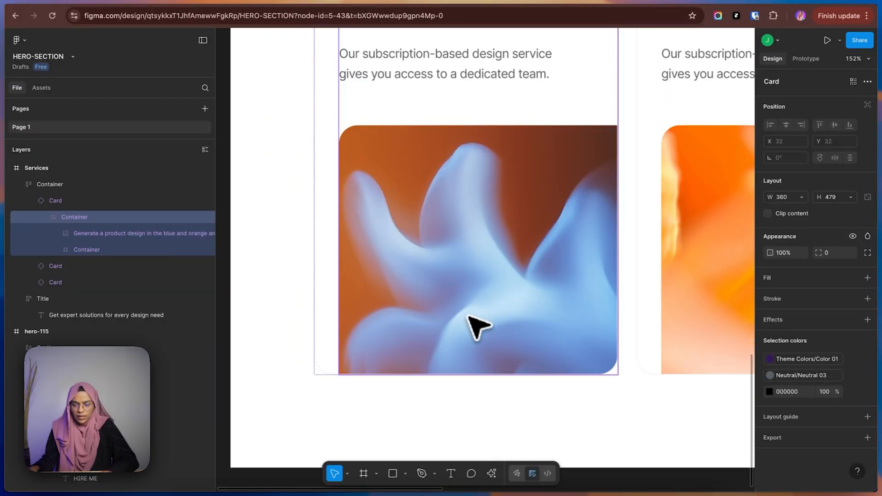
pyautogui.click(274, 246)
pyautogui.moveTo(454, 257); pyautogui.dragTo(353, 279)
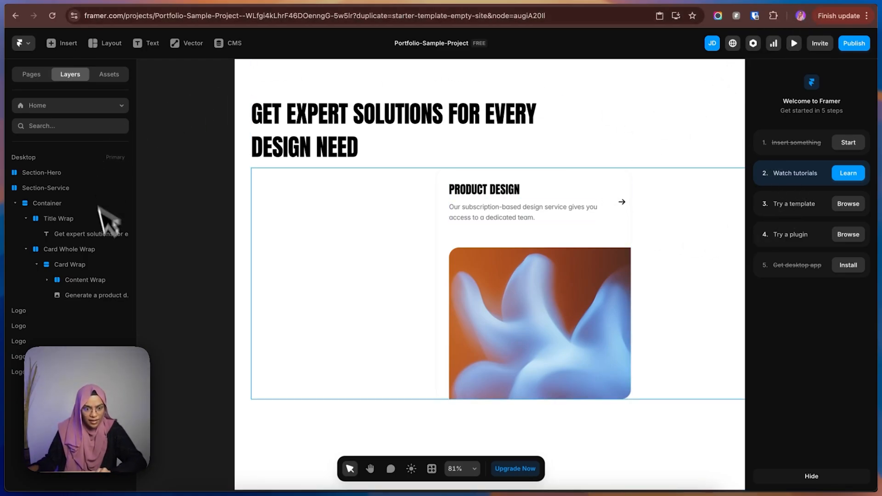
# Turn the Card Wrap into a component named Card Wrap and switch the editor to the light theme.
pyautogui.click(41, 267)
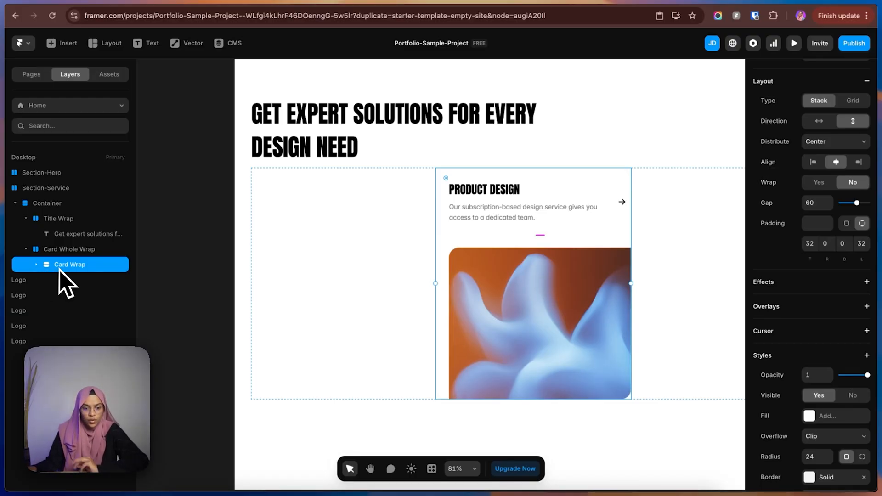
pyautogui.rightClick(59, 269)
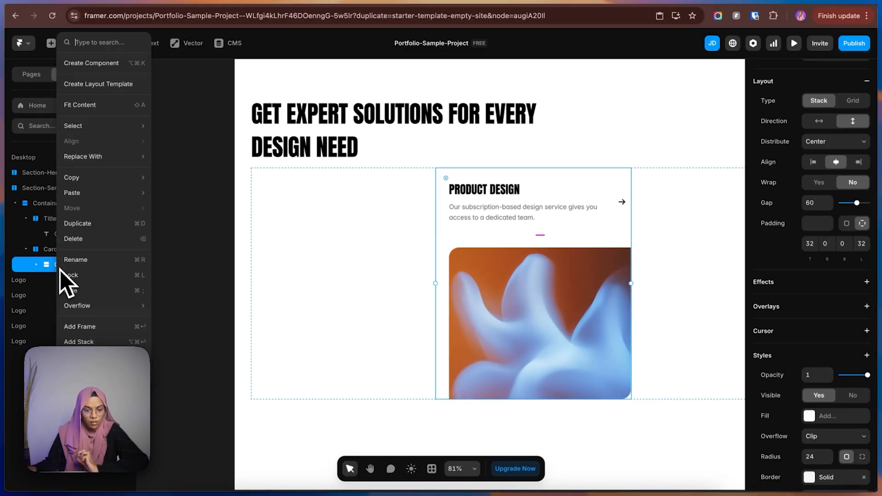
pyautogui.click(83, 64)
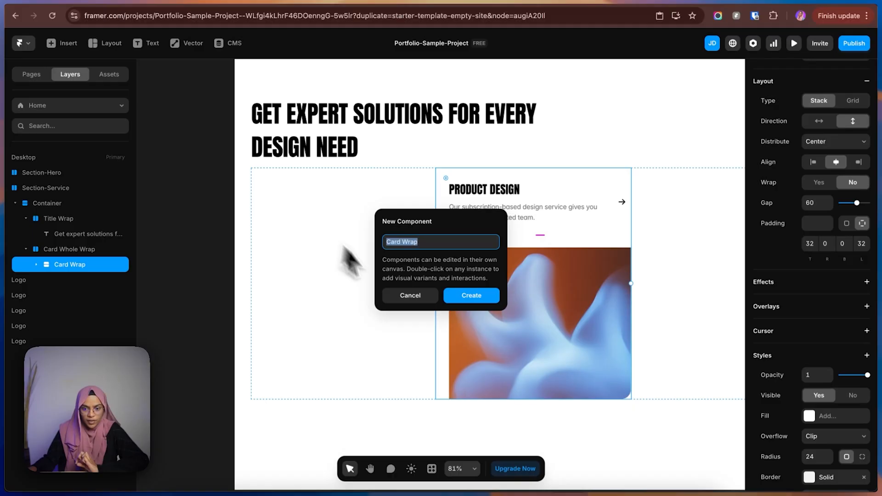
pyautogui.click(459, 296)
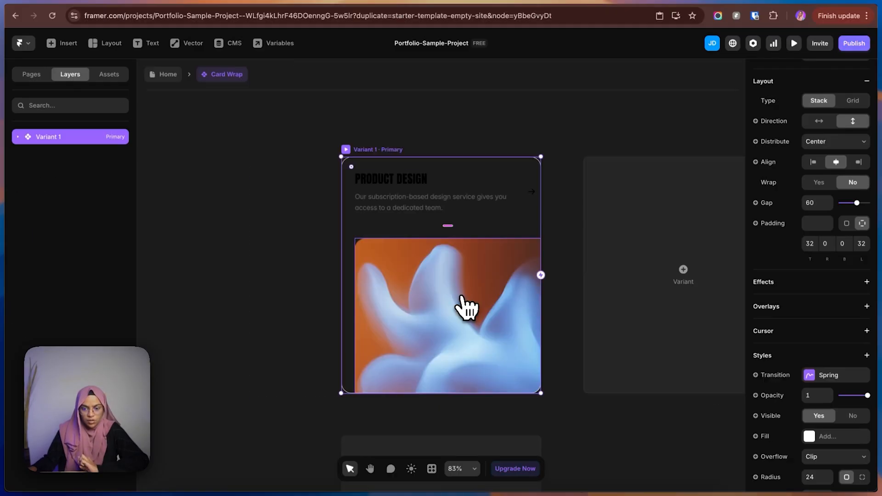
pyautogui.click(411, 468)
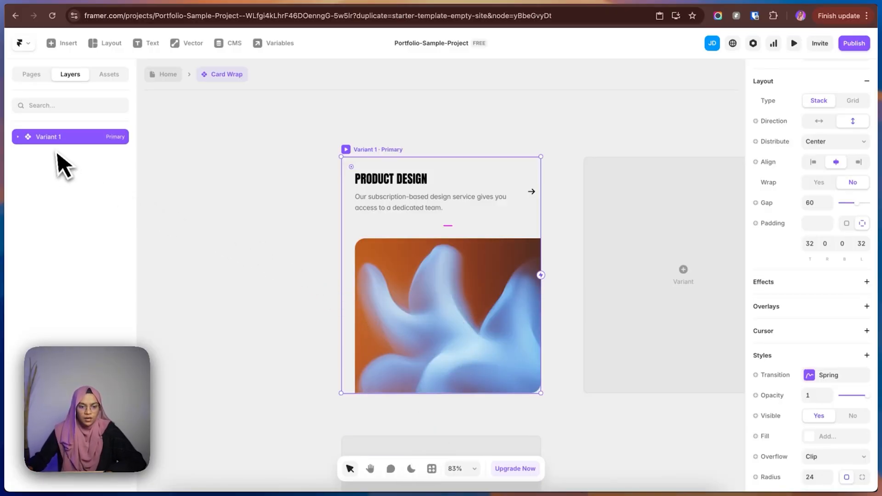
# Rename the component's primary variant as Desktop and keep it selected.
pyautogui.doubleClick(70, 138)
pyautogui.write('D')
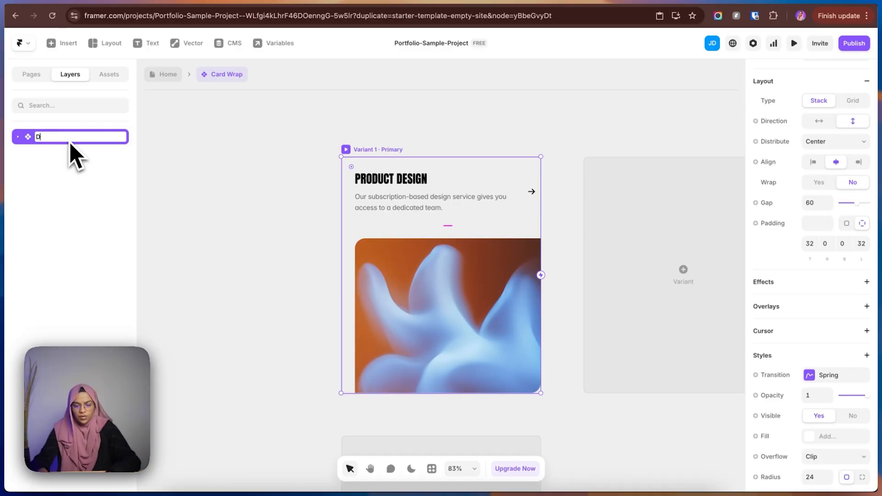
pyautogui.write('esktop')
pyautogui.press('Return')
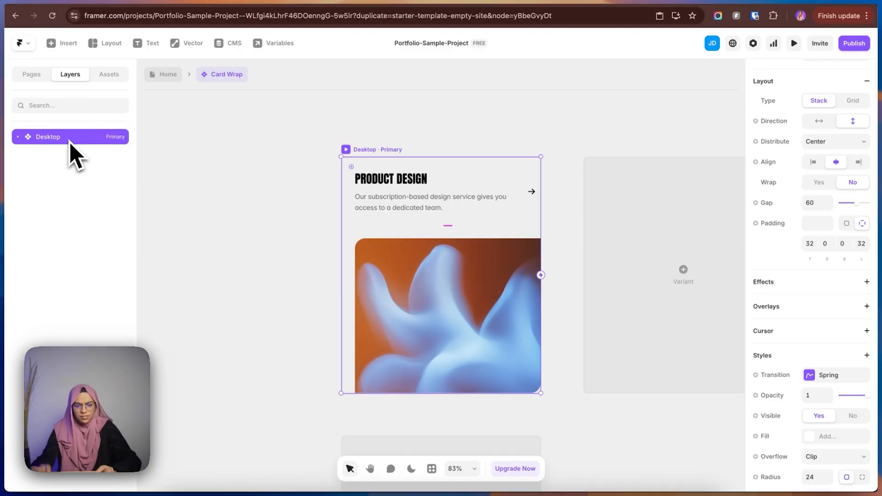
pyautogui.press('BackSpace')
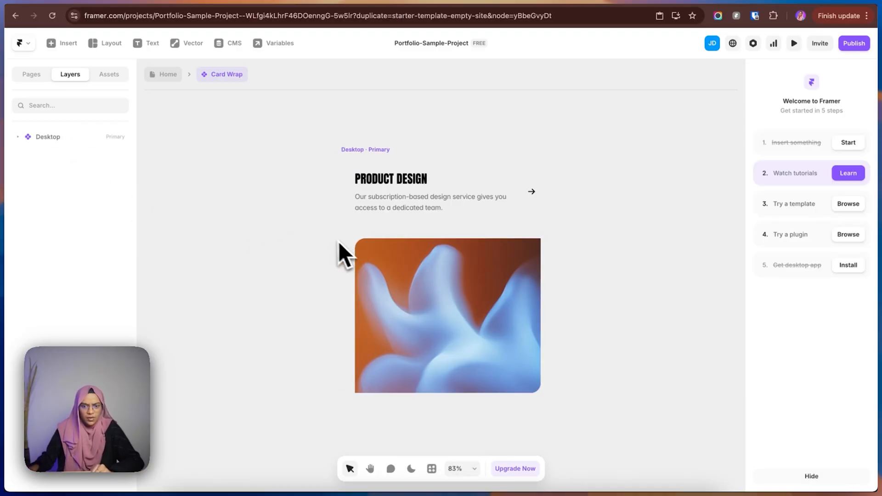
pyautogui.click(355, 149)
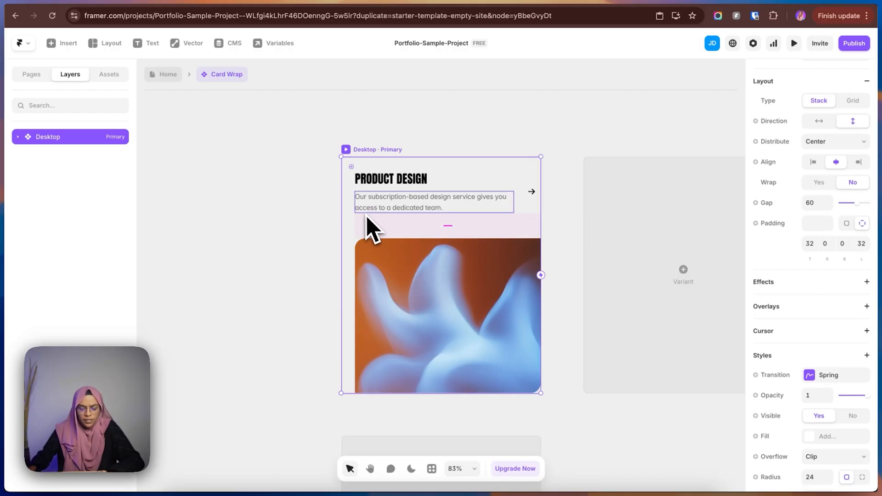
# Check the Product Design card's size in Figma and set the Desktop variant's width to 400 in Framer.
pyautogui.scroll(4, 808, 230)
pyautogui.scroll(1, 815, 230)
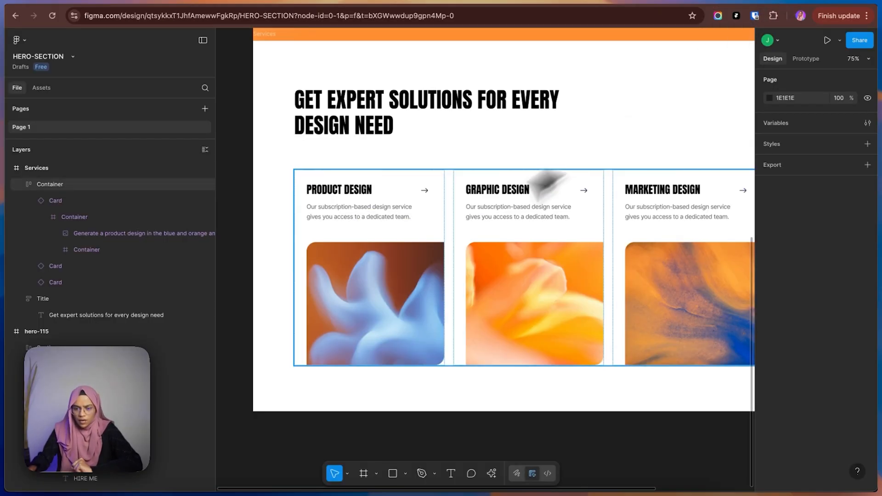
pyautogui.click(423, 275)
pyautogui.click(423, 275)
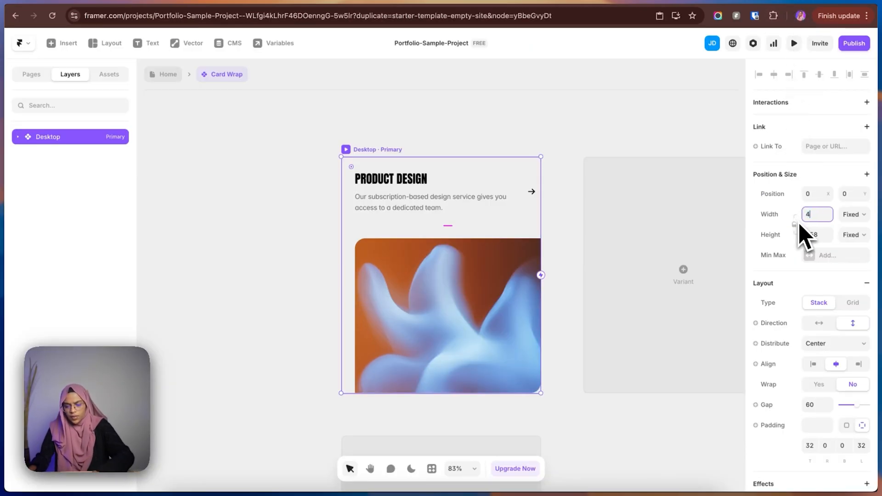
pyautogui.click(276, 350)
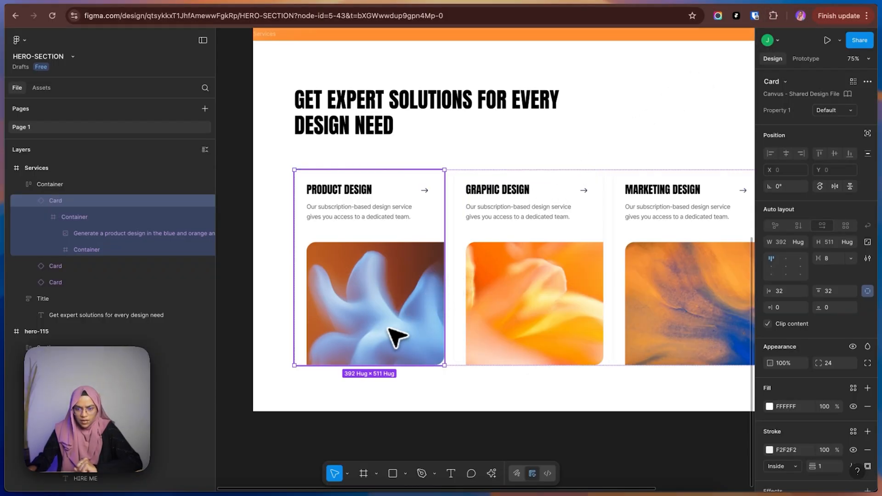
# Check the Product Design card's image in Figma and set the card image to a fixed height of 320 in Framer.
pyautogui.click(397, 338)
pyautogui.click(397, 338)
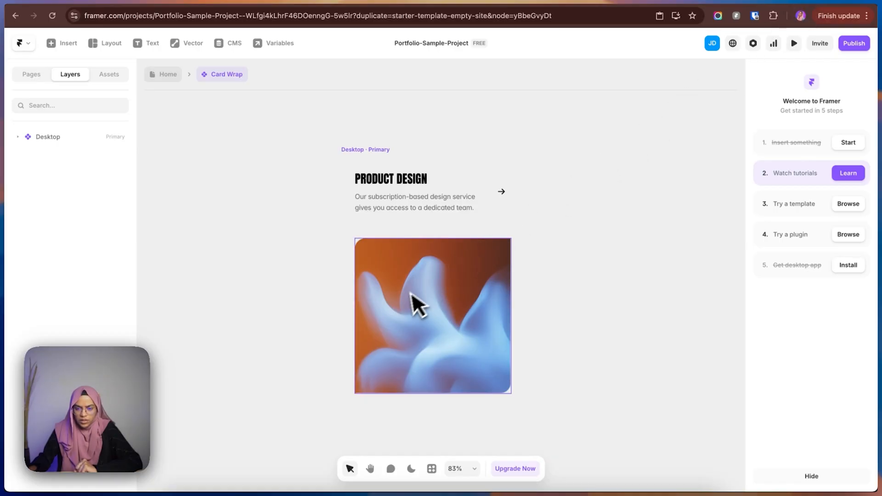
pyautogui.click(418, 305)
pyautogui.press('Escape')
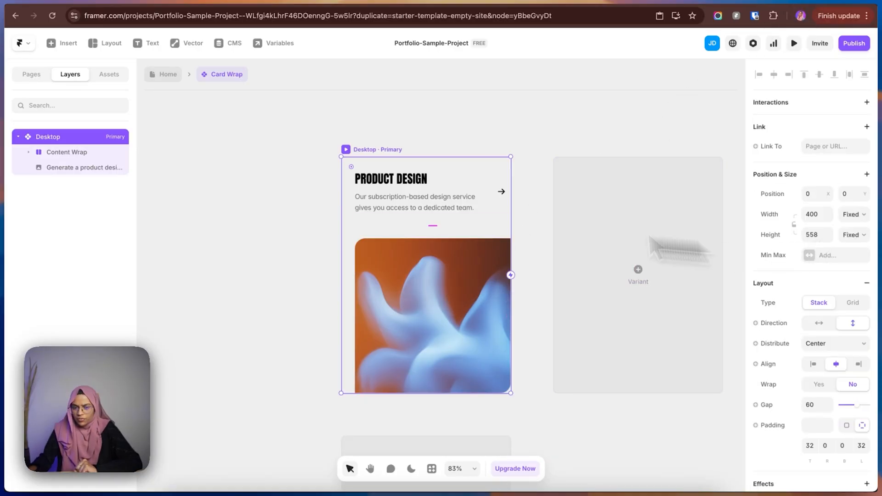
pyautogui.click(62, 169)
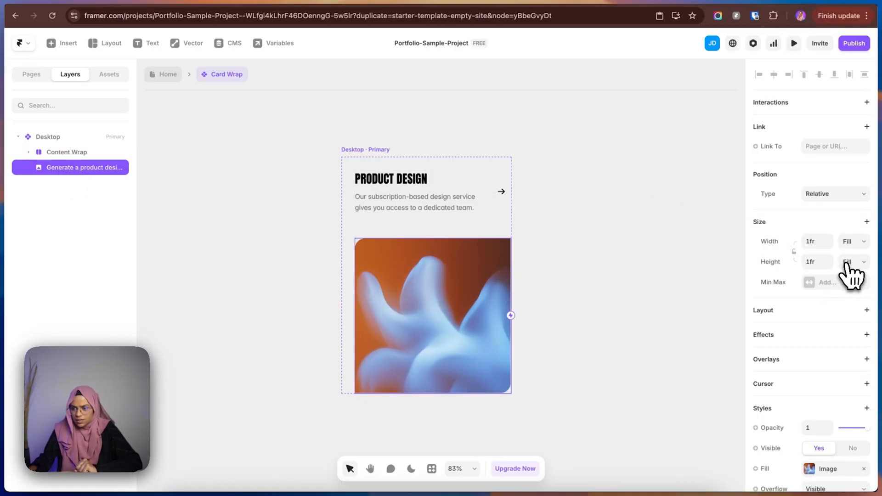
pyautogui.click(850, 262)
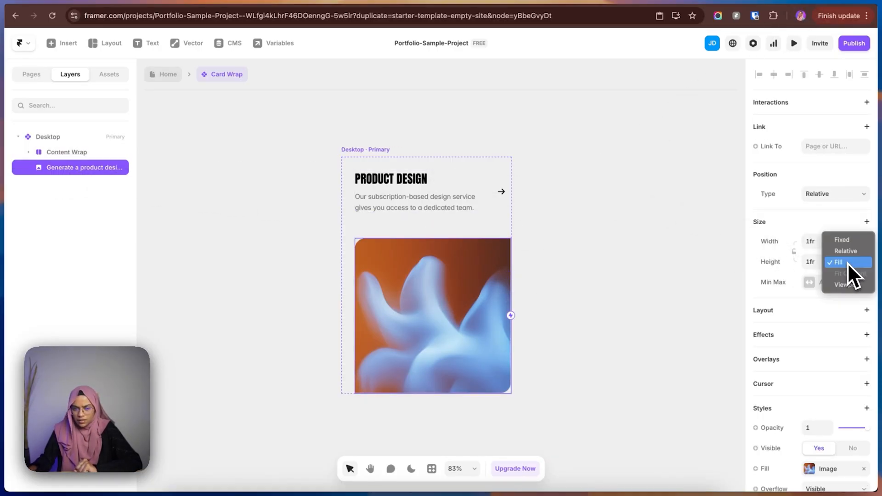
pyautogui.click(843, 240)
pyautogui.click(815, 261)
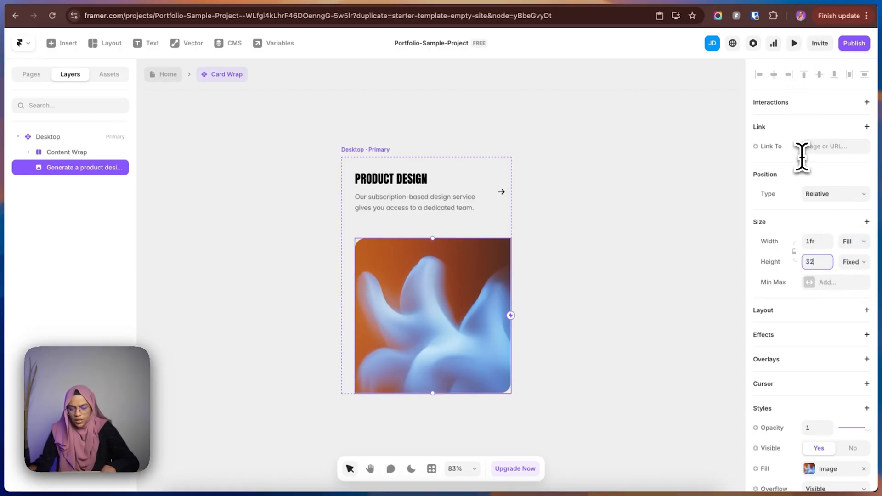
pyautogui.write('320')
pyautogui.press('Return')
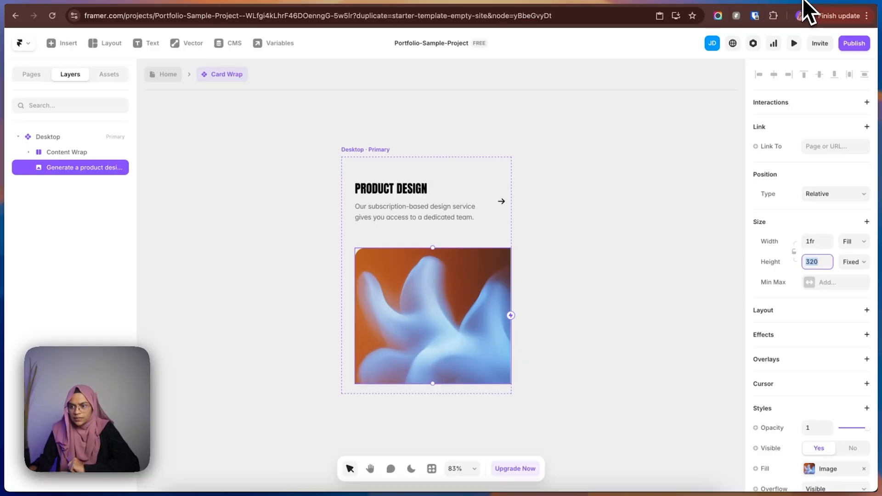
# Set the Desktop variant's height to Fit Content and collapse its Content Wrap layer.
pyautogui.click(54, 140)
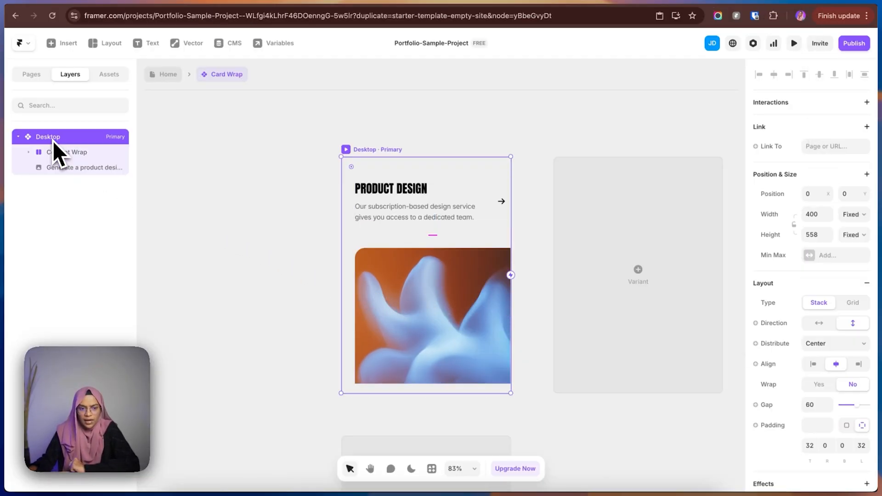
pyautogui.click(854, 235)
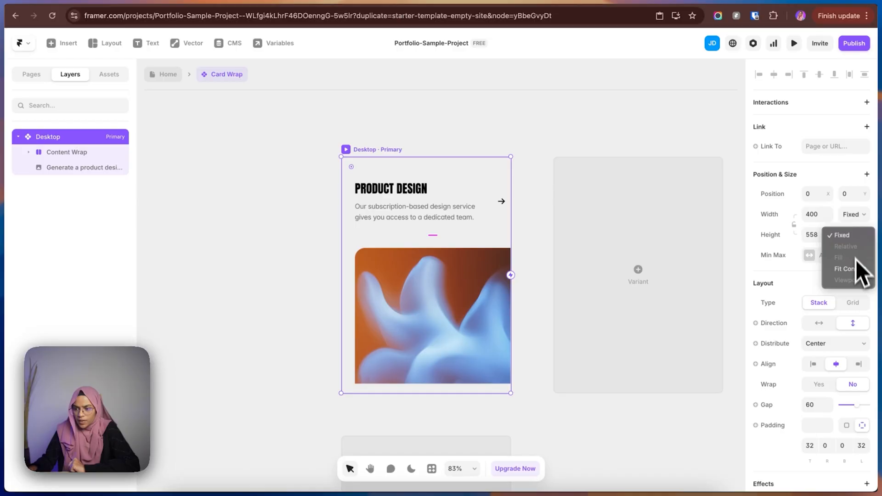
pyautogui.click(856, 274)
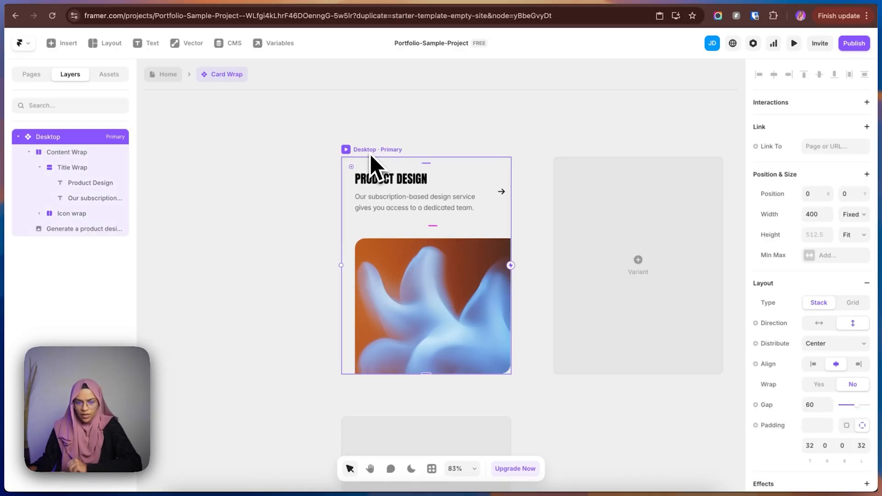
pyautogui.click(28, 152)
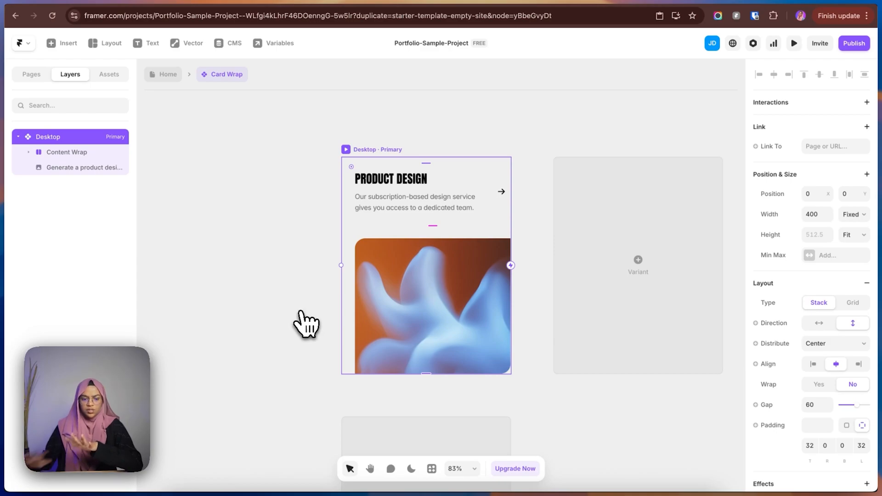
# Create a component variable named Title from the Product Design heading's text content.
pyautogui.click(404, 182)
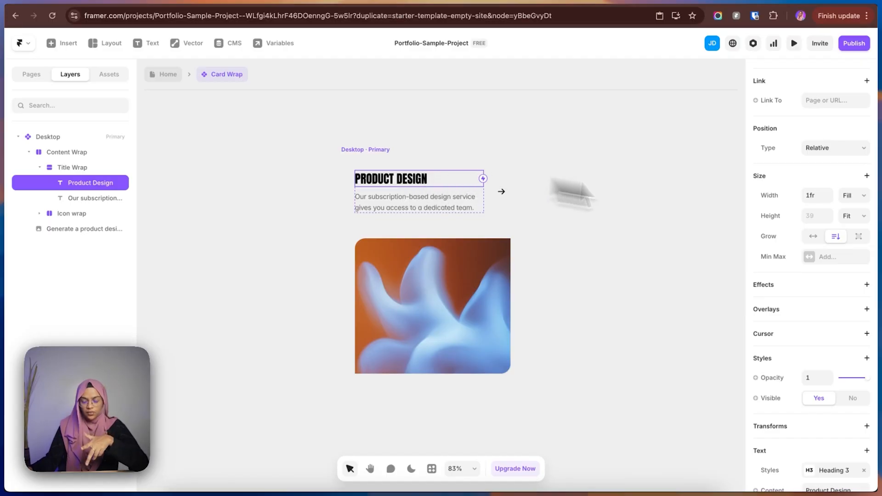
pyautogui.scroll(-3, 850, 400)
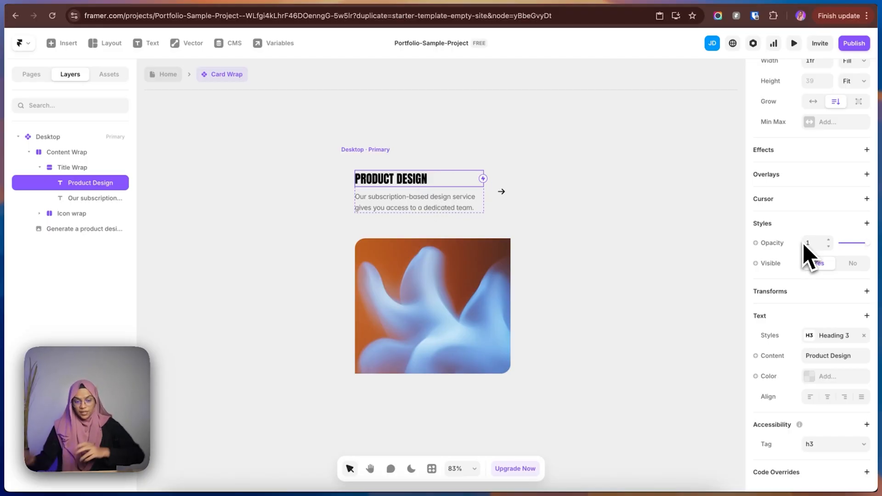
pyautogui.click(776, 357)
pyautogui.moveTo(781, 373)
pyautogui.click(723, 375)
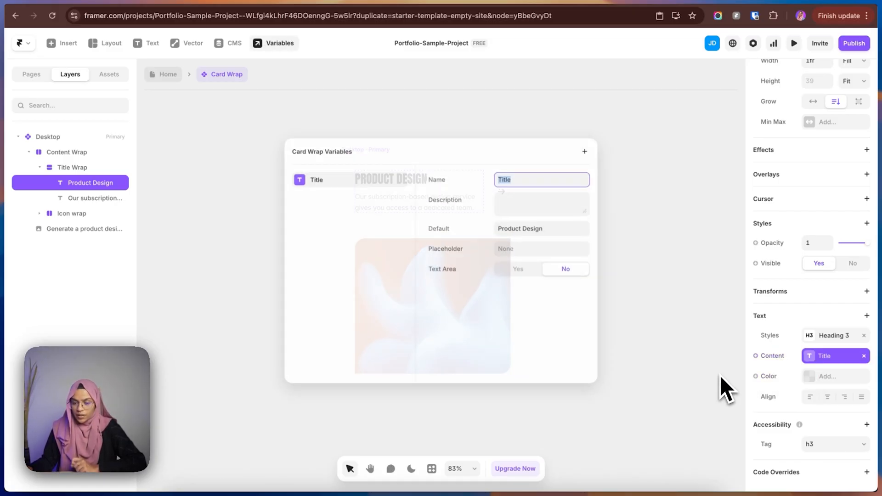
pyautogui.click(678, 233)
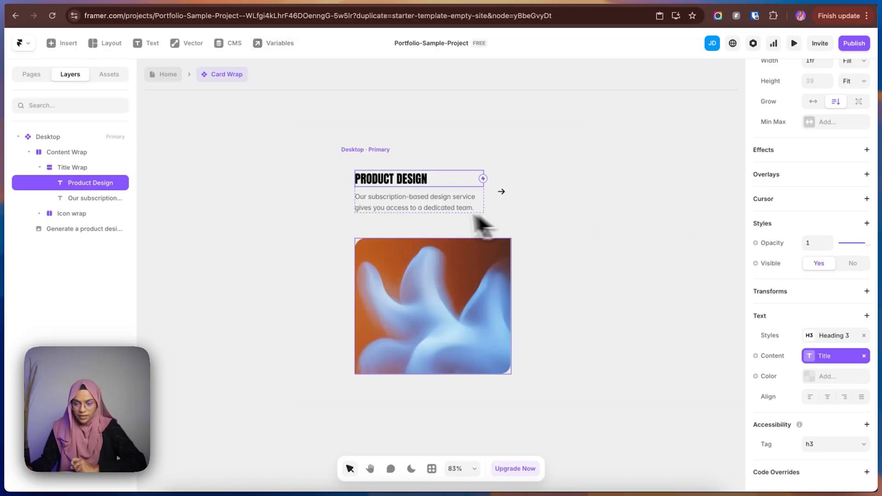
# Create a component variable from the card paragraph's text content and name it Description.
pyautogui.click(428, 207)
pyautogui.scroll(-4, 839, 371)
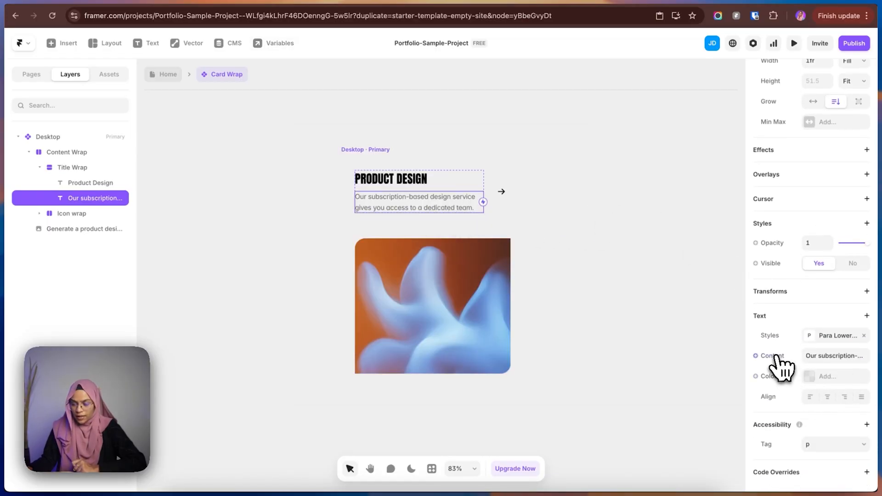
pyautogui.click(776, 358)
pyautogui.moveTo(782, 376)
pyautogui.click(724, 380)
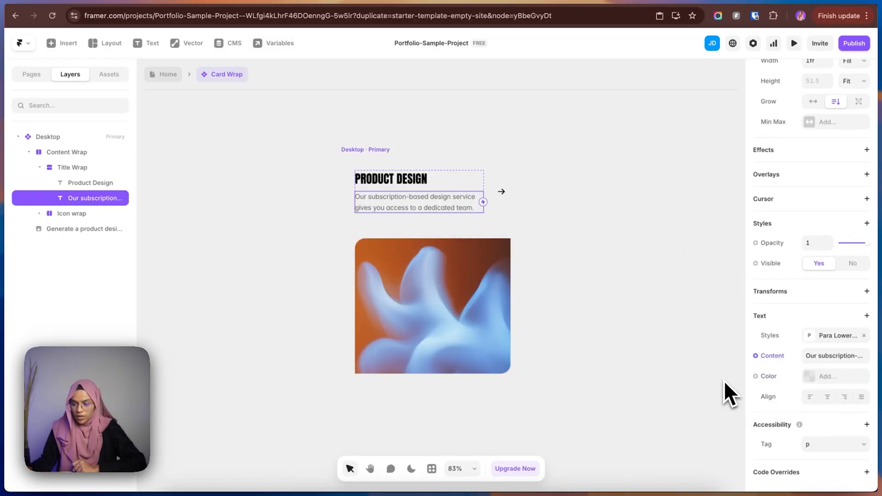
pyautogui.write('De')
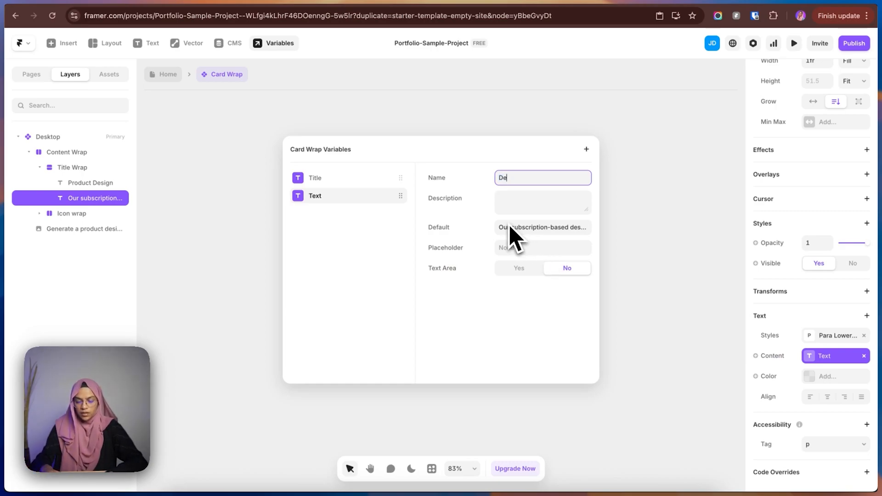
pyautogui.write('scription')
pyautogui.click(626, 295)
# Create an image variable from the card image's fill and collapse the Title Wrap layer.
pyautogui.click(445, 302)
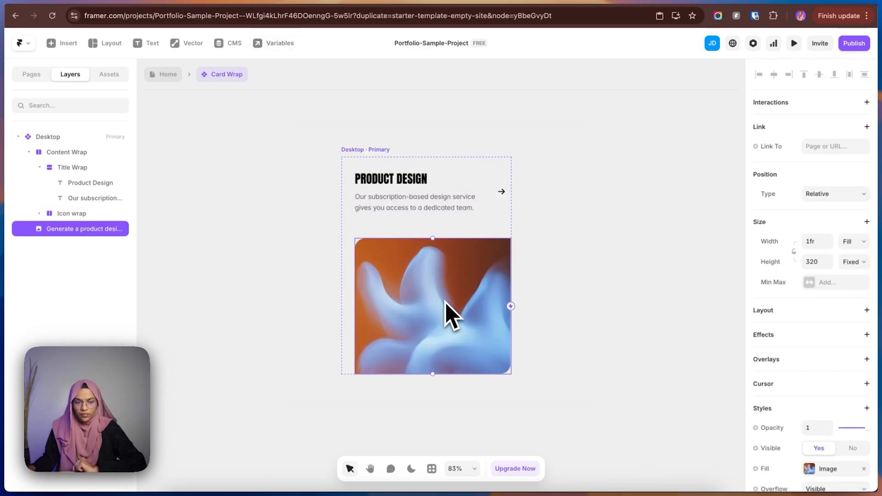
pyautogui.scroll(-5, 804, 428)
pyautogui.click(765, 325)
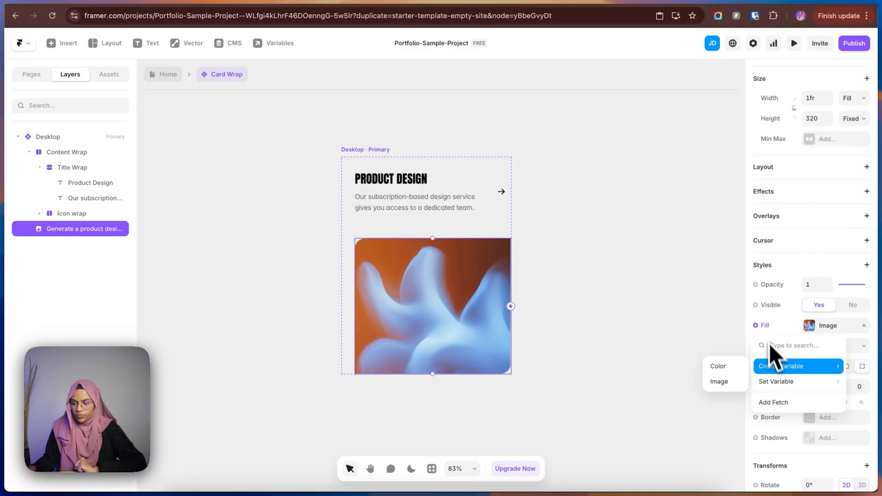
pyautogui.click(727, 381)
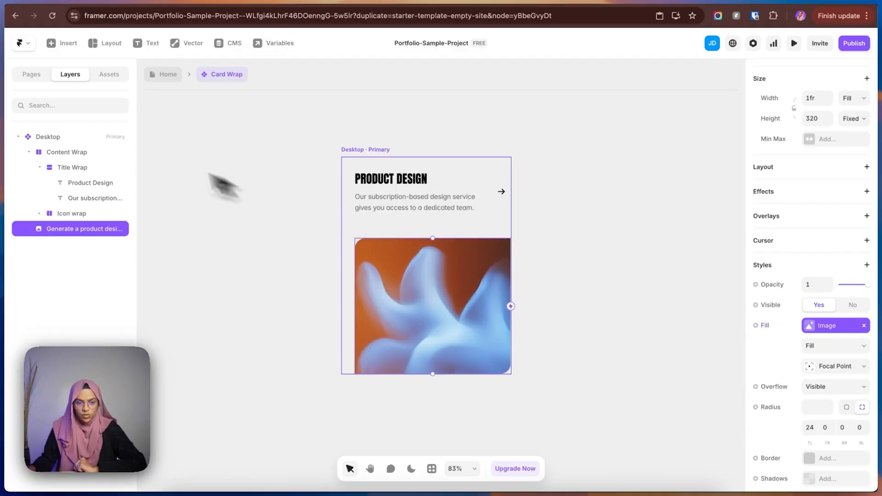
pyautogui.click(39, 167)
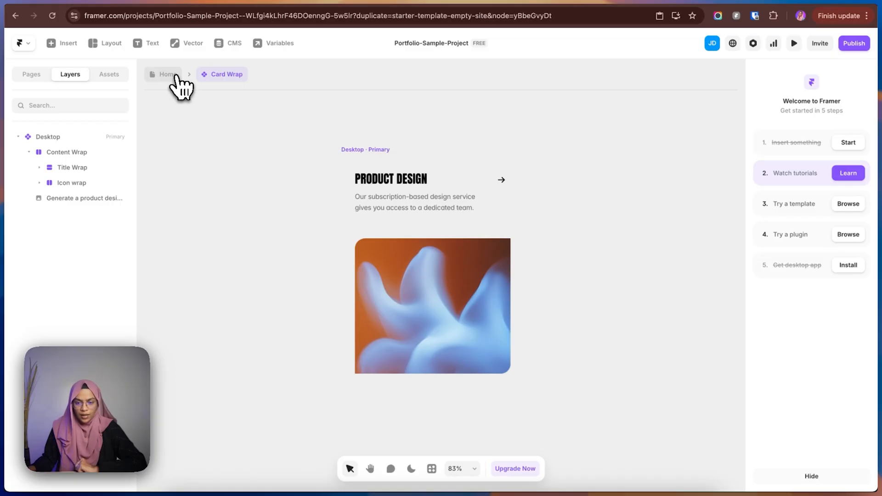
# Return to the Home page and duplicate the Card Wrap twice inside Card Whole Wrap.
pyautogui.click(176, 77)
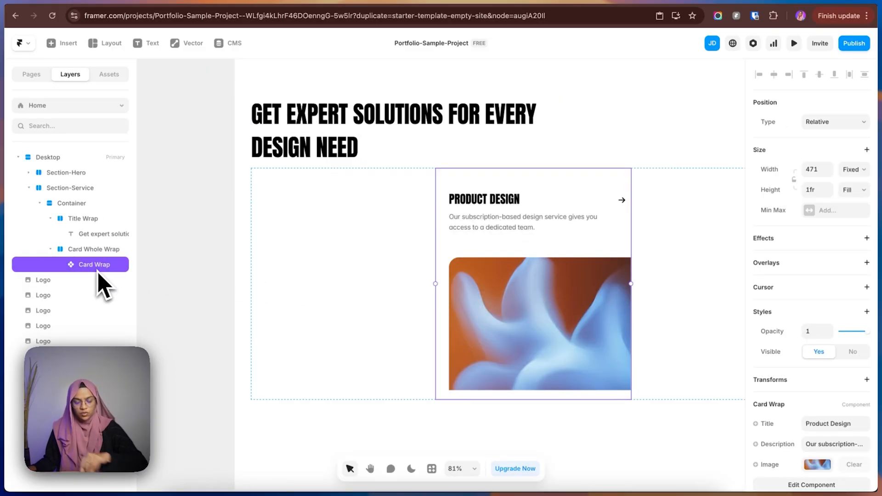
pyautogui.press('super+d')
pyautogui.press('super+d')
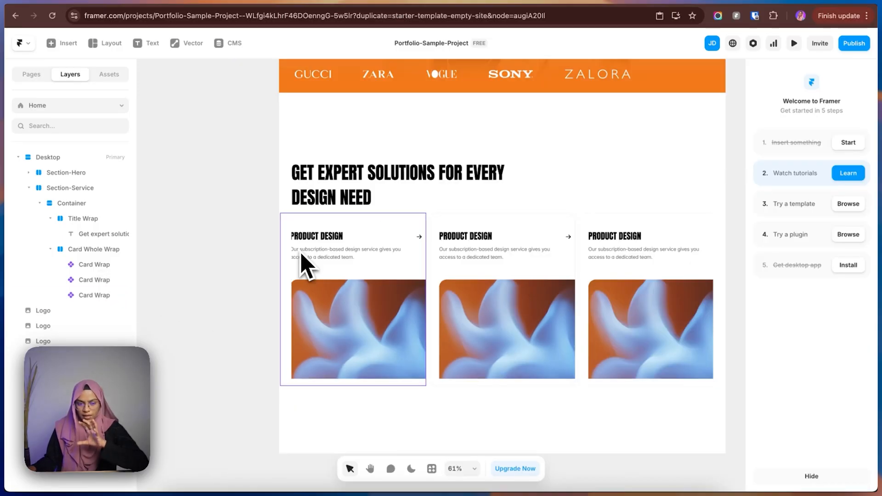
# Set the width of all three Card Wrap instances to Fill and deselect them.
pyautogui.click(73, 266)
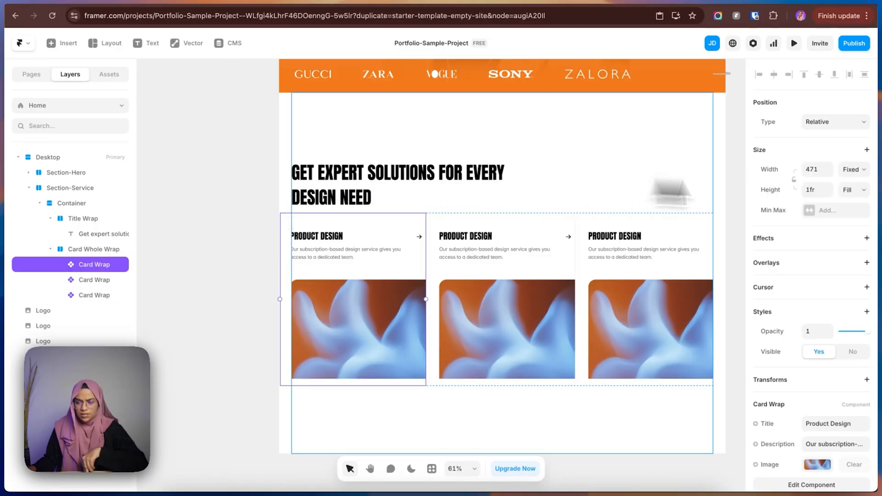
pyautogui.keyDown('shift'); pyautogui.click(101, 299); pyautogui.keyUp('shift')
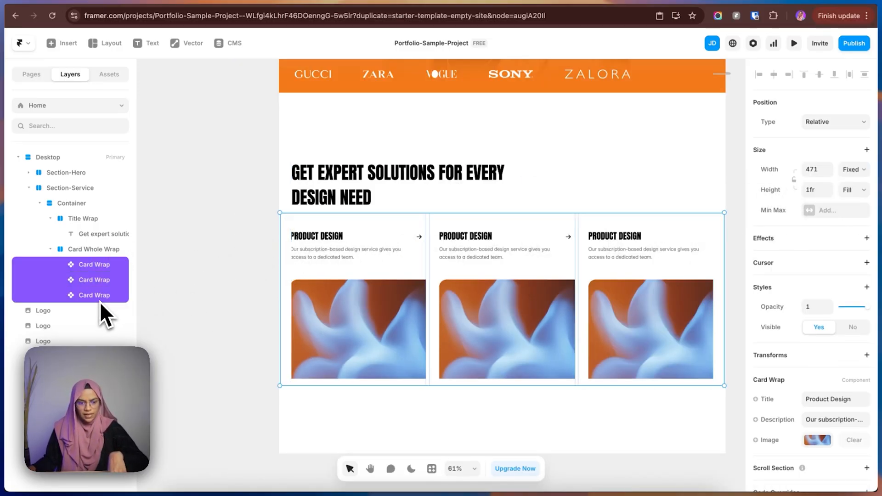
pyautogui.click(850, 173)
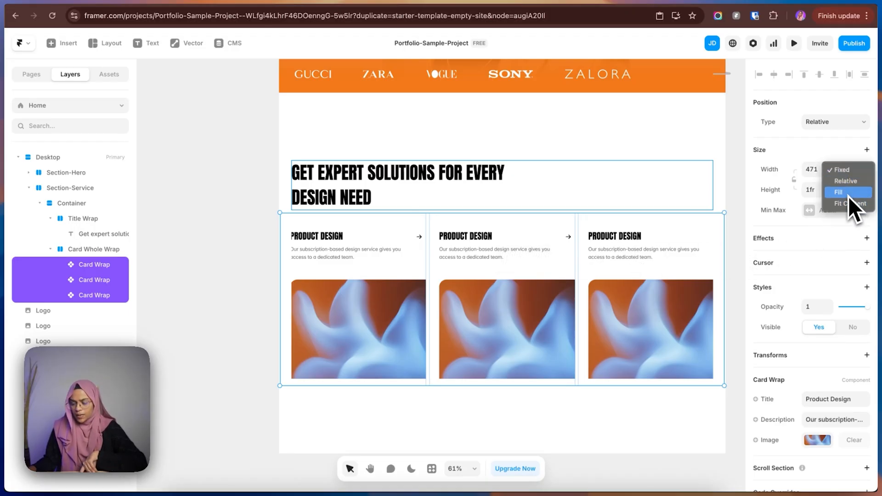
pyautogui.click(848, 196)
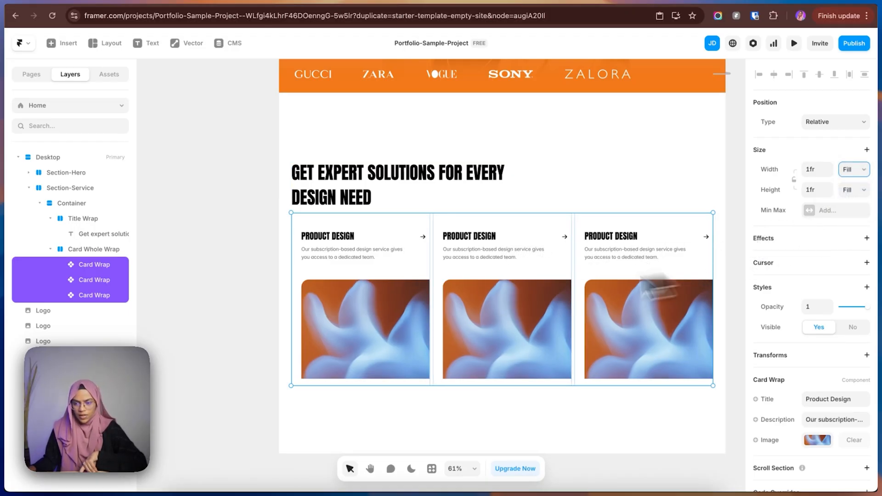
pyautogui.click(243, 298)
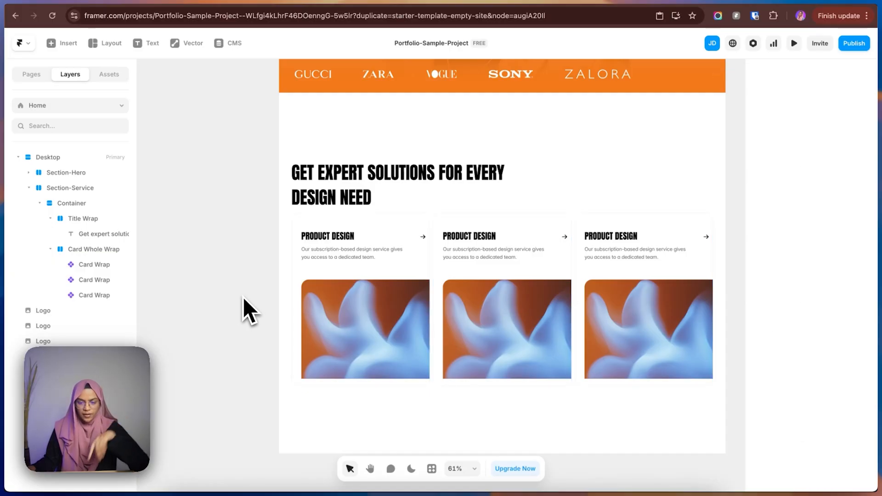
# Check the spacing between heading and cards in Figma and set the Services Container's gap to 100 in Framer.
pyautogui.click(771, 2)
pyautogui.click(415, 162)
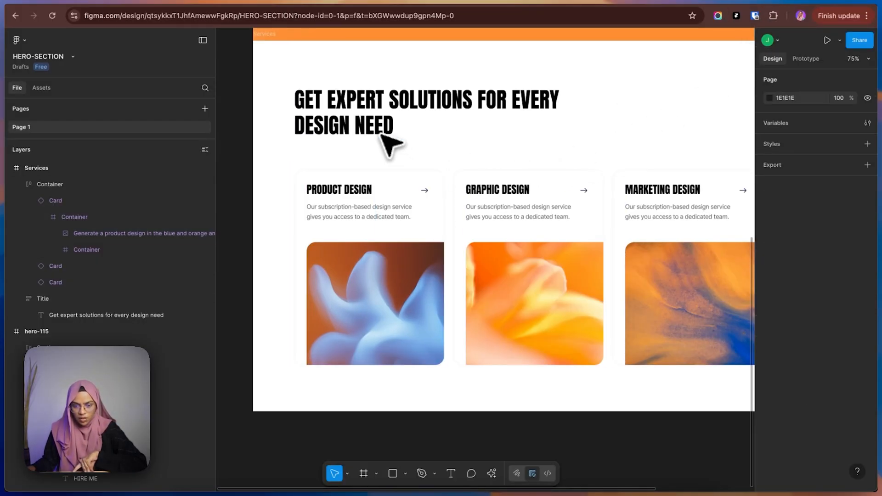
pyautogui.click(794, 3)
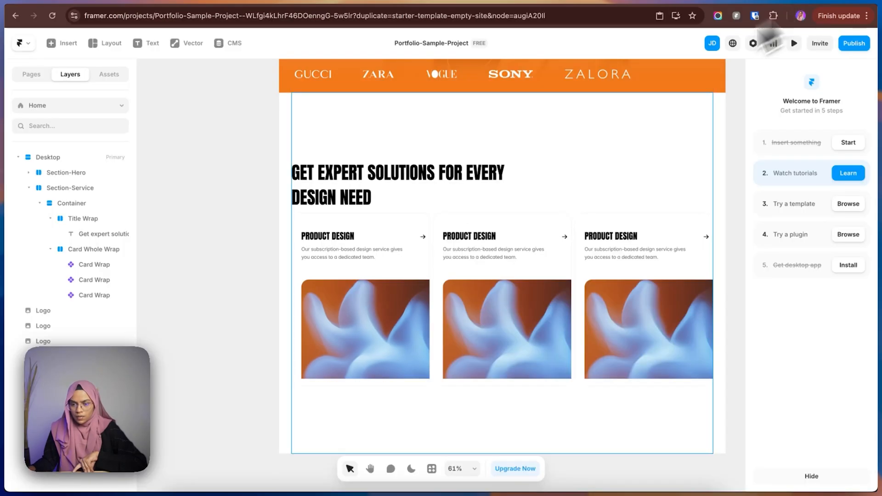
pyautogui.click(501, 213)
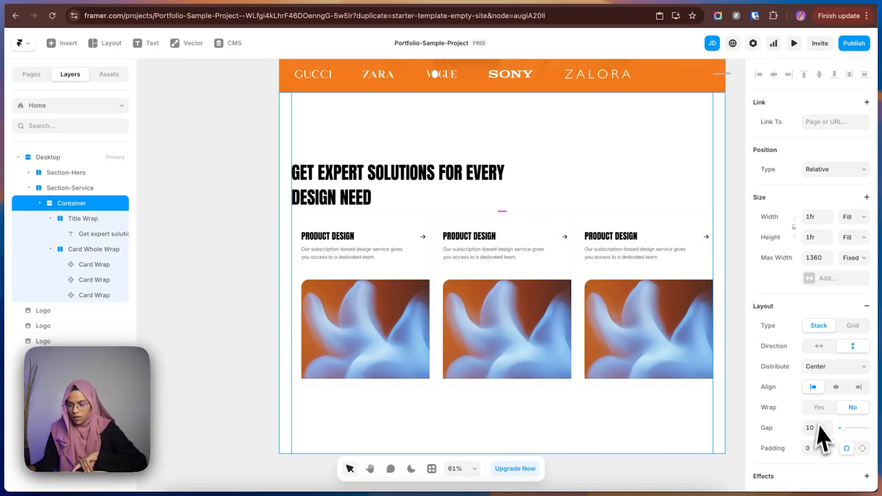
pyautogui.click(814, 427)
pyautogui.write('70')
pyautogui.press('Return')
pyautogui.write('100')
pyautogui.press('Return')
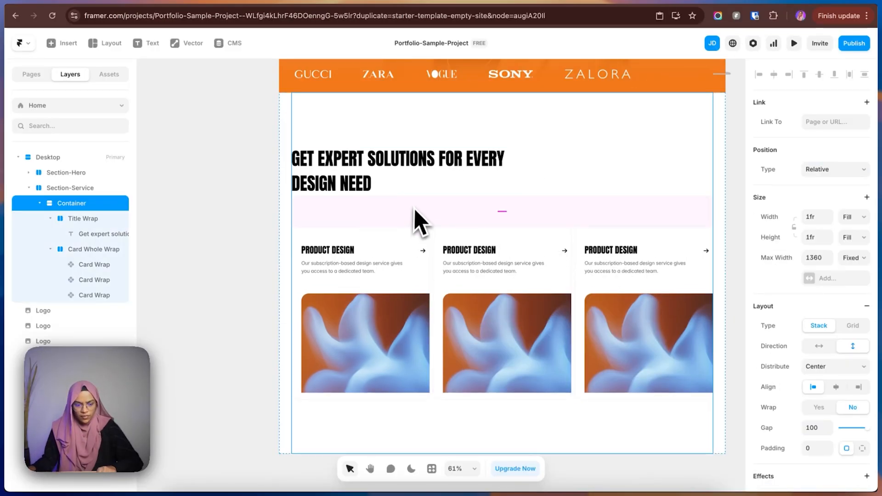
# Set the gap between the cards in Card Whole Wrap to 24 and deselect it.
pyautogui.scroll(3, 437, 299)
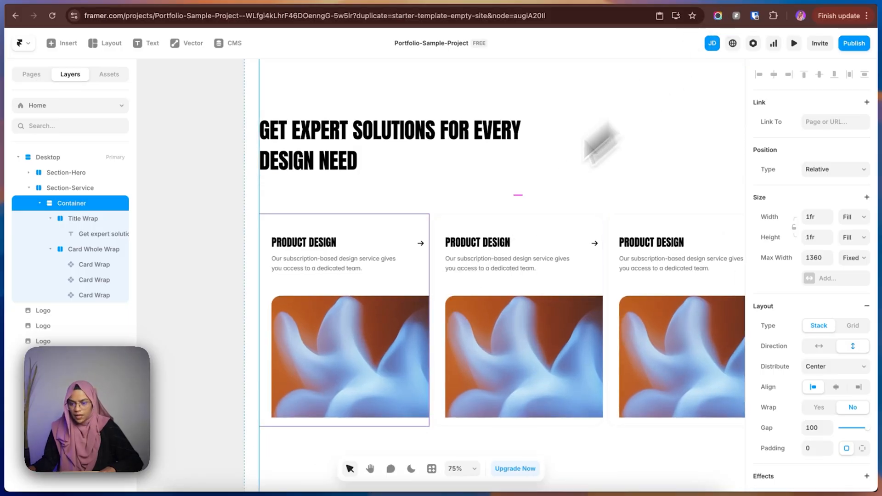
pyautogui.scroll(3, 414, 291)
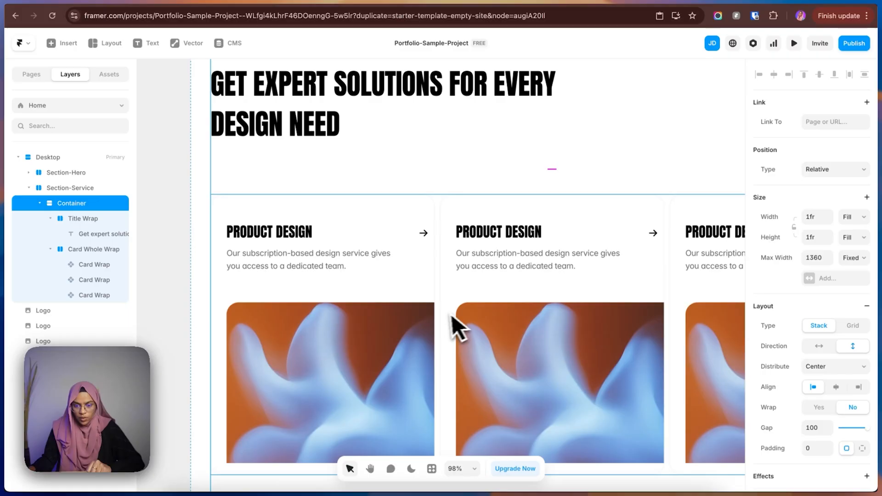
pyautogui.click(85, 248)
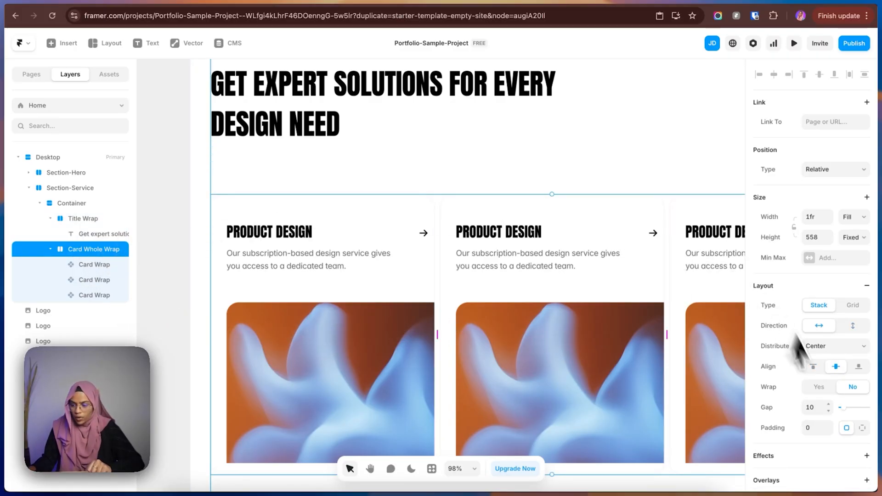
pyautogui.click(814, 408)
pyautogui.write('24')
pyautogui.press('Return')
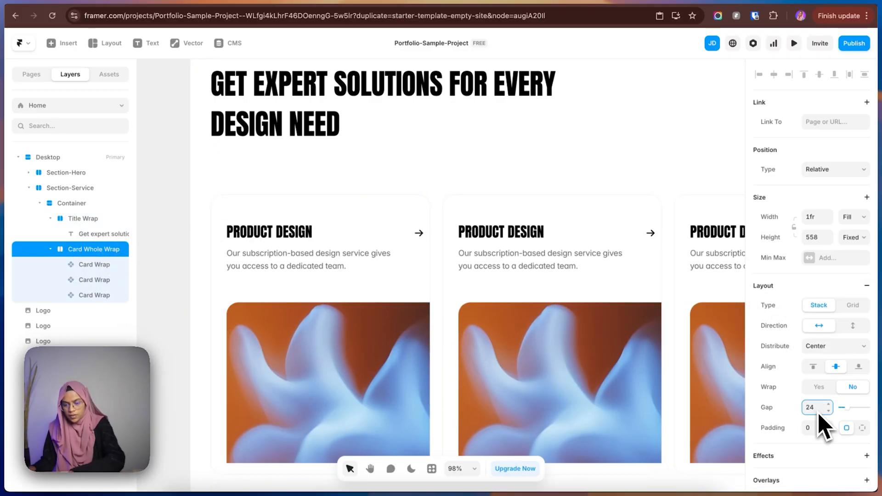
pyautogui.click(174, 305)
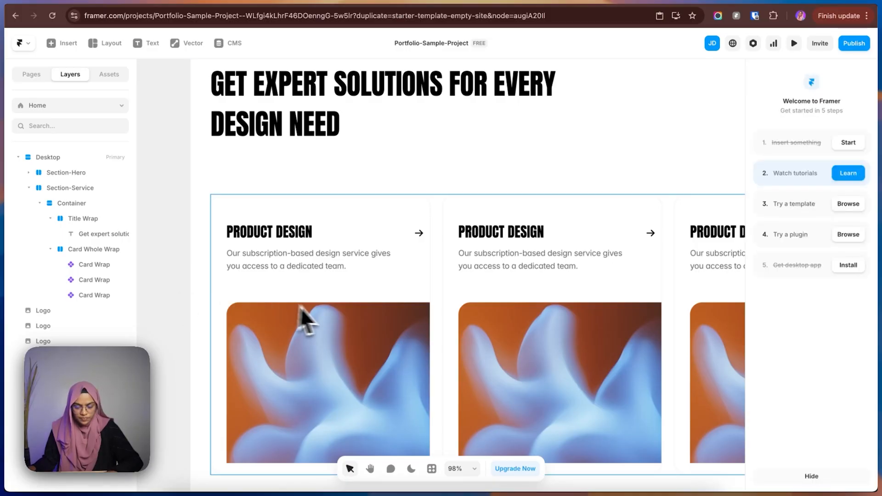
# Change the Title variable of the middle Card Wrap instance to "Graphic Design".
pyautogui.scroll(-5, 317, 313)
pyautogui.scroll(-2, 327, 310)
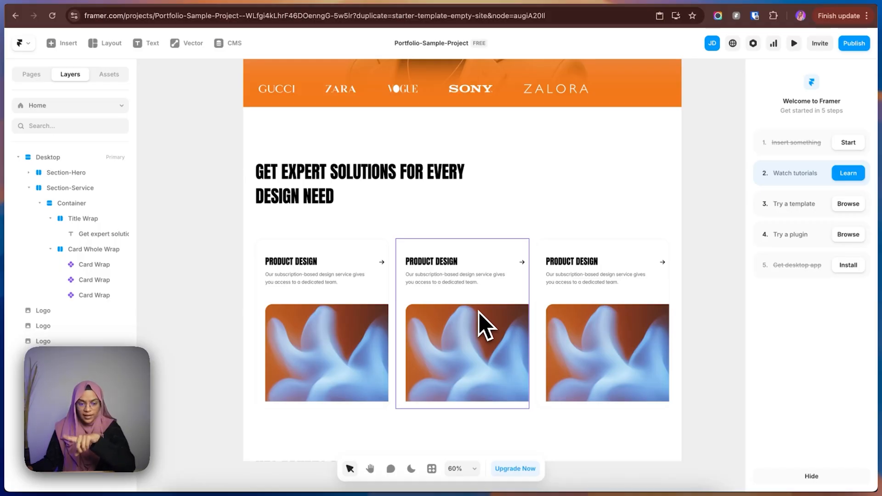
pyautogui.click(486, 325)
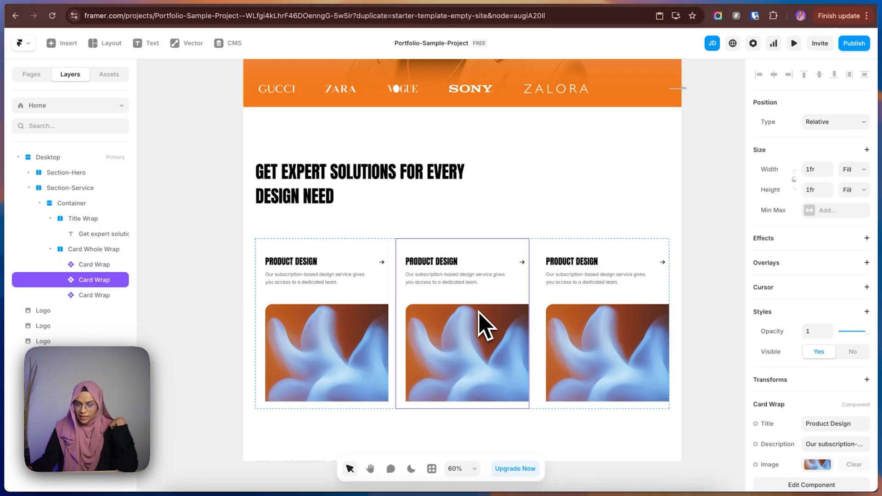
pyautogui.scroll(-2, 833, 430)
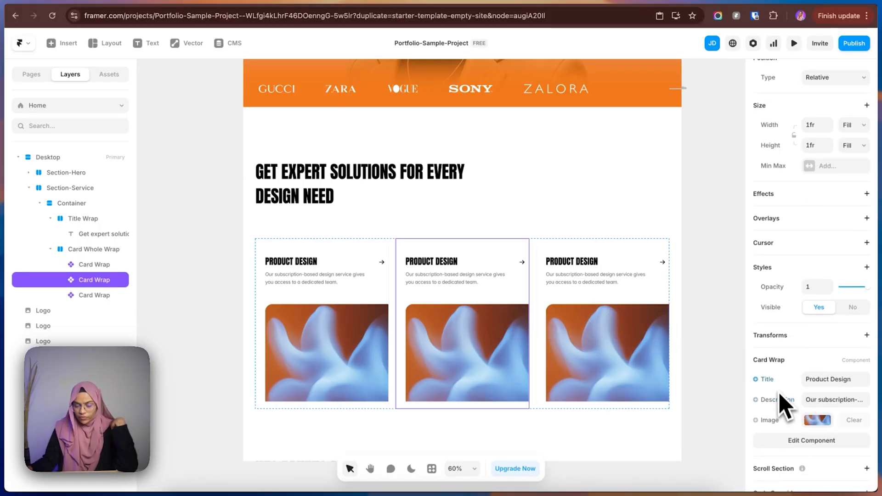
pyautogui.click(832, 380)
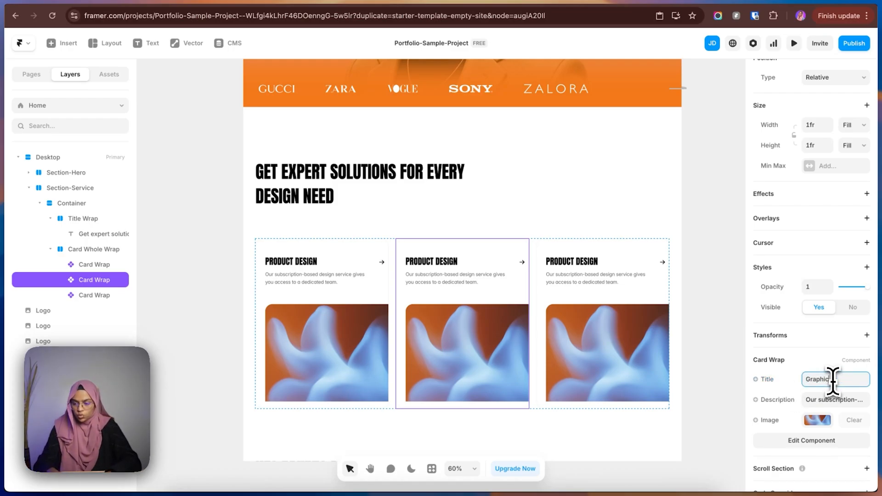
pyautogui.write('Graphic Design')
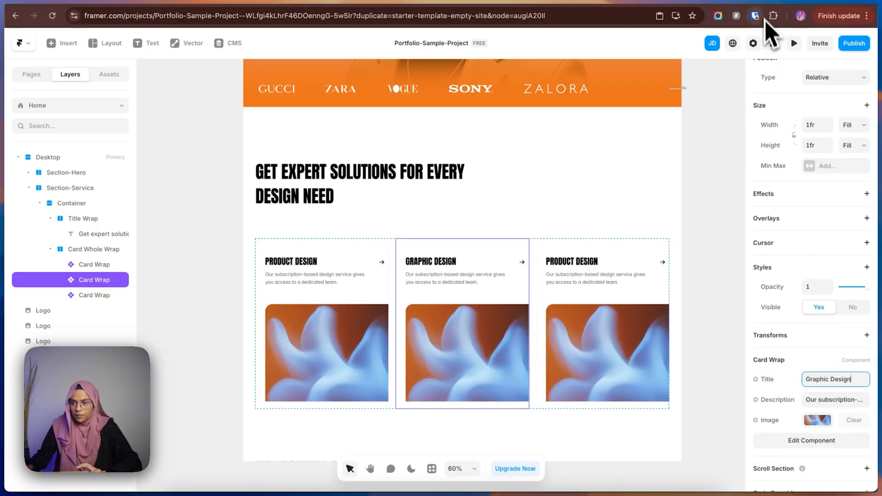
# Change the Title variable of the third Card Wrap instance to "Marketing Design".
pyautogui.click(768, 1)
pyautogui.click(806, 2)
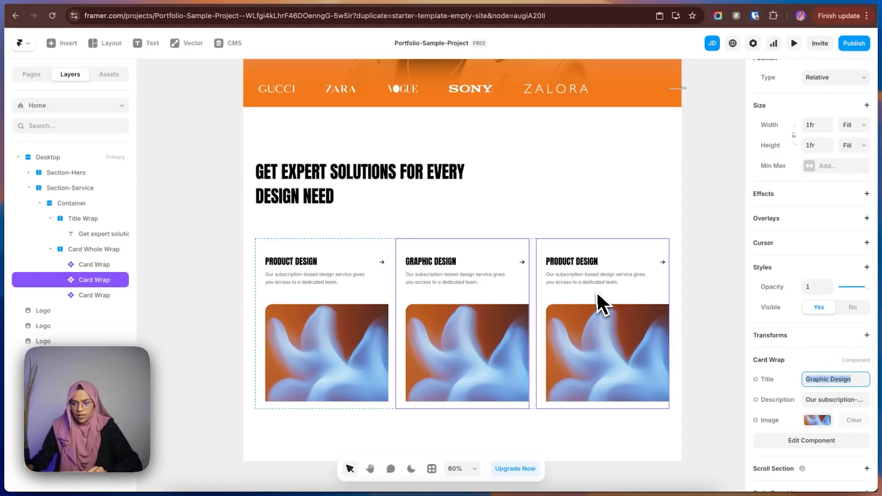
pyautogui.click(597, 291)
pyautogui.doubleClick(820, 423)
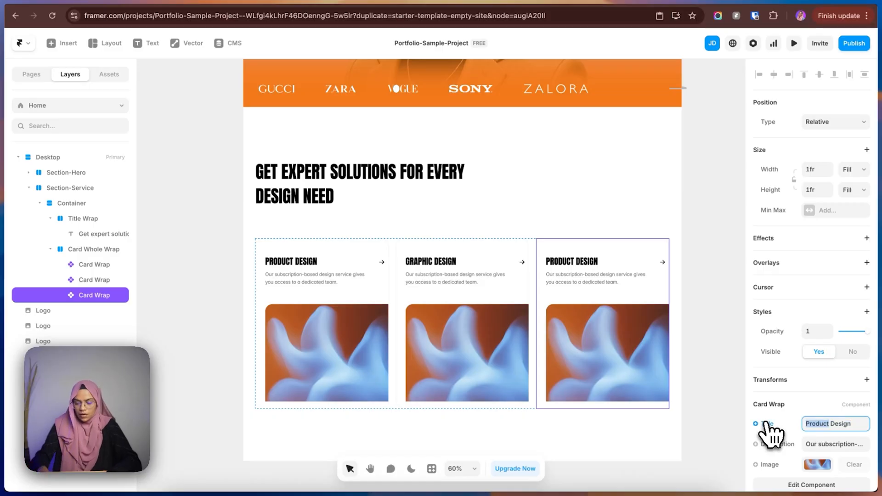
pyautogui.write('Marketing')
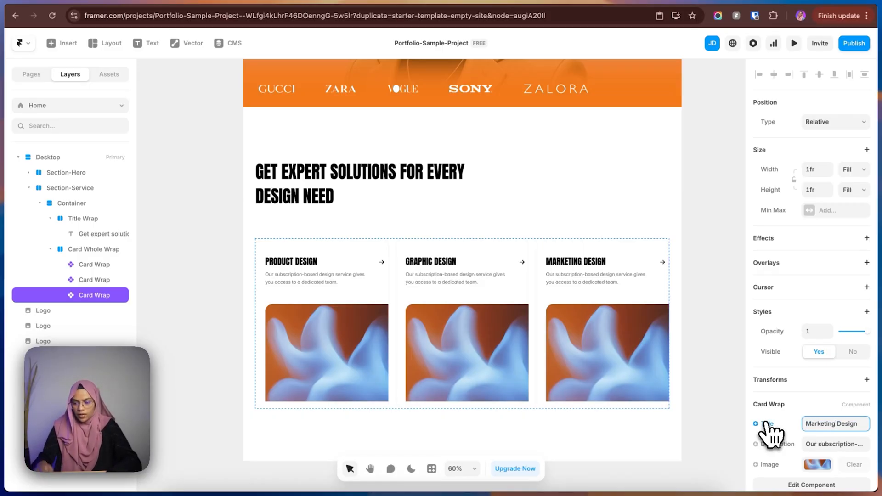
pyautogui.click(506, 358)
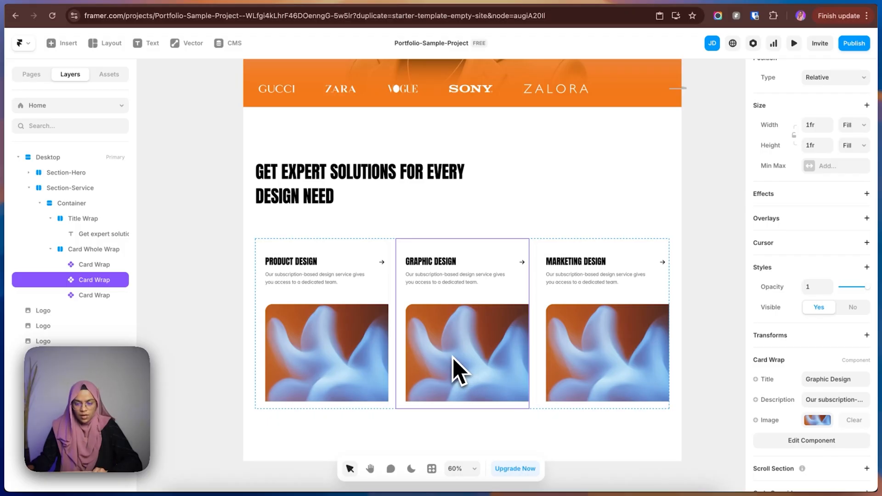
pyautogui.scroll(-3, 459, 372)
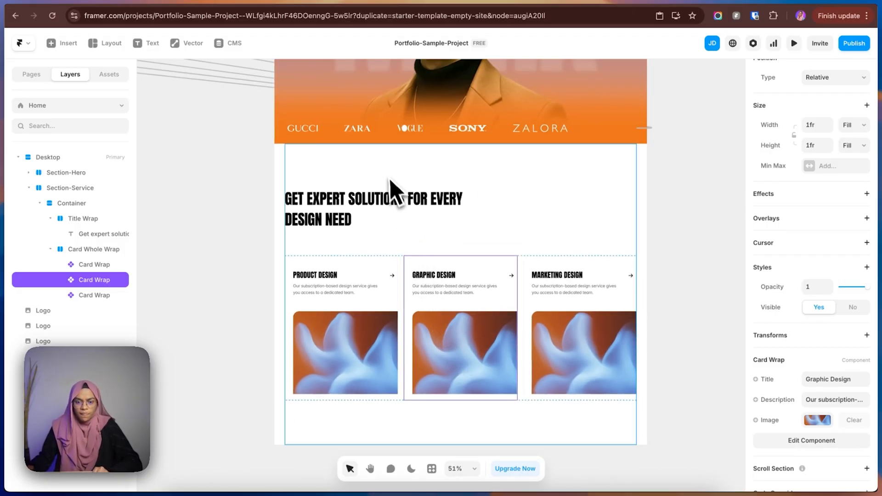
# Collapse the Services Container layer and set the height of both Section-Service and the Container to Fit Content.
pyautogui.click(699, 266)
pyautogui.click(40, 203)
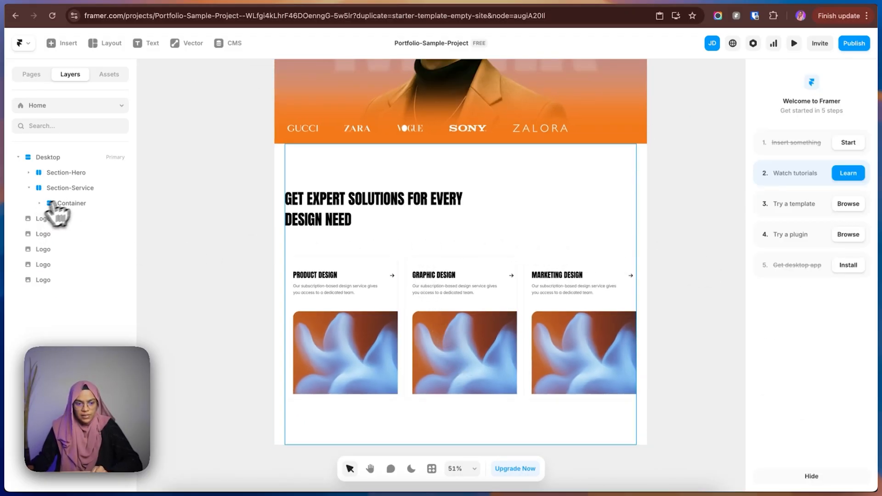
pyautogui.click(84, 192)
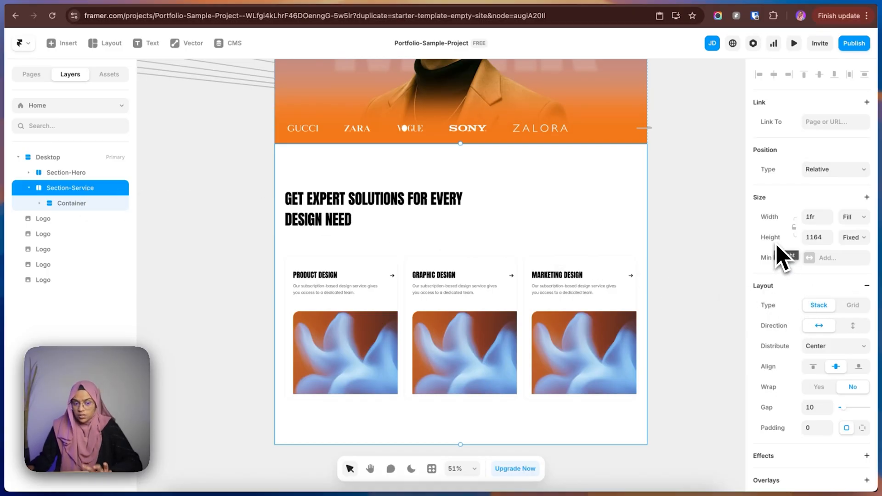
pyautogui.click(856, 237)
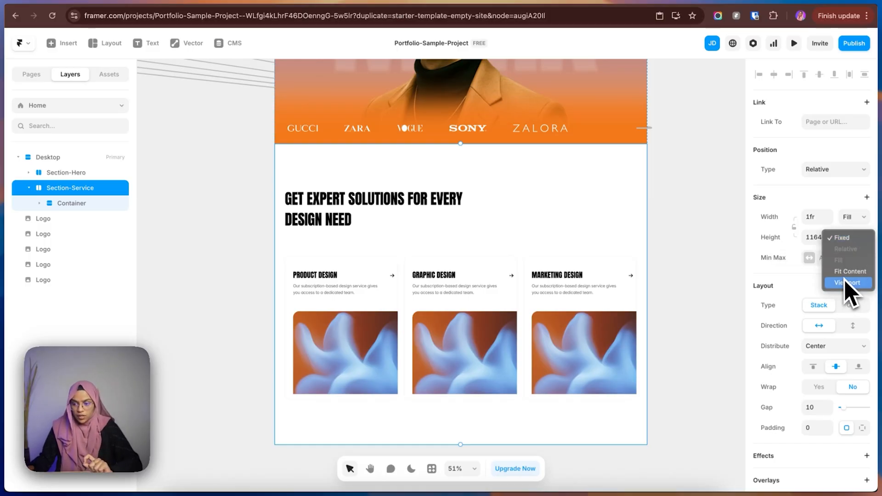
pyautogui.click(849, 271)
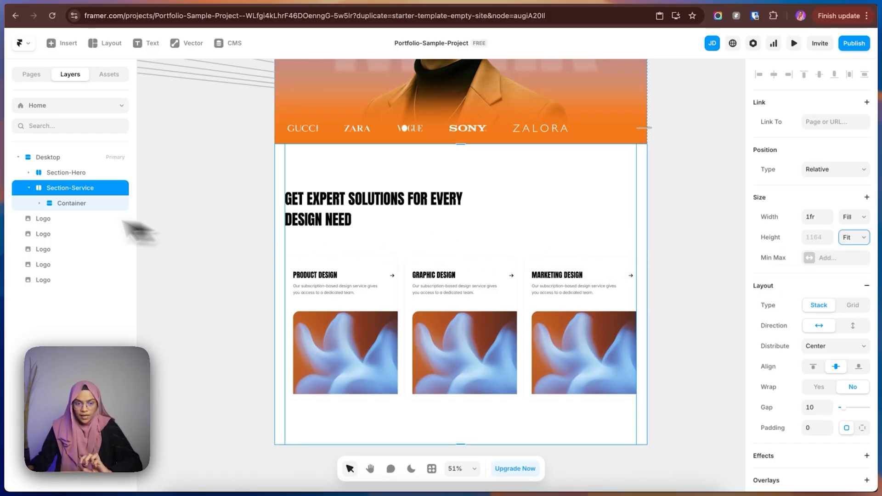
pyautogui.click(77, 204)
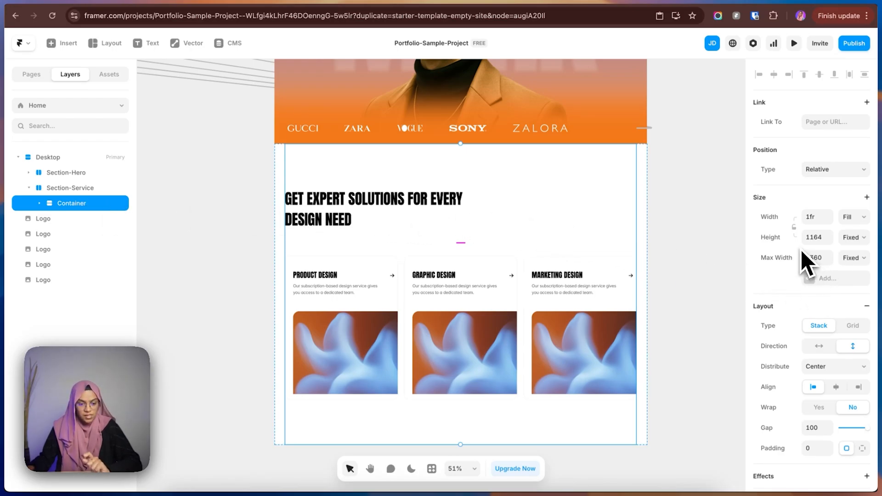
pyautogui.click(856, 238)
pyautogui.click(849, 271)
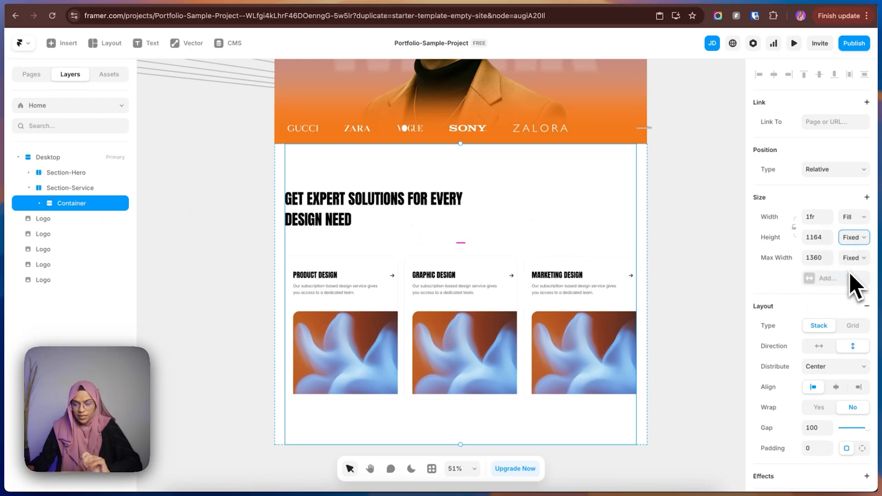
pyautogui.click(680, 300)
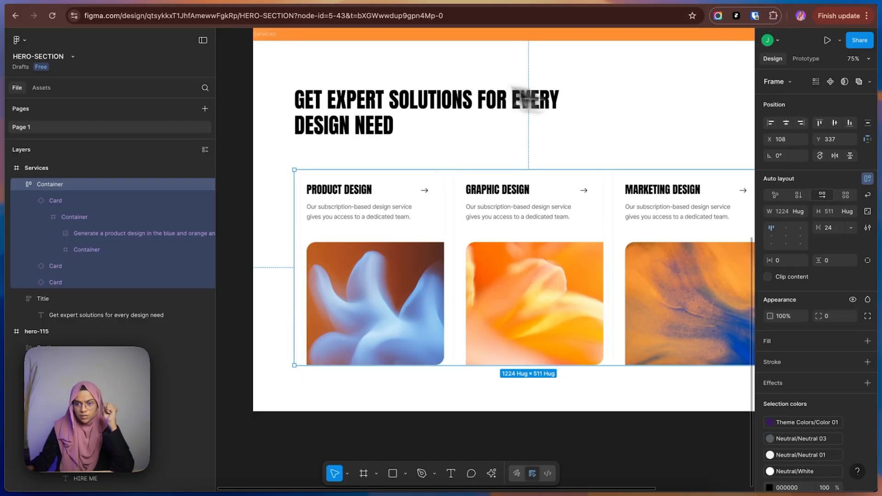
# Review the Services frame in Figma, then return to Framer and set Section-Service's top padding to 140.
pyautogui.click(385, 57)
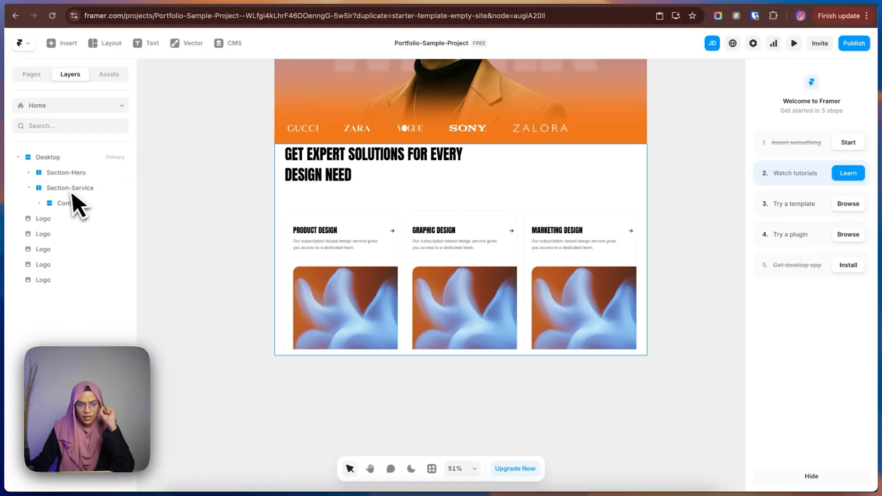
pyautogui.click(67, 192)
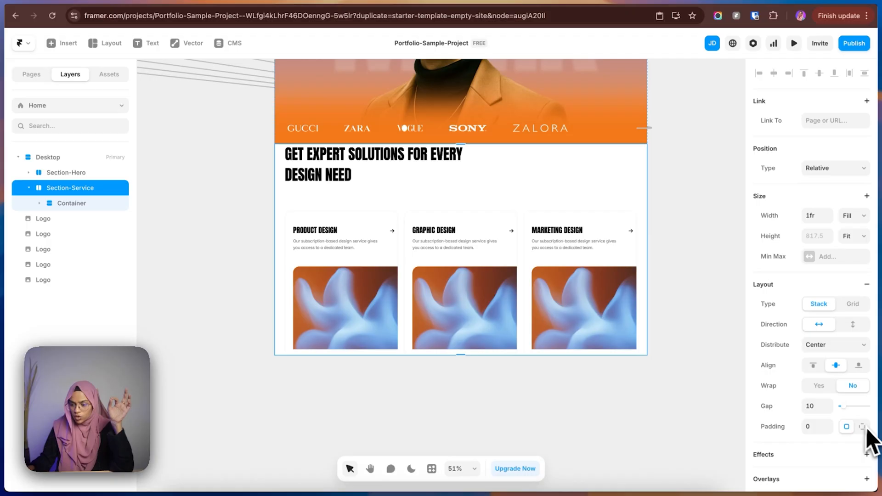
pyautogui.scroll(-3, 868, 432)
pyautogui.click(862, 302)
pyautogui.click(810, 323)
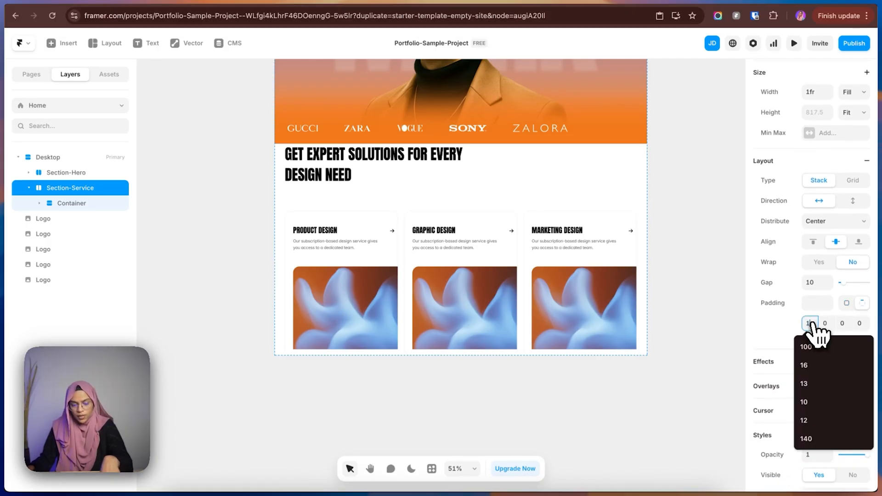
pyautogui.write('140')
pyautogui.press('Return')
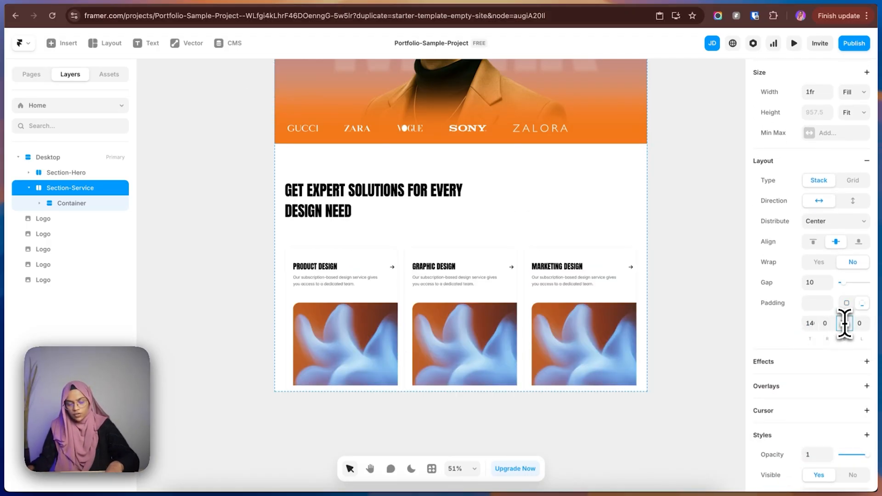
# Set Section-Service's bottom padding to 140 and collapse its layer.
pyautogui.click(844, 323)
pyautogui.write('140')
pyautogui.press('Return')
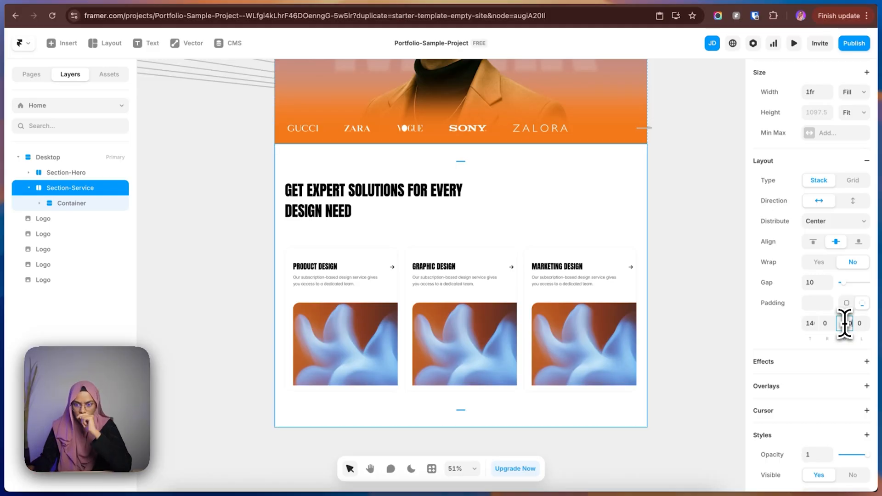
pyautogui.click(29, 189)
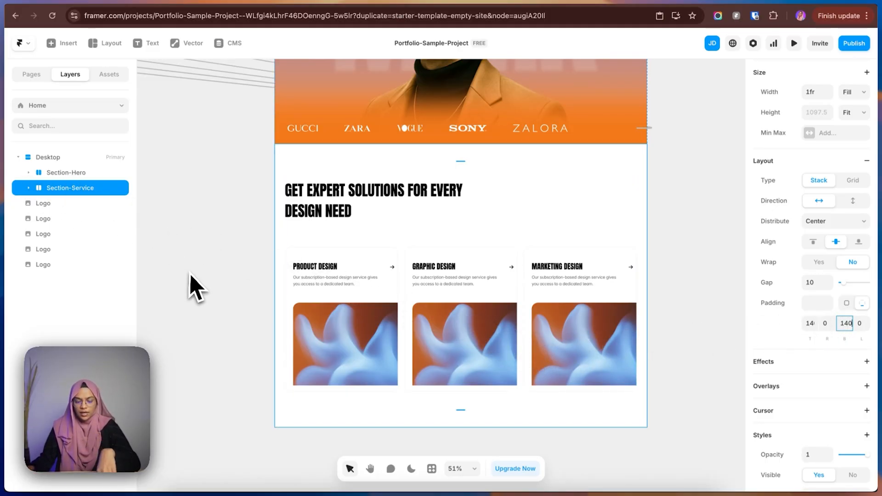
pyautogui.scroll(-2, 193, 287)
pyautogui.scroll(-1, 193, 287)
pyautogui.scroll(3, 192, 287)
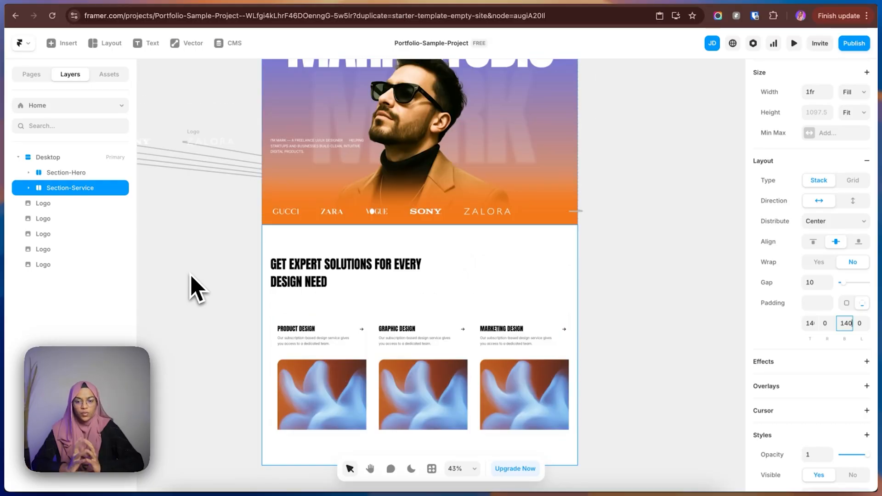
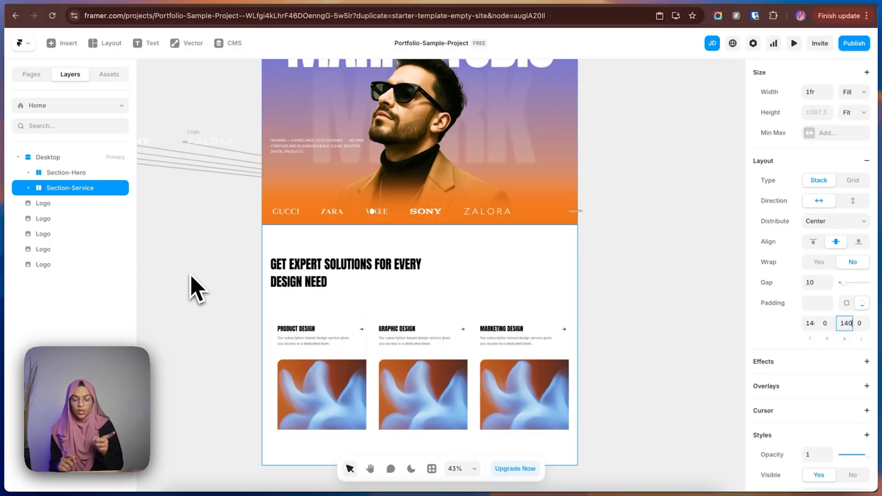
# Add a Tablet (810) breakpoint to the Desktop page layout.
pyautogui.click(198, 289)
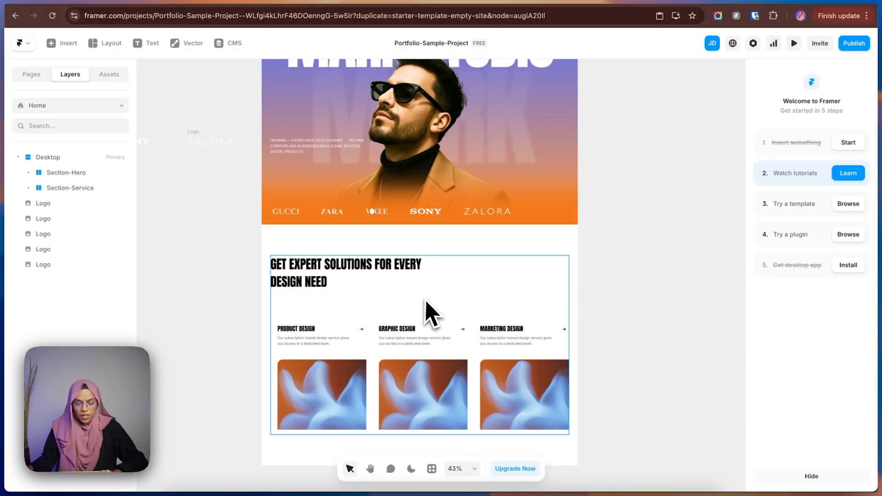
pyautogui.scroll(-2, 429, 309)
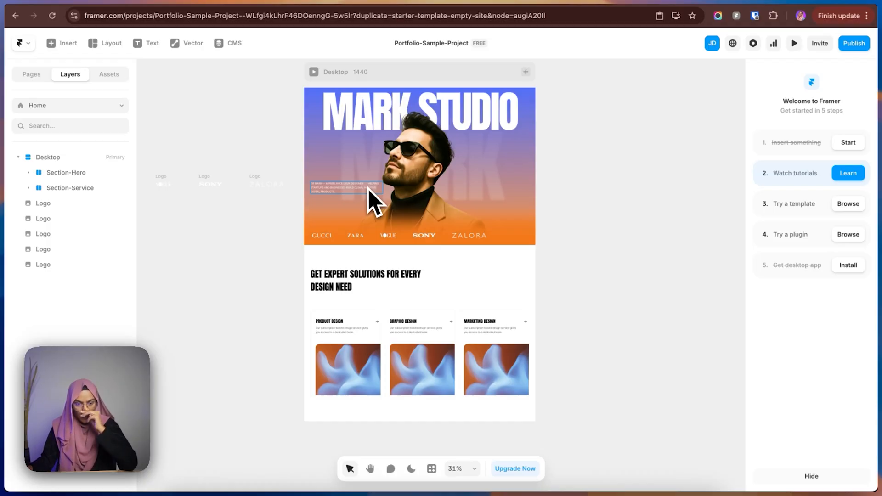
pyautogui.scroll(1, 370, 294)
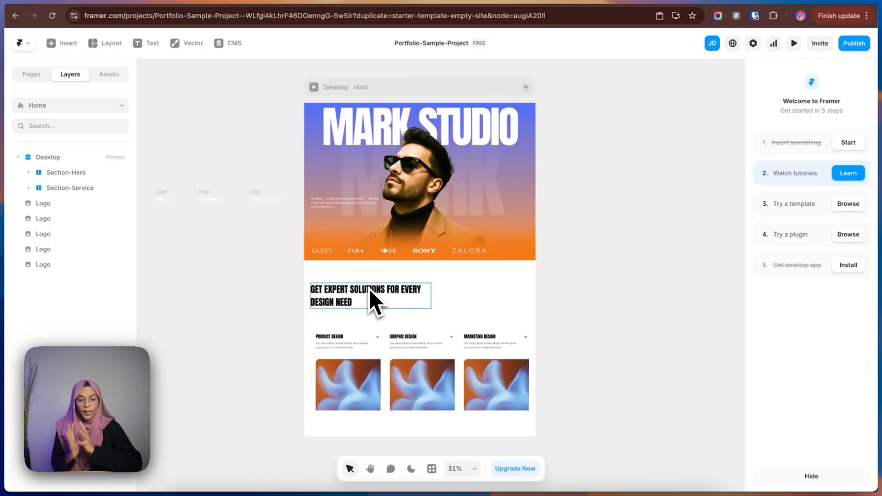
pyautogui.scroll(2, 370, 292)
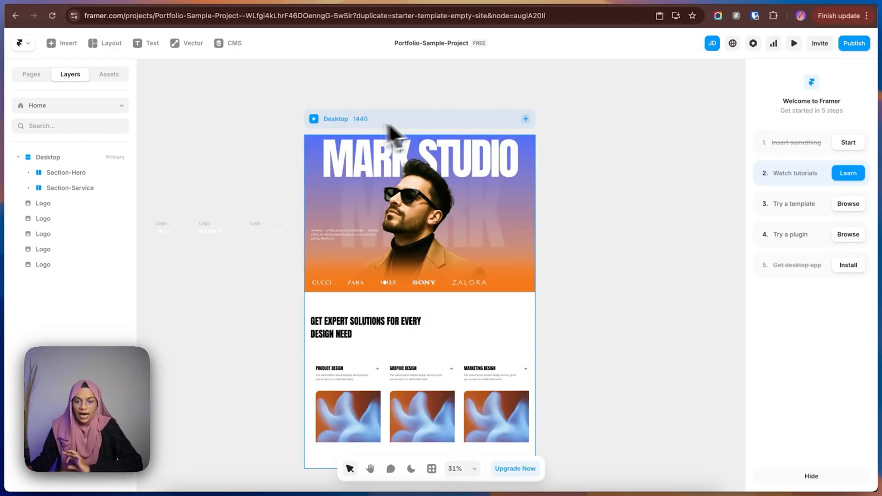
pyautogui.click(525, 120)
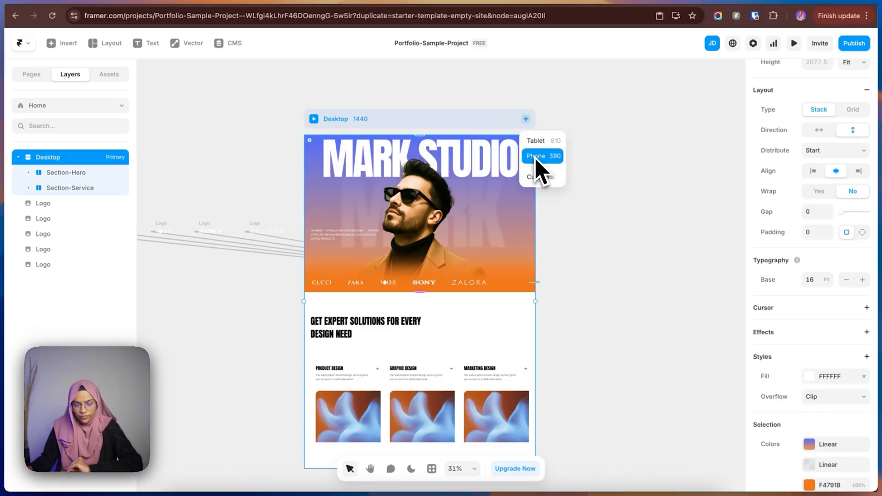
pyautogui.click(536, 145)
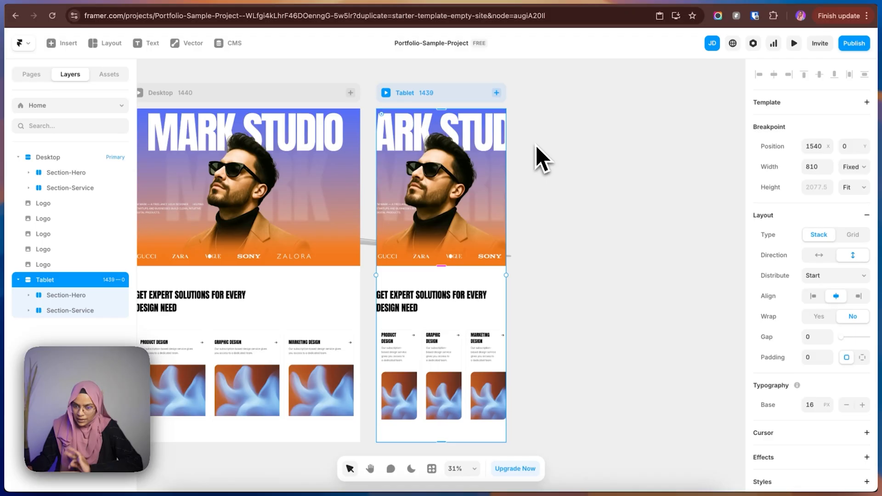
pyautogui.scroll(1, 475, 232)
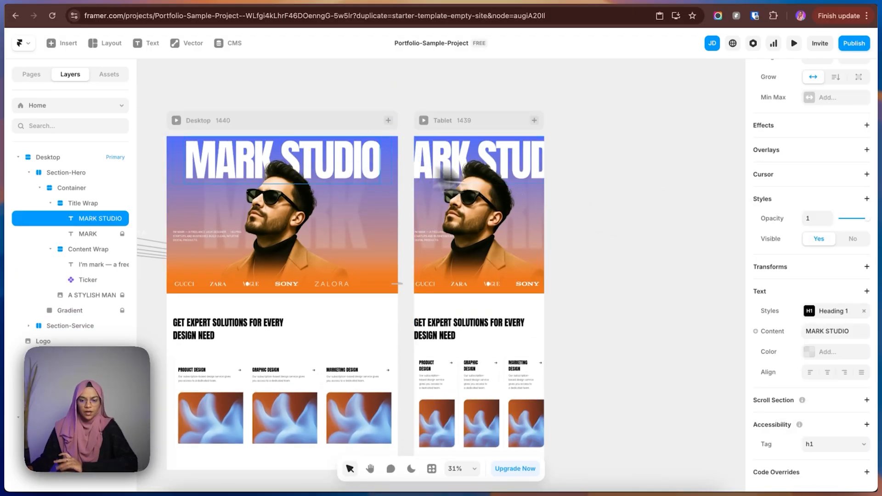
# Edit the Heading 1 text style used by the Tablet's MARK STUDIO title and add medium and small type breakpoints.
pyautogui.click(580, 177)
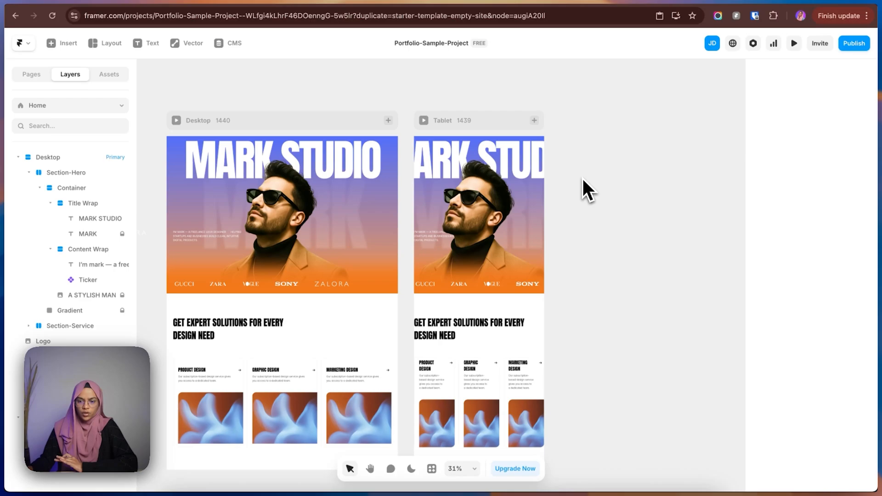
pyautogui.click(534, 157)
pyautogui.scroll(-4, 826, 362)
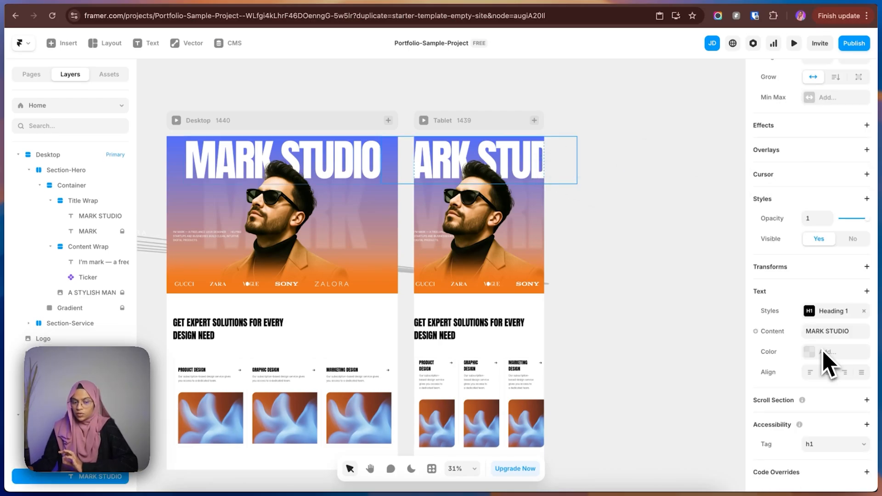
pyautogui.click(823, 317)
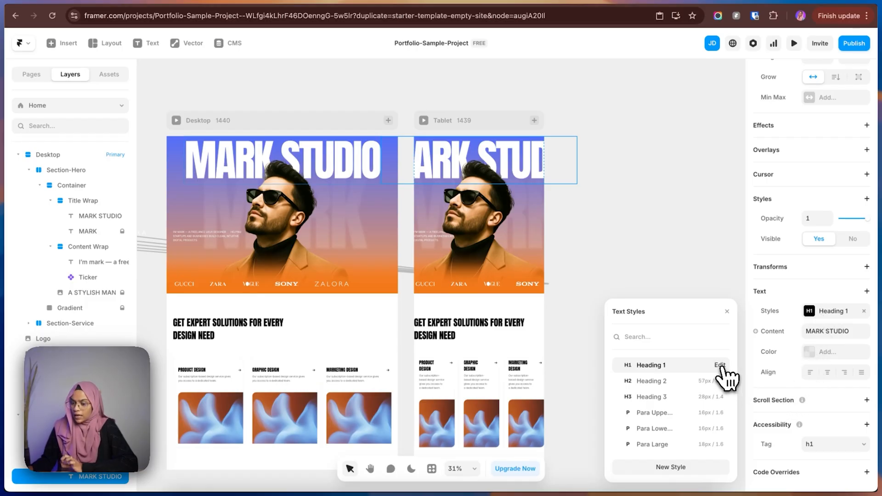
pyautogui.click(722, 368)
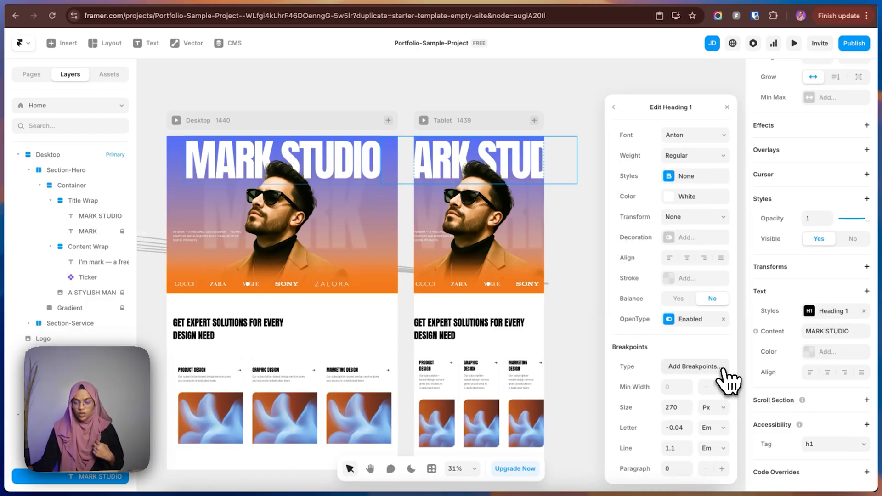
pyautogui.click(689, 366)
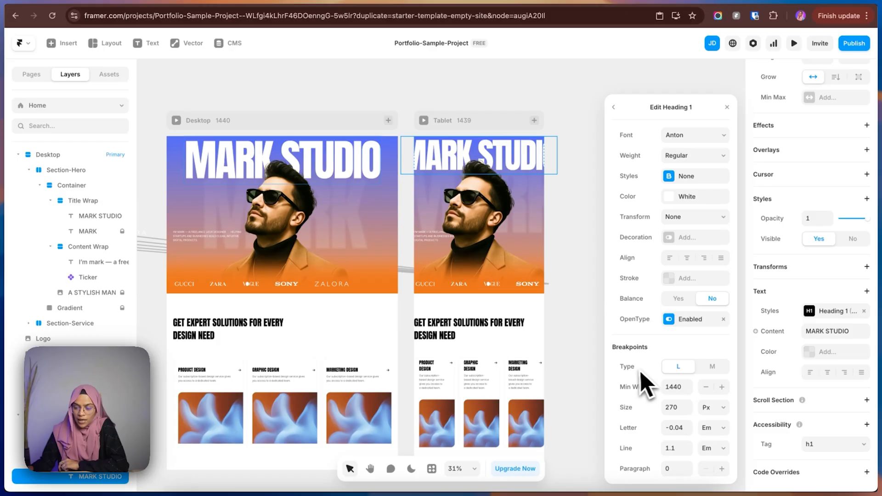
pyautogui.click(709, 367)
pyautogui.click(679, 387)
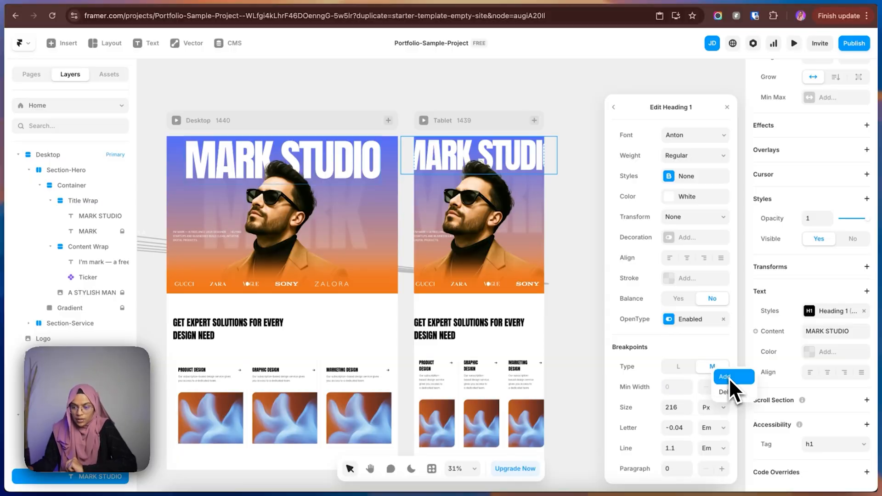
pyautogui.click(725, 370)
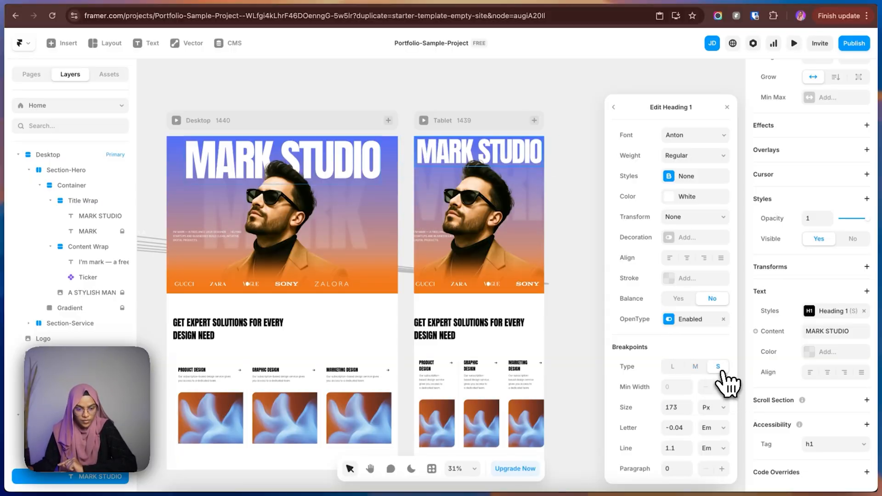
# Check Heading 1's L, M and S type breakpoints and set the minimum width of M to 810.
pyautogui.click(673, 367)
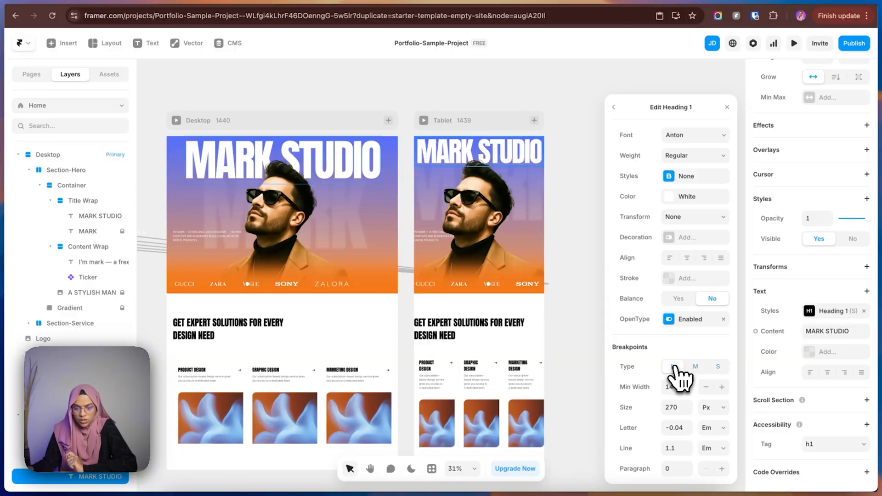
pyautogui.click(720, 367)
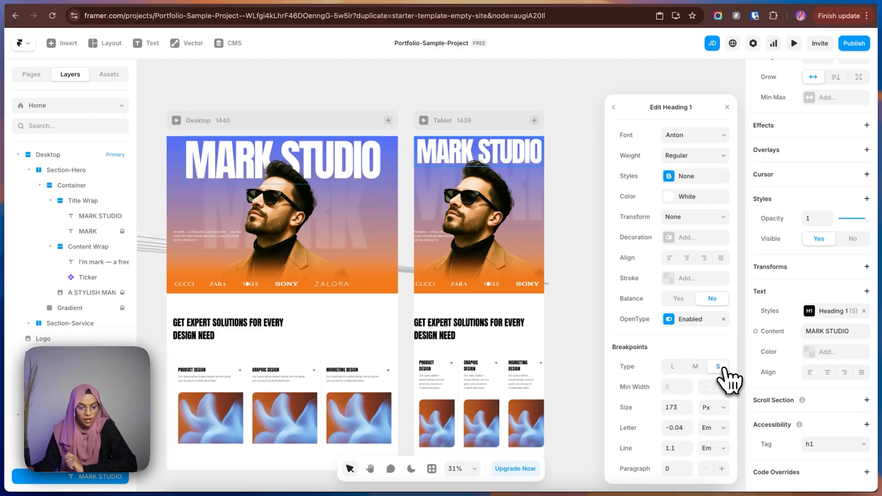
pyautogui.click(673, 367)
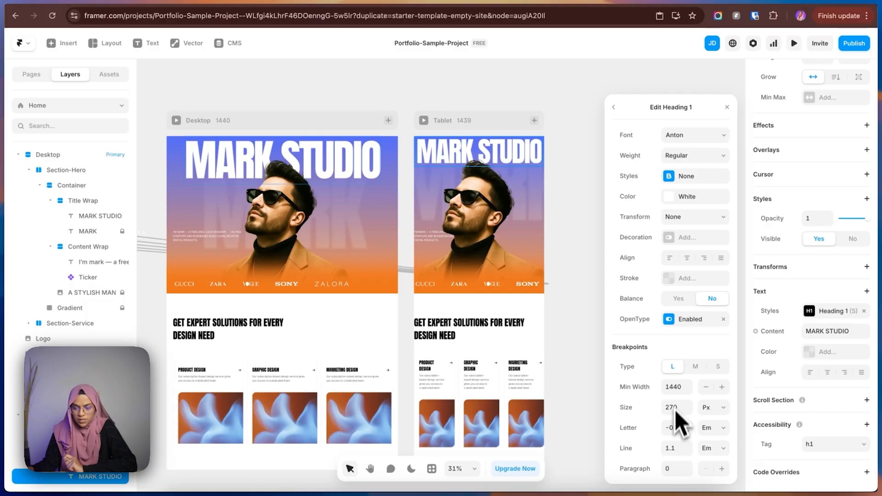
pyautogui.click(694, 366)
pyautogui.click(683, 387)
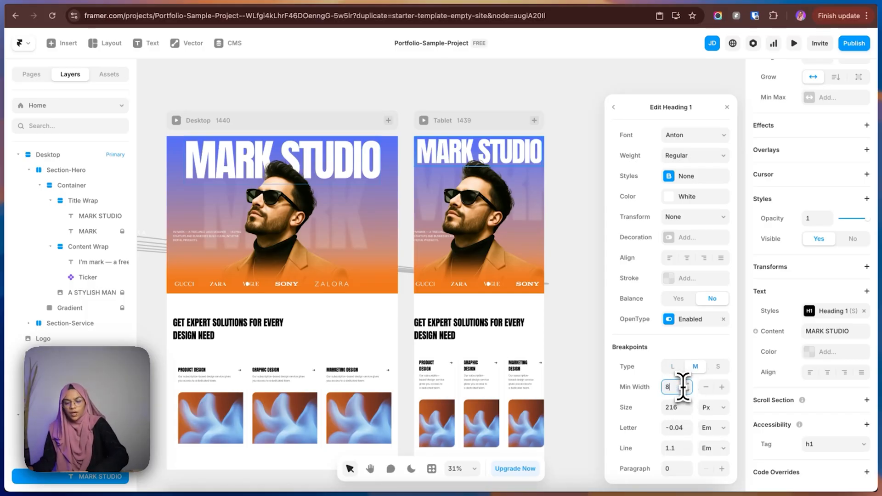
pyautogui.write('810')
pyautogui.press('Return')
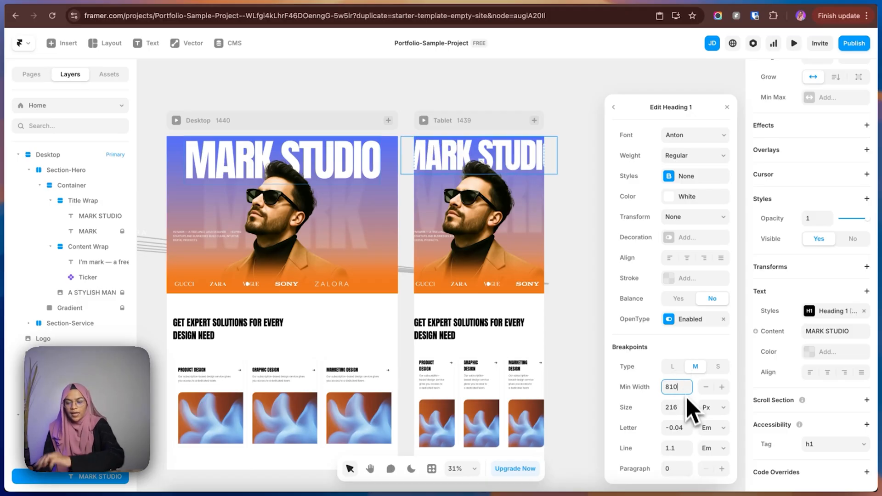
# Set Heading 1's font size to 150 px for the M breakpoint and 75 px for the S breakpoint.
pyautogui.click(680, 407)
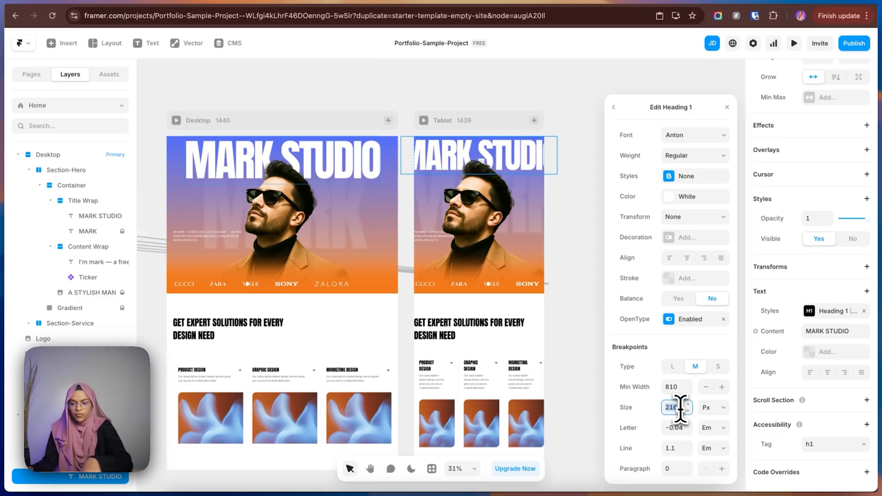
pyautogui.write('15')
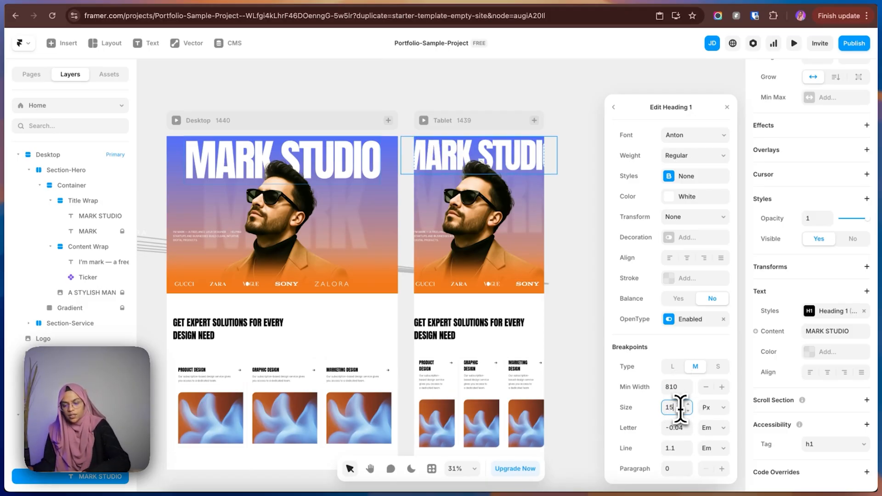
pyautogui.write('0')
pyautogui.click(718, 366)
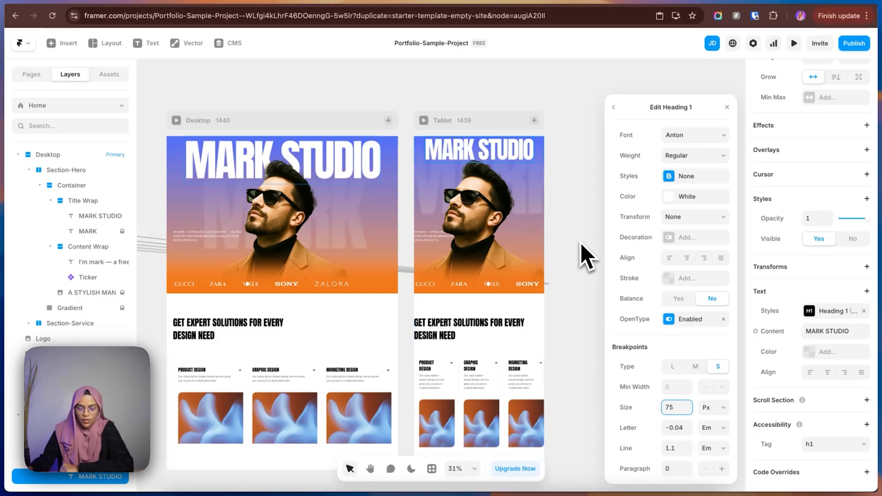
# Edit the Heading 2 text style used by the Tablet's services heading and add medium and small type breakpoints.
pyautogui.click(457, 337)
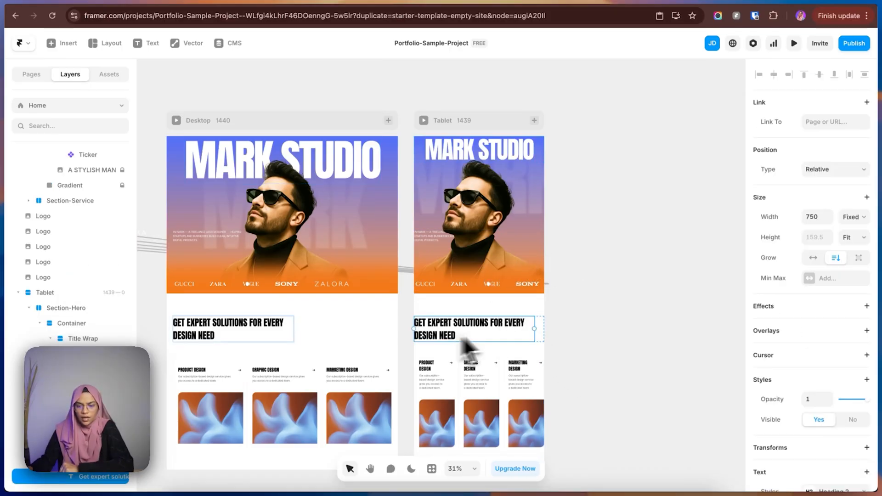
pyautogui.scroll(-3, 848, 386)
pyautogui.click(835, 317)
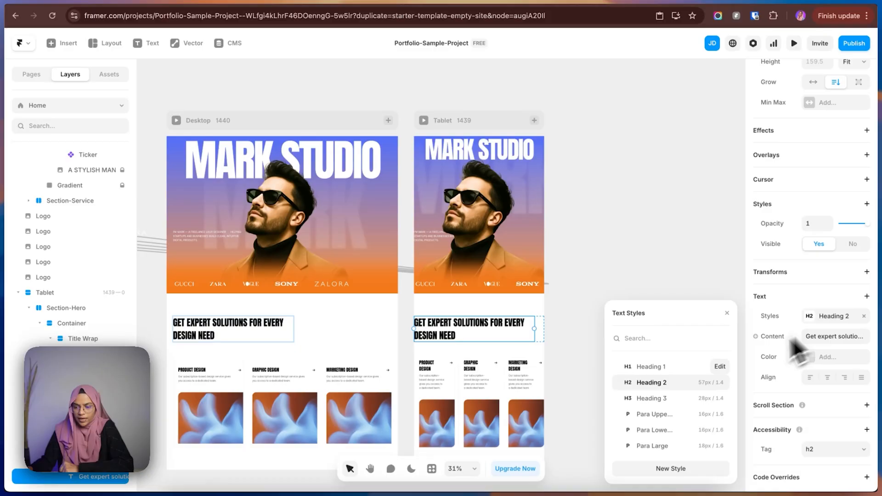
pyautogui.click(720, 383)
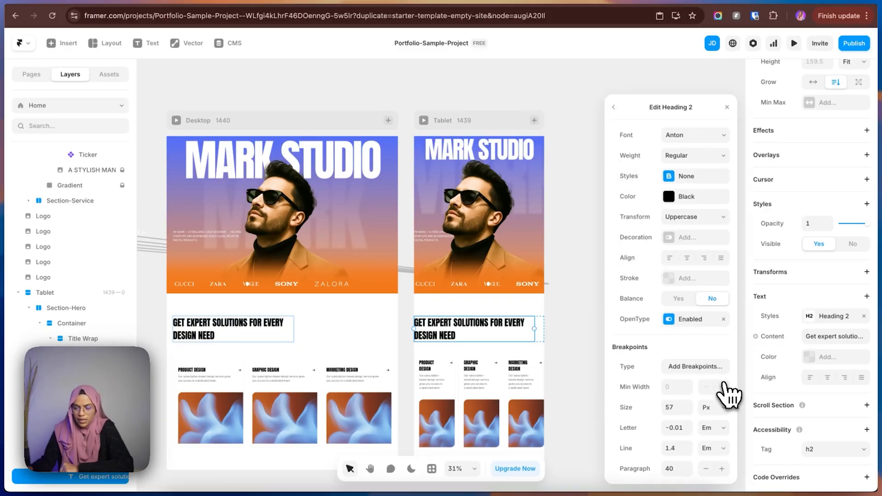
pyautogui.click(693, 374)
pyautogui.rightClick(710, 369)
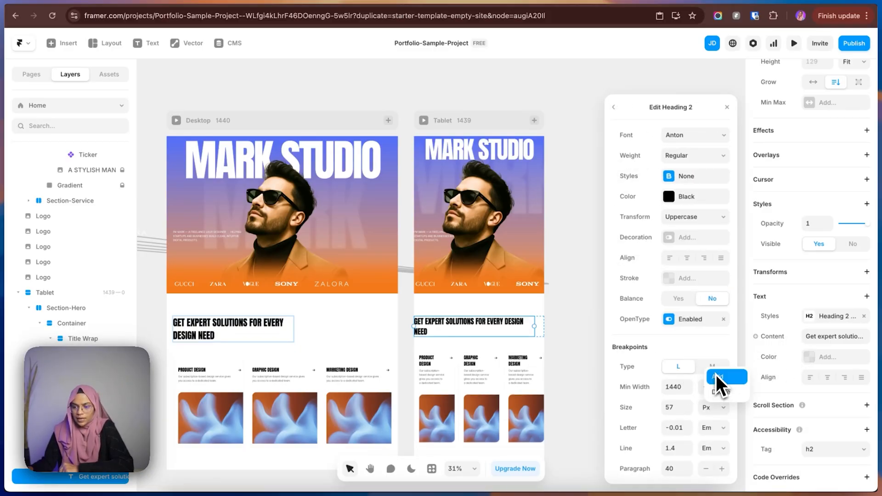
pyautogui.click(717, 376)
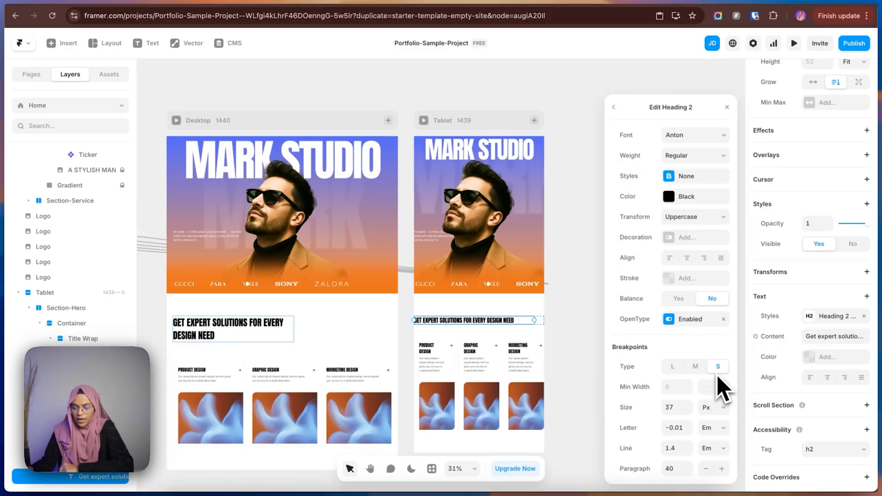
# Set the minimum width of Heading 2's M breakpoint to 810.
pyautogui.click(695, 366)
pyautogui.click(682, 387)
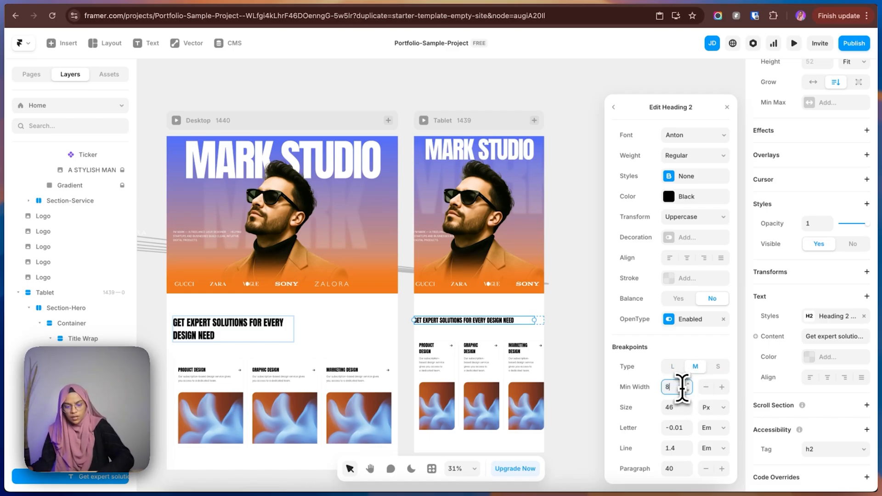
pyautogui.write('810')
pyautogui.press('Return')
pyautogui.click(672, 366)
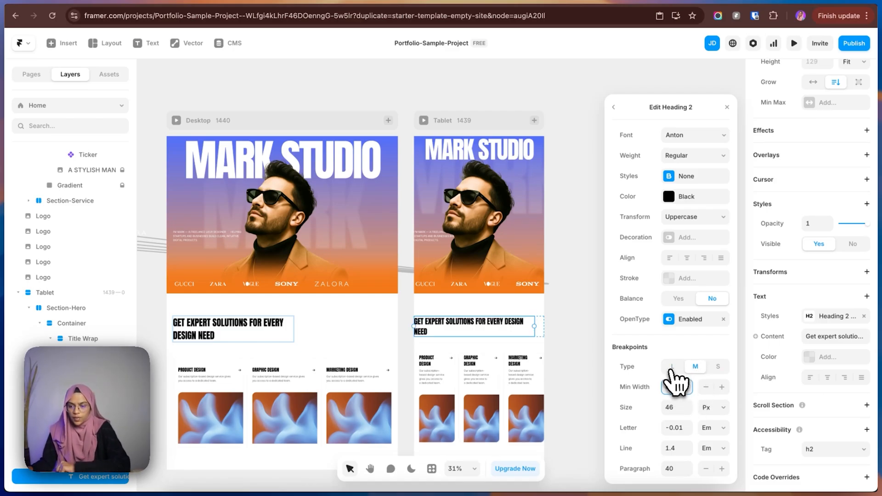
pyautogui.click(695, 366)
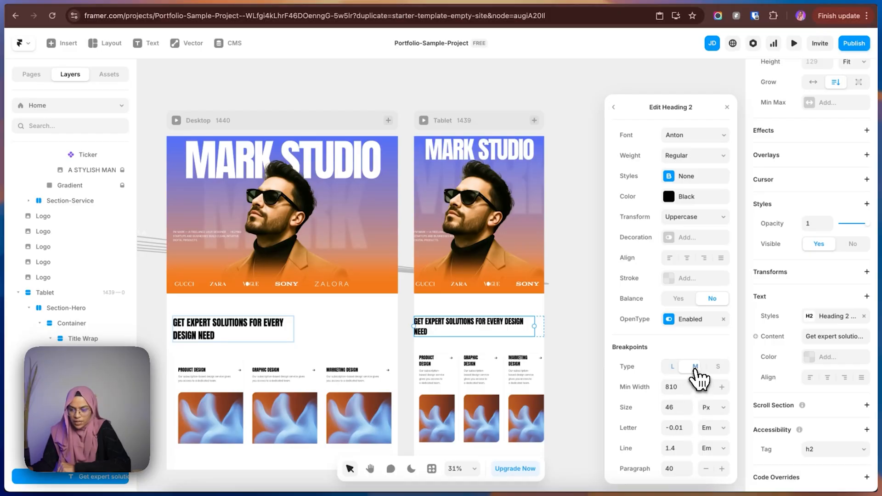
# Set Heading 2's font size to 48 px for the M breakpoint and 40 px for the S breakpoint.
pyautogui.click(673, 408)
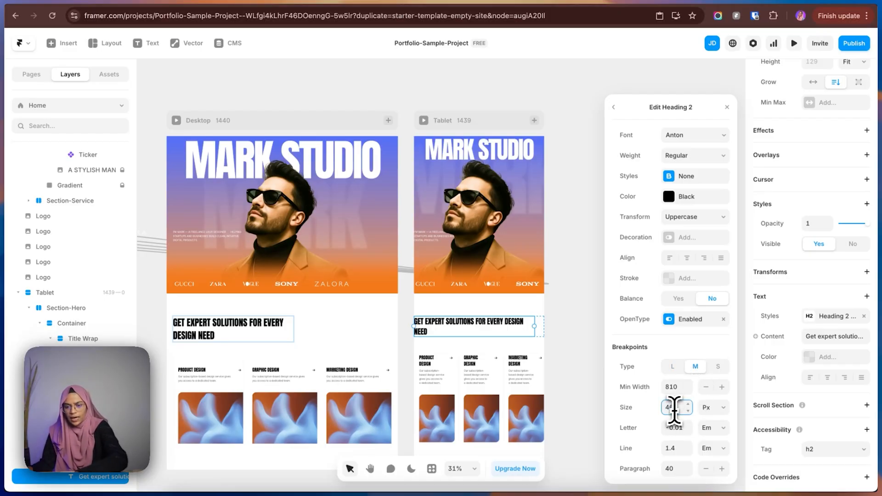
pyautogui.press('BackSpace')
pyautogui.press('BackSpace')
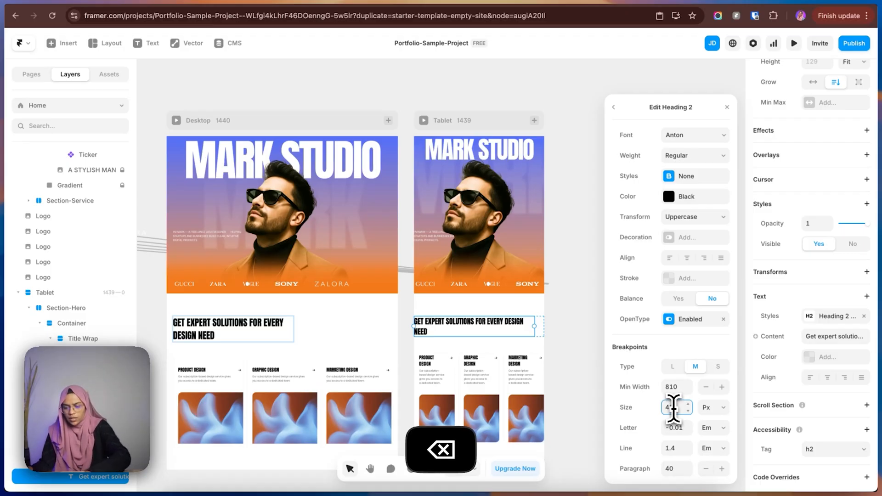
pyautogui.write('8')
pyautogui.click(719, 373)
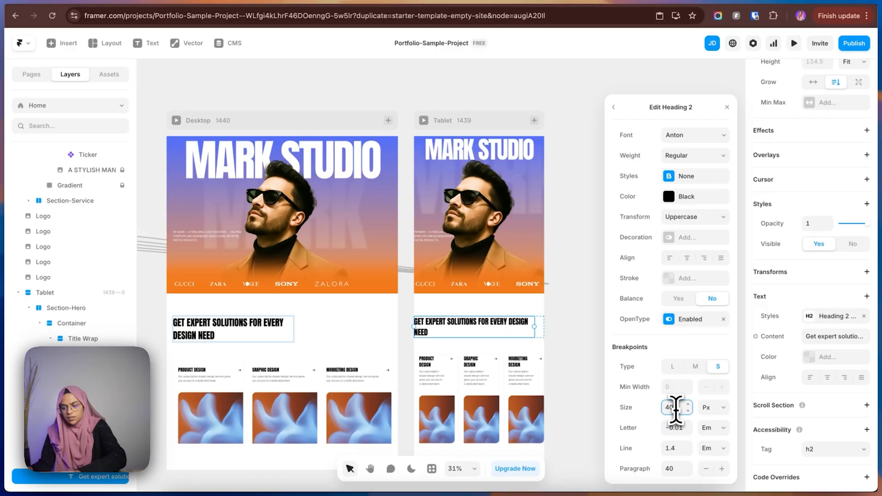
pyautogui.press('BackSpace')
pyautogui.press('BackSpace')
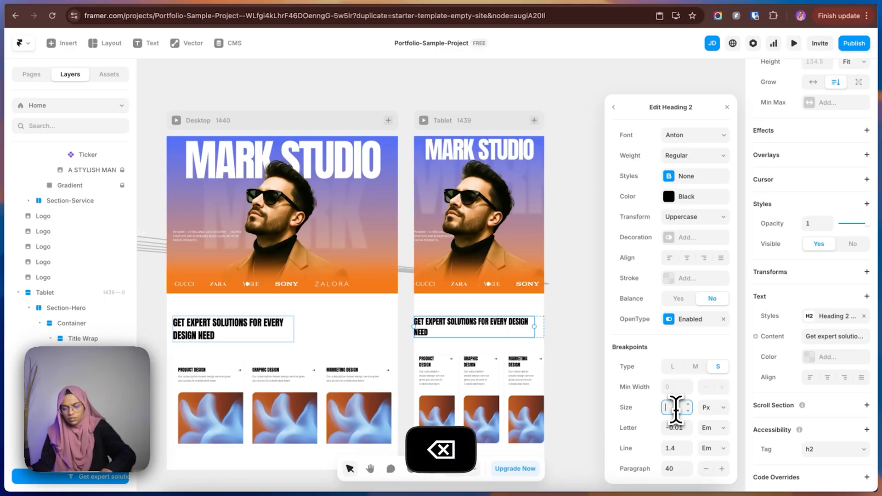
pyautogui.write('40')
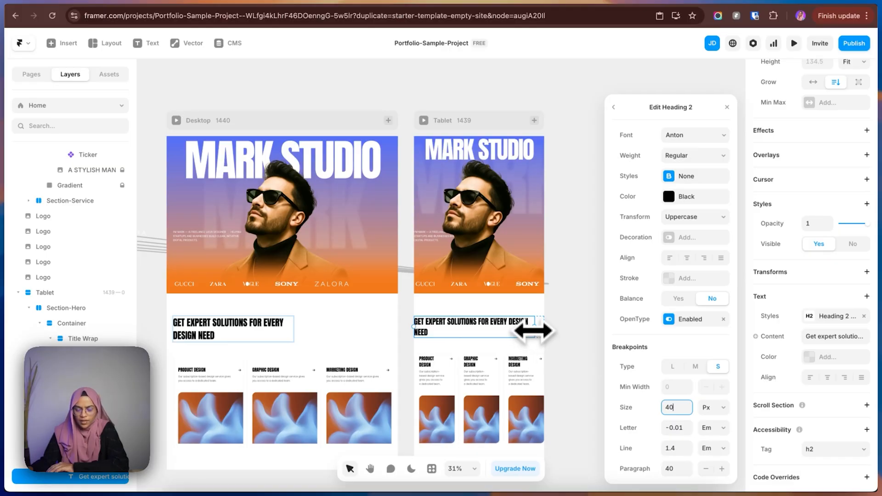
pyautogui.moveTo(534, 329); pyautogui.dragTo(529, 330)
pyautogui.press('super+z')
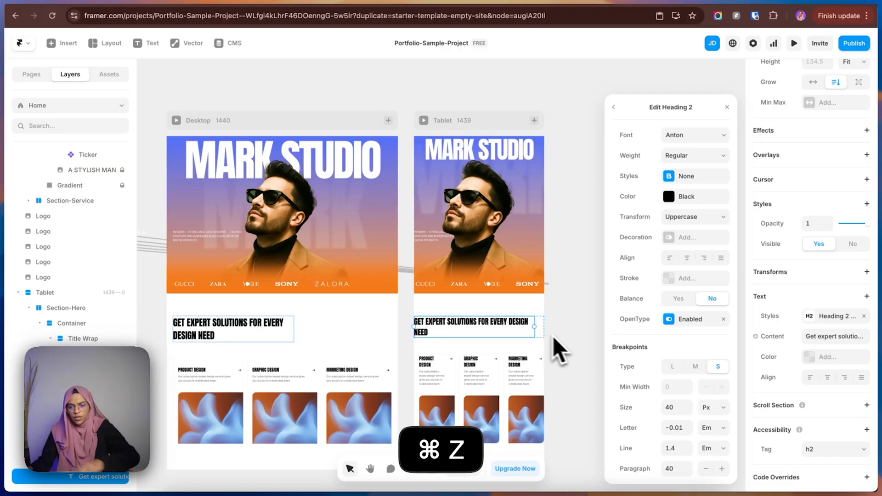
pyautogui.click(569, 342)
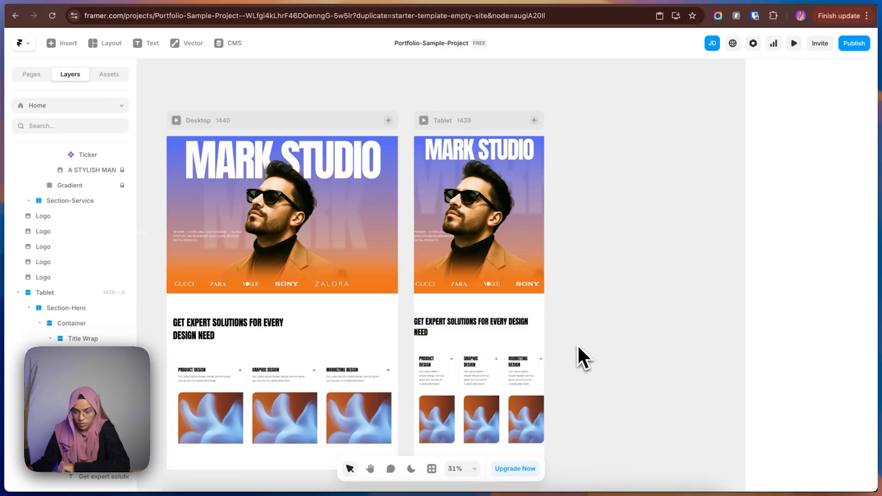
# Edit the Heading 3 text style used by the service card titles and add medium and small type breakpoints.
pyautogui.click(442, 367)
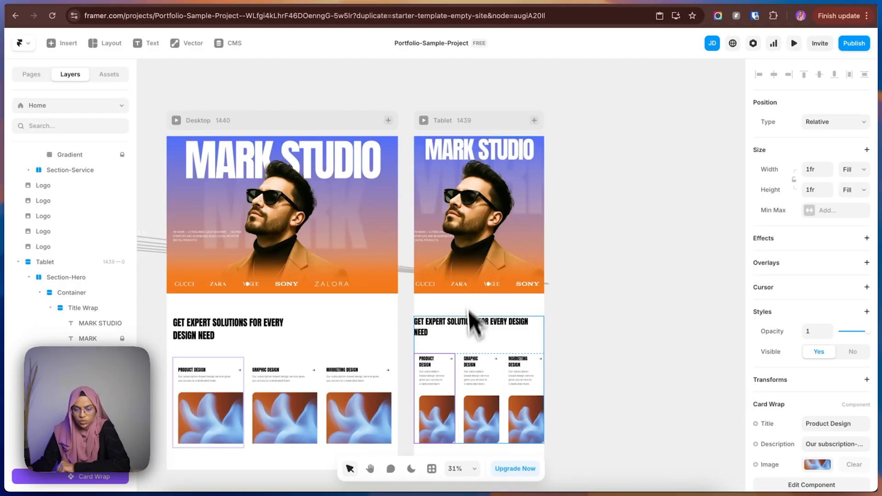
pyautogui.click(110, 74)
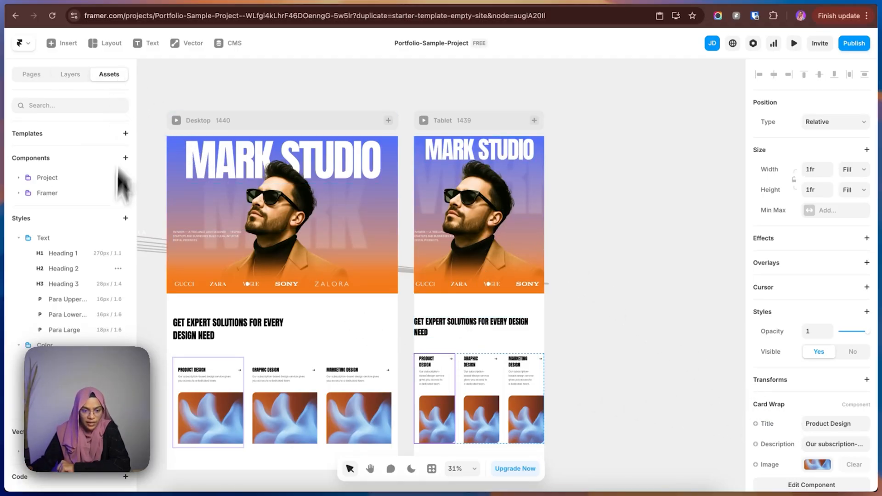
pyautogui.click(68, 288)
pyautogui.click(227, 366)
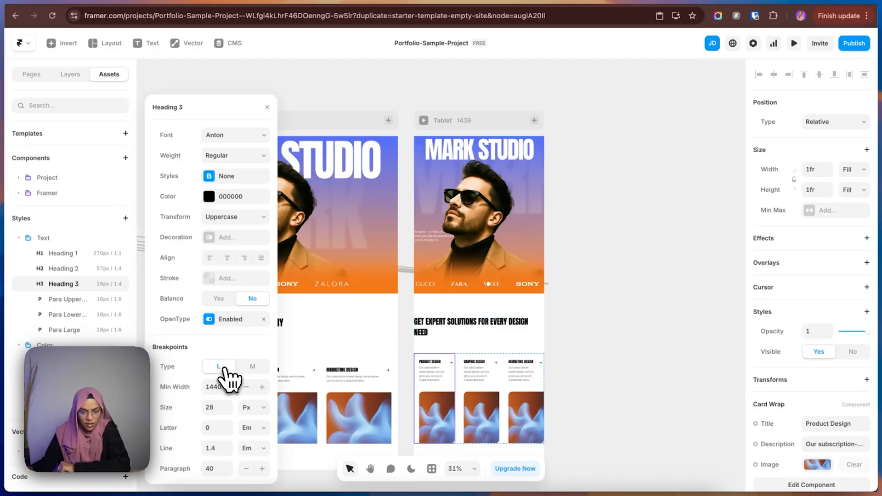
pyautogui.click(250, 375)
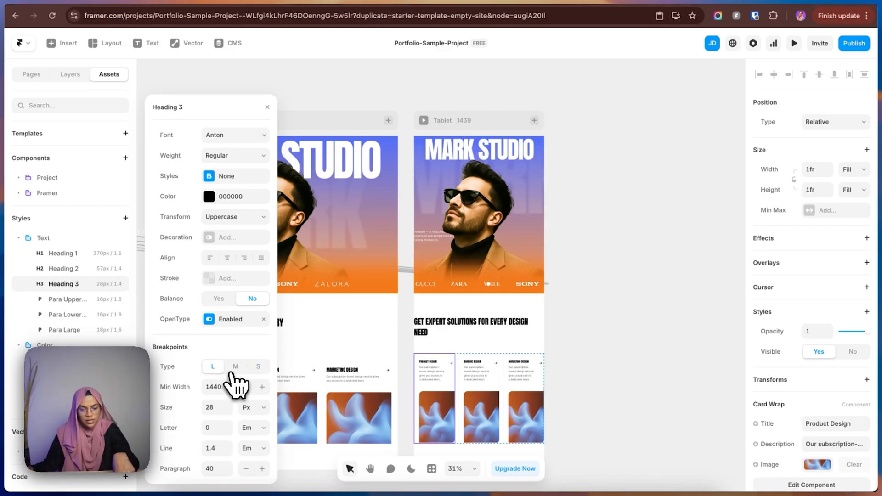
# Give Heading 3's M breakpoint a minimum width of 810 and a font size of 26 px.
pyautogui.click(235, 368)
pyautogui.click(221, 386)
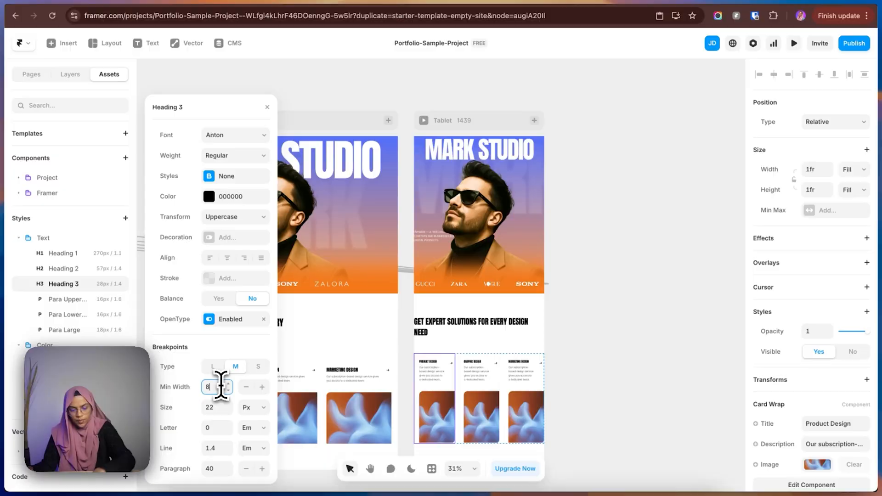
pyautogui.write('810')
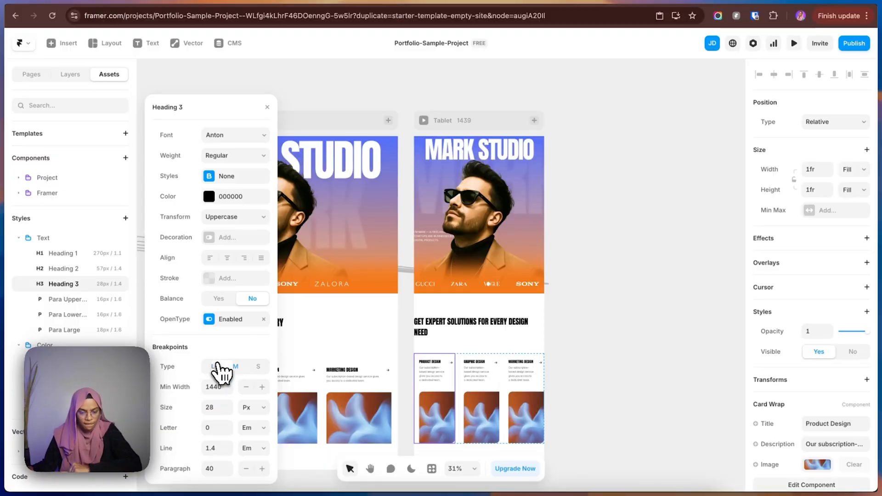
pyautogui.click(218, 407)
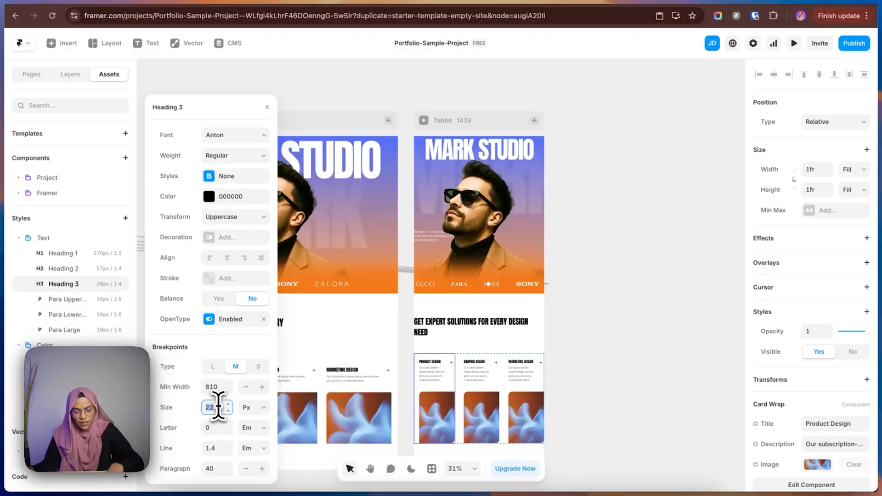
pyautogui.write('26')
# Set Heading 3's font size to 24 px for the S breakpoint and close the style editor.
pyautogui.click(258, 367)
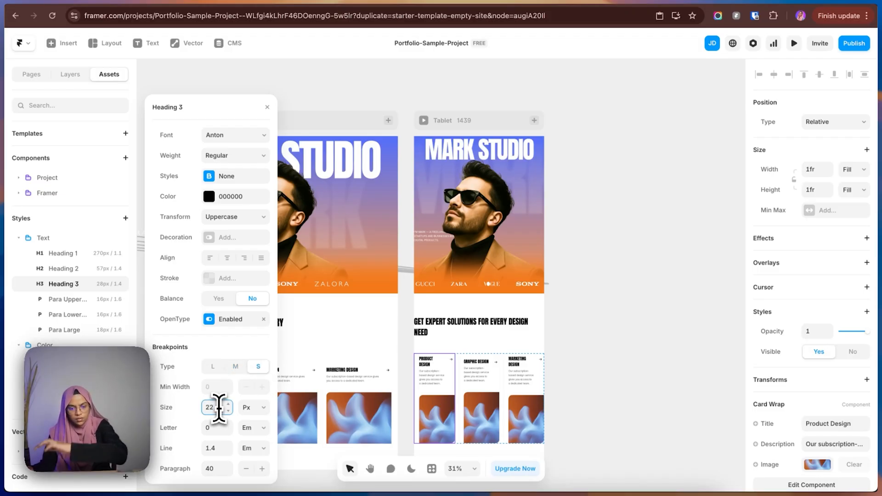
pyautogui.press('BackSpace')
pyautogui.write('4')
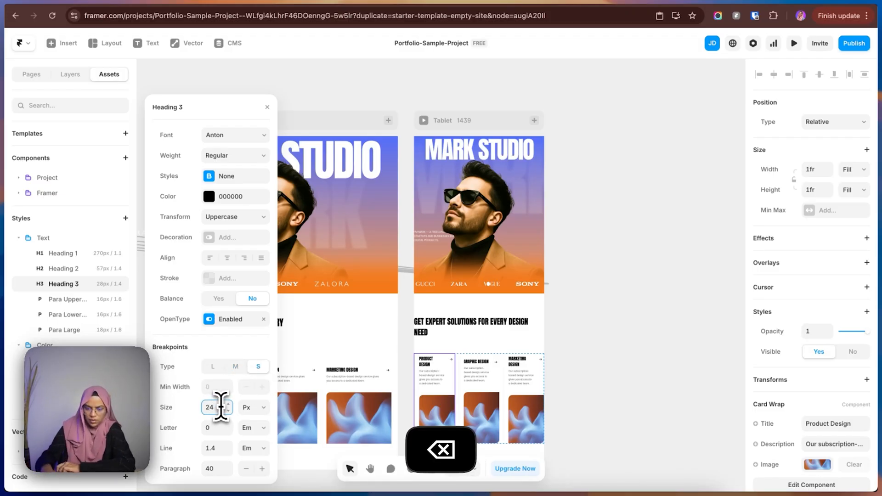
pyautogui.click(574, 358)
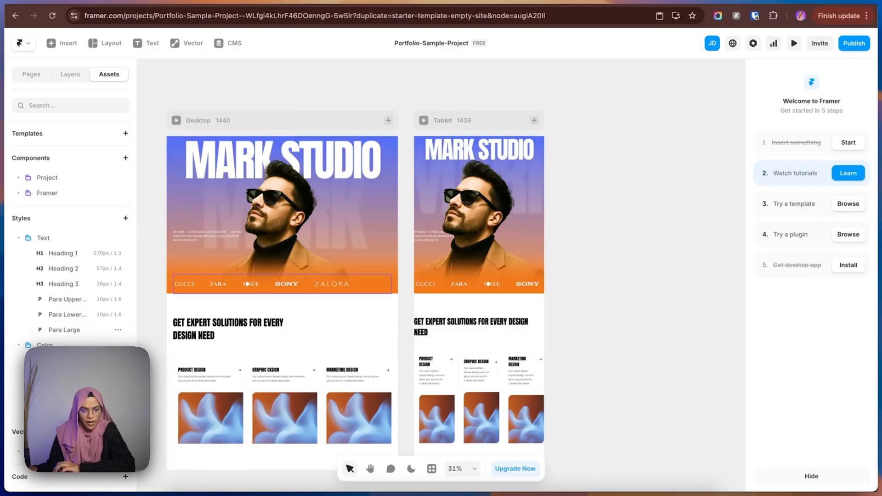
# Add medium and small breakpoints to the Para UpperCase text style and set the M breakpoint's minimum width to 810.
pyautogui.click(66, 300)
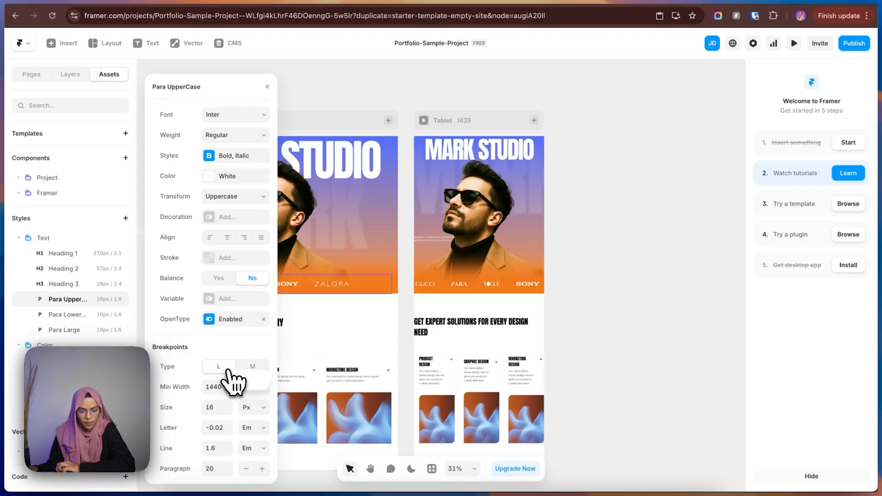
pyautogui.click(236, 377)
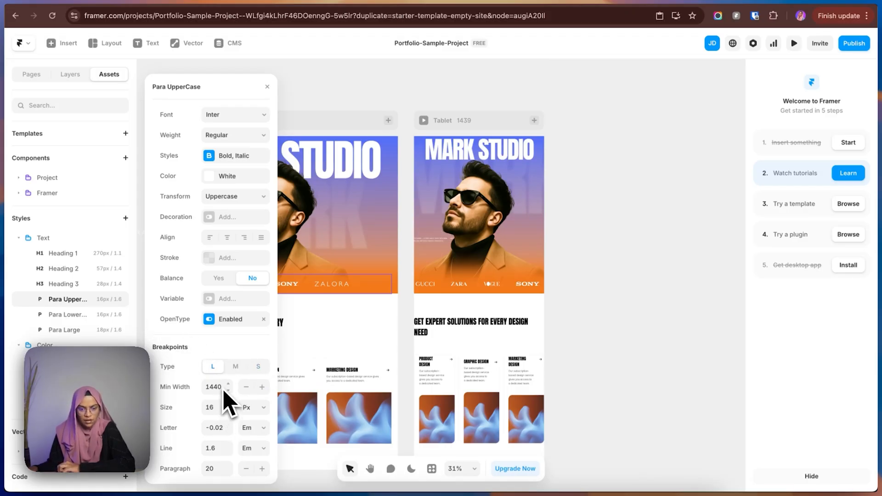
pyautogui.click(235, 366)
pyautogui.click(215, 387)
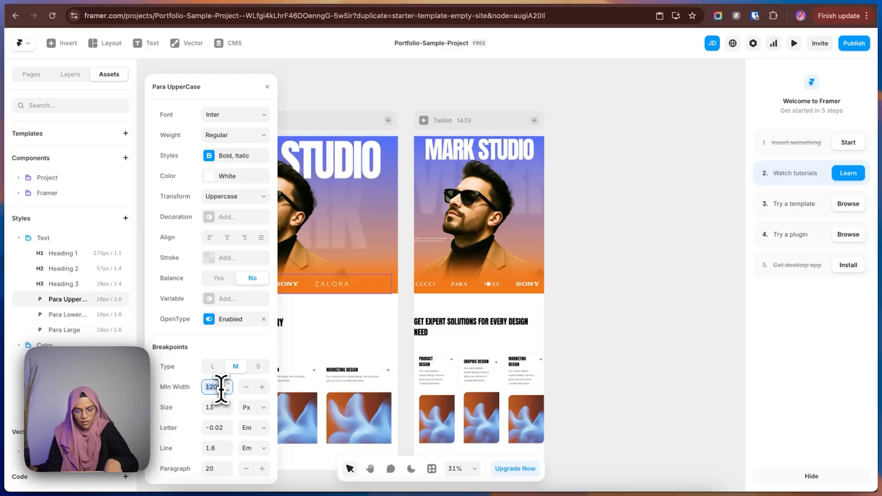
pyautogui.write('810')
# Adjust Para UpperCase's font size for the M and S breakpoints, using 16 px for M.
pyautogui.click(217, 407)
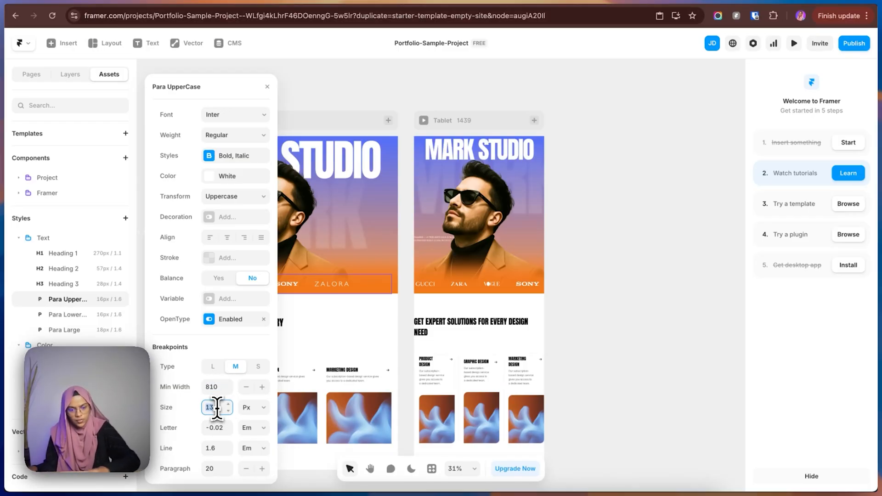
pyautogui.click(256, 367)
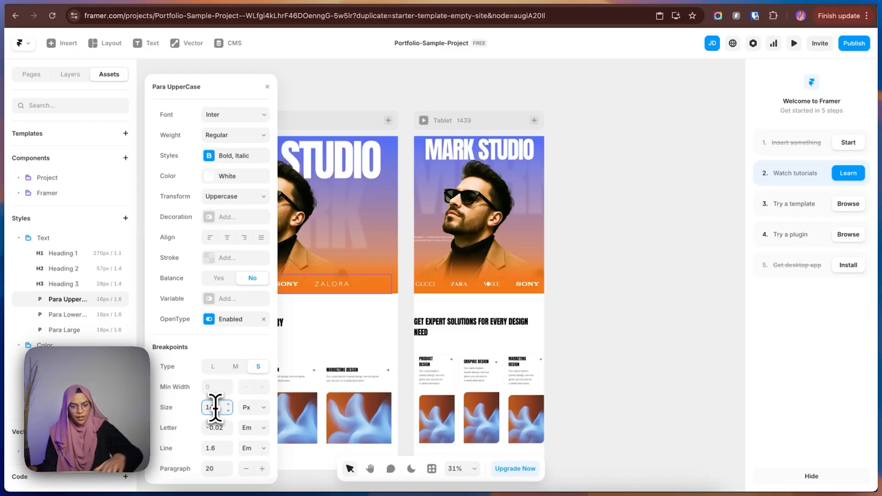
pyautogui.click(215, 409)
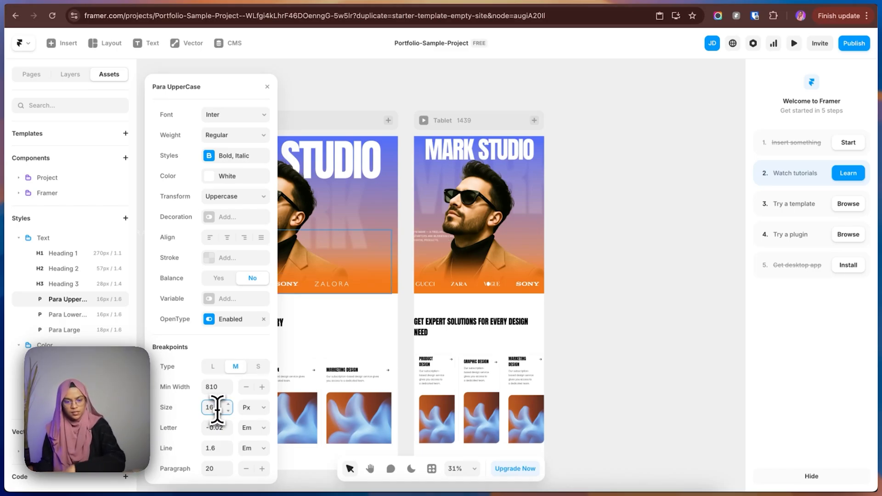
# Add medium and small breakpoints to the Para Lowercase text style and set the M breakpoint's minimum width to 810.
pyautogui.click(67, 315)
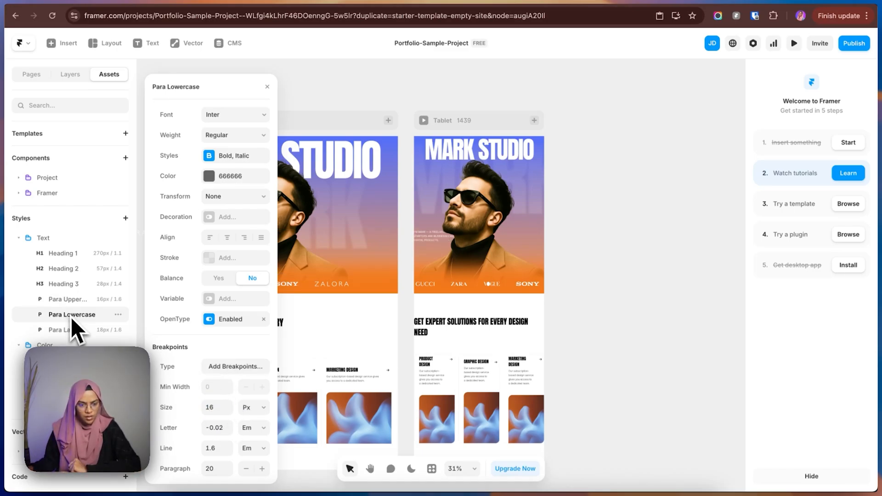
pyautogui.click(220, 368)
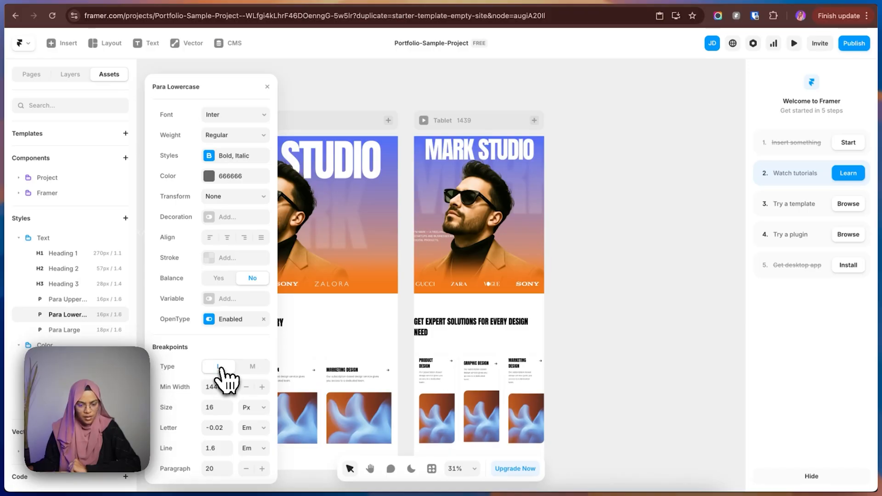
pyautogui.click(230, 379)
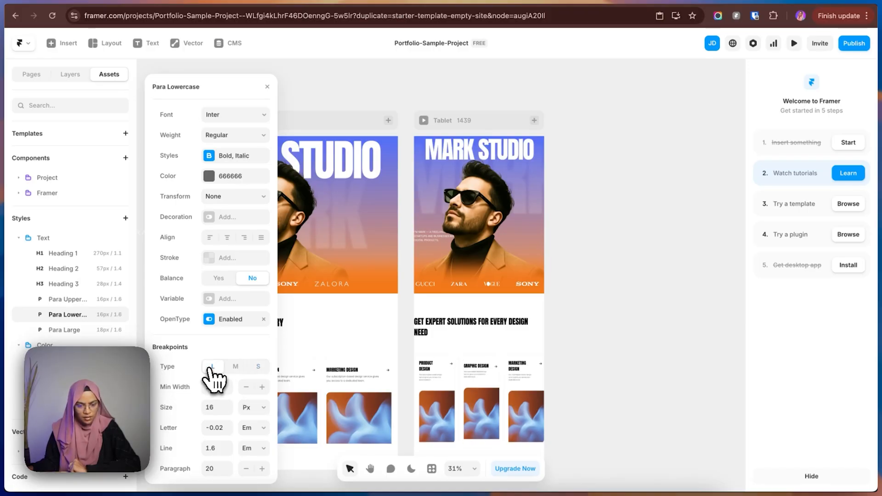
pyautogui.click(220, 385)
pyautogui.write('8')
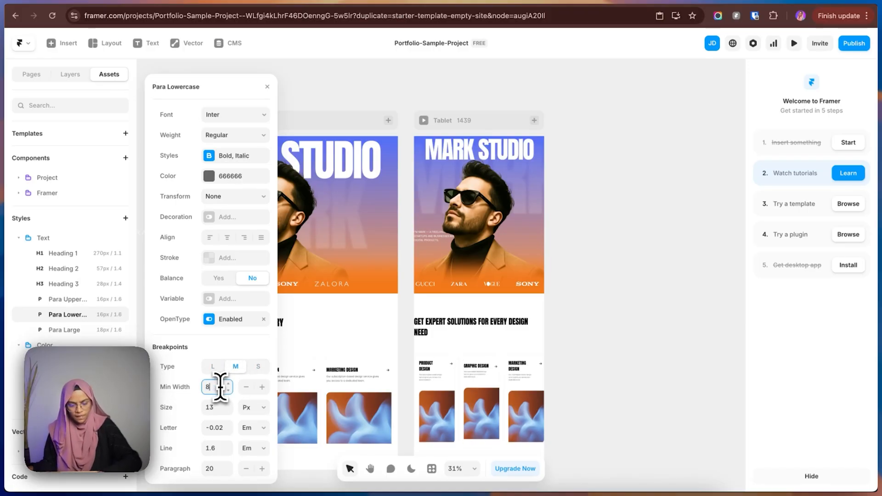
pyautogui.write('10')
# Set Para Lowercase's font size to 16 px for the M breakpoint and 14 px for the S breakpoint.
pyautogui.click(218, 407)
pyautogui.write('1')
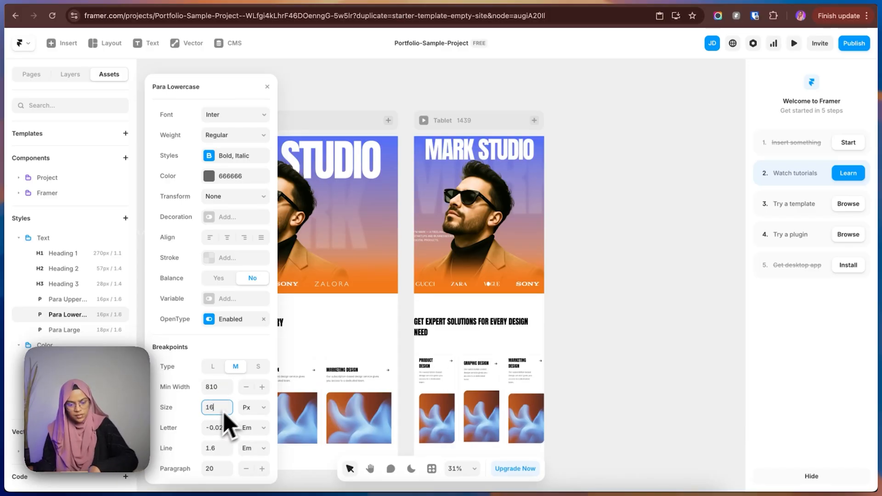
pyautogui.write('6')
pyautogui.click(257, 366)
pyautogui.click(211, 407)
pyautogui.write('1')
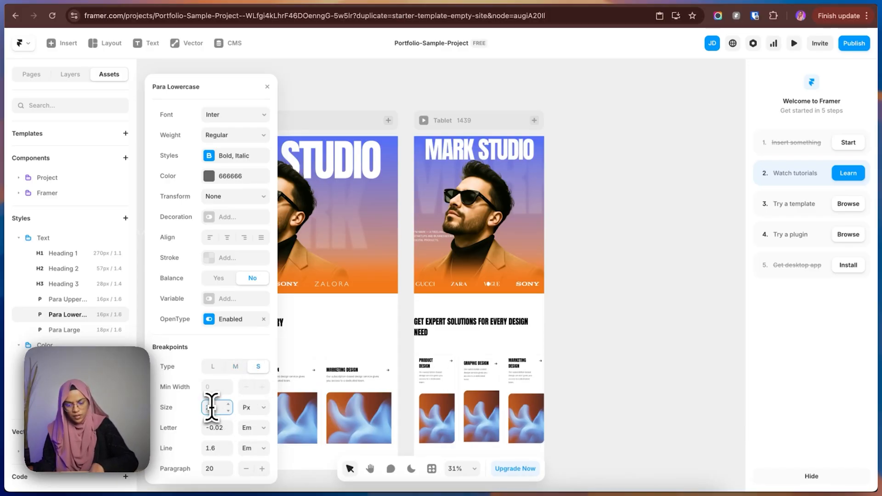
pyautogui.write('4')
# Add medium and small breakpoints to the Para Large text style and set the M breakpoint's minimum width to 810.
pyautogui.click(59, 330)
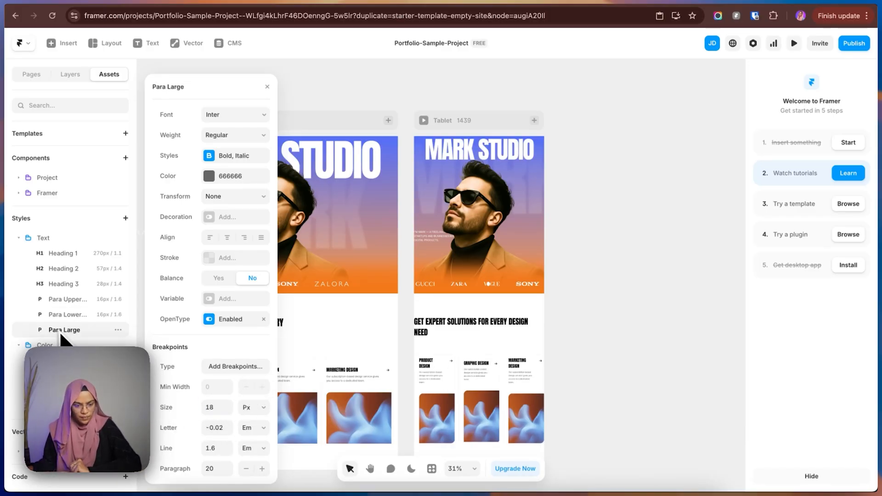
pyautogui.click(244, 368)
pyautogui.click(252, 378)
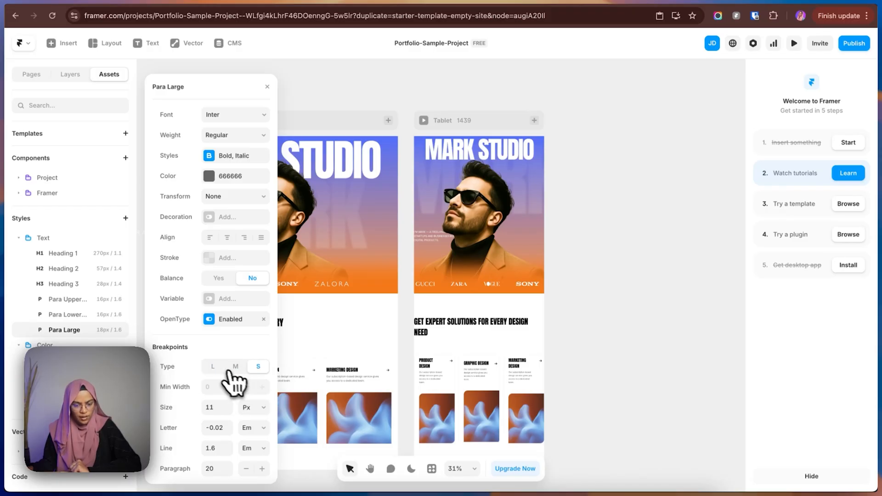
pyautogui.click(236, 367)
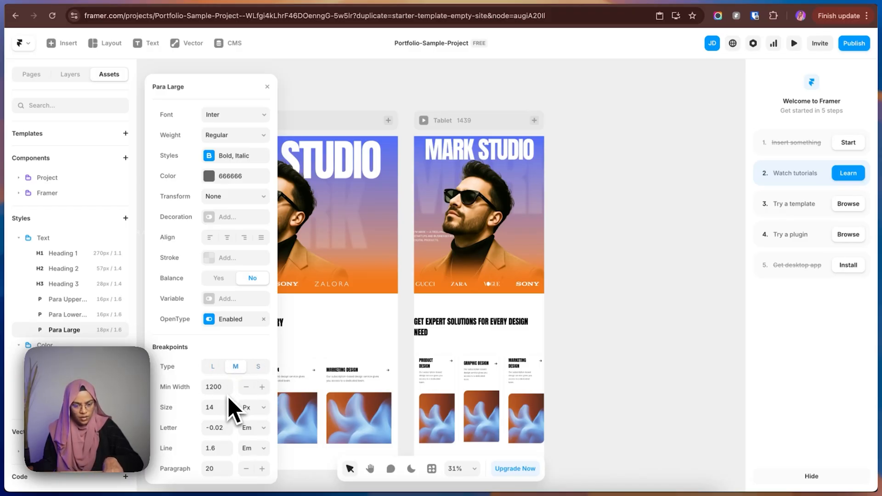
pyautogui.click(219, 387)
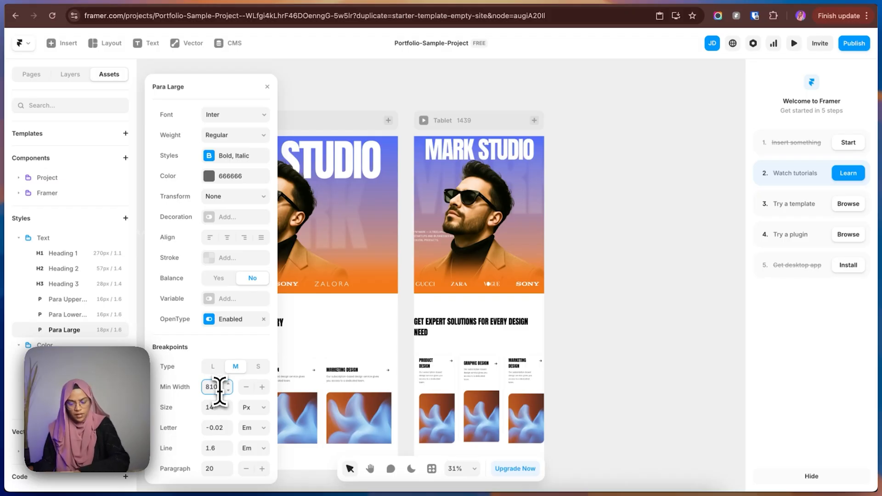
# Set Para Large's font size to 18 px for the M breakpoint and 16 px for the S breakpoint, then close the editor.
pyautogui.click(218, 409)
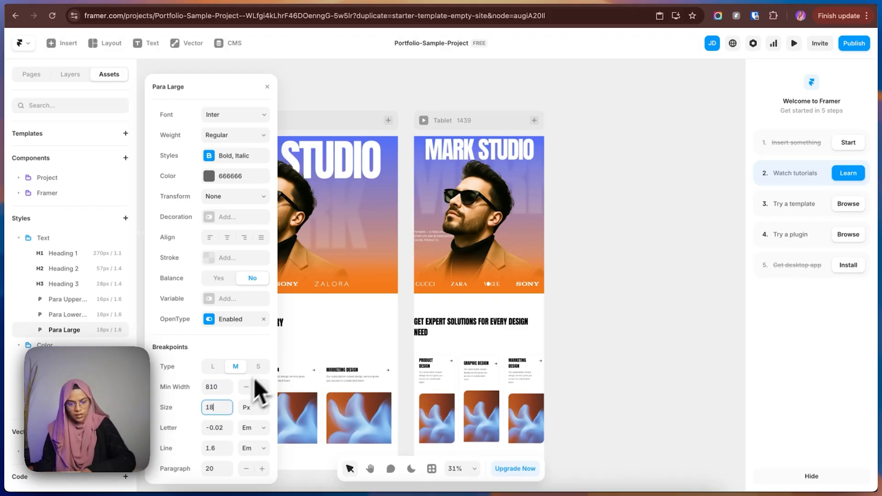
pyautogui.click(258, 366)
pyautogui.click(218, 407)
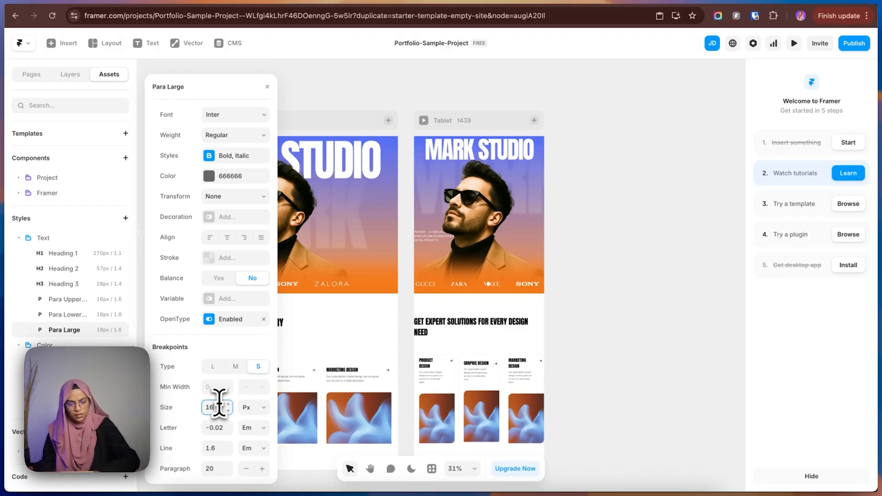
pyautogui.click(616, 315)
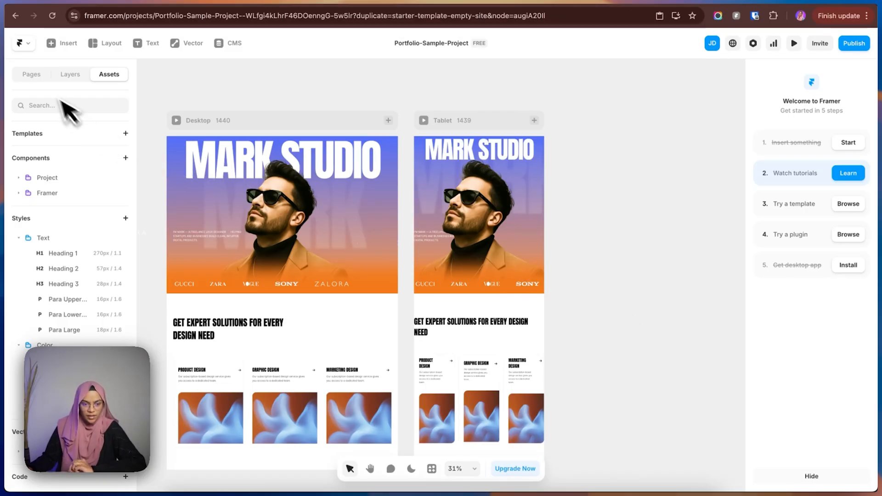
# Switch to the Figma design and examine the navigation bar above the hero title.
pyautogui.click(41, 77)
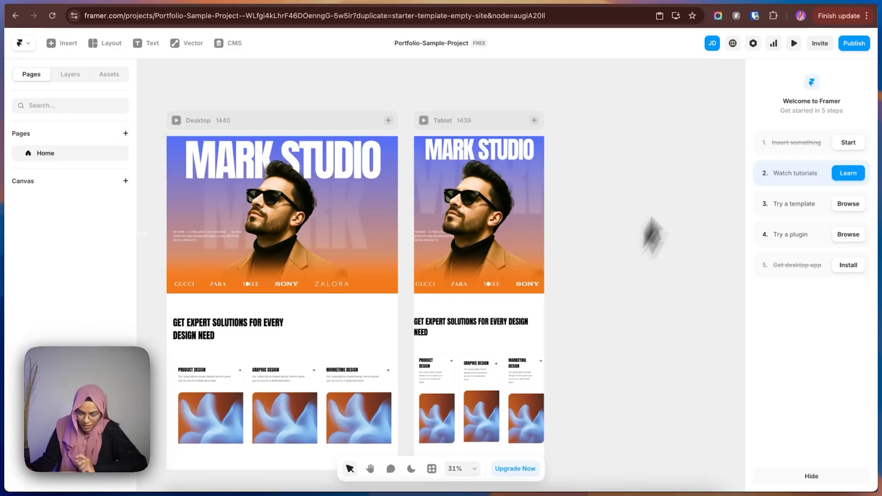
pyautogui.click(779, 2)
pyautogui.scroll(10, 374, 220)
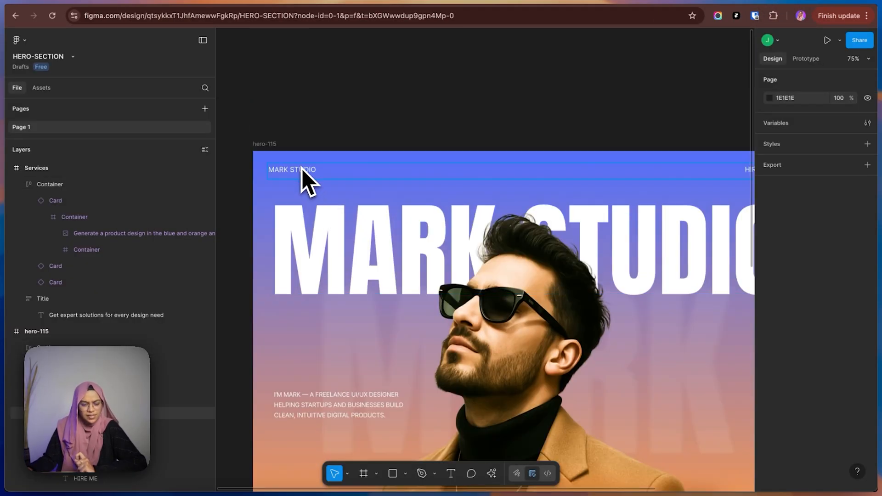
# Switch back to Framer, select the Desktop breakpoint and show its layer structure.
pyautogui.click(804, 2)
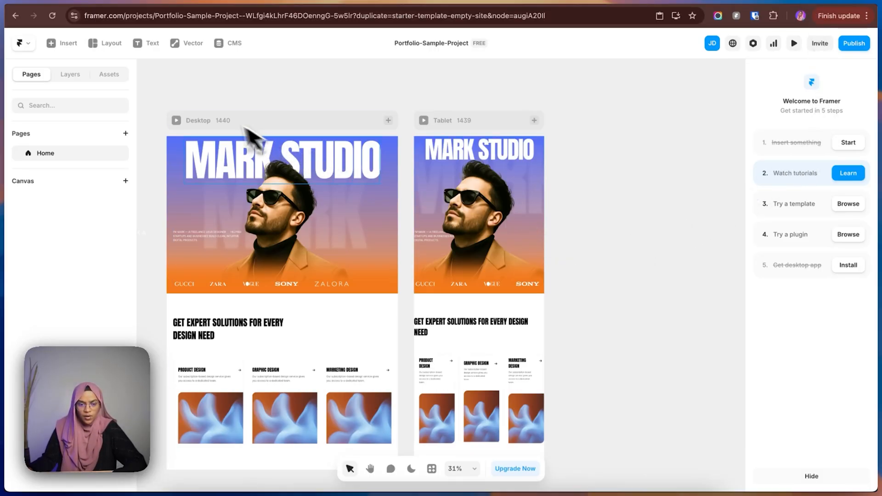
pyautogui.click(218, 121)
pyautogui.click(69, 75)
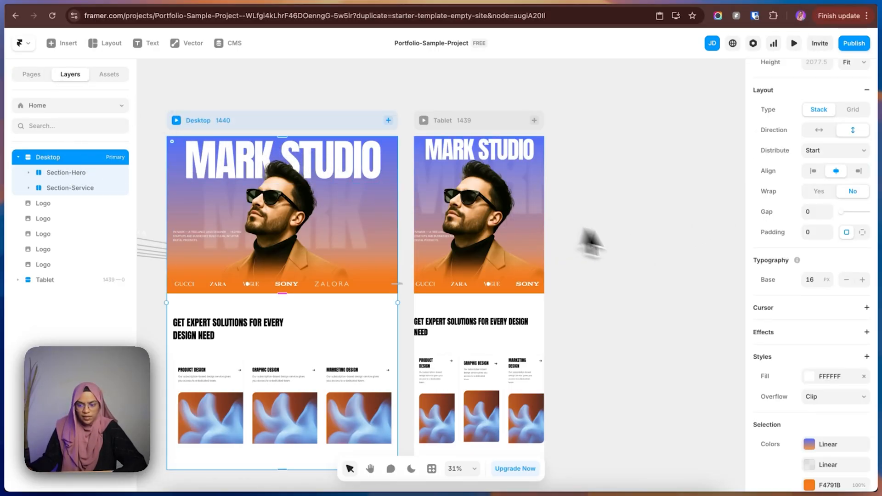
# Draw a frame about 1259 by 99 px above the hero section in the Desktop breakpoint and set its width to Fill.
pyautogui.press('f')
pyautogui.moveTo(181, 143); pyautogui.dragTo(383, 160)
pyautogui.moveTo(87, 220); pyautogui.dragTo(45, 171)
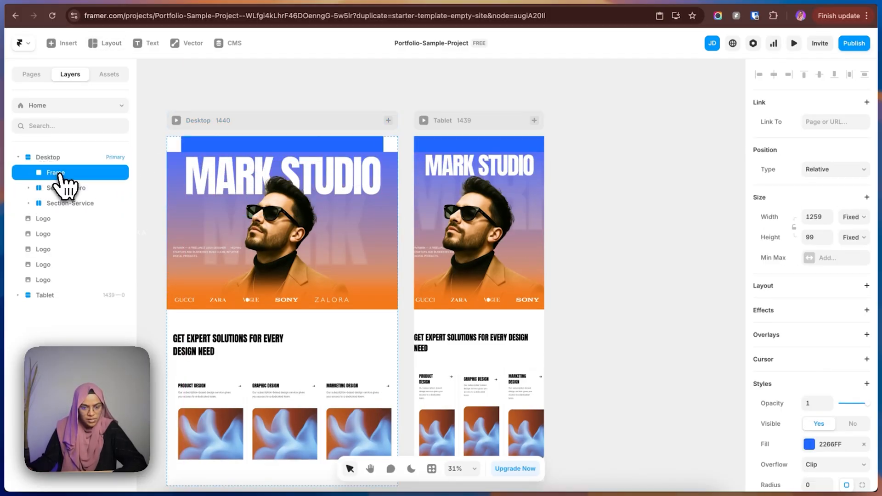
pyautogui.click(853, 218)
pyautogui.click(852, 237)
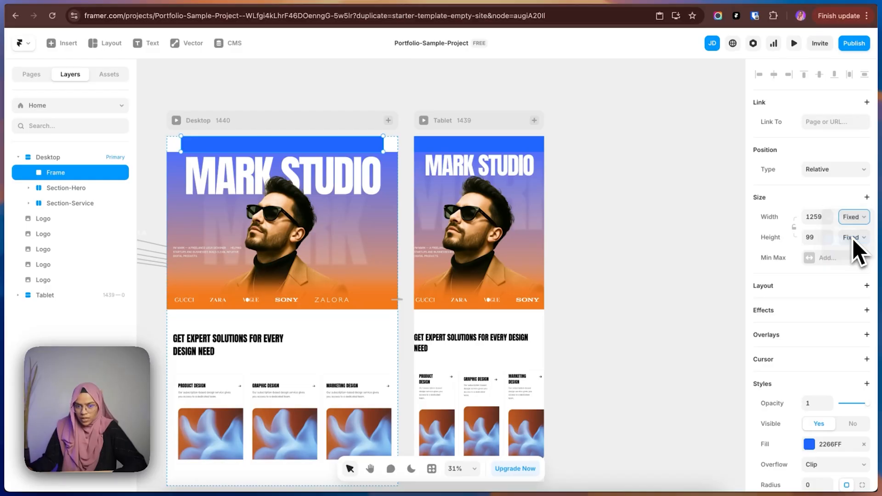
# Remove the new frame's blue fill and rename the layer as Header.
pyautogui.scroll(-4, 860, 392)
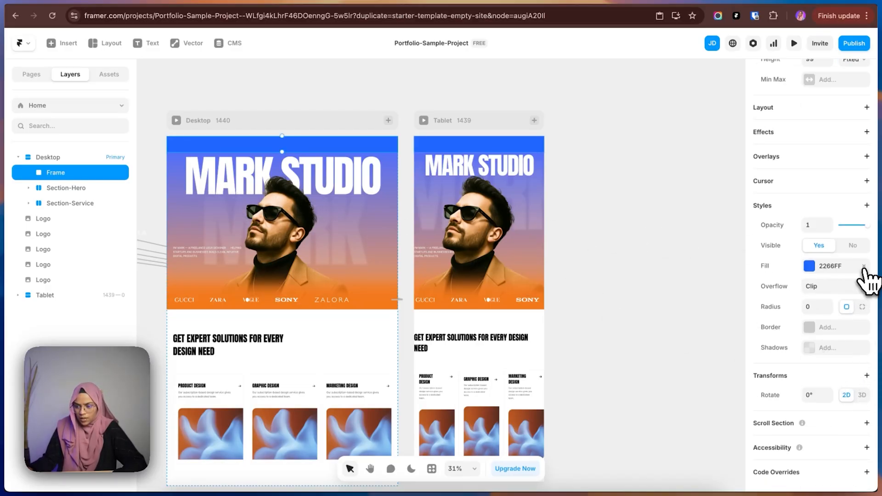
pyautogui.click(863, 266)
pyautogui.doubleClick(71, 177)
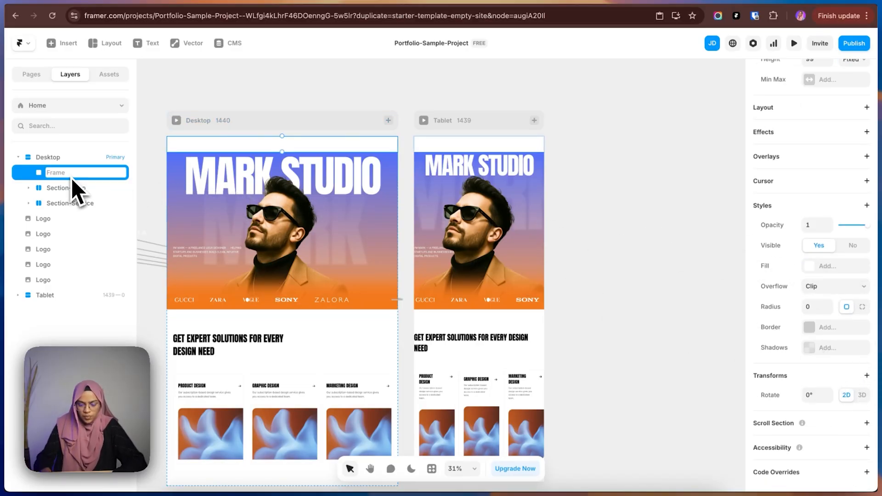
pyautogui.write('Header')
pyautogui.press('Return')
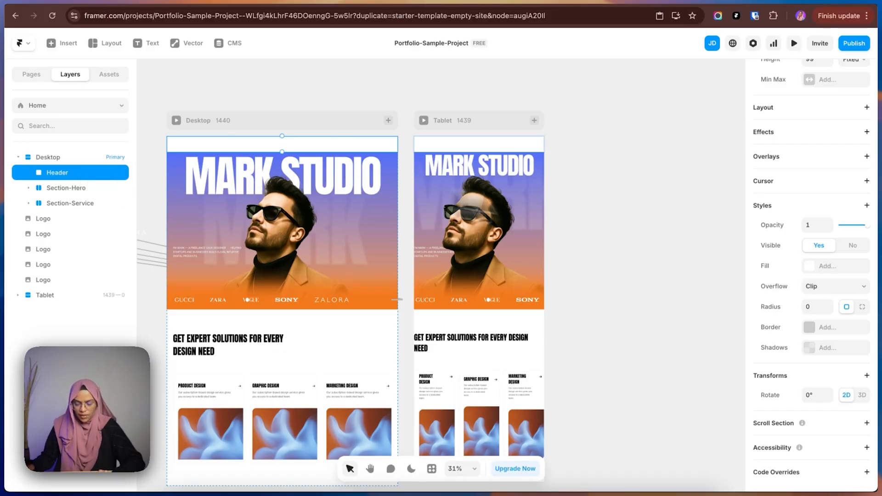
# Switch to the Figma design, examine the navigation bar's MARK STUDIO and HIRE ME items, and return to Framer.
pyautogui.click(771, 2)
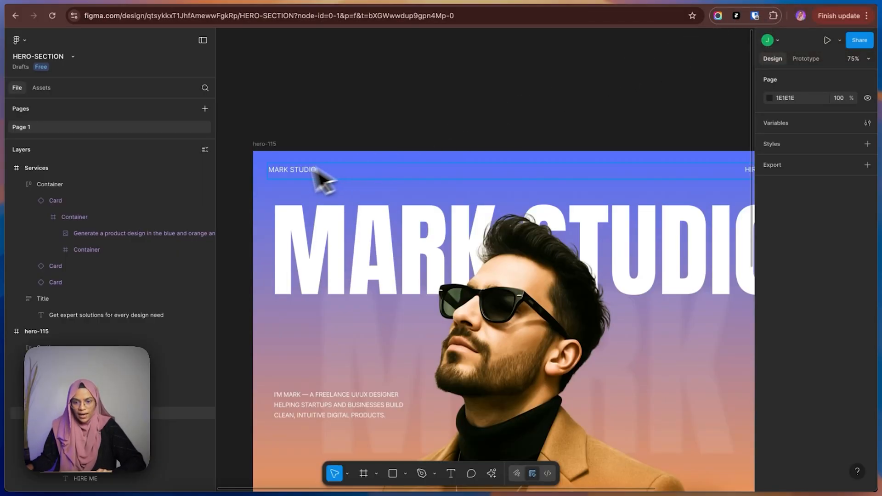
pyautogui.scroll(-5, 573, 197)
pyautogui.scroll(2, 572, 201)
pyautogui.scroll(-2, 567, 189)
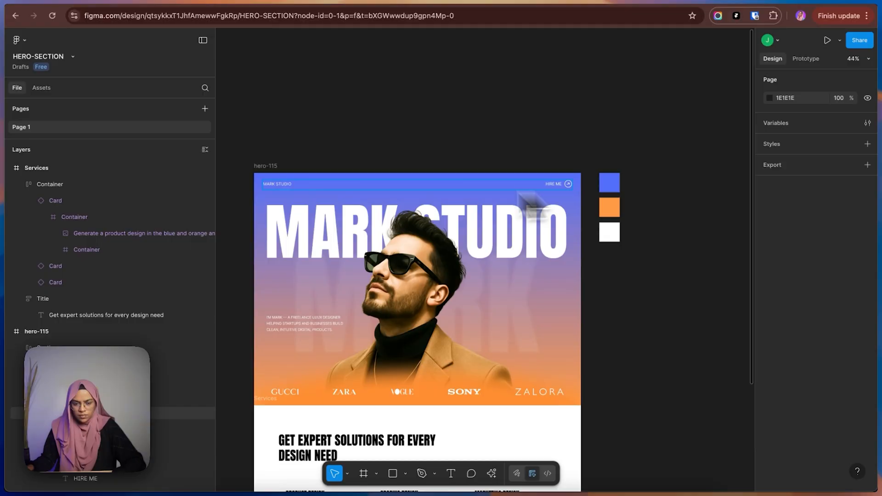
pyautogui.click(810, 1)
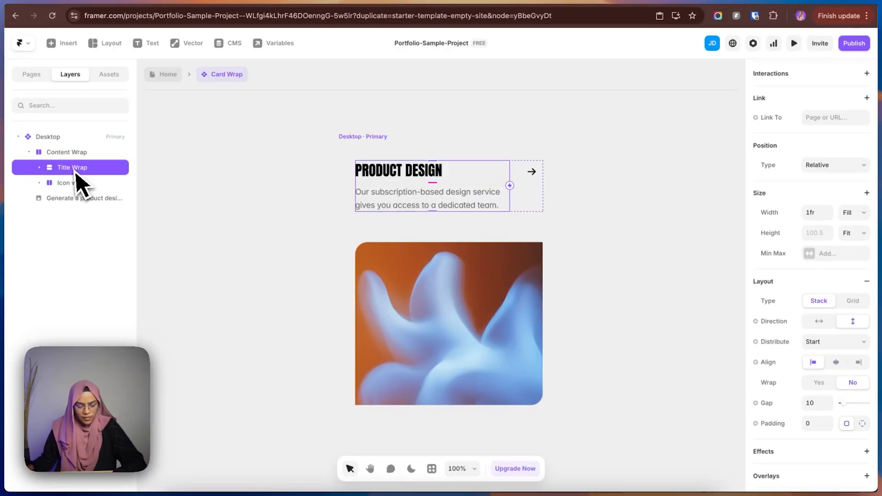
# Copy the Title Wrap text stack from the Product Design service card and paste it into the Header frame.
pyautogui.press('super+c')
pyautogui.click(163, 74)
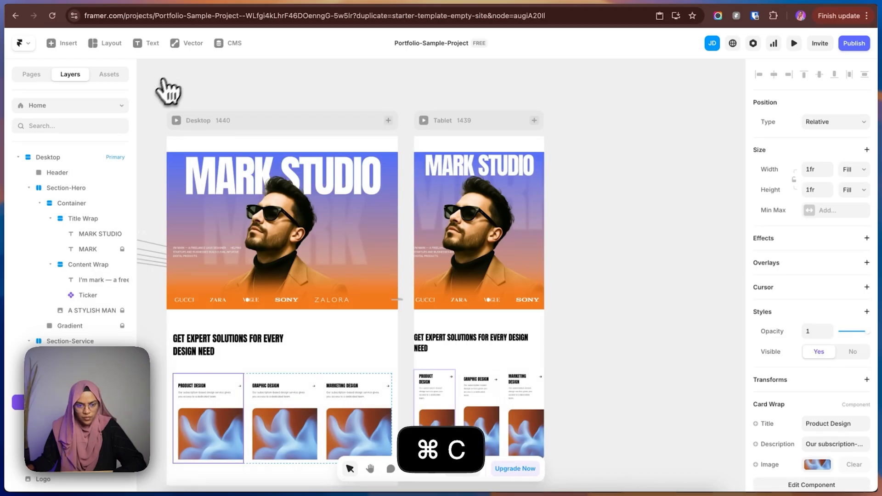
pyautogui.click(57, 172)
pyautogui.press('super+v')
pyautogui.click(58, 177)
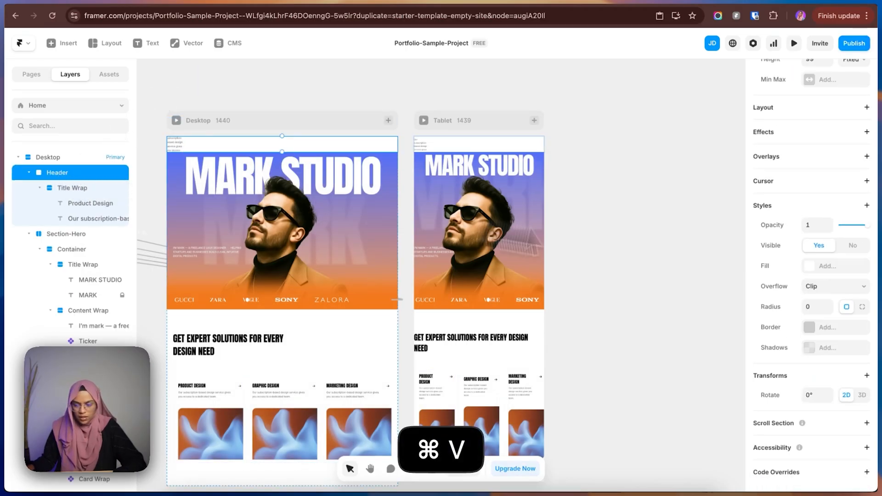
# Add a stack layout to the Header and rename its pasted Title Wrap as Content wrap.
pyautogui.scroll(2, 867, 207)
pyautogui.click(866, 151)
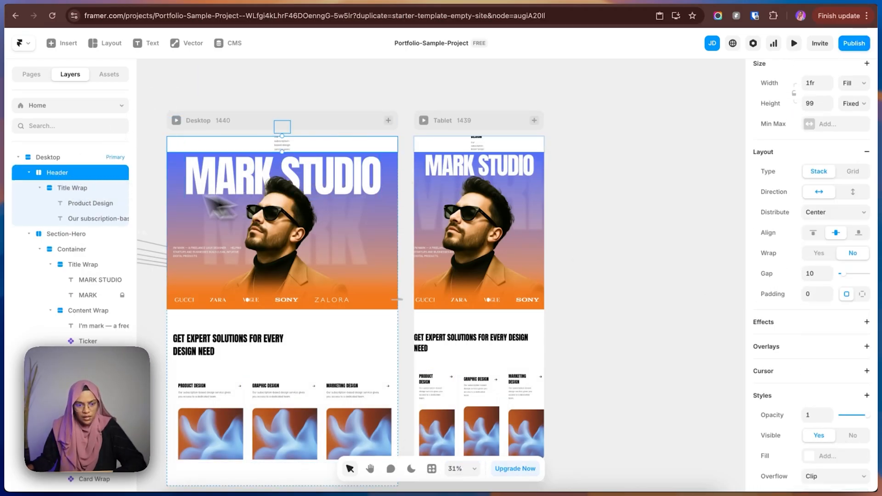
pyautogui.doubleClick(86, 189)
pyautogui.write('Conte')
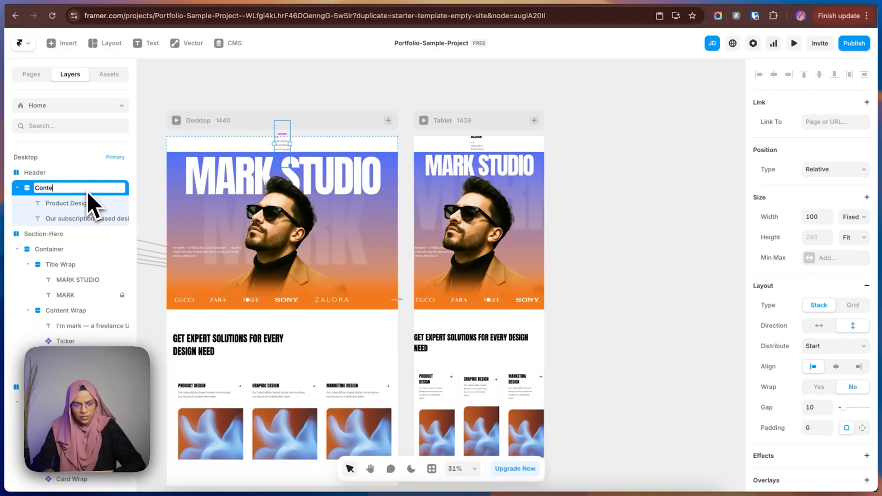
pyautogui.write('nt wrap')
pyautogui.press('Return')
# Set Content wrap's width to Fill and arrange its stack horizontally with Space Between distribution.
pyautogui.click(90, 203)
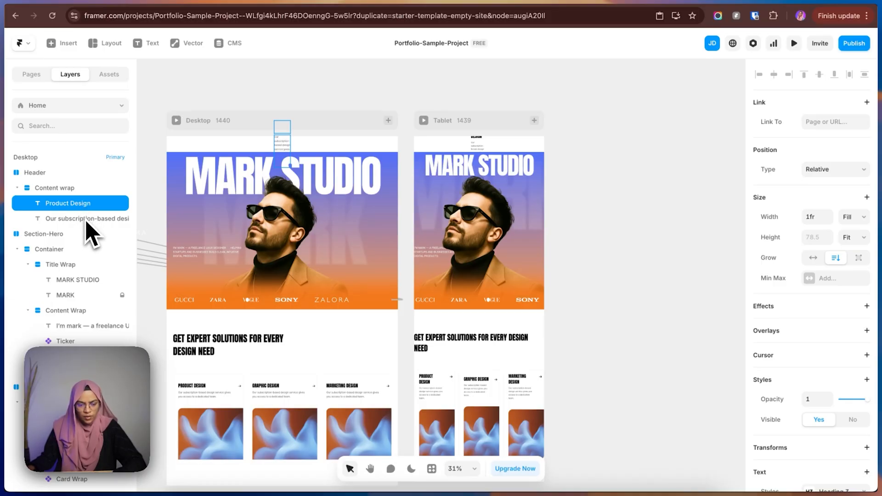
pyautogui.click(72, 192)
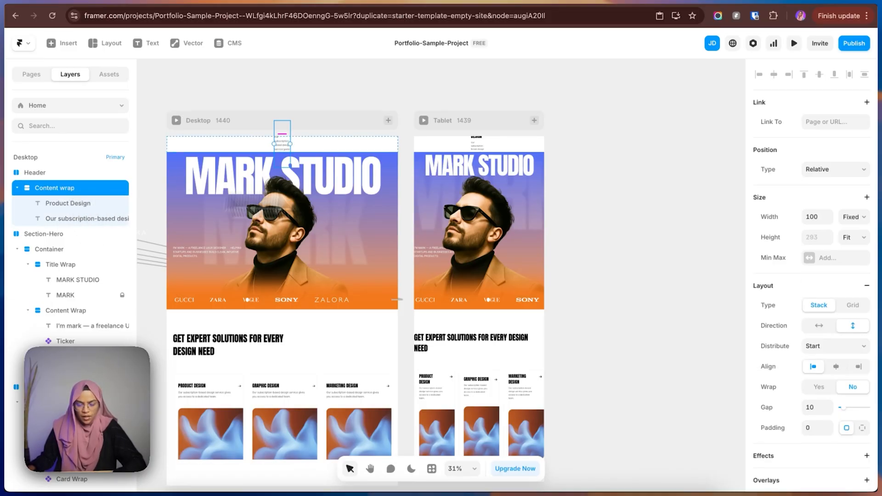
pyautogui.click(858, 210)
pyautogui.click(860, 218)
pyautogui.click(860, 218)
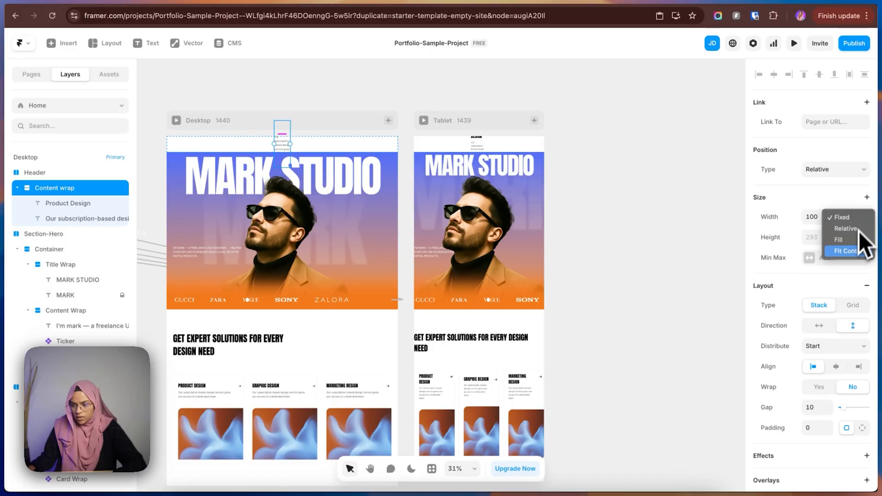
pyautogui.click(850, 240)
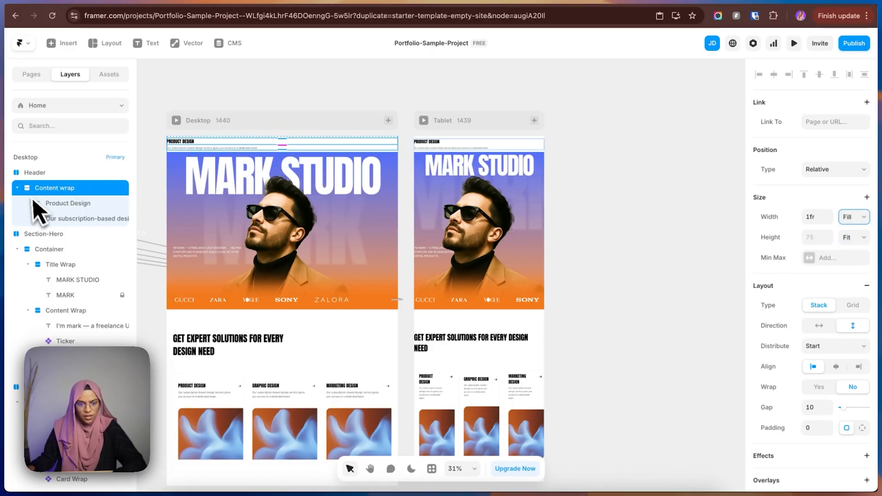
pyautogui.click(819, 326)
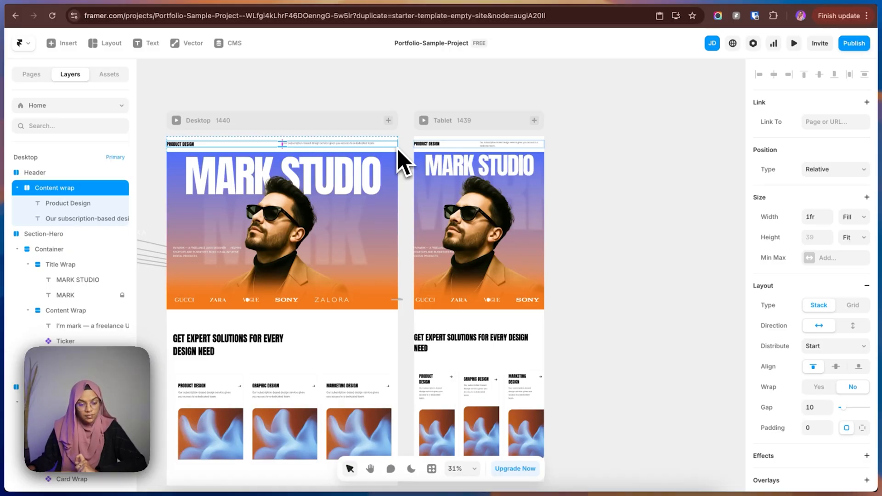
pyautogui.click(815, 352)
pyautogui.click(822, 382)
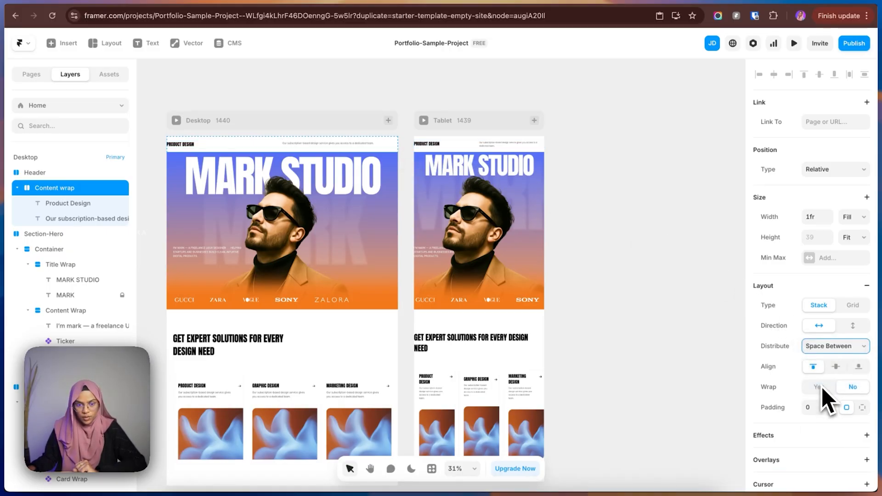
# Apply the Para Large style to the header's Product Design text and change its content to MARK STUDIO.
pyautogui.click(83, 206)
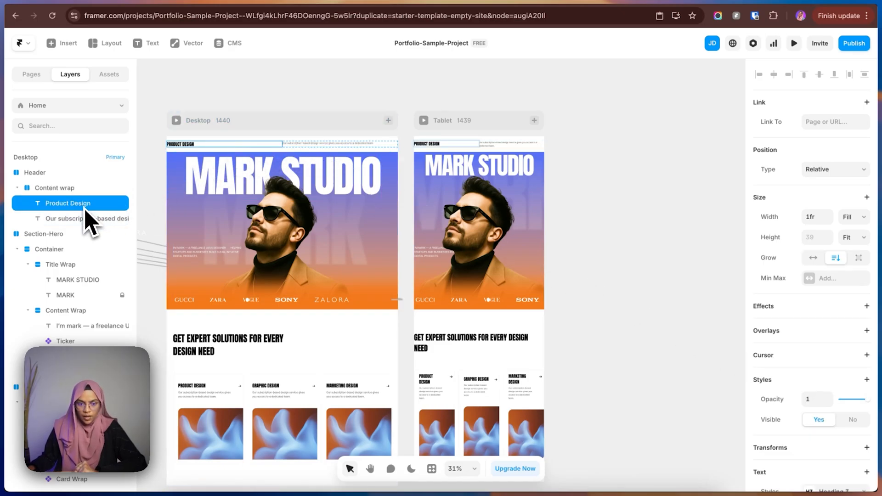
pyautogui.scroll(-4, 817, 368)
pyautogui.click(822, 336)
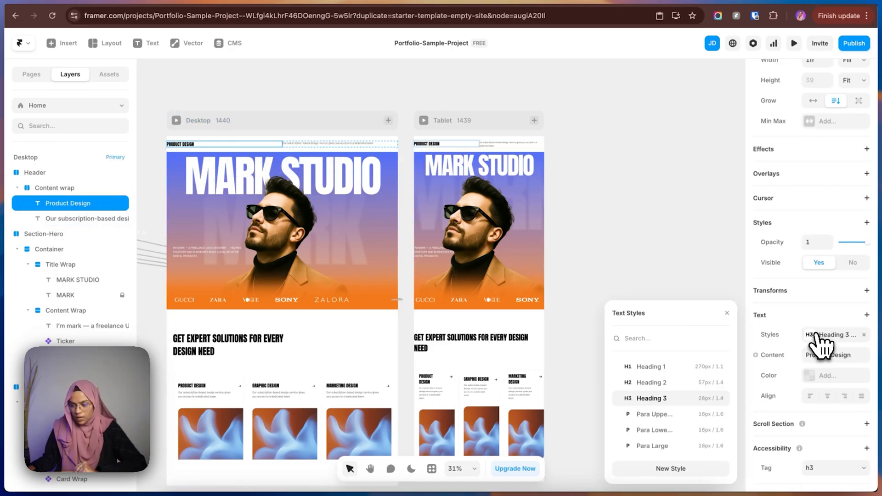
pyautogui.click(653, 446)
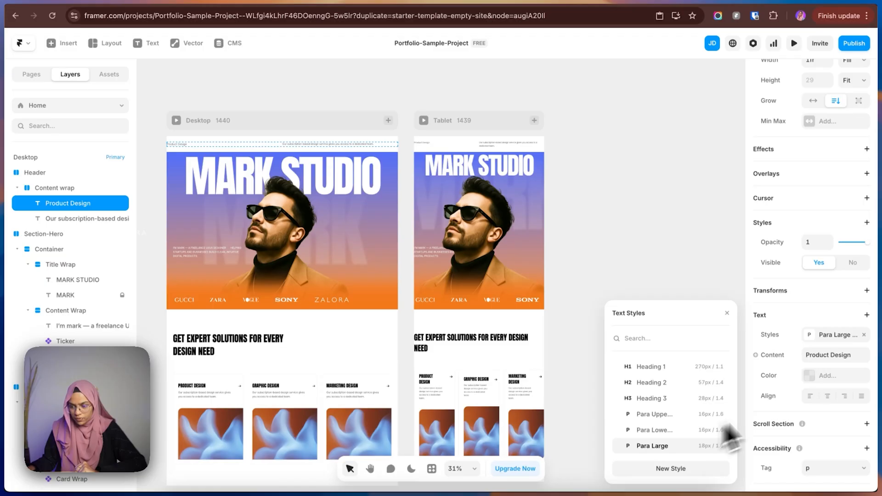
pyautogui.click(844, 355)
pyautogui.write('MARK ')
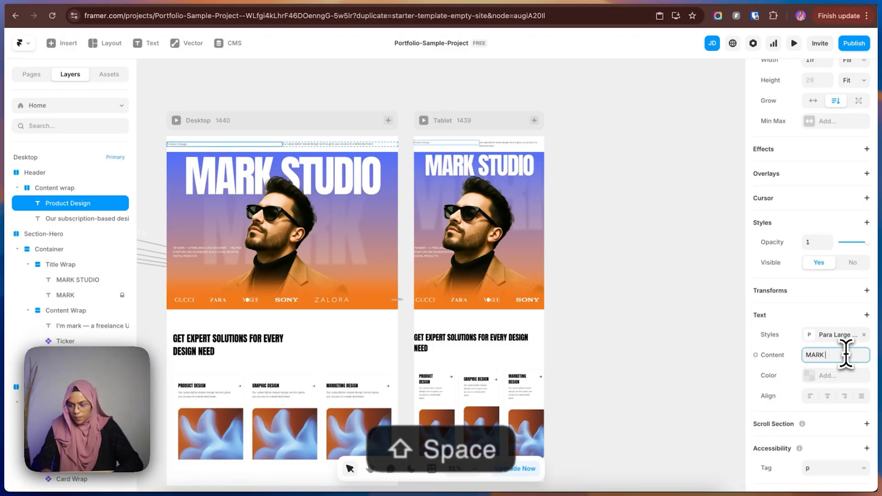
pyautogui.write('STUDIO')
# Apply the Para Large style to the header's subscription description text and change its content to HIRE ME.
pyautogui.click(93, 218)
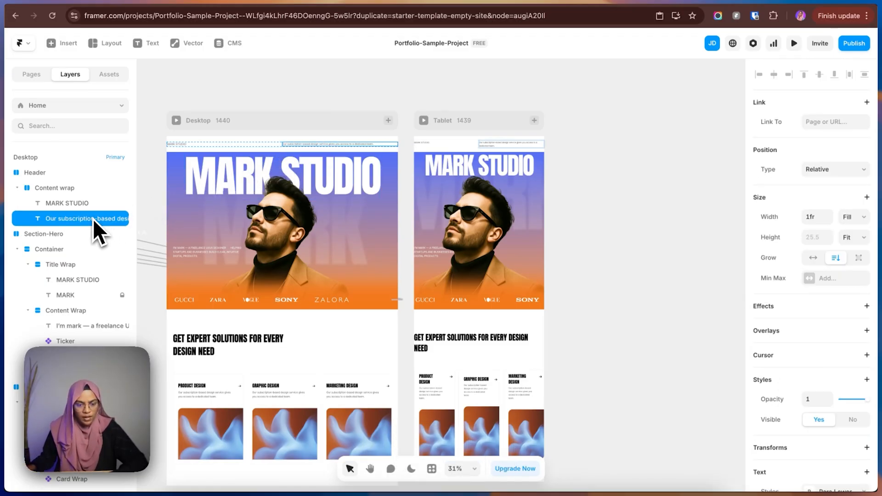
pyautogui.scroll(-2, 794, 404)
pyautogui.click(834, 393)
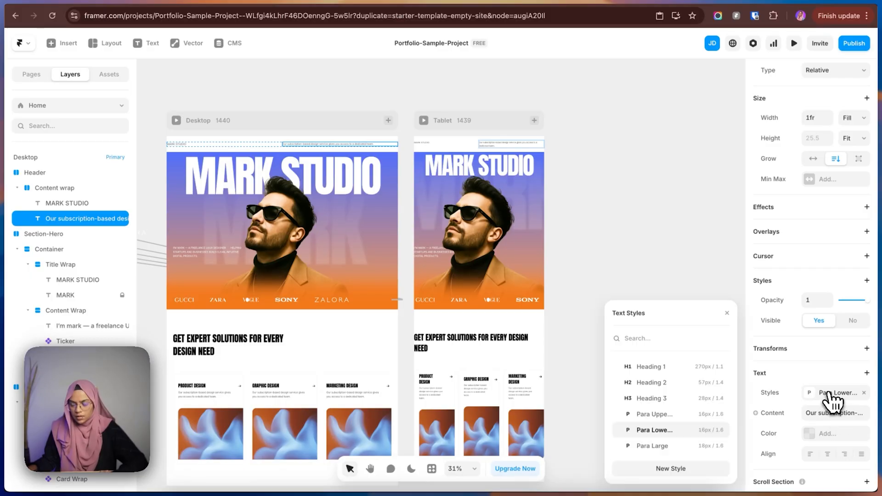
pyautogui.click(652, 445)
pyautogui.click(843, 413)
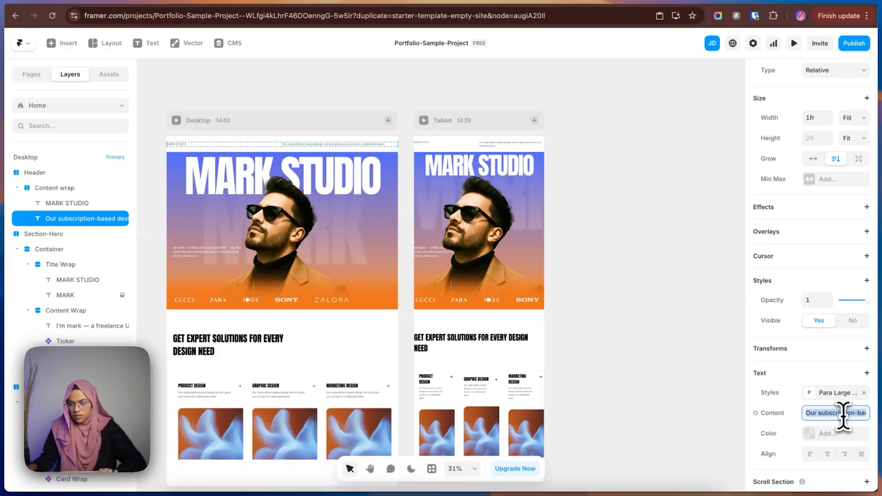
pyautogui.write('HIRE ME')
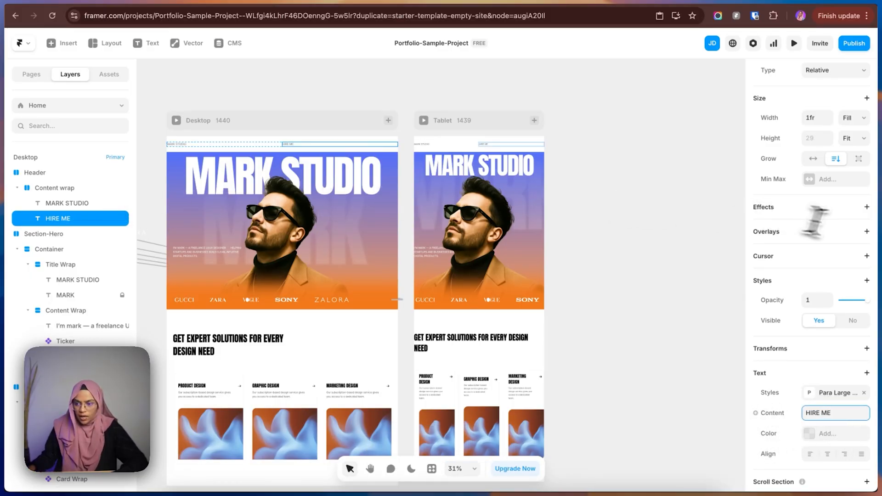
# Set the widths of the header's MARK STUDIO and HIRE ME texts to Fit Content.
pyautogui.scroll(2, 781, 248)
pyautogui.click(48, 192)
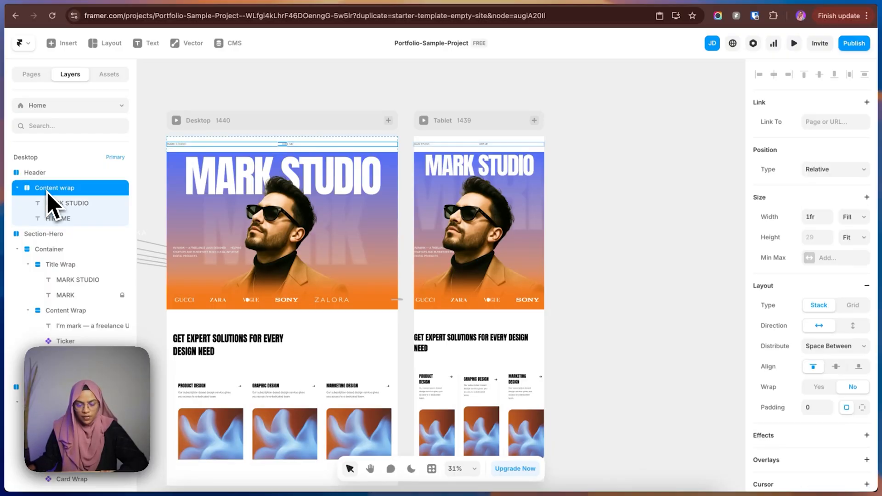
pyautogui.click(63, 207)
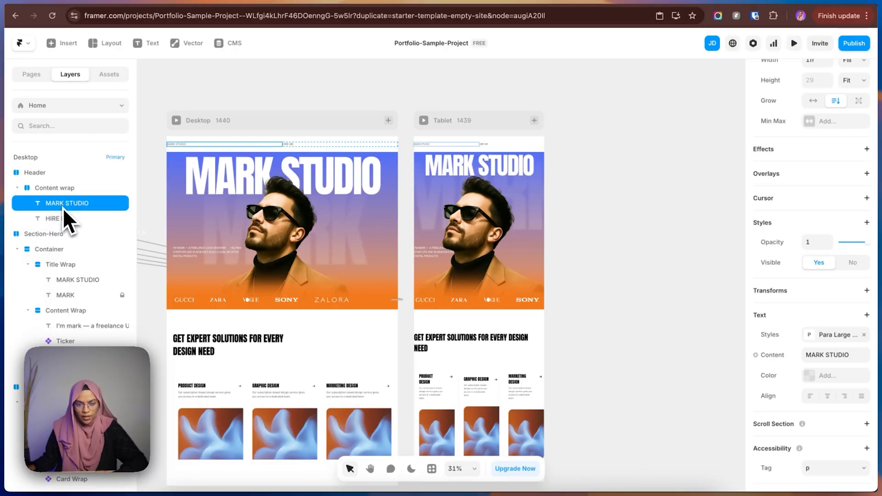
pyautogui.scroll(3, 863, 257)
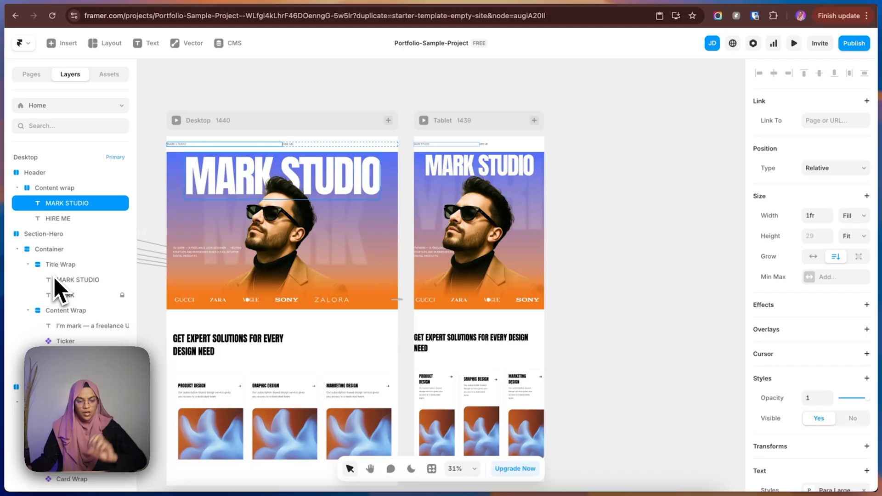
pyautogui.click(62, 220)
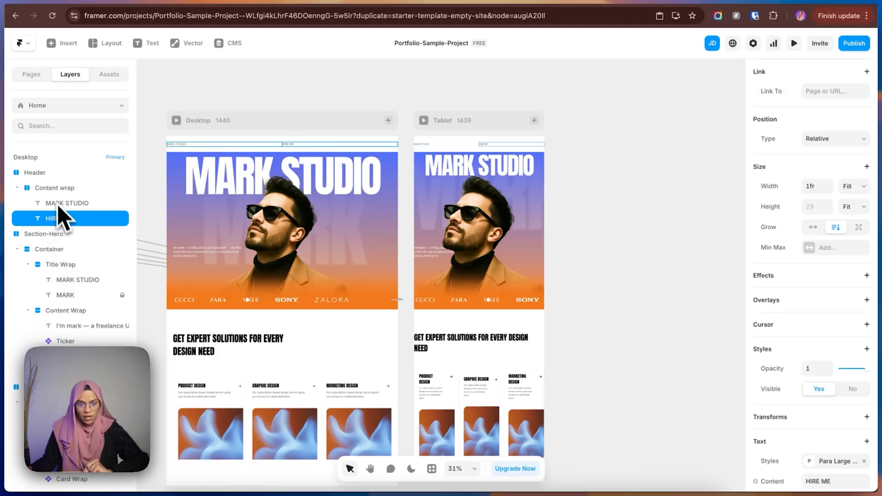
pyautogui.click(54, 191)
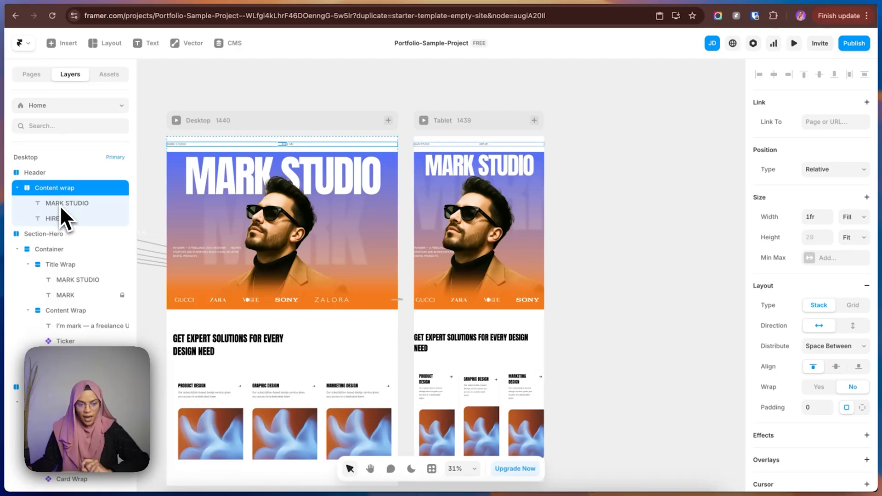
pyautogui.click(60, 205)
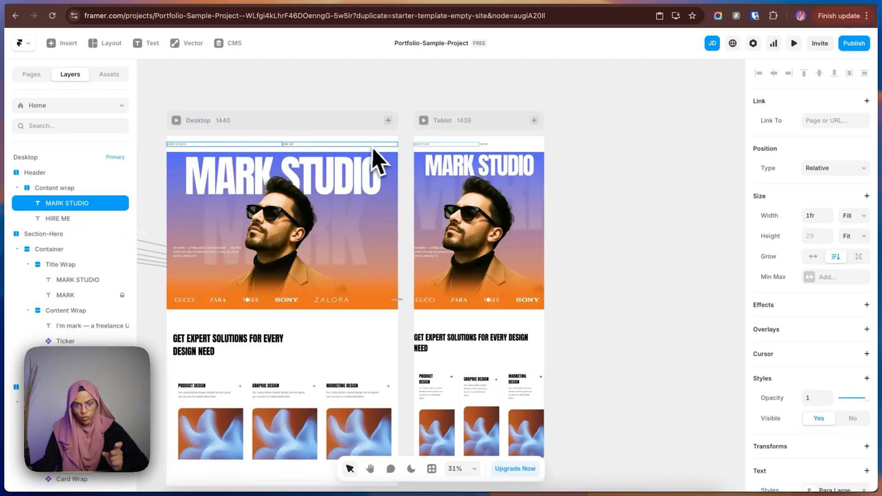
pyautogui.click(858, 216)
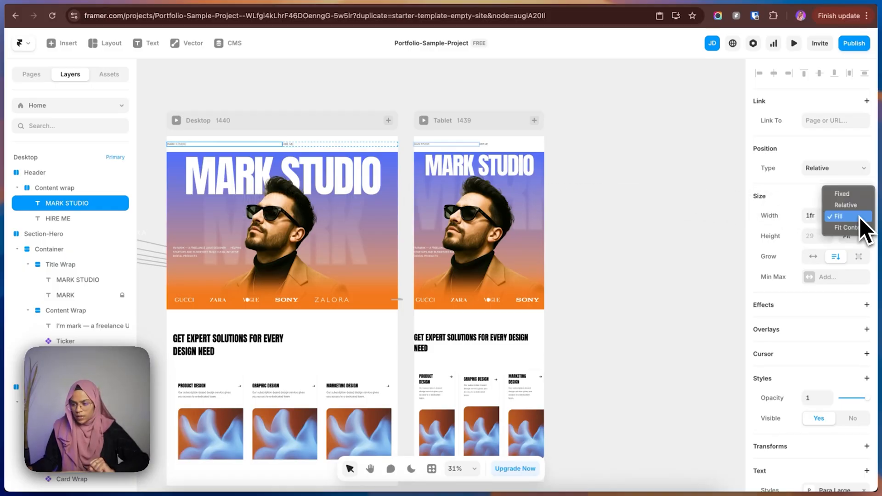
pyautogui.click(855, 228)
pyautogui.click(63, 219)
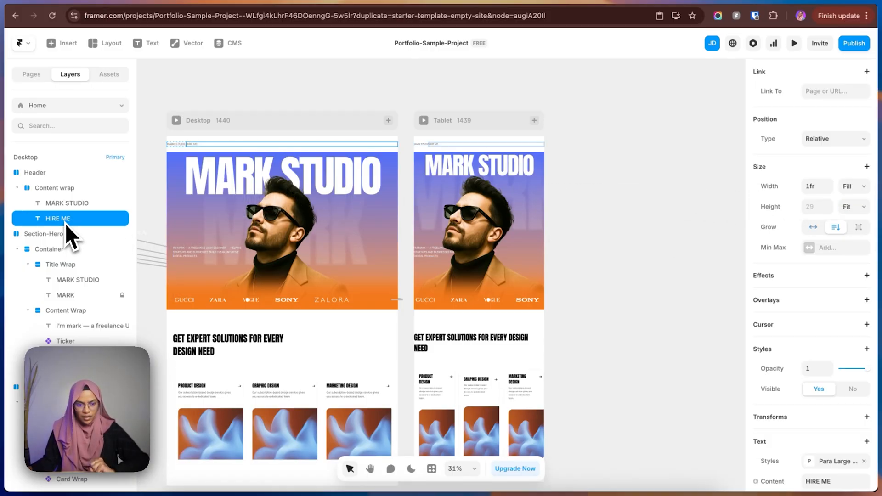
pyautogui.click(853, 186)
pyautogui.click(851, 200)
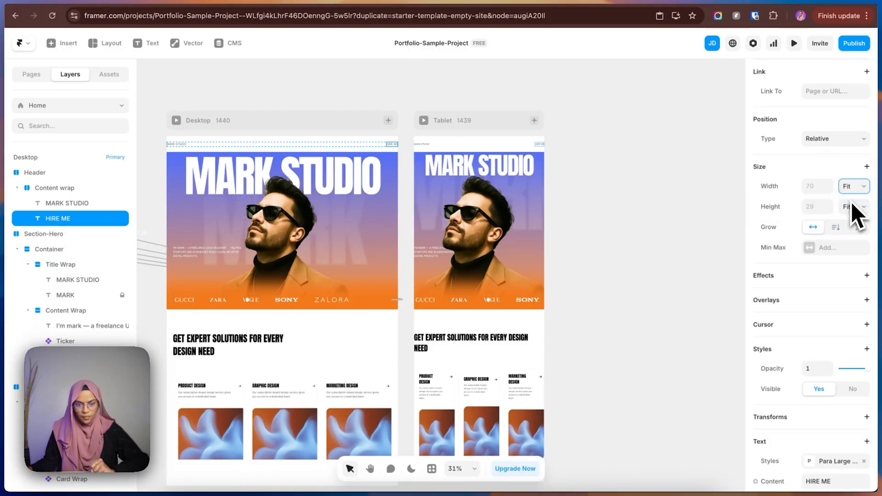
# Open the Card Wrap component from the services section and copy the Icon wrap containing its arrow.
pyautogui.scroll(5, 406, 158)
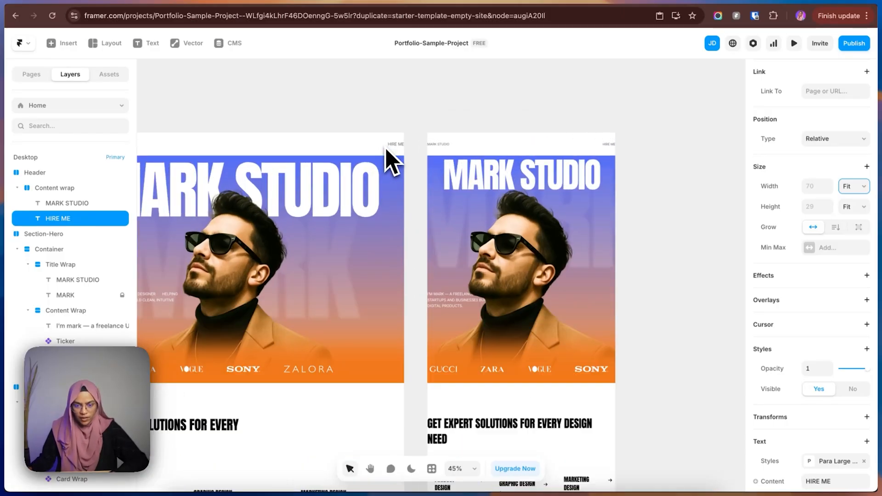
pyautogui.scroll(-3, 413, 153)
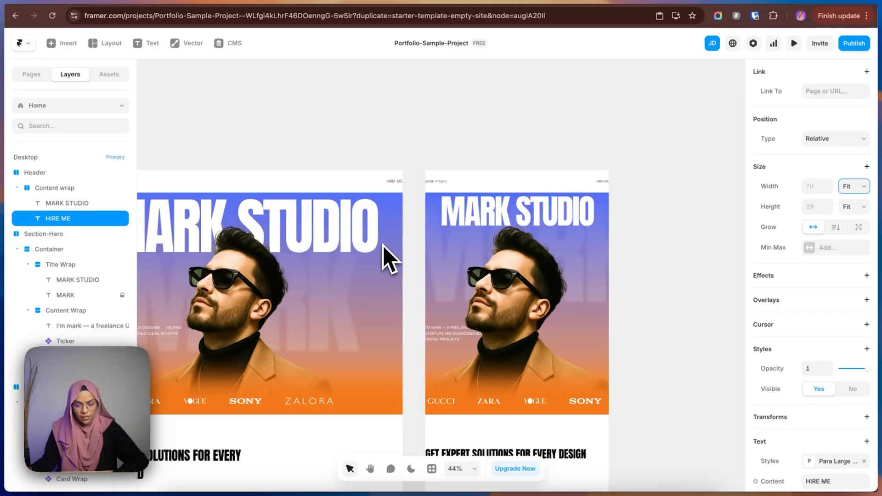
pyautogui.scroll(-8, 388, 256)
pyautogui.doubleClick(244, 352)
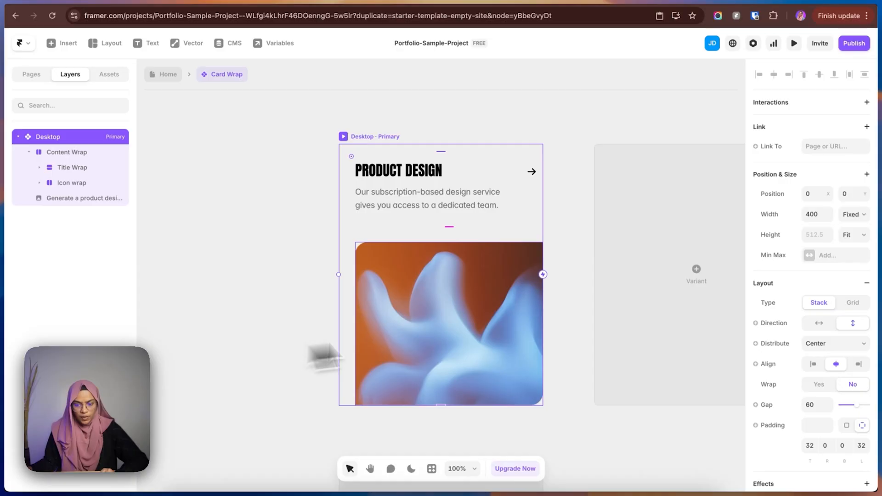
pyautogui.click(532, 179)
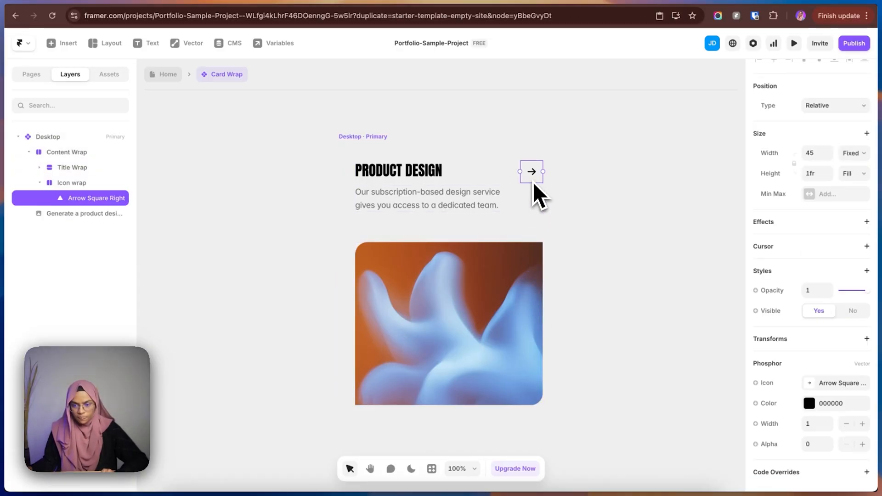
pyautogui.click(81, 183)
pyautogui.click(39, 183)
pyautogui.press('super+c')
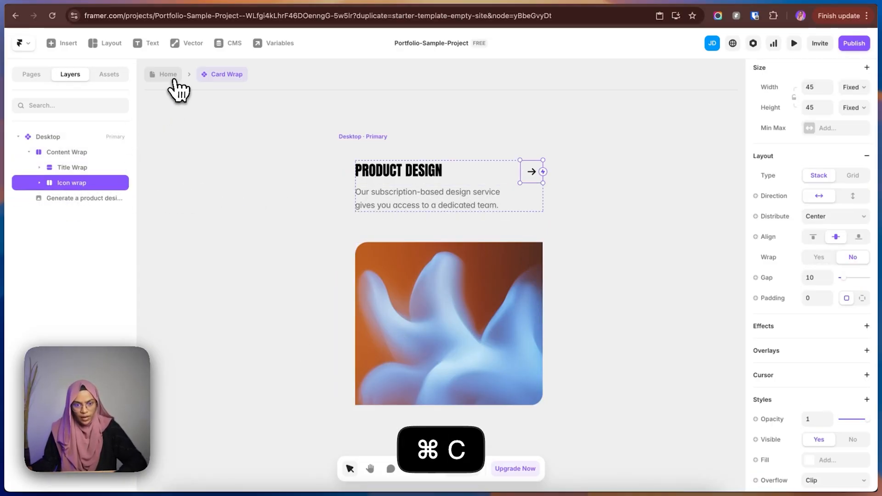
# Return to the Home page and paste the copied Icon wrap after the HIRE ME text in the header.
pyautogui.click(174, 82)
pyautogui.click(51, 173)
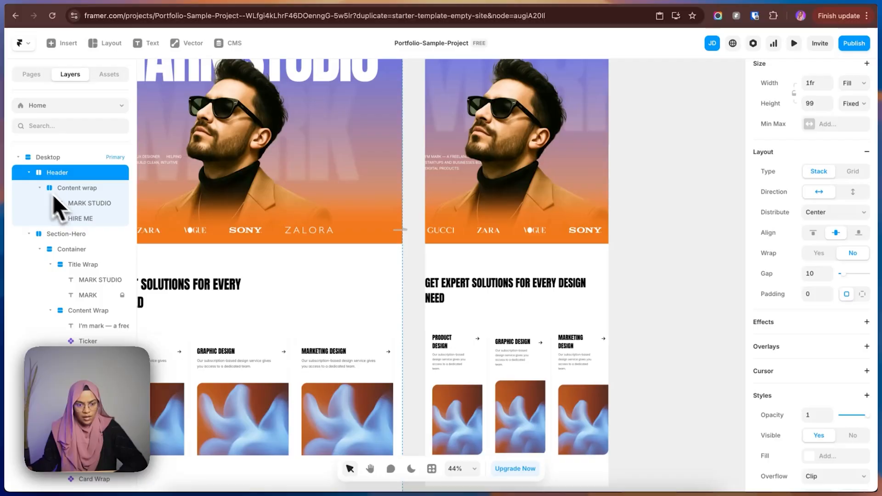
pyautogui.click(87, 220)
pyautogui.press('super+v')
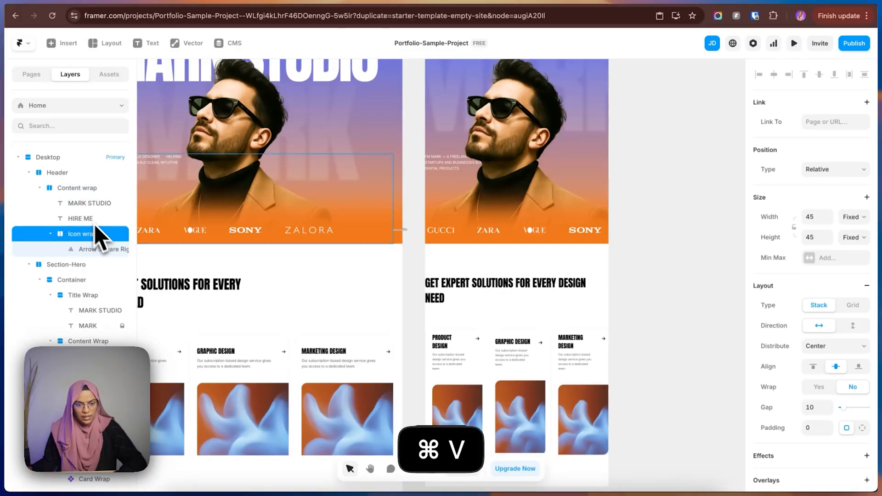
pyautogui.scroll(5, 344, 202)
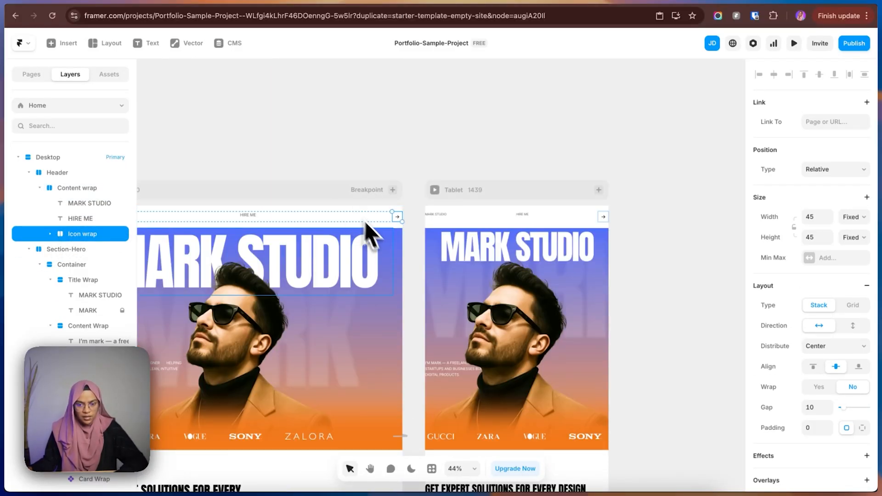
# Wrap the header's HIRE ME text and Icon wrap together in a new stack.
pyautogui.keyDown('shift'); pyautogui.click(89, 220); pyautogui.keyUp('shift')
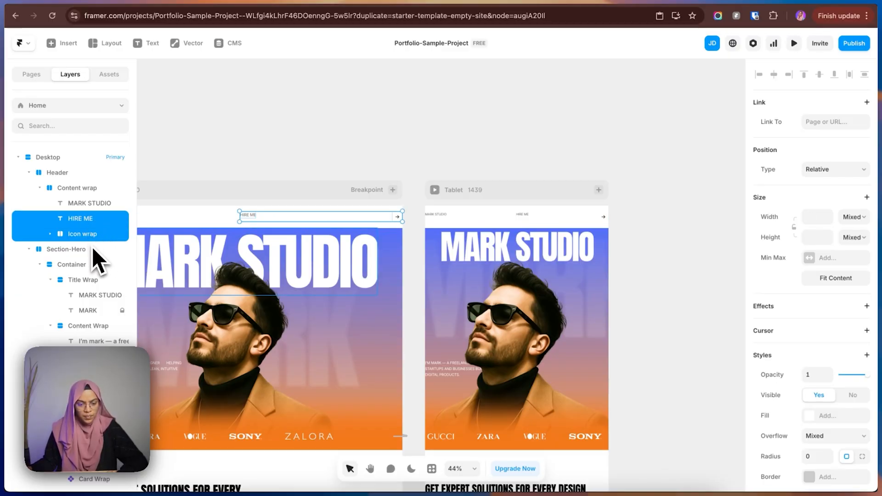
pyautogui.rightClick(93, 228)
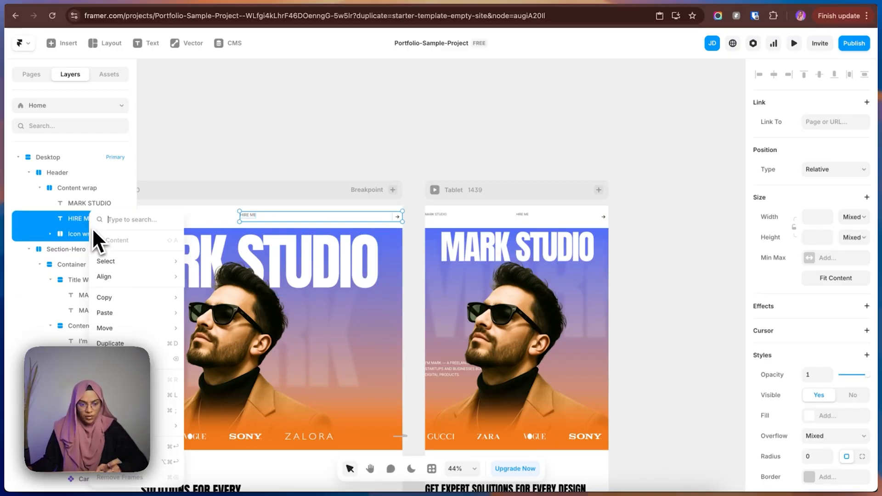
pyautogui.moveTo(133, 312)
pyautogui.click(124, 446)
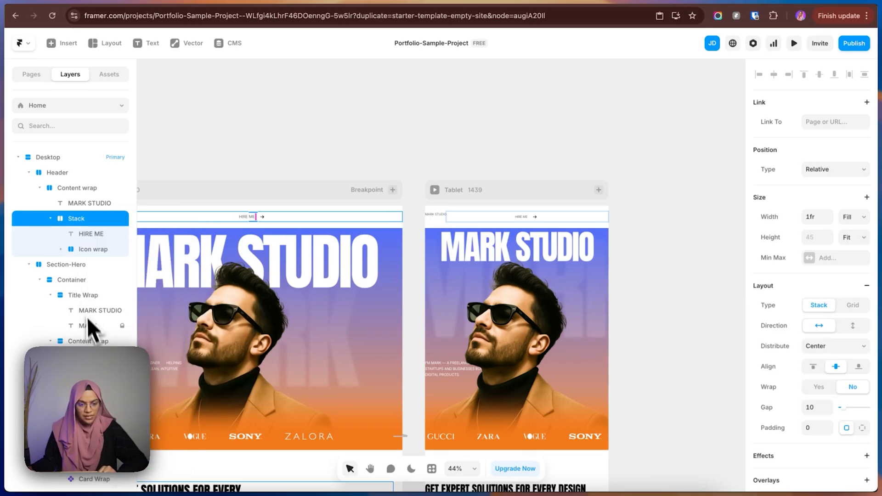
# Rename the new stack around HIRE ME as Button and set its width to Fit Content.
pyautogui.doubleClick(89, 221)
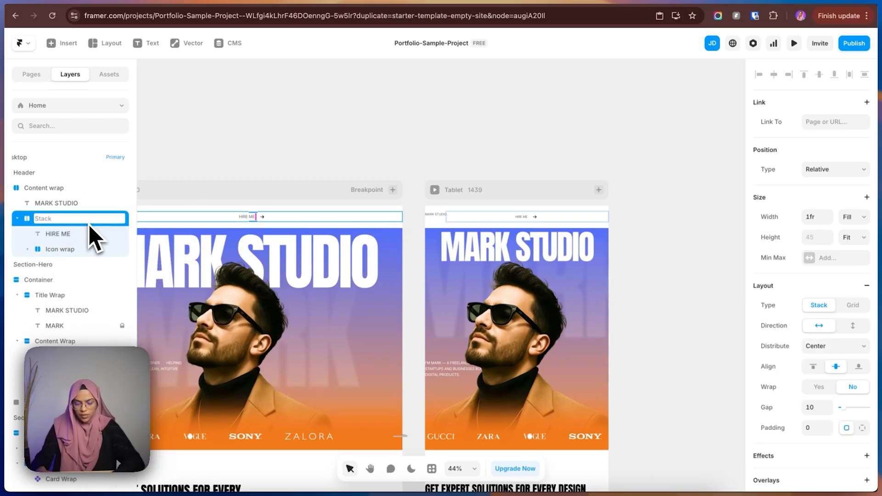
pyautogui.write('Bi')
pyautogui.press('BackSpace')
pyautogui.write('utton')
pyautogui.press('Return')
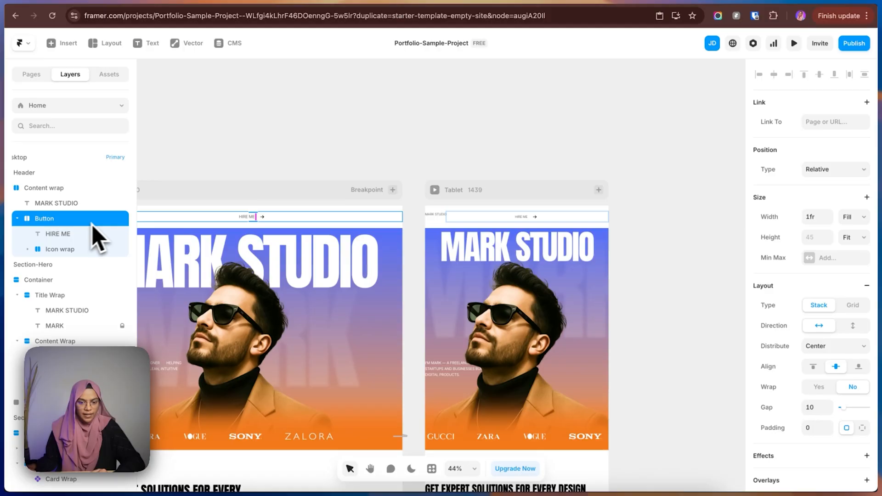
pyautogui.click(855, 218)
pyautogui.click(850, 229)
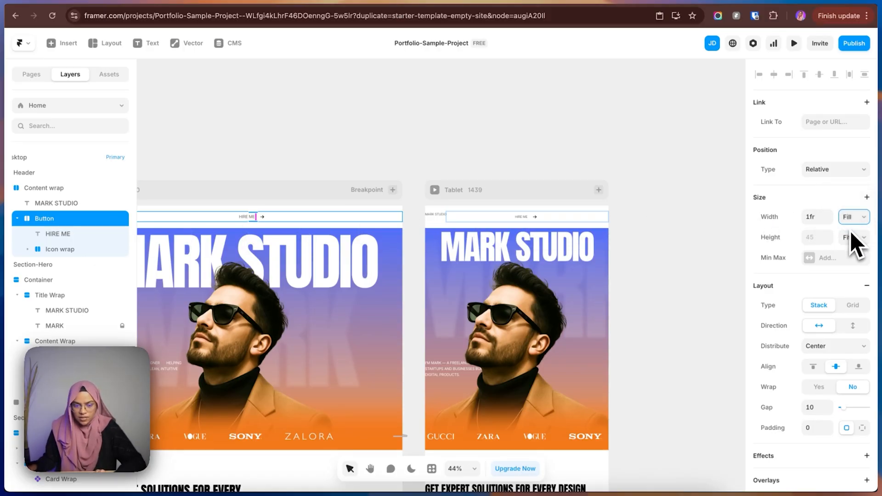
# Give the Button's Icon wrap a 100% radius and a solid border of width 1 in the Black color style.
pyautogui.click(58, 249)
pyautogui.scroll(-7, 850, 437)
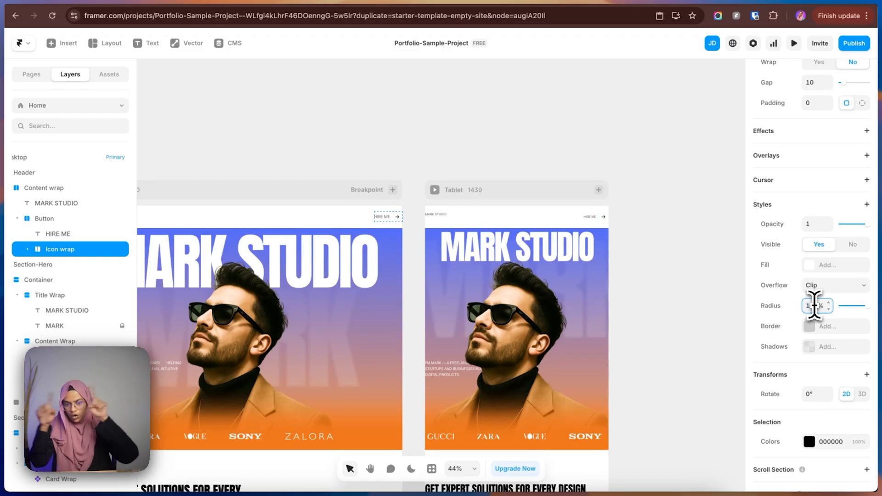
pyautogui.click(820, 326)
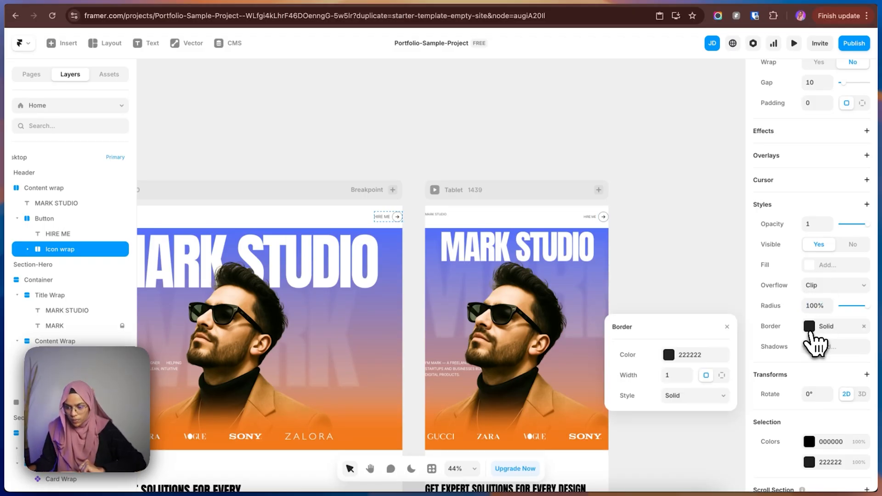
pyautogui.click(672, 356)
pyautogui.click(645, 446)
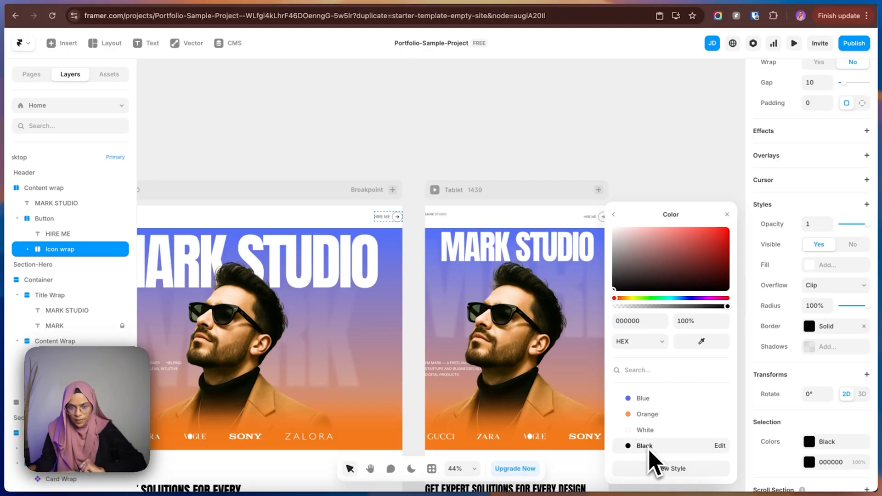
pyautogui.click(375, 151)
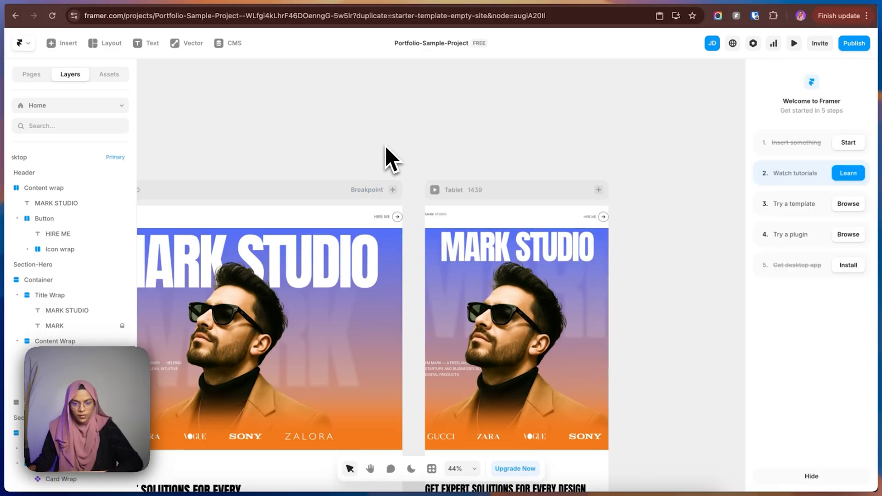
# Add a max width to the header's Content wrap and set it to 1360.
pyautogui.moveTo(385, 145); pyautogui.dragTo(597, 148)
pyautogui.click(51, 219)
pyautogui.click(18, 218)
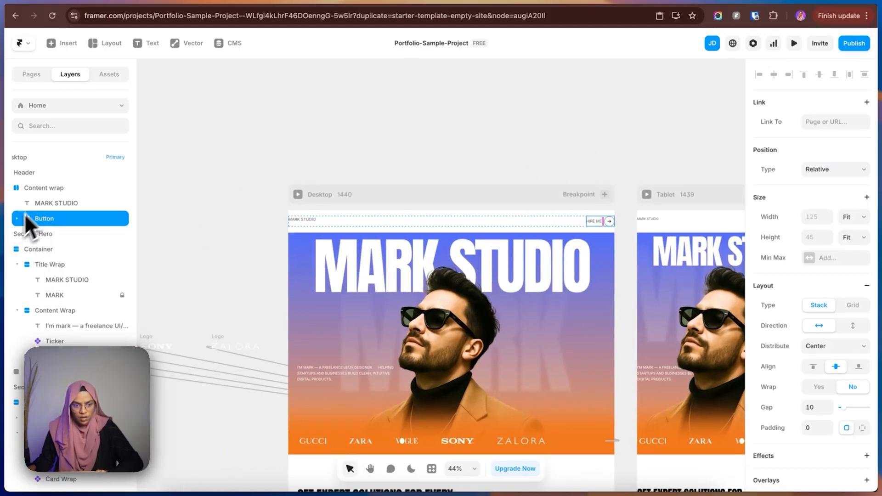
pyautogui.click(42, 188)
pyautogui.click(825, 258)
pyautogui.click(834, 272)
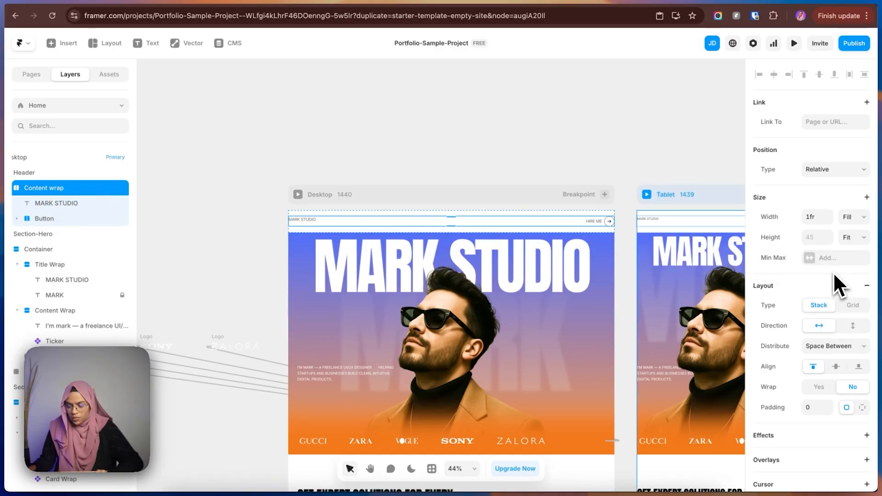
pyautogui.click(848, 258)
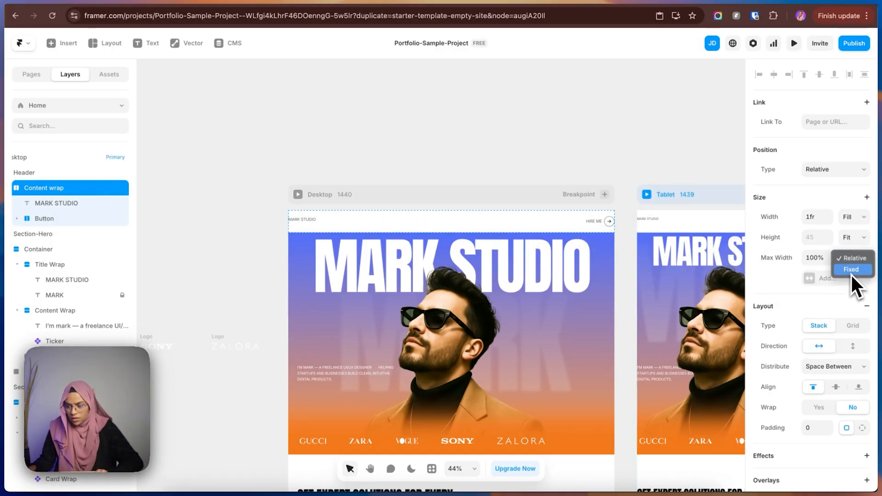
pyautogui.click(820, 258)
pyautogui.write('1360')
pyautogui.press('Return')
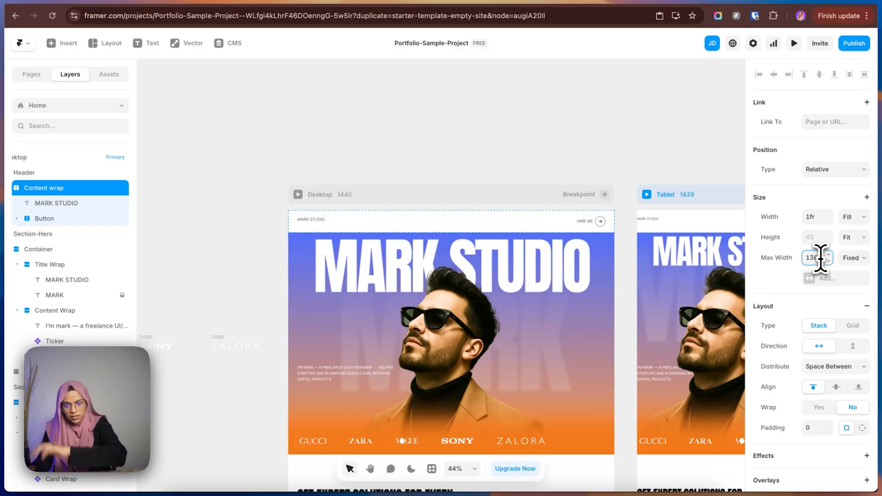
# Set the Header's height to Fit Content.
pyautogui.press('Escape')
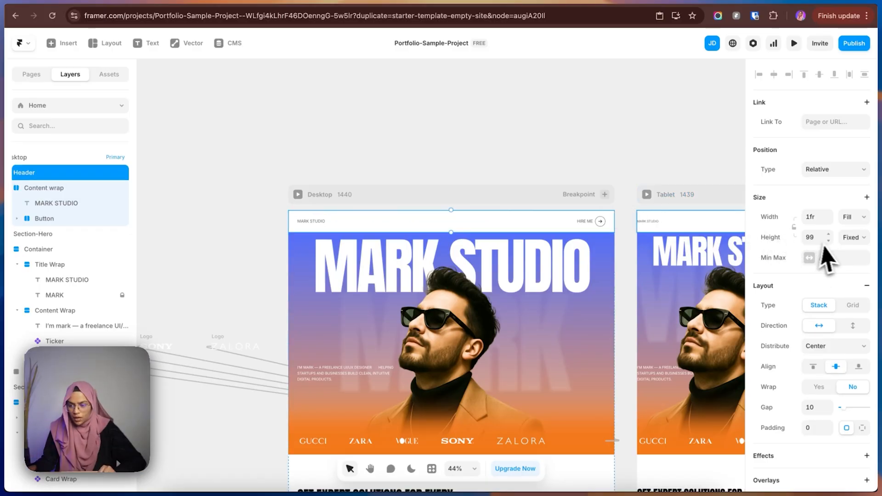
pyautogui.click(850, 240)
pyautogui.click(851, 275)
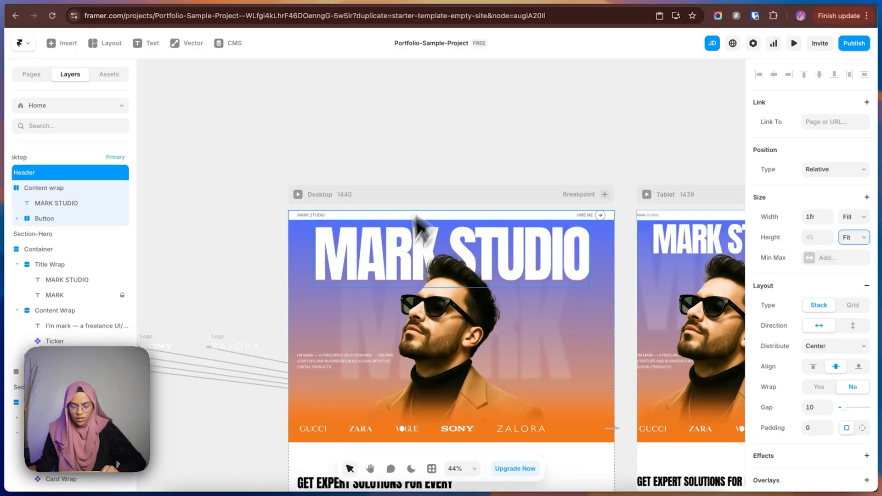
# Align the items in the header's Content wrap to the vertical center.
pyautogui.click(450, 143)
pyautogui.click(465, 219)
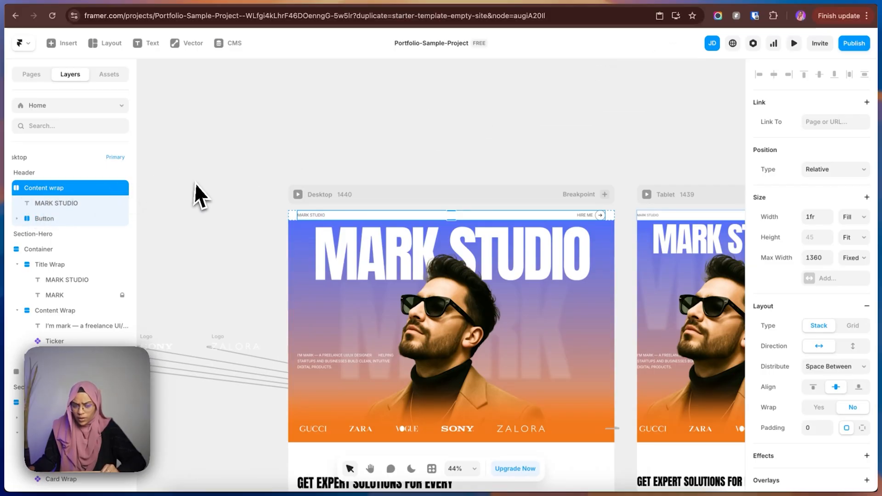
pyautogui.click(196, 193)
# Collapse the Header layer and change its position type to Absolute.
pyautogui.doubleClick(37, 175)
pyautogui.click(16, 172)
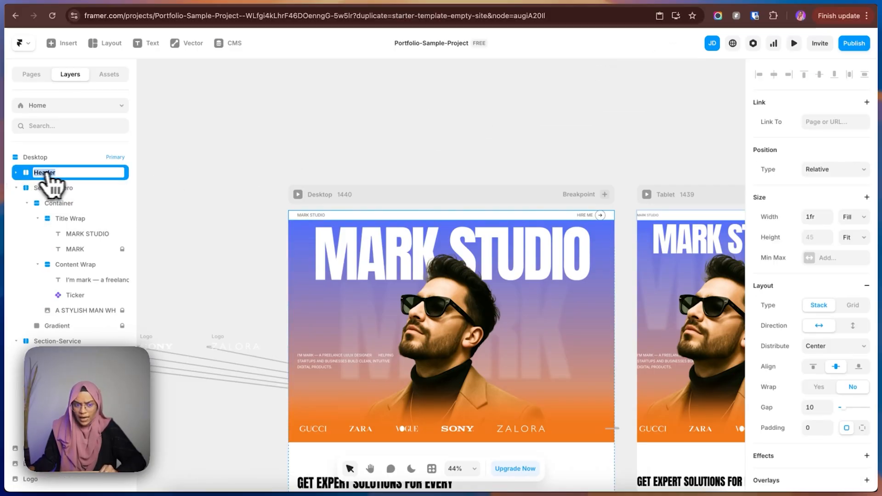
pyautogui.click(827, 169)
pyautogui.click(829, 162)
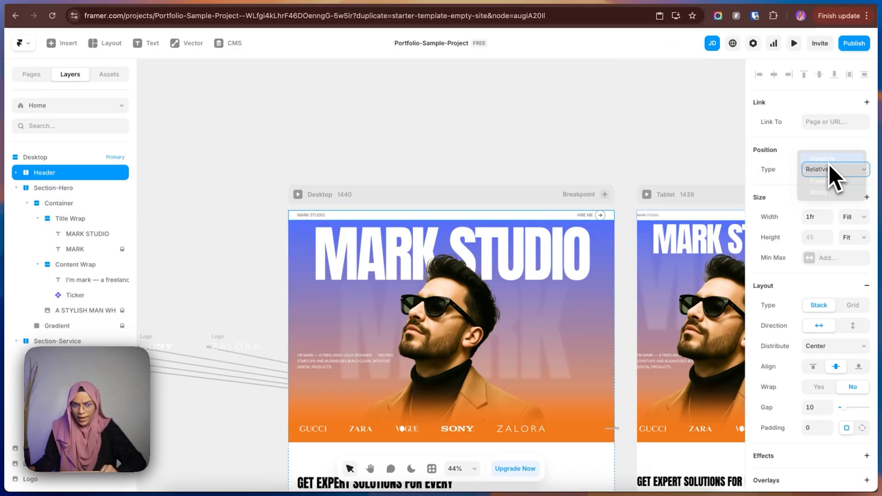
pyautogui.click(342, 156)
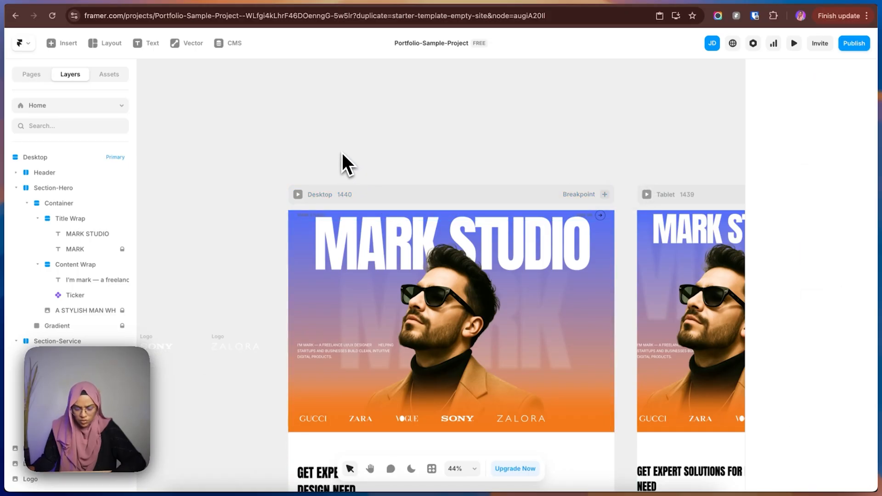
# Apply the White color style to the header's small MARK STUDIO text.
pyautogui.scroll(5, 340, 189)
pyautogui.click(290, 240)
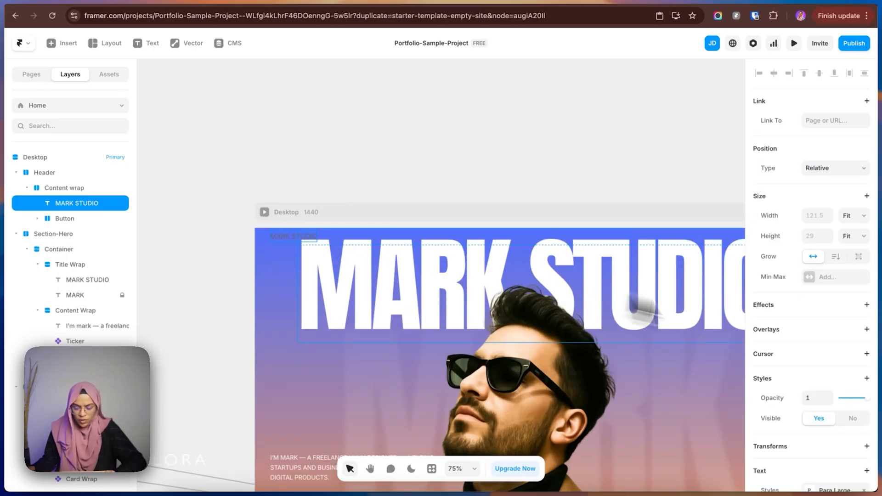
pyautogui.scroll(-5, 822, 391)
pyautogui.click(823, 388)
pyautogui.click(660, 430)
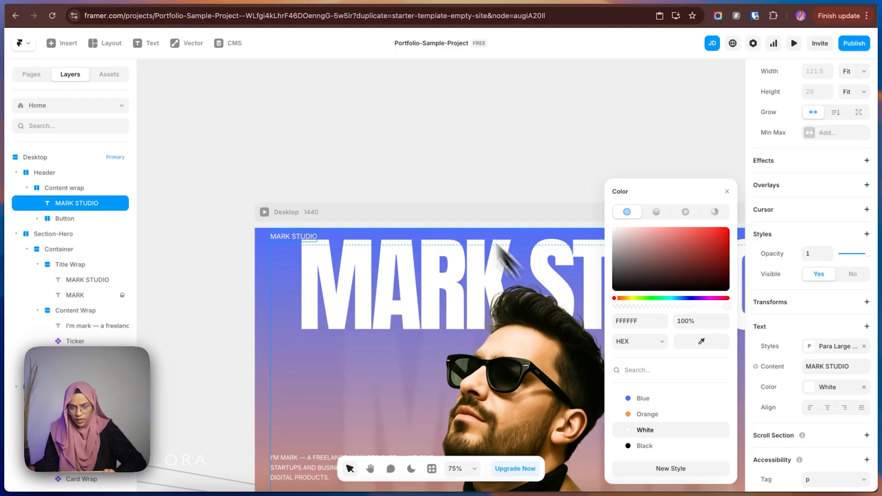
pyautogui.click(474, 174)
# Apply the White color style to the header's HIRE ME text.
pyautogui.moveTo(474, 173); pyautogui.dragTo(321, 165)
pyautogui.click(546, 239)
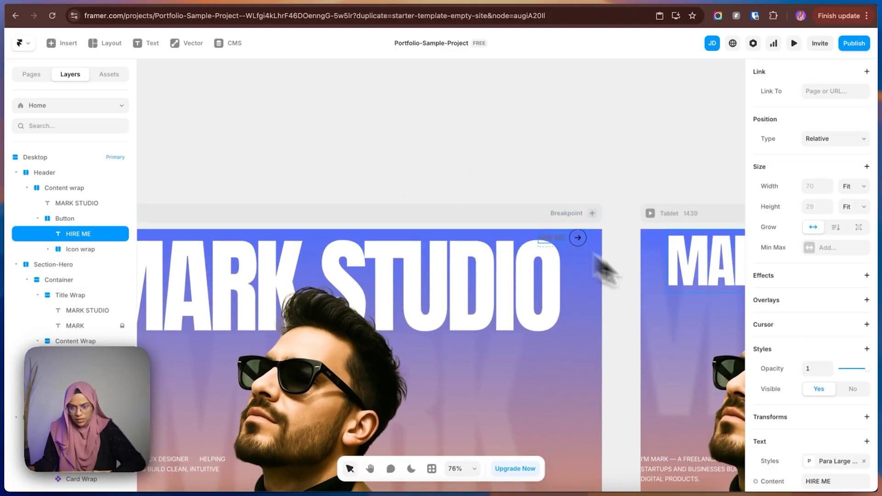
pyautogui.scroll(-5, 817, 390)
pyautogui.click(818, 352)
pyautogui.click(643, 430)
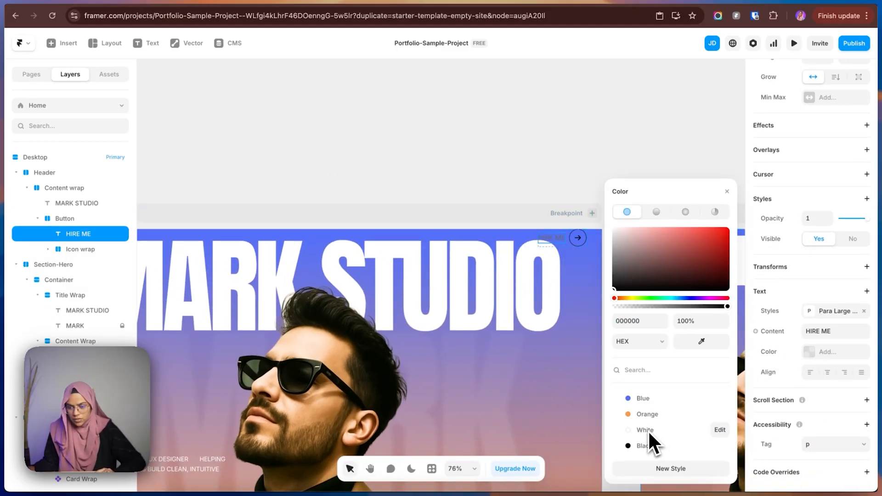
# Apply the White color style to the arrow icon beside HIRE ME.
pyautogui.click(581, 243)
pyautogui.click(811, 419)
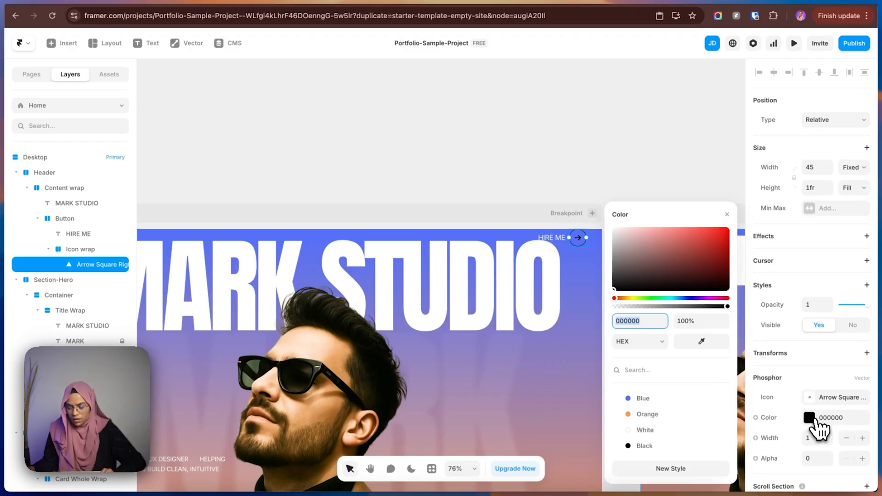
pyautogui.click(644, 430)
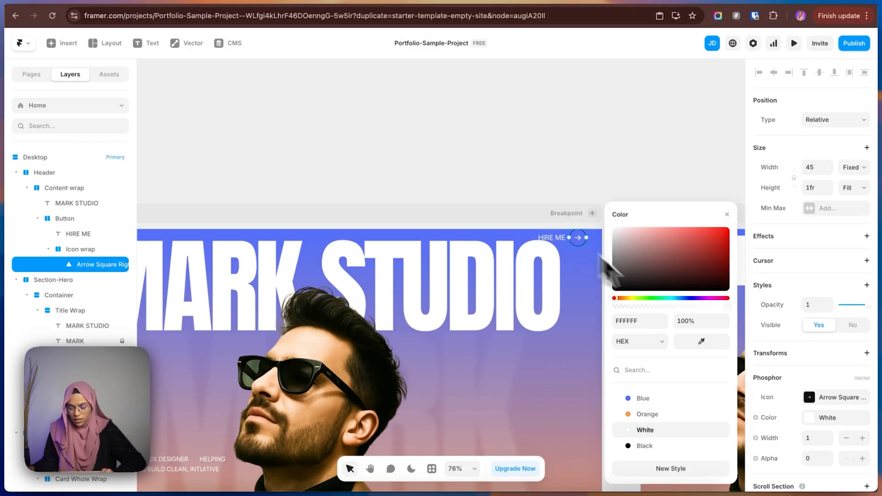
# Apply the White color style to the border of the Icon wrap around the header's arrow.
pyautogui.click(86, 249)
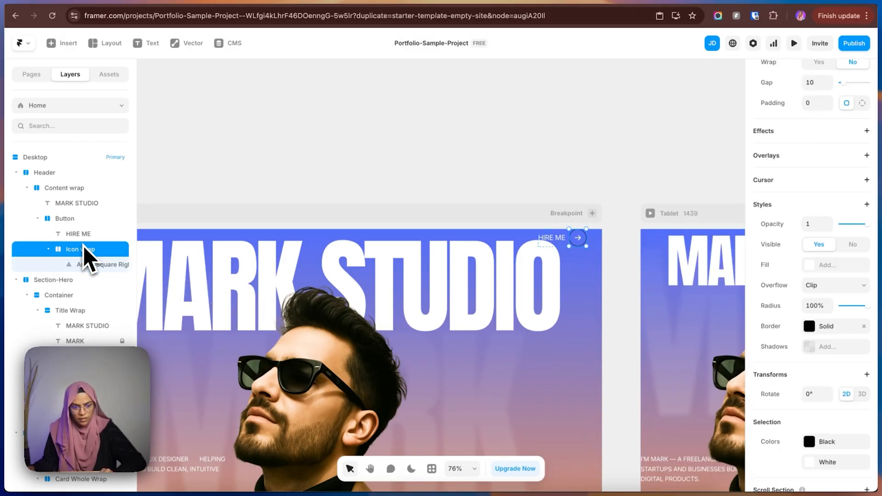
pyautogui.click(809, 326)
pyautogui.click(672, 363)
pyautogui.click(645, 429)
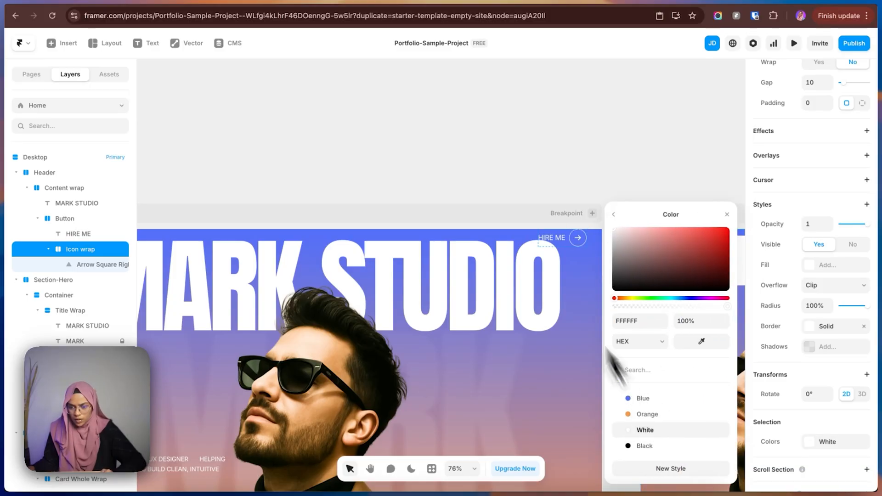
pyautogui.click(517, 204)
pyautogui.hscroll(-5, 525, 190)
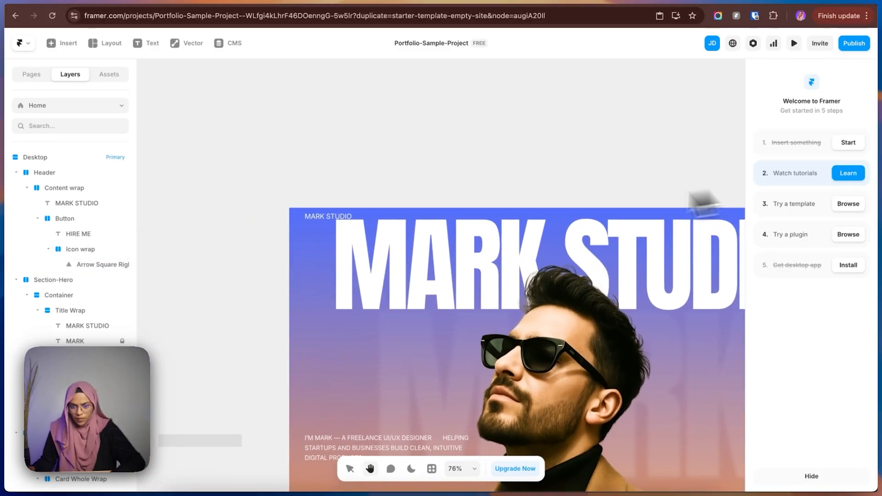
# Collapse the Header layer and give Section-Hero individual padding with 150 on the top side.
pyautogui.click(402, 212)
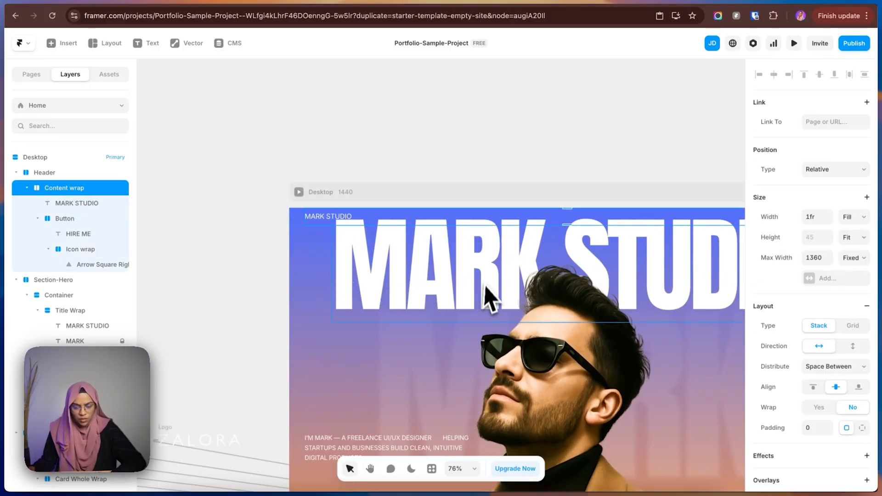
pyautogui.scroll(-3, 486, 296)
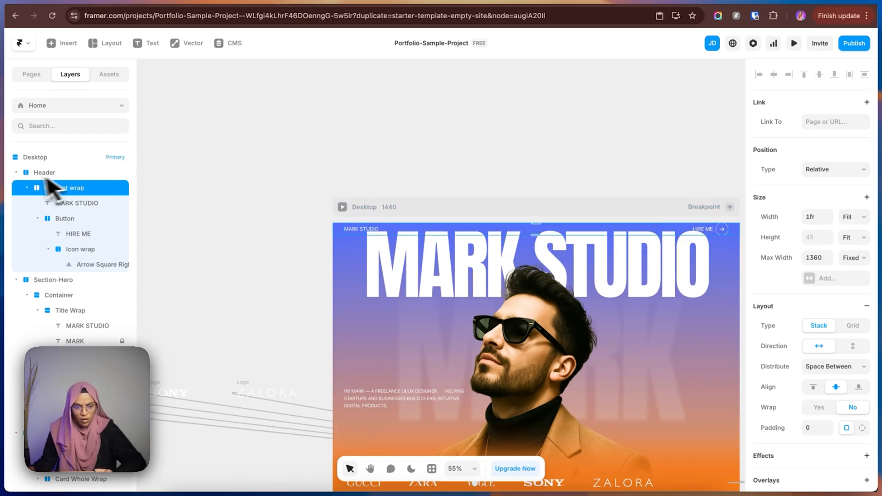
pyautogui.click(17, 172)
pyautogui.click(54, 189)
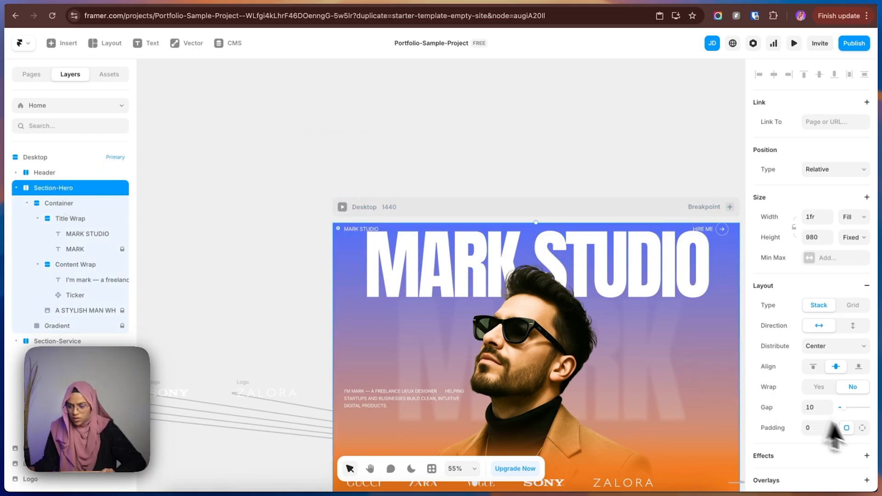
pyautogui.click(861, 428)
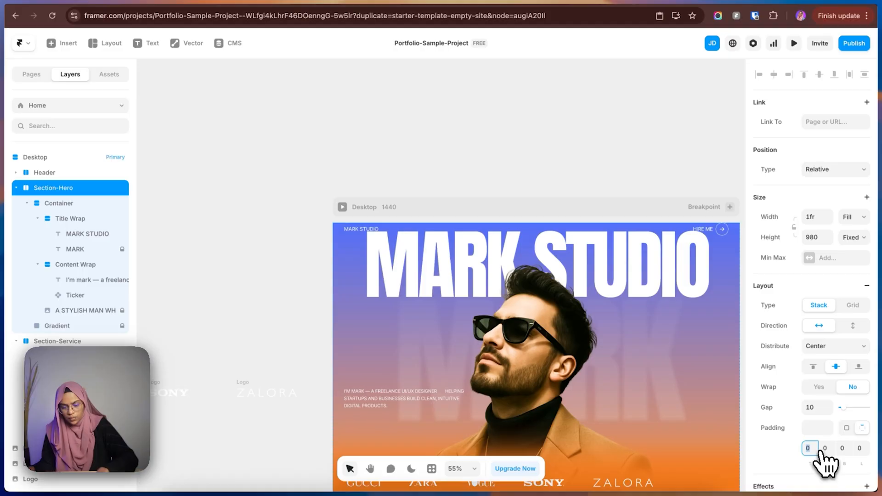
pyautogui.write('150')
pyautogui.press('Return')
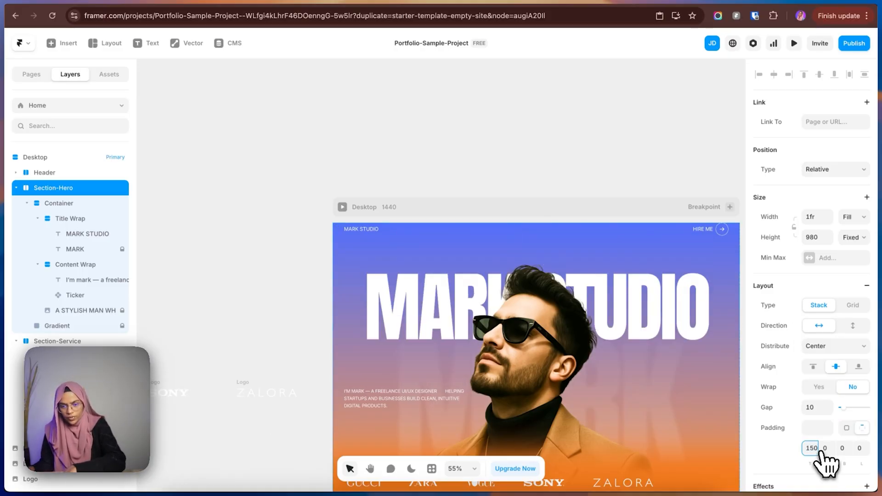
pyautogui.click(475, 164)
pyautogui.press('space')
pyautogui.moveTo(539, 176); pyautogui.dragTo(462, 152)
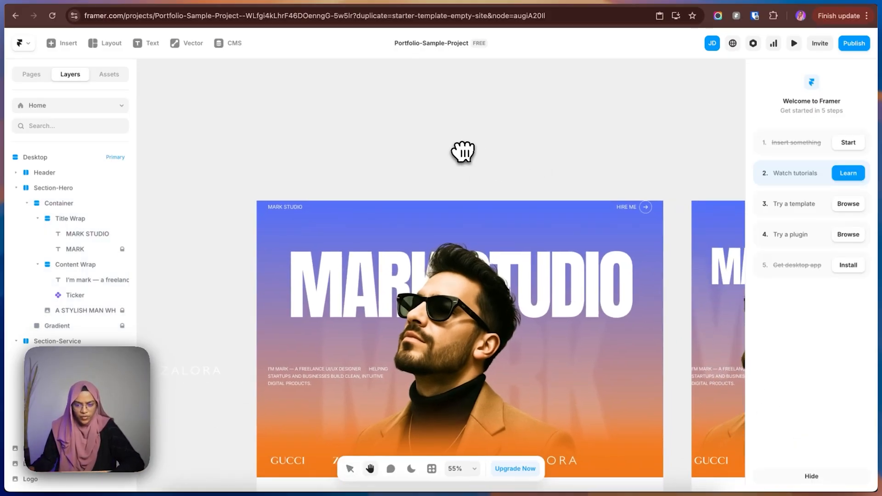
# Set the absolutely positioned Header's top offset to 34.
pyautogui.click(71, 174)
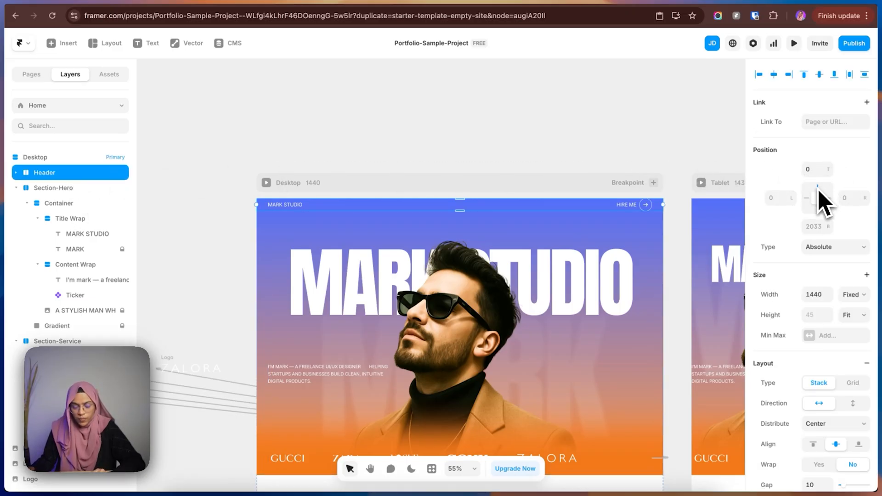
pyautogui.moveTo(830, 168); pyautogui.dragTo(834, 150)
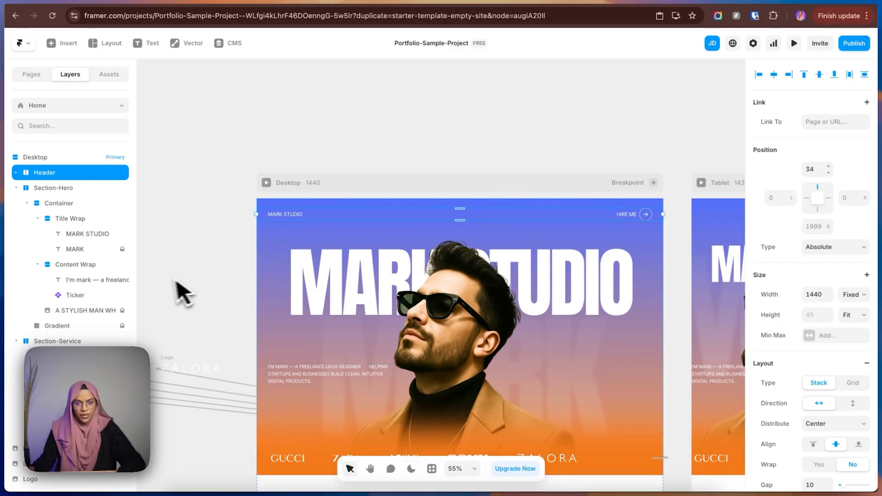
pyautogui.click(203, 285)
# Change the Header's width to relative sizing at 100%.
pyautogui.click(74, 174)
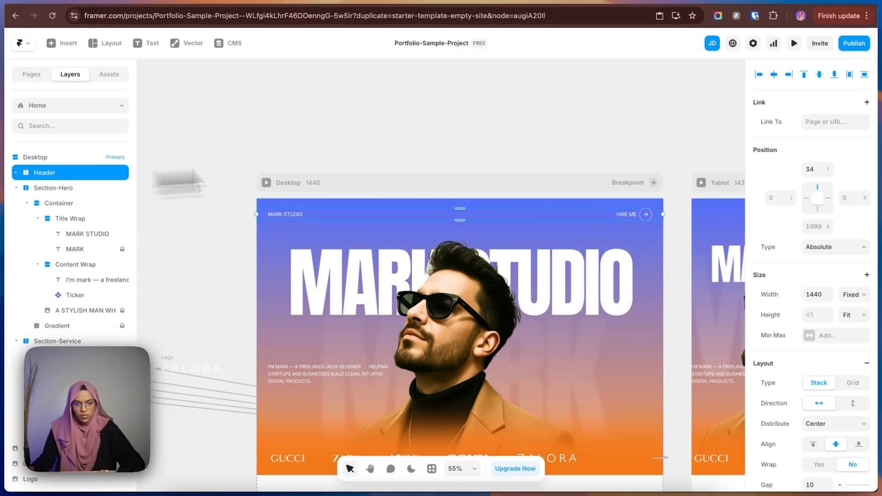
pyautogui.click(850, 294)
pyautogui.click(851, 307)
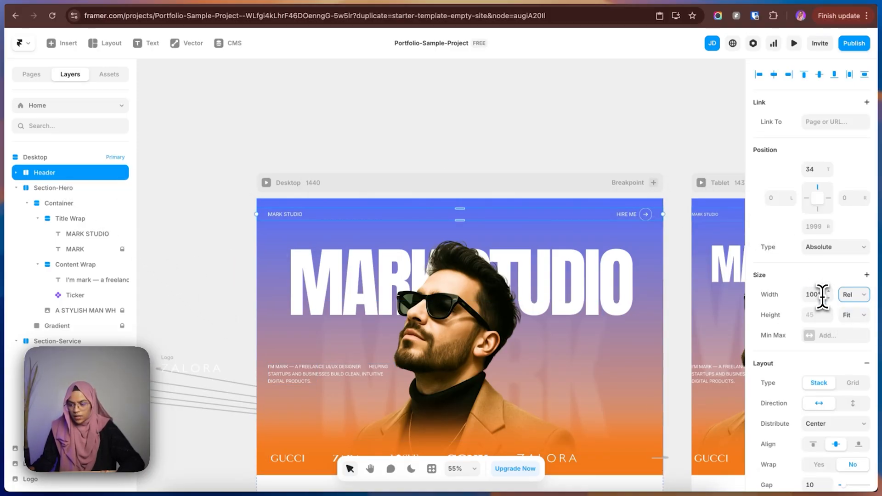
pyautogui.click(519, 116)
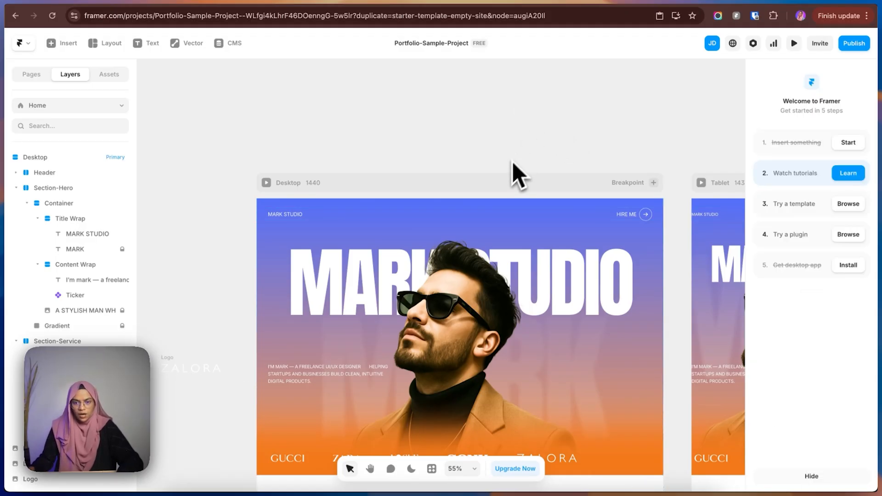
# In the Tablet breakpoint, set the Header's relative width to 96%.
pyautogui.scroll(-5, 442, 200)
pyautogui.scroll(-2, 441, 200)
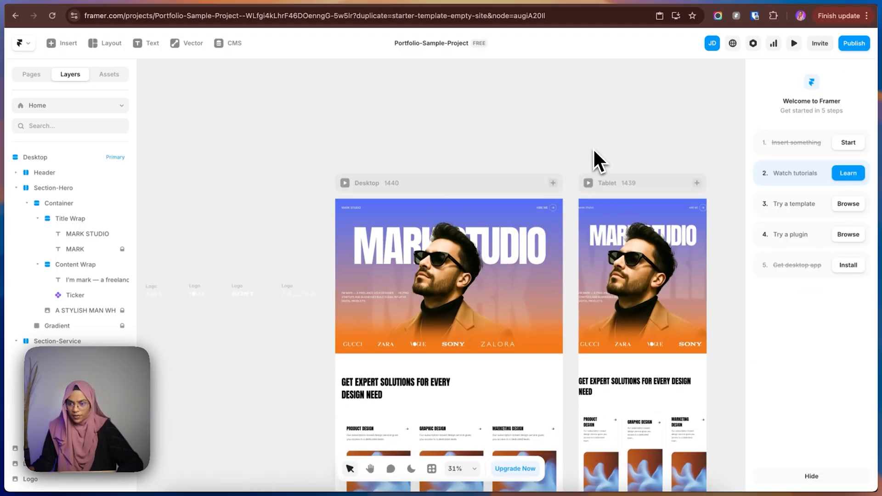
pyautogui.press('space')
pyautogui.hscroll(4, 473, 198)
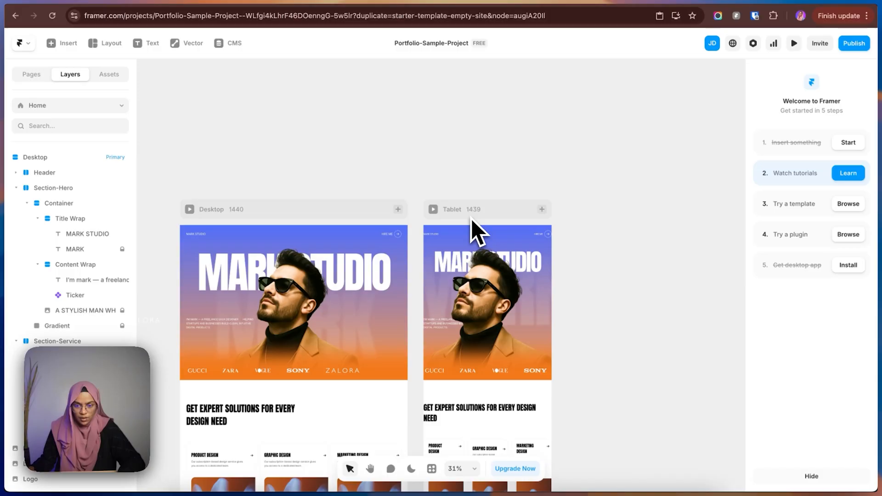
pyautogui.scroll(3, 473, 230)
pyautogui.scroll(2, 470, 218)
pyautogui.click(470, 217)
pyautogui.click(574, 186)
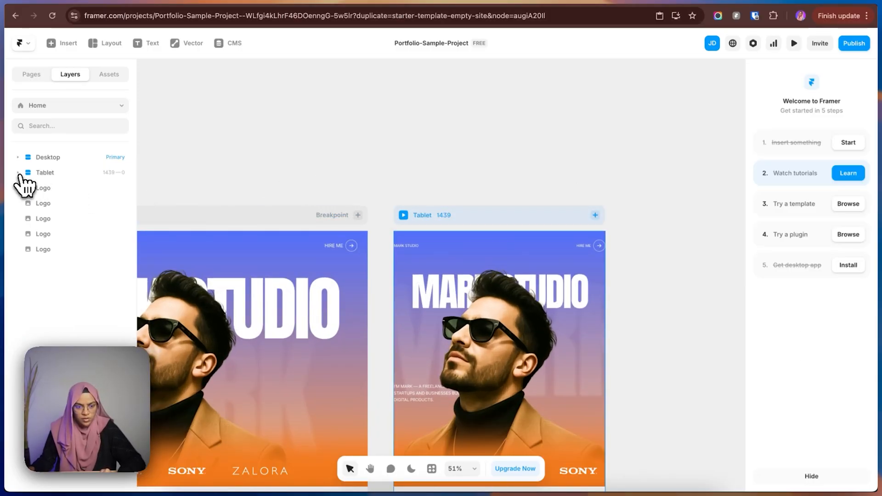
pyautogui.click(18, 173)
pyautogui.click(66, 190)
pyautogui.click(29, 188)
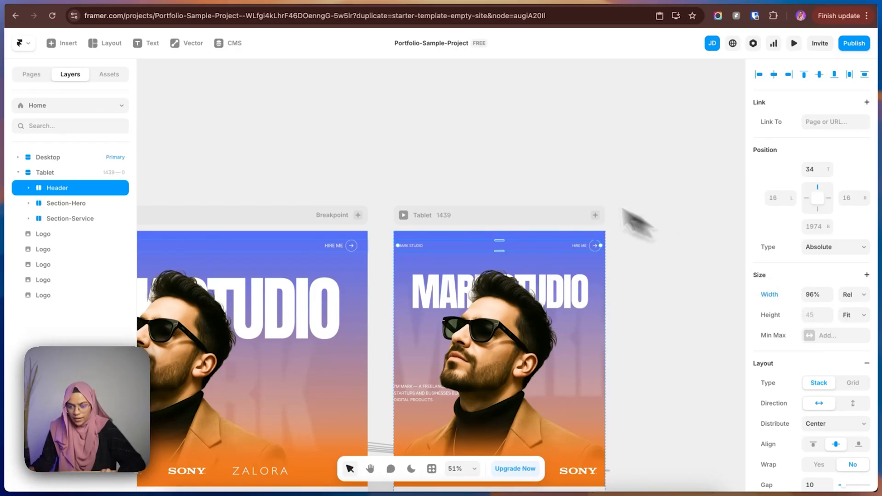
pyautogui.click(499, 156)
# Unlock the portrait image in the Tablet hero container and scale it down so more of the man's torso shows.
pyautogui.scroll(-2, 499, 357)
pyautogui.click(499, 356)
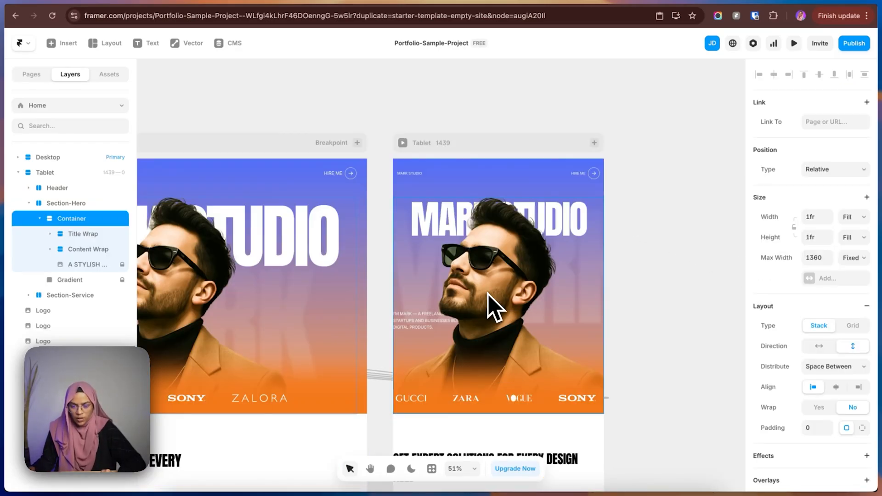
pyautogui.click(90, 265)
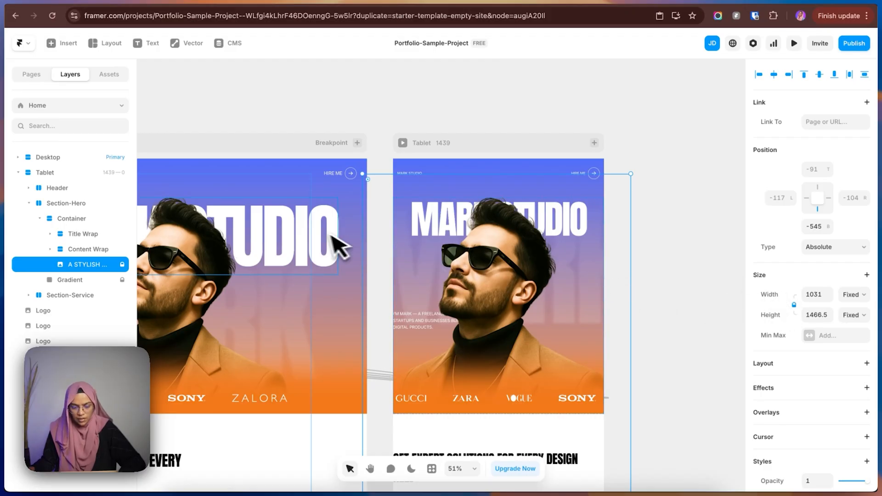
pyautogui.click(122, 265)
pyautogui.hscroll(-4, 465, 324)
pyautogui.hscroll(4, 465, 324)
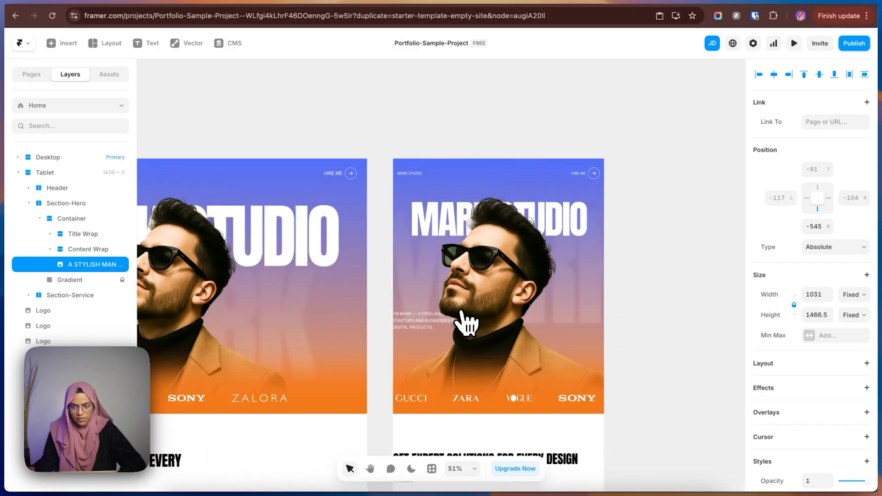
pyautogui.scroll(-5, 460, 324)
pyautogui.moveTo(534, 420); pyautogui.dragTo(505, 354)
pyautogui.click(572, 335)
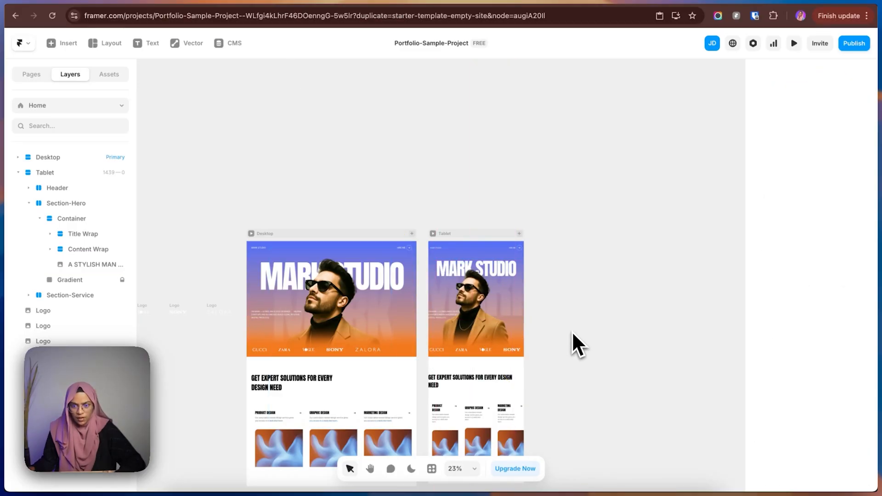
# Set the left and right padding of the Tablet Section-Hero to 20 each.
pyautogui.scroll(5, 505, 351)
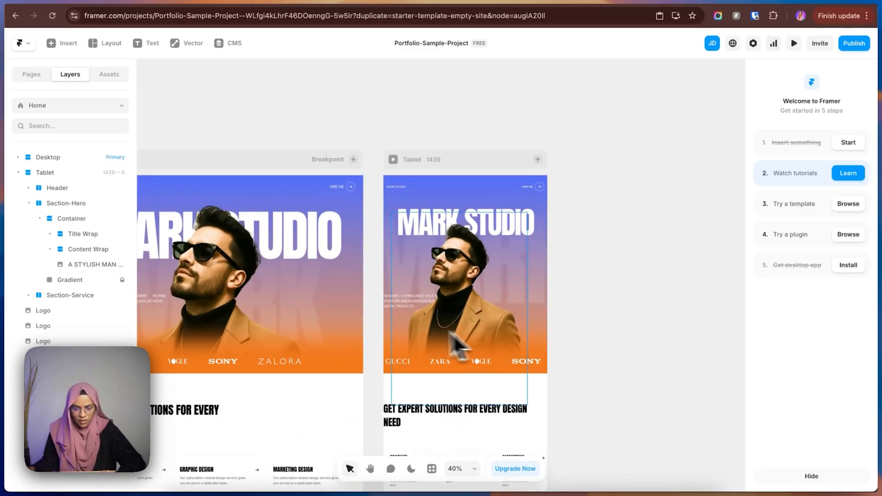
pyautogui.click(392, 321)
pyautogui.click(74, 220)
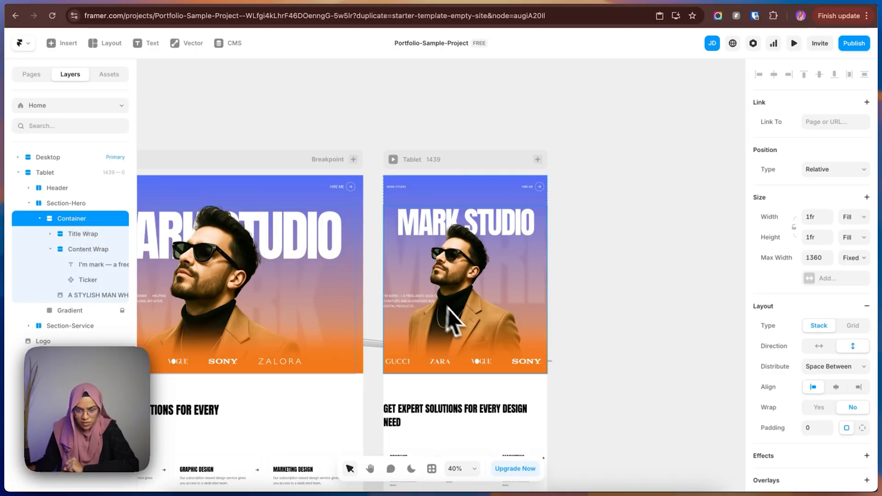
pyautogui.click(44, 204)
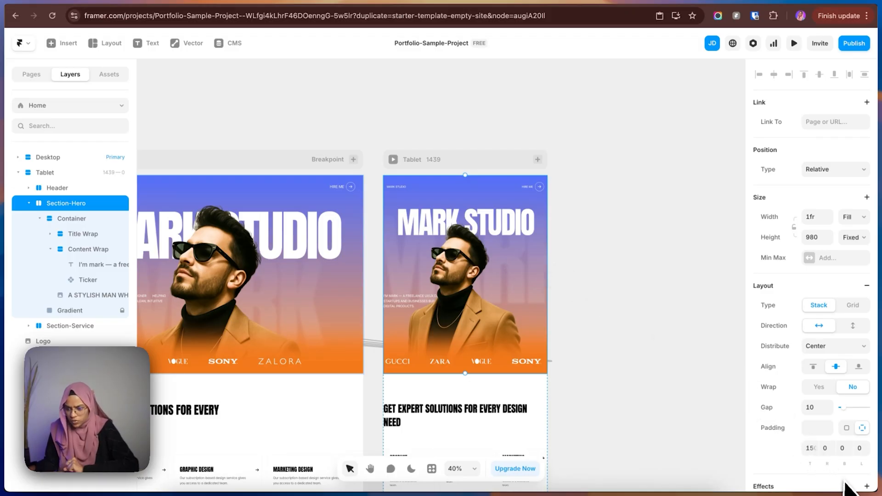
pyautogui.scroll(-3, 836, 436)
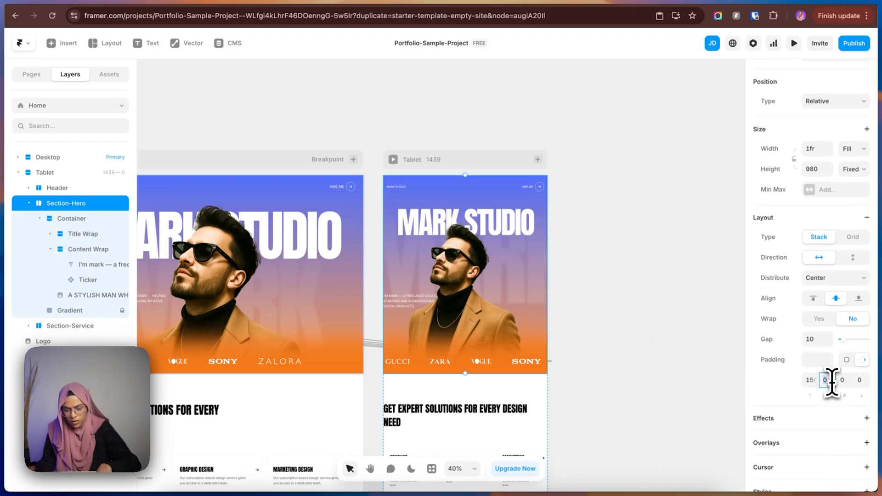
pyautogui.write('20')
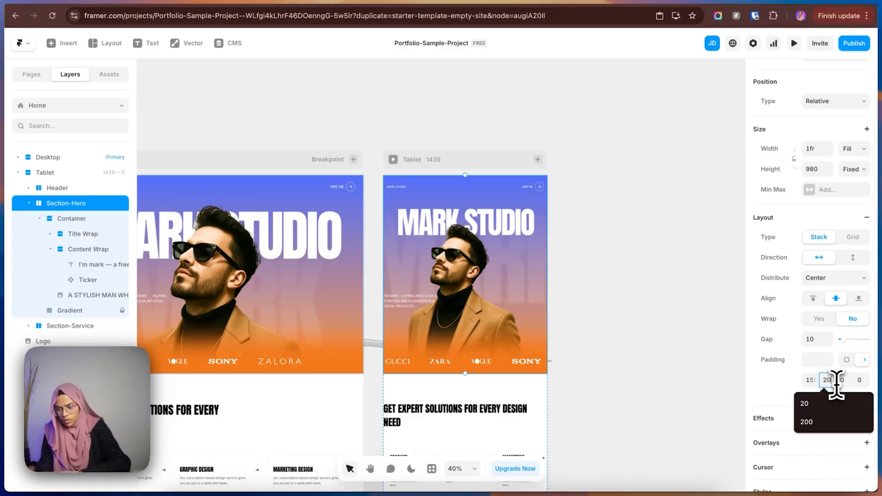
pyautogui.click(864, 380)
pyautogui.write('20')
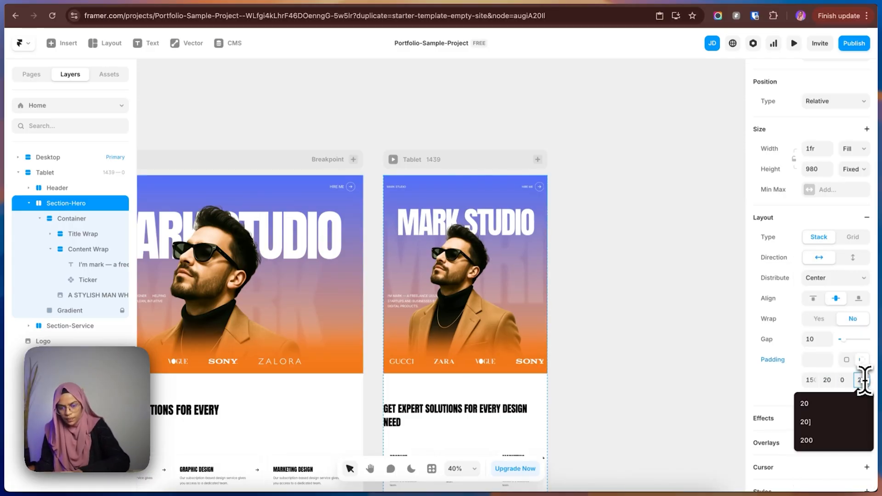
pyautogui.click(587, 334)
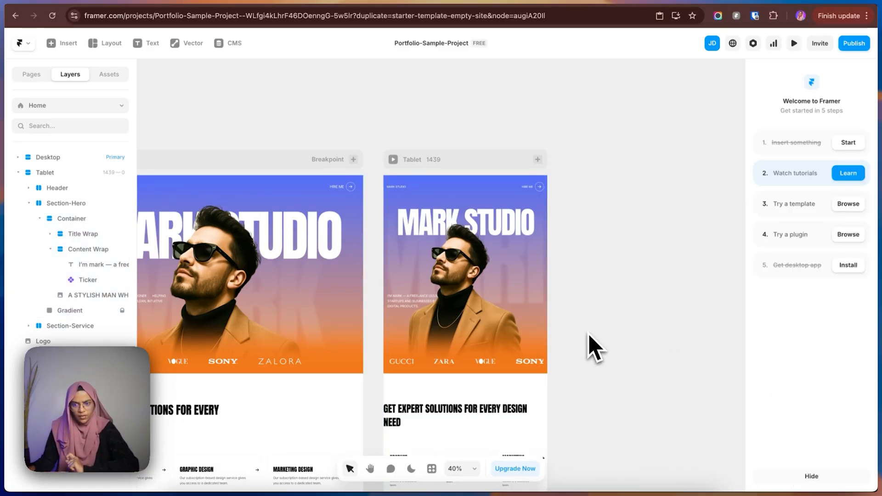
# Set the font size of the blurred background MARK text in the Tablet hero's Title Wrap to 350 px.
pyautogui.click(538, 289)
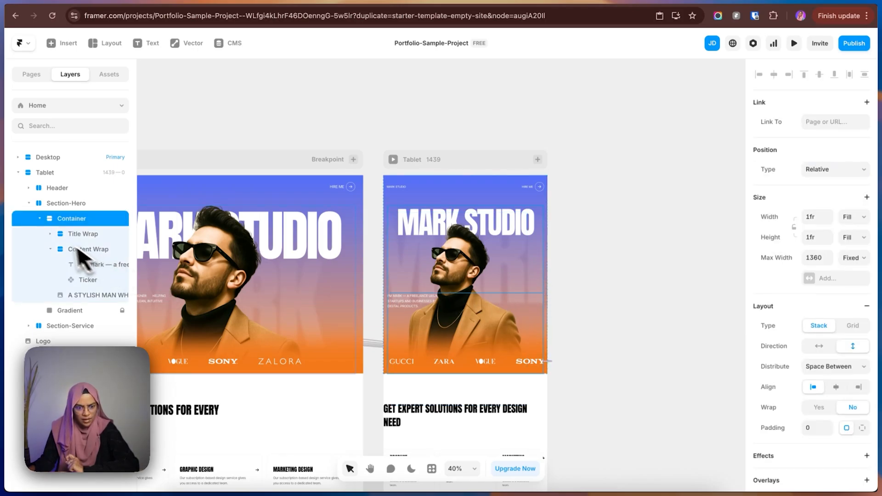
pyautogui.click(50, 234)
pyautogui.click(96, 266)
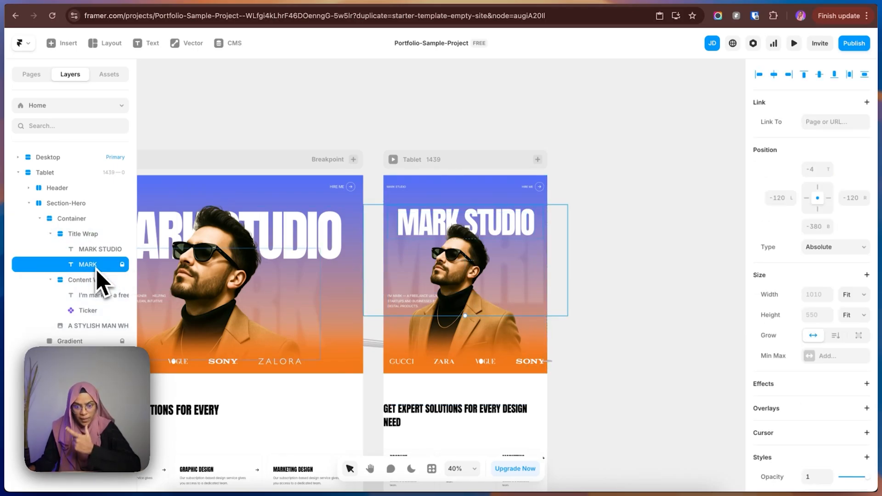
pyautogui.scroll(-7, 854, 409)
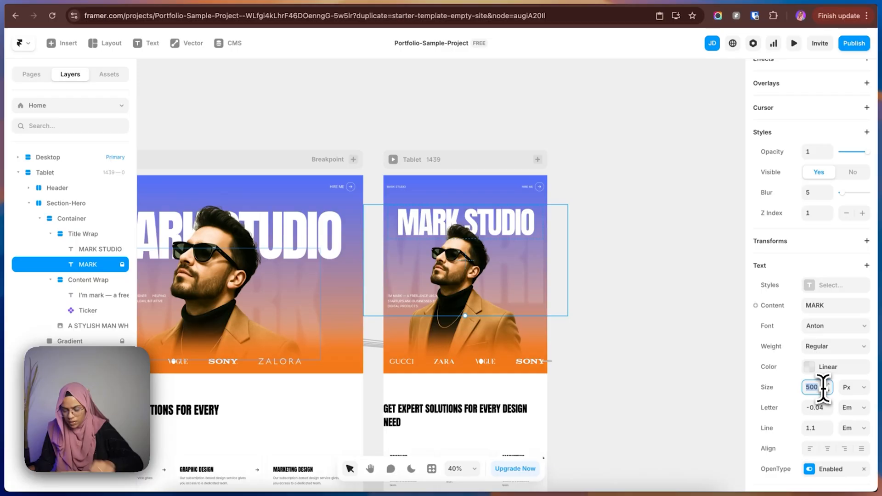
pyautogui.press('Return')
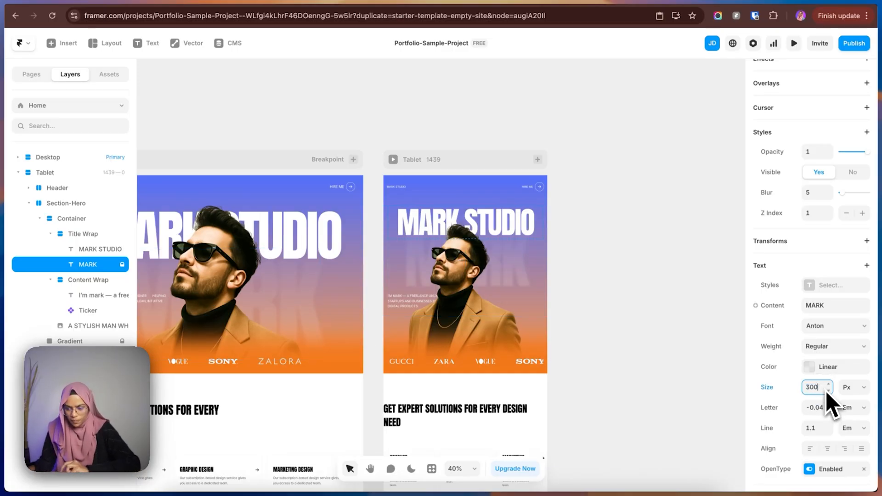
pyautogui.press('BackSpace')
pyautogui.press('BackSpace')
pyautogui.press('BackSpace')
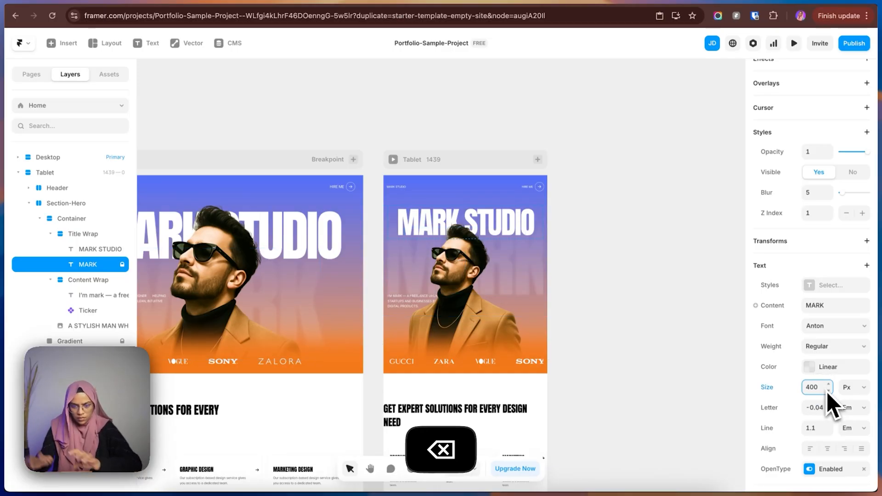
pyautogui.press('BackSpace')
pyautogui.press('BackSpace')
pyautogui.press('BackSpace')
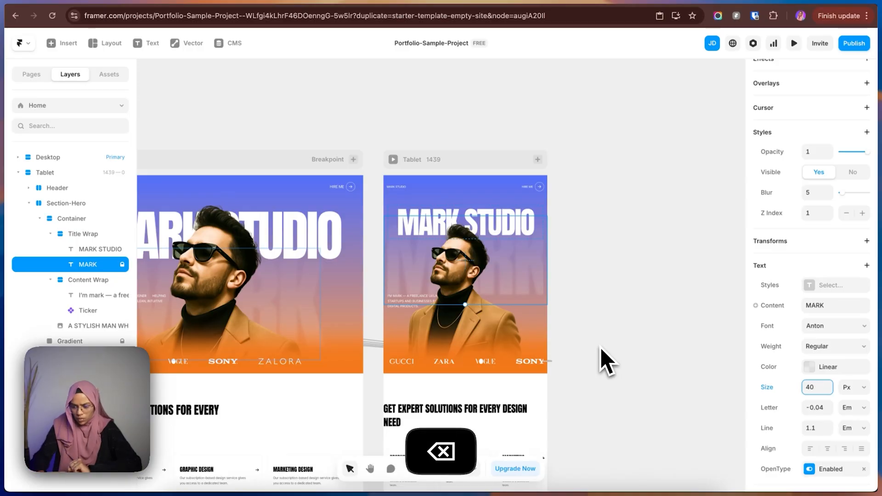
pyautogui.write('300')
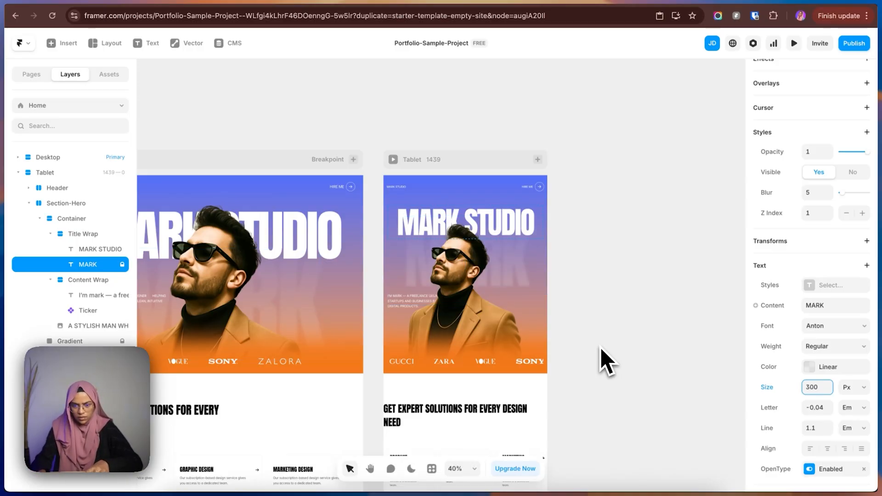
pyautogui.press('BackSpace')
pyautogui.press('BackSpace')
pyautogui.write('50')
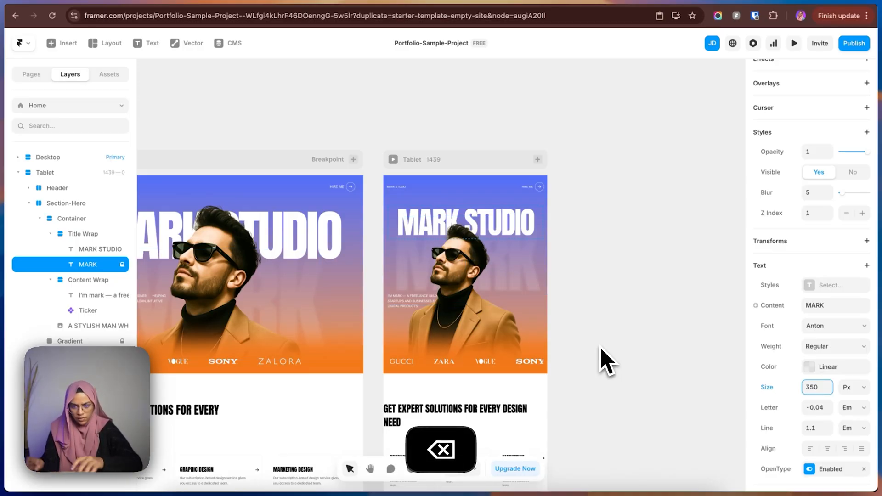
pyautogui.click(629, 345)
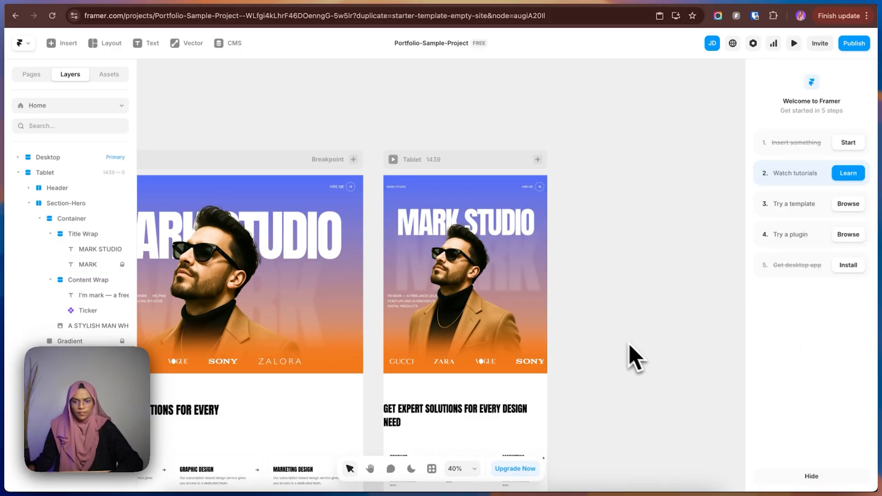
# Reduce the fixed height of the Tablet Section-Hero so the hero takes up less vertical space.
pyautogui.click(409, 193)
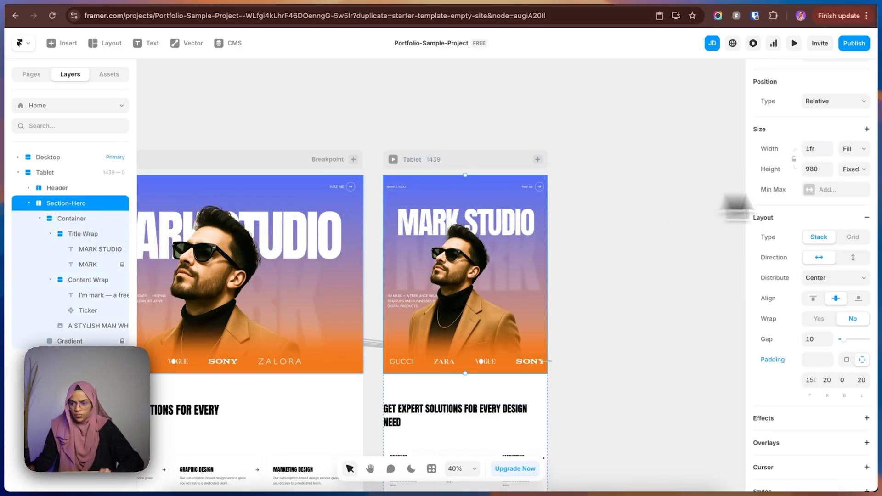
pyautogui.moveTo(829, 171); pyautogui.dragTo(840, 222)
pyautogui.click(592, 275)
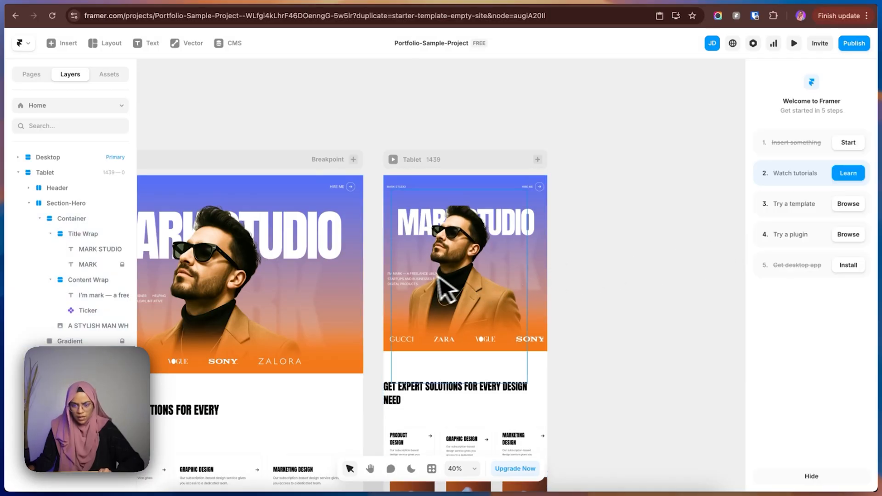
# Move the portrait image slightly down and to the right within the Tablet hero.
pyautogui.click(443, 279)
pyautogui.moveTo(460, 283); pyautogui.dragTo(466, 300)
pyautogui.click(649, 330)
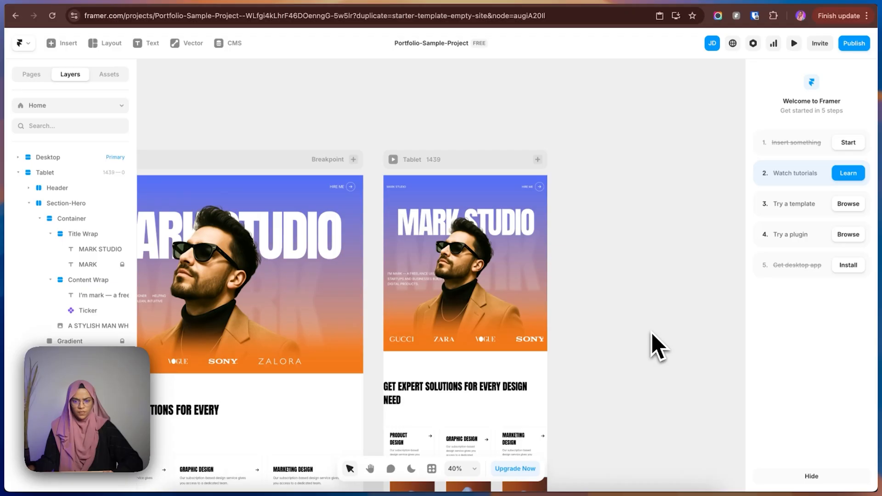
# Set the top and bottom padding of the Tablet Section-Service to 80 each.
pyautogui.scroll(-3, 506, 386)
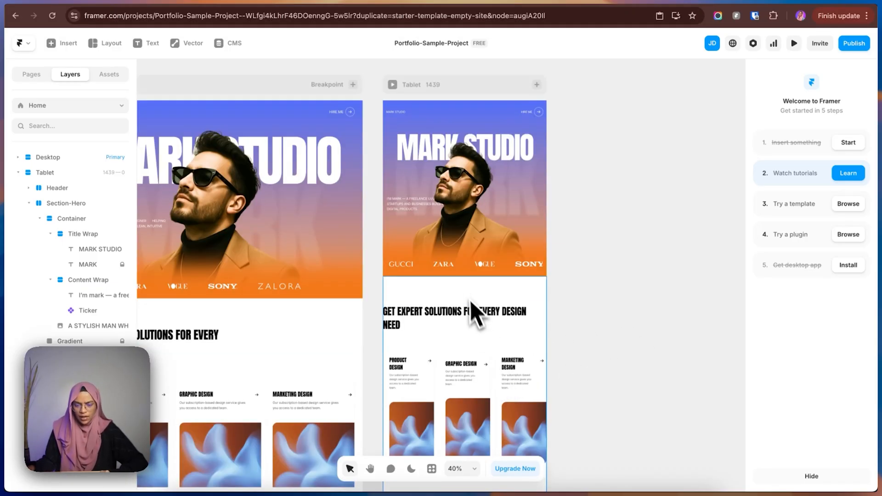
pyautogui.click(473, 312)
pyautogui.click(29, 203)
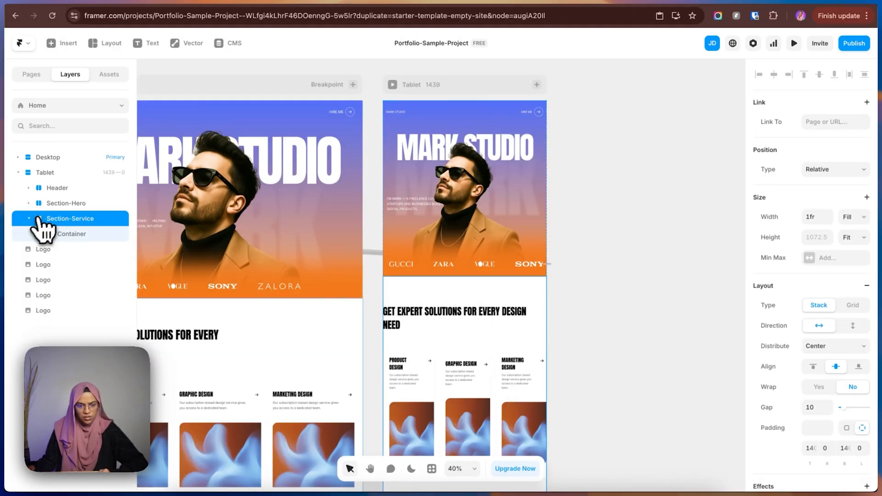
pyautogui.click(30, 220)
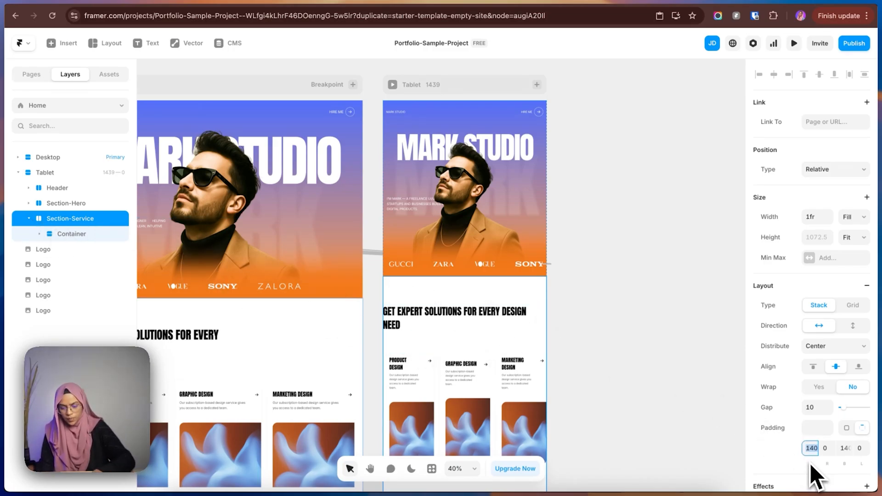
pyautogui.write('80')
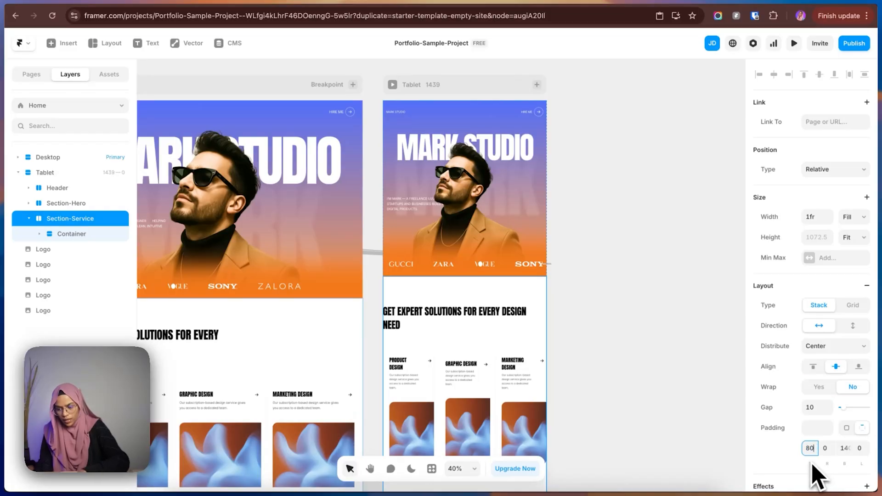
pyautogui.click(844, 448)
pyautogui.write('80')
pyautogui.click(597, 349)
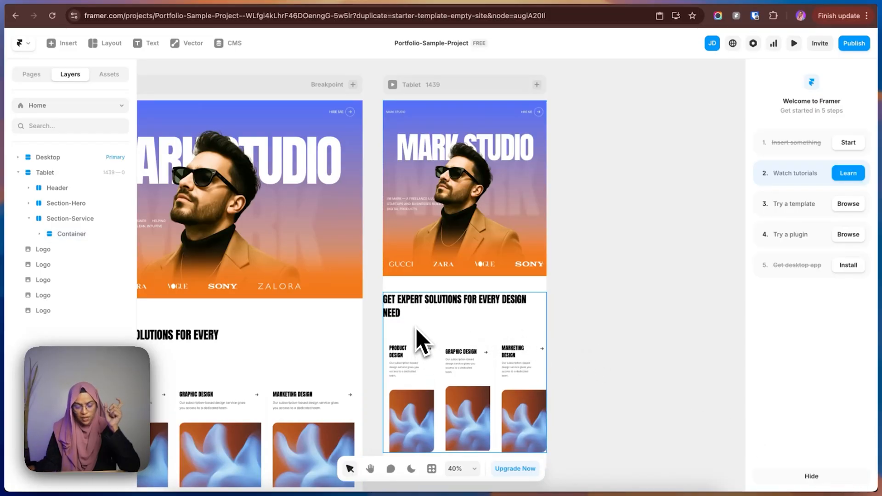
# Set the left and right padding of the Tablet Section-Service to 20 each.
pyautogui.click(82, 218)
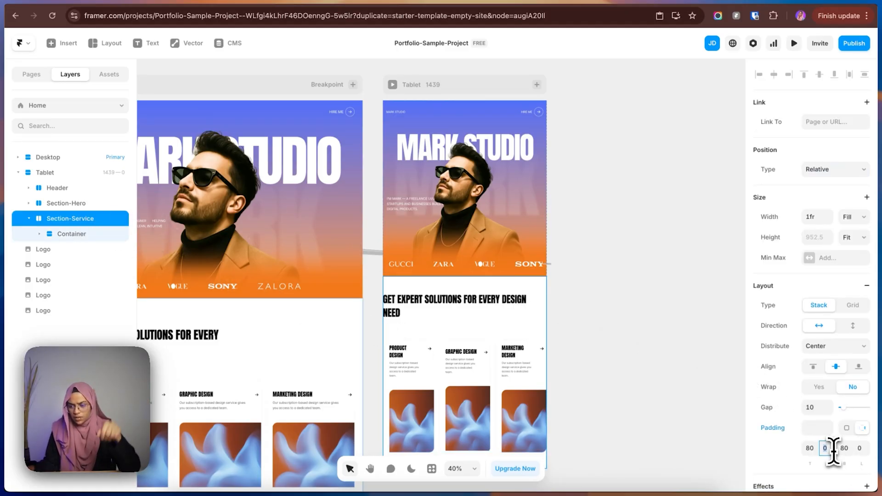
pyautogui.press('BackSpace')
pyautogui.write('20')
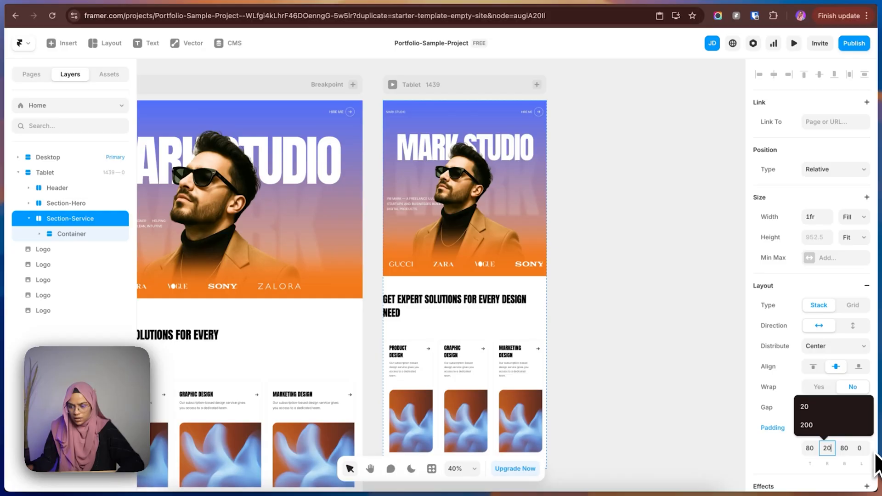
pyautogui.click(862, 449)
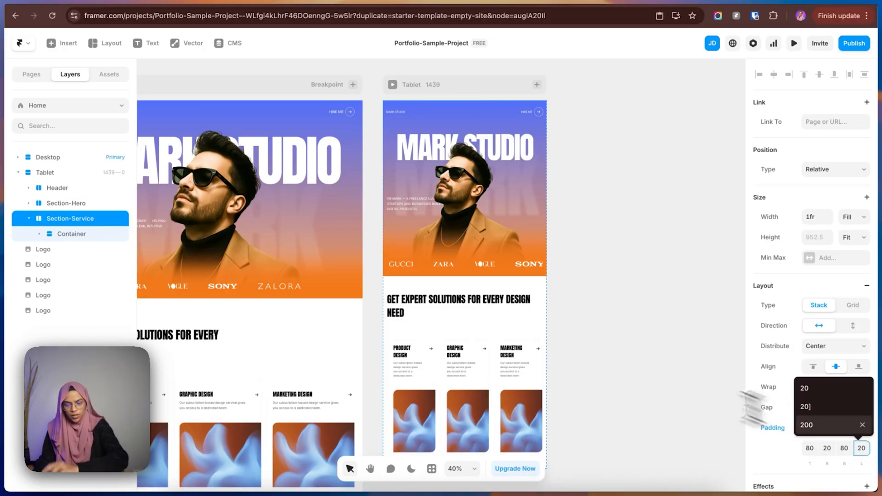
pyautogui.click(634, 368)
# Try a vertical stack direction on the Tablet Card Whole Wrap and return it to horizontal.
pyautogui.click(439, 372)
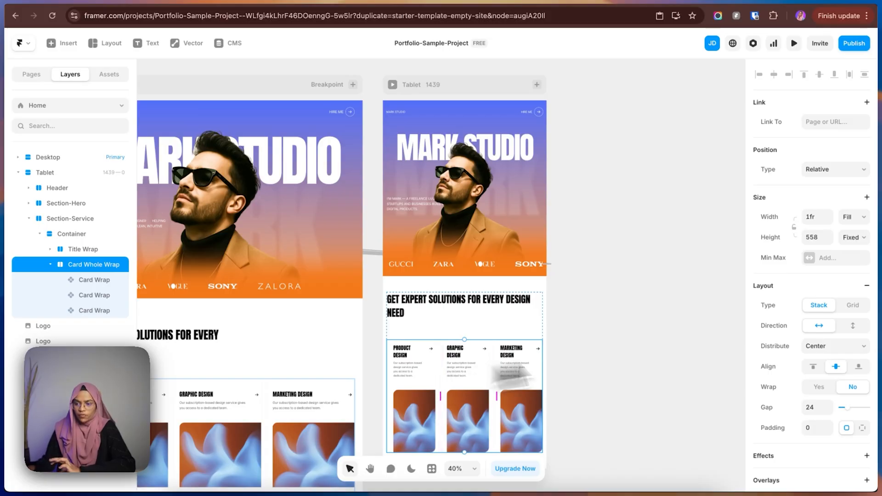
pyautogui.click(851, 329)
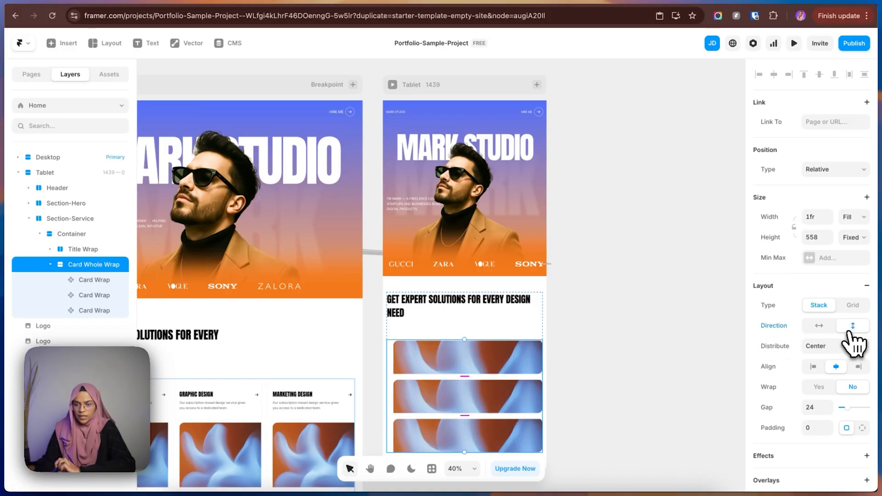
pyautogui.click(824, 329)
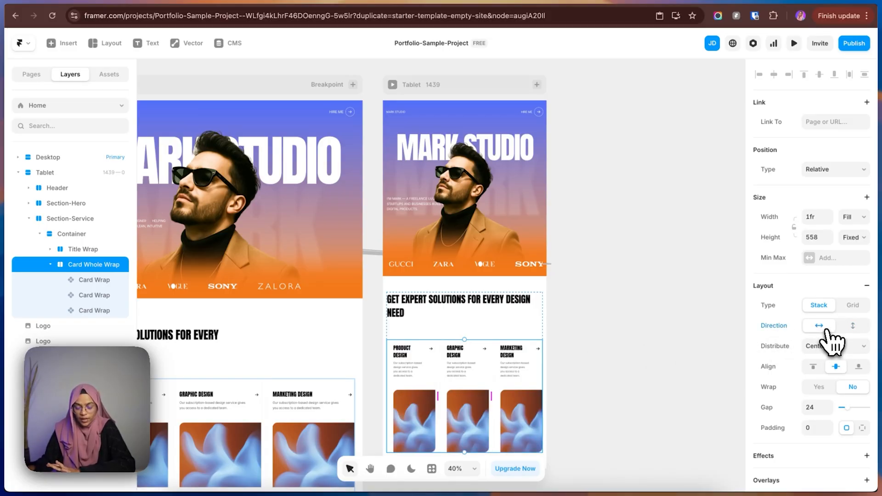
pyautogui.click(641, 361)
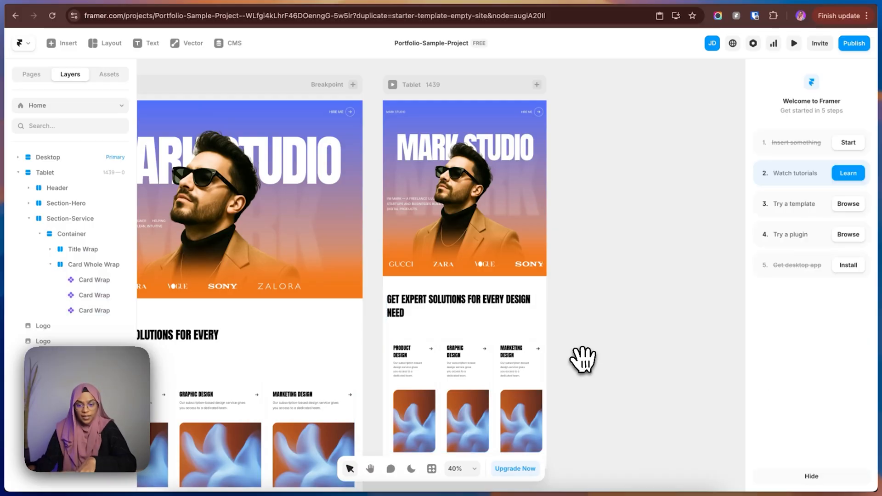
# Switch the Card Whole Wrap to a grid layout with 3 columns and 1 row on Desktop, and 2 columns on Tablet.
pyautogui.moveTo(583, 360); pyautogui.dragTo(733, 311)
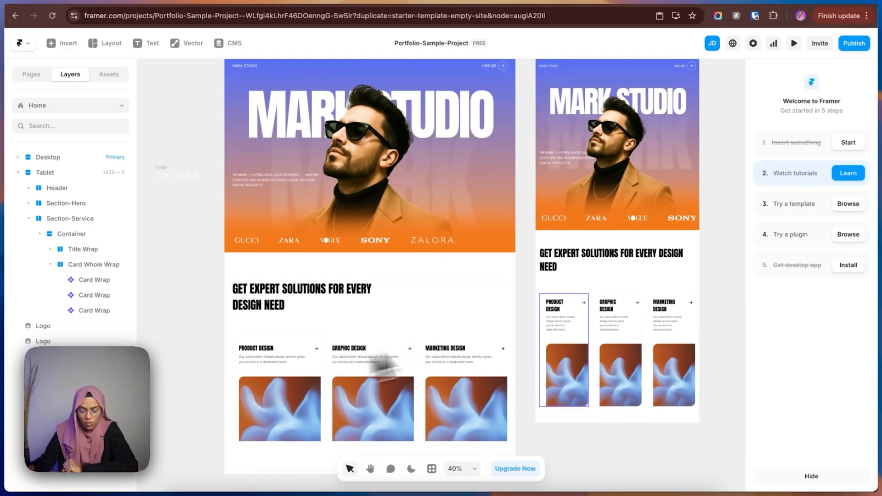
pyautogui.click(593, 335)
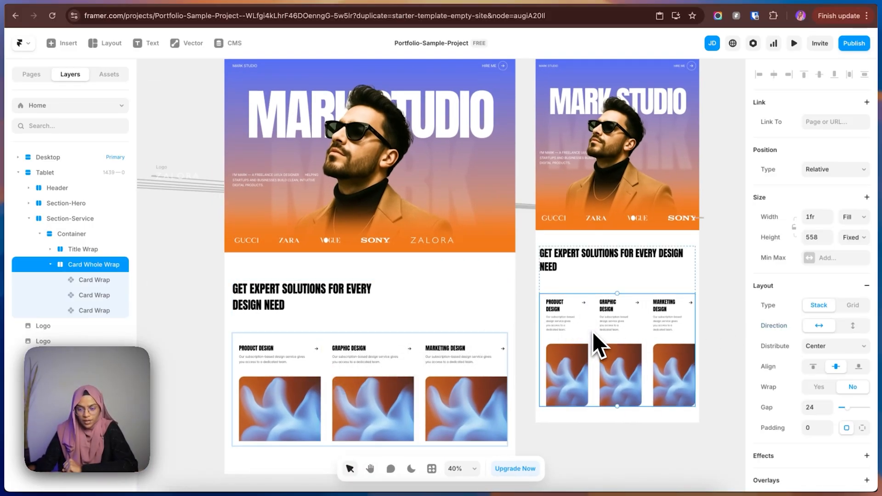
pyautogui.click(323, 342)
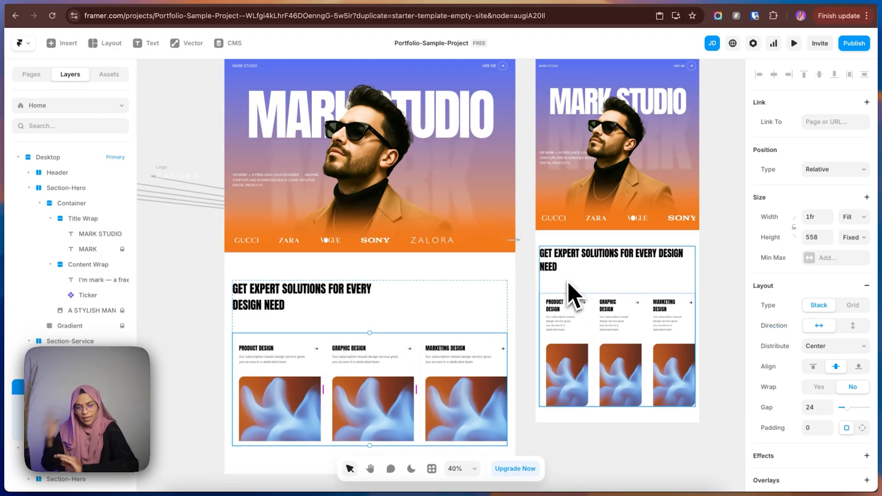
pyautogui.click(28, 187)
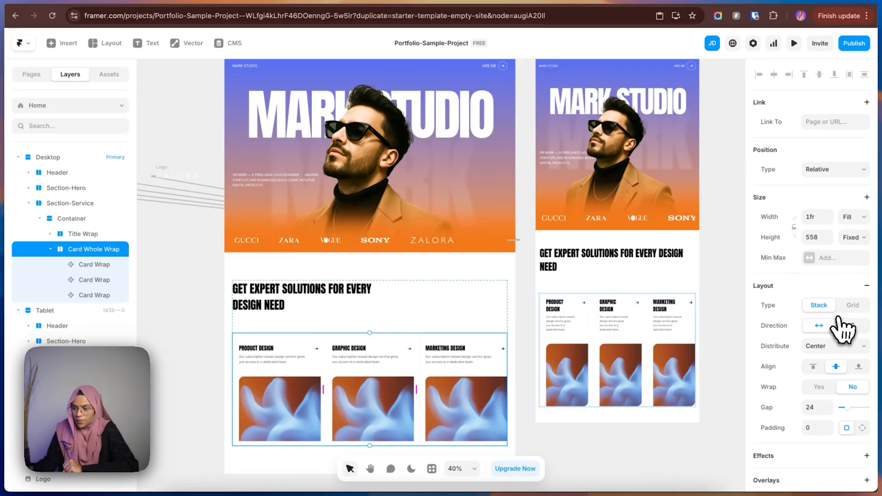
pyautogui.click(852, 306)
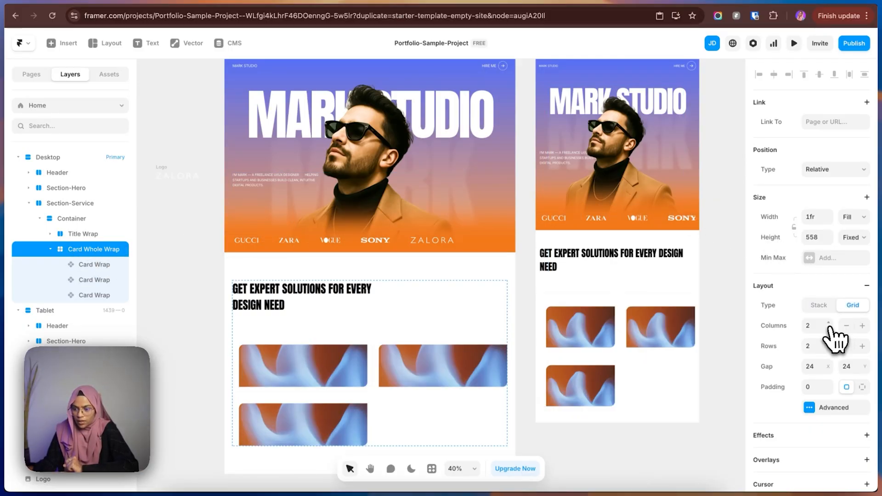
pyautogui.click(829, 324)
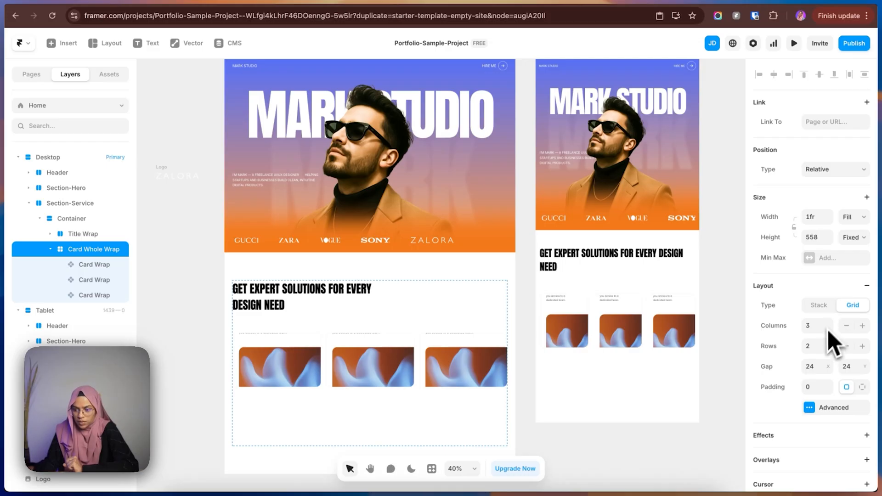
pyautogui.click(828, 350)
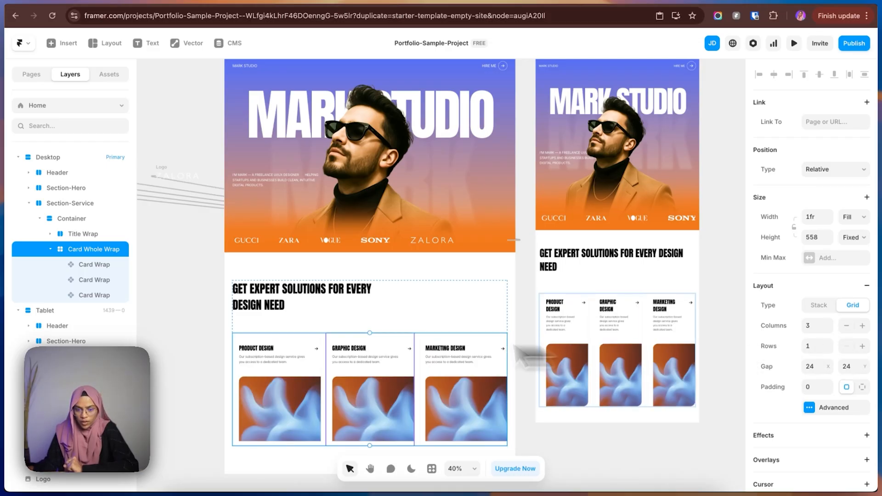
pyautogui.click(592, 321)
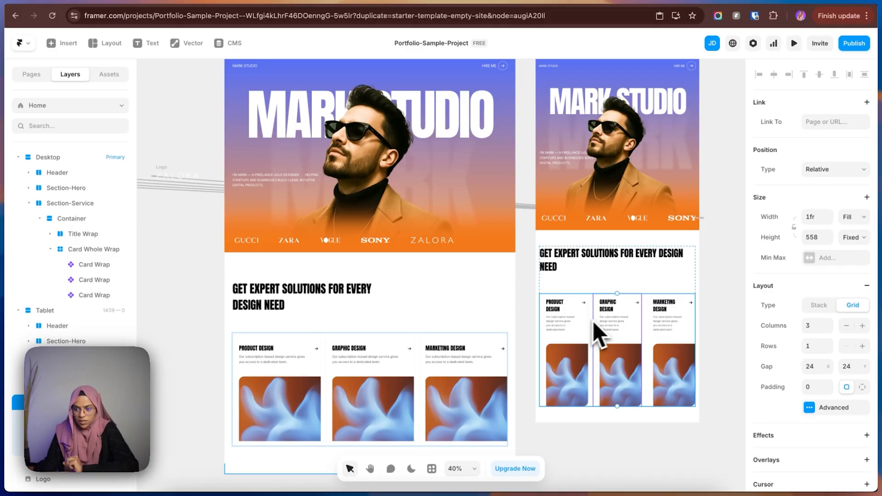
pyautogui.click(828, 329)
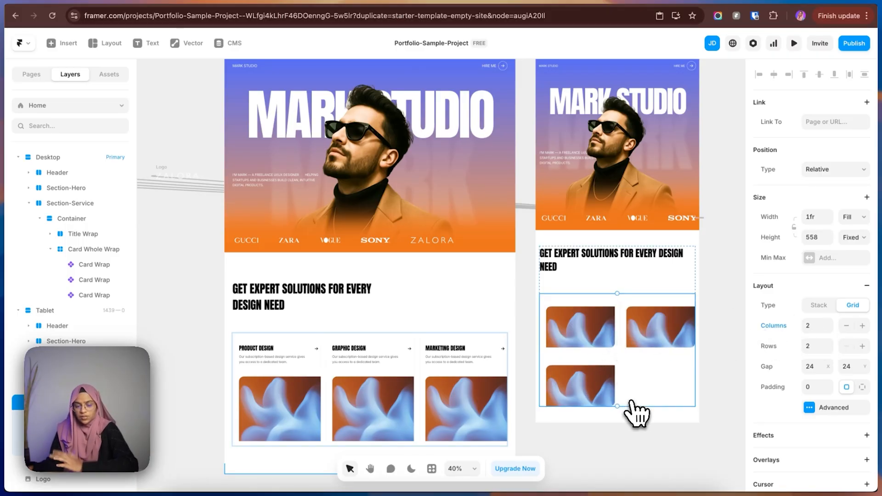
# Set the height of the Desktop Card Whole Wrap and of its three Card Wraps to Fit Content.
pyautogui.click(328, 379)
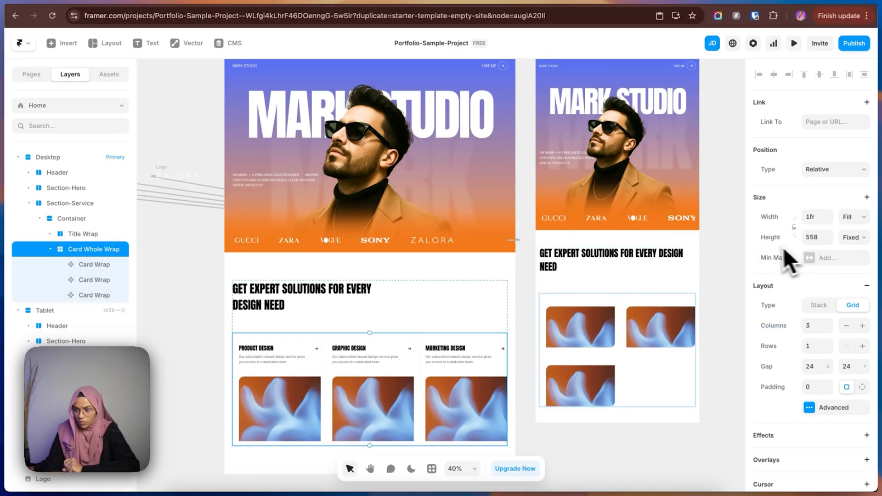
pyautogui.click(854, 237)
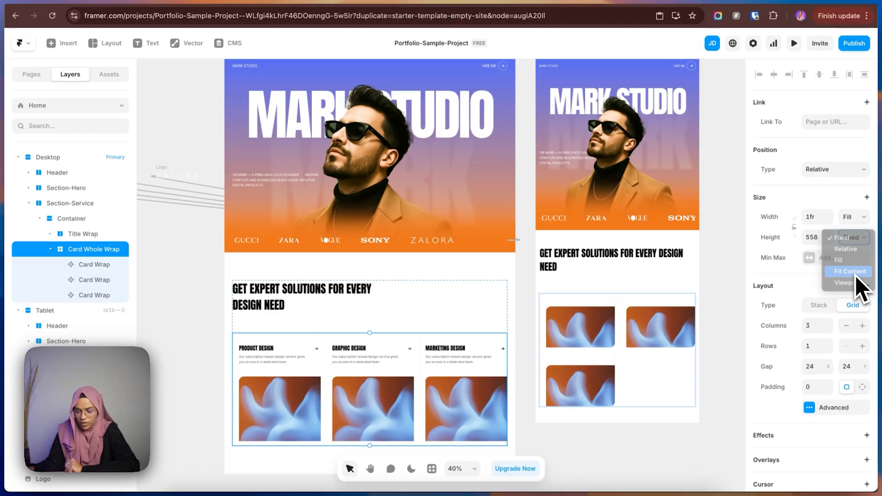
pyautogui.click(852, 273)
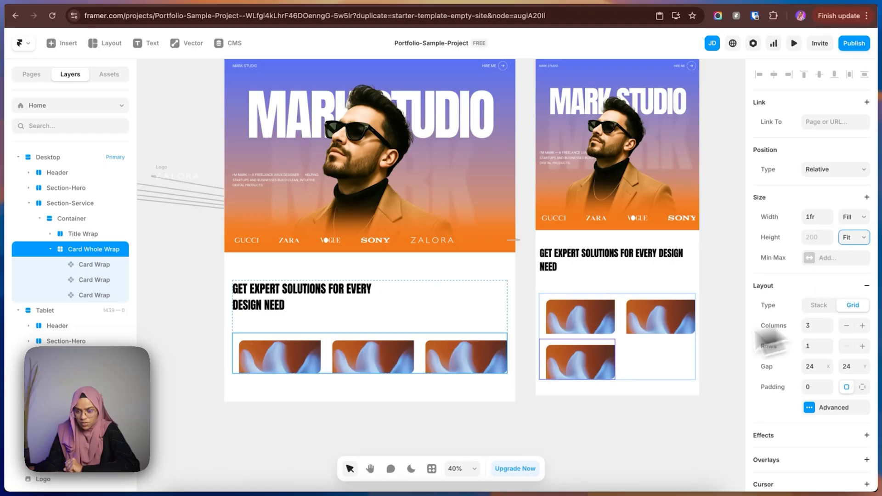
pyautogui.click(87, 266)
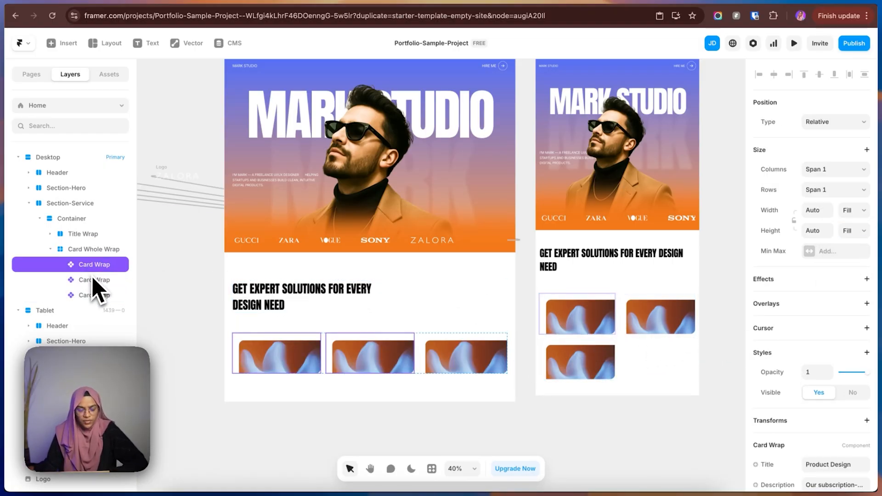
pyautogui.click(863, 231)
pyautogui.click(849, 246)
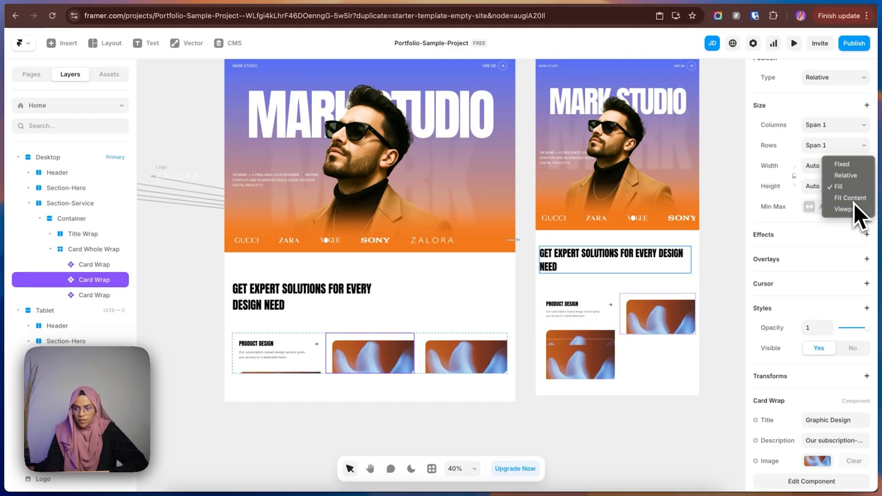
pyautogui.click(853, 200)
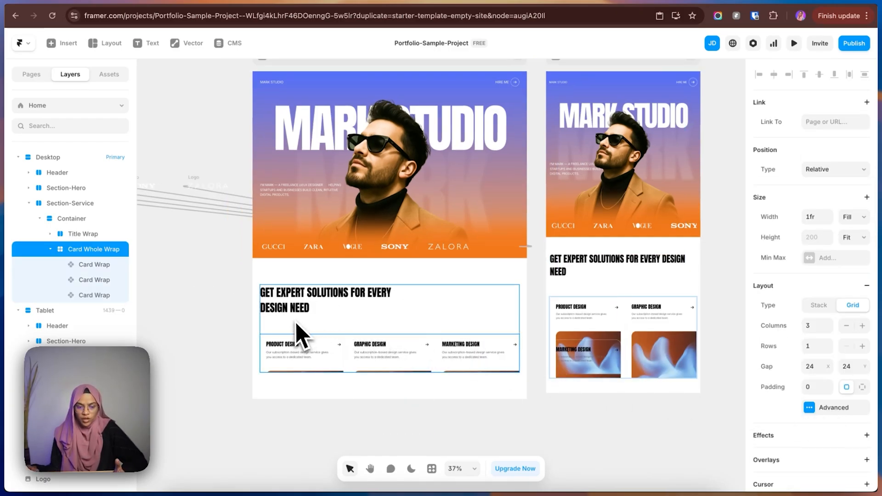
# Set the grid row height of the Desktop Card Whole Wrap to Fit Content in the advanced layout settings.
pyautogui.click(815, 411)
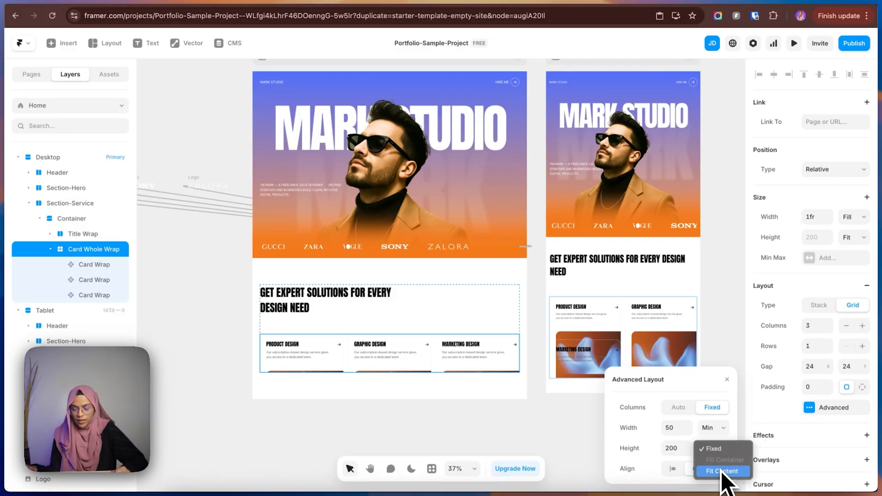
pyautogui.click(722, 471)
pyautogui.click(203, 375)
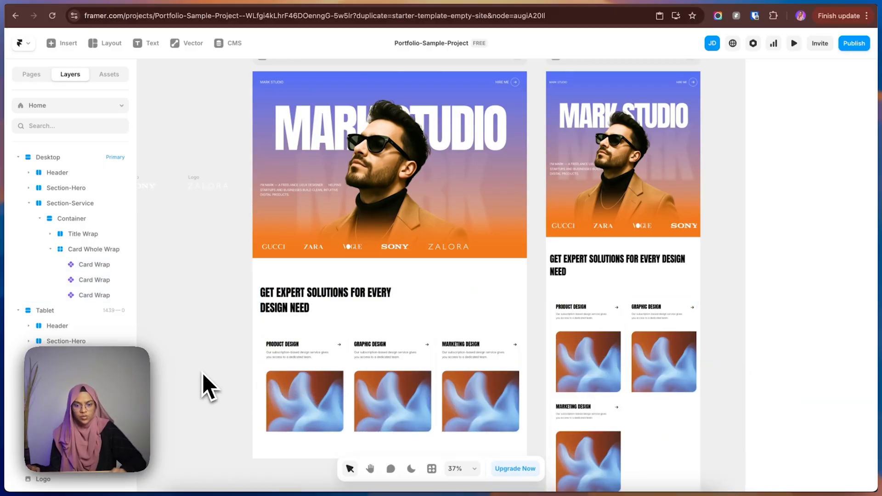
# Add a 390-wide Phone breakpoint beside the Tablet layout.
pyautogui.moveTo(270, 393); pyautogui.dragTo(246, 309)
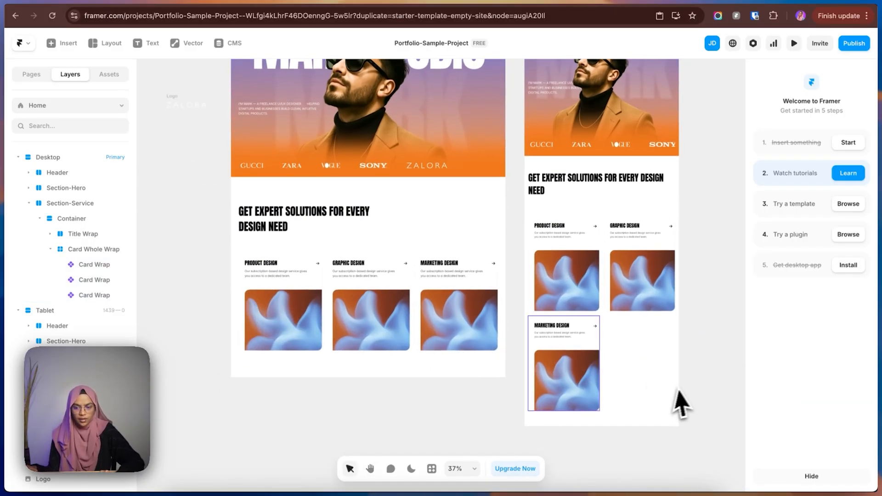
pyautogui.click(404, 359)
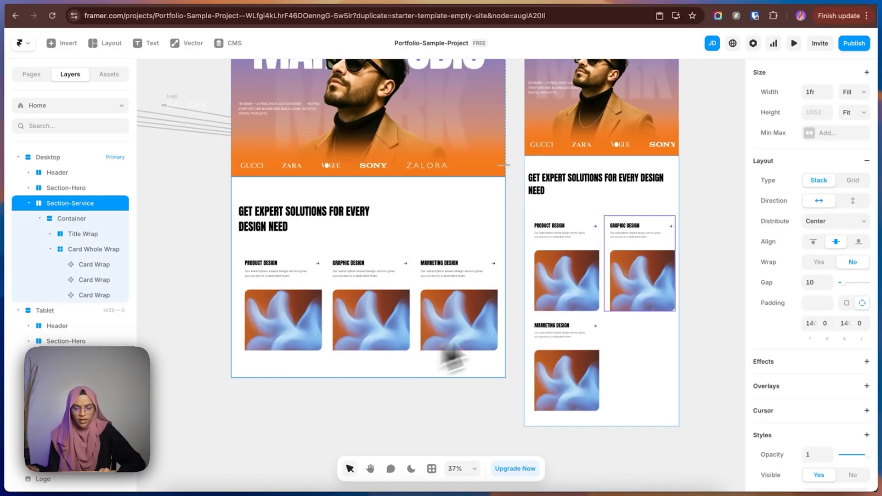
pyautogui.click(612, 344)
pyautogui.scroll(-3, 597, 354)
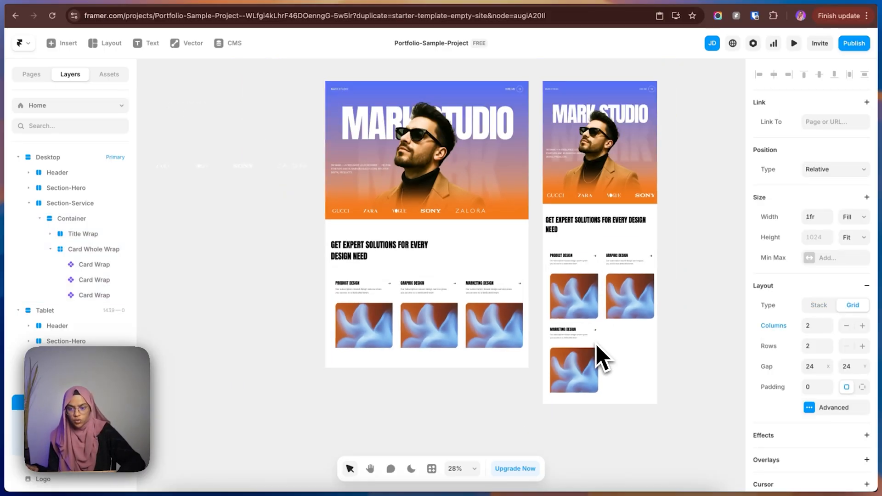
pyautogui.press('space')
pyautogui.moveTo(689, 338); pyautogui.dragTo(504, 412)
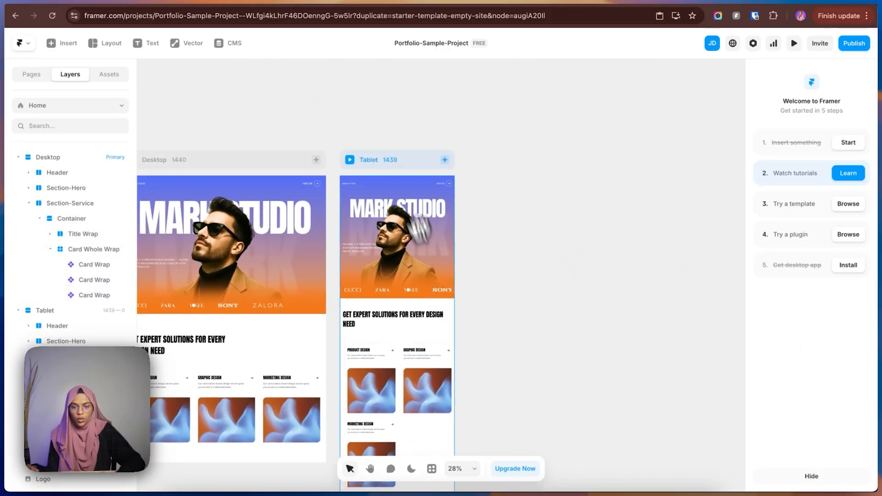
pyautogui.click(444, 160)
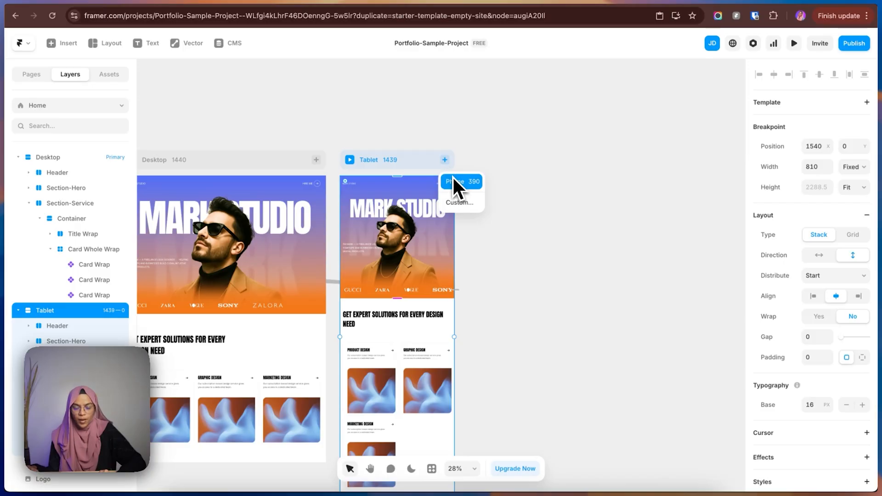
pyautogui.click(452, 179)
pyautogui.click(516, 220)
# Unlock the portrait image in the Phone hero, scale it down to about 378 × 537.5 and position it about 12 from the bottom.
pyautogui.scroll(10, 498, 265)
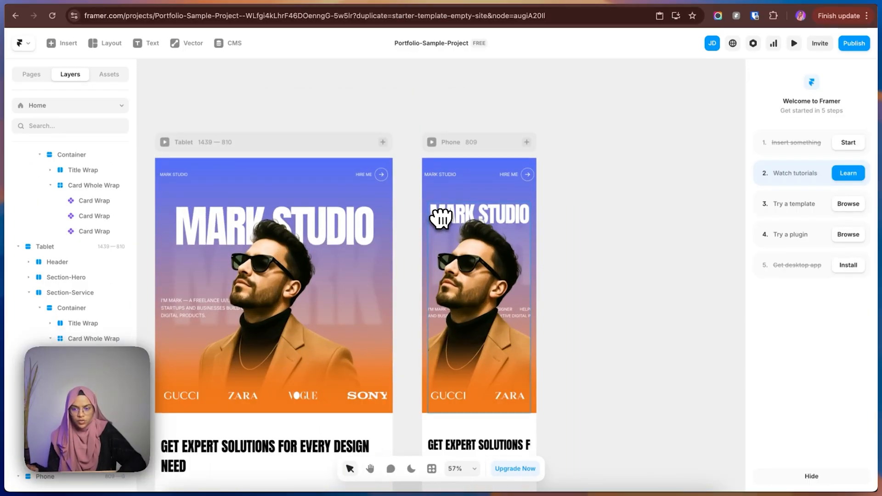
pyautogui.click(455, 143)
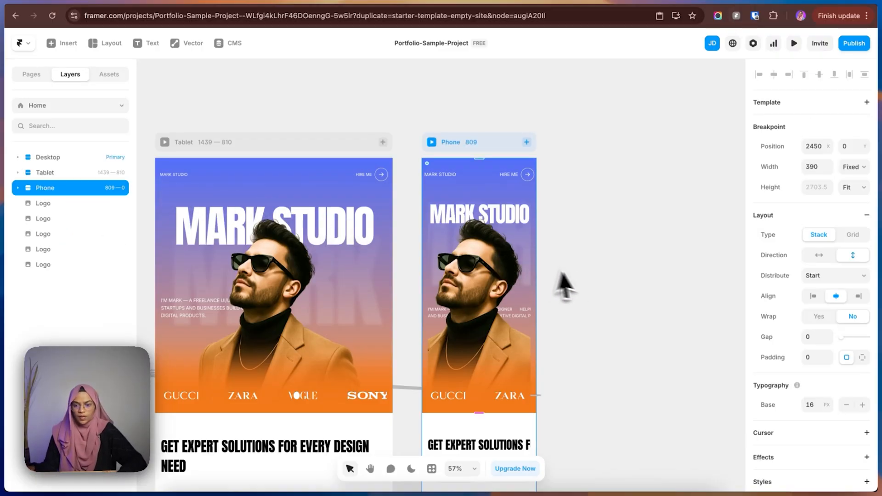
pyautogui.click(565, 303)
pyautogui.click(489, 282)
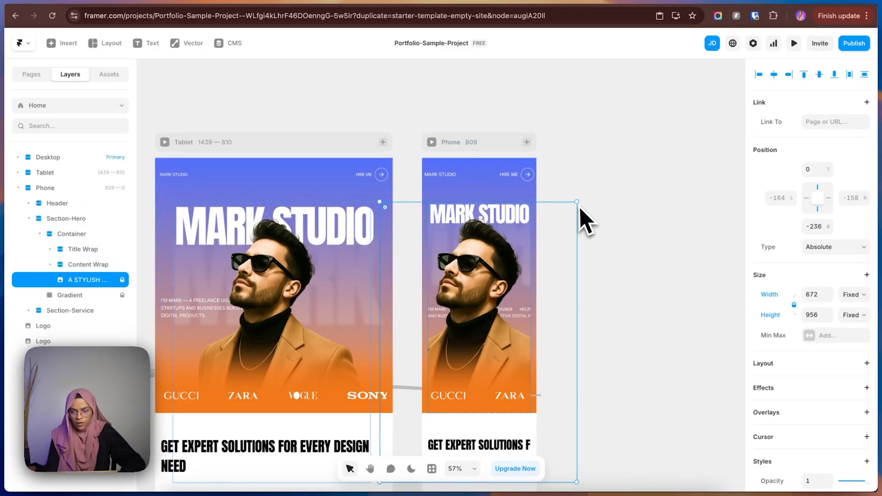
pyautogui.scroll(-3, 579, 208)
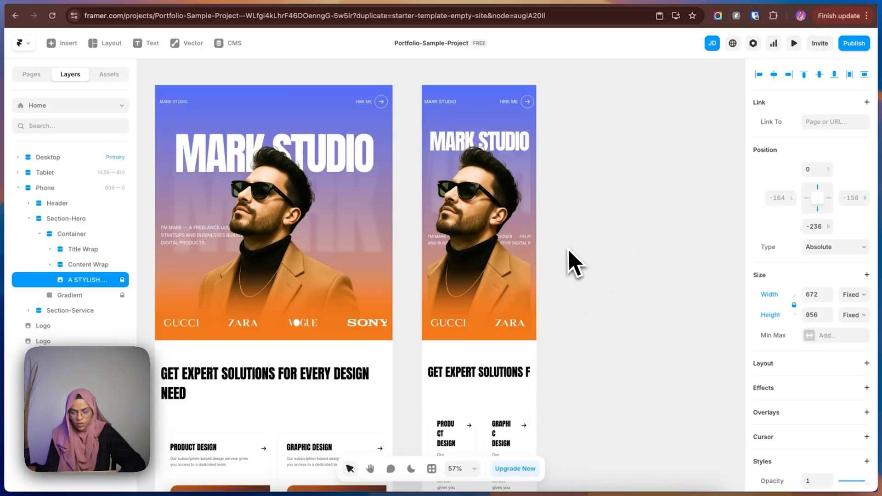
pyautogui.moveTo(577, 409); pyautogui.dragTo(490, 287)
pyautogui.moveTo(464, 243); pyautogui.dragTo(491, 271)
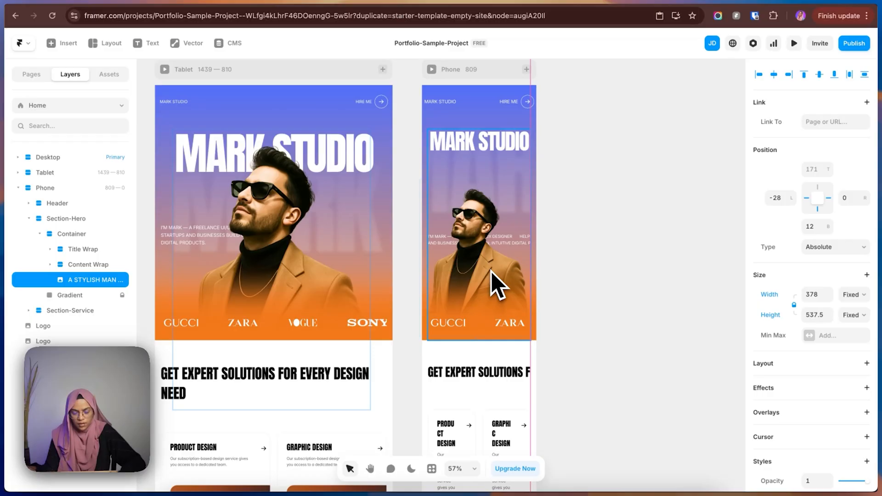
pyautogui.scroll(2, 519, 275)
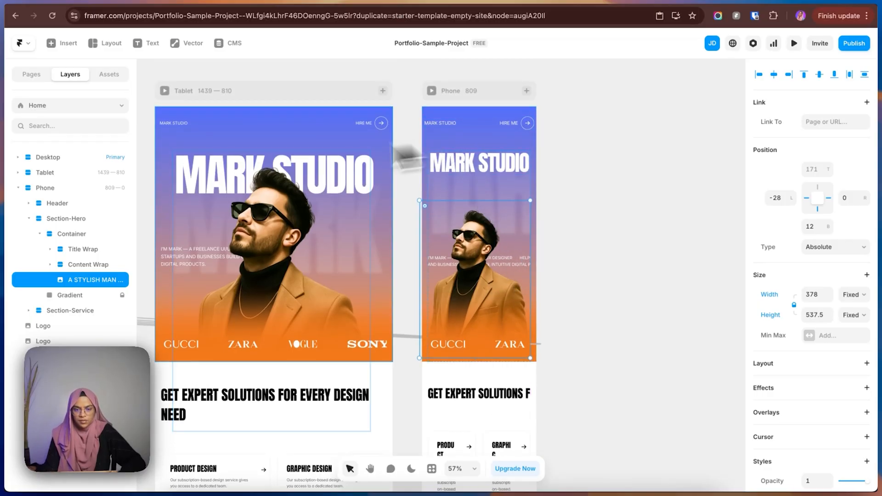
# Shorten the Phone Section-Hero to about 681 high and shift its MARK STUDIO title slightly upward.
pyautogui.click(85, 219)
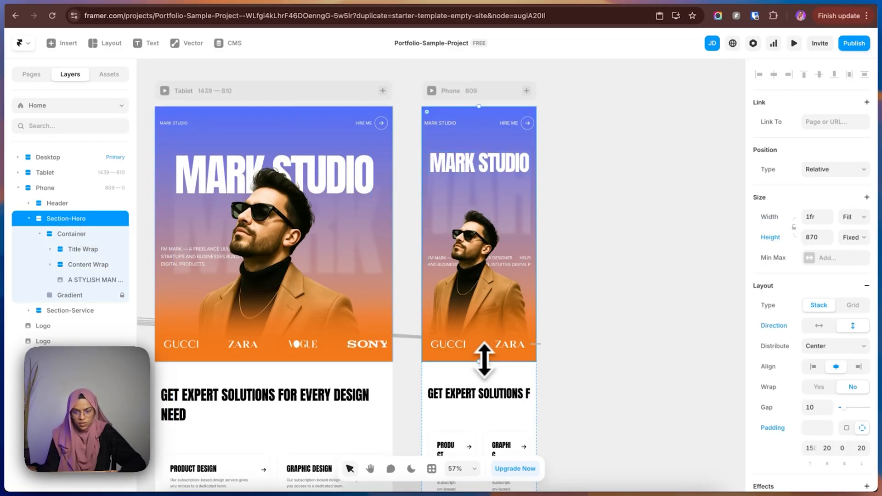
pyautogui.moveTo(484, 358); pyautogui.dragTo(484, 305)
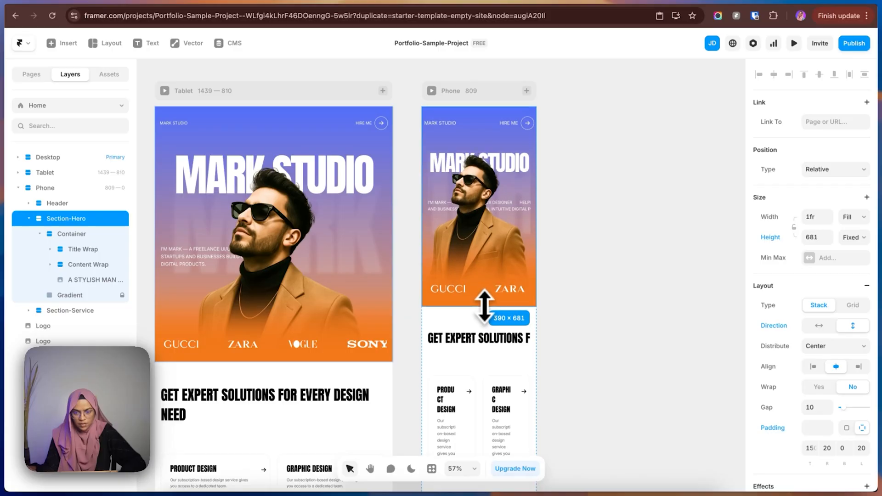
pyautogui.click(593, 295)
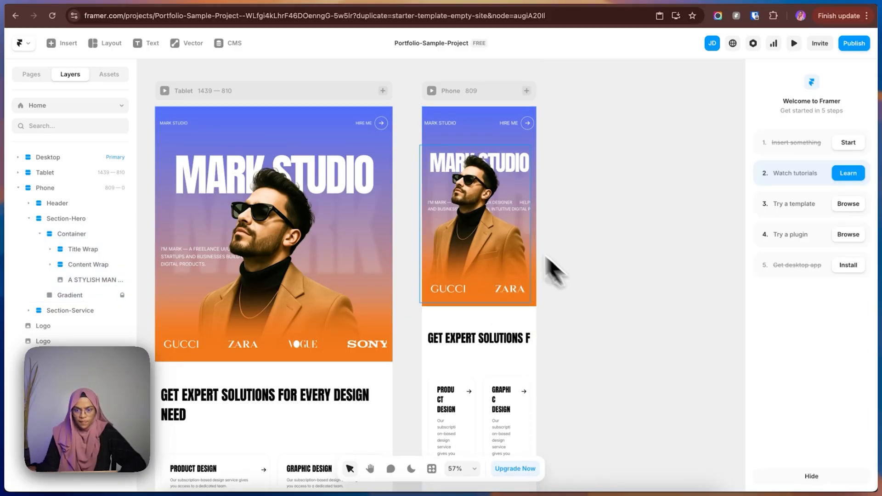
pyautogui.click(457, 166)
pyautogui.click(590, 191)
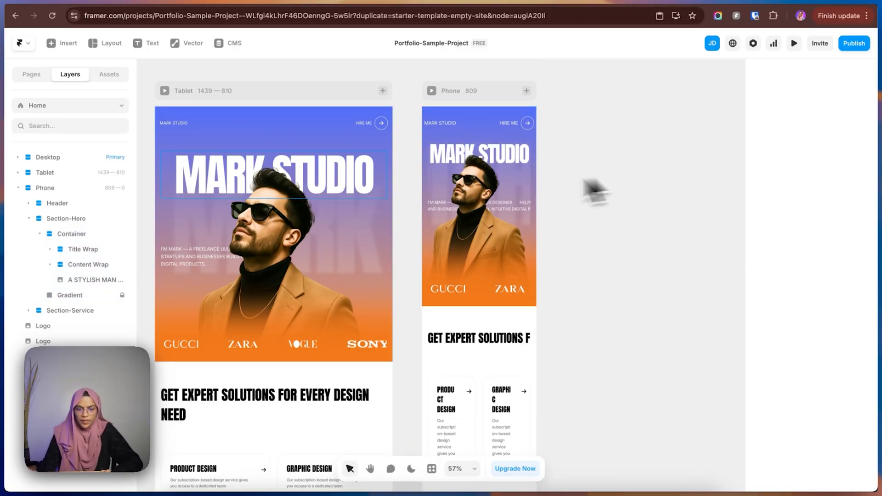
# Set the font size of the blurred MARK text in the Phone Title Wrap to 100 px.
pyautogui.click(50, 249)
pyautogui.click(93, 278)
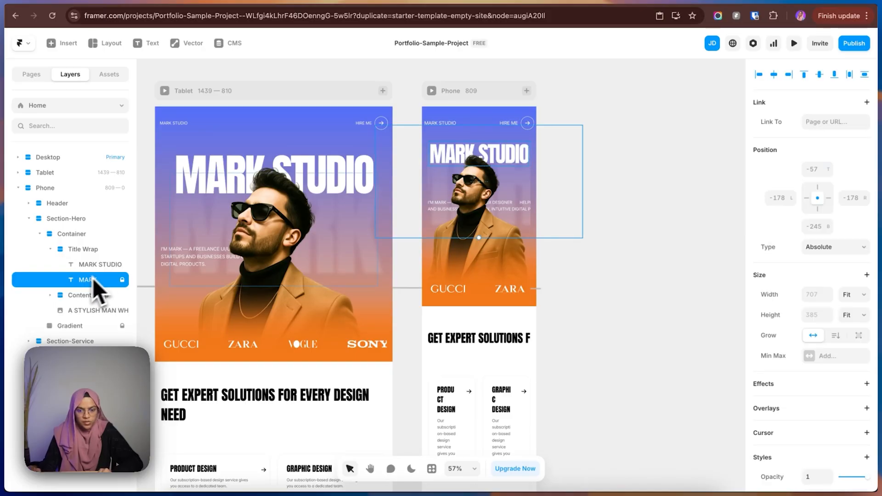
pyautogui.scroll(-5, 825, 443)
pyautogui.scroll(-5, 818, 445)
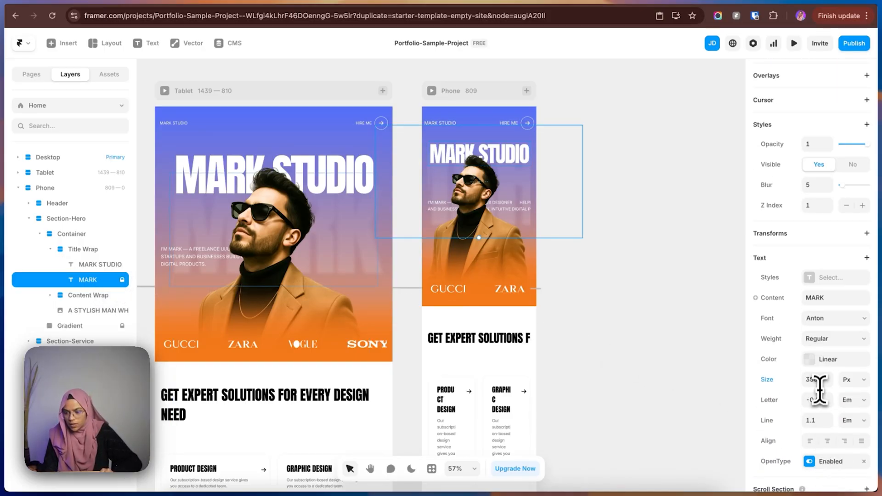
pyautogui.press('BackSpace')
pyautogui.write('100')
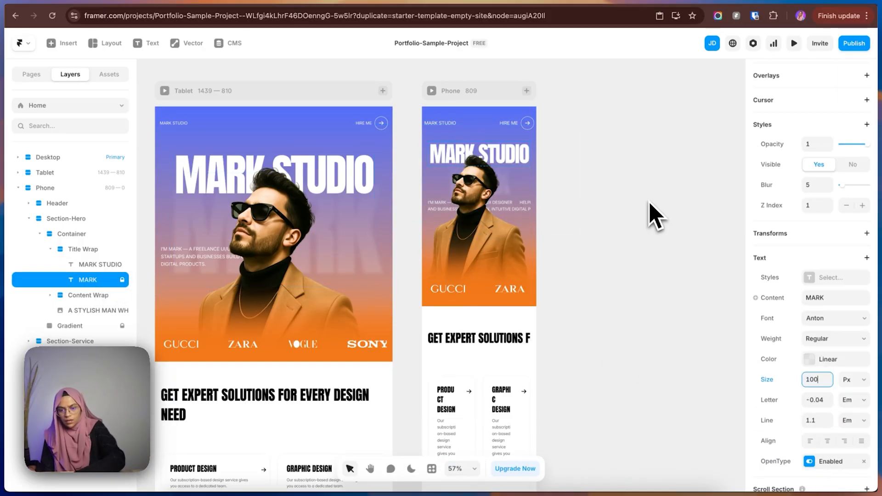
pyautogui.click(569, 165)
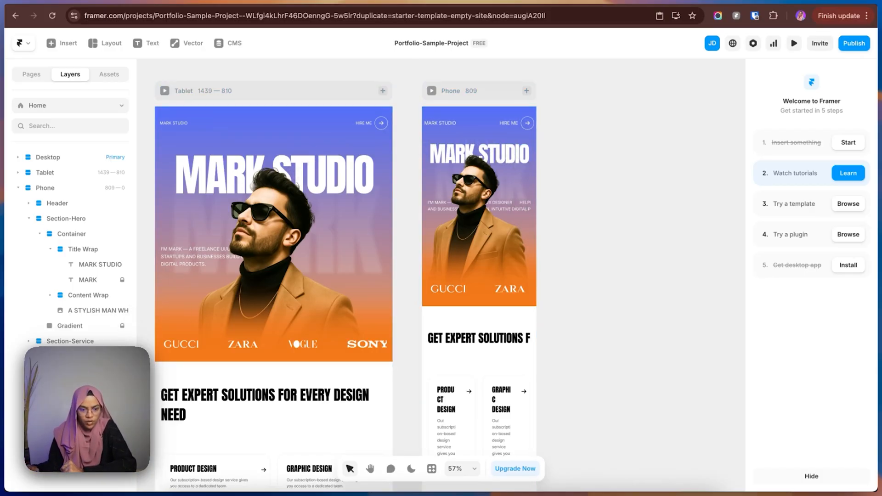
# Add a Z Index to the Phone Content Wrap and raise it by one to bring the content in front of the portrait.
pyautogui.click(85, 297)
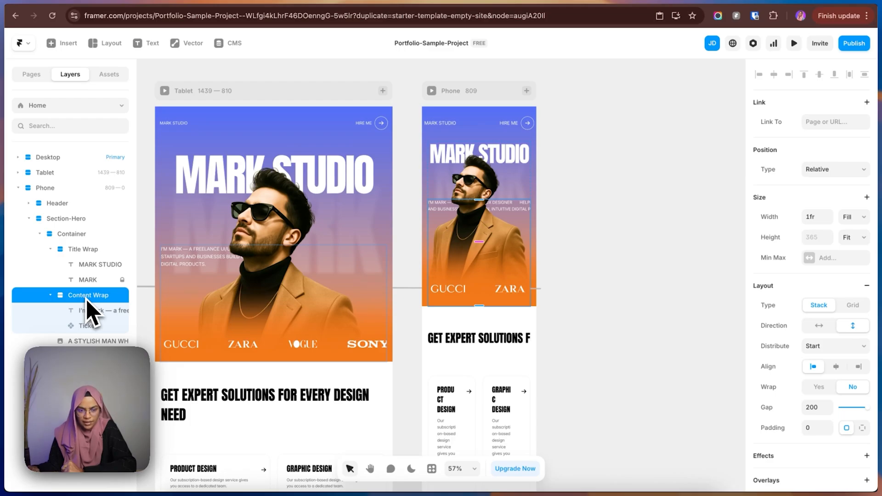
pyautogui.scroll(-6, 784, 370)
pyautogui.click(788, 234)
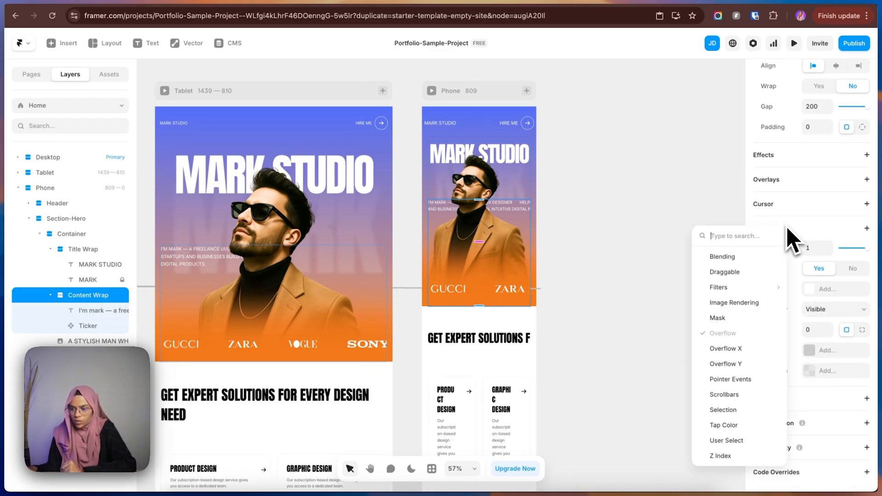
pyautogui.click(721, 456)
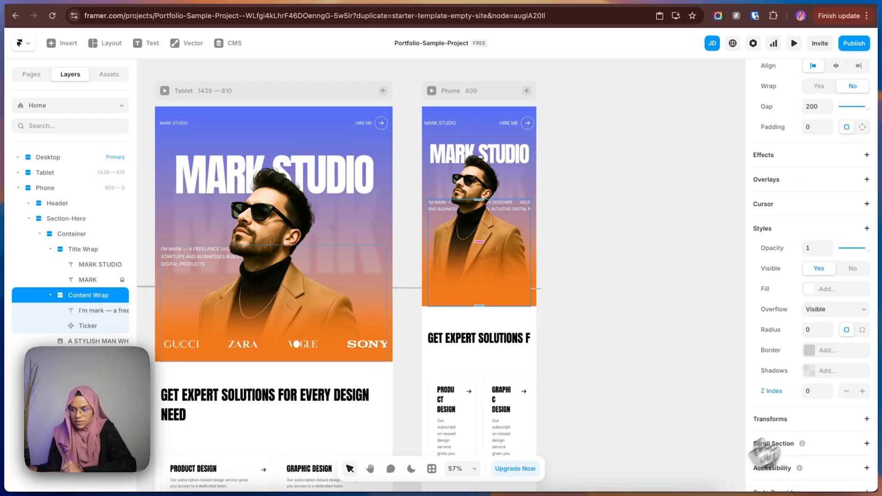
pyautogui.click(864, 395)
pyautogui.click(584, 263)
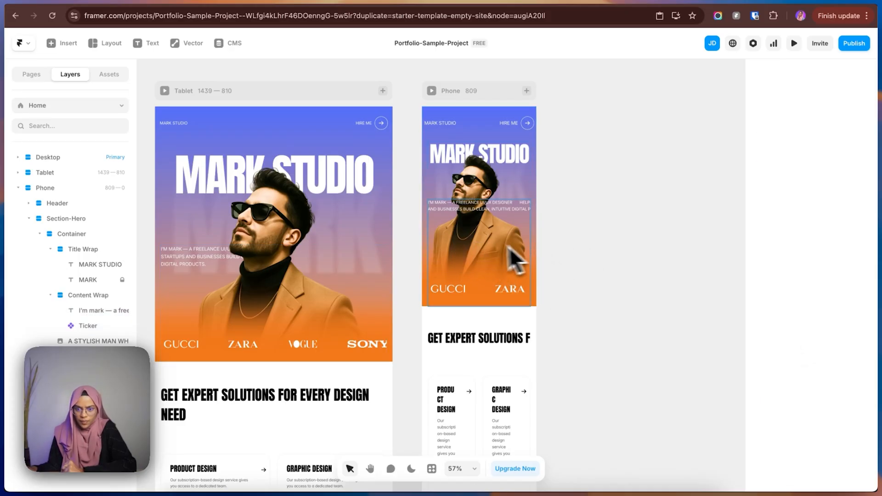
# Reduce the gap between the description text and the logo ticker in the Phone Content Wrap.
pyautogui.click(482, 248)
pyautogui.moveTo(477, 240); pyautogui.dragTo(474, 197)
pyautogui.click(593, 266)
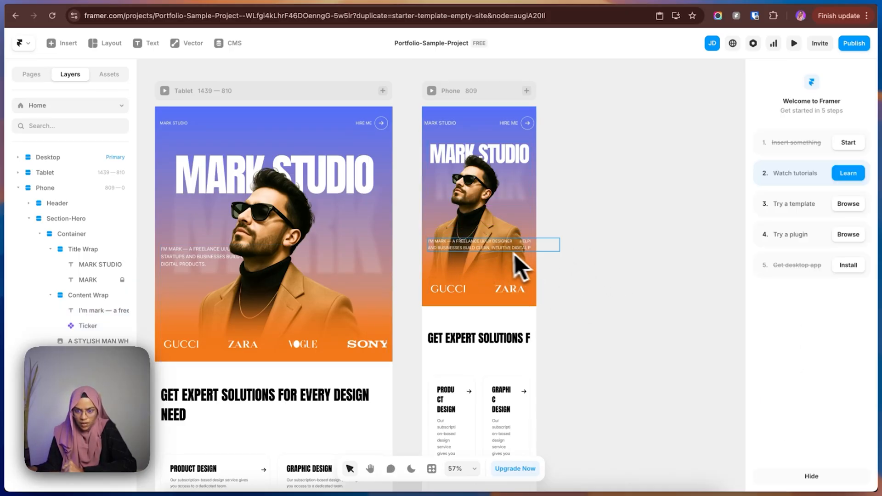
# Set the width of the description text in the Phone hero to Fill.
pyautogui.click(498, 248)
pyautogui.click(855, 216)
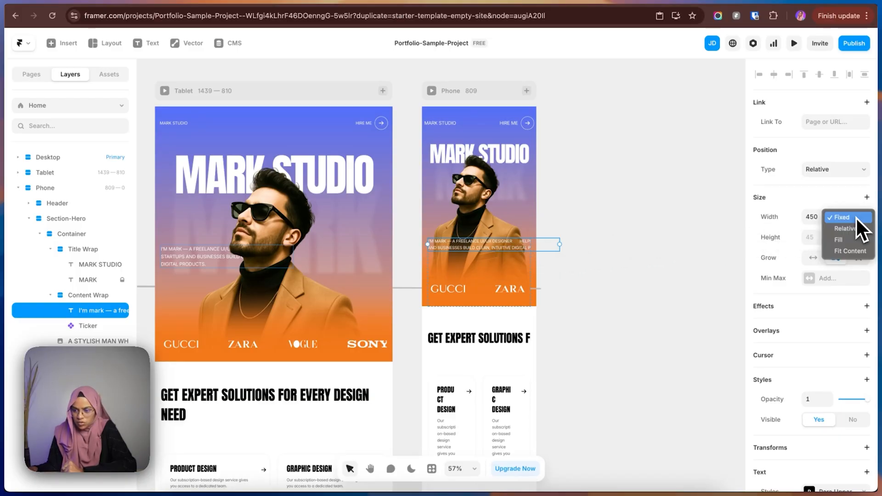
pyautogui.click(845, 240)
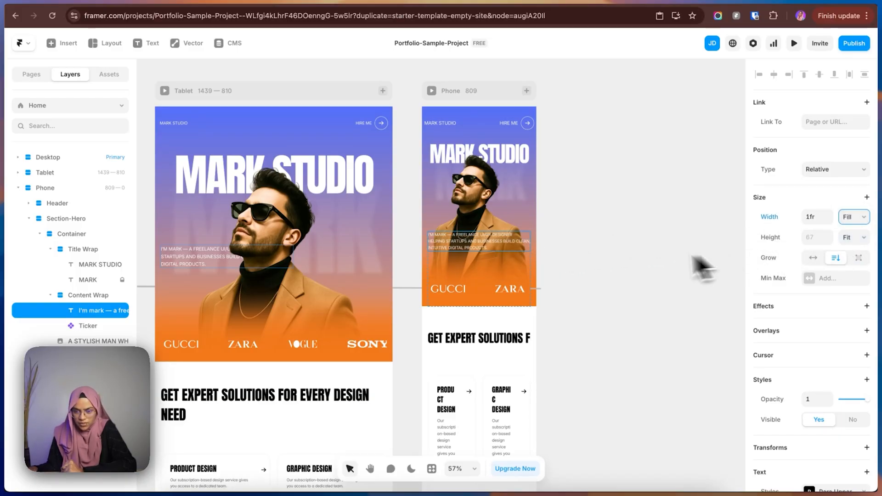
pyautogui.click(635, 257)
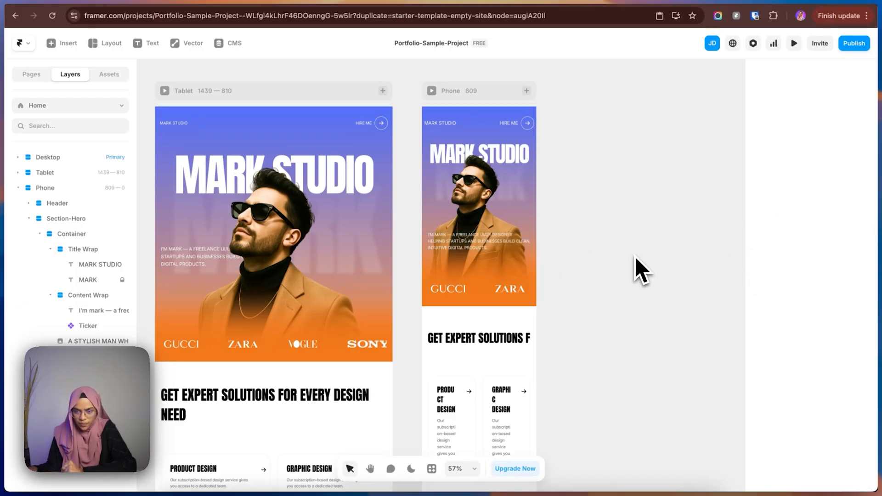
# Reduce the height of the Phone hero section to 620.
pyautogui.click(427, 141)
pyautogui.moveTo(483, 305); pyautogui.dragTo(484, 288)
pyautogui.press('super+z')
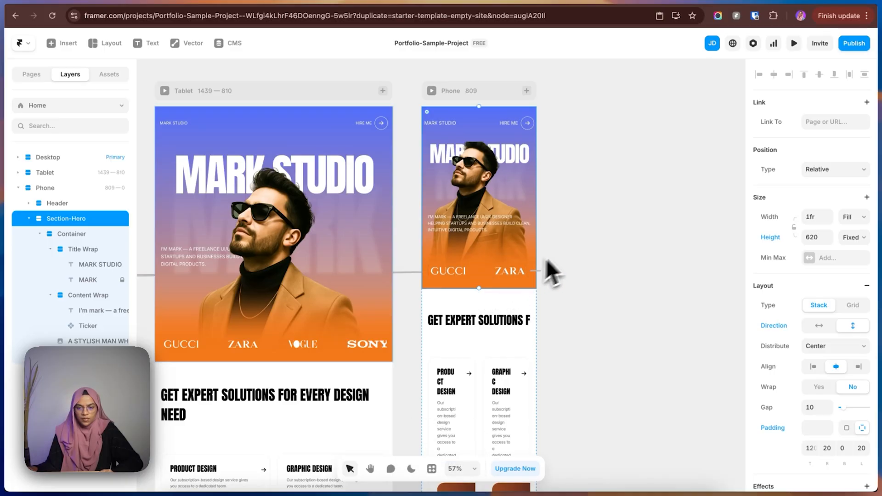
pyautogui.click(559, 242)
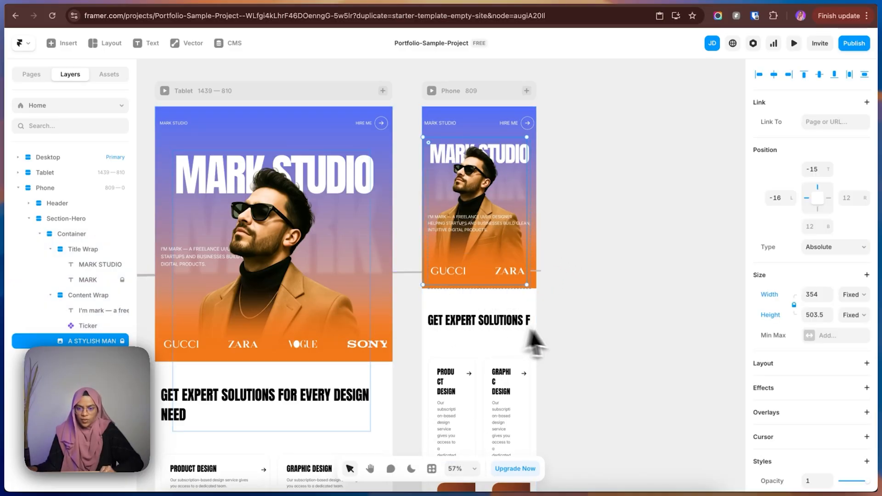
pyautogui.click(564, 332)
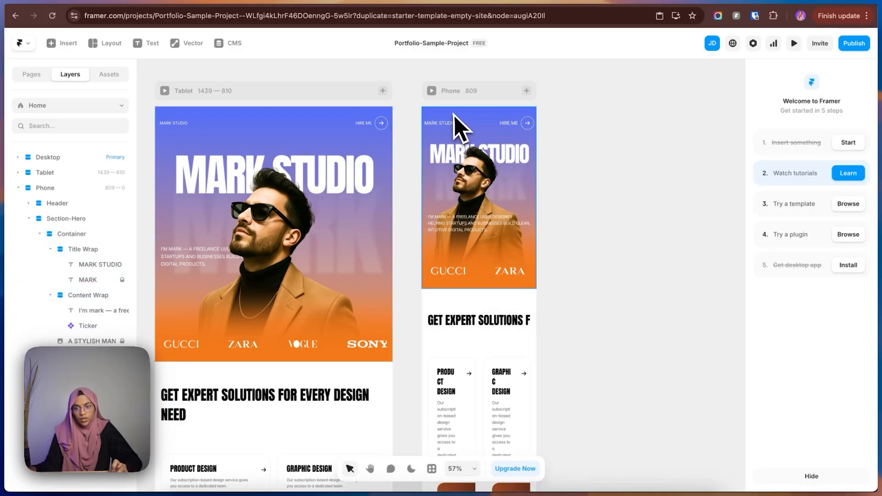
# Set the top and bottom padding of the Phone "Get expert solutions" section to 60 each.
pyautogui.scroll(-2, 479, 345)
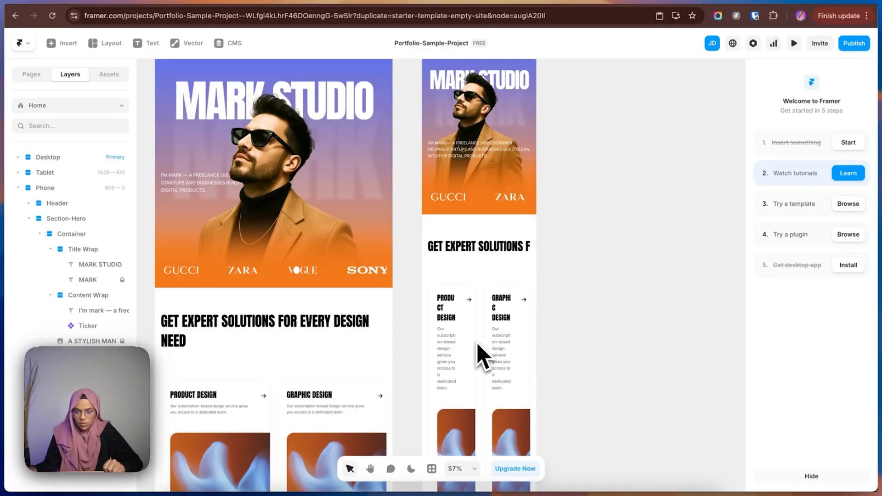
pyautogui.click(456, 230)
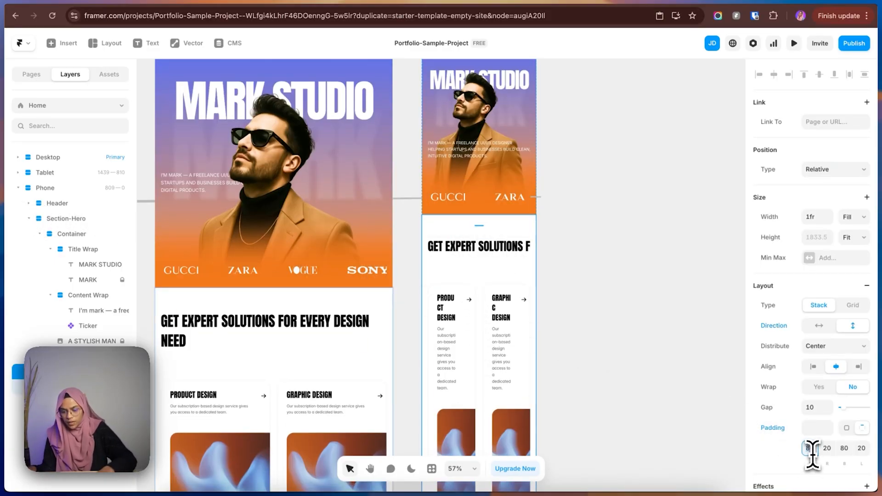
pyautogui.write('60')
pyautogui.click(844, 450)
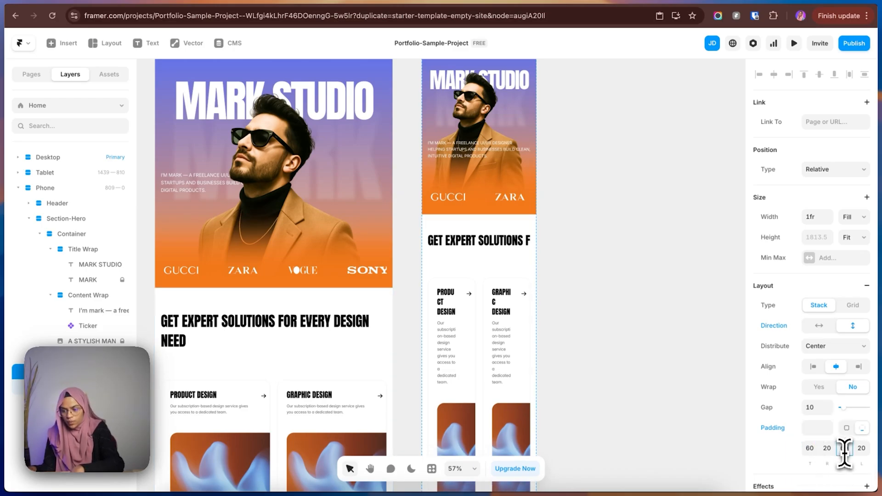
pyautogui.write('60')
pyautogui.click(653, 299)
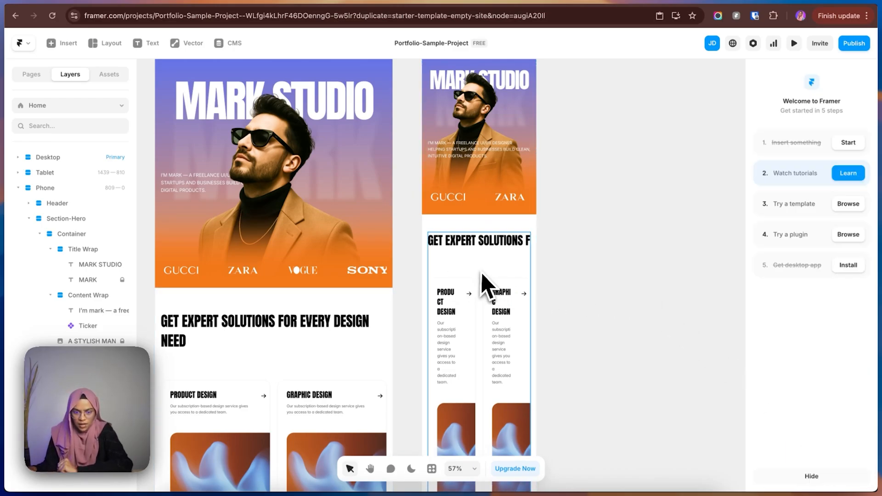
# Set the gap between the heading and the cards in the Phone "Get expert solutions" container to 40.
pyautogui.click(482, 272)
pyautogui.click(819, 431)
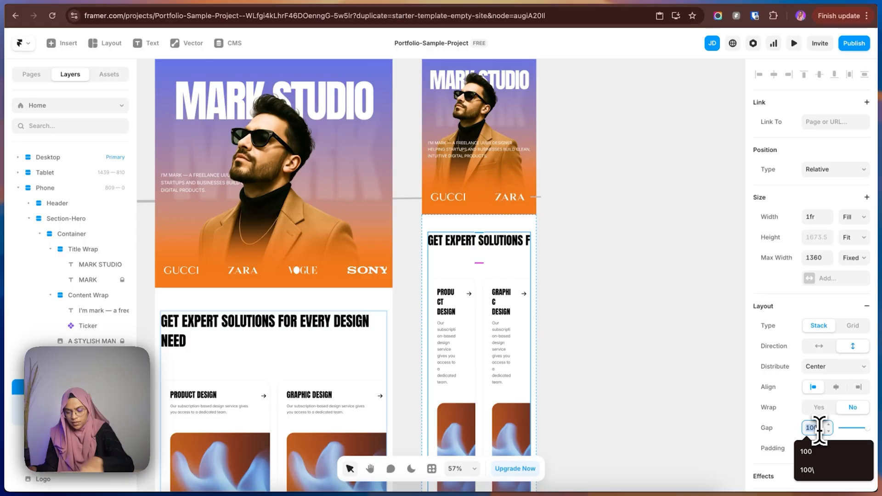
pyautogui.write('40')
pyautogui.press('Return')
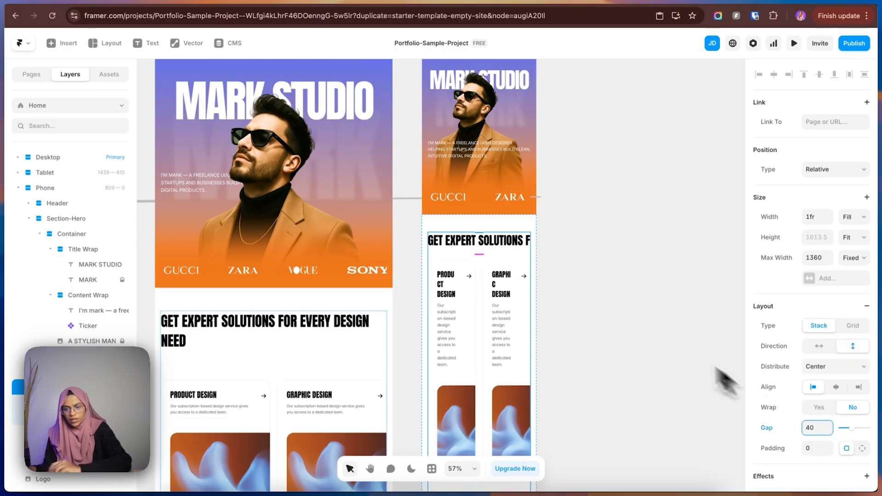
# Set the gap of the Tablet "Get expert solutions" container to 60.
pyautogui.click(266, 374)
pyautogui.click(819, 428)
pyautogui.write('60')
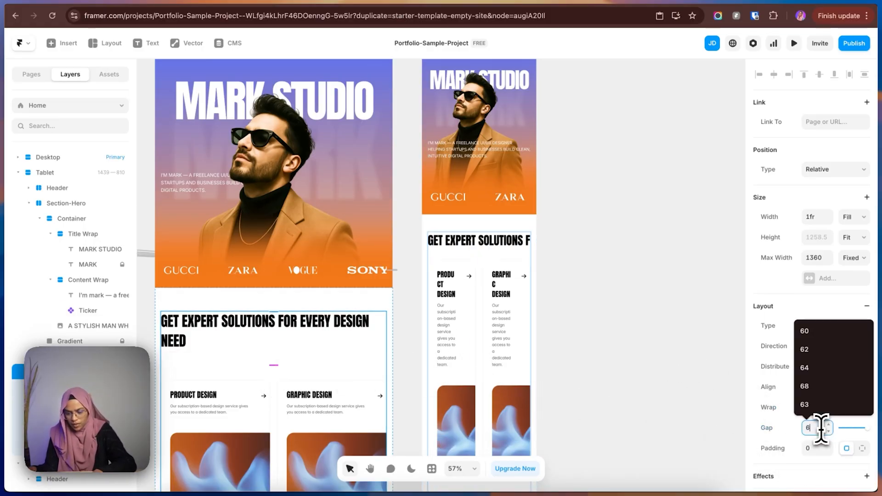
pyautogui.press('Return')
pyautogui.click(661, 356)
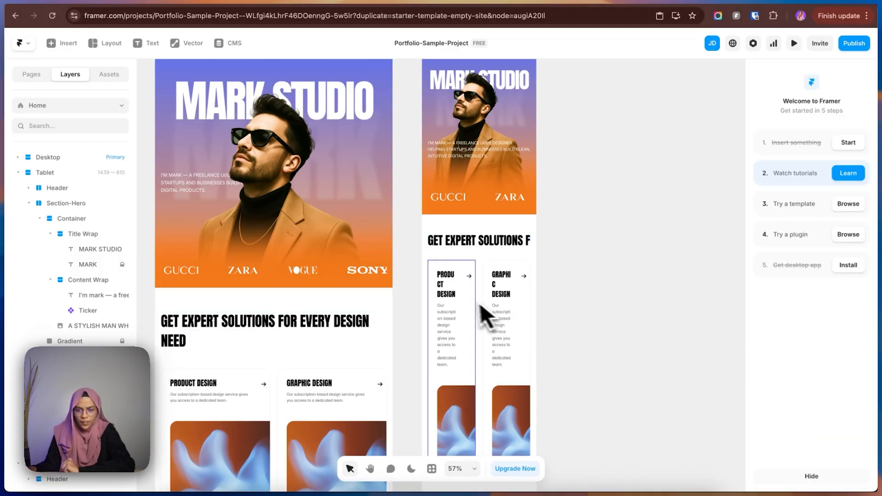
# Reduce the Phone Card Whole Wrap grid to one column so the three service cards stack vertically.
pyautogui.click(485, 311)
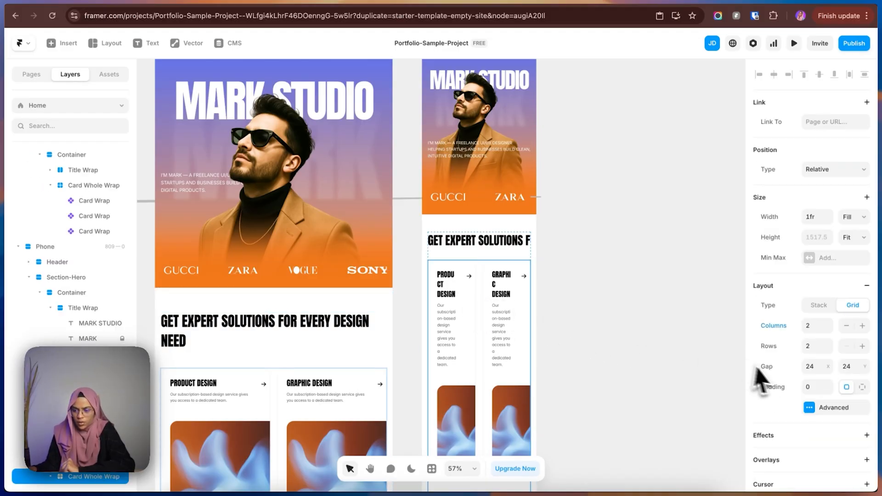
pyautogui.click(829, 329)
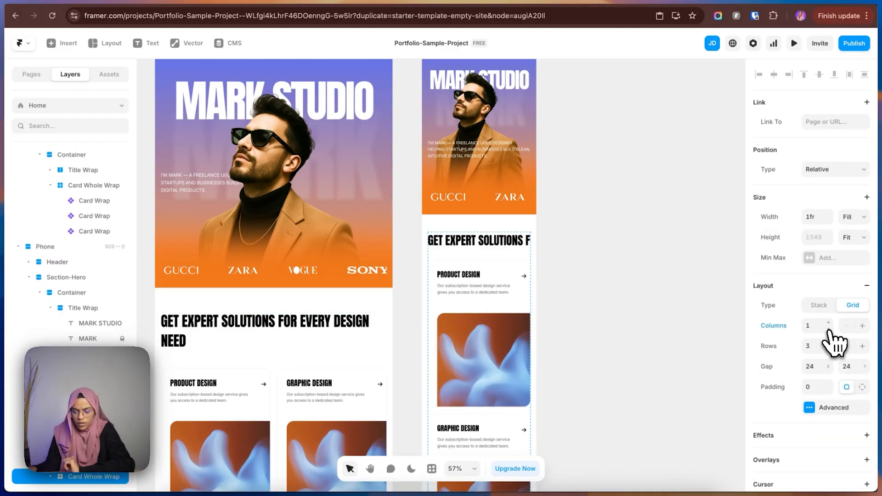
pyautogui.click(557, 384)
pyautogui.scroll(-7, 501, 434)
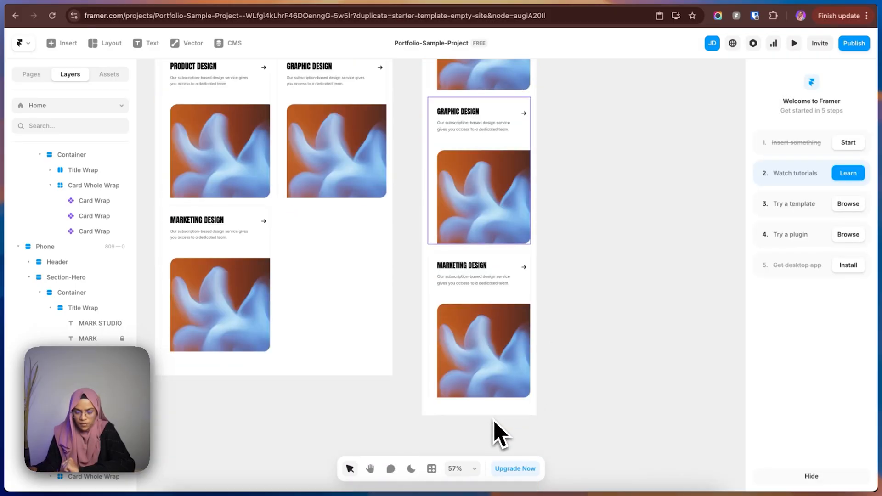
pyautogui.scroll(7, 496, 421)
pyautogui.scroll(-5, 496, 429)
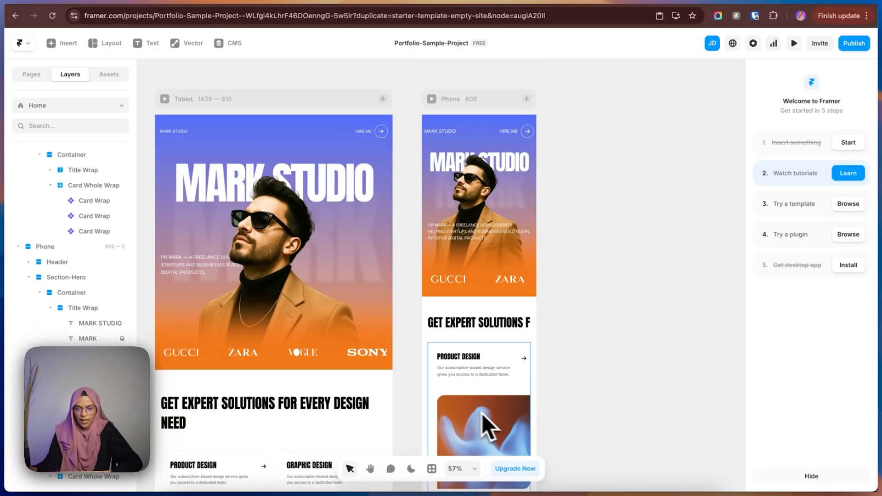
# Review the Desktop, Tablet and Phone breakpoints side by side, selecting each one in turn.
pyautogui.moveTo(569, 398); pyautogui.dragTo(716, 270)
pyautogui.click(302, 150)
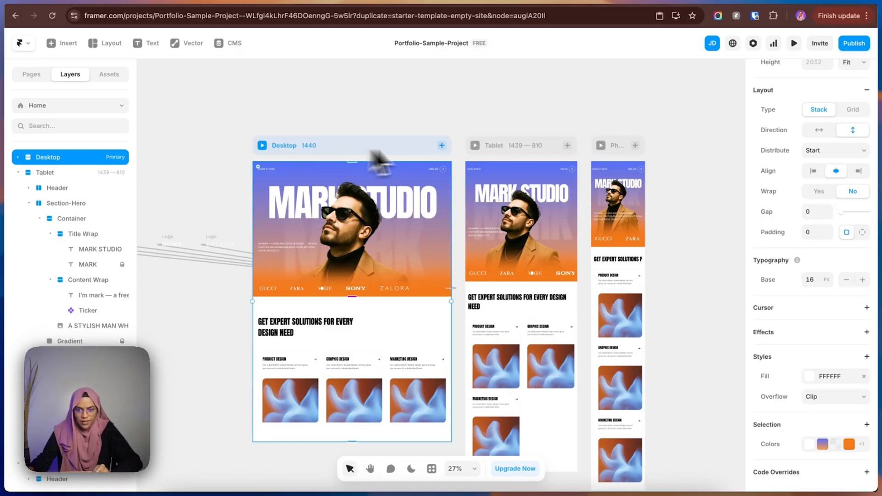
pyautogui.click(502, 148)
pyautogui.click(617, 148)
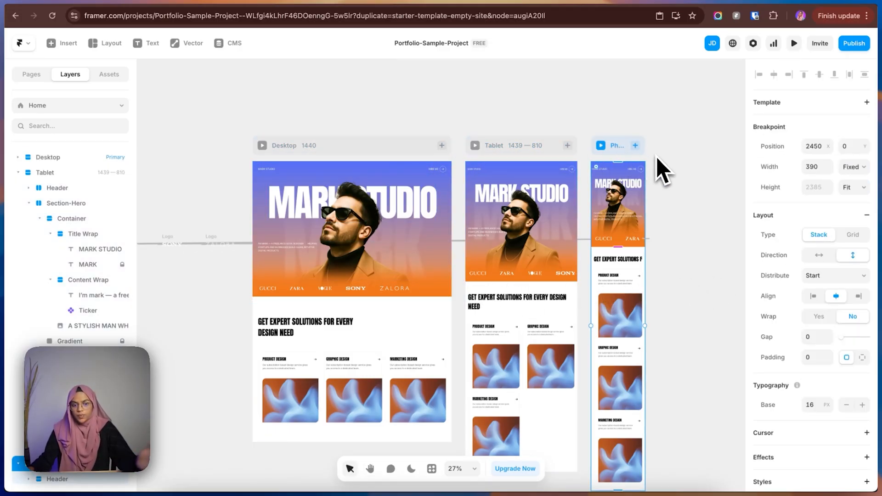